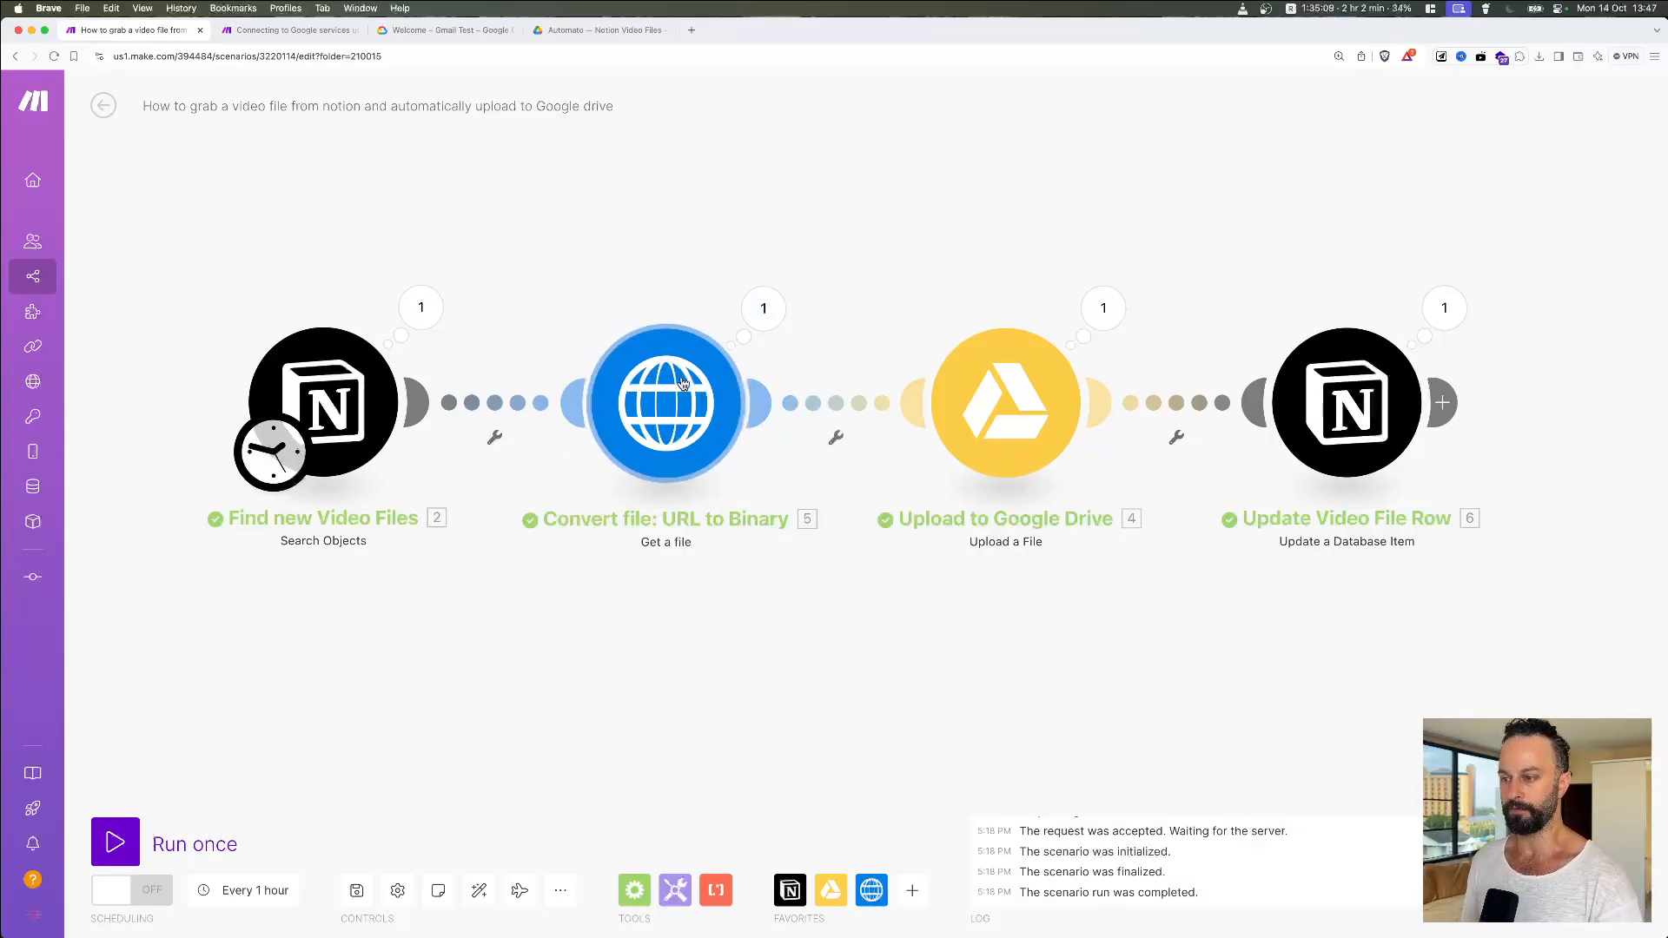
Step: Select the Google Drive module, then bring the Notion Video Files window to the front
{"action": "left_click", "coordinate": [1031, 395]}
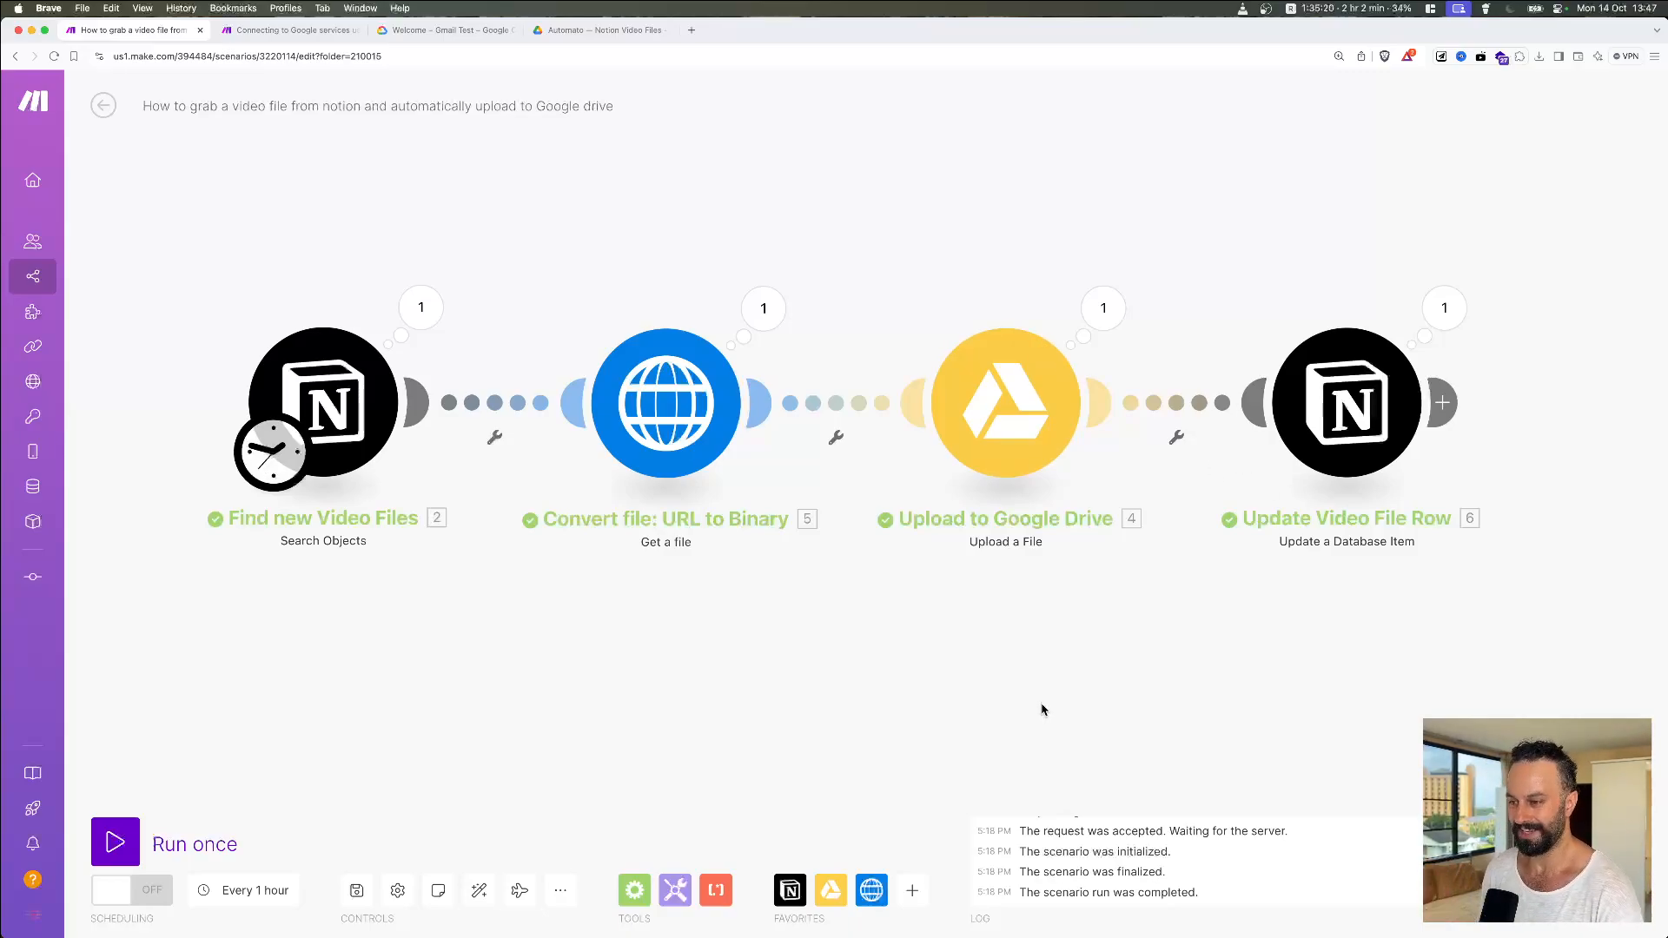
{"action": "key", "text": "ctrl+Up"}
{"action": "left_click", "coordinate": [1090, 640]}
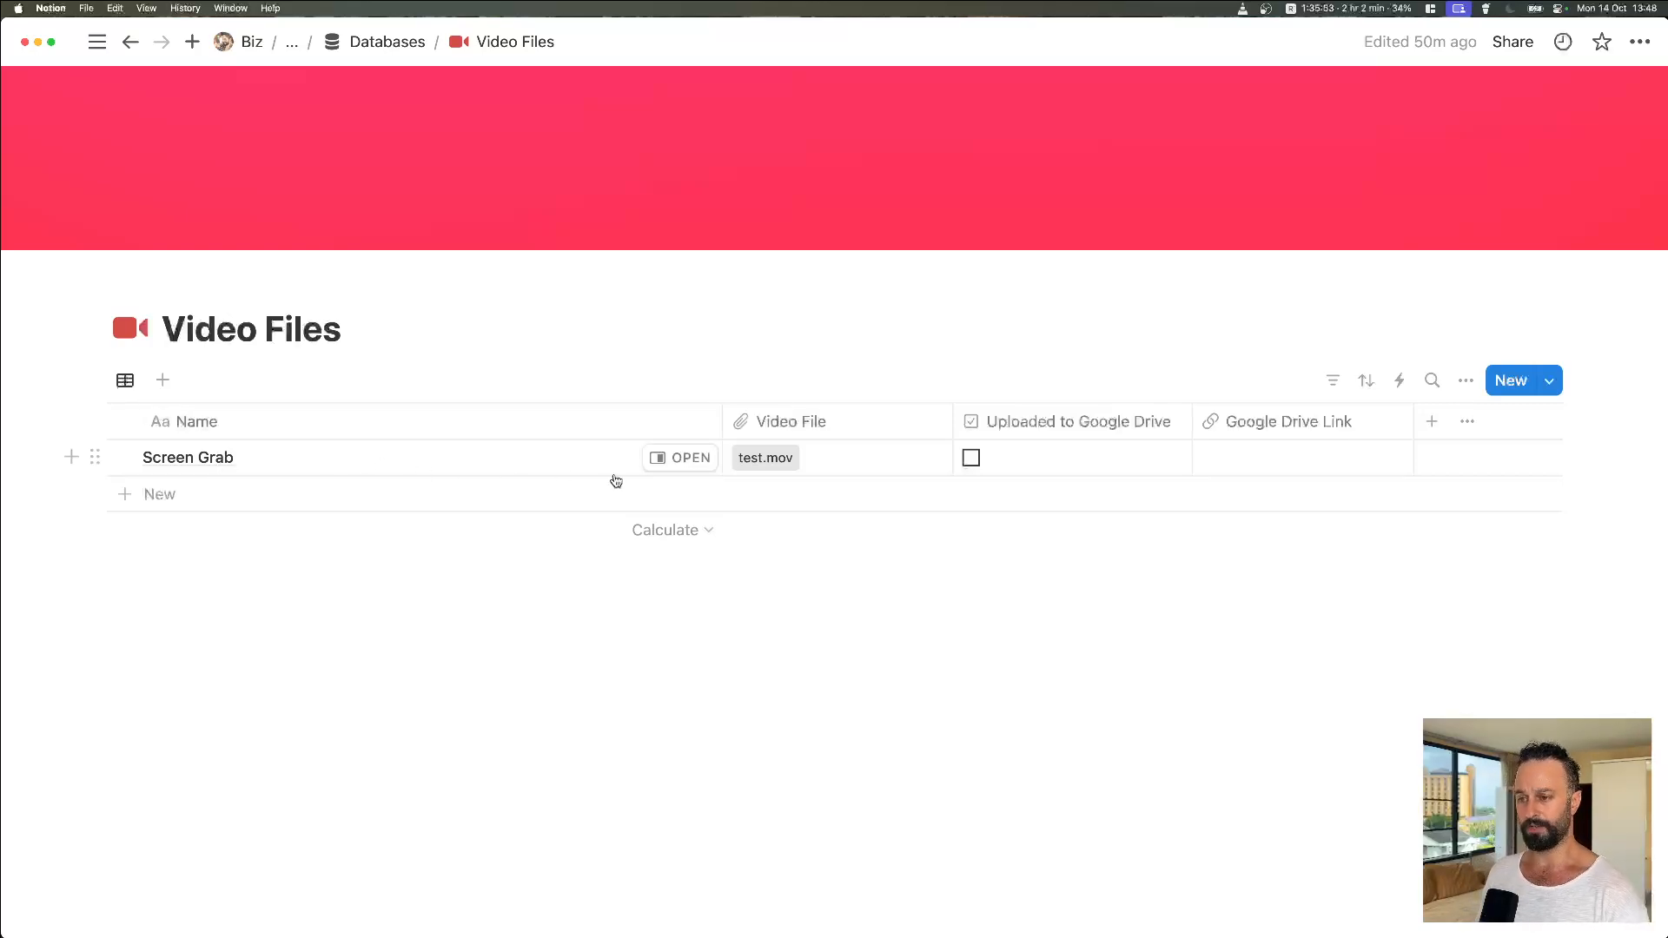
Step: Preview the attached test.mov, close the viewer, and narrow the Name column of the Video Files table
{"action": "left_click", "coordinate": [765, 467]}
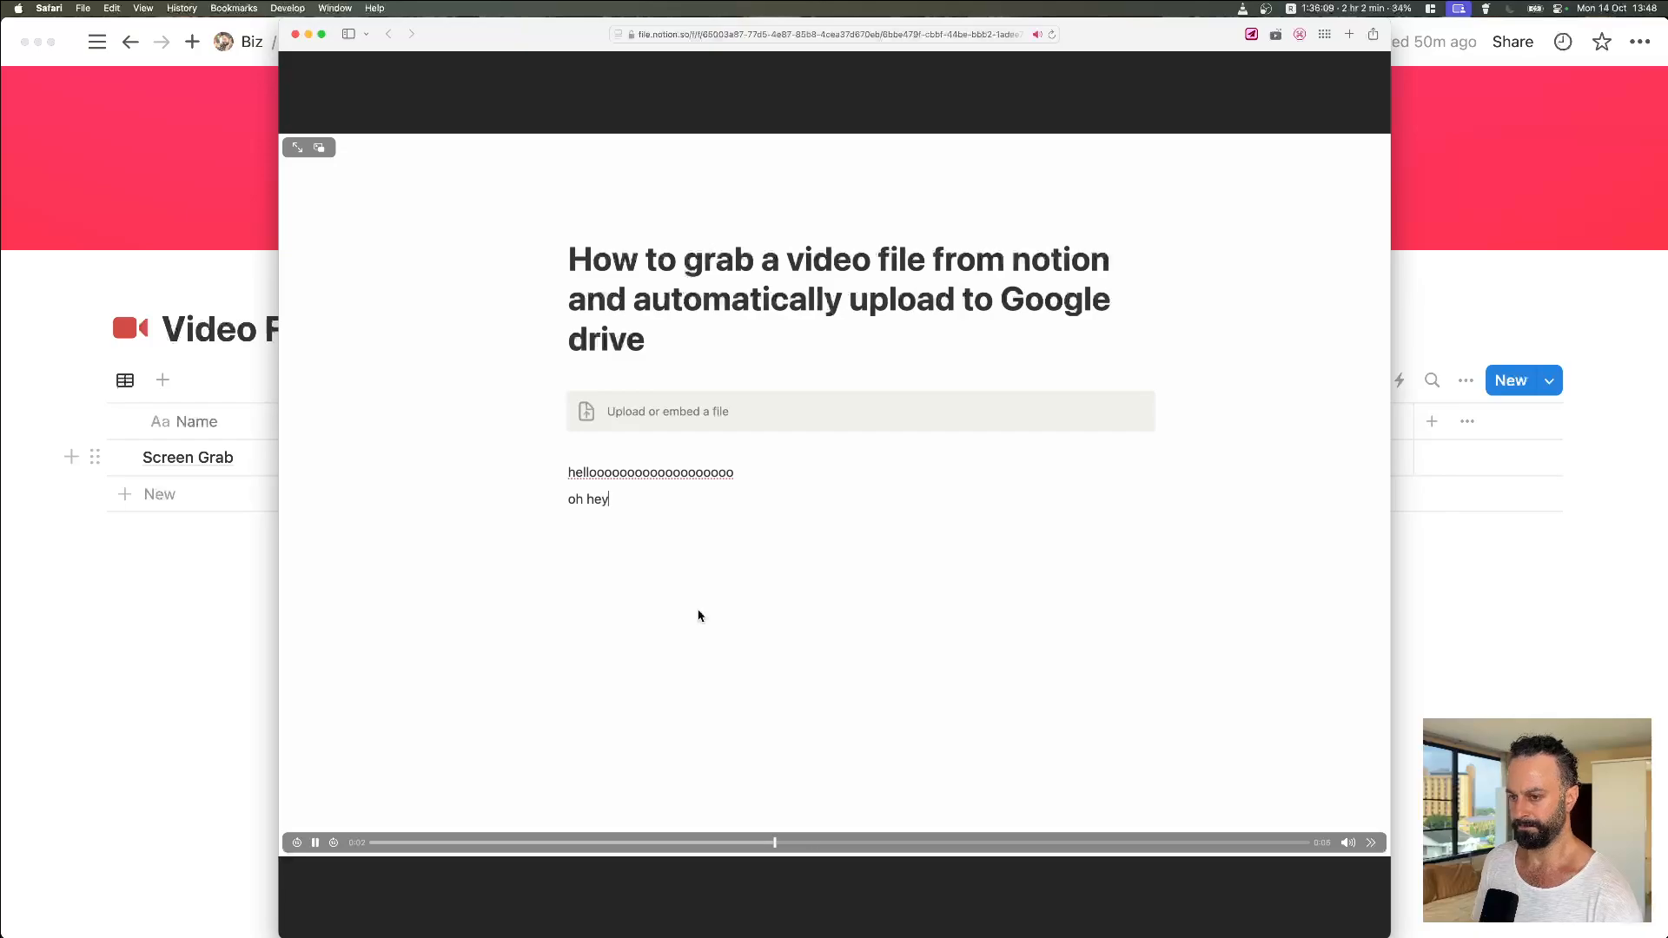
{"action": "left_click", "coordinate": [295, 35]}
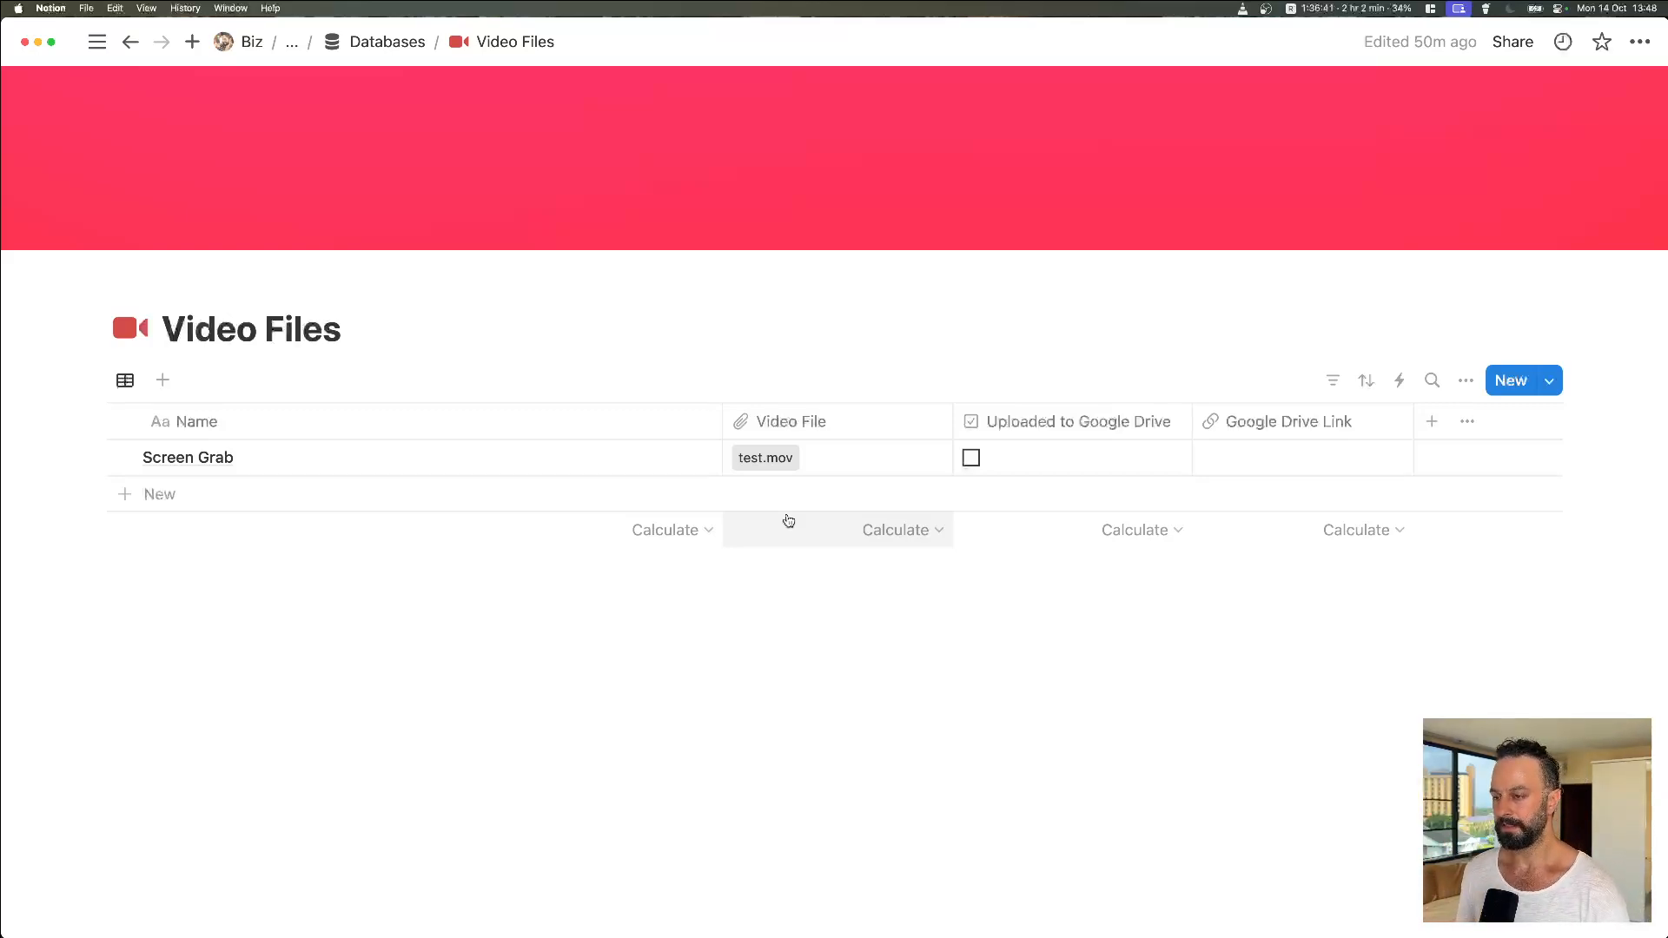
{"action": "left_click_drag", "start_coordinate": [721, 423], "coordinate": [676, 426]}
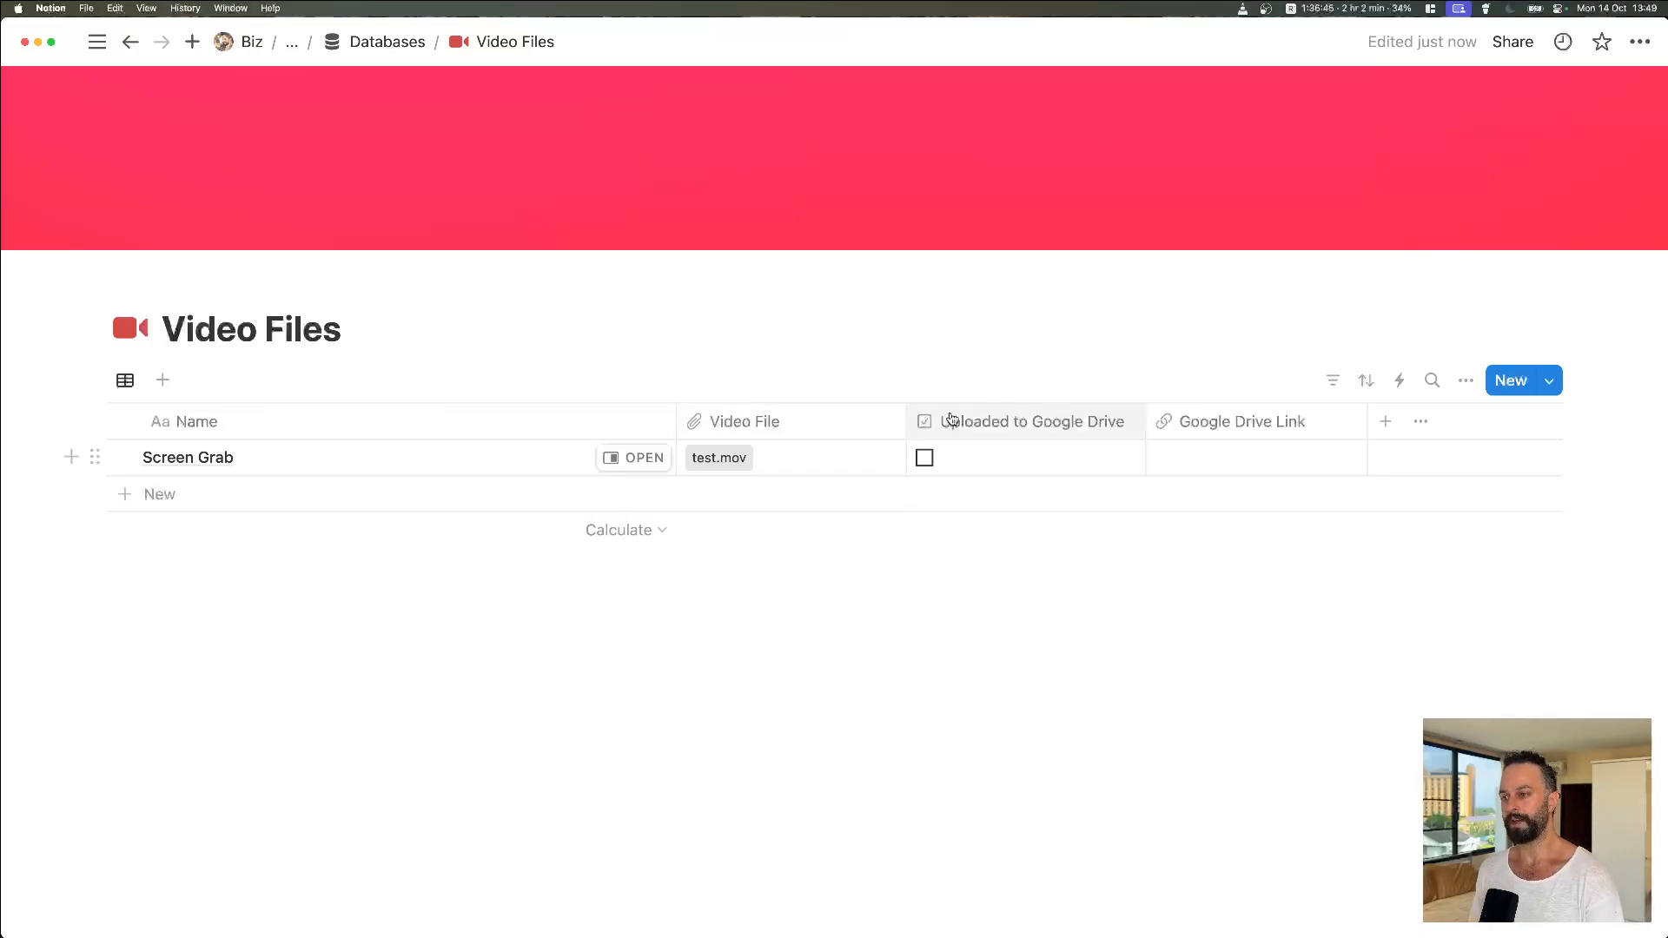
Step: Review the four Make modules, including the Update Video File Row options, then return to Notion
{"action": "key", "text": "ctrl+Up"}
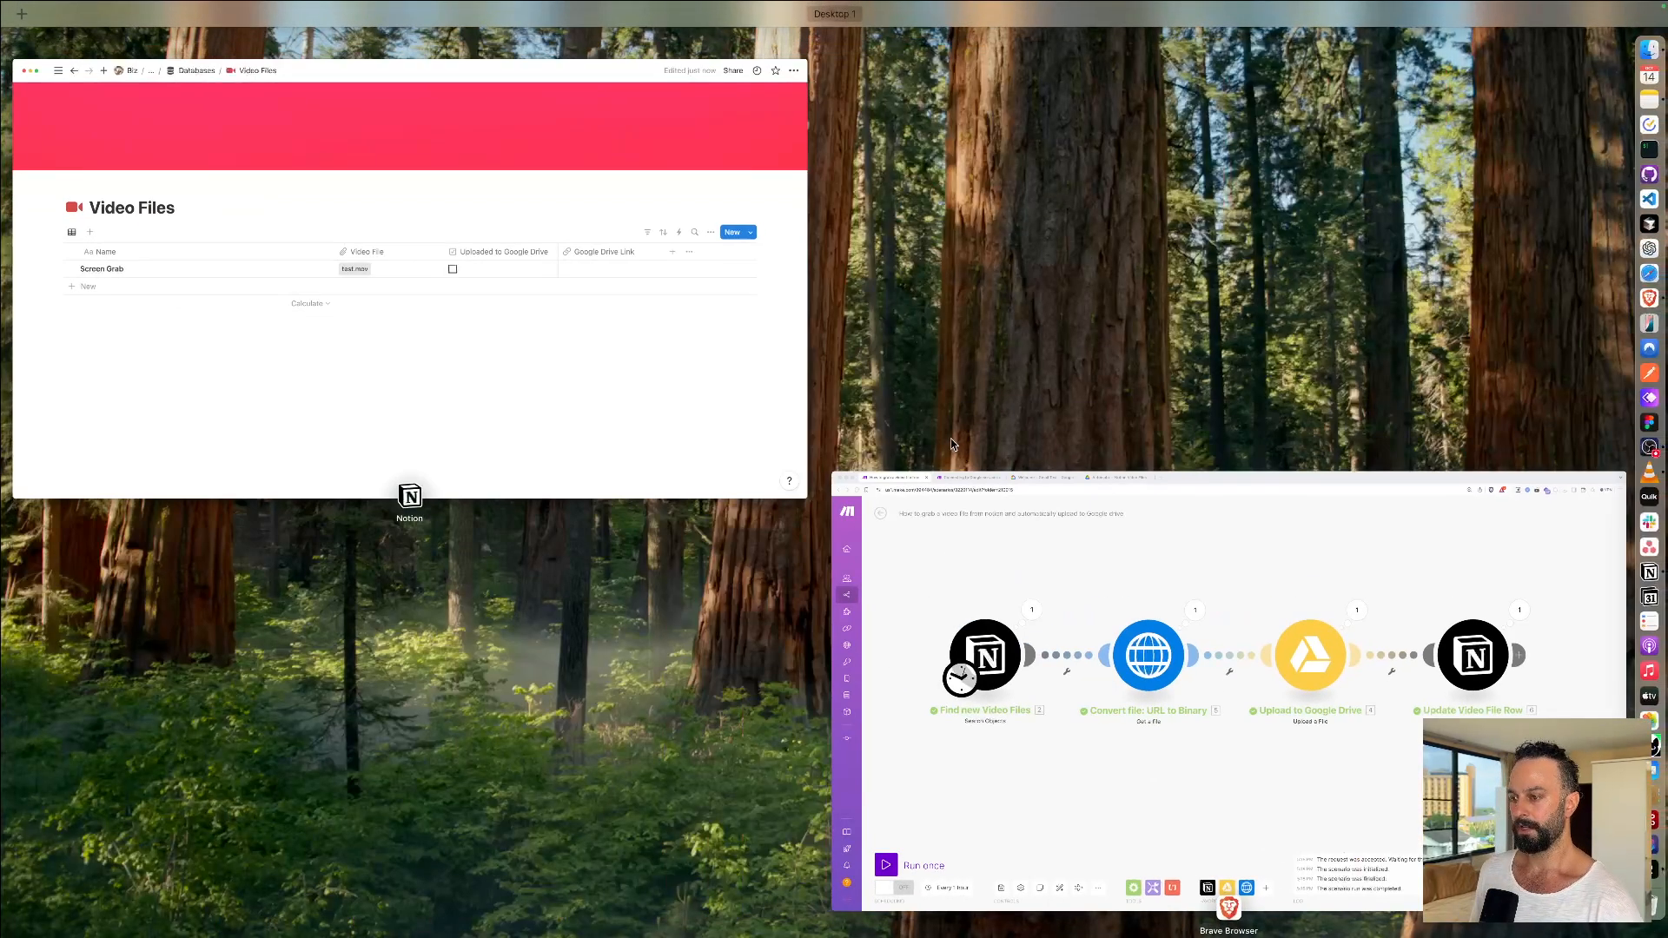
{"action": "left_click", "coordinate": [1077, 580]}
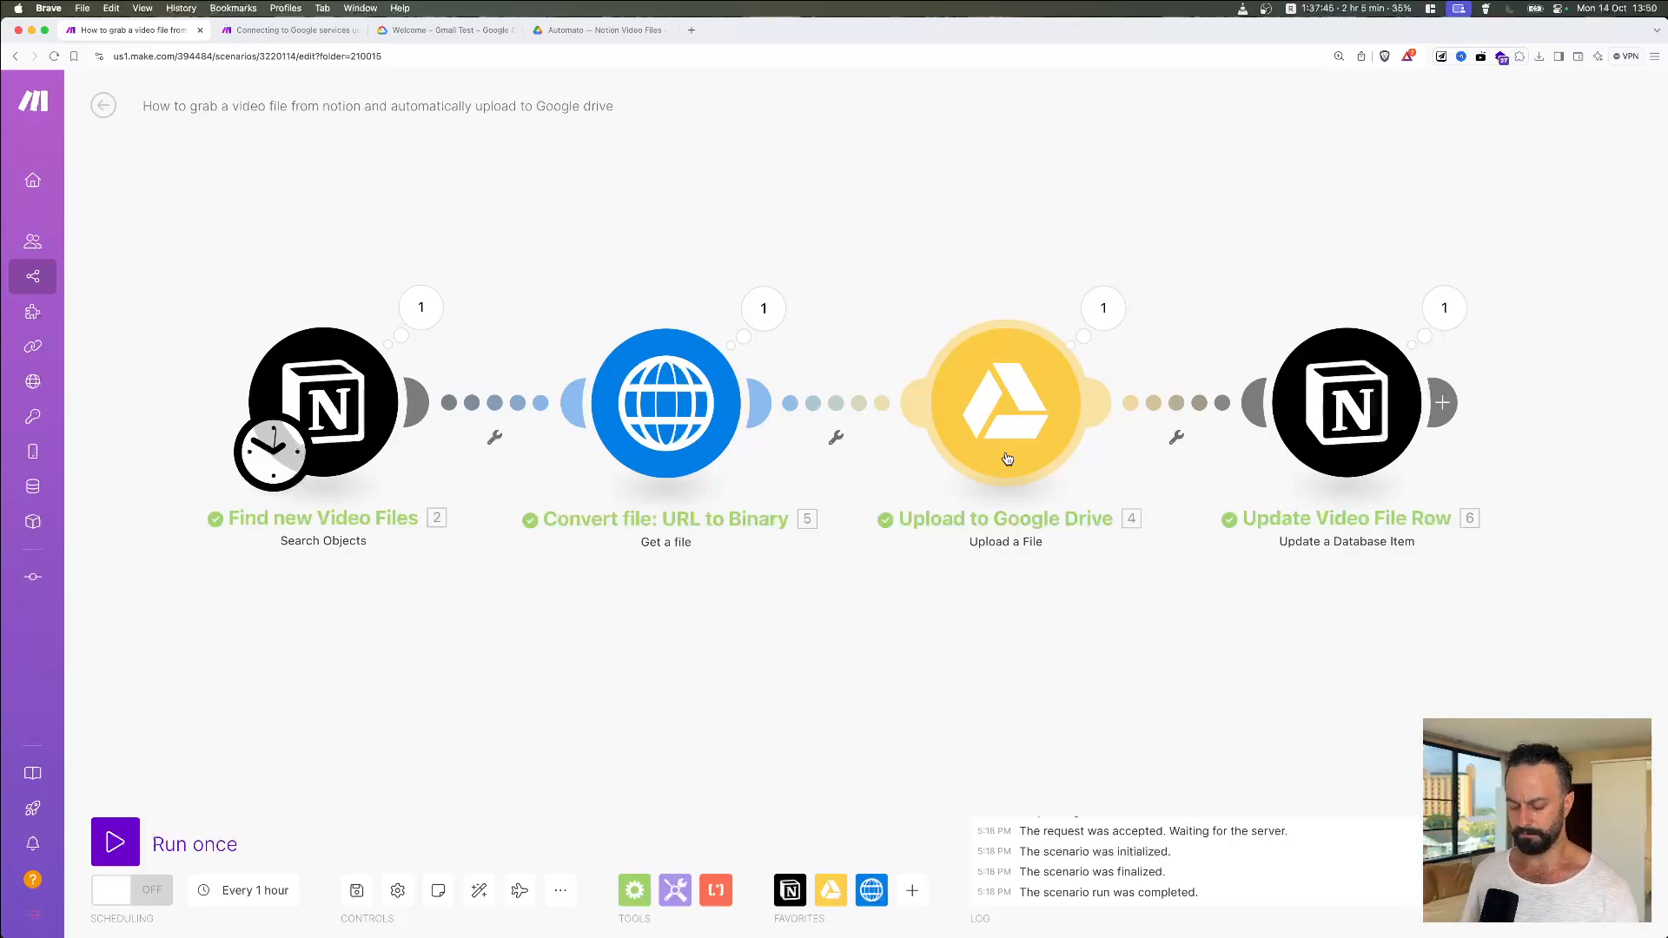
{"action": "left_click_drag", "start_coordinate": [831, 734], "coordinate": [819, 700]}
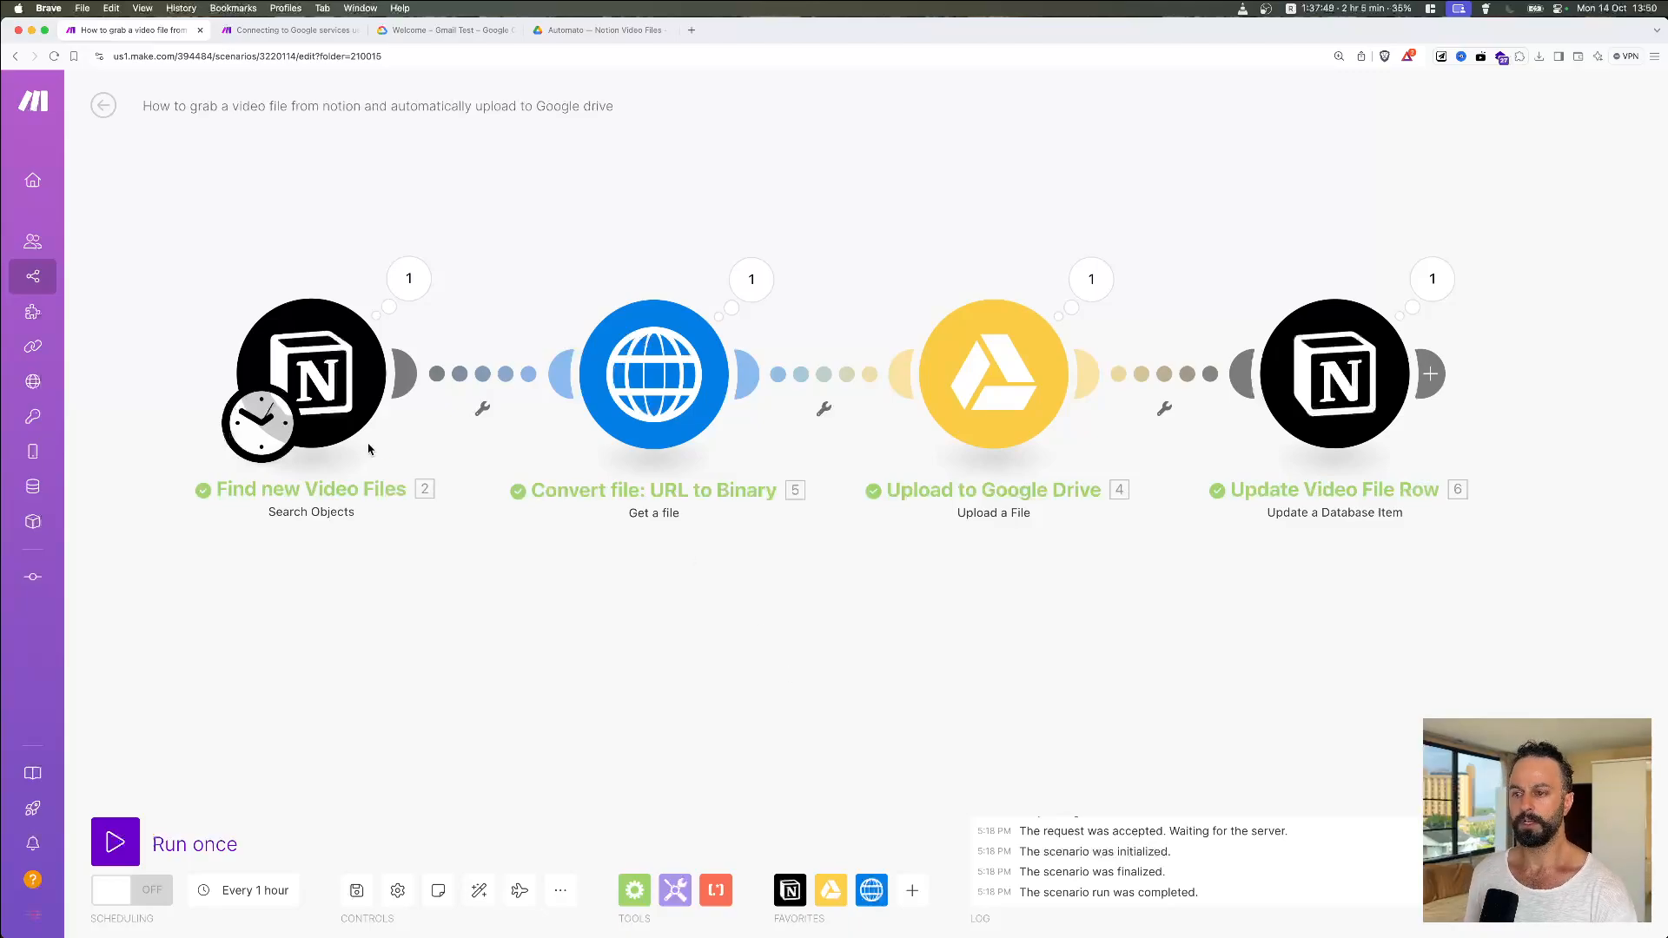
{"action": "right_click", "coordinate": [1362, 343]}
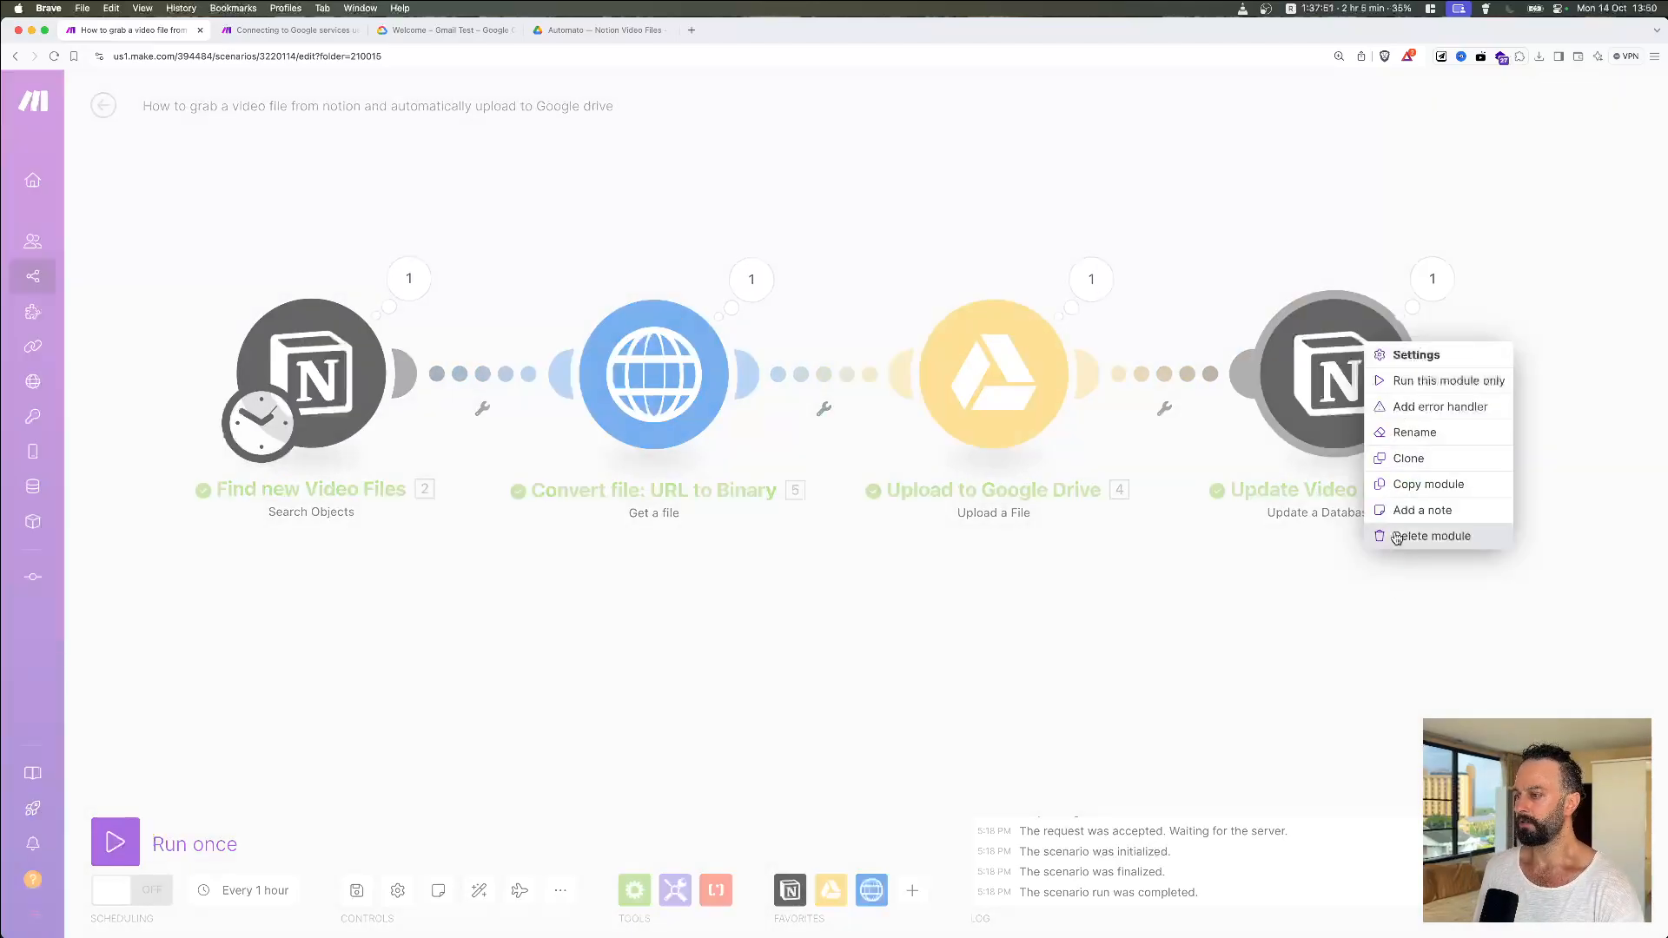
{"action": "left_click", "coordinate": [823, 620]}
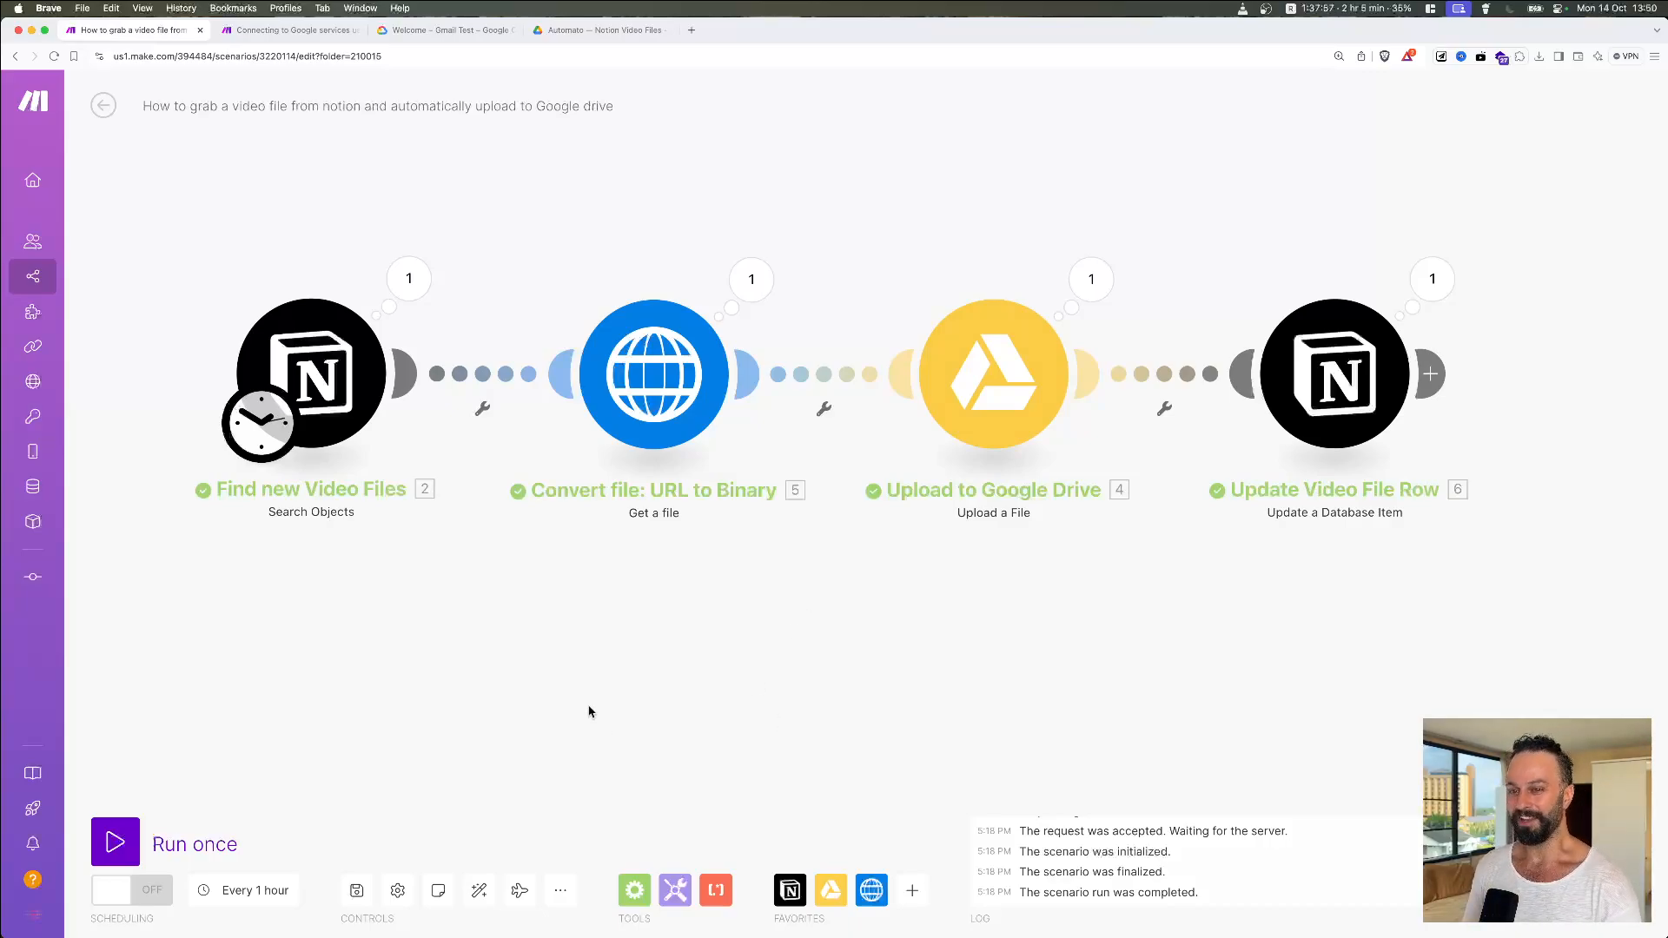
{"action": "key", "text": "super+Tab"}
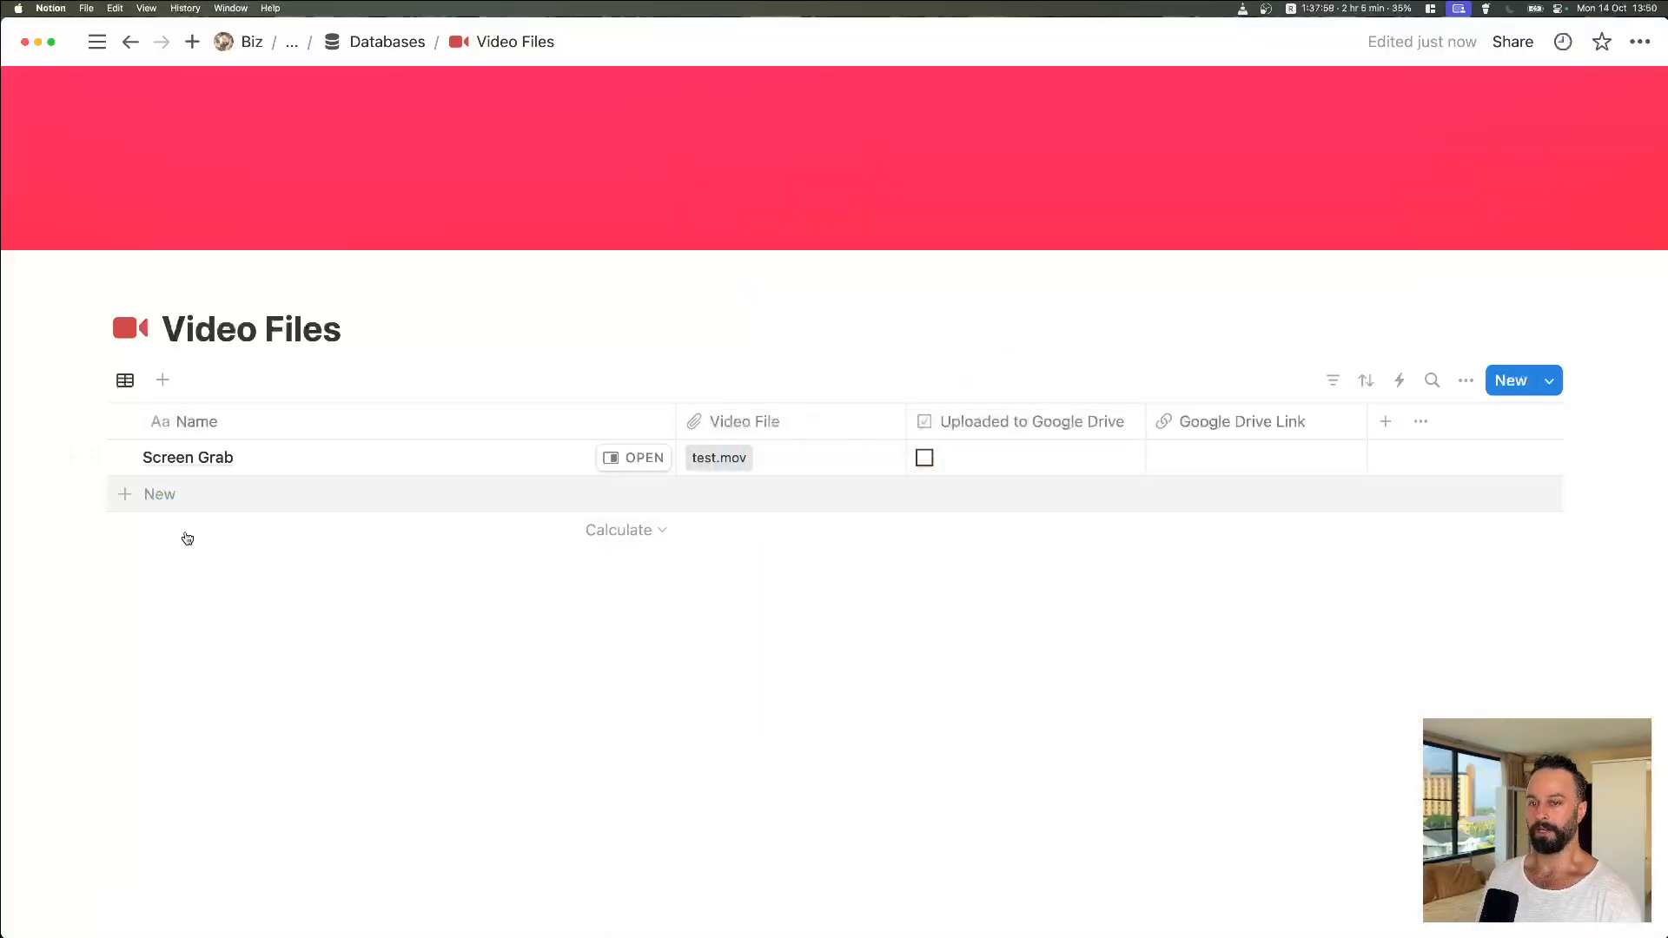
Step: Run the scenario once, then copy the Screen Grab row's new Google Drive link in Notion
{"action": "key", "text": "super+Tab"}
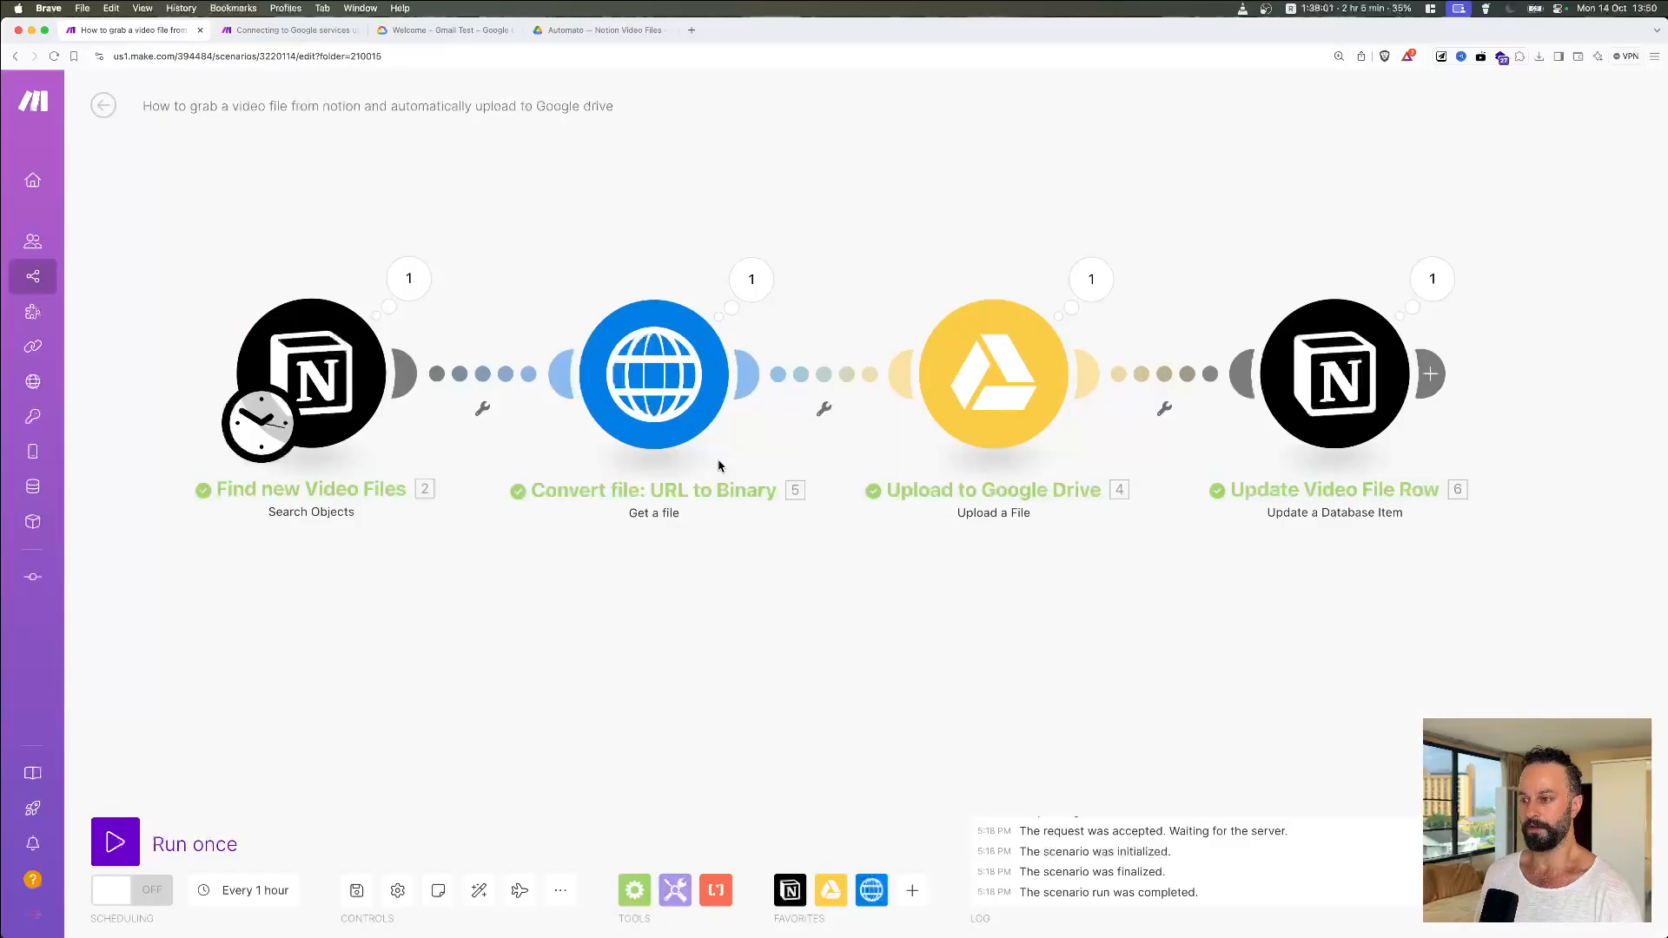
{"action": "left_click", "coordinate": [115, 842]}
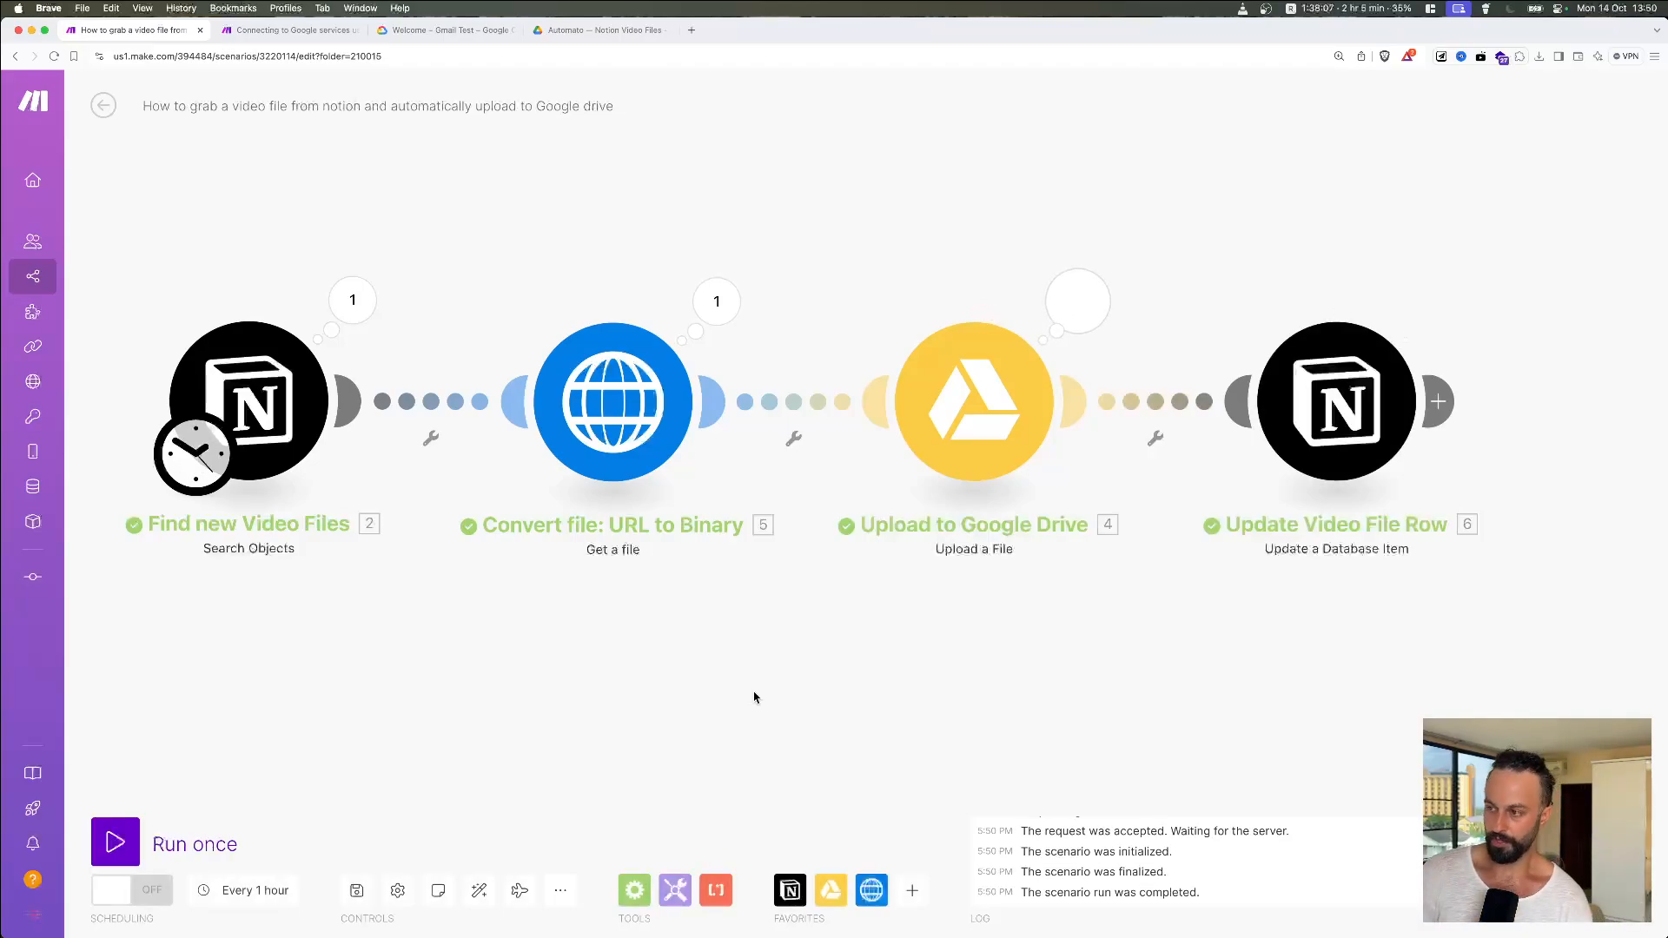
{"action": "key", "text": "super+Tab"}
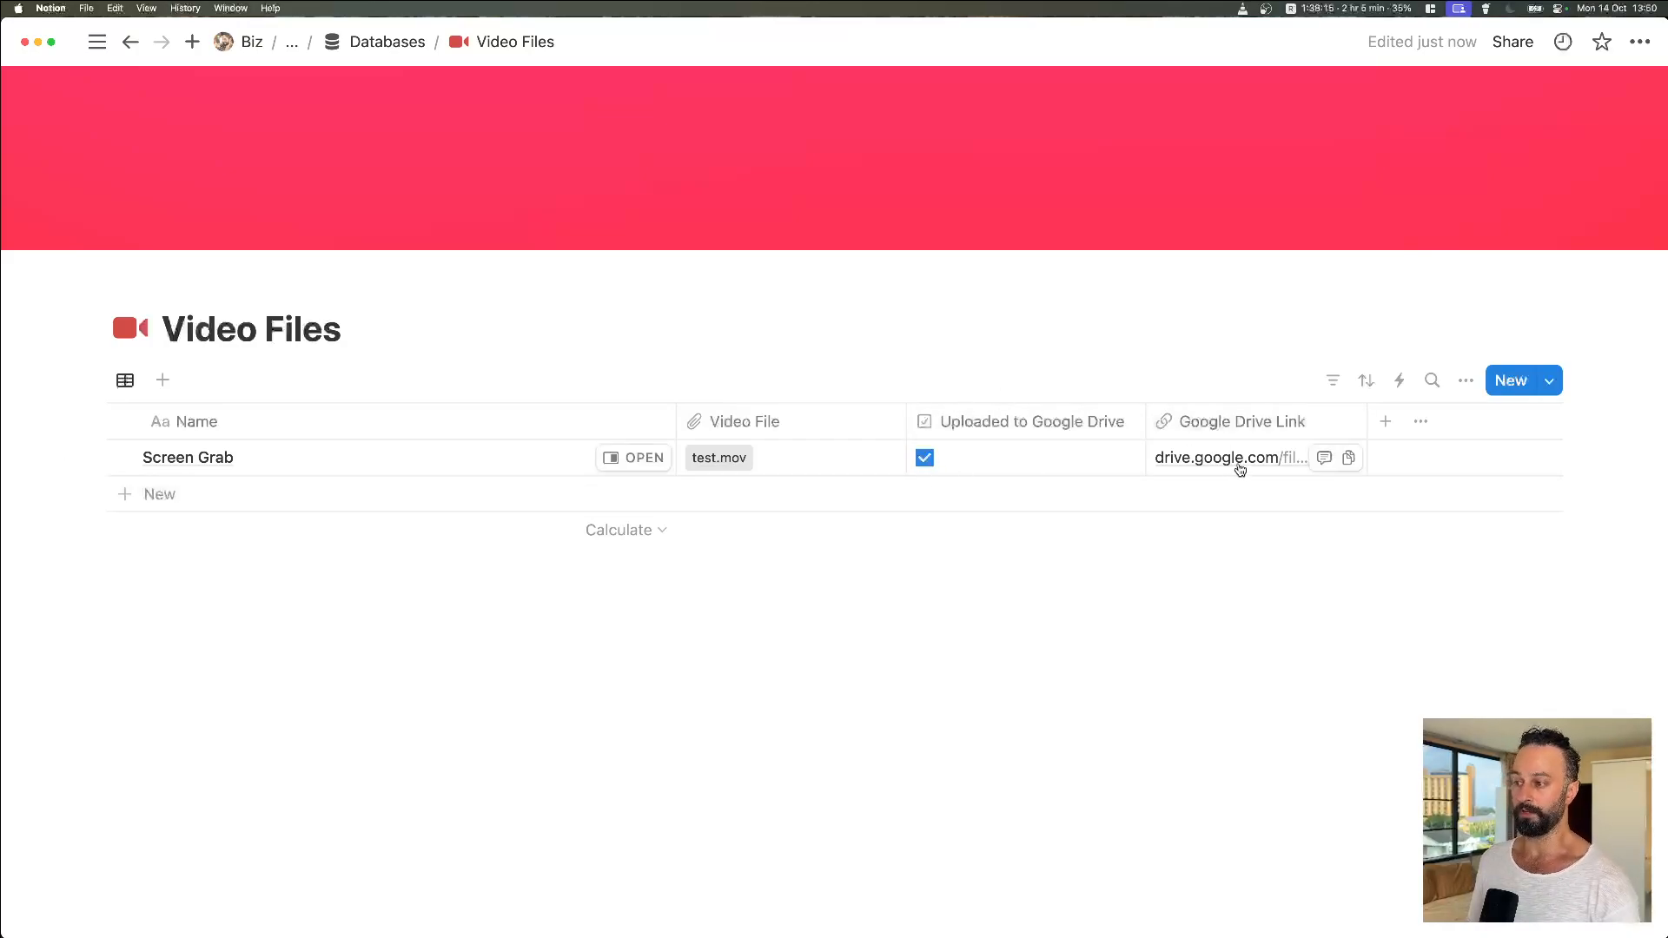
{"action": "left_click", "coordinate": [1348, 459]}
{"action": "key", "text": "super+Tab"}
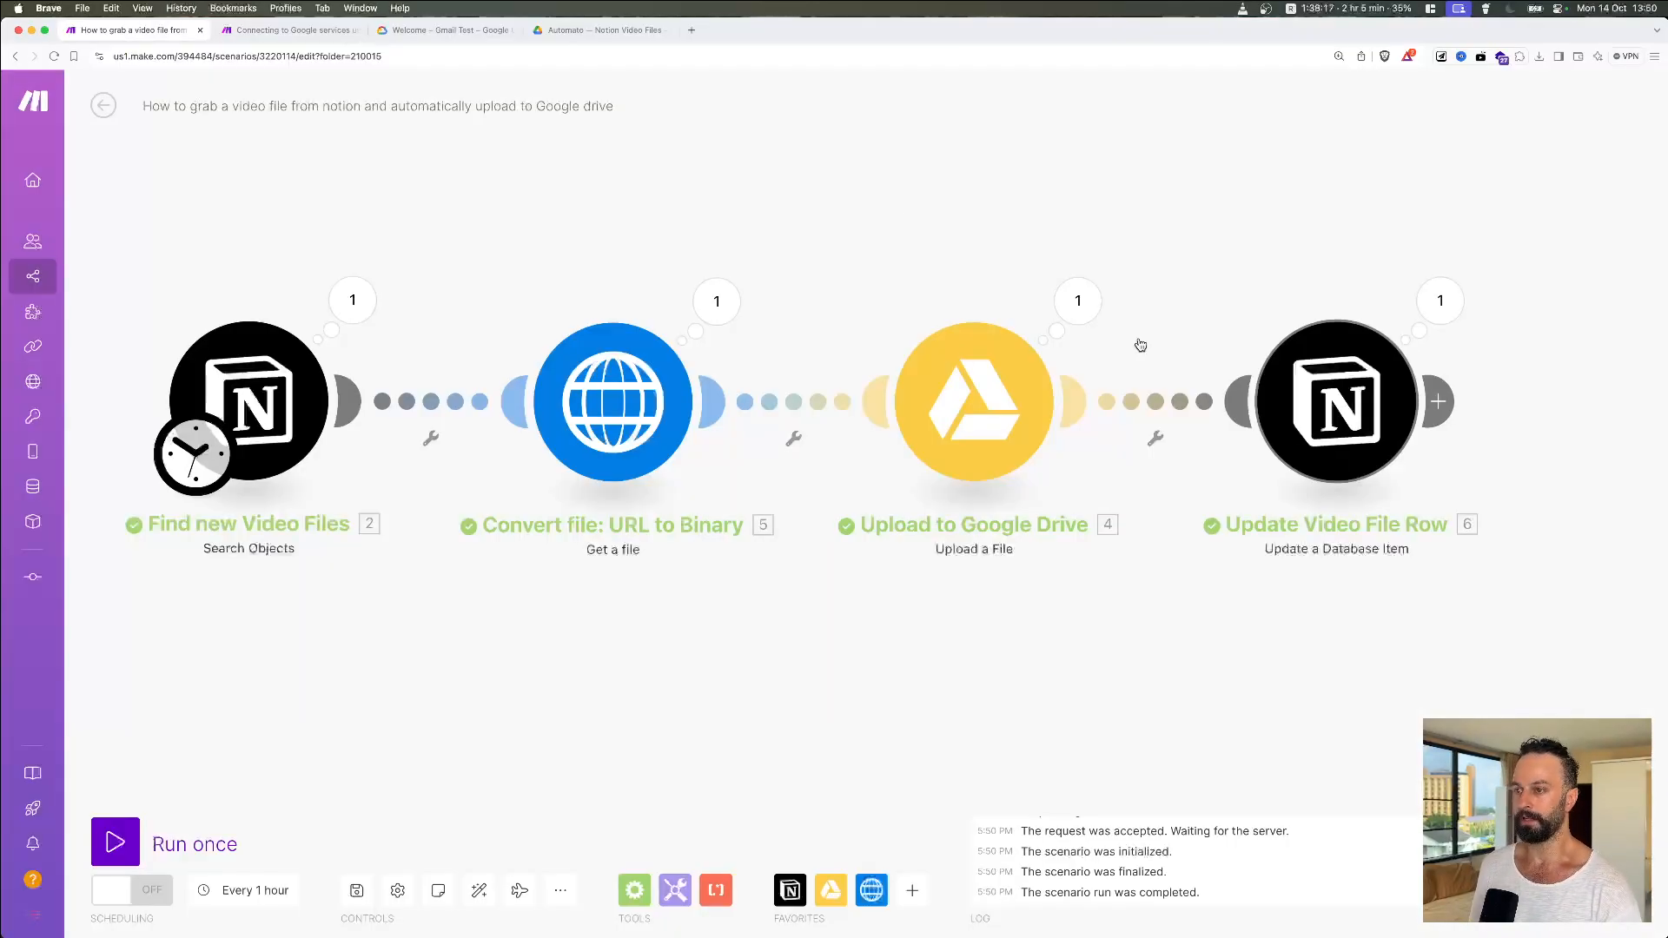
Step: Open the copied Drive link and refresh the Automato — Notion Video Files folder to verify Screen Grab.mov
{"action": "key", "text": "super+v"}
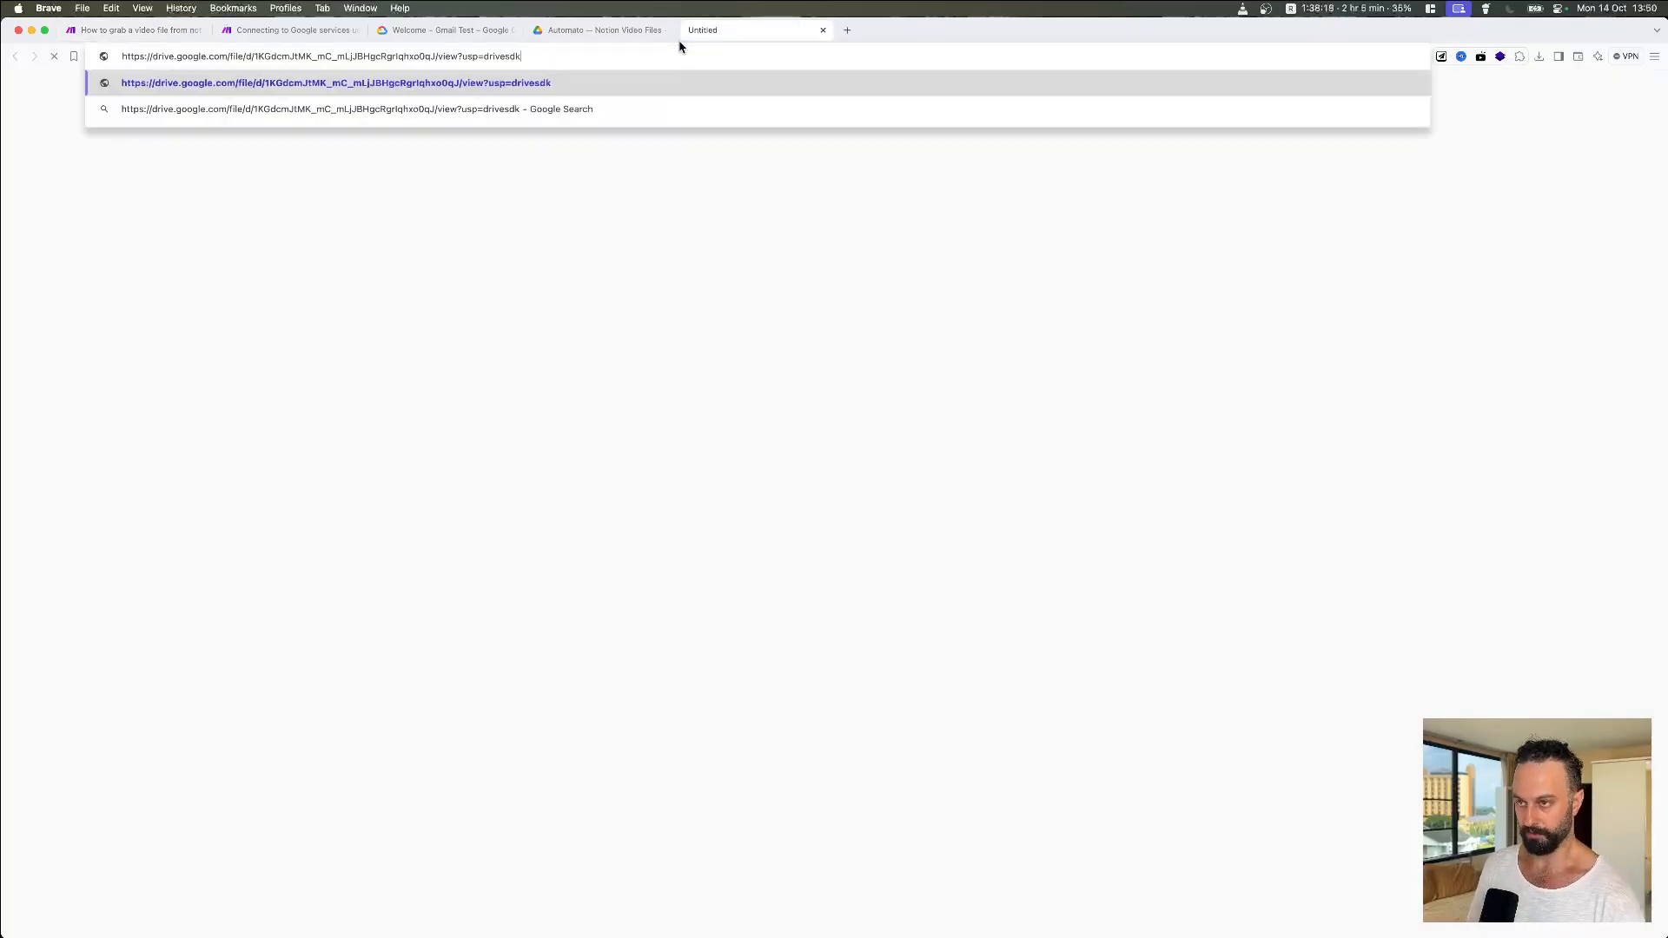
{"action": "key", "text": "Return"}
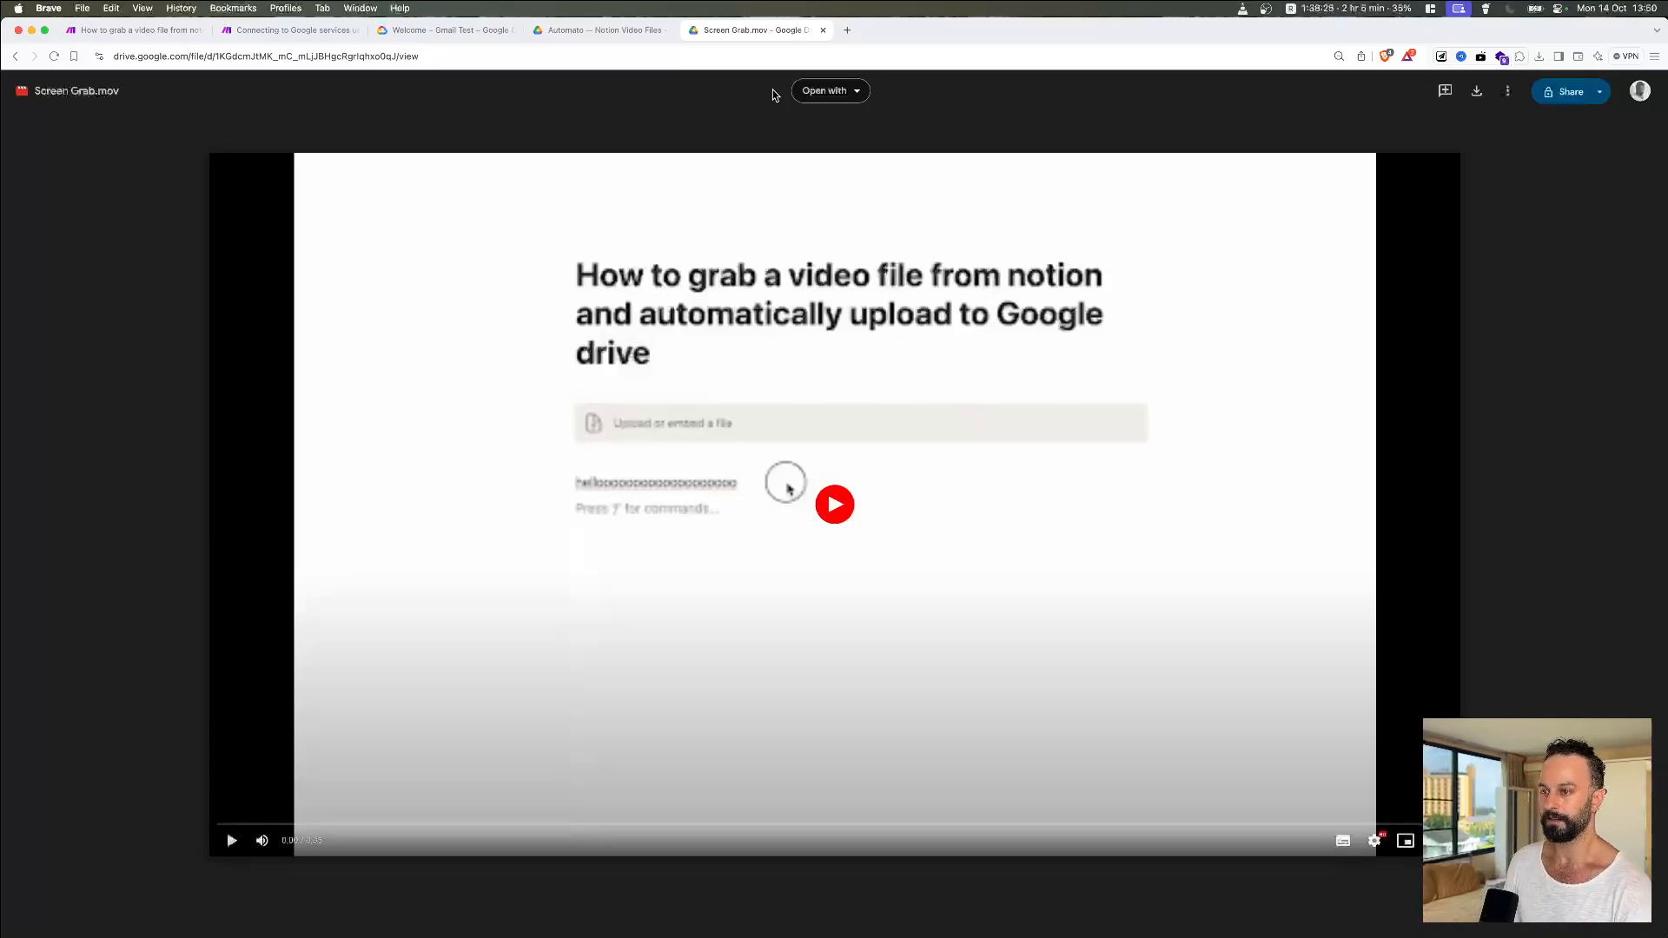
{"action": "left_click", "coordinate": [823, 29]}
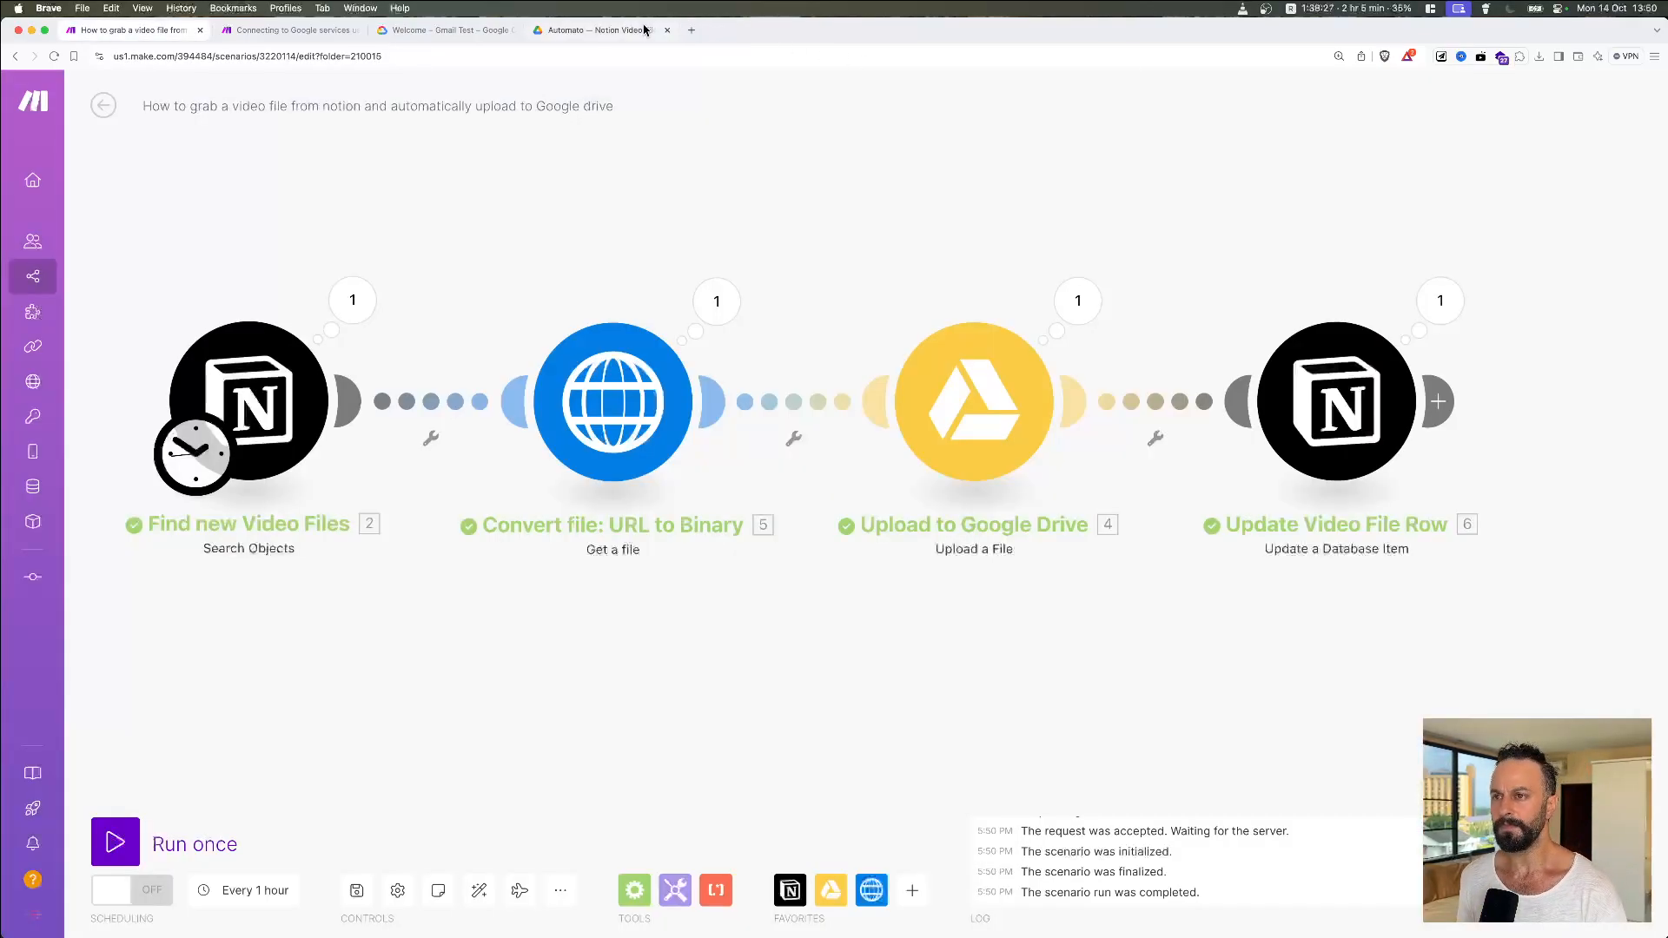
{"action": "left_click", "coordinate": [644, 30]}
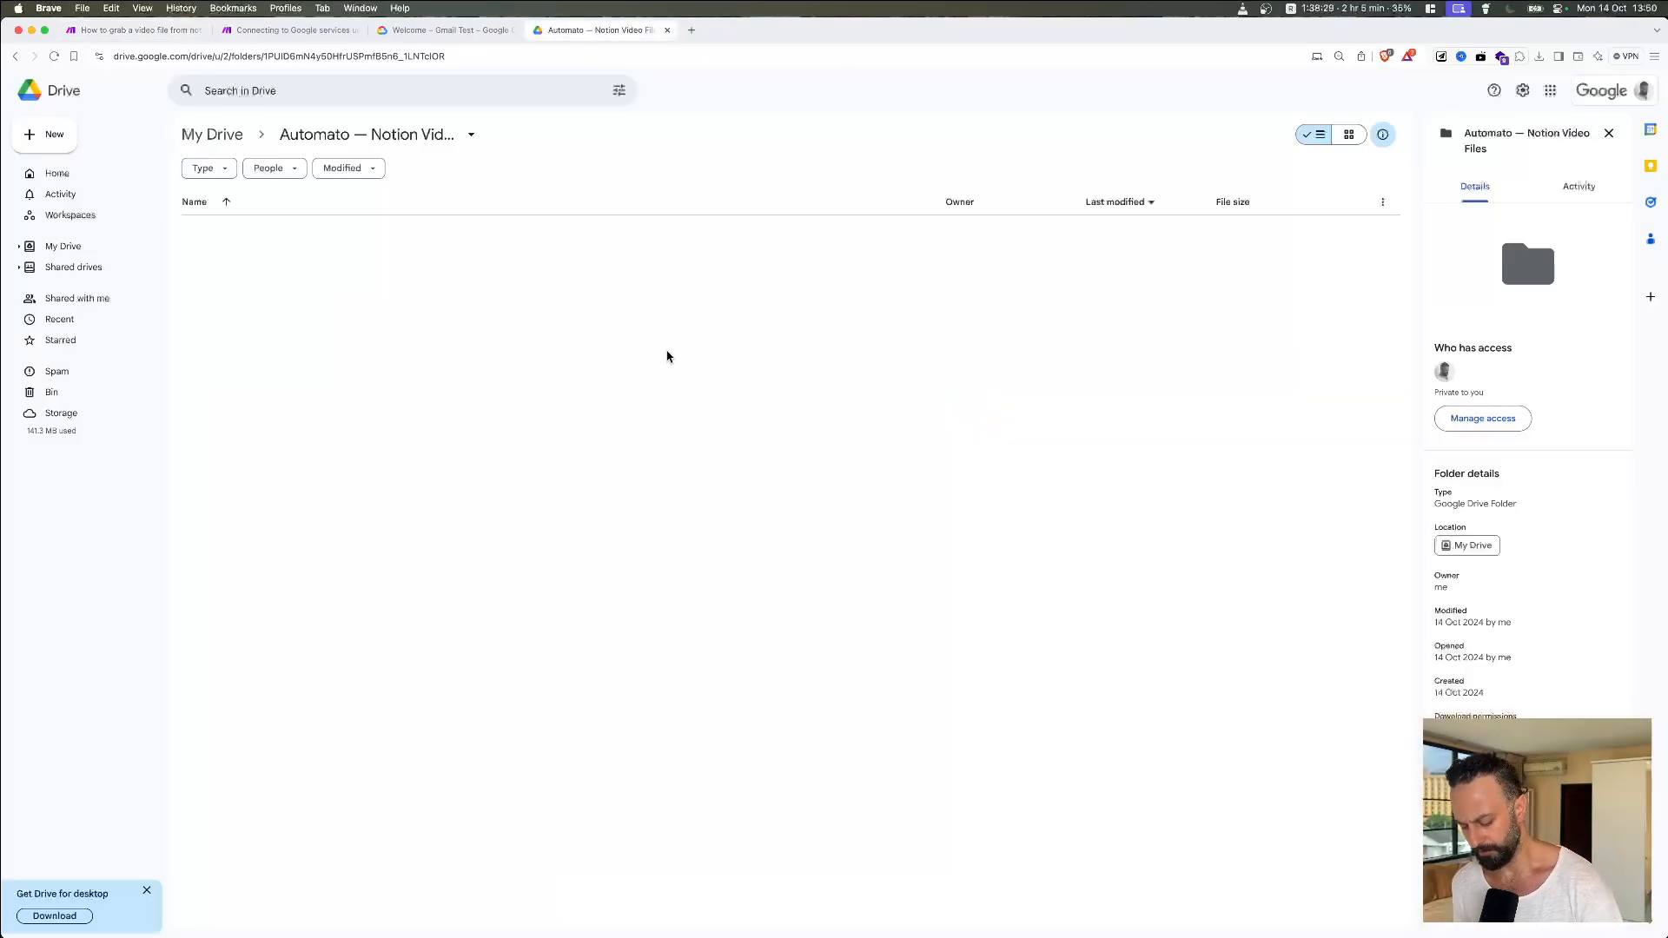
{"action": "key", "text": "super+r"}
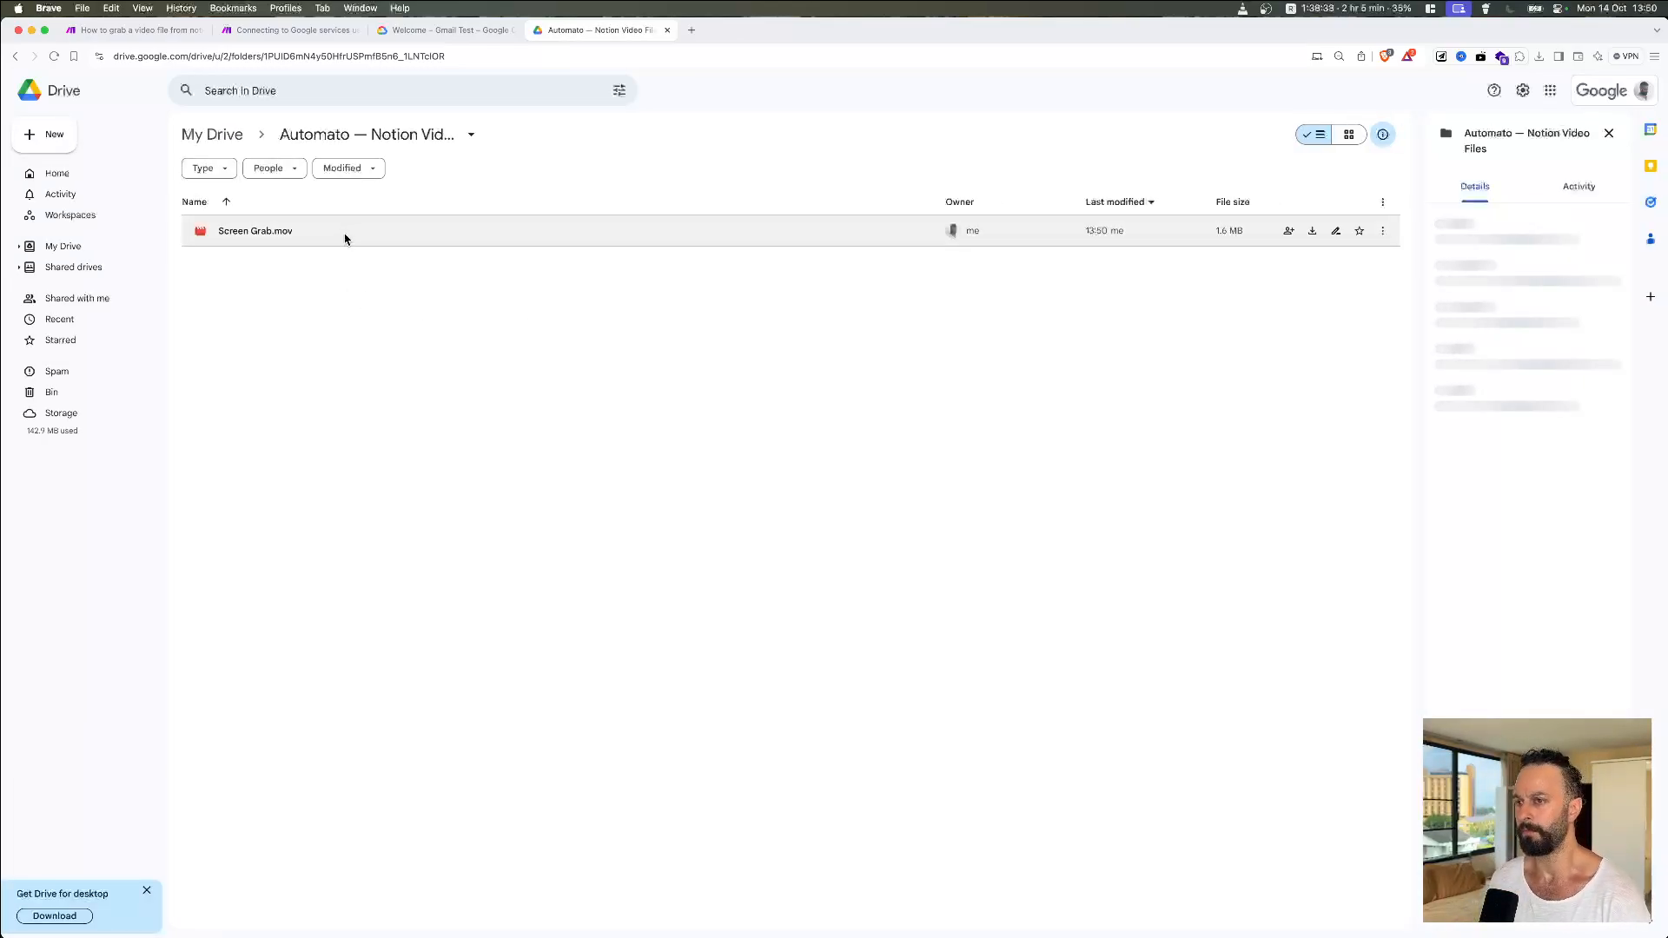
{"action": "left_click", "coordinate": [134, 30]}
{"action": "scroll", "coordinate": [999, 582], "scroll_direction": "left", "scroll_amount": 2}
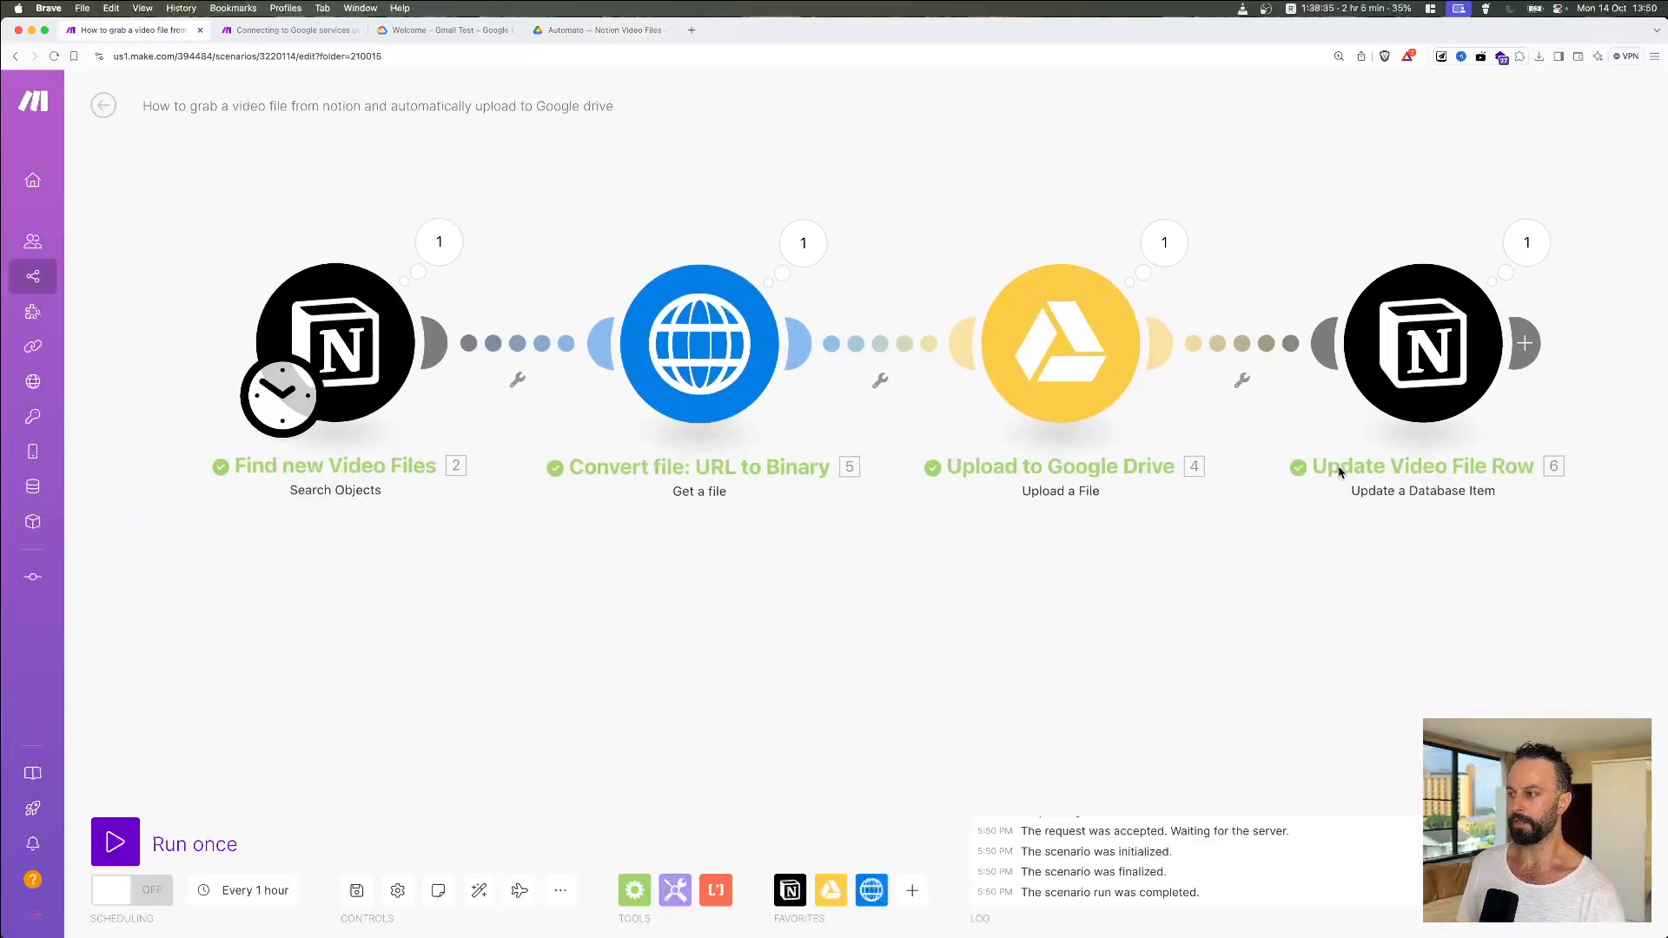
Step: Delete the Update Video File Row, Upload to Google Drive and Convert file: URL to Binary modules
{"action": "right_click", "coordinate": [1413, 287]}
{"action": "left_click", "coordinate": [1517, 481]}
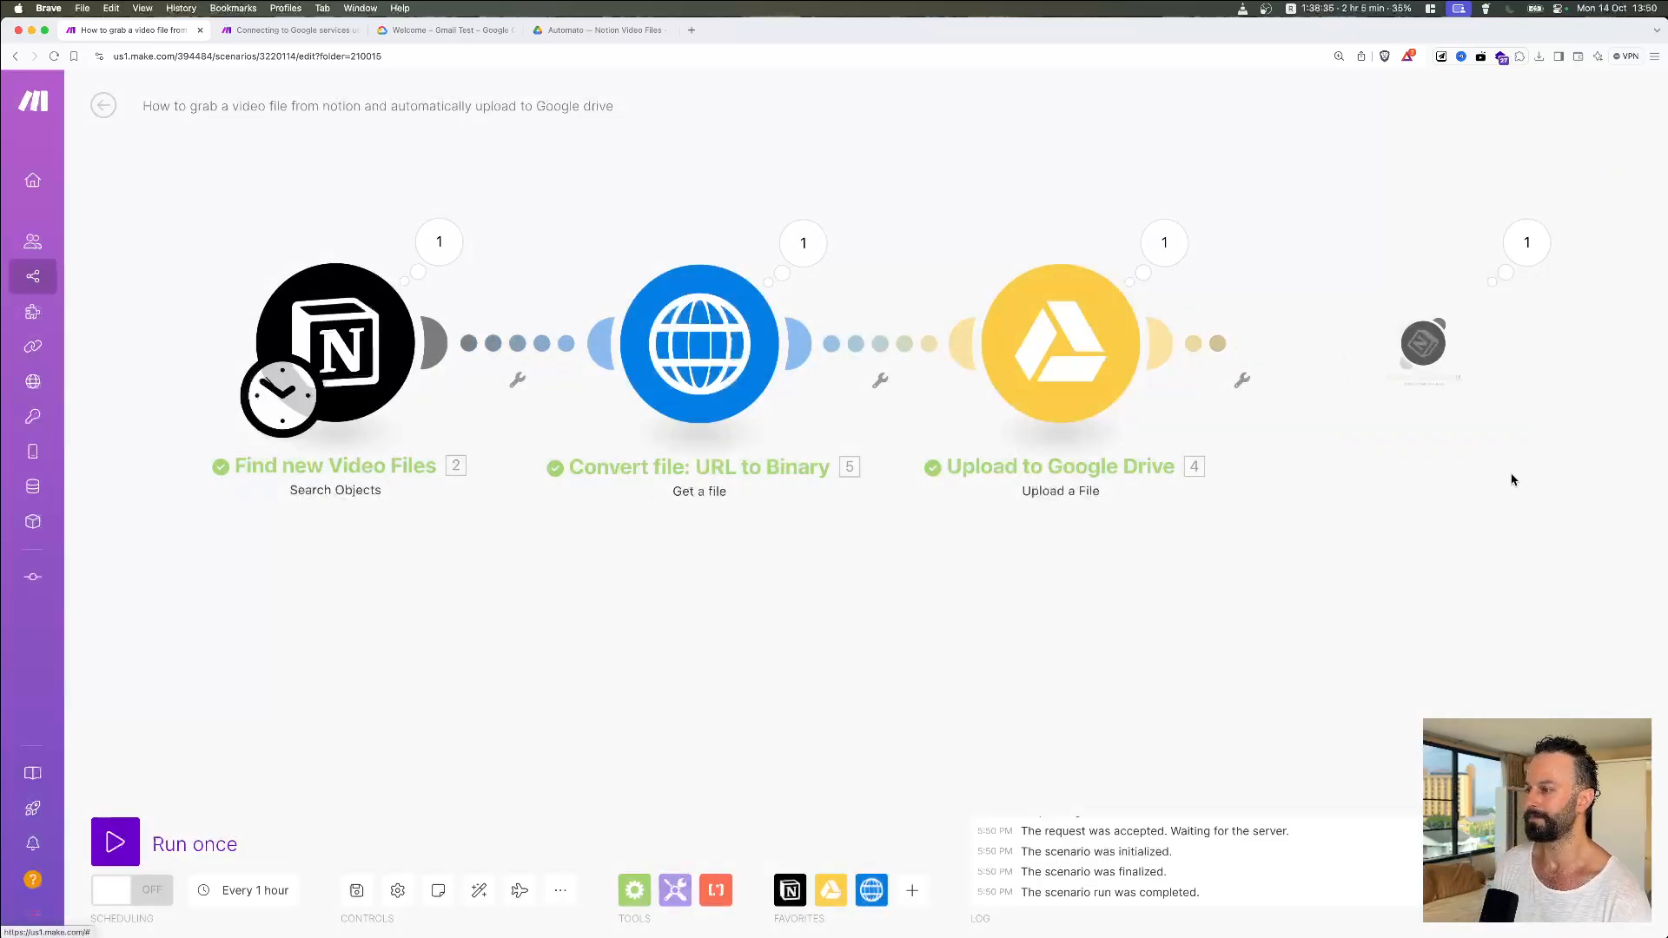
{"action": "right_click", "coordinate": [1070, 360]}
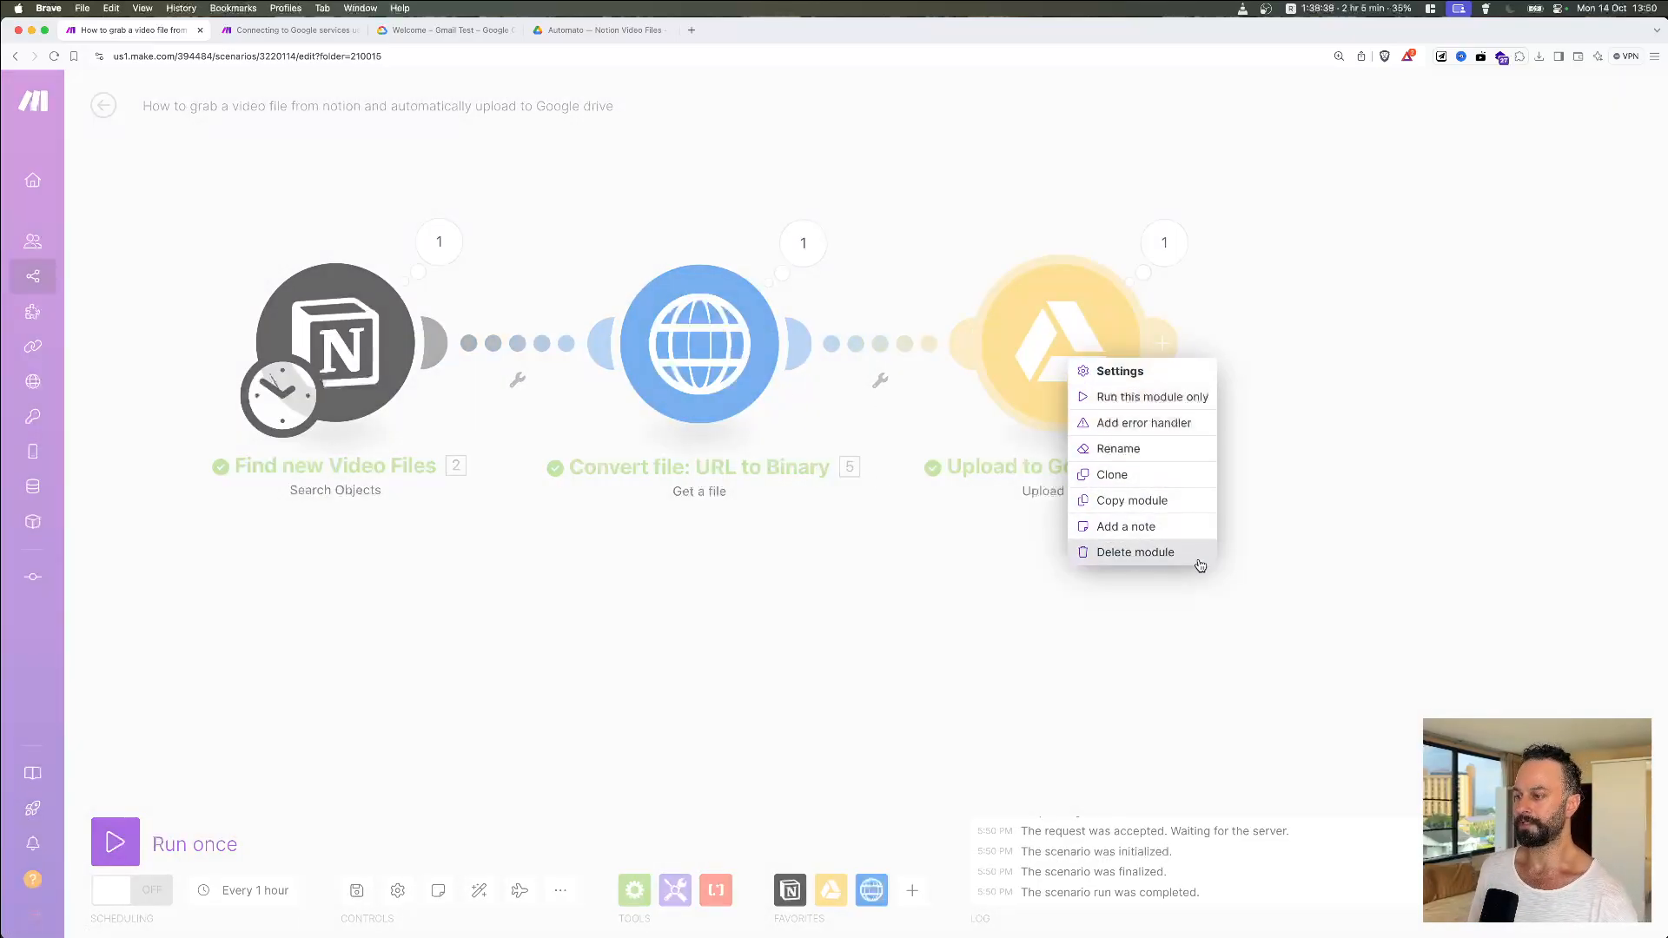
{"action": "left_click", "coordinate": [1156, 554]}
{"action": "right_click", "coordinate": [708, 360]}
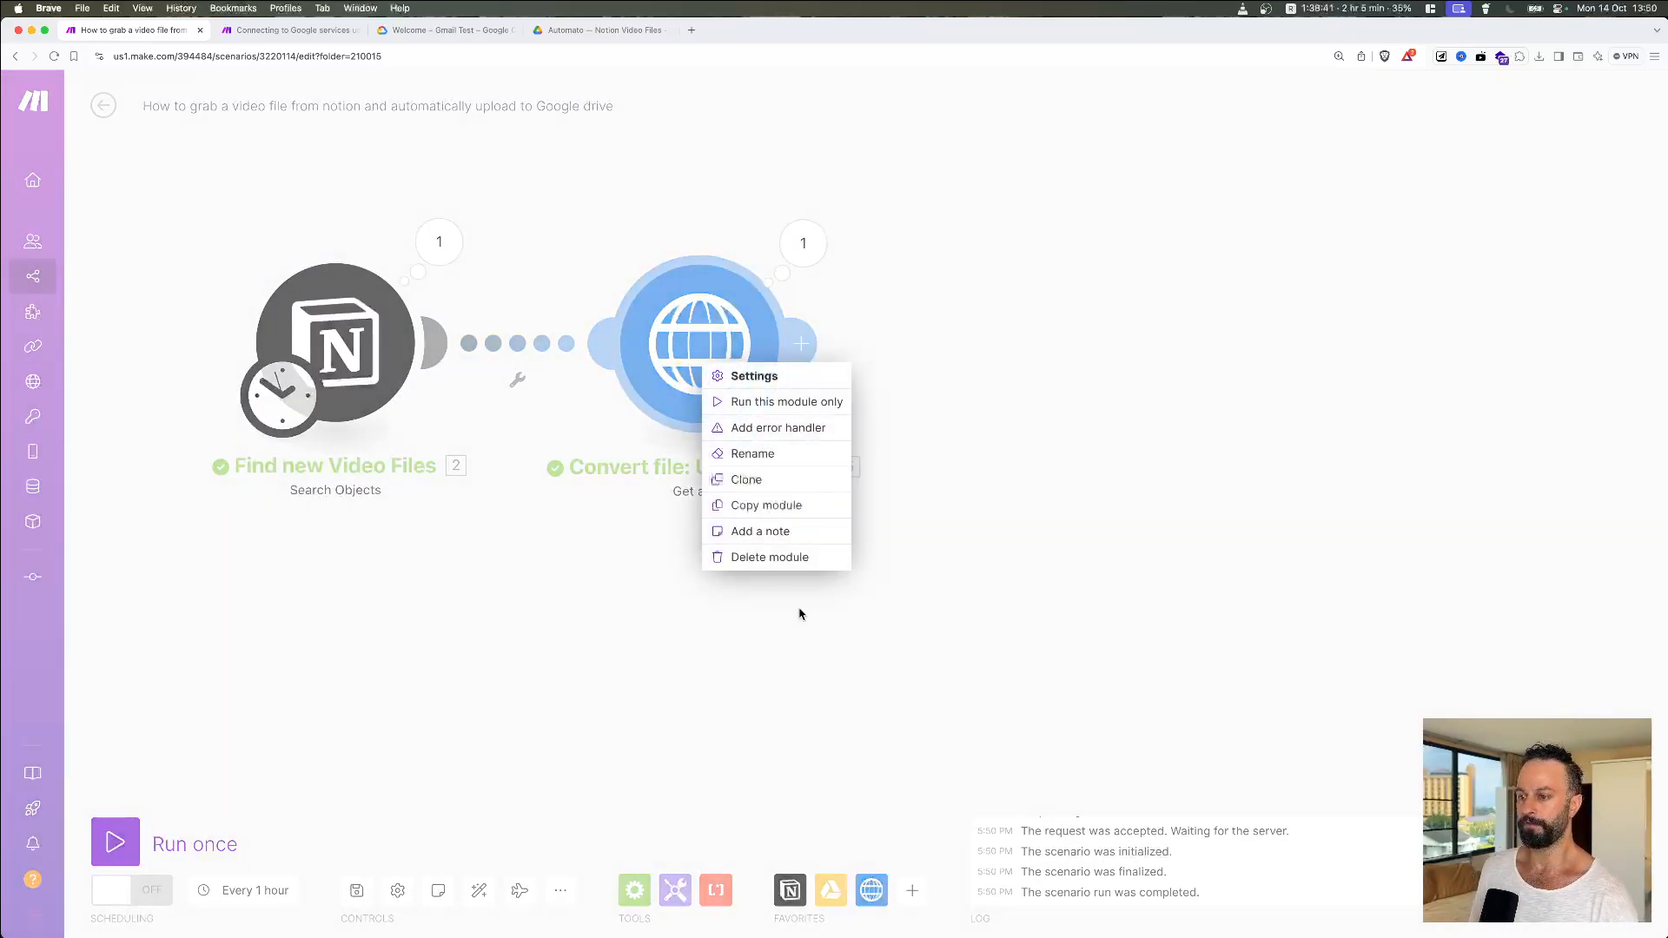
{"action": "left_click", "coordinate": [794, 560]}
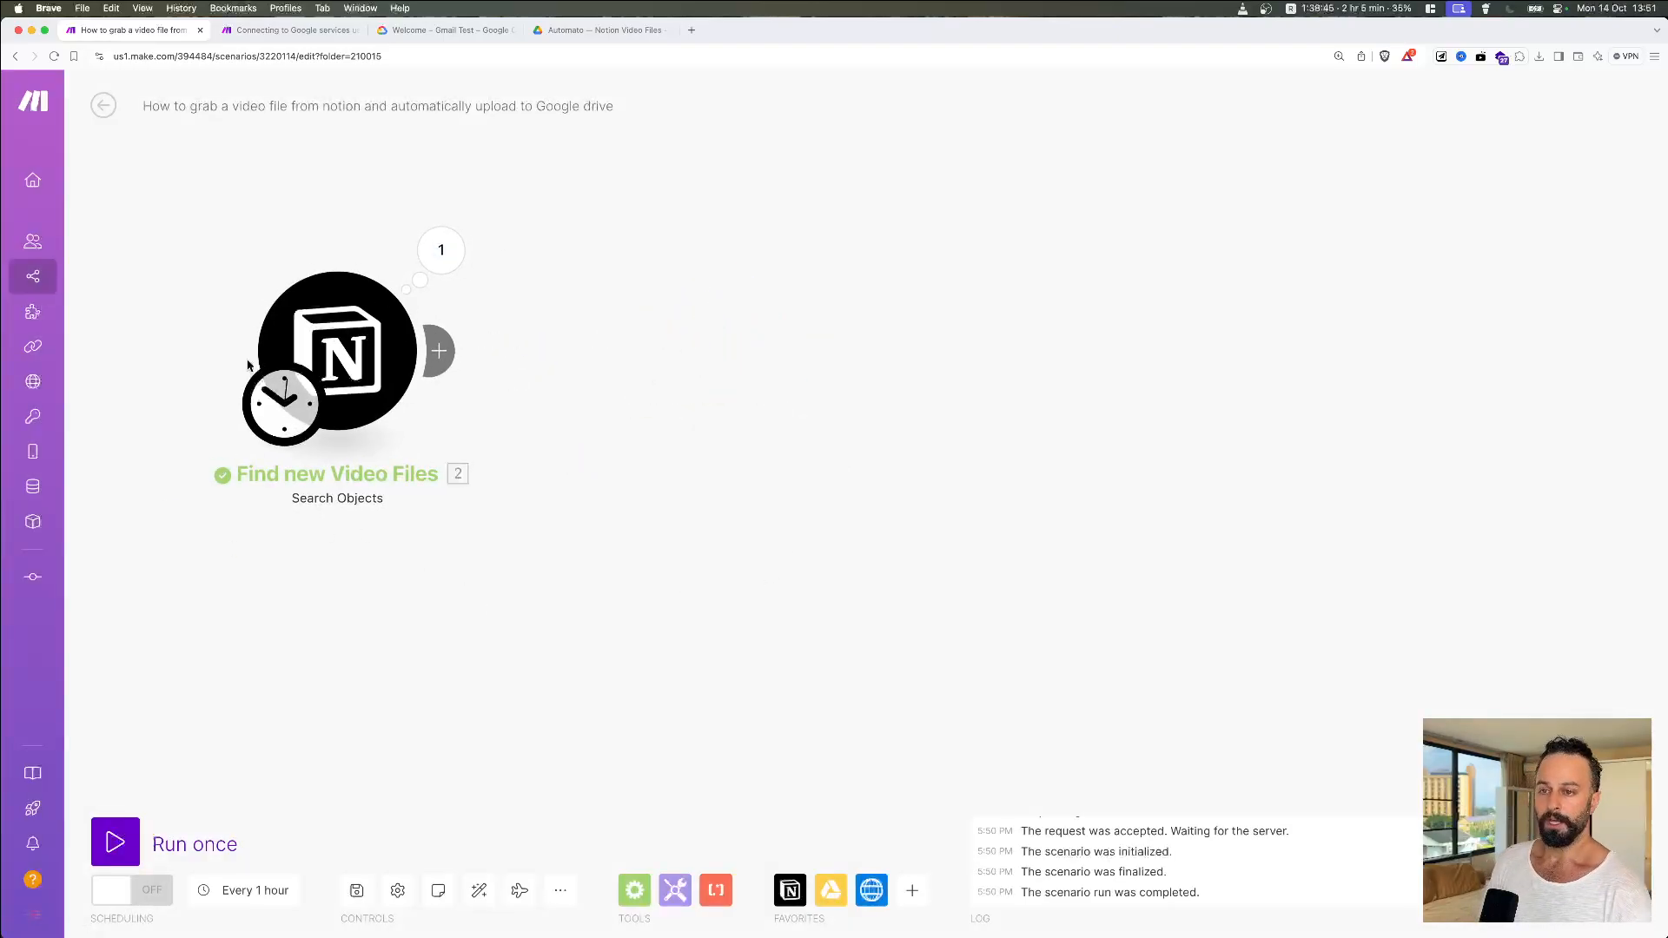
Step: Open the Find new Video Files module settings and inspect its Database ID value
{"action": "left_click", "coordinate": [352, 339]}
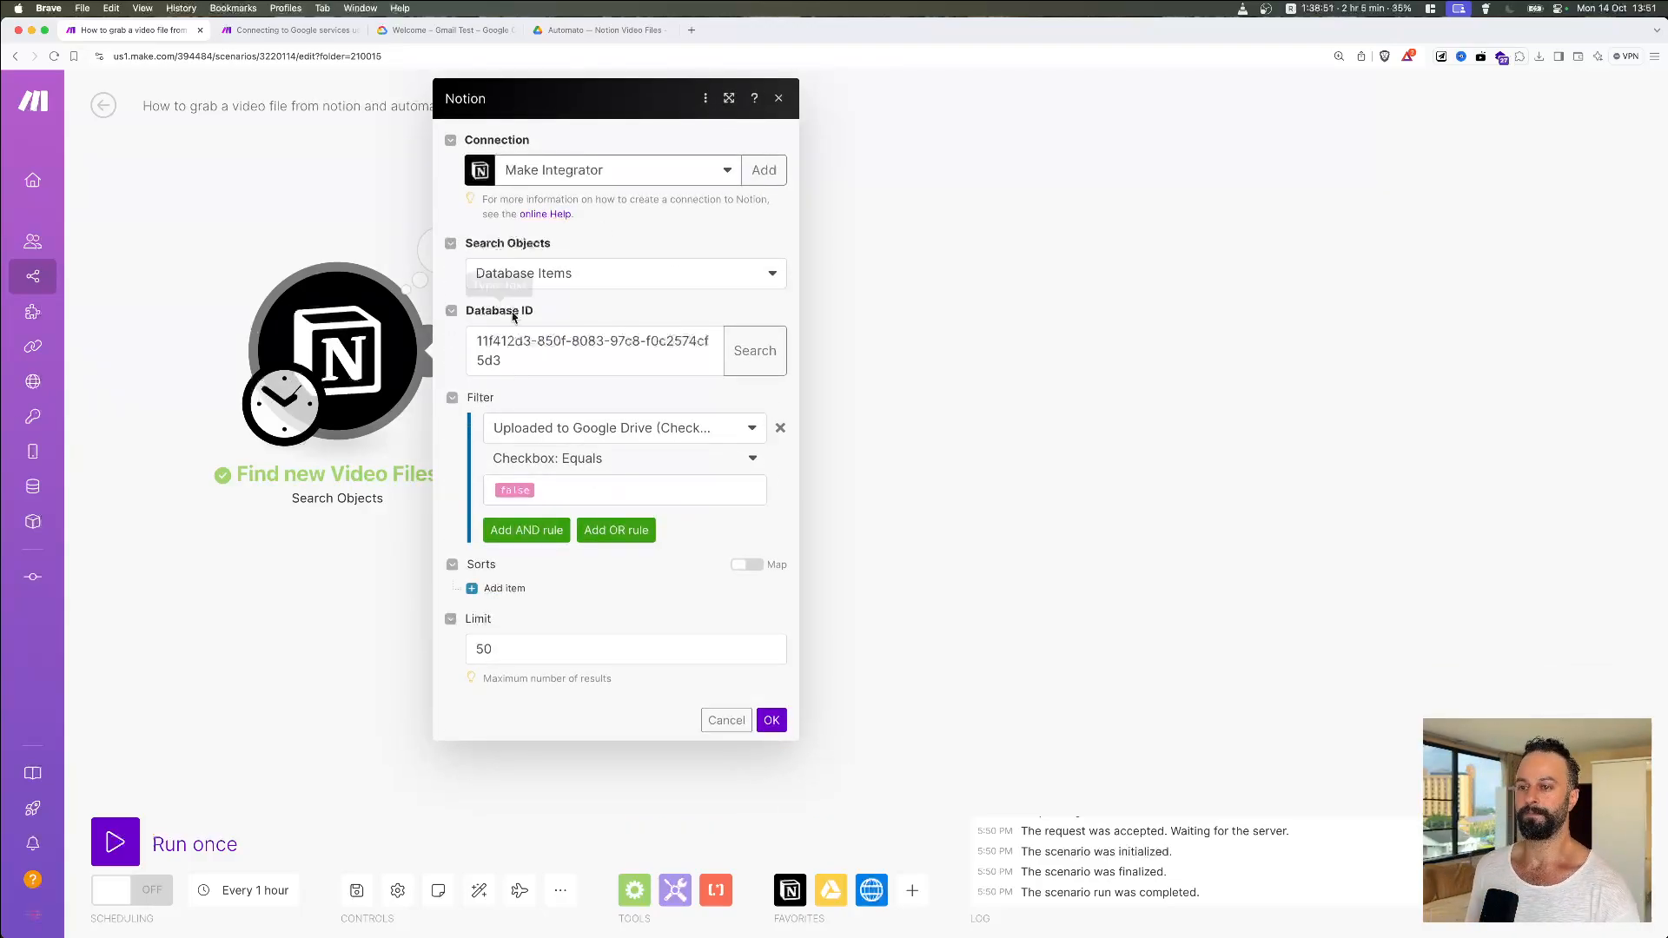
{"action": "left_click", "coordinate": [523, 363]}
{"action": "left_click_drag", "start_coordinate": [524, 363], "coordinate": [469, 338]}
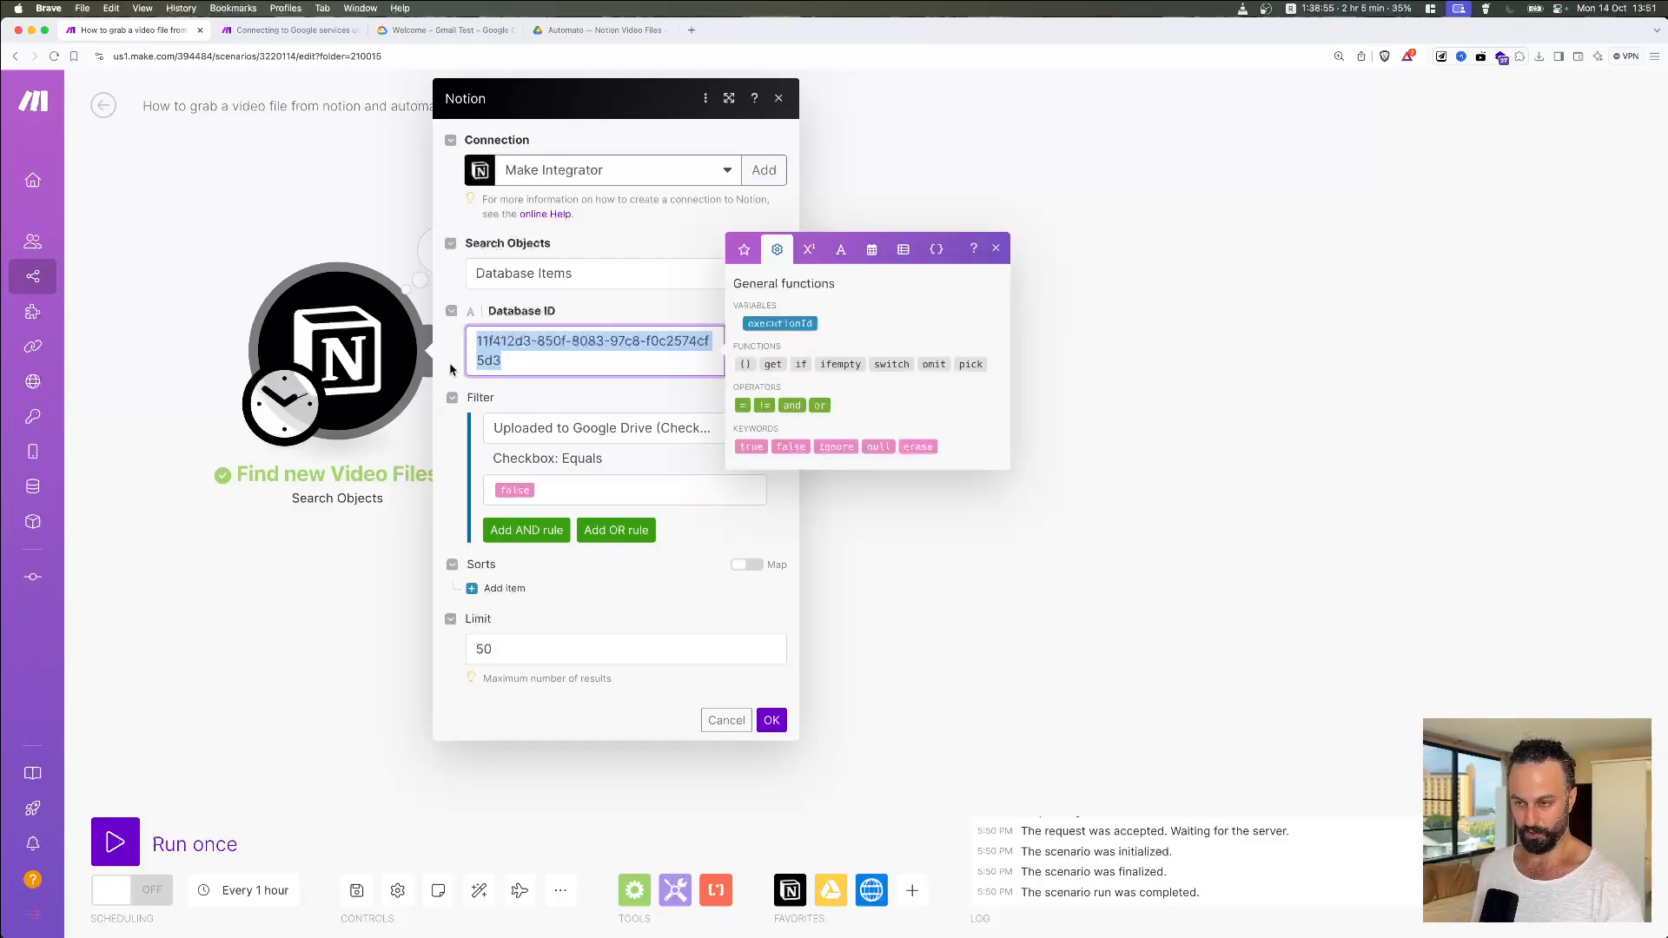
{"action": "left_click", "coordinate": [450, 368]}
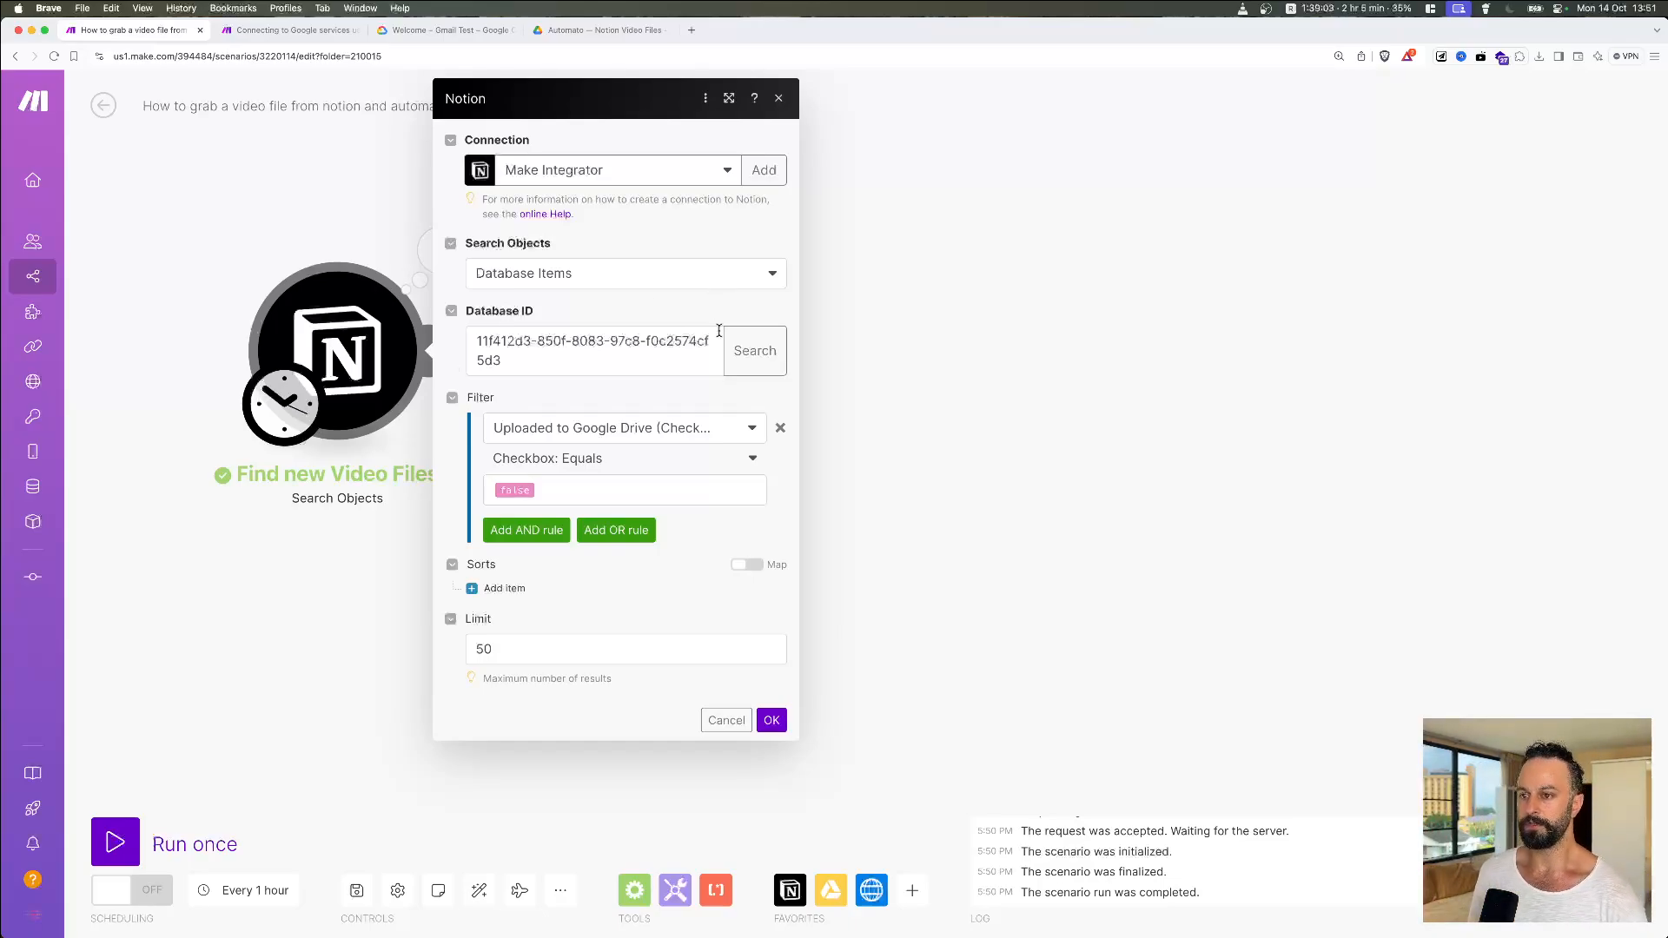
Step: Search for the 'Video Files' database by name and select it as the Database ID
{"action": "left_click", "coordinate": [763, 360]}
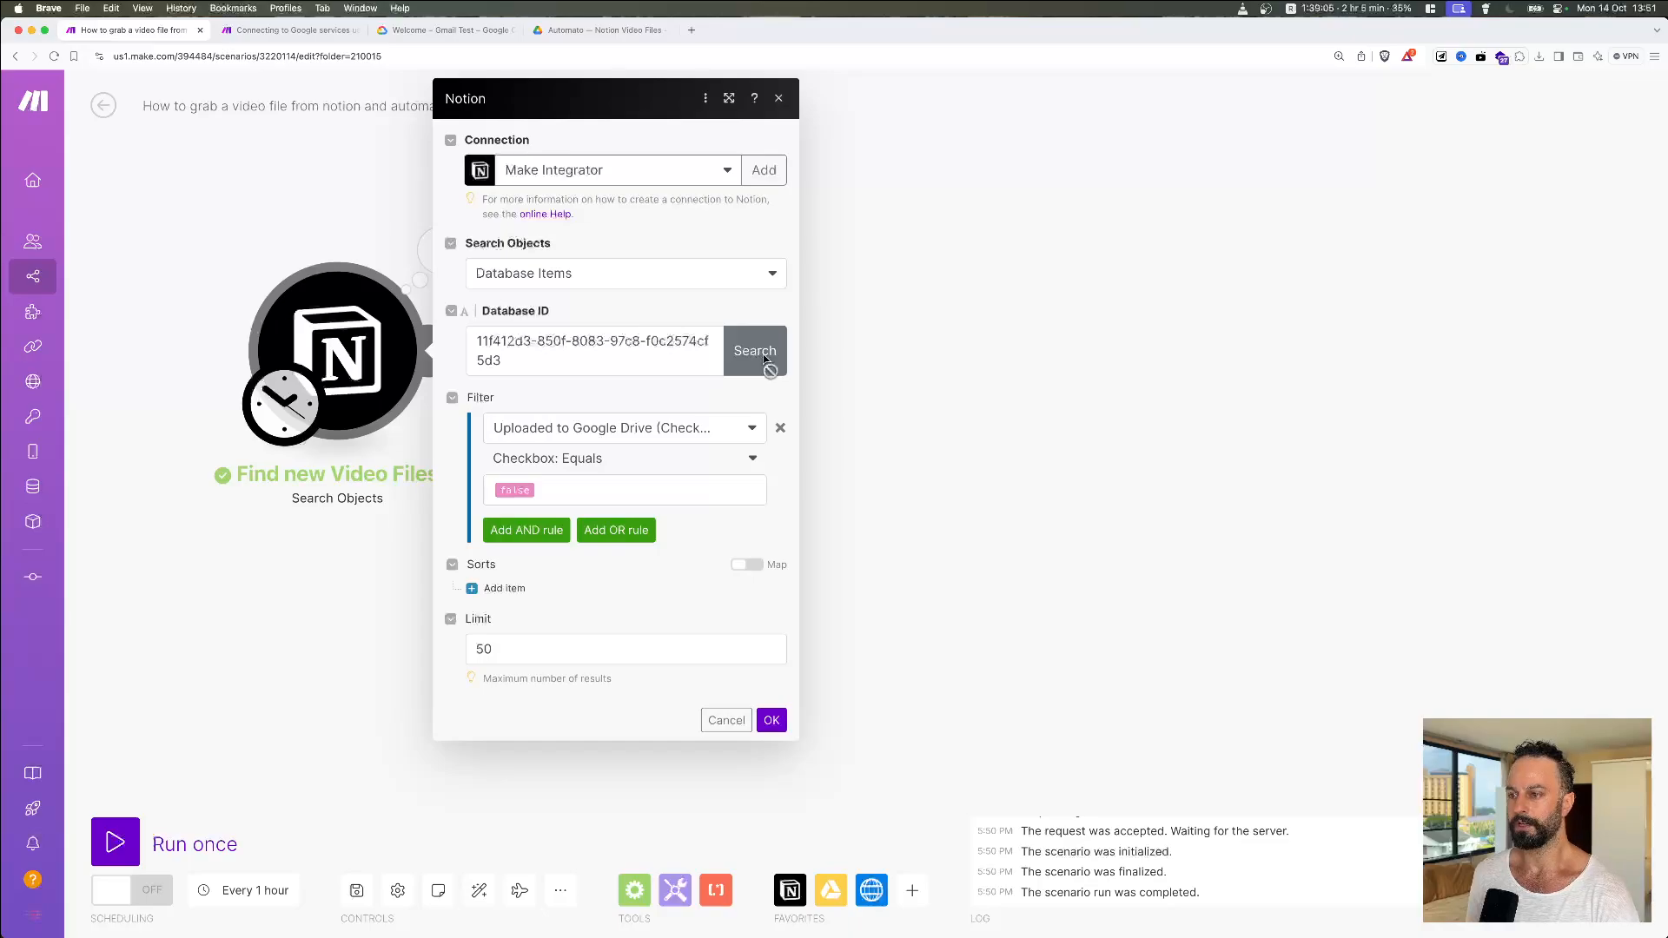
{"action": "left_click", "coordinate": [974, 355]}
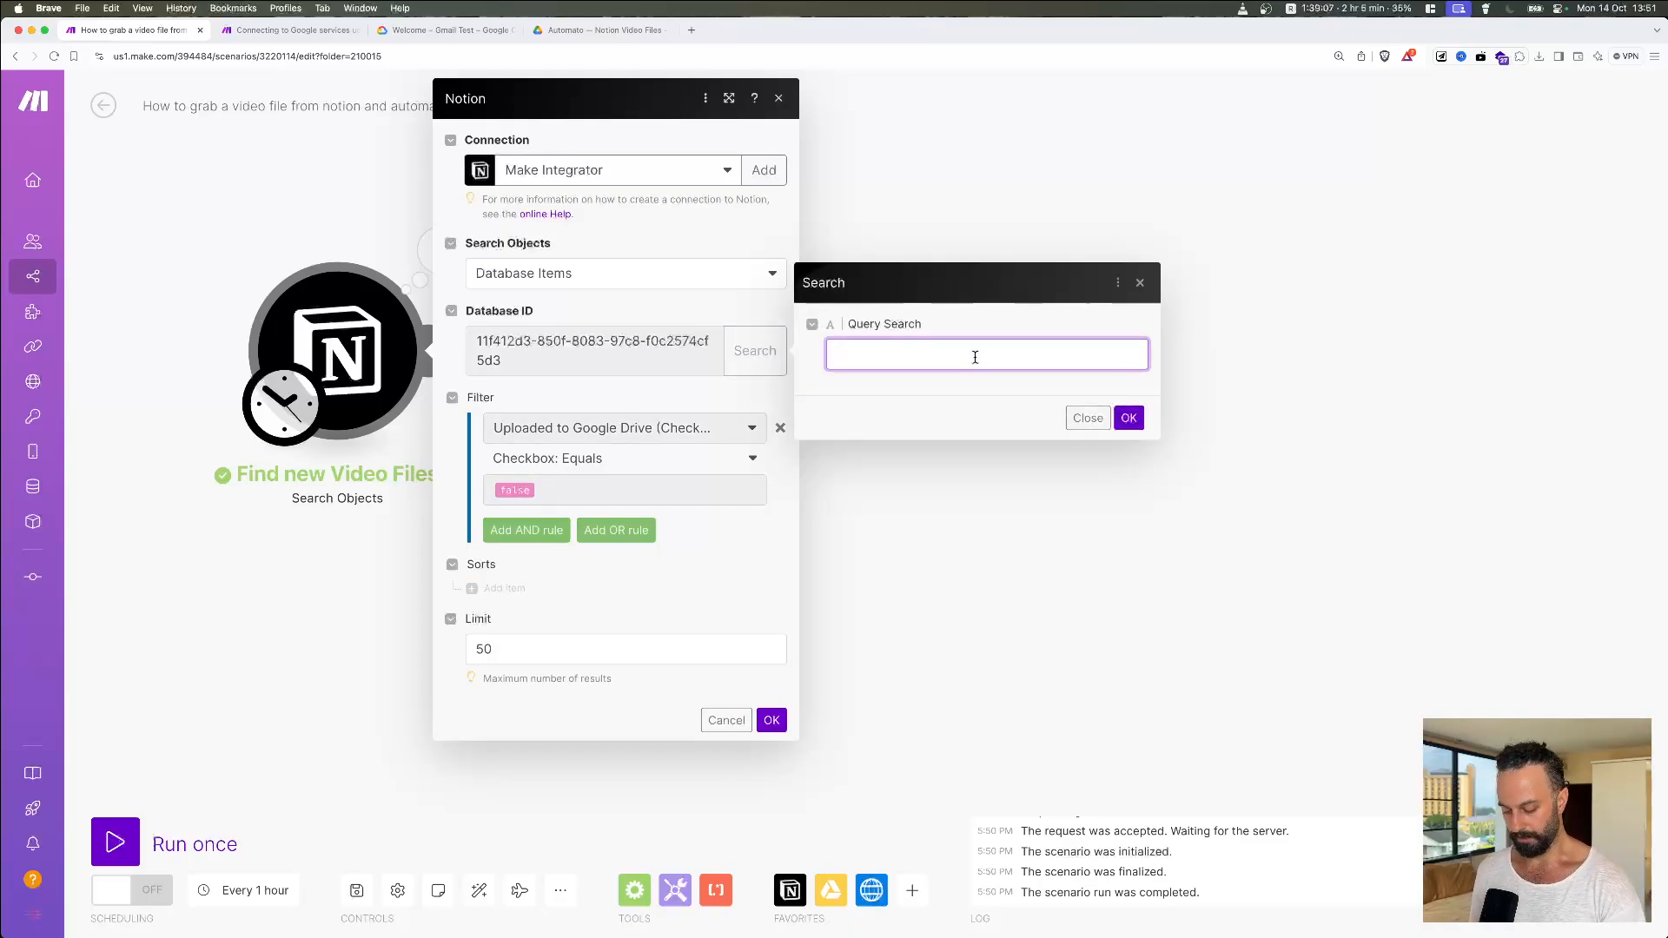
{"action": "type", "text": "Videe"}
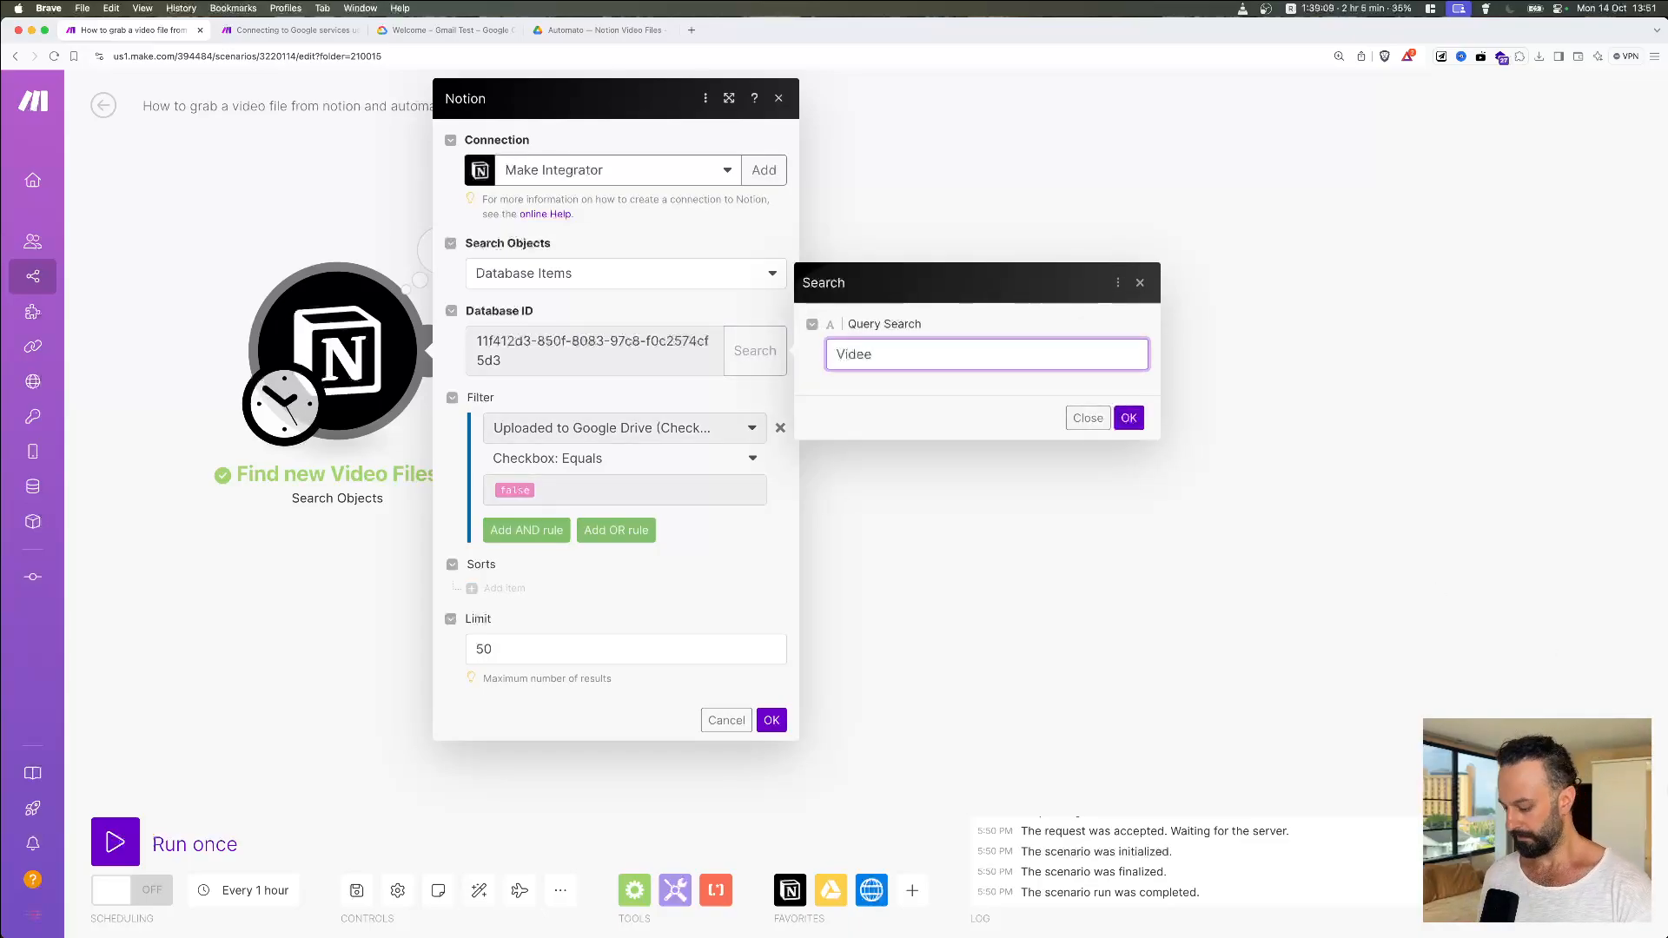
{"action": "type", "text": "o"}
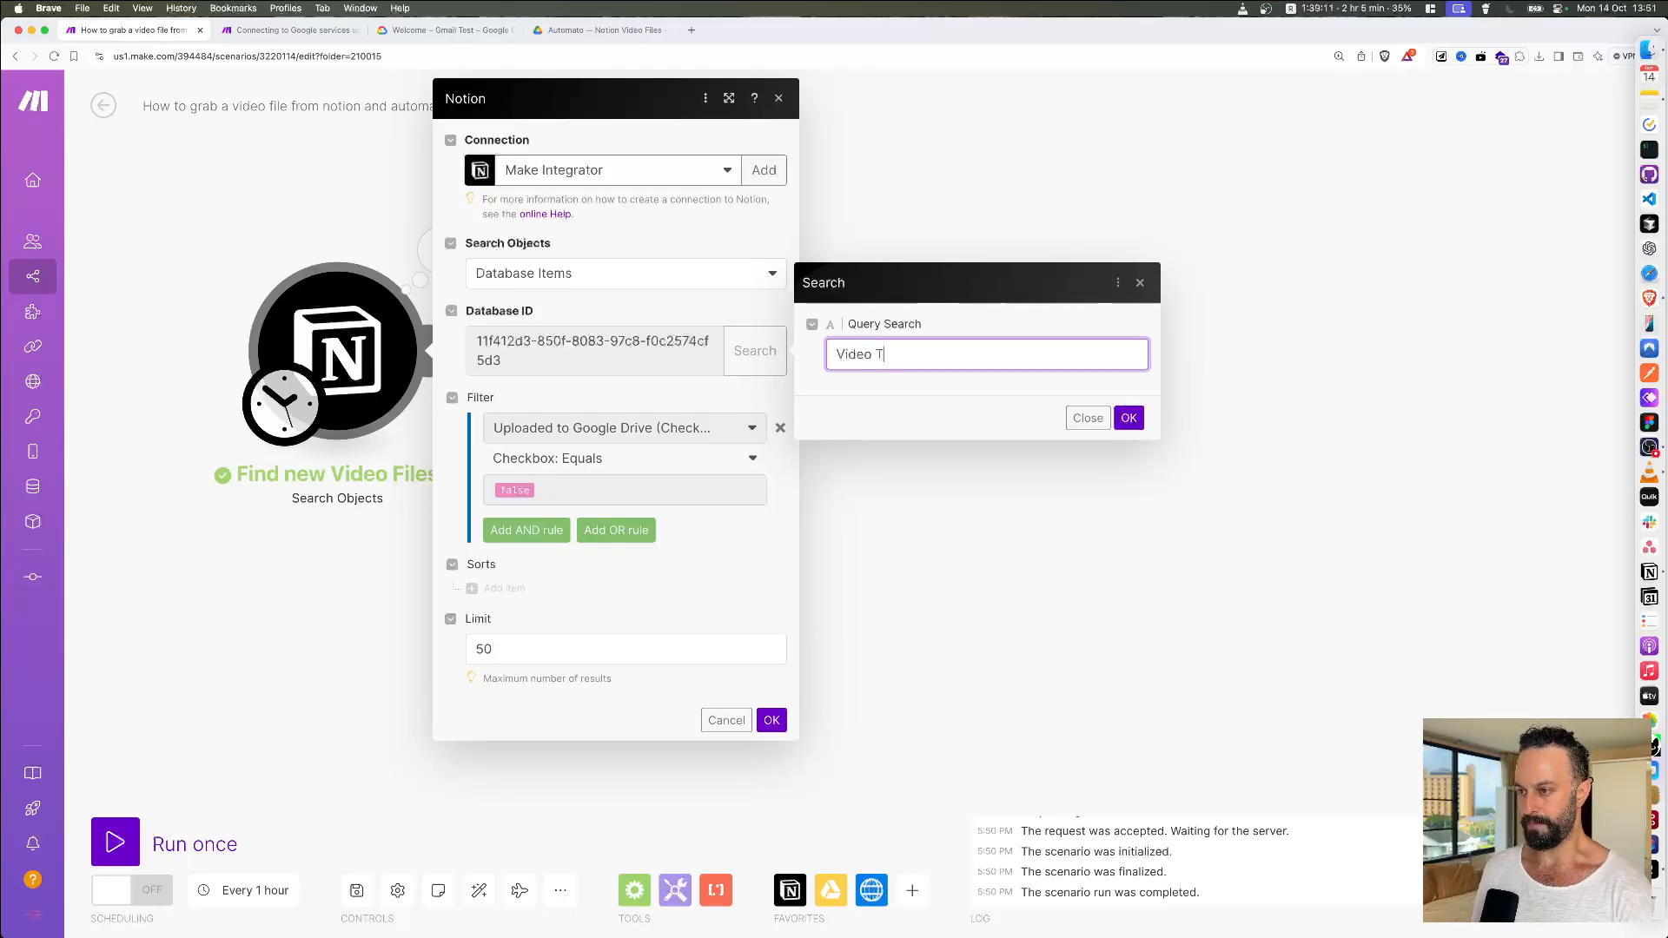
{"action": "key", "text": "super+Tab"}
{"action": "key", "text": "super+Tab"}
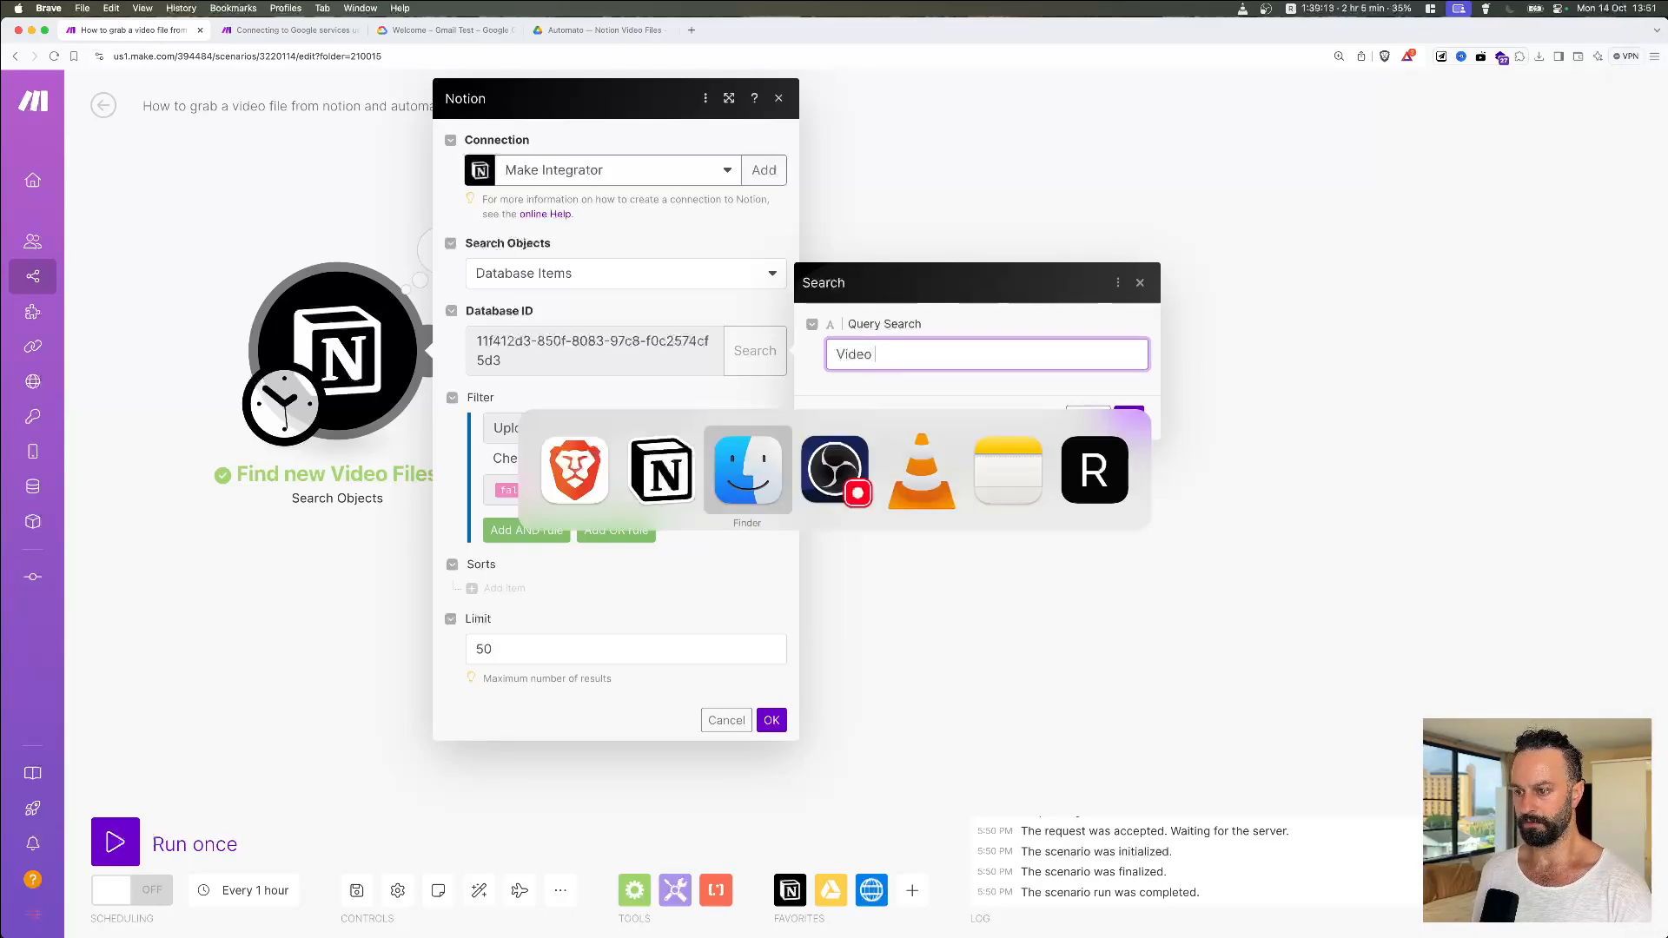
{"action": "key", "text": "super+shift+Tab"}
{"action": "key", "text": "super+Tab"}
{"action": "type", "text": "F"}
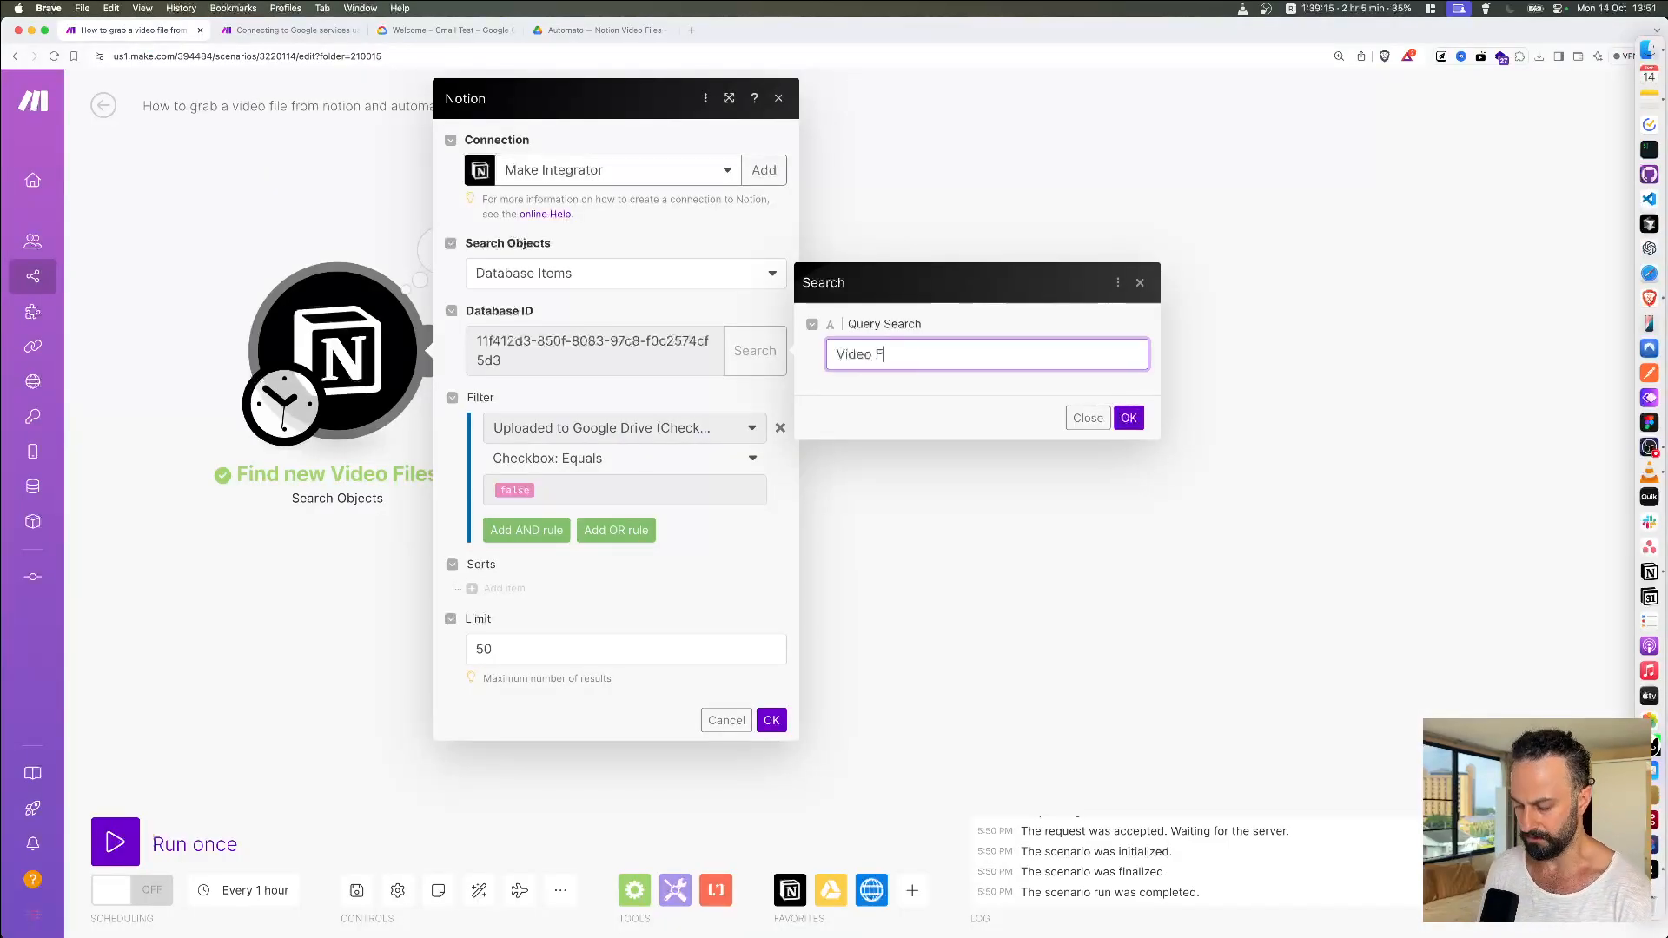
{"action": "type", "text": "iles"}
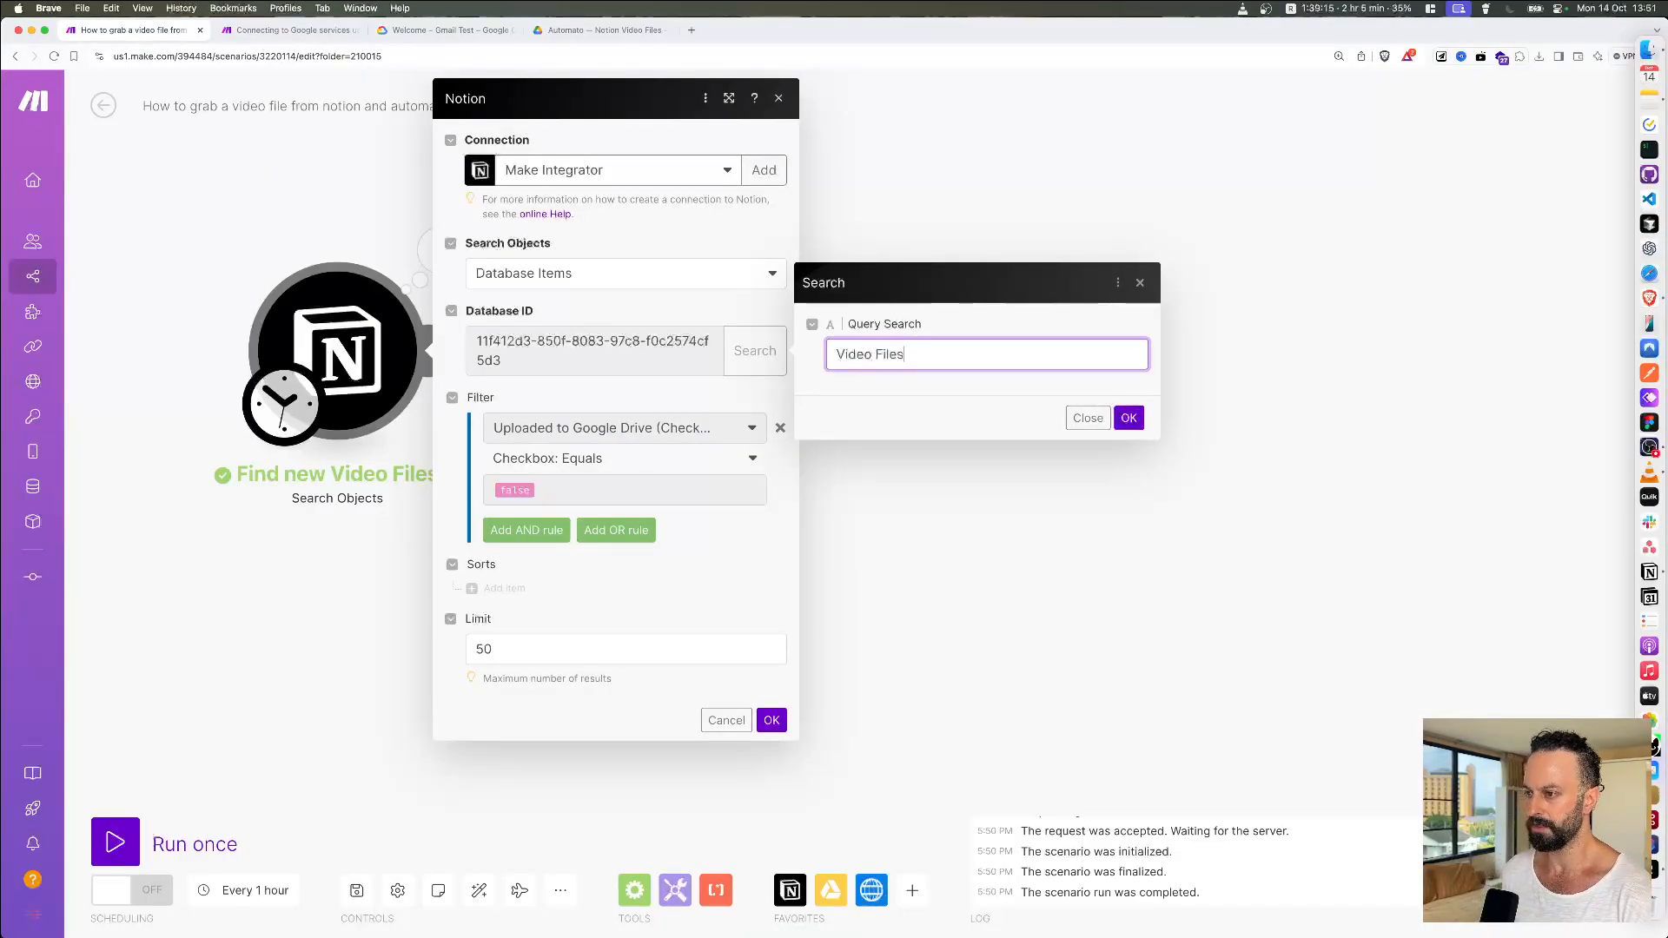
{"action": "left_click", "coordinate": [1128, 419]}
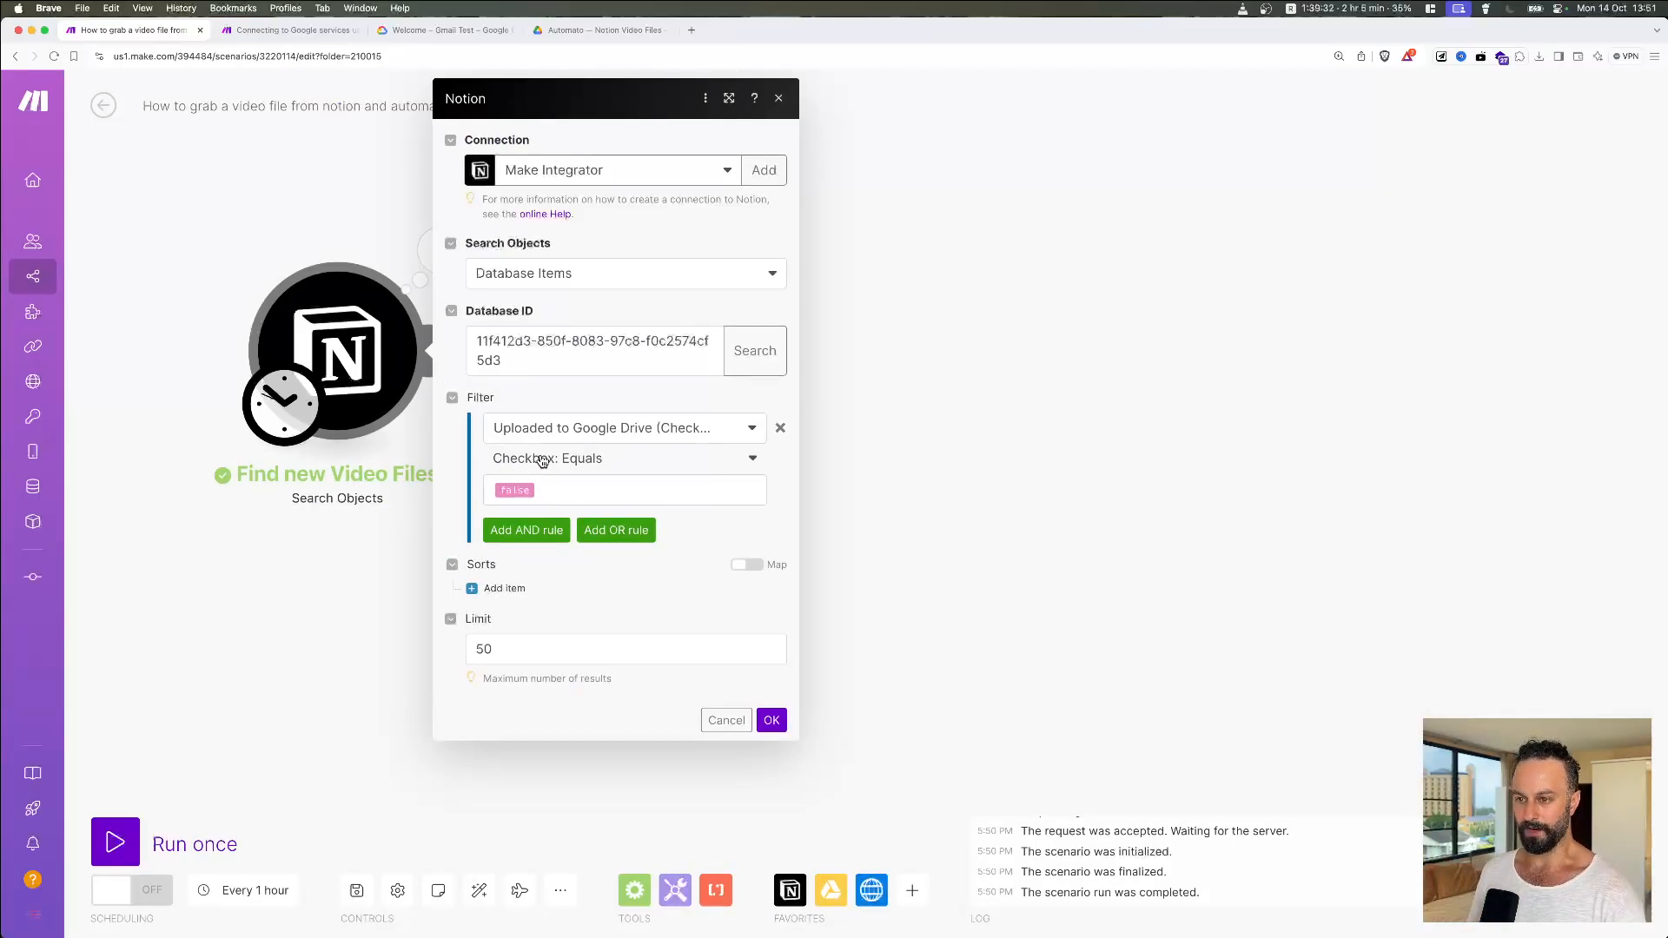
Step: Keep the filter on Uploaded to Google Drive with the Checkbox: Equals operator
{"action": "key", "text": "super+Tab"}
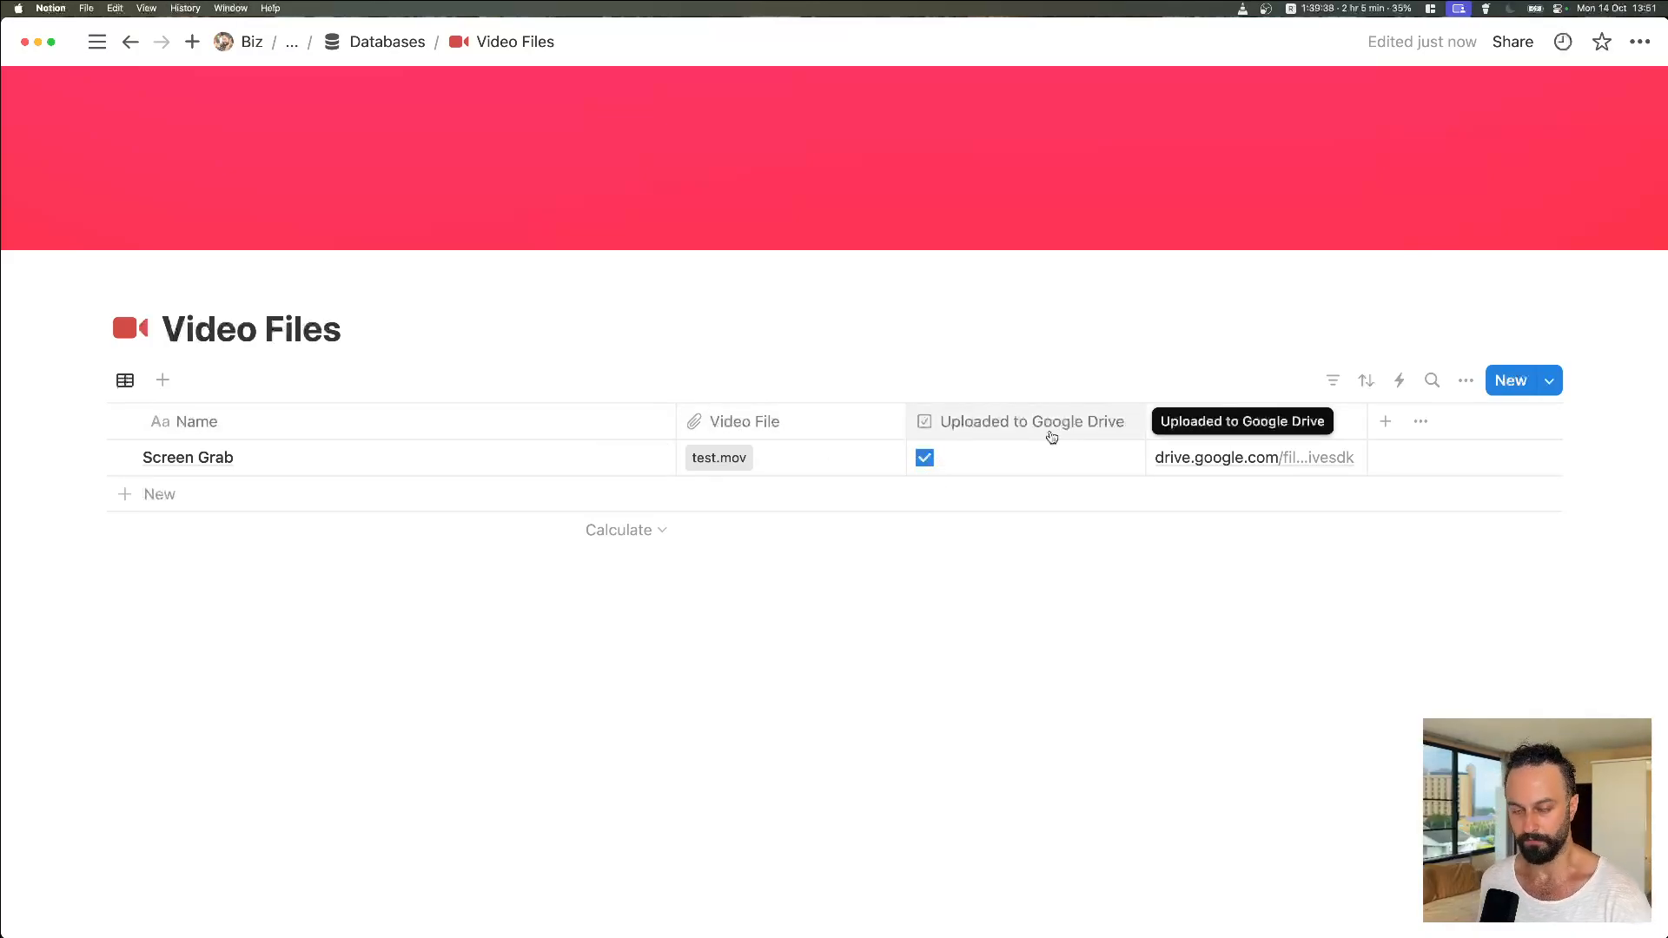
{"action": "key", "text": "super+Tab"}
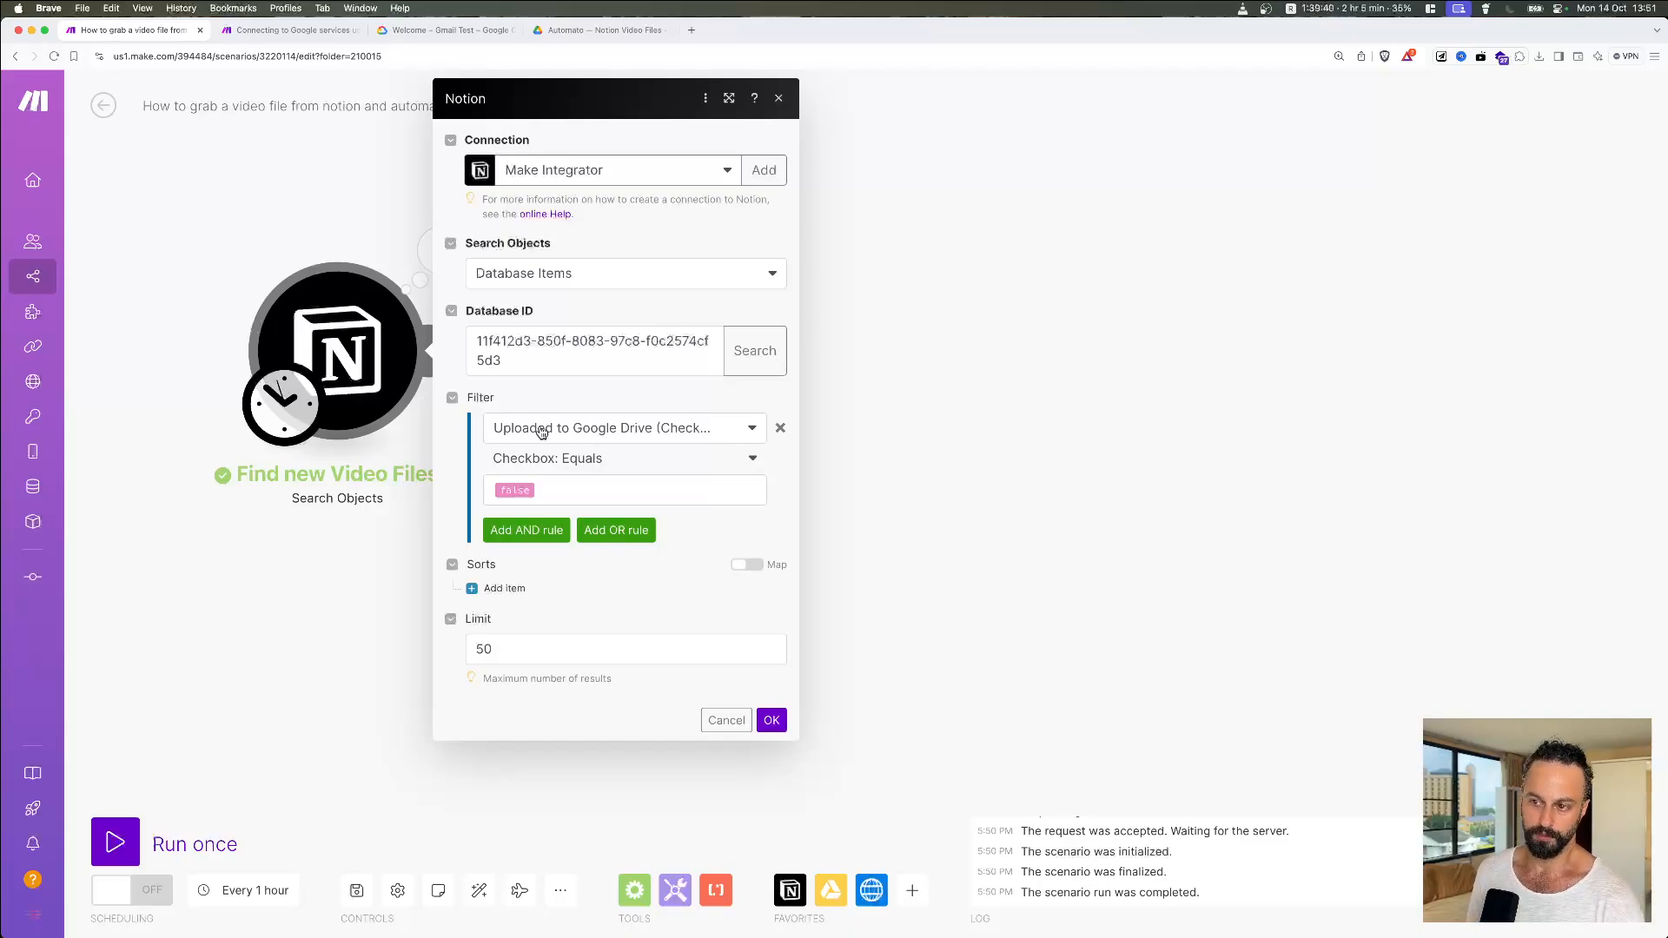
{"action": "left_click", "coordinate": [675, 437]}
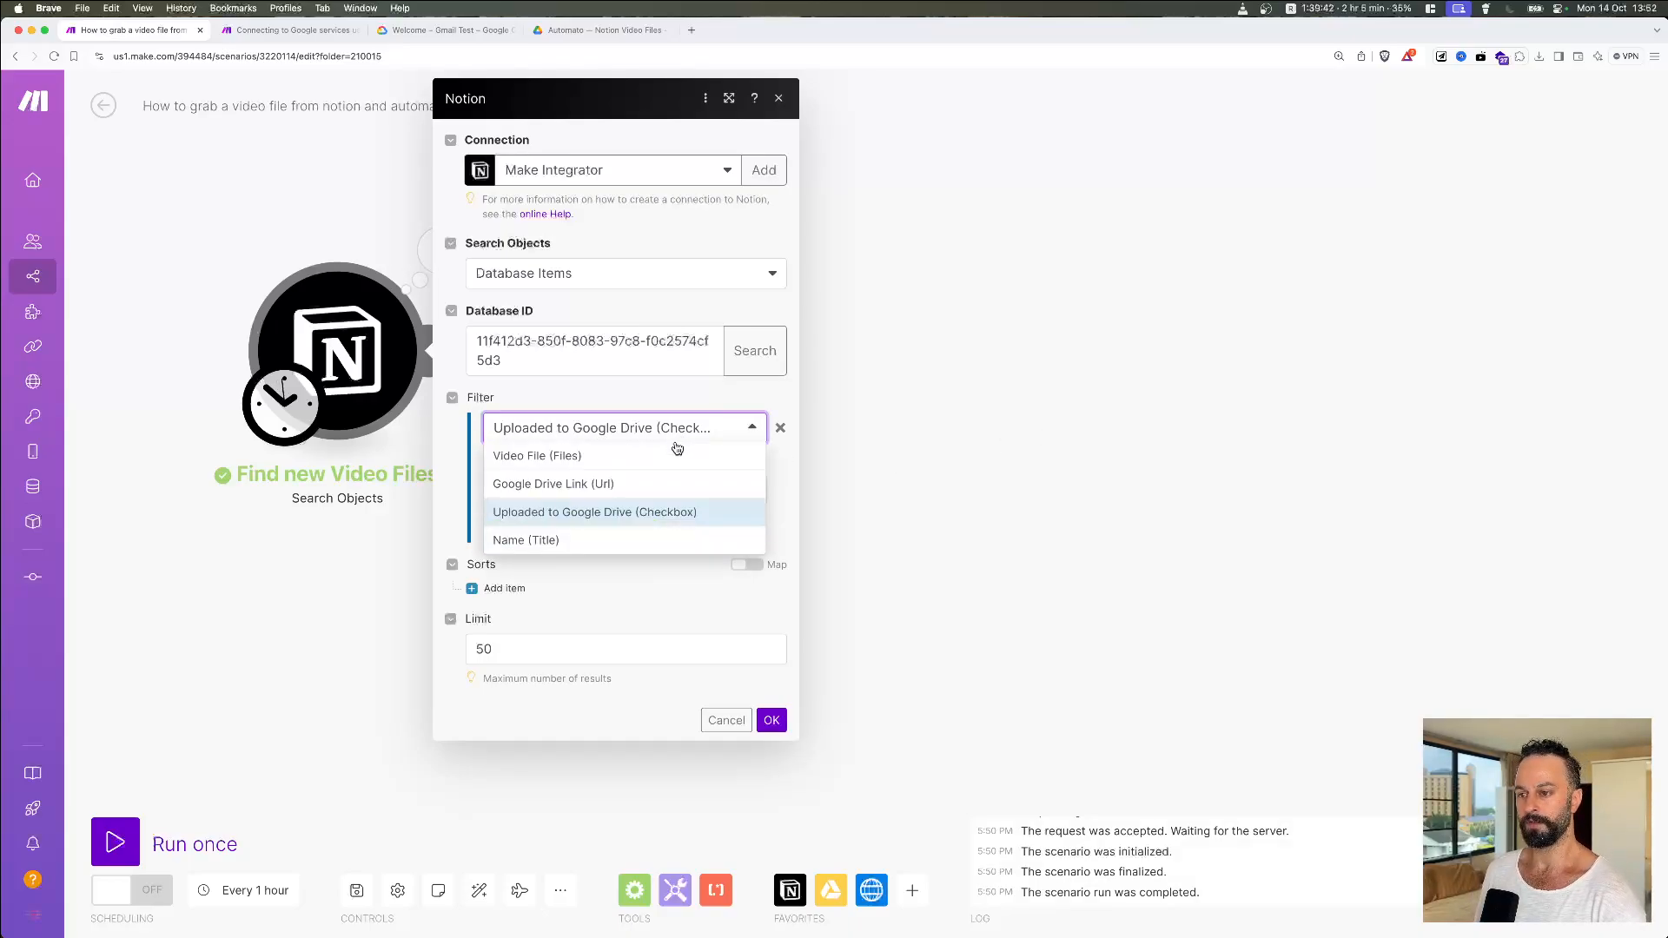
{"action": "left_click", "coordinate": [634, 436]}
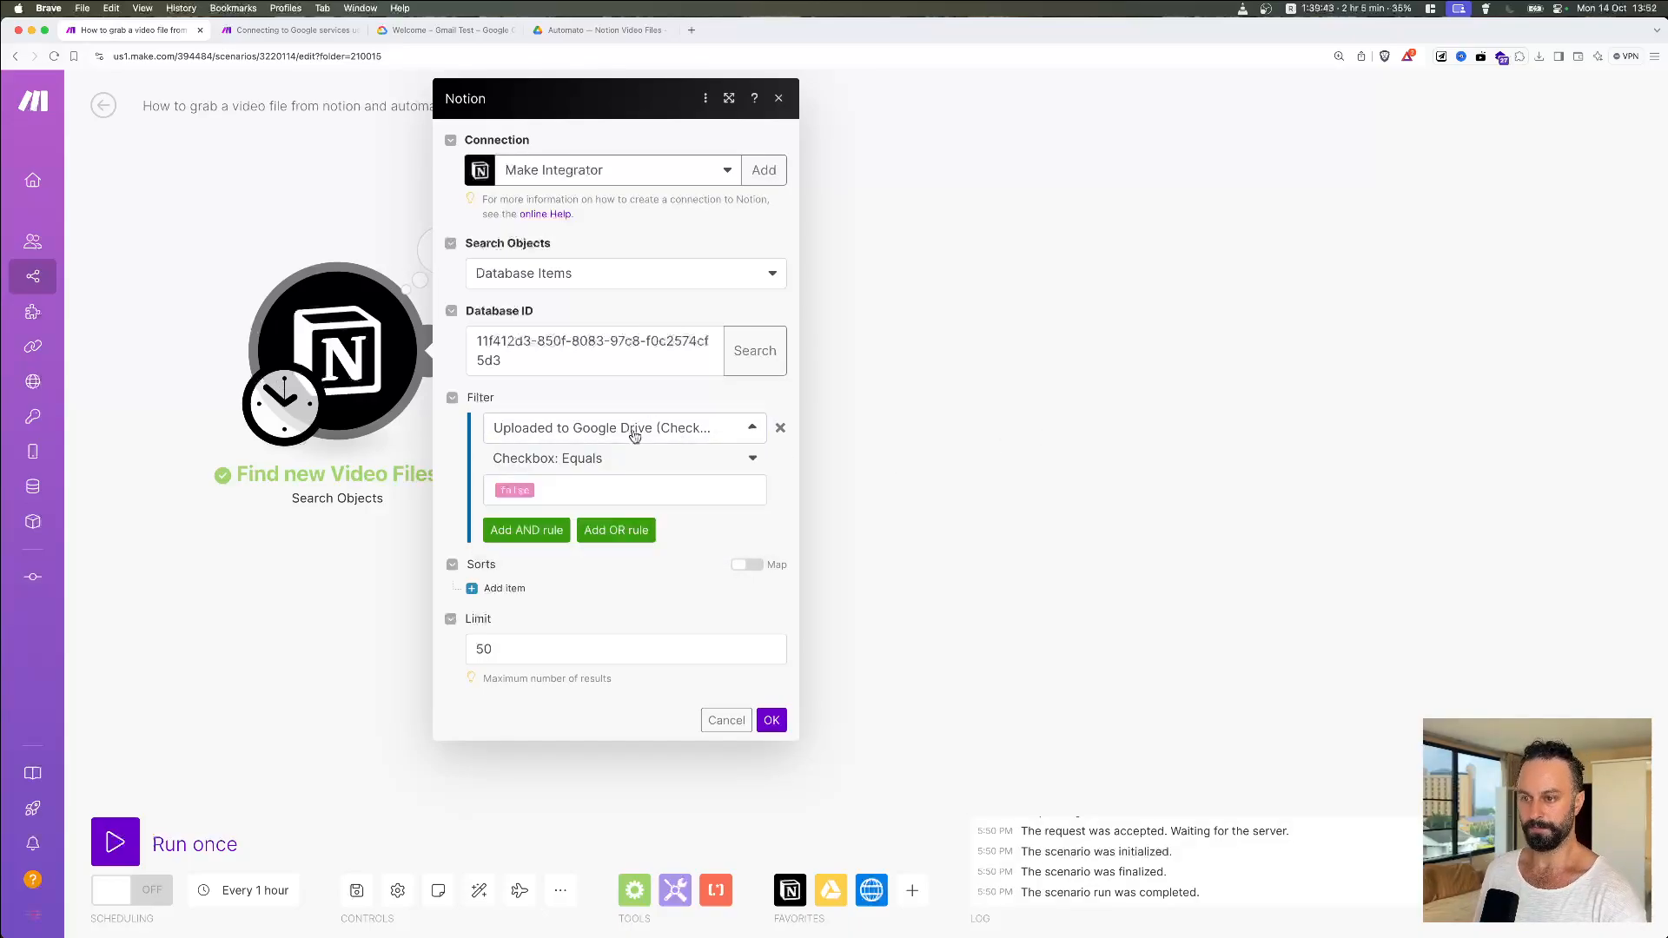
{"action": "left_click", "coordinate": [557, 462]}
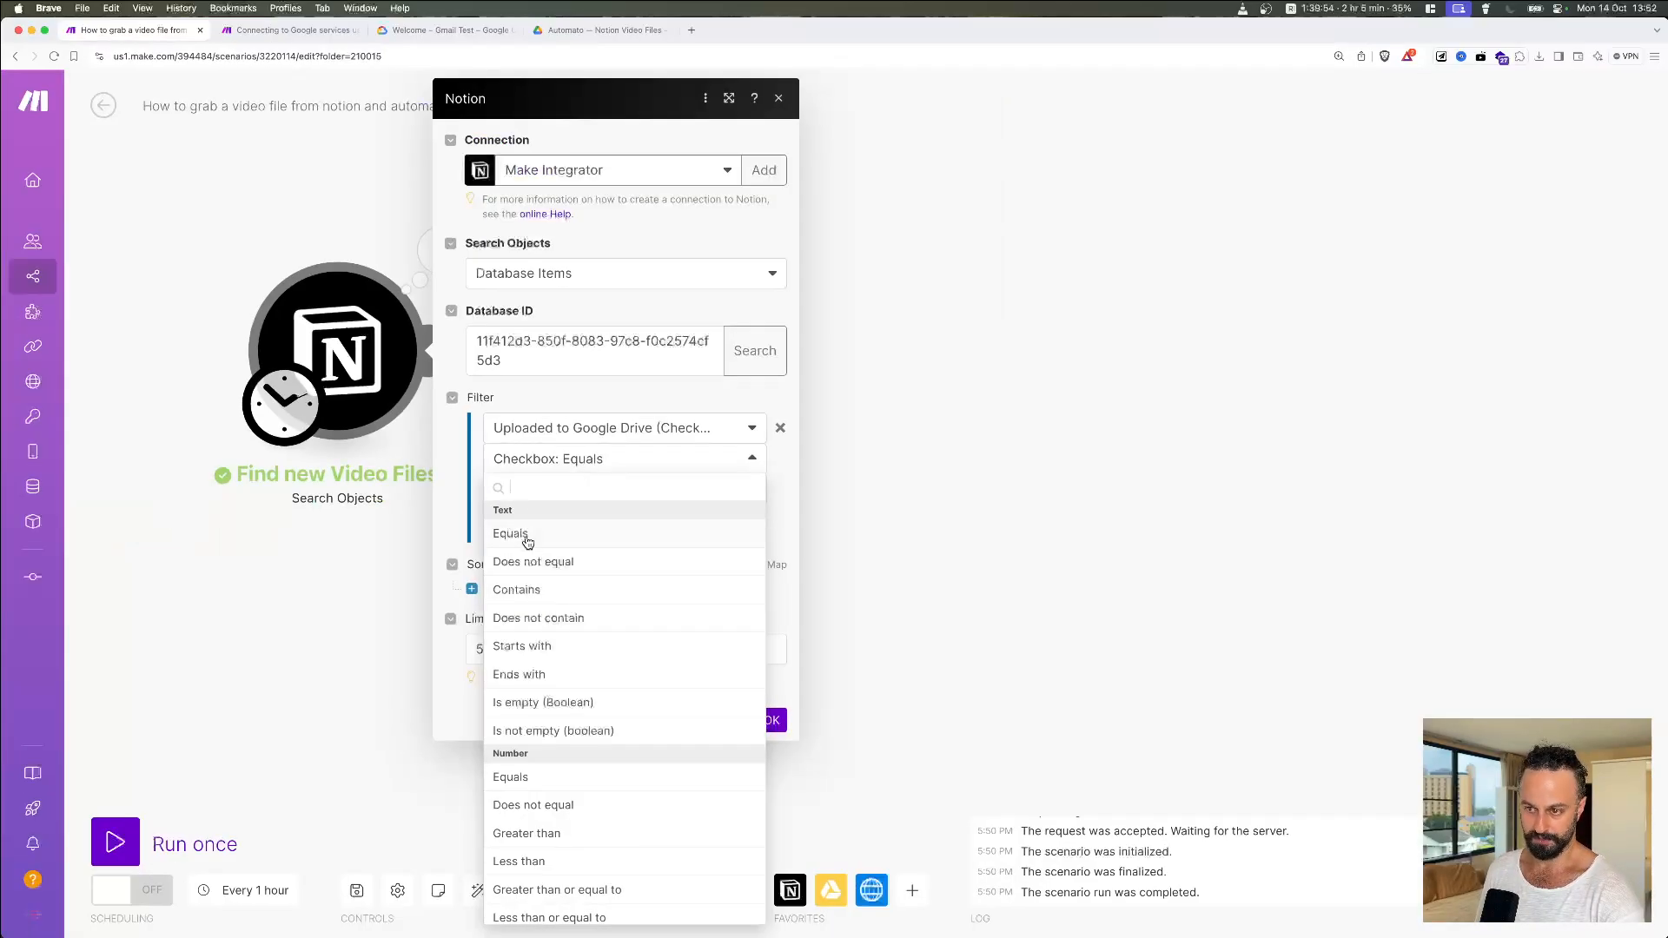
{"action": "scroll", "coordinate": [551, 556], "scroll_direction": "down", "scroll_amount": 3}
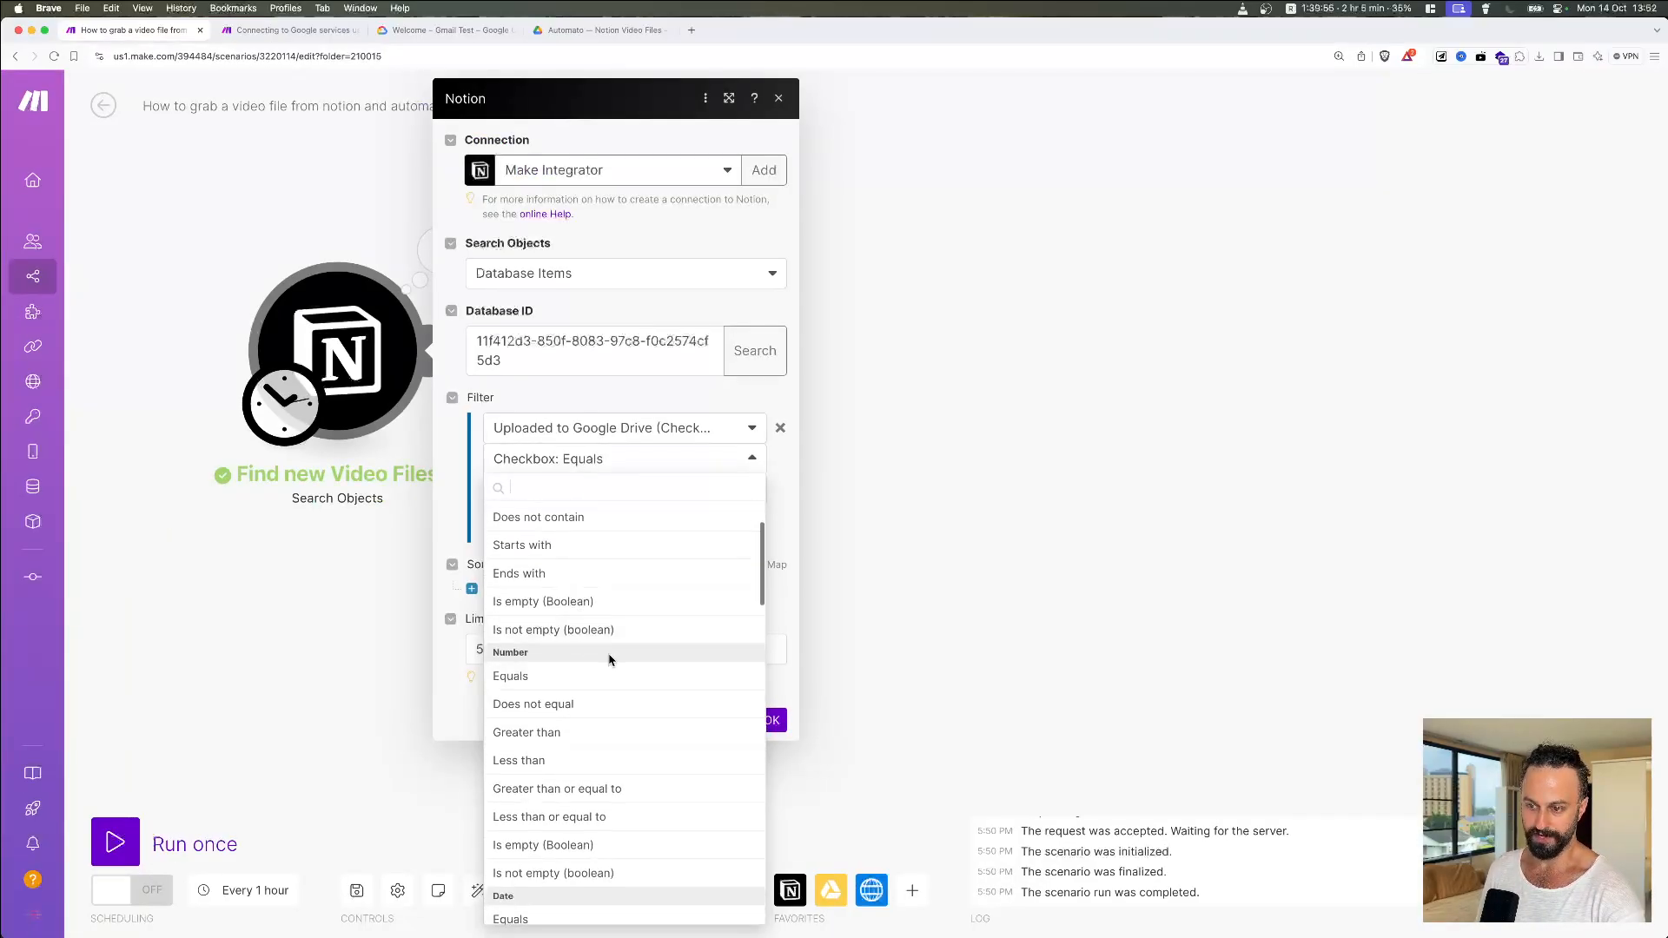
{"action": "scroll", "coordinate": [569, 657], "scroll_direction": "down", "scroll_amount": 7}
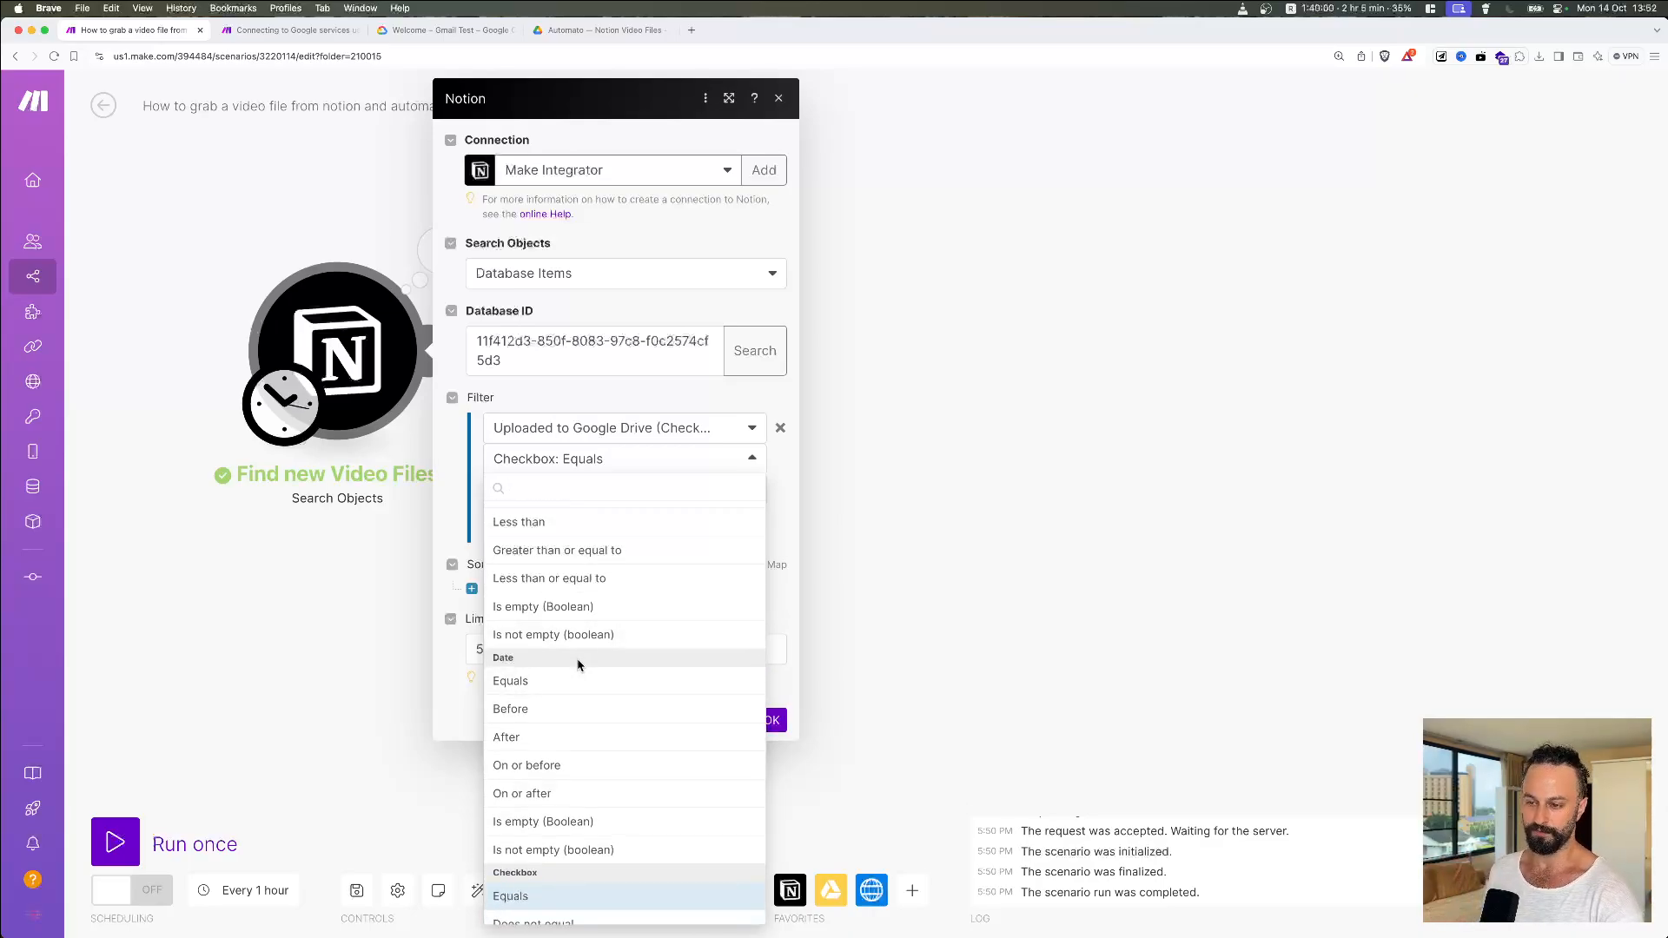
{"action": "scroll", "coordinate": [591, 673], "scroll_direction": "up", "scroll_amount": 2}
{"action": "scroll", "coordinate": [603, 674], "scroll_direction": "down", "scroll_amount": 5}
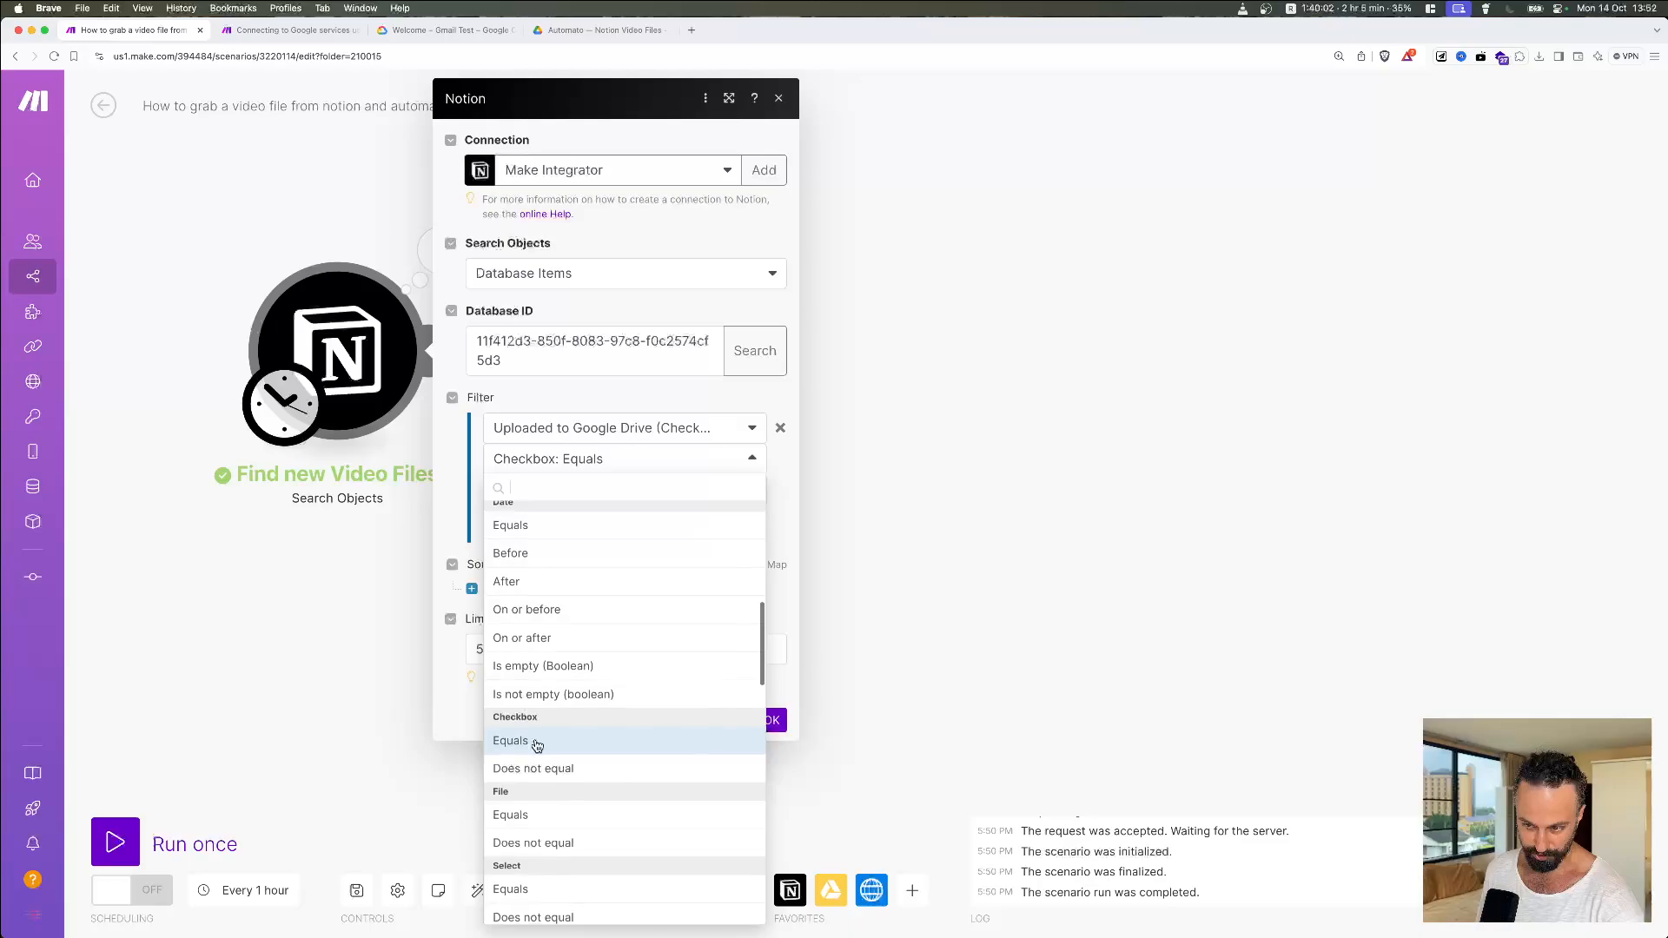
{"action": "scroll", "coordinate": [569, 734], "scroll_direction": "up", "scroll_amount": 5}
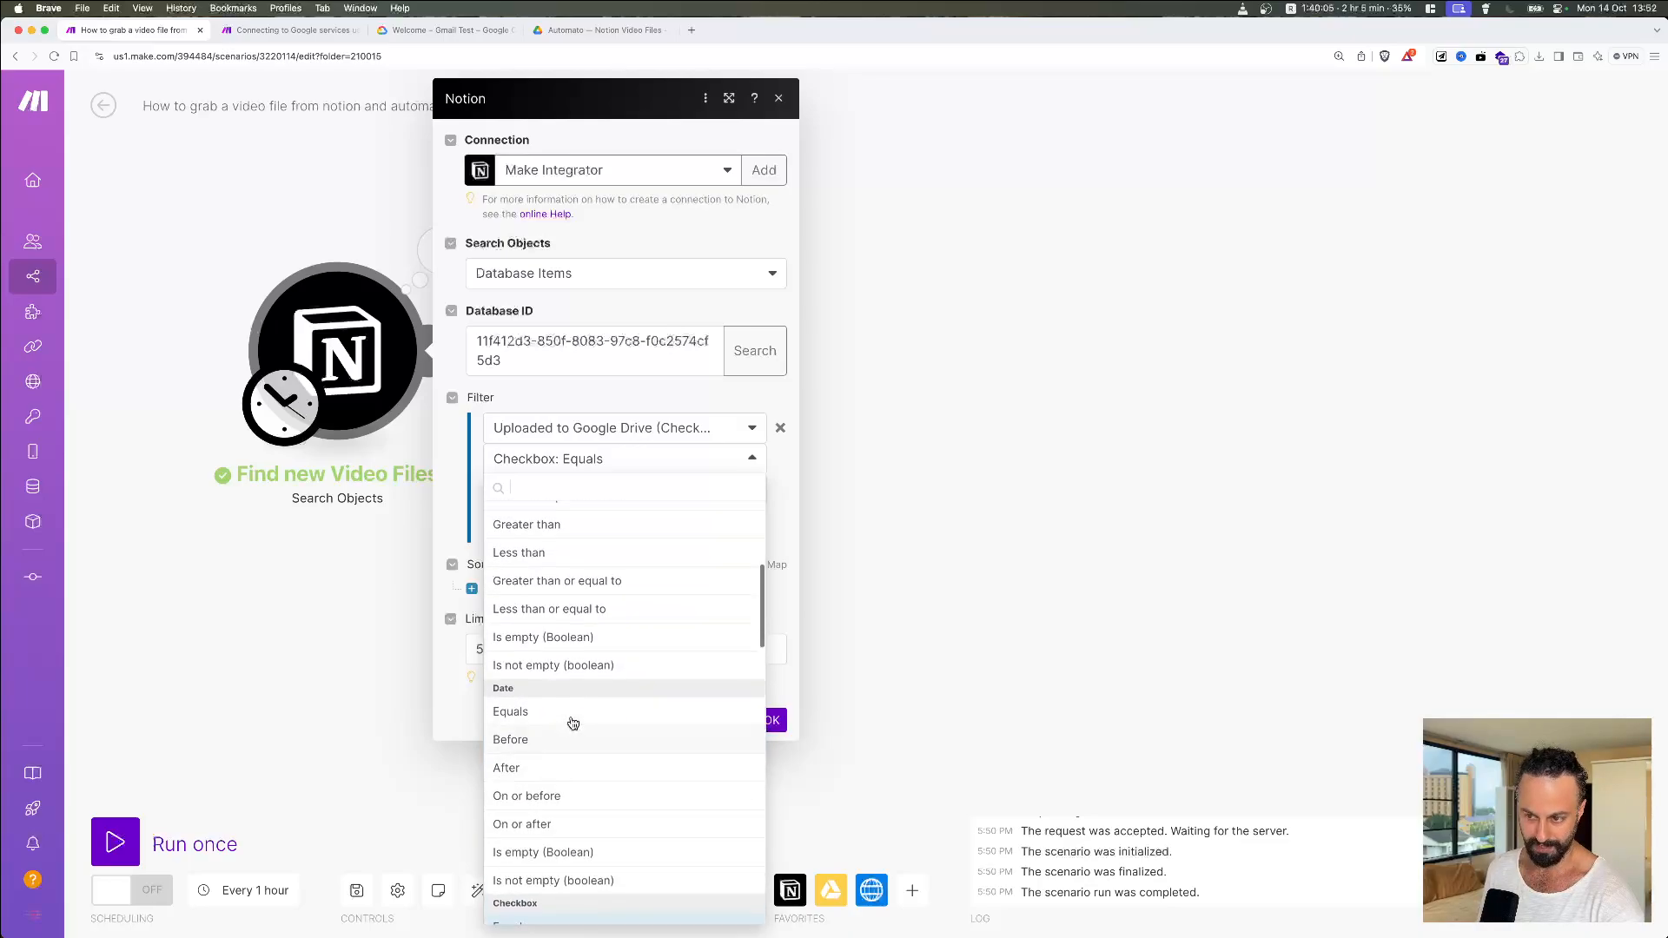
{"action": "scroll", "coordinate": [573, 722], "scroll_direction": "up", "scroll_amount": 3}
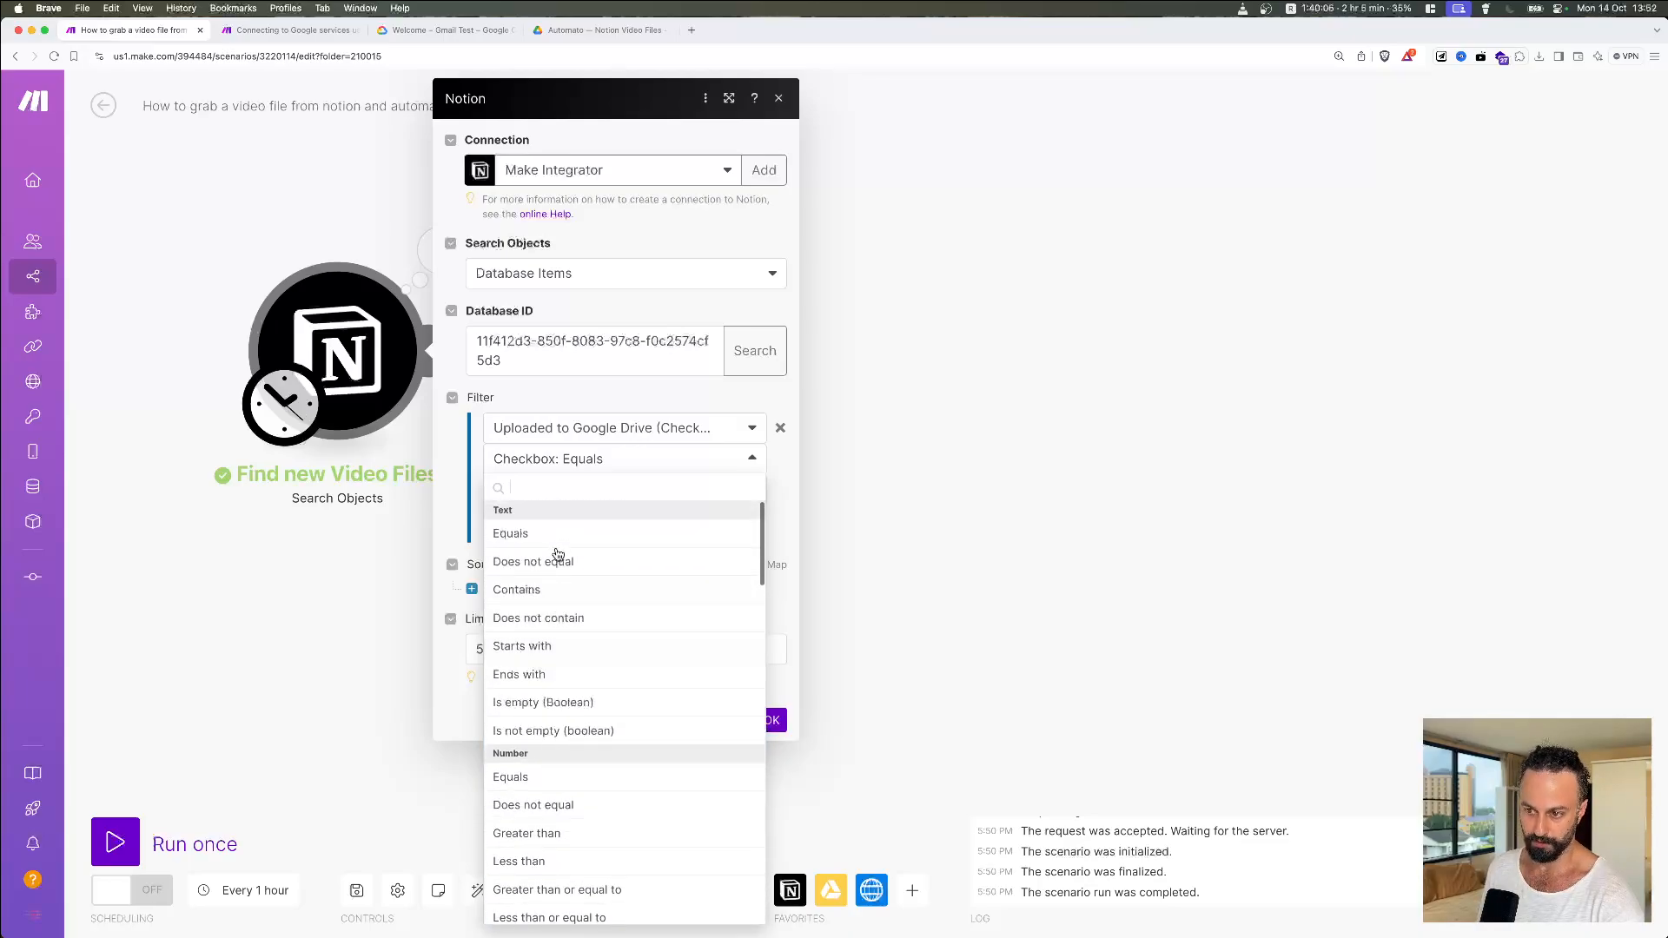
{"action": "left_click", "coordinate": [453, 460]}
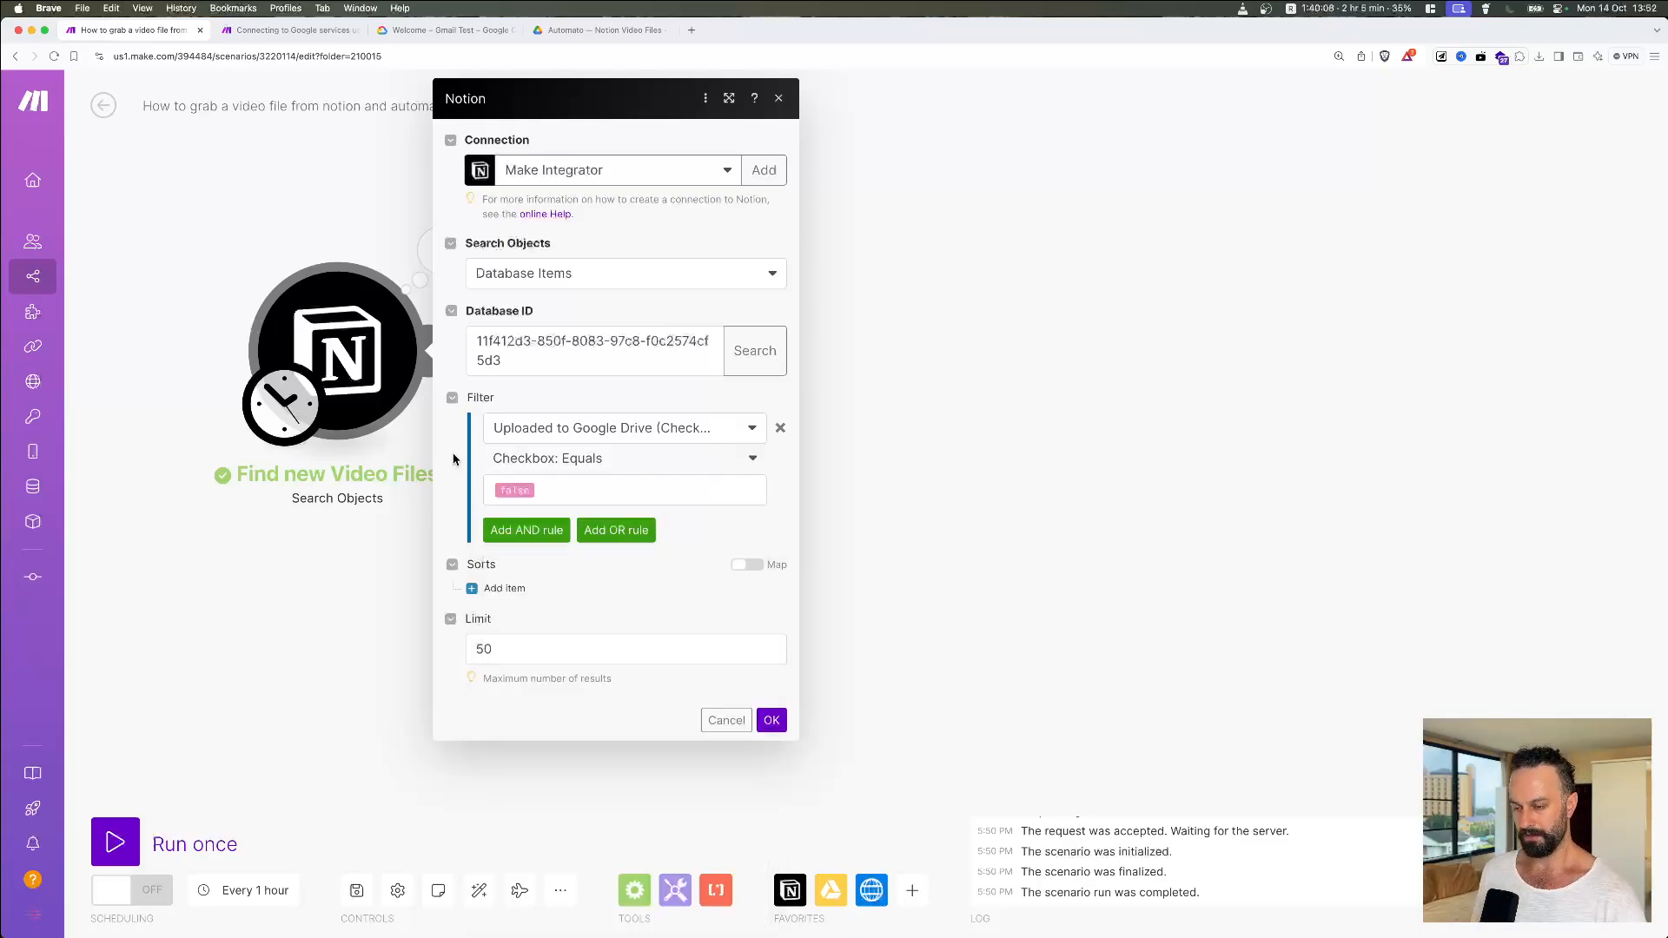
Step: Set the filter value to the false keyword, keep Limit 50, and save the module
{"action": "left_click", "coordinate": [558, 491]}
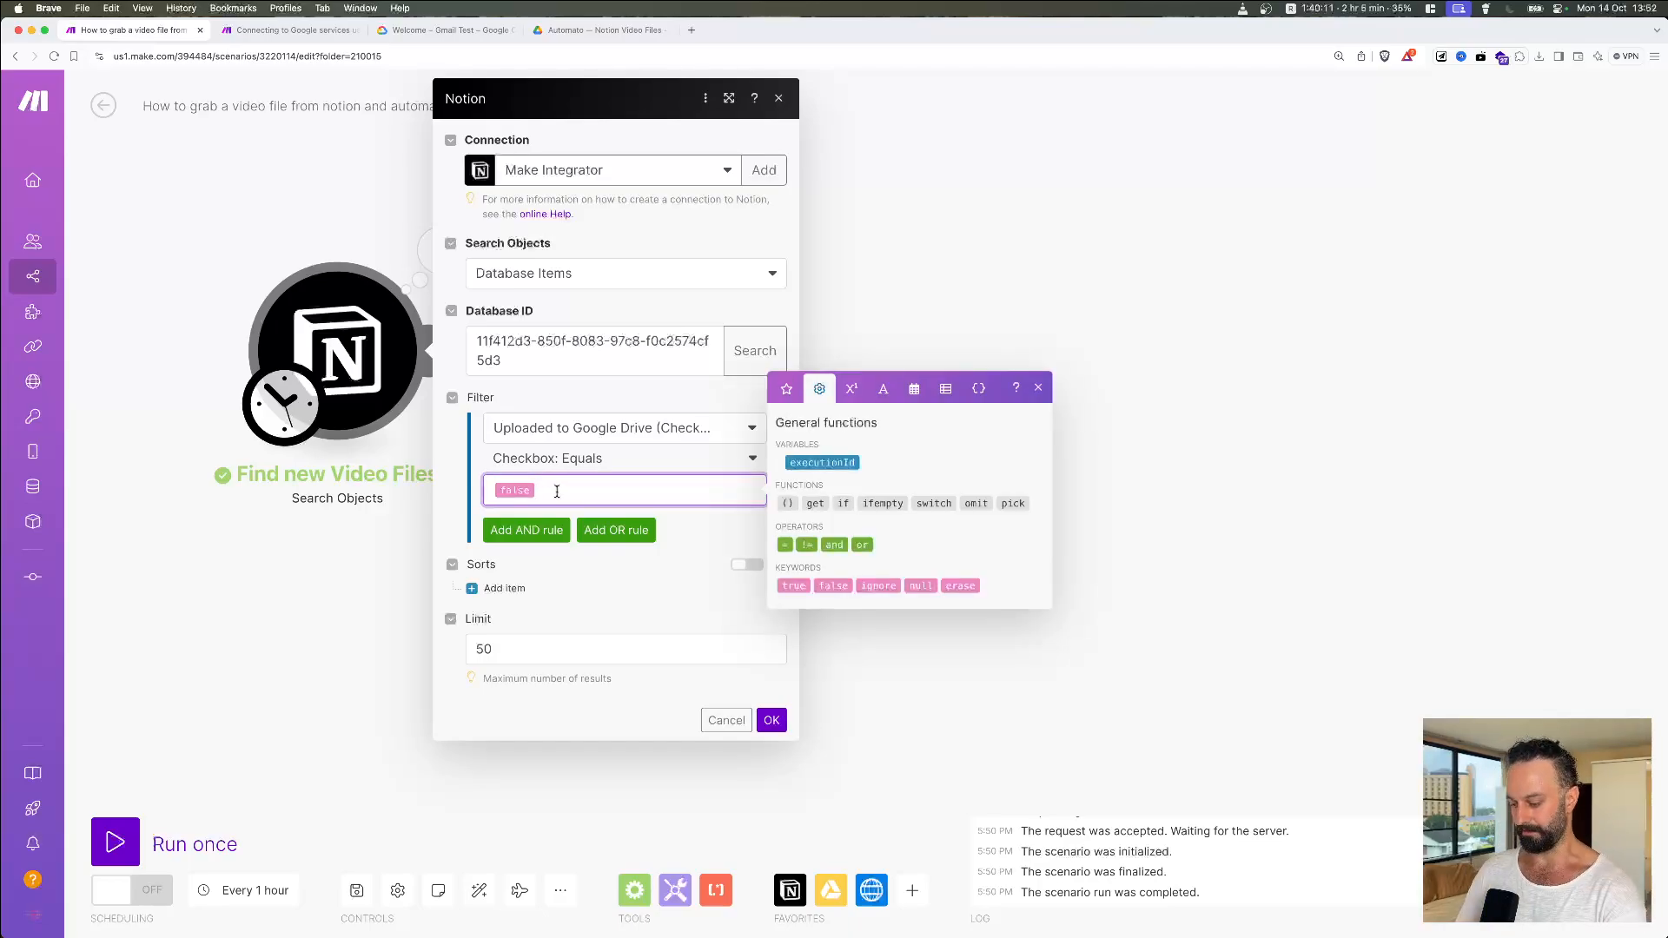
{"action": "key", "text": "BackSpace"}
{"action": "type", "text": "false"}
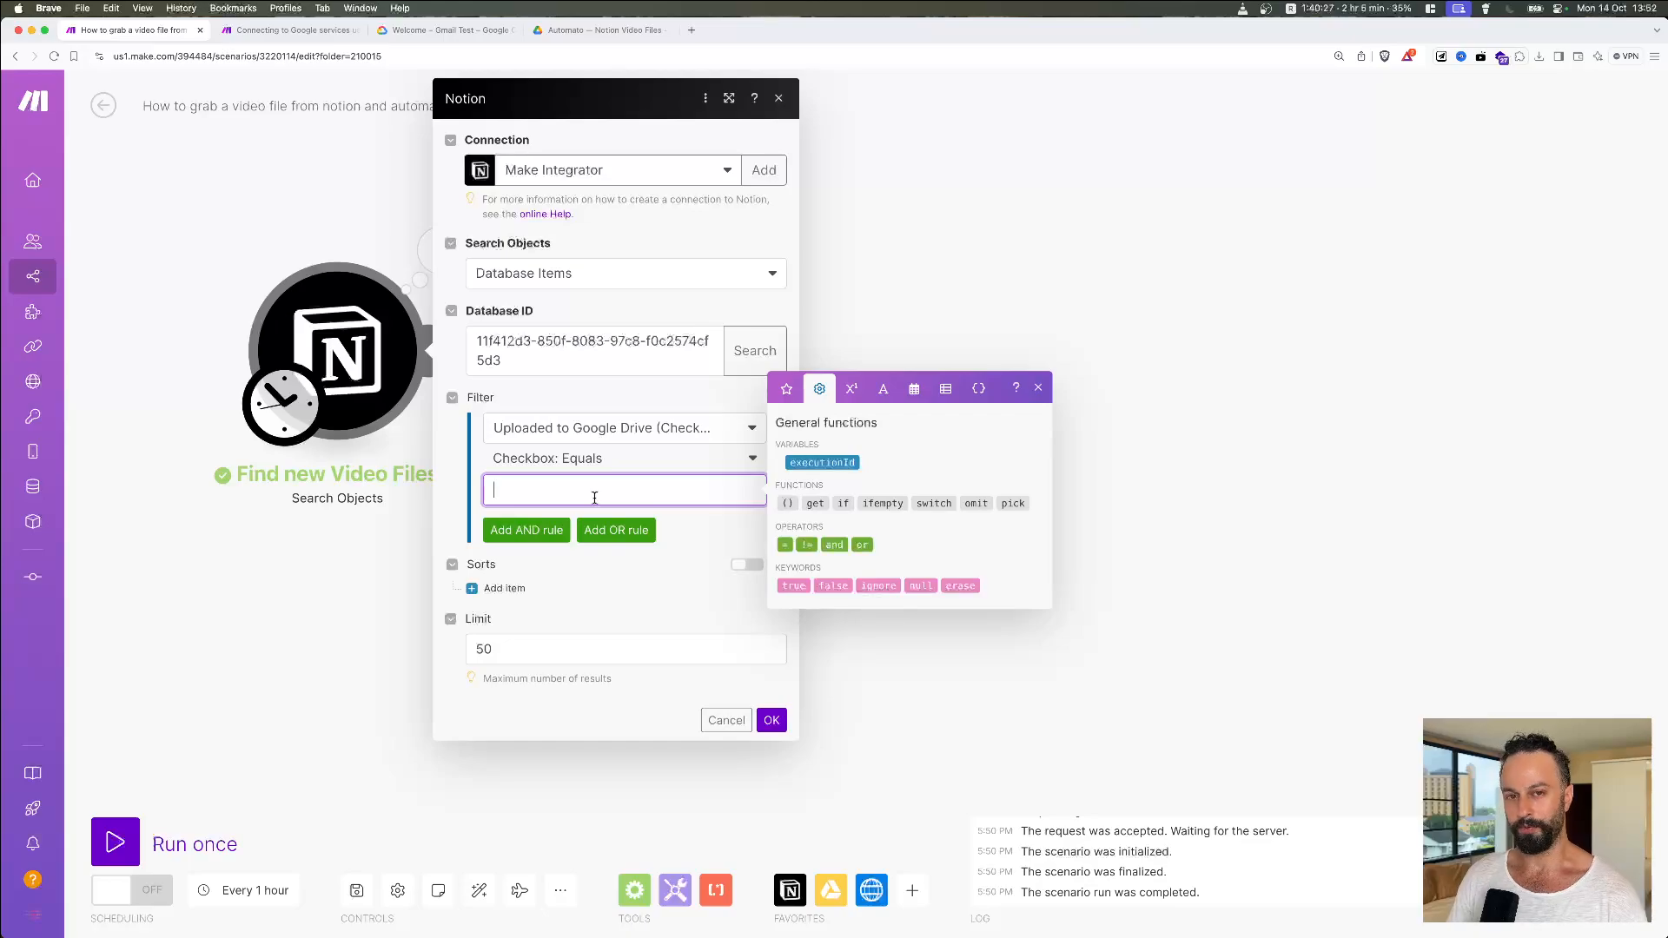
{"action": "left_click", "coordinate": [833, 586]}
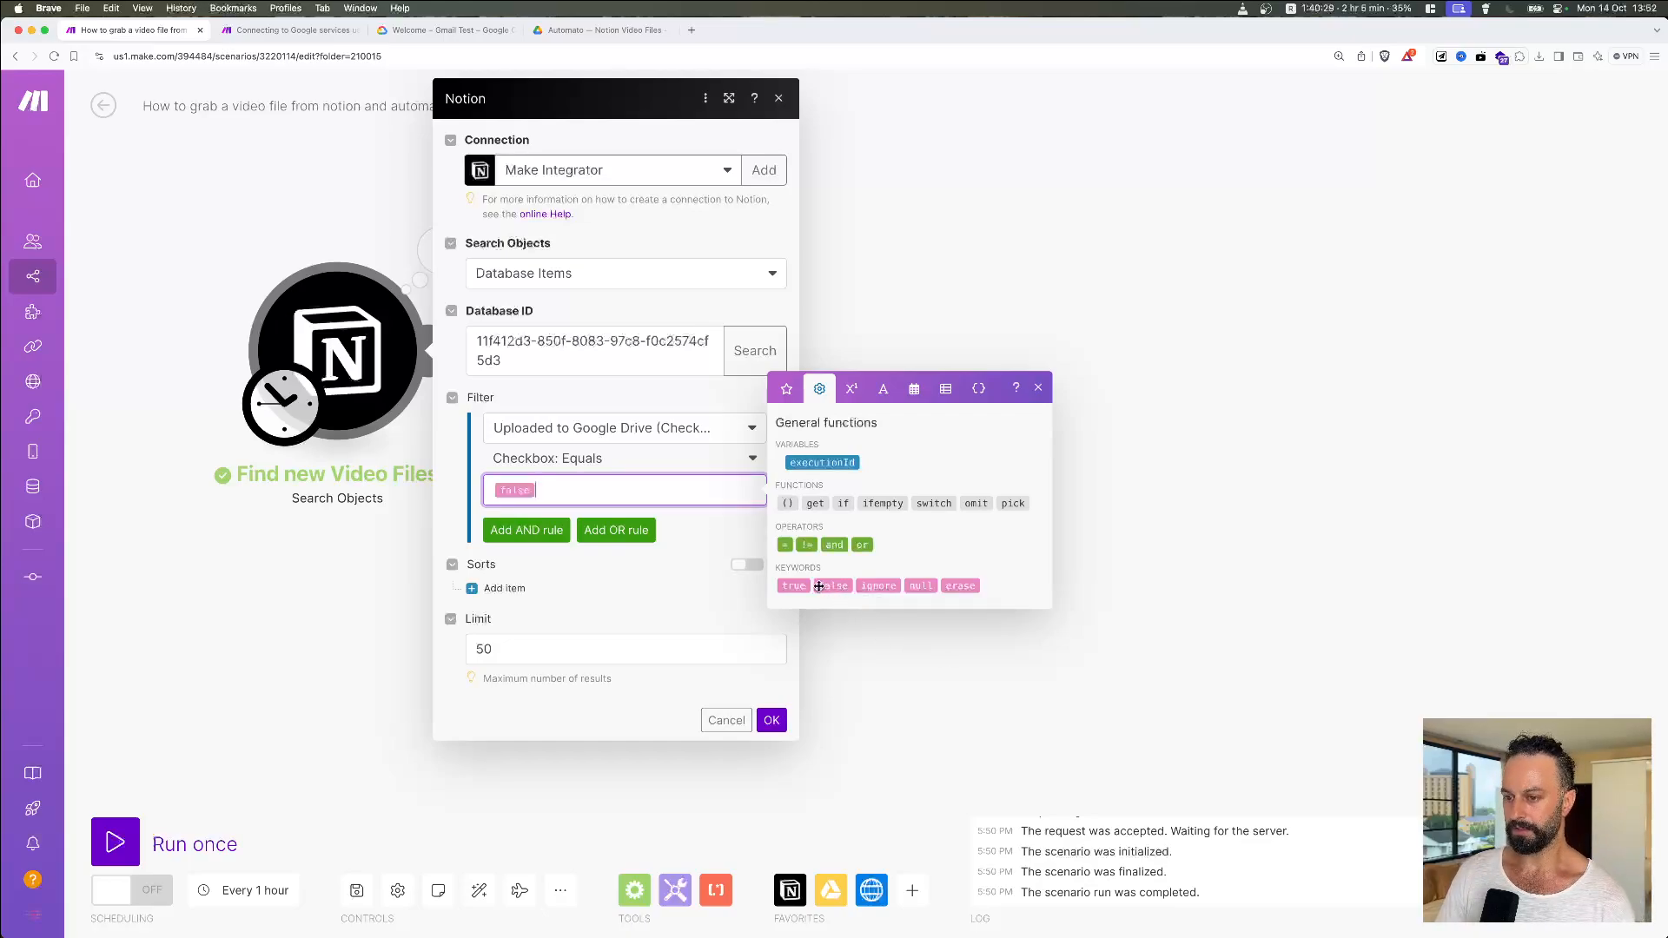
{"action": "left_click", "coordinate": [519, 647]}
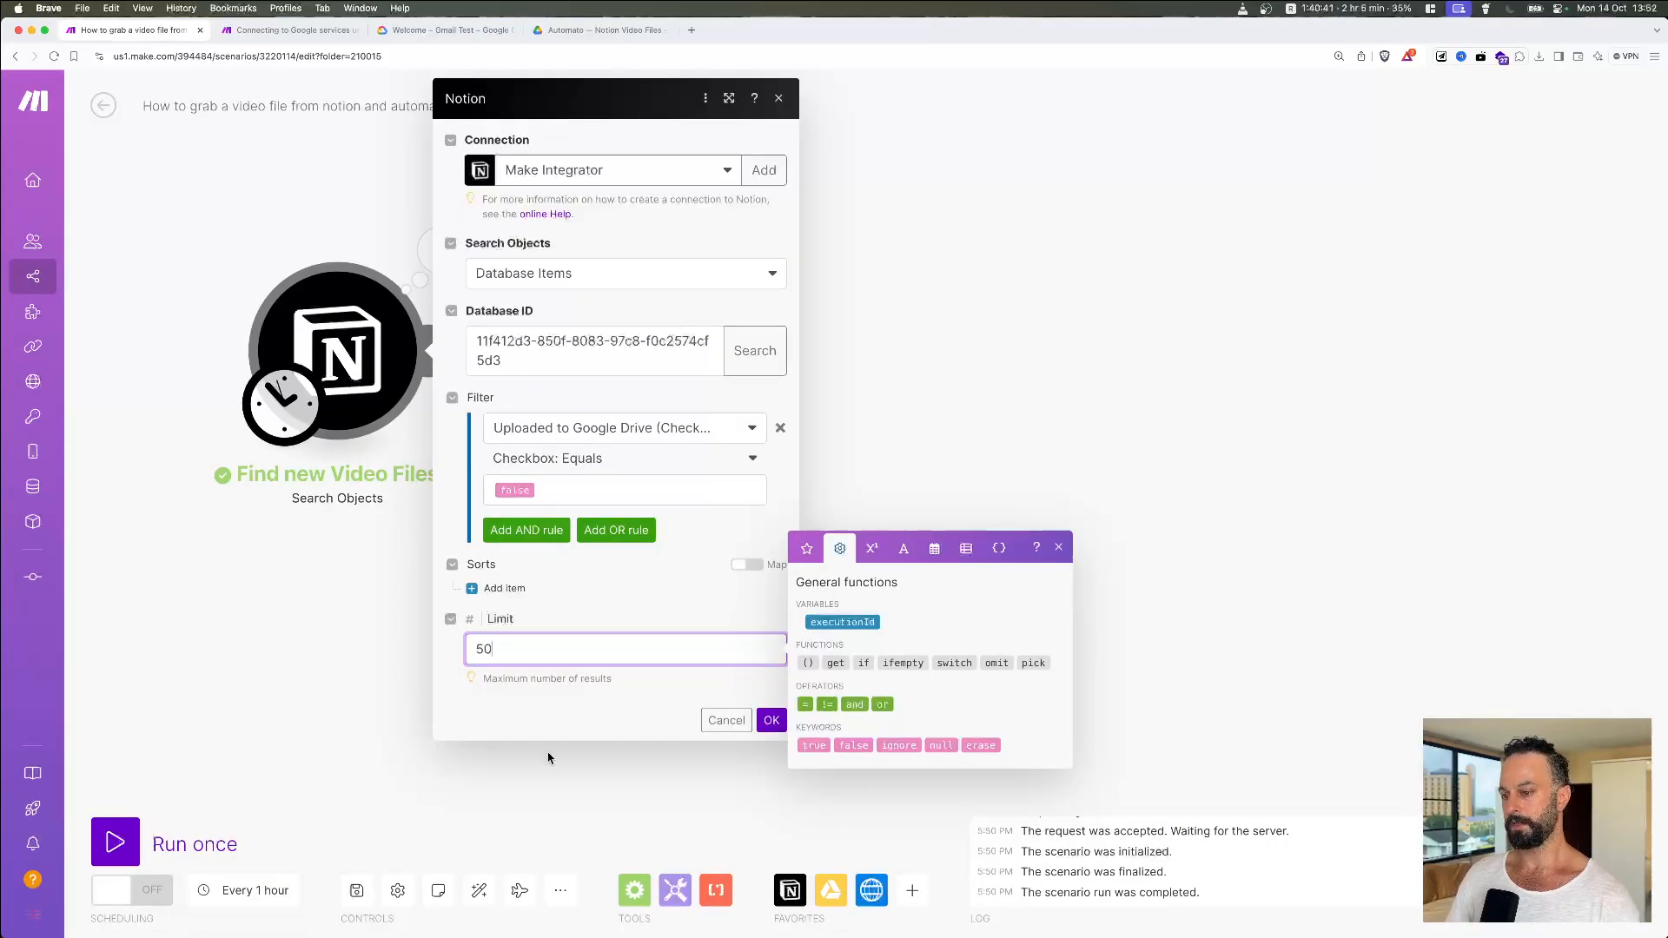
{"action": "left_click", "coordinate": [596, 728]}
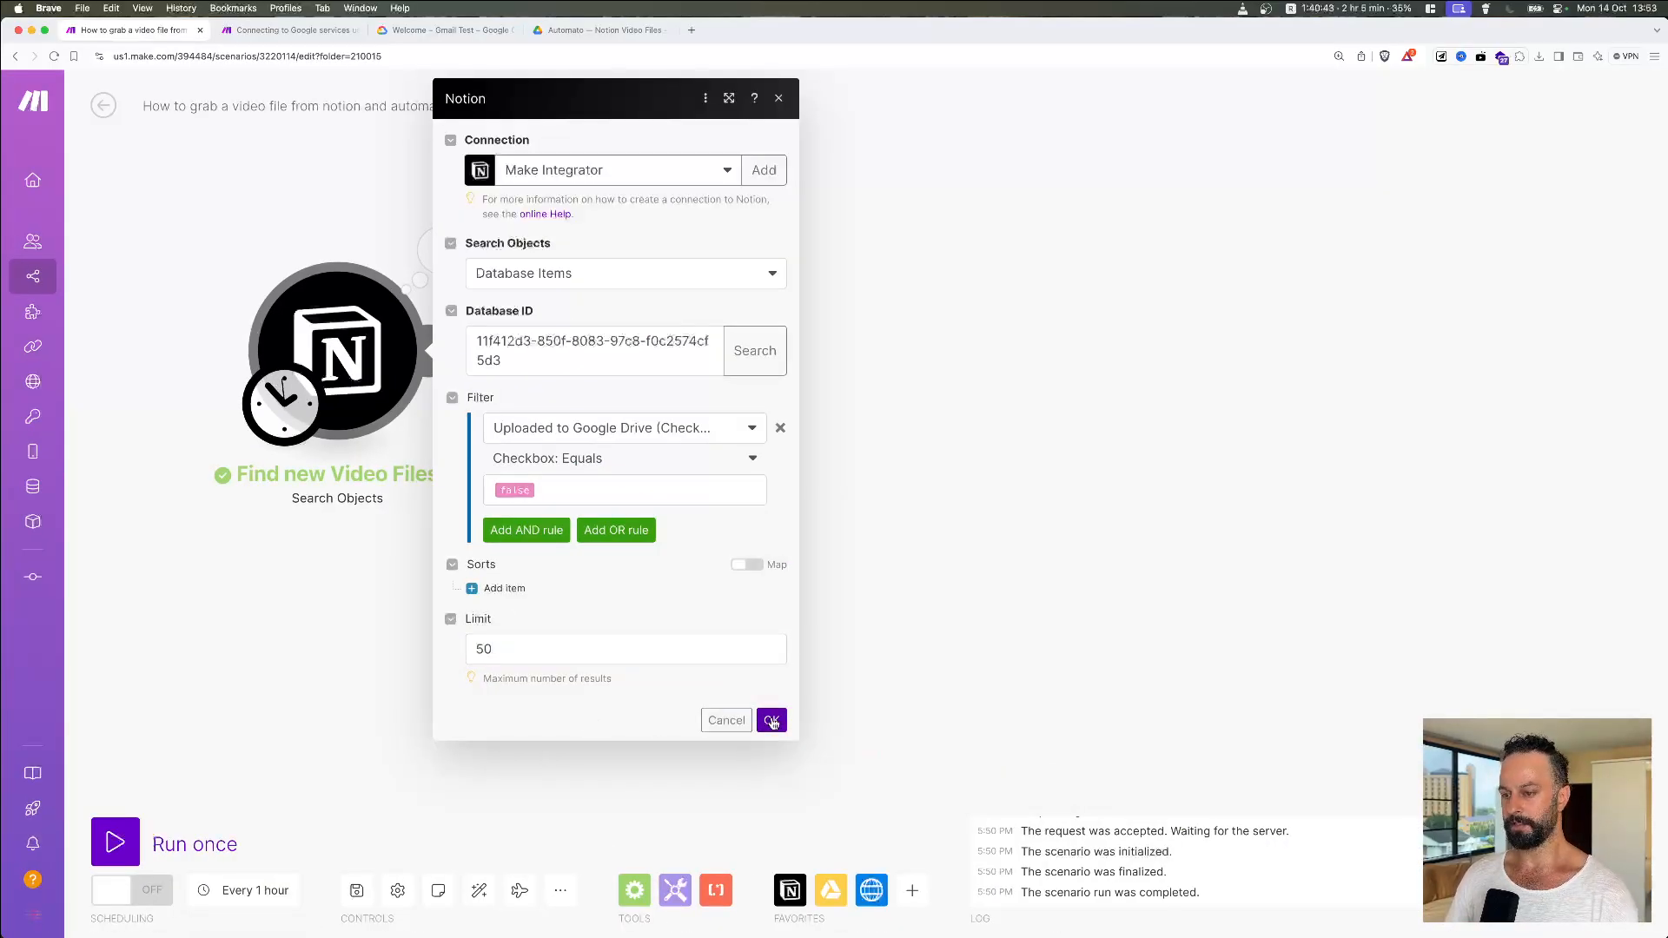
{"action": "left_click", "coordinate": [770, 721]}
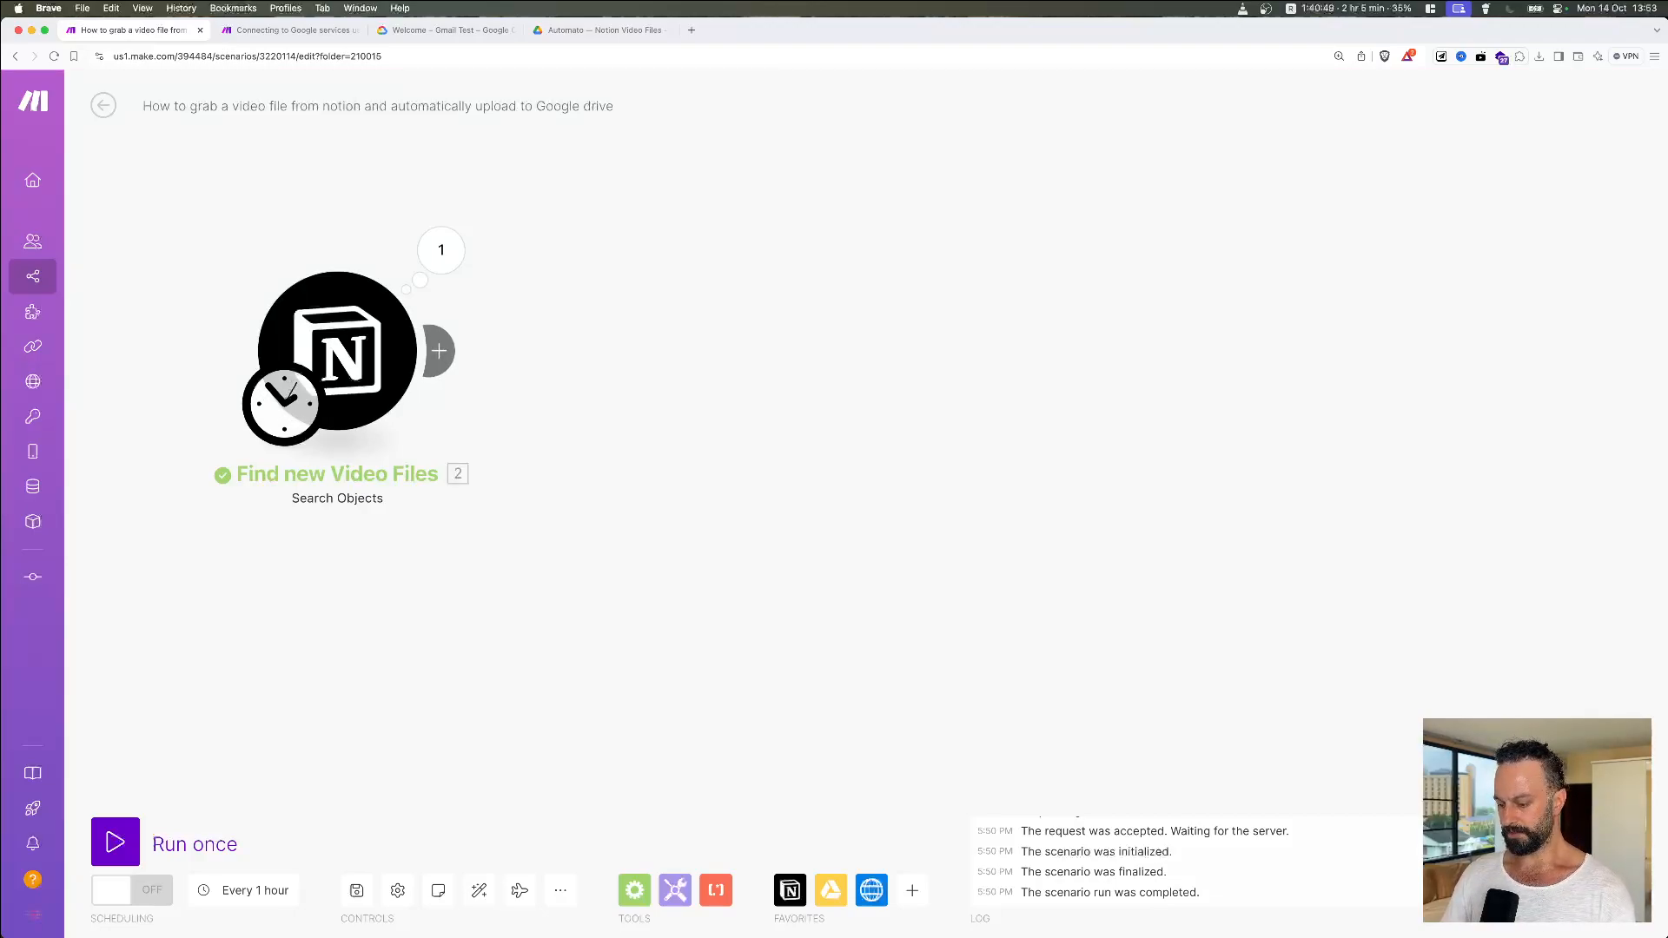
Step: Add an HTTP 'Get a file' module after the Find new Video Files trigger
{"action": "left_click", "coordinate": [438, 350]}
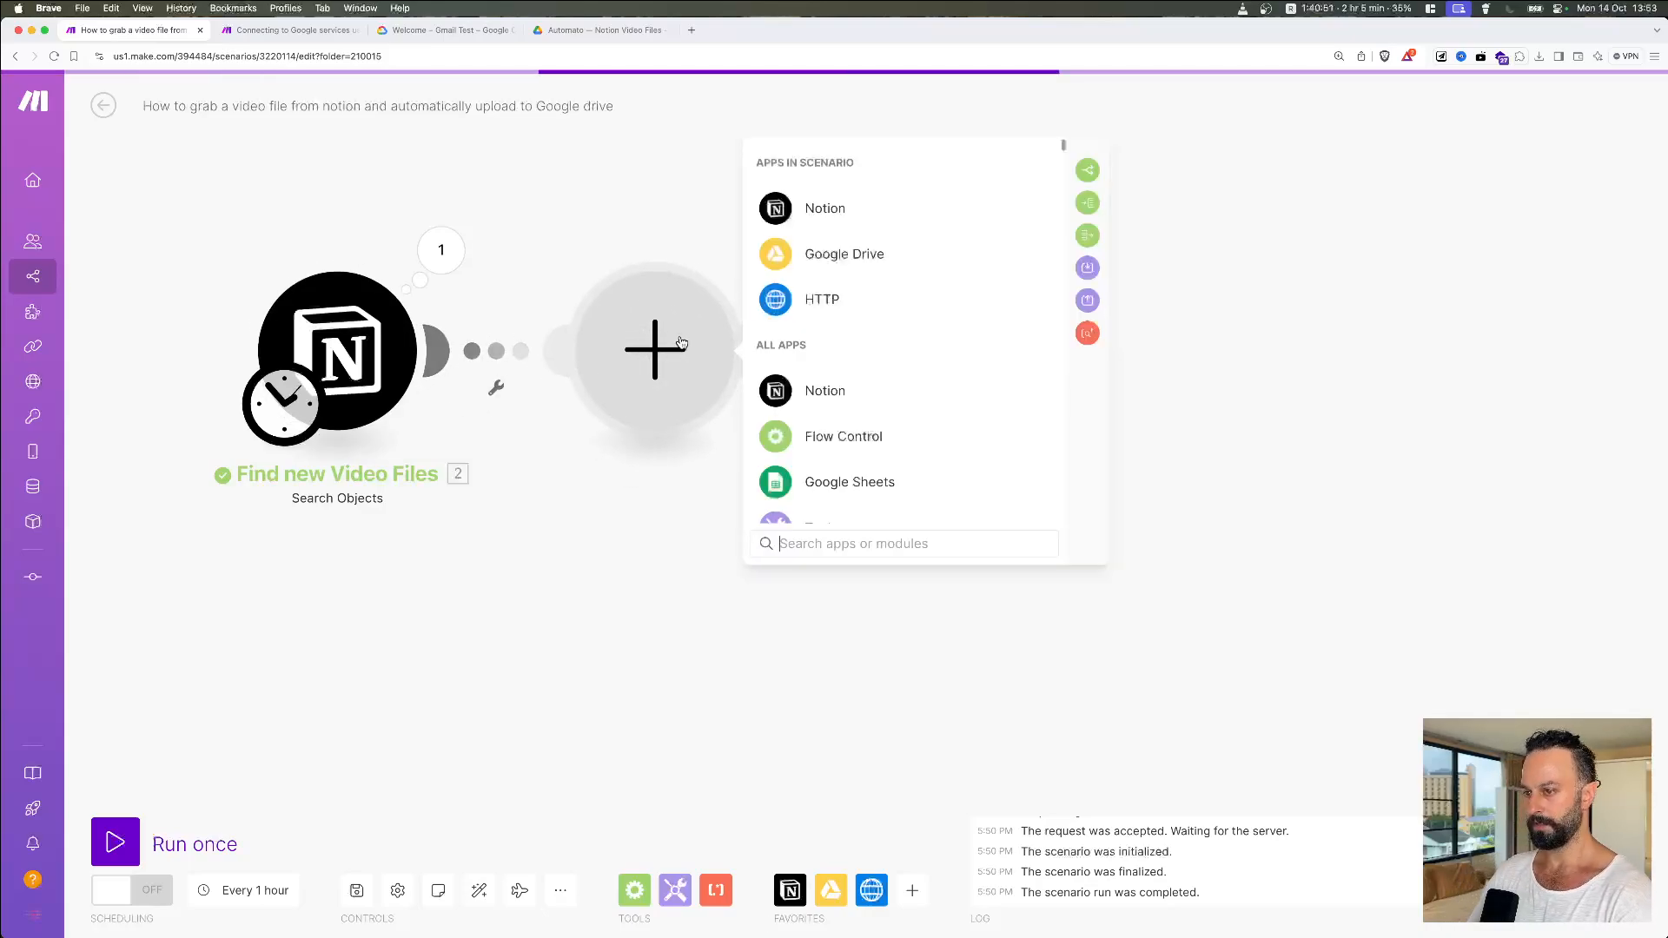
{"action": "mouse_move", "coordinate": [865, 300]}
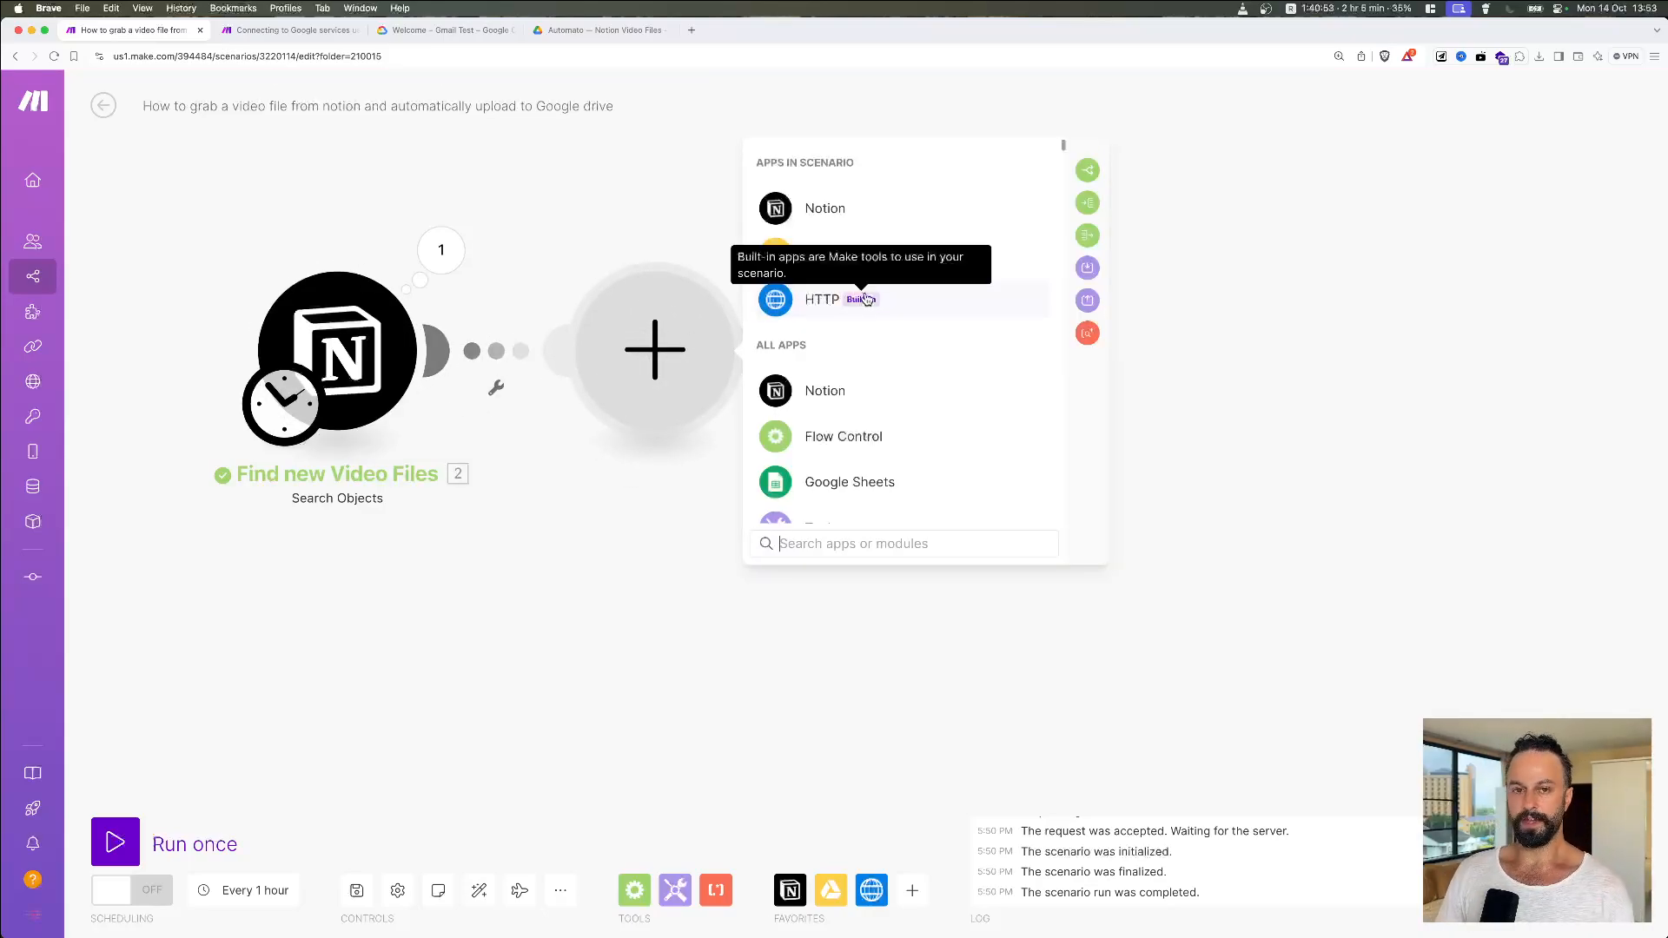
{"action": "left_click", "coordinate": [924, 309]}
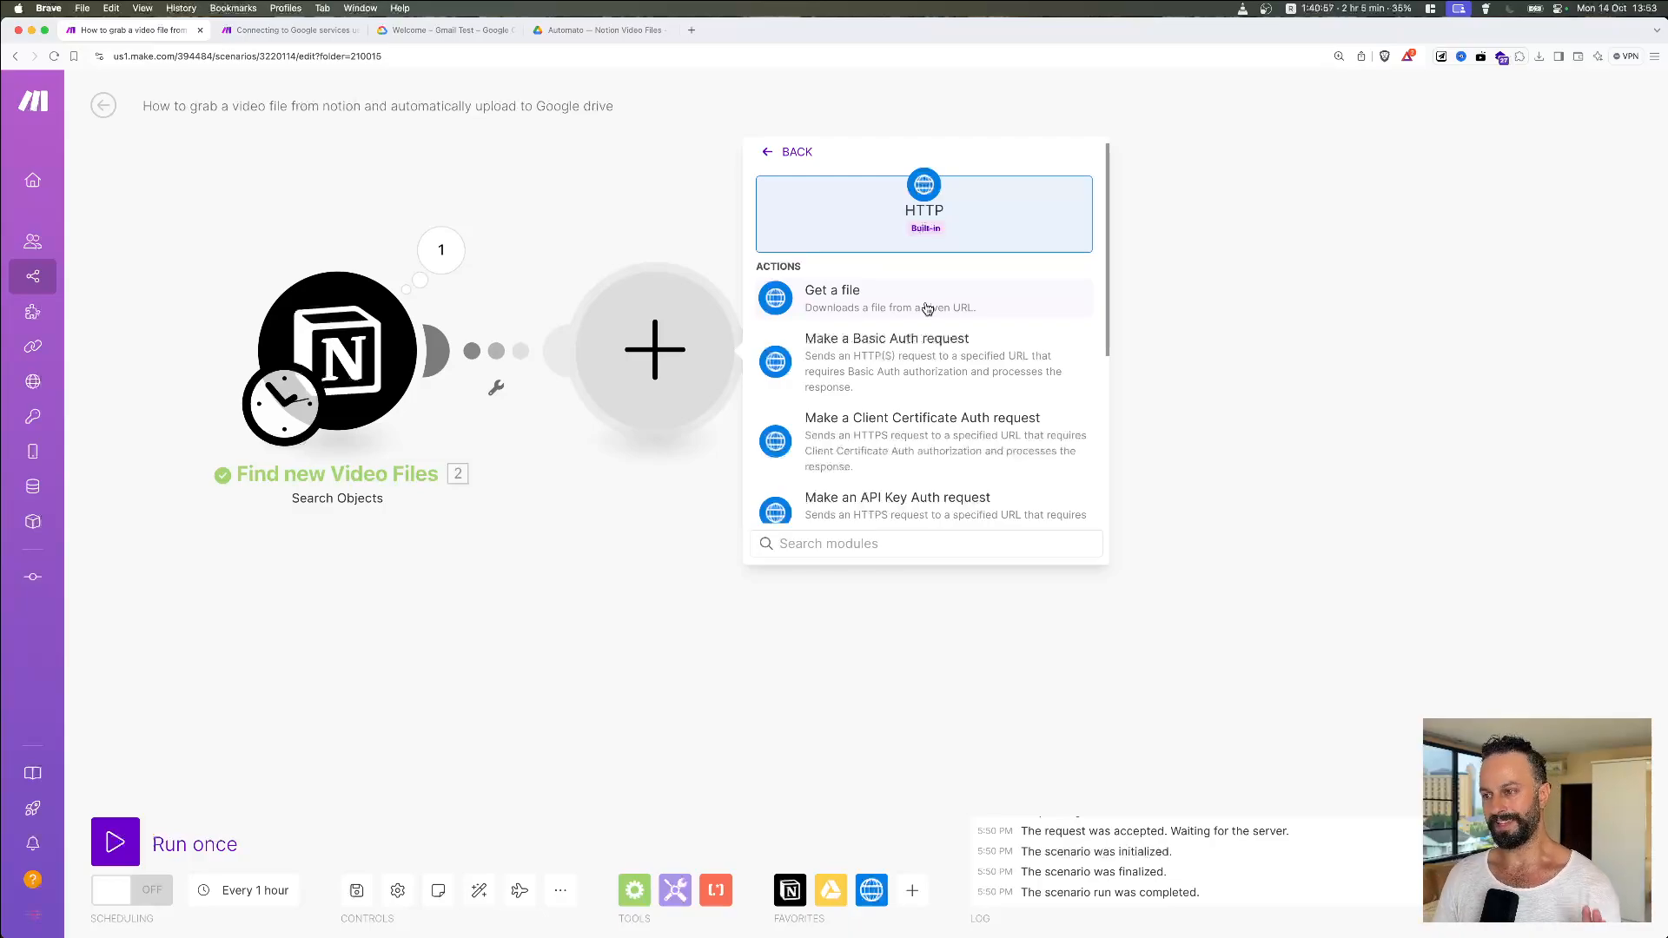
{"action": "left_click", "coordinate": [927, 309]}
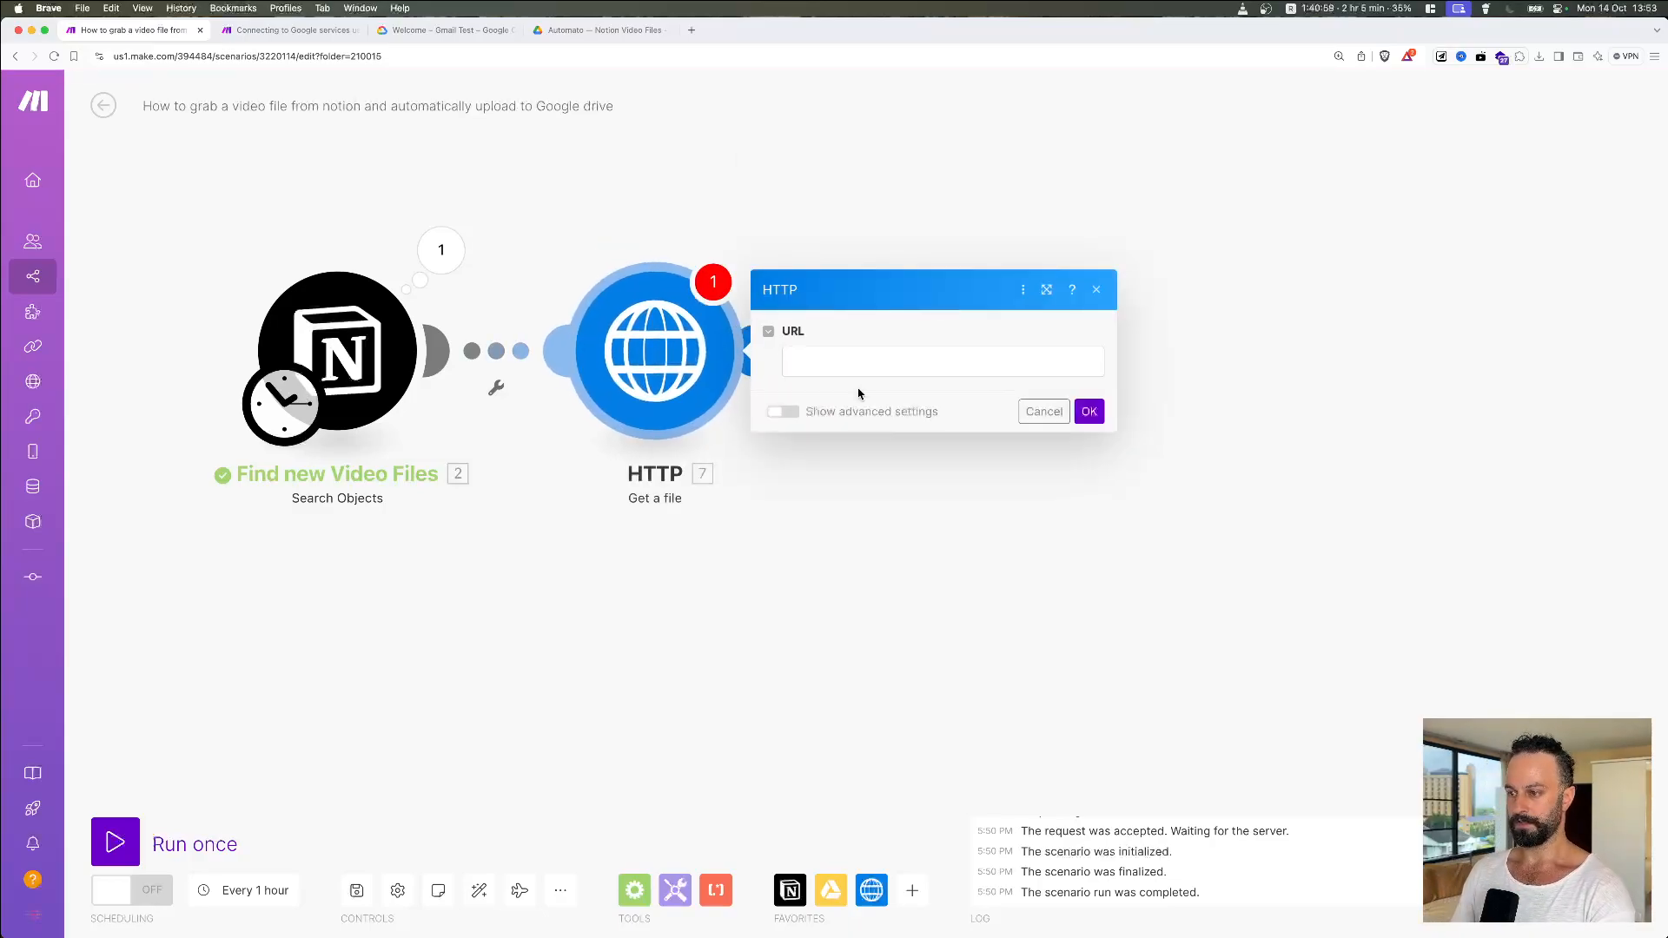
{"action": "left_click", "coordinate": [983, 678]}
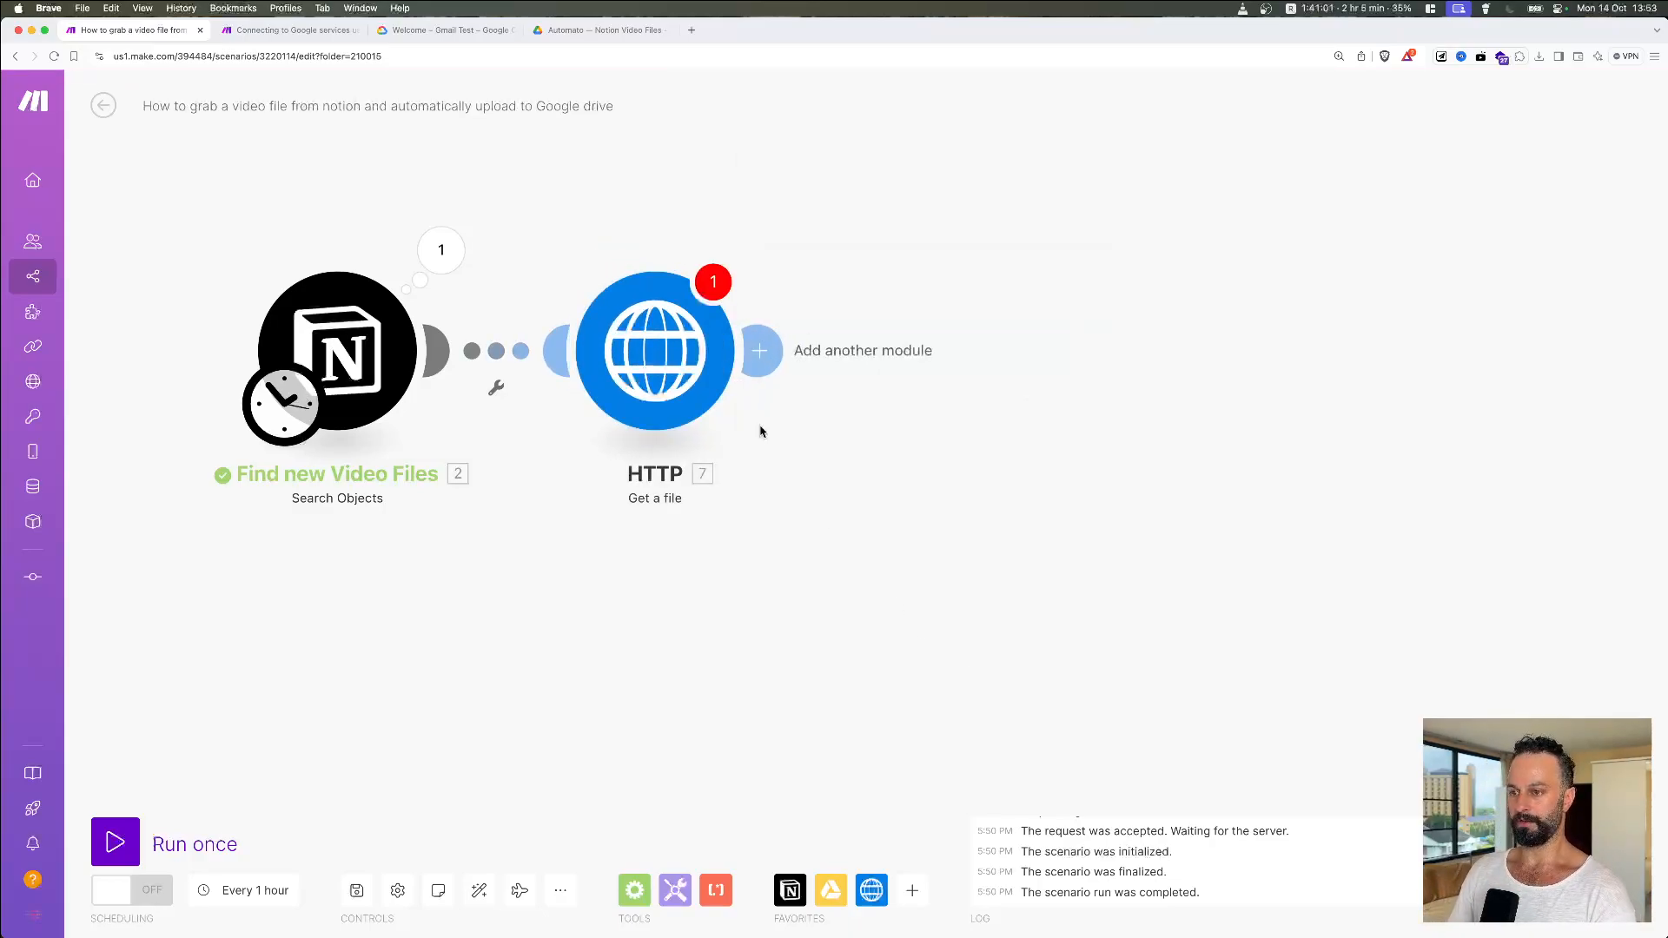
Step: Give the HTTP Get a file module the name 'Convert file from URL to Binary Data'
{"action": "right_click", "coordinate": [673, 352]}
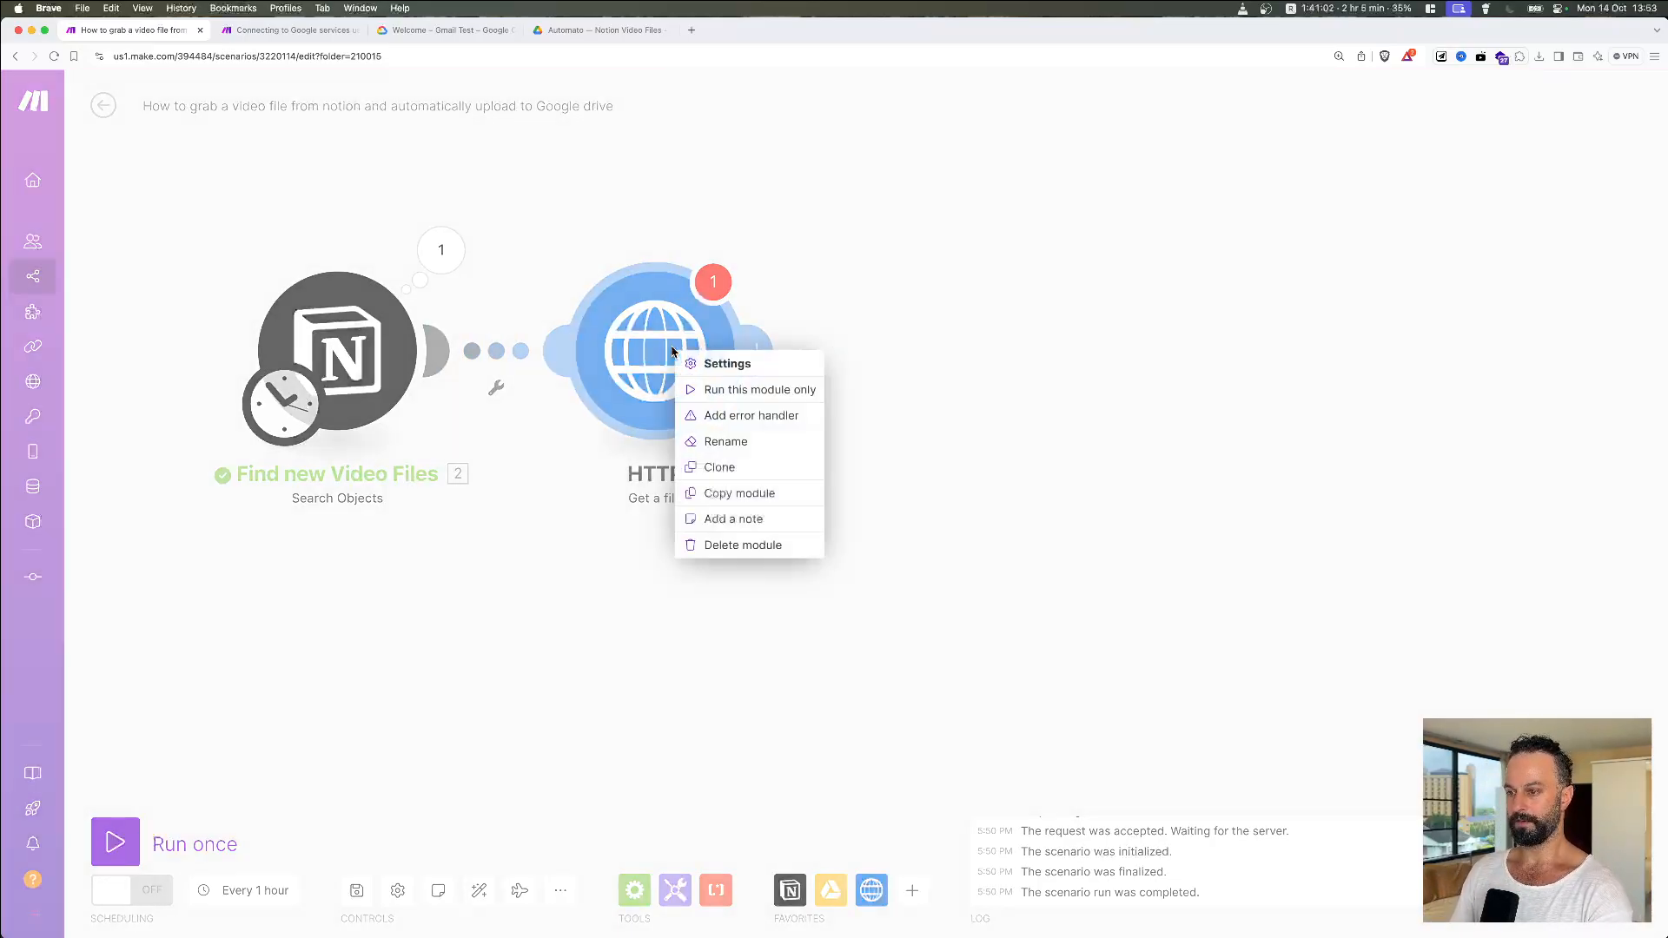
{"action": "left_click", "coordinate": [730, 441]}
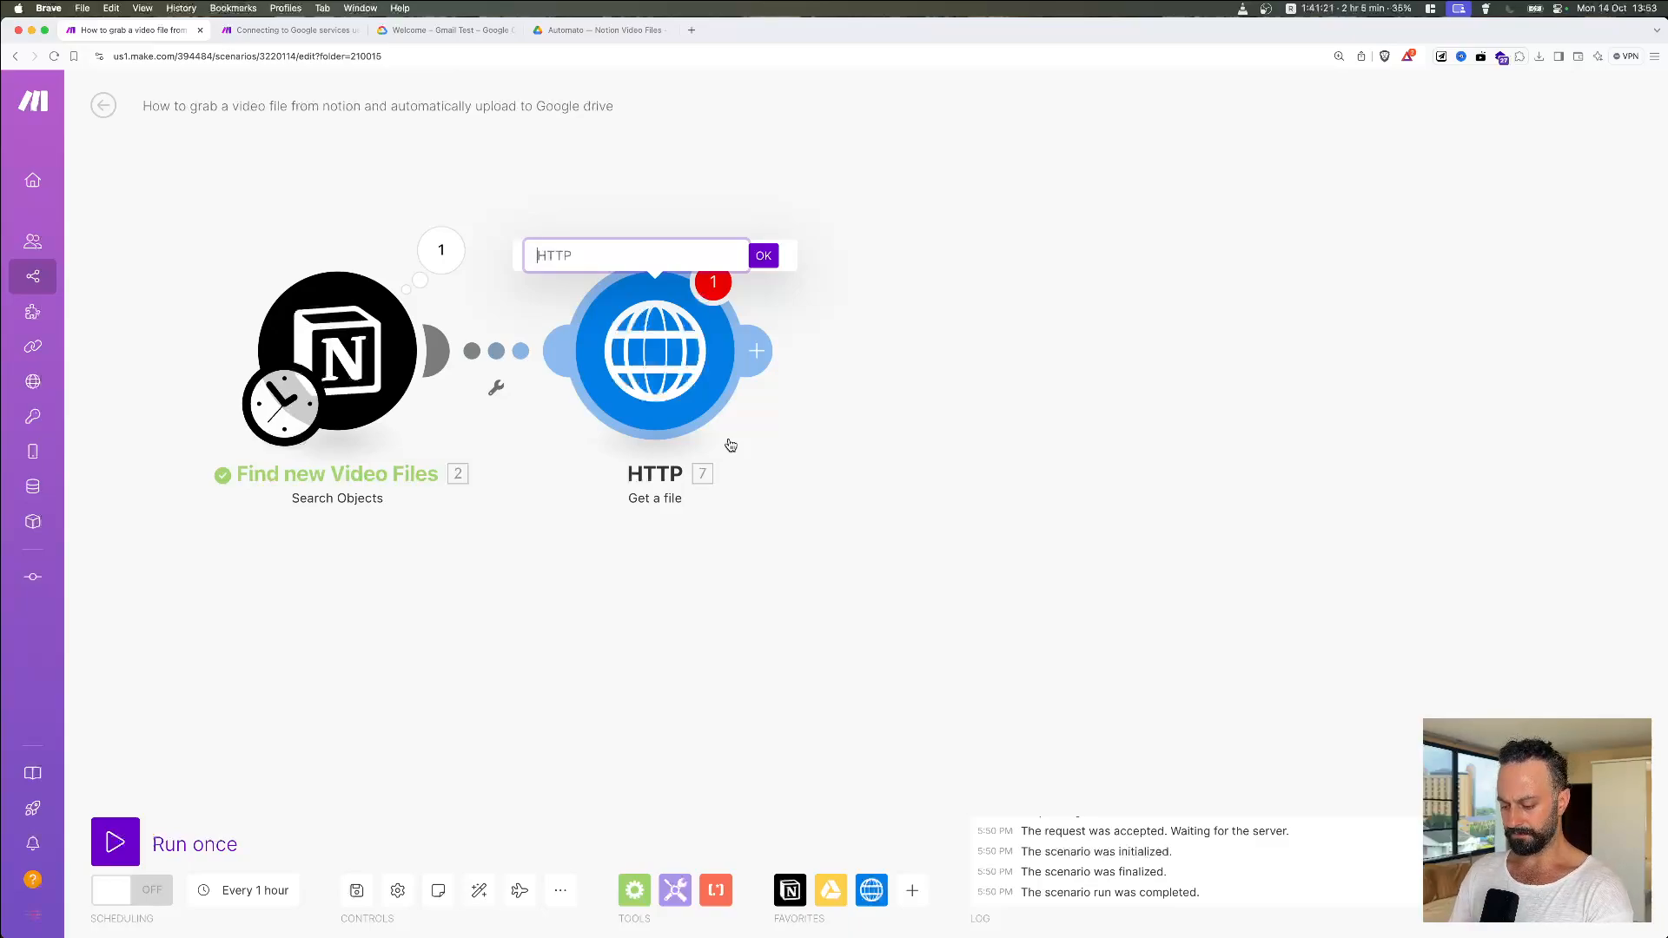
{"action": "type", "text": "Convert"}
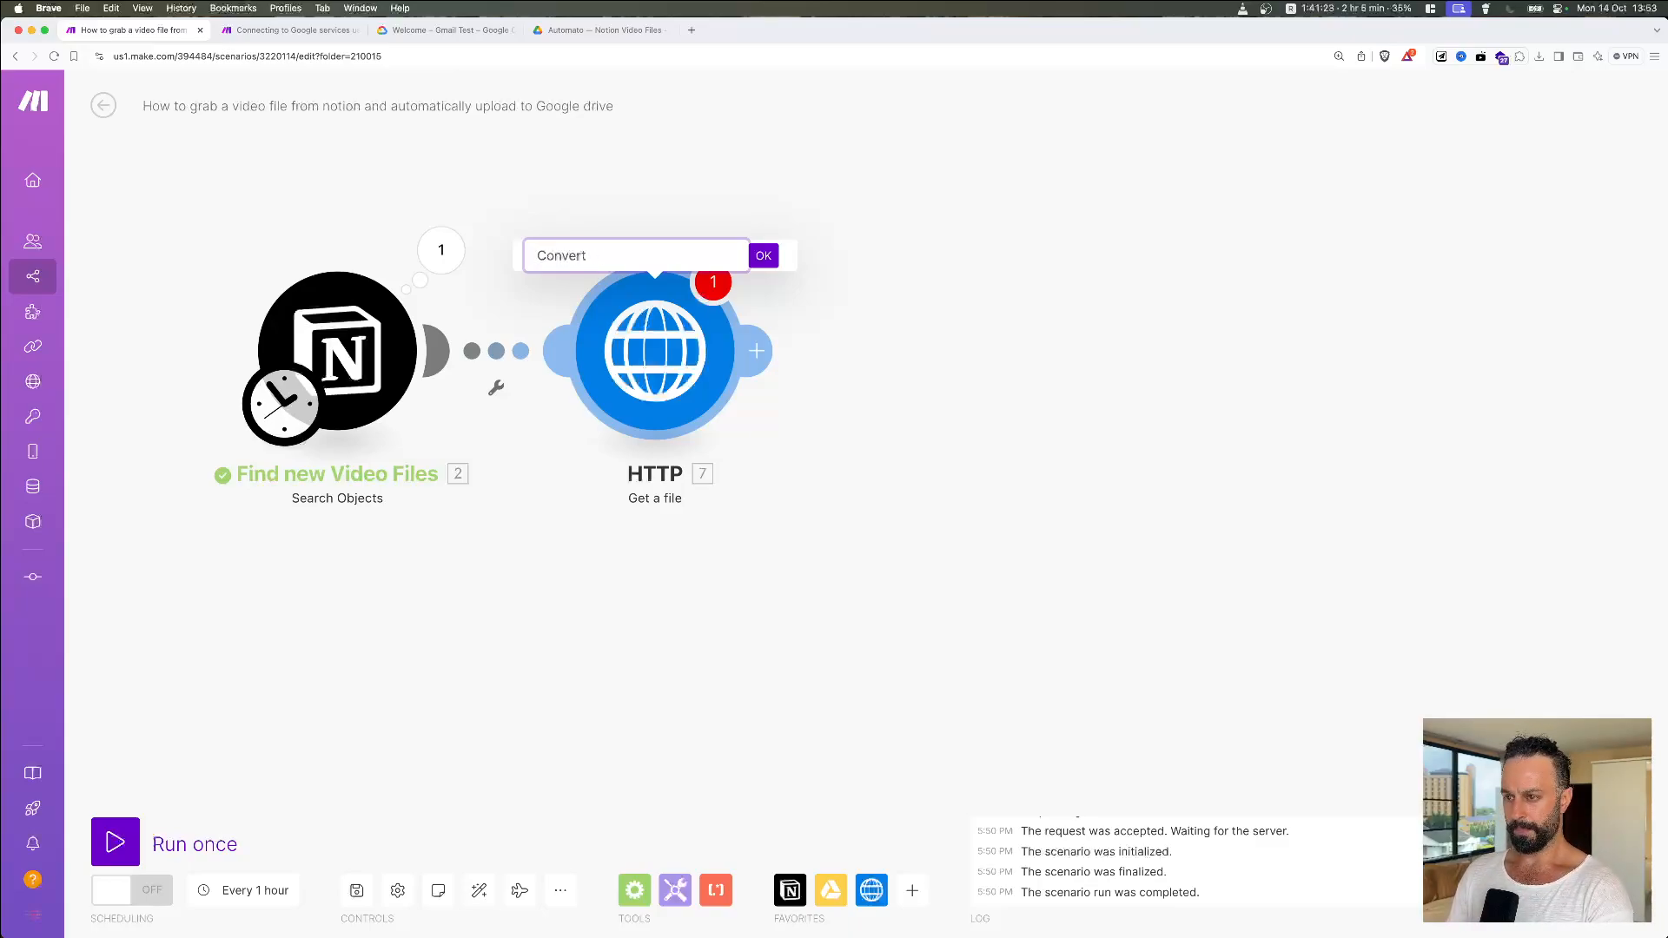
{"action": "type", "text": " file from URL"}
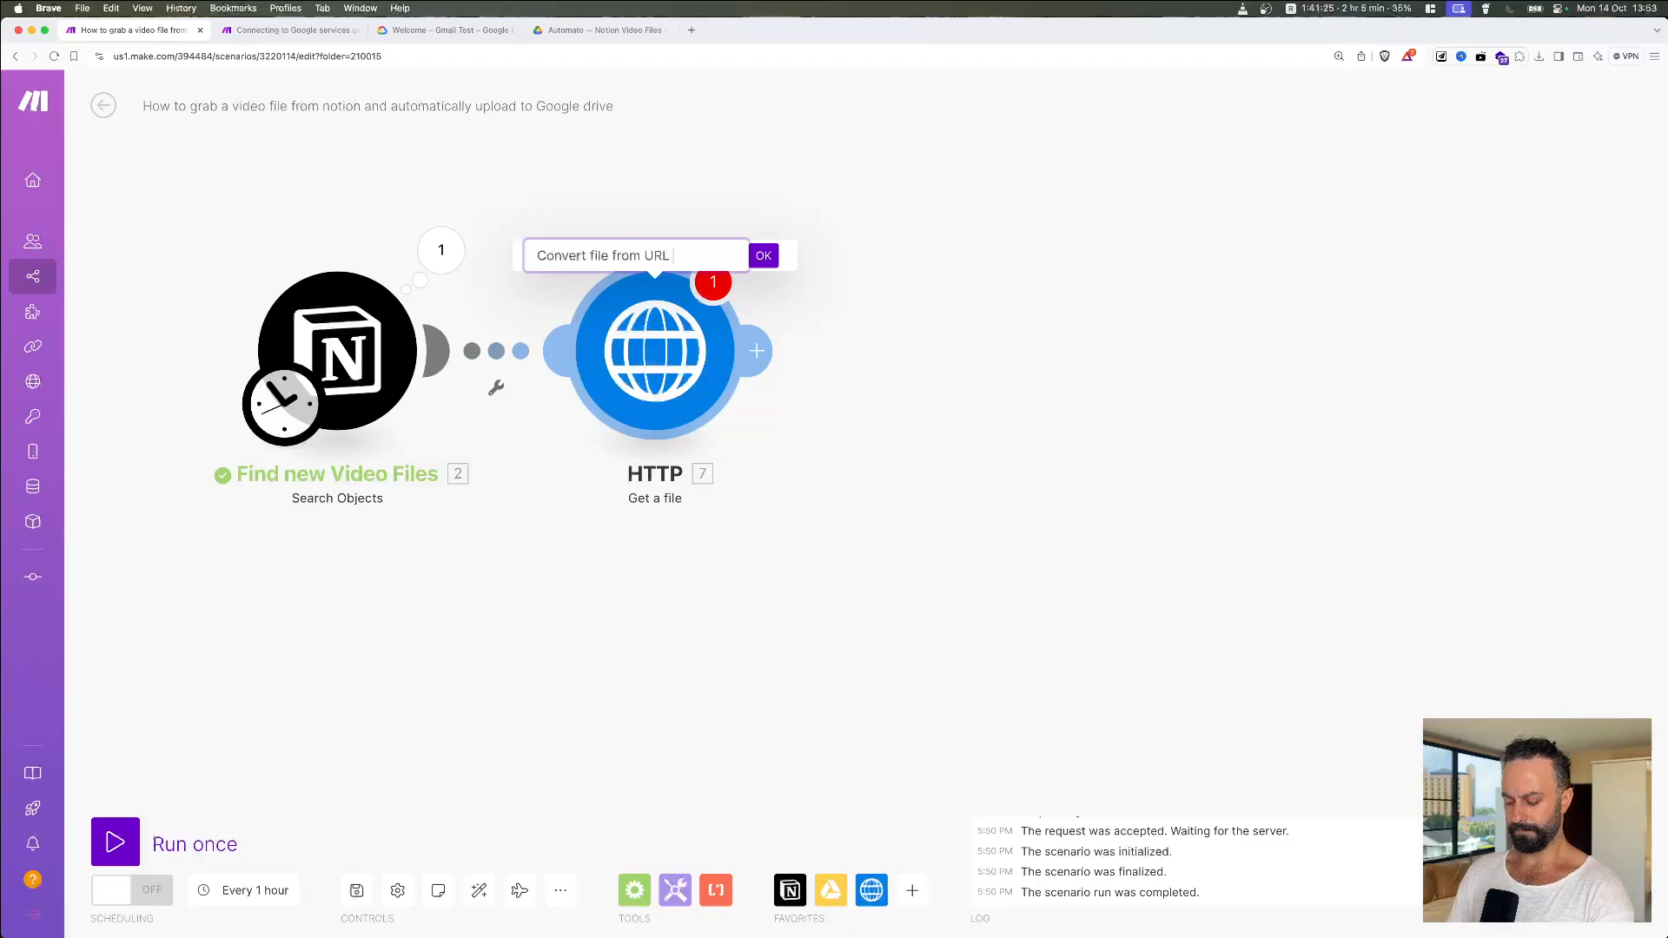
{"action": "type", "text": " to Binary Data"}
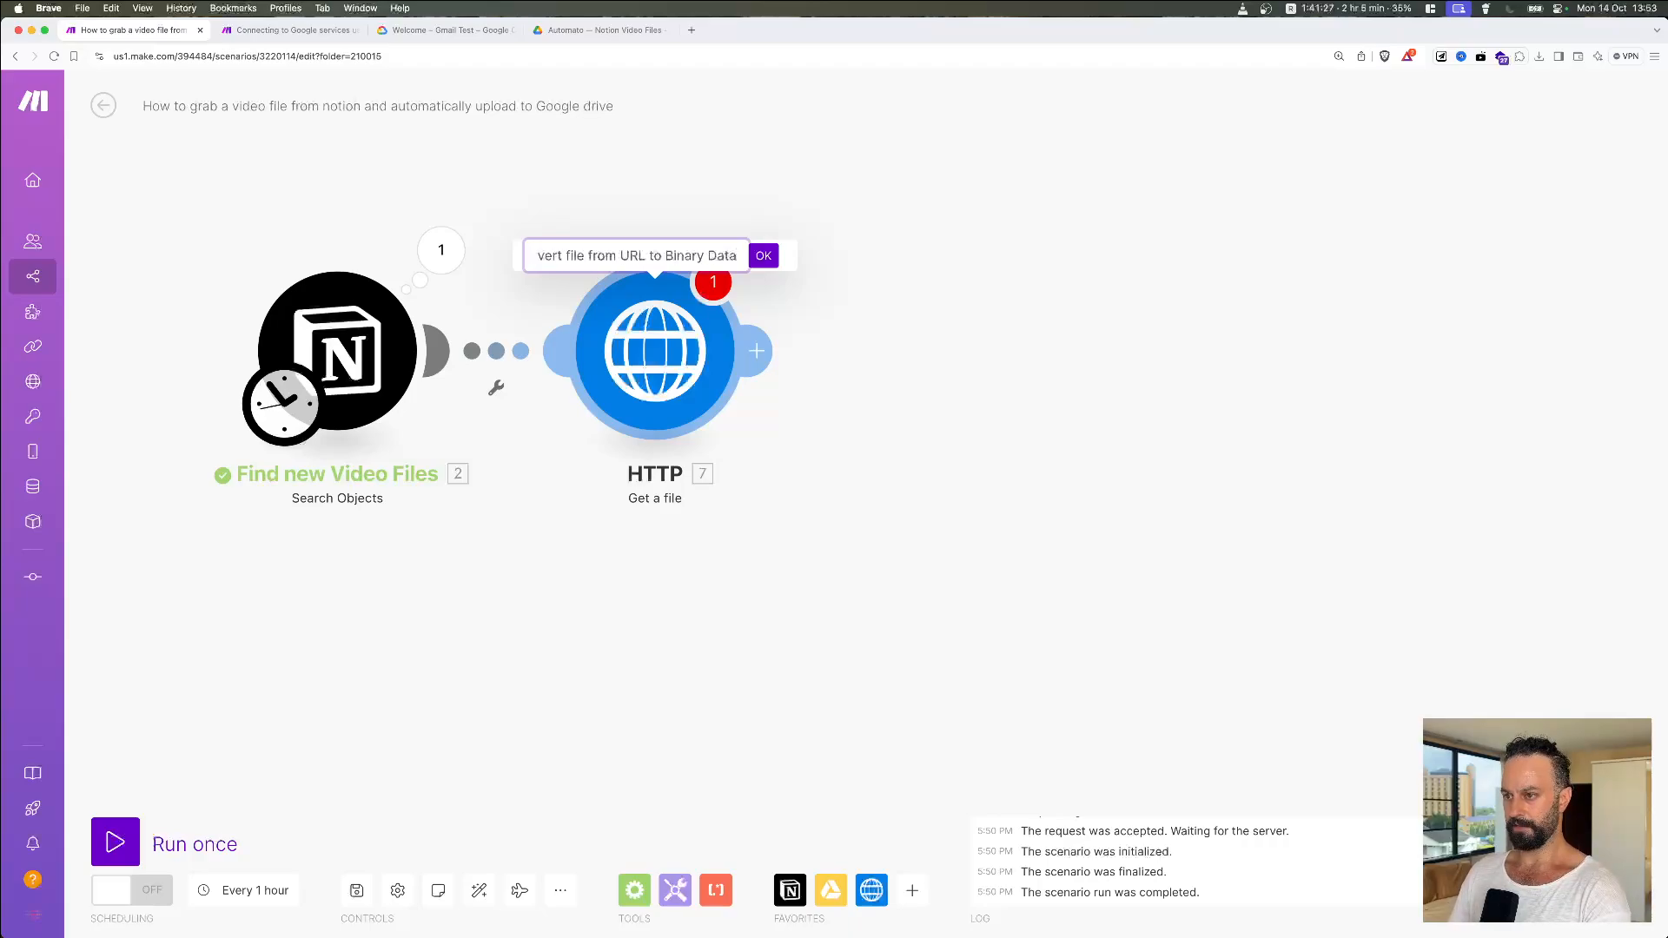
{"action": "left_click", "coordinate": [765, 257]}
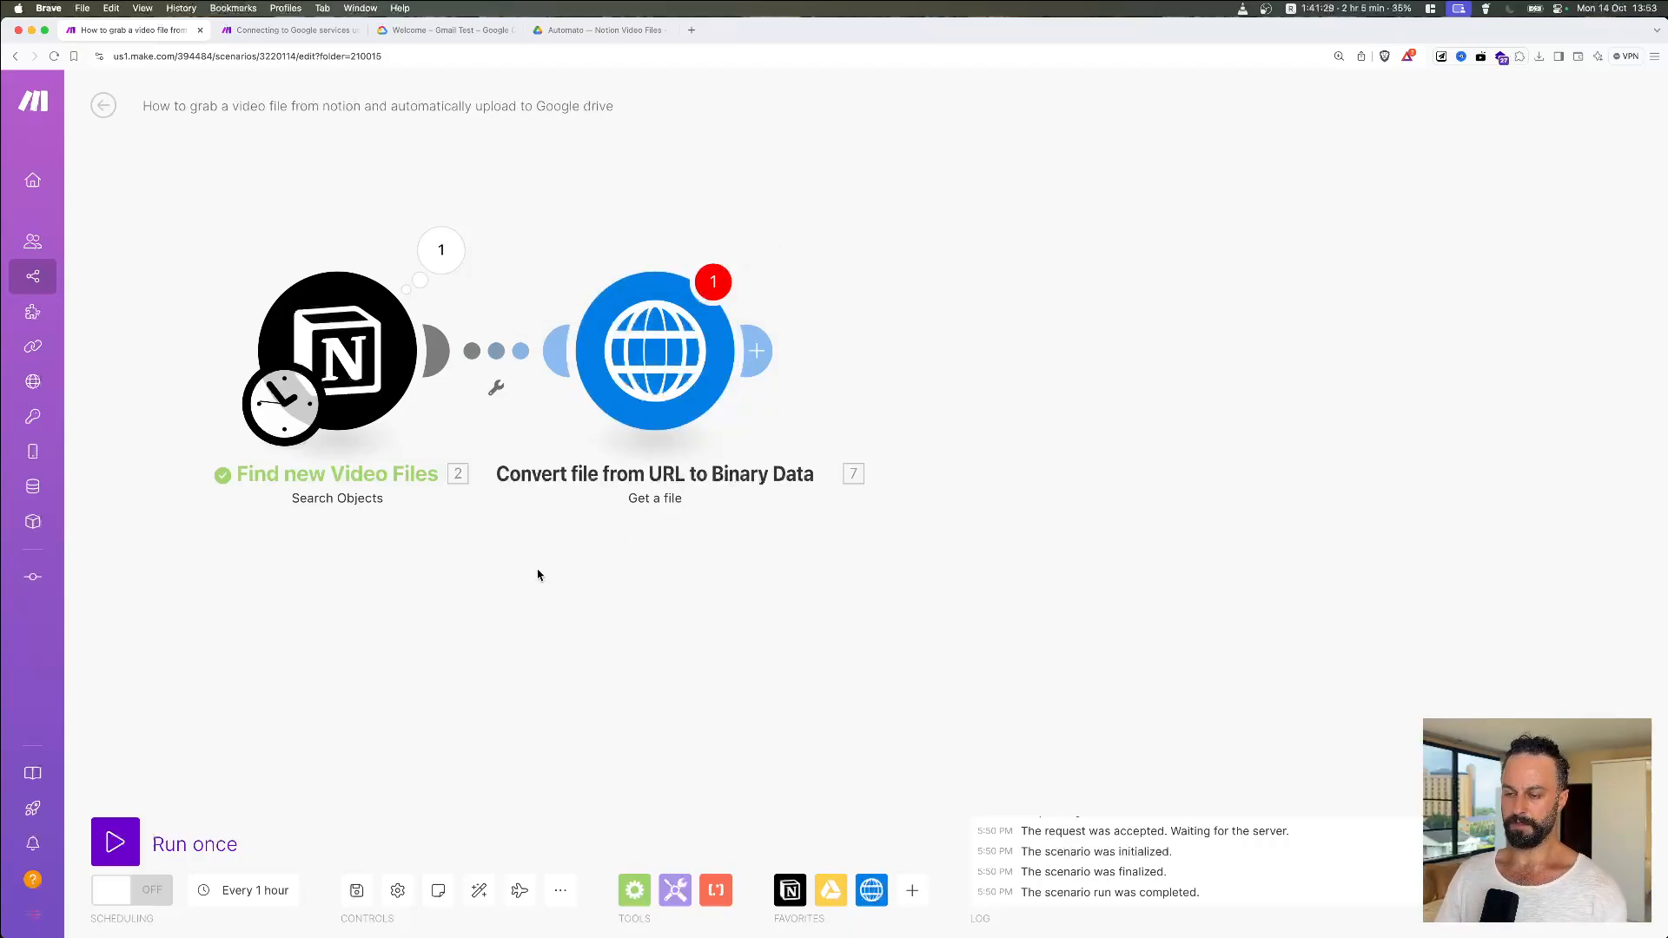
{"action": "left_click_drag", "start_coordinate": [528, 576], "coordinate": [548, 569]}
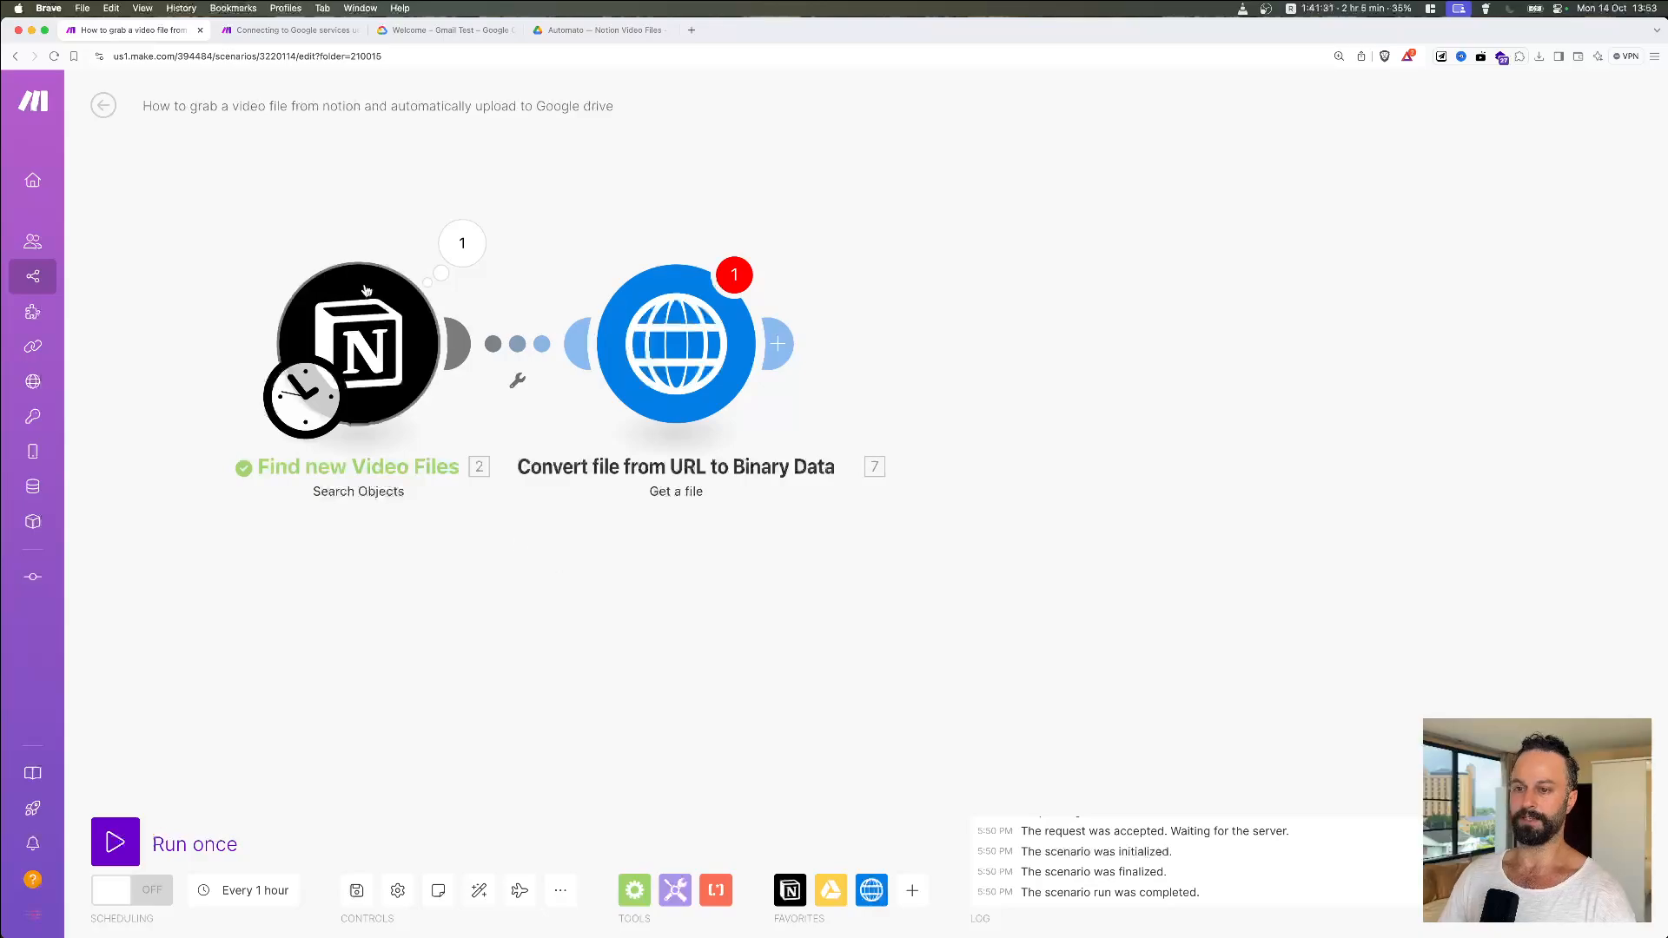
Step: Show the Notion module's last run output, expanded to Video File > 1 > File for test.mov
{"action": "left_click", "coordinate": [462, 244]}
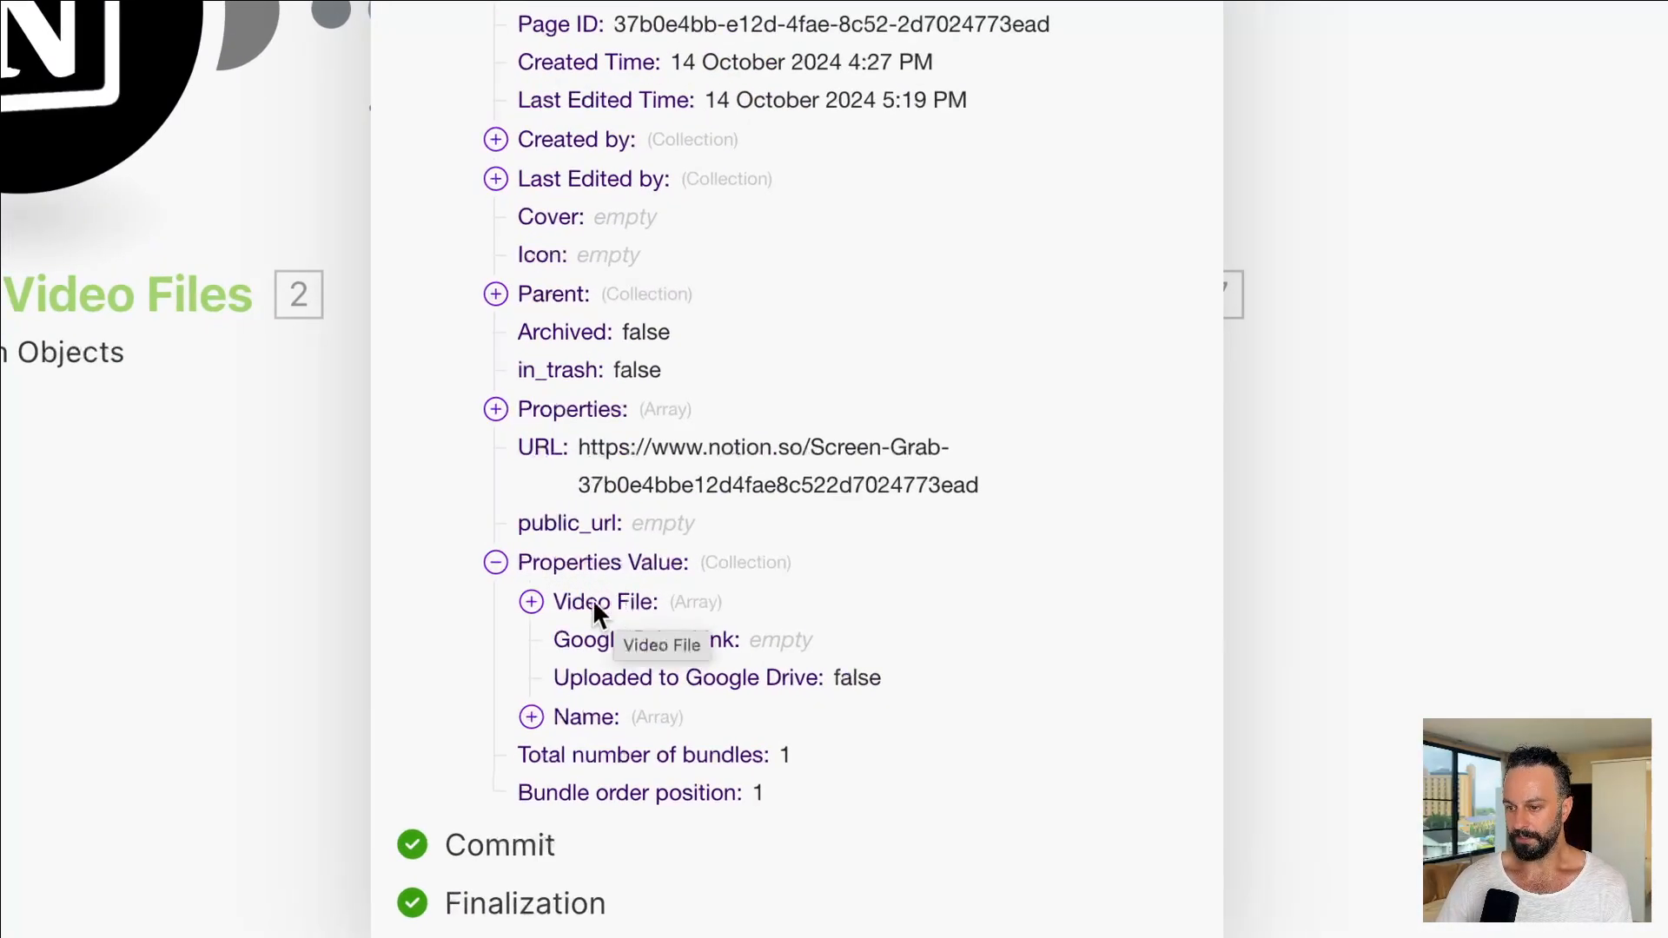
{"action": "left_click", "coordinate": [530, 608]}
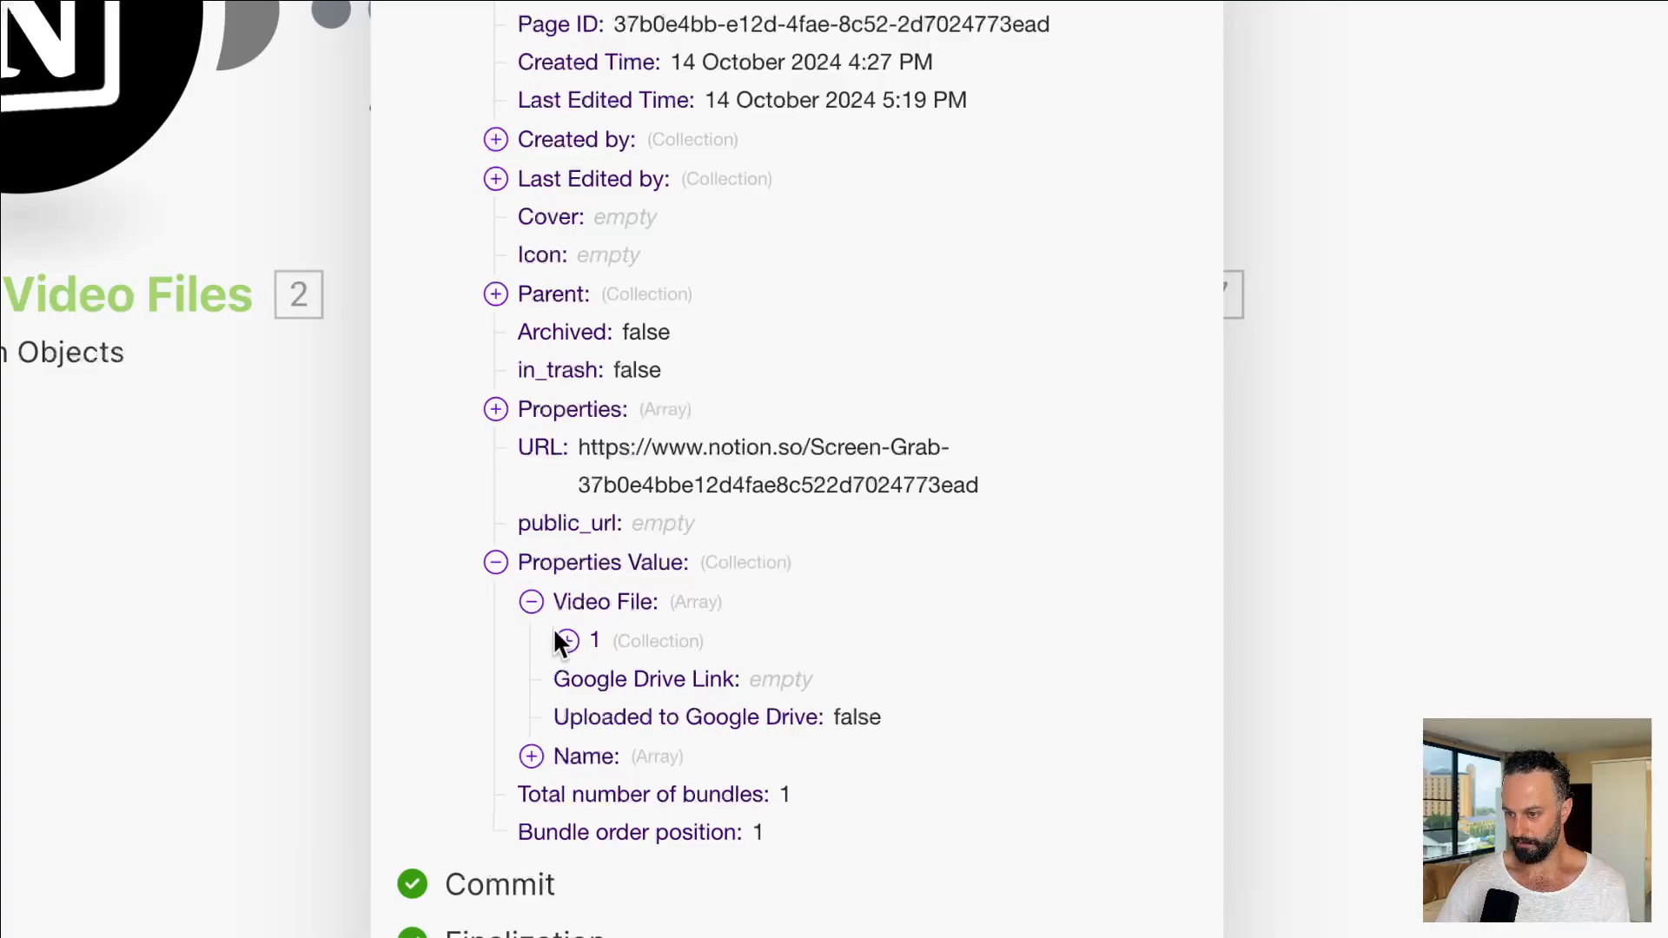
{"action": "left_click", "coordinate": [565, 640]}
{"action": "left_click", "coordinate": [603, 755]}
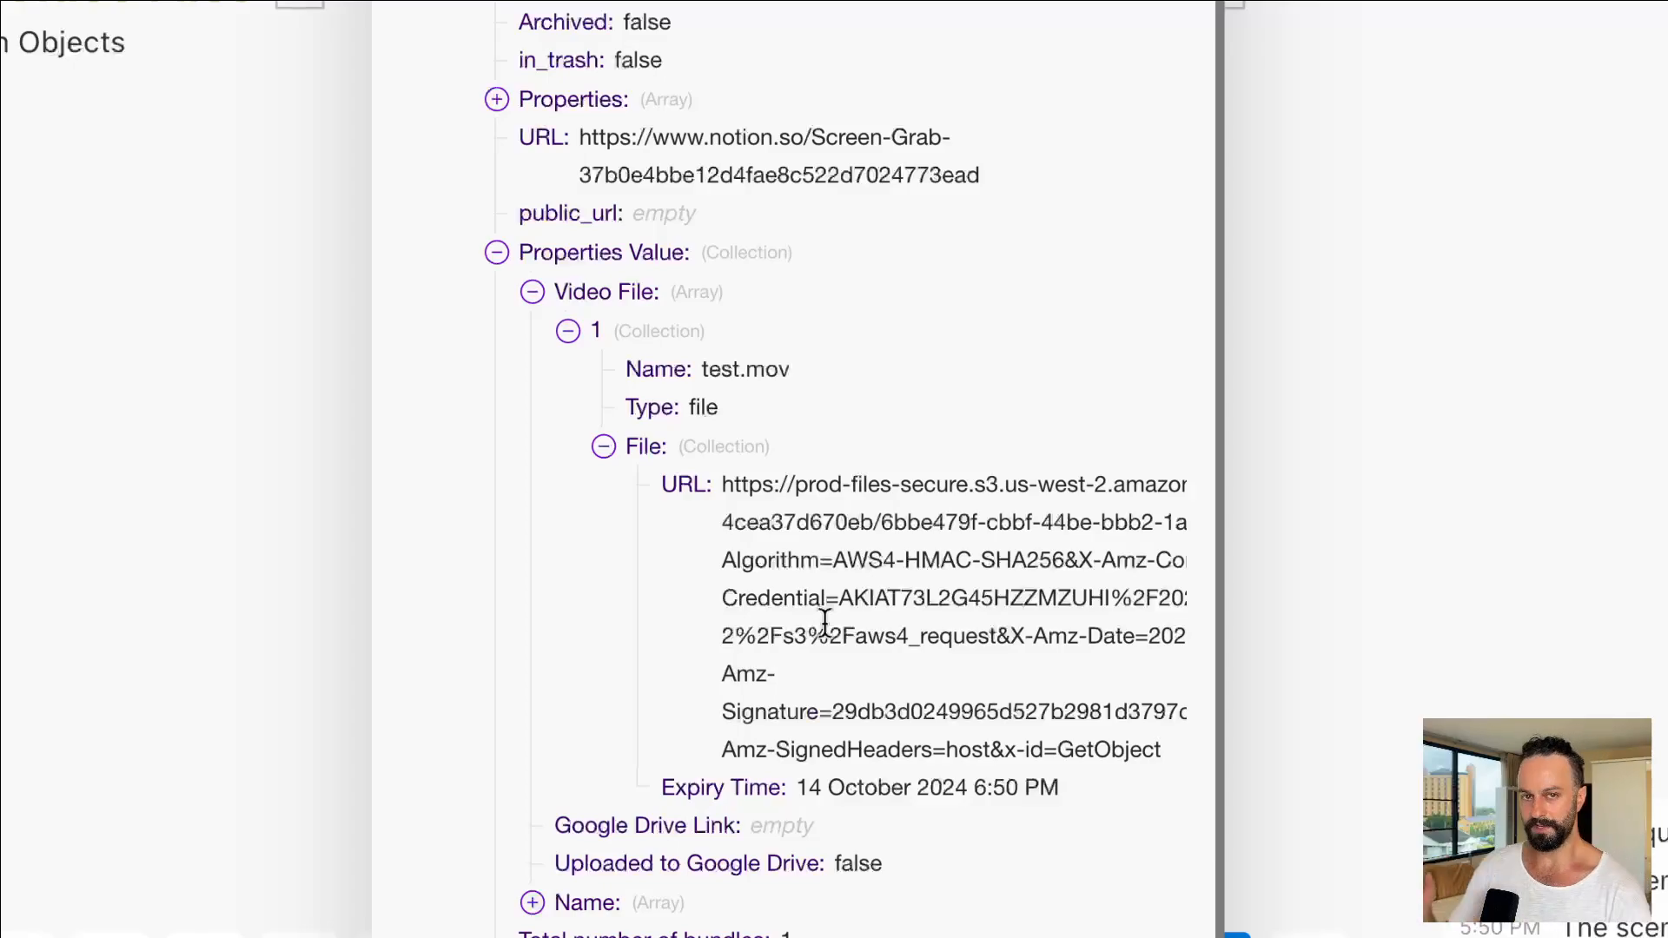
Step: Select the complete test.mov file URL in the Notion output
{"action": "key", "text": "super+Tab"}
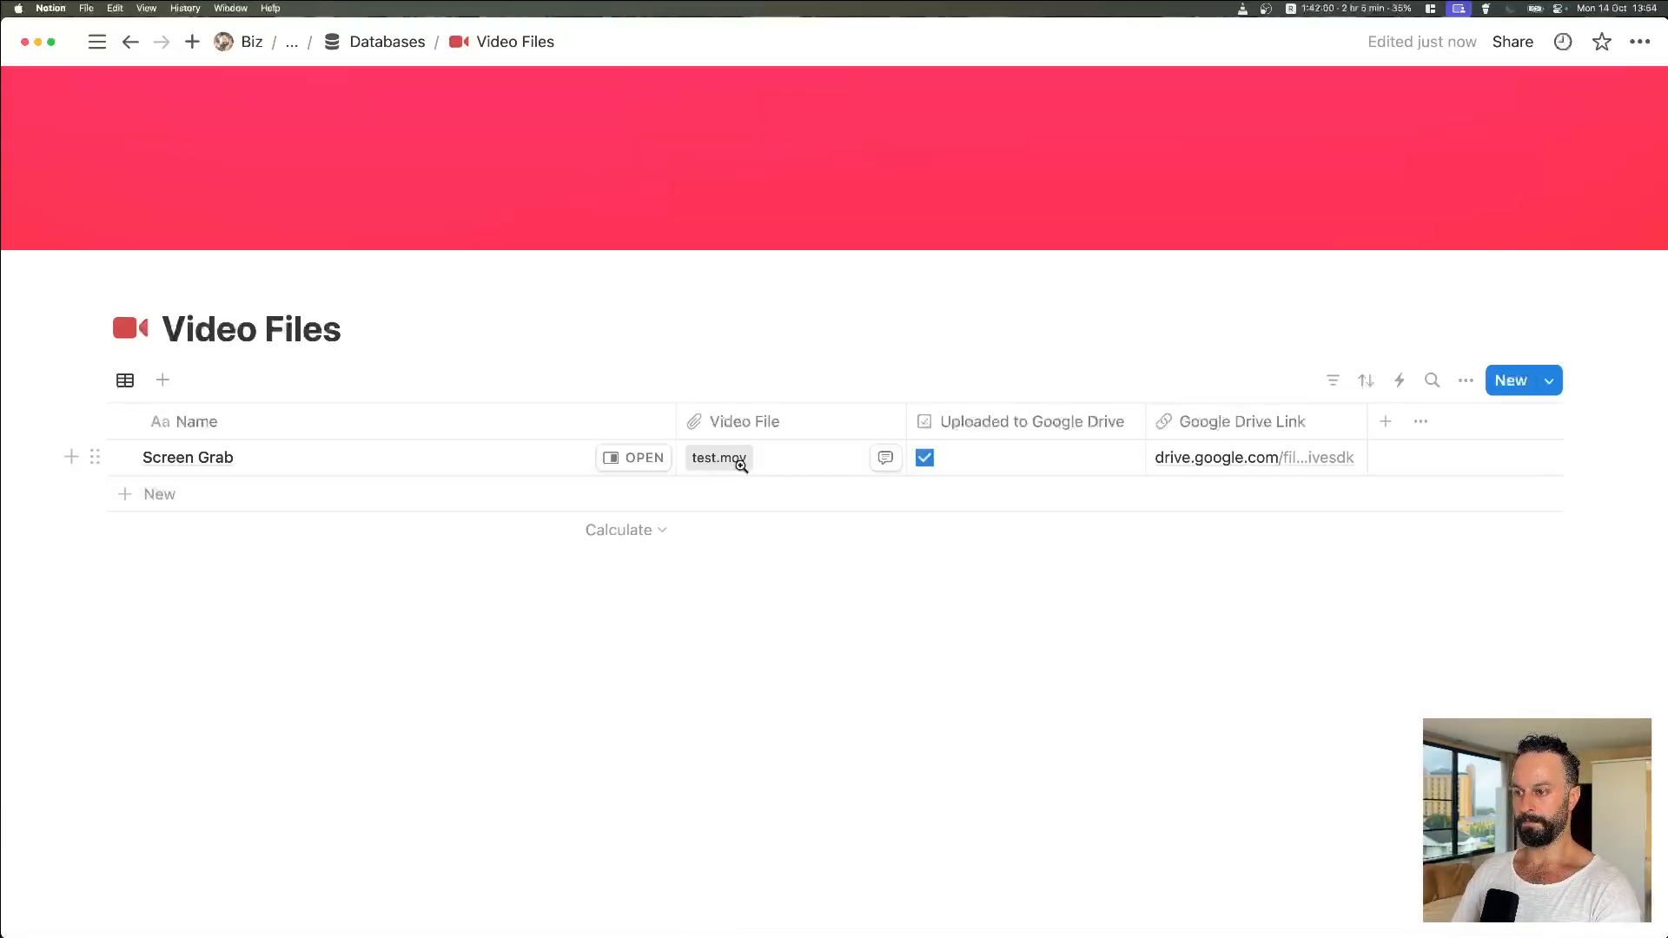
{"action": "key", "text": "super+Tab"}
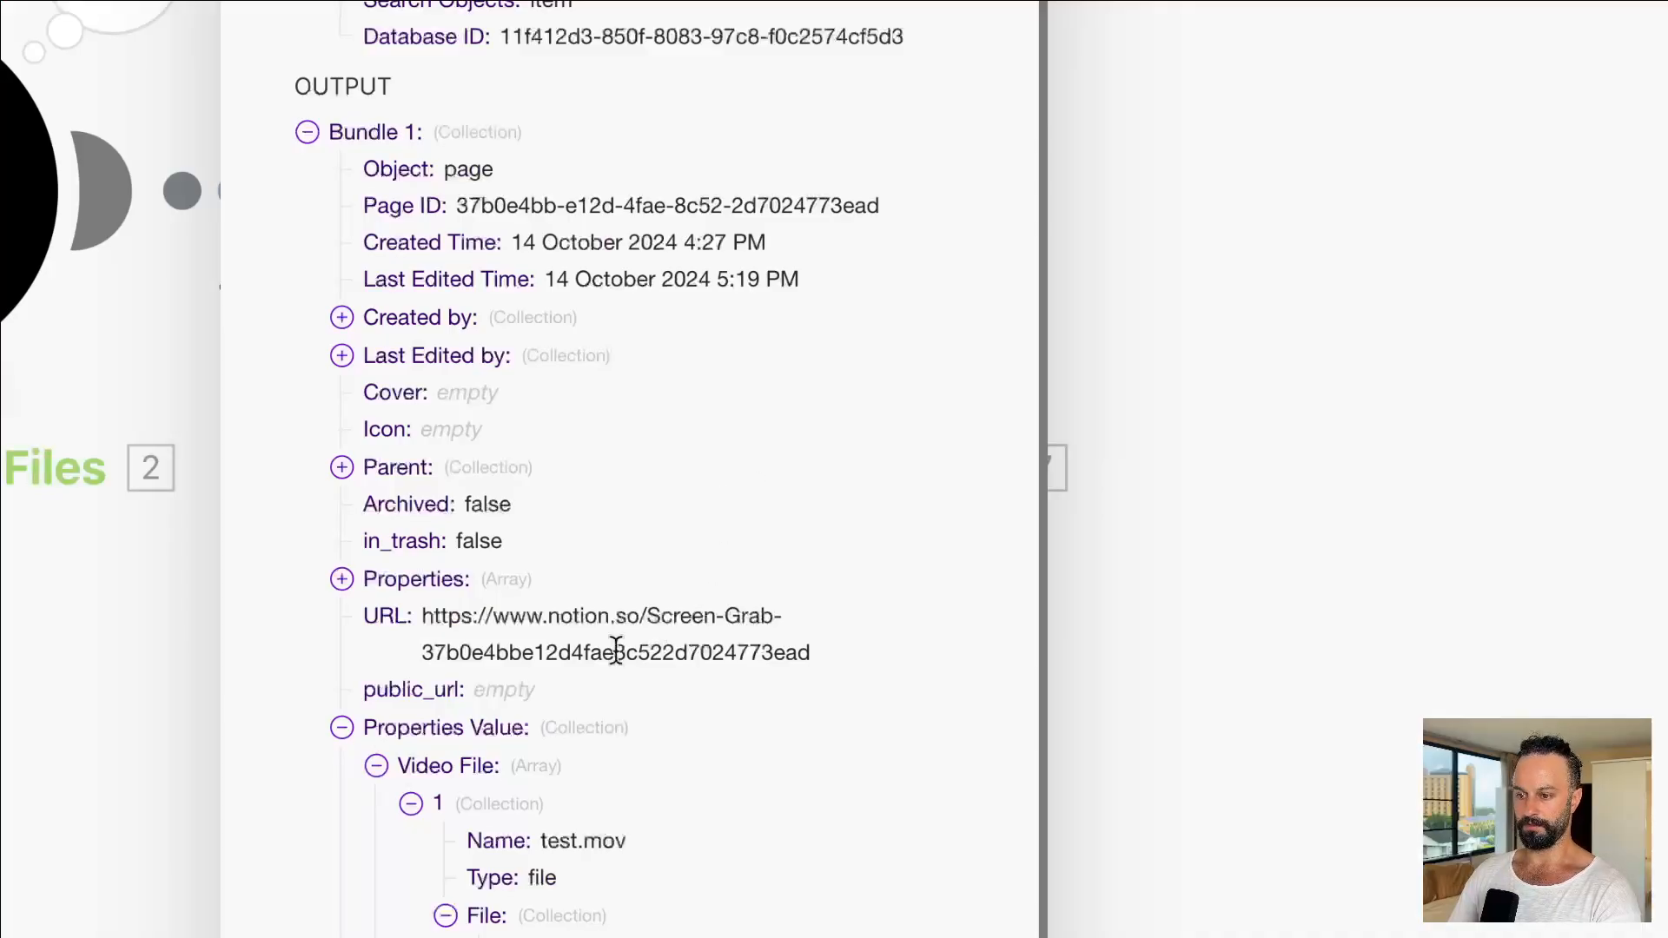
{"action": "scroll", "coordinate": [616, 650], "scroll_direction": "down", "scroll_amount": 2}
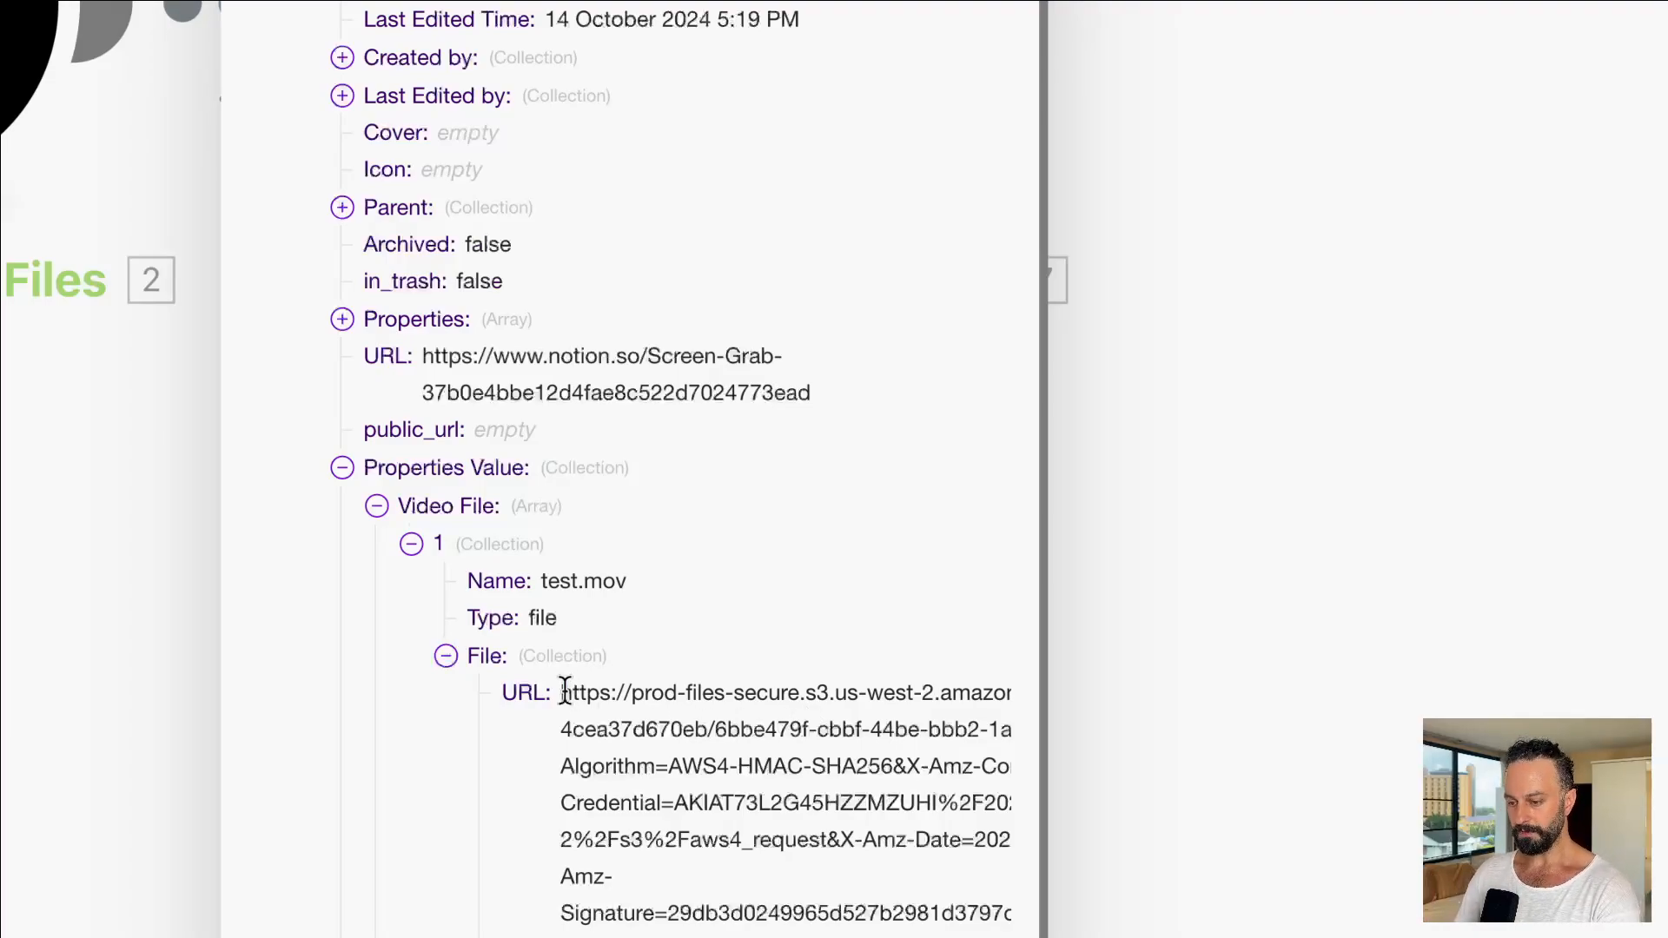
{"action": "mouse_move", "coordinate": [563, 692]}
{"action": "left_mouse_down"}
{"action": "mouse_move", "coordinate": [640, 763]}
{"action": "mouse_move", "coordinate": [565, 908]}
{"action": "mouse_move", "coordinate": [855, 912]}
{"action": "left_mouse_up"}
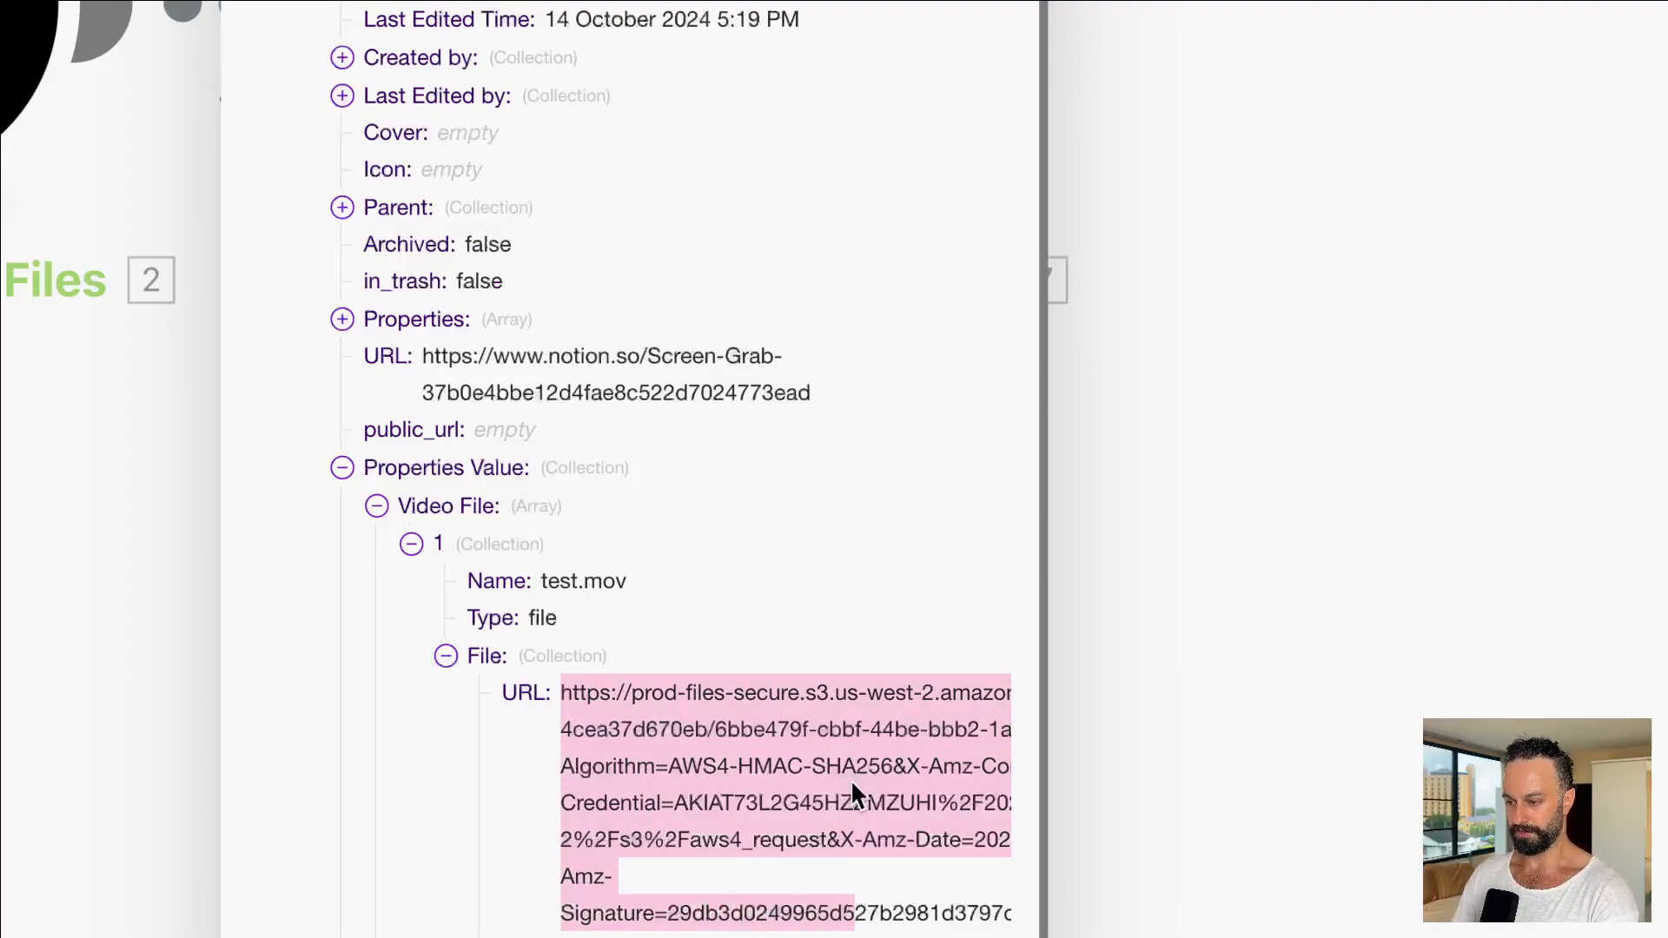
{"action": "scroll", "coordinate": [851, 786], "scroll_direction": "down", "scroll_amount": 5}
{"action": "left_click", "coordinate": [917, 556]}
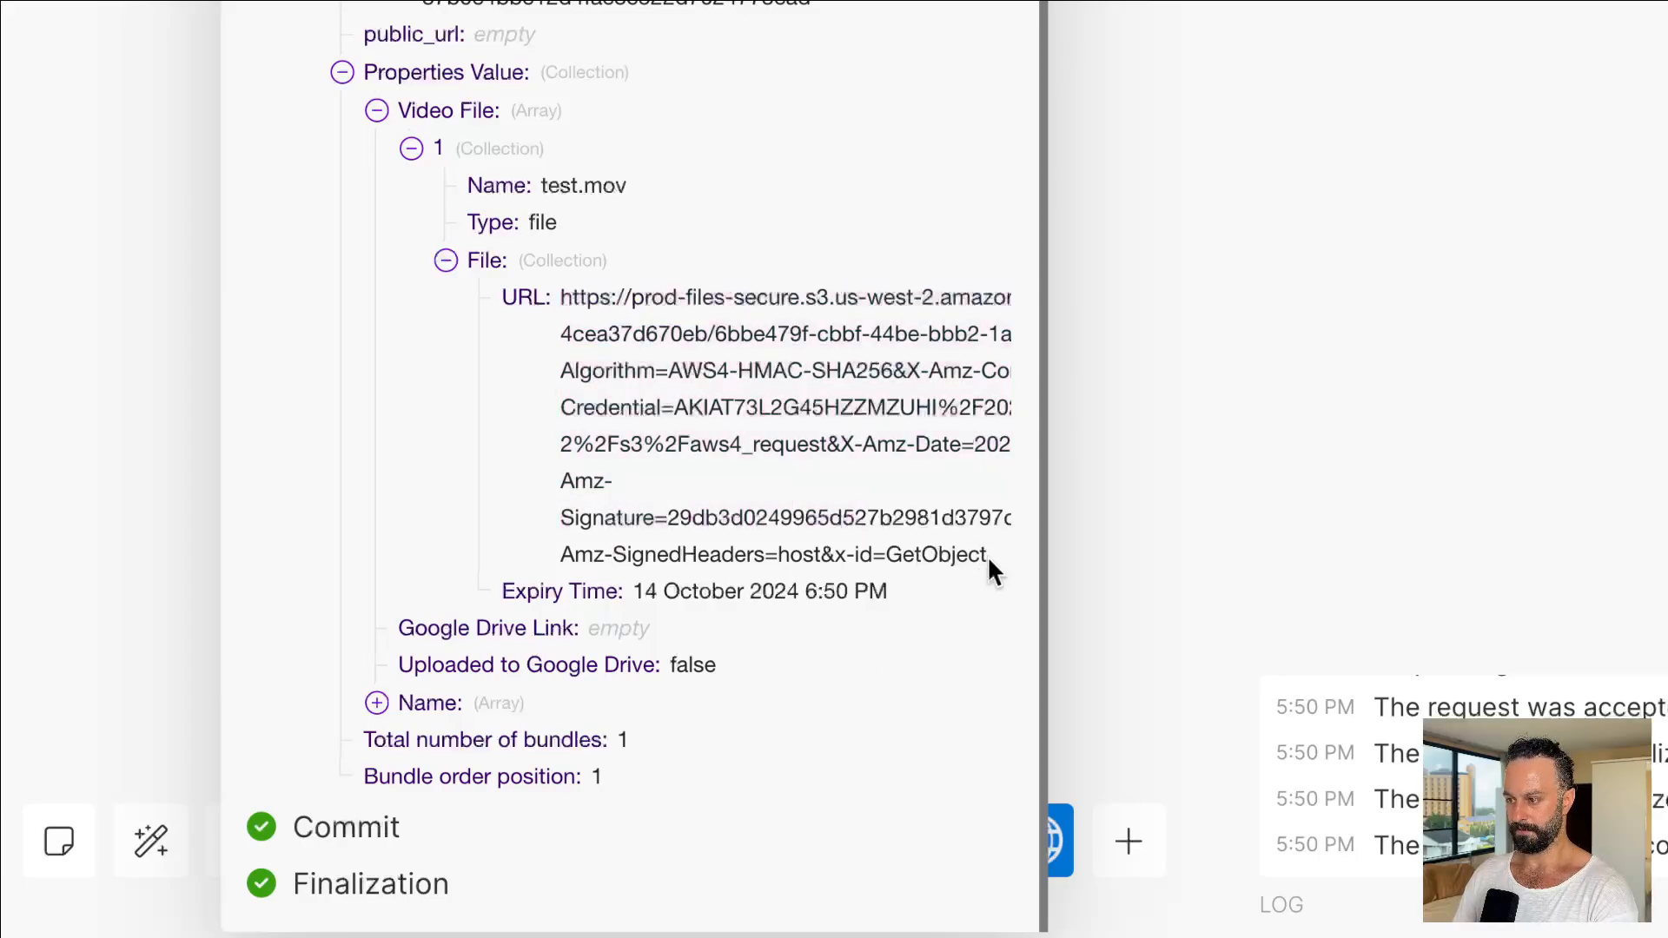
{"action": "left_click_drag", "start_coordinate": [988, 560], "coordinate": [565, 310]}
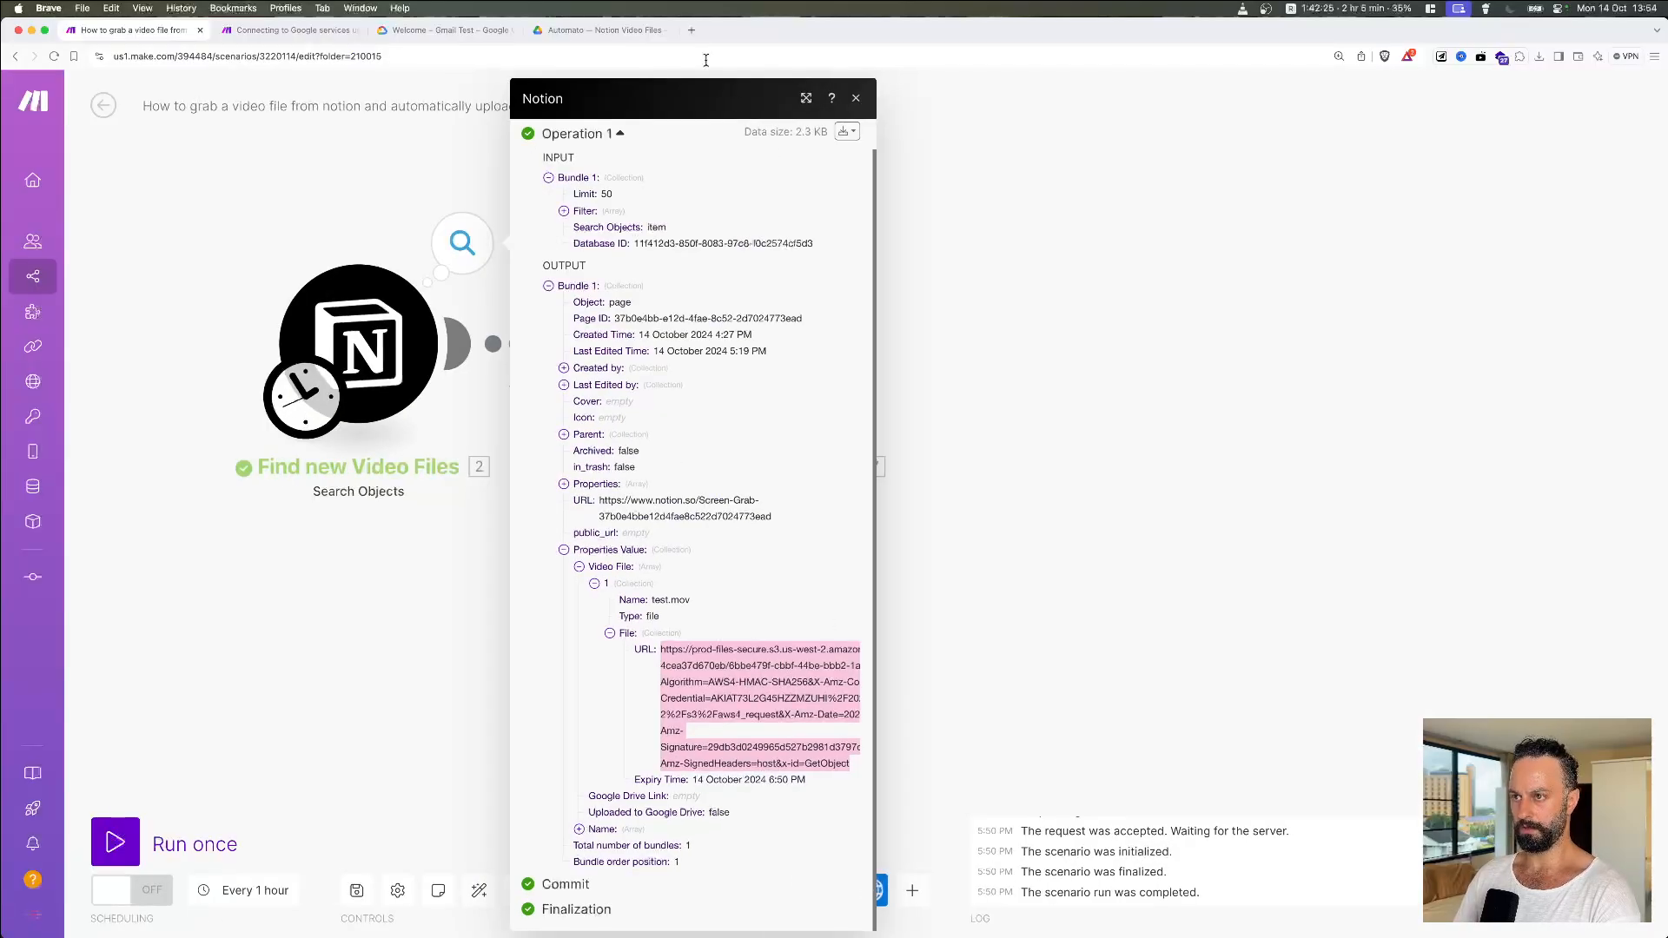
{"action": "left_click", "coordinate": [690, 31]}
{"action": "key", "text": "super+v"}
{"action": "key", "text": "Return"}
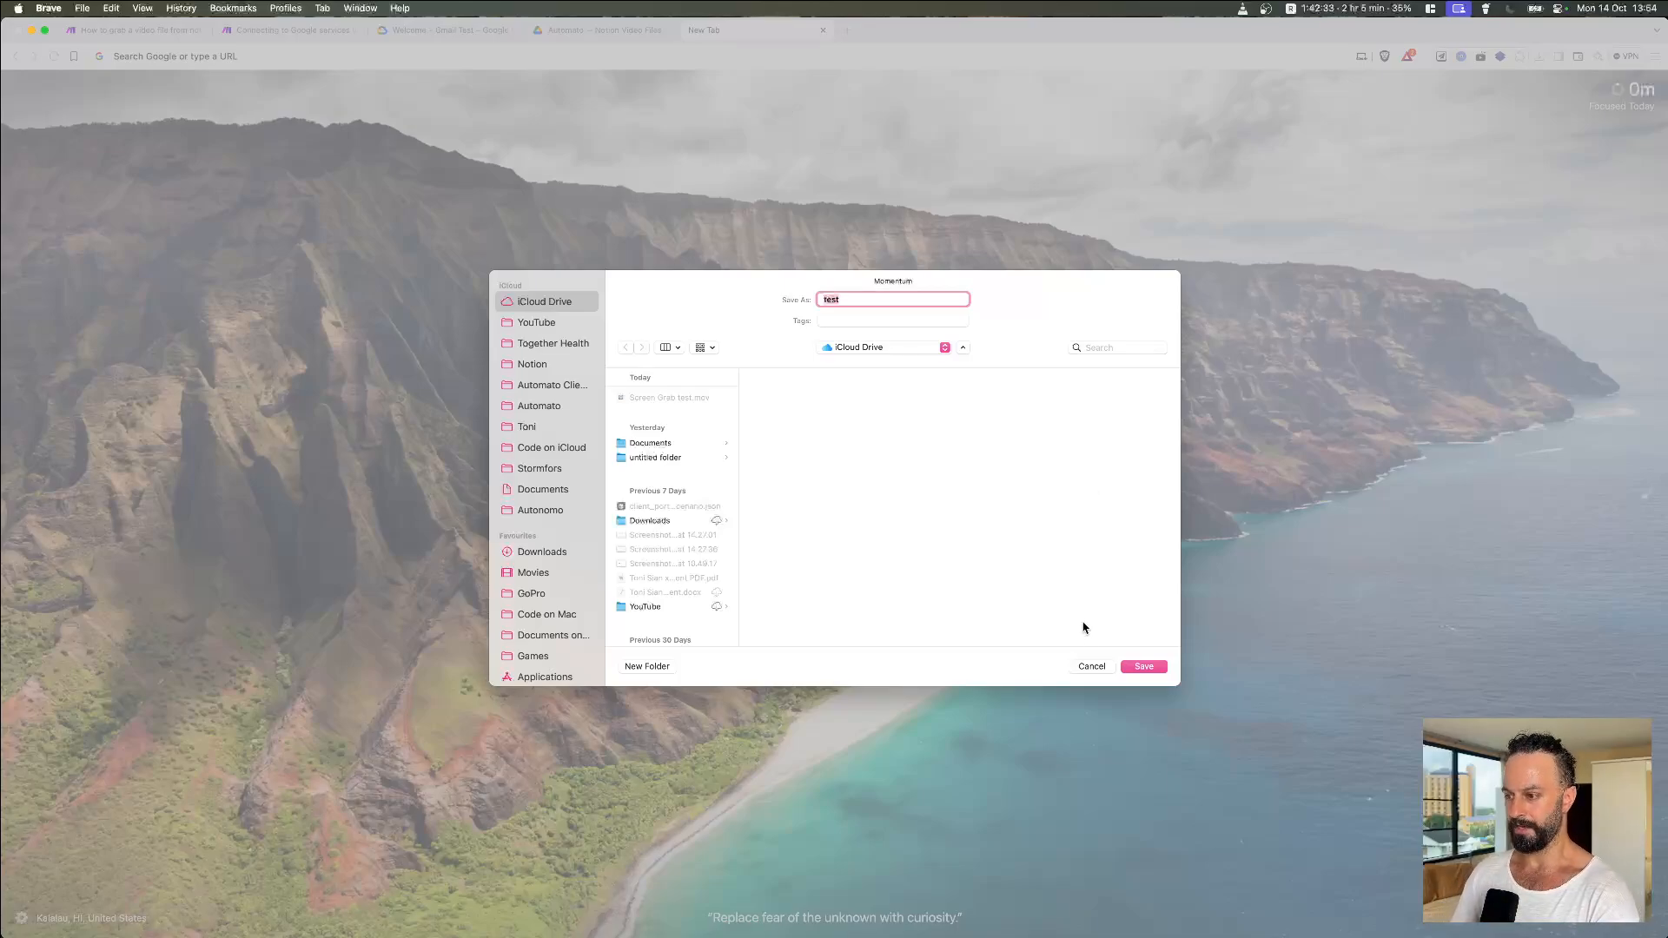
{"action": "left_click", "coordinate": [1091, 666]}
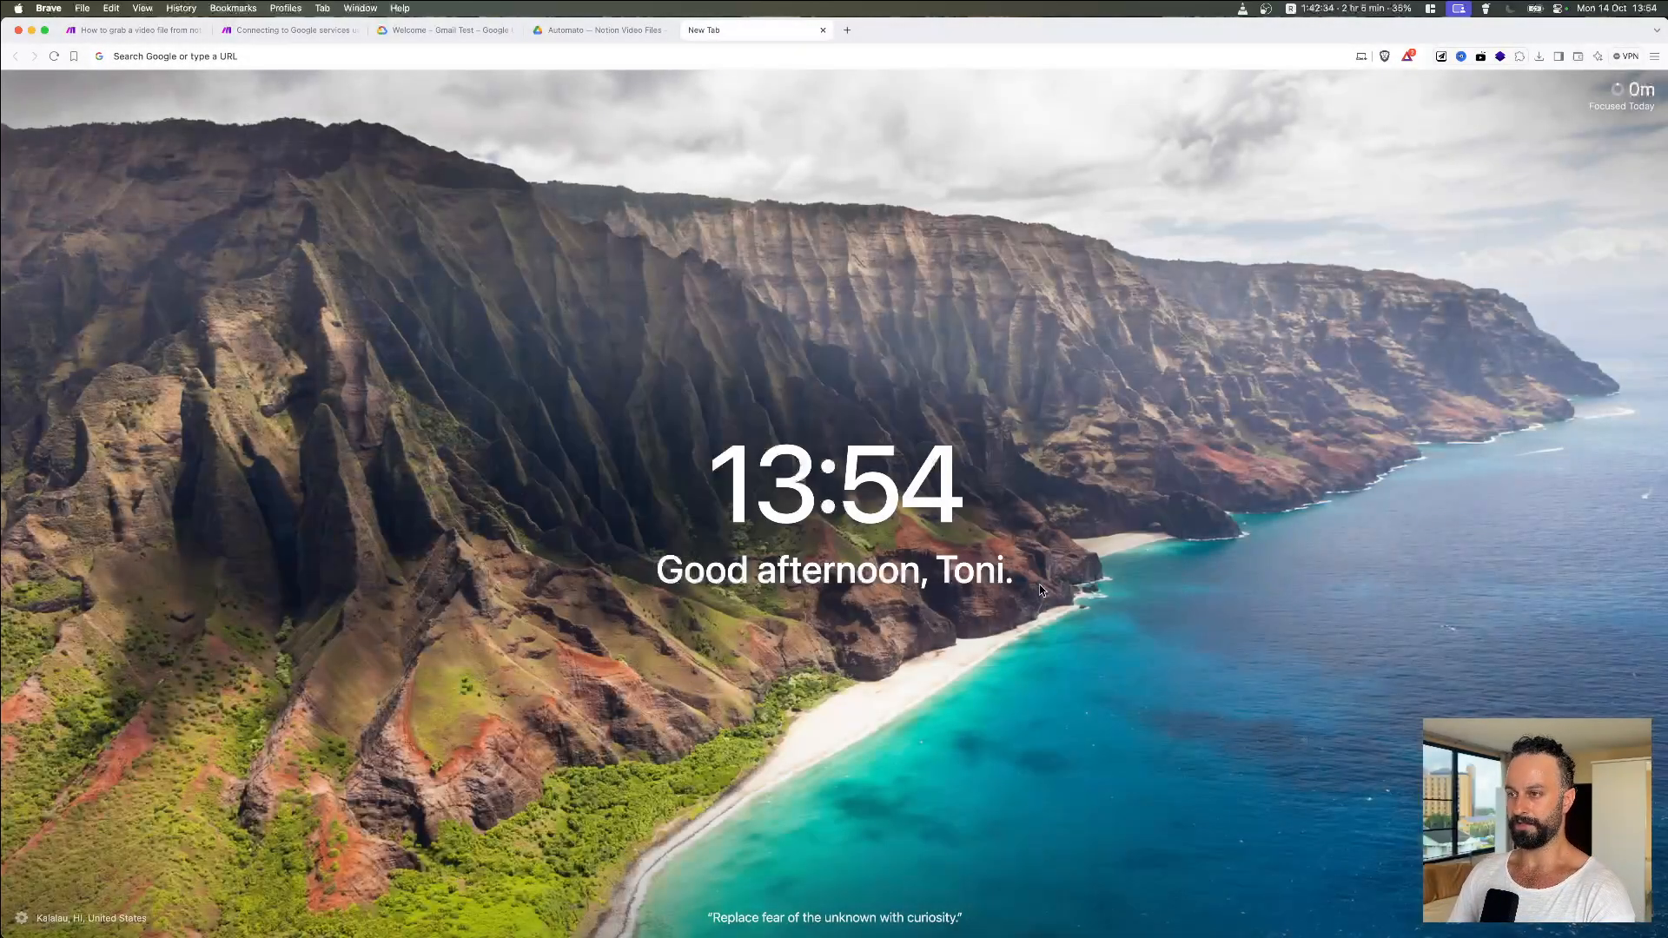
{"action": "left_click", "coordinate": [820, 30]}
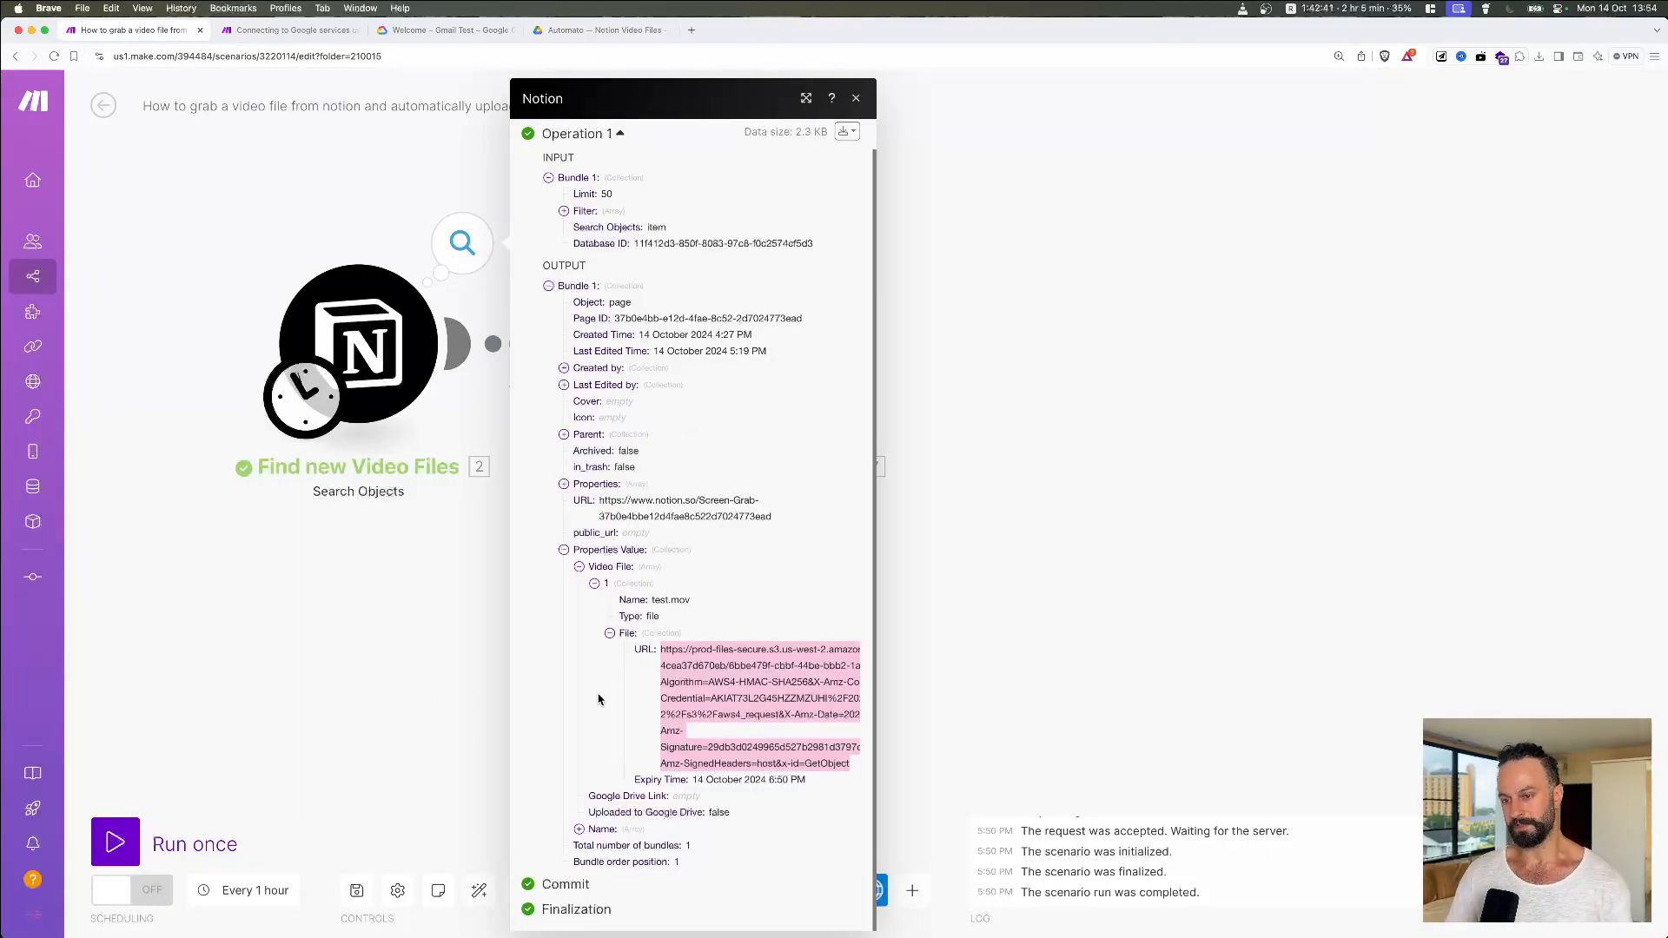
{"action": "left_click", "coordinate": [389, 688]}
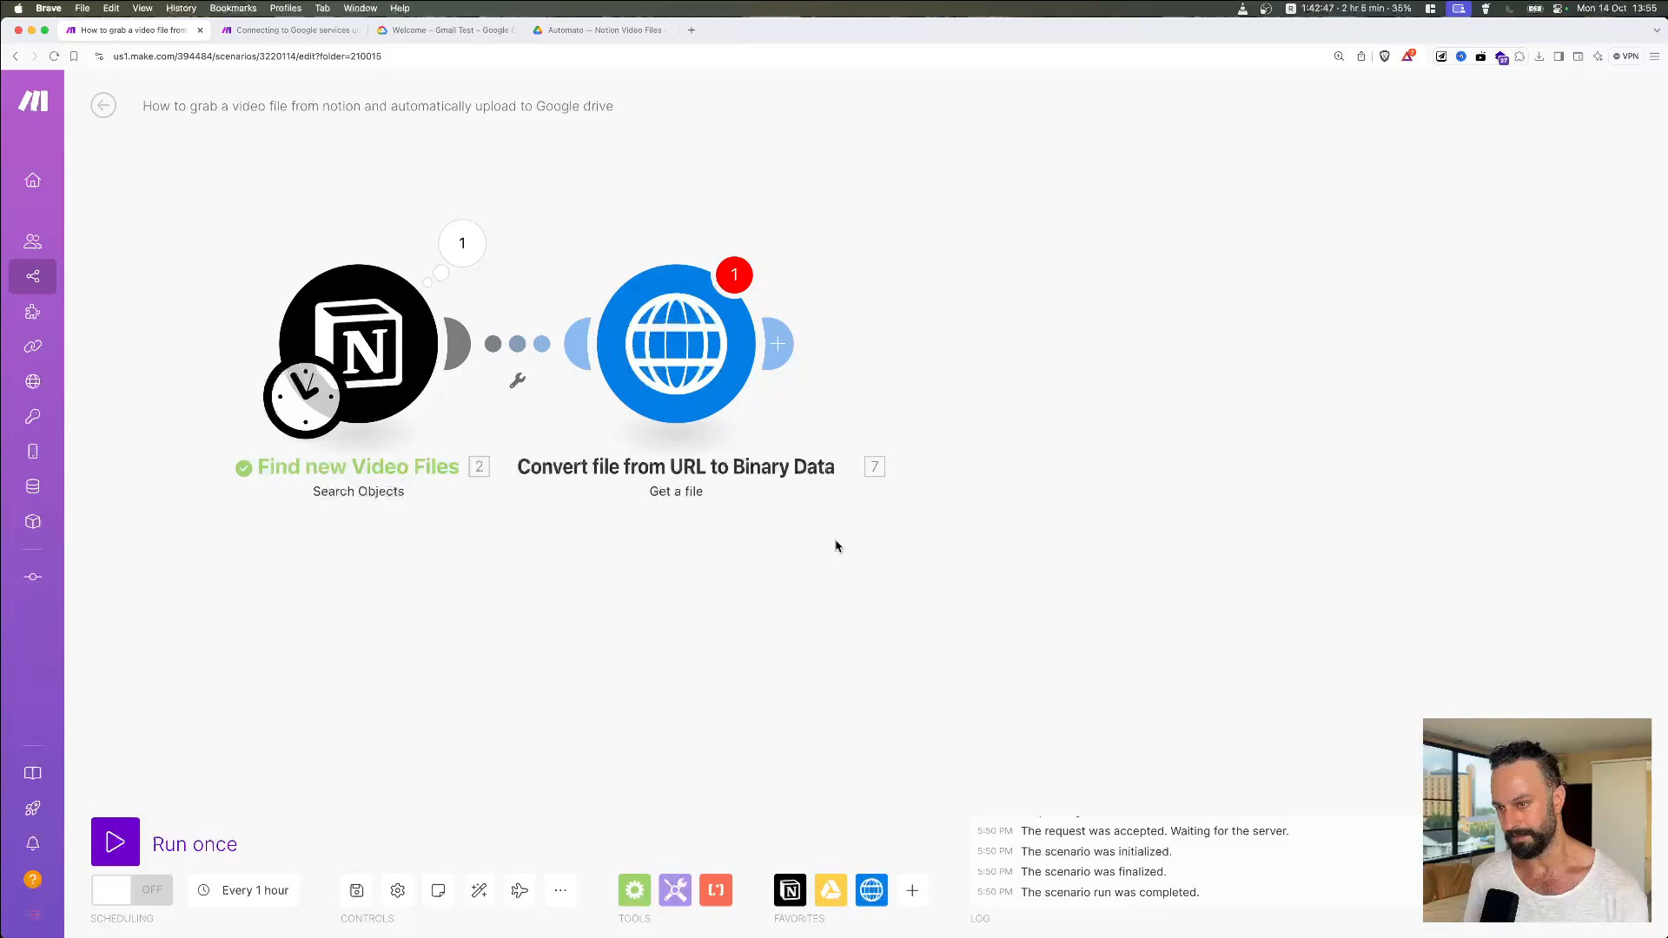
Step: Map the HTTP module's URL to Notion's Video File[] > File > URL and save the settings
{"action": "left_click", "coordinate": [658, 380]}
{"action": "left_click", "coordinate": [951, 356]}
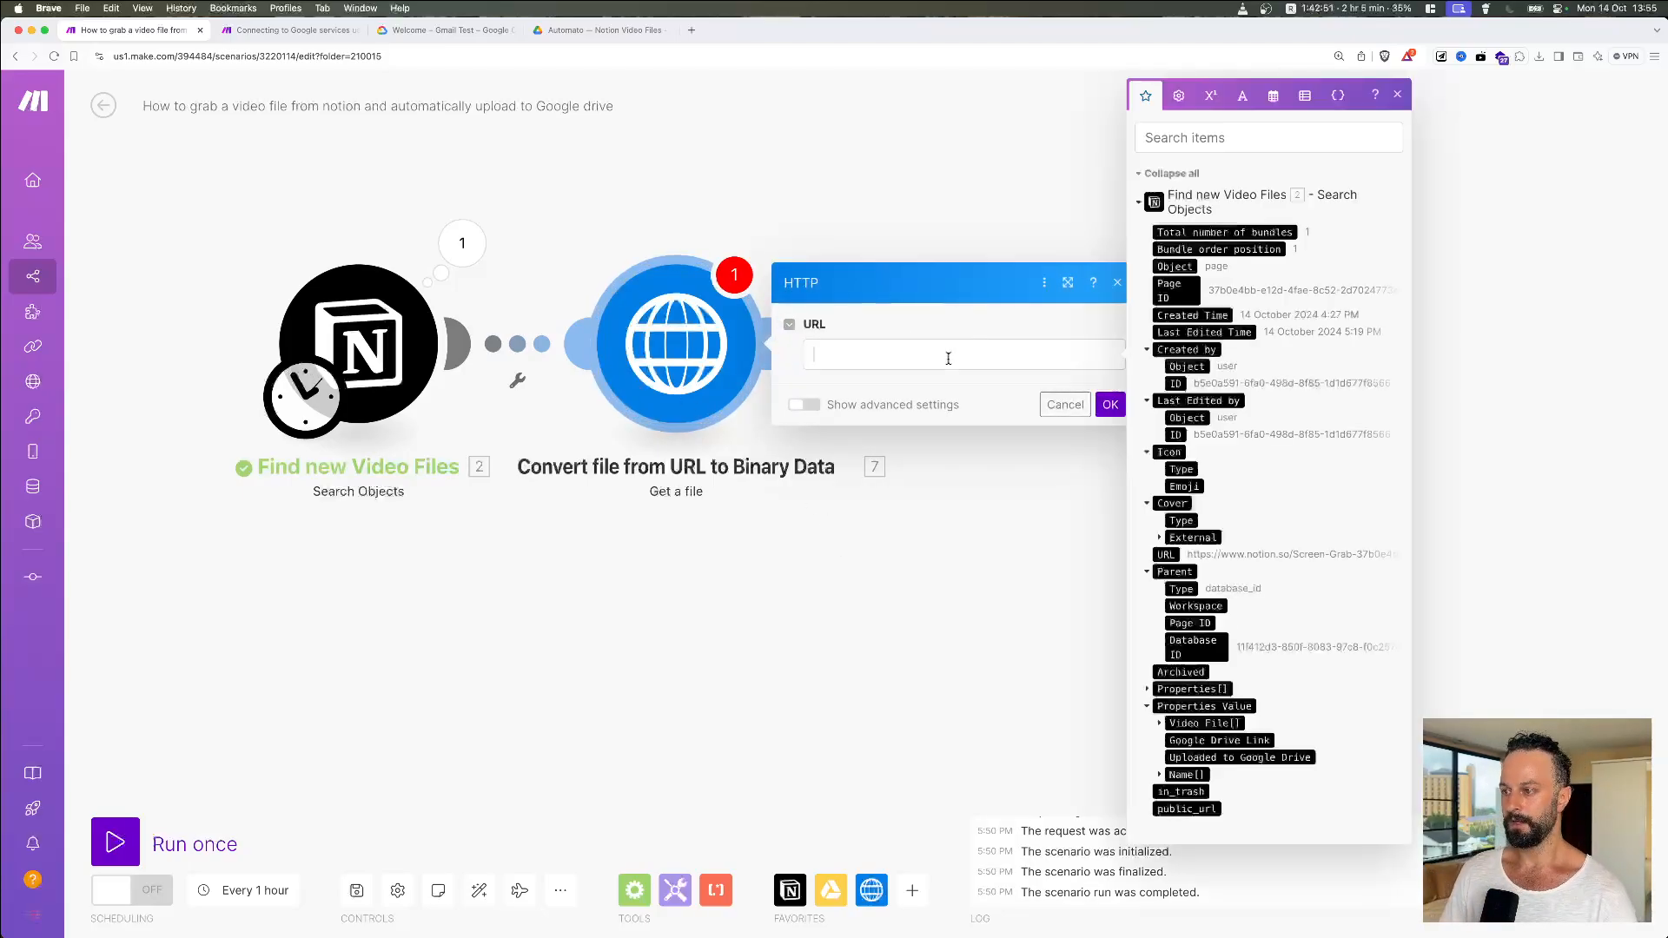
{"action": "left_click", "coordinate": [1160, 723]}
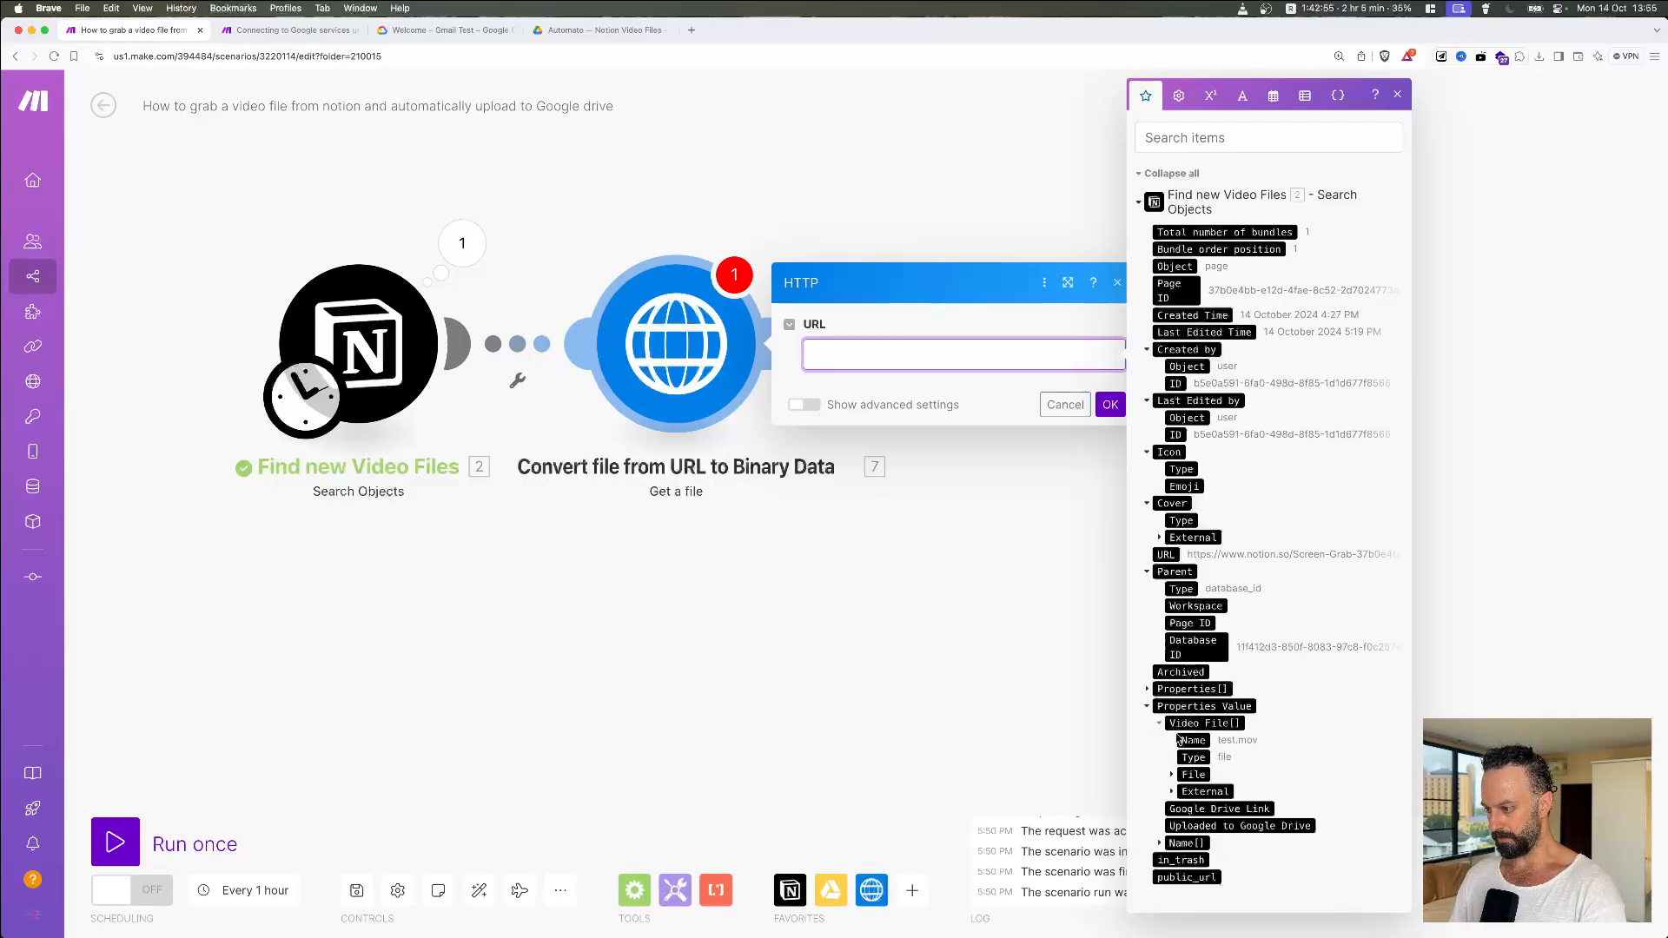
{"action": "left_click", "coordinate": [1170, 776]}
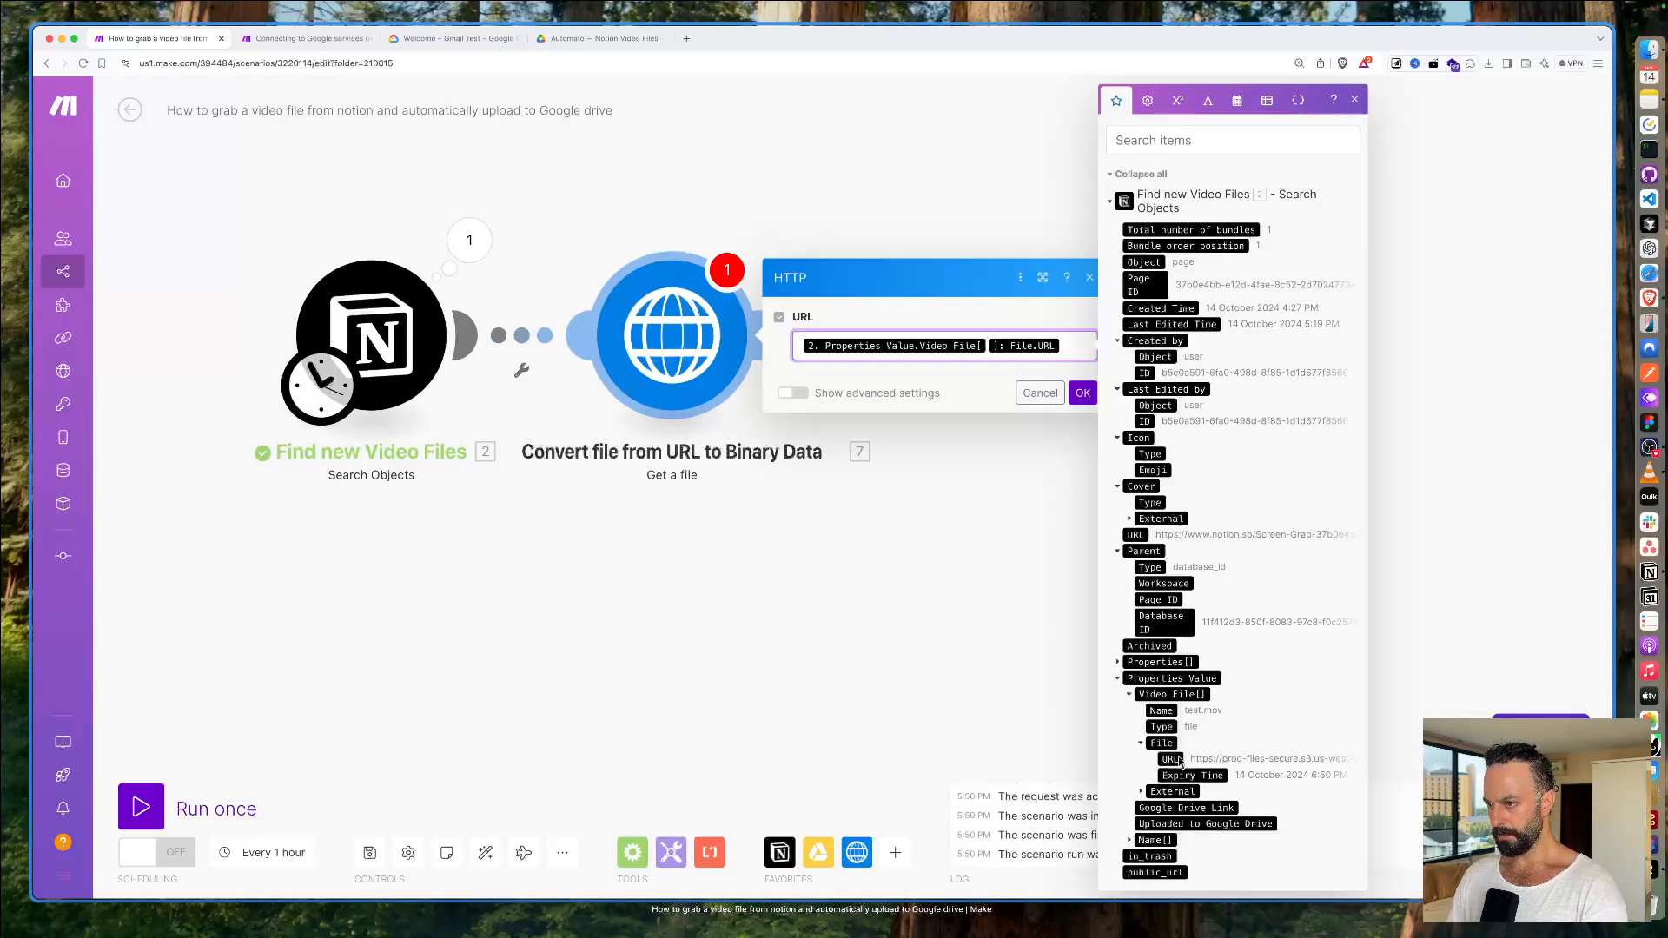
{"action": "left_click", "coordinate": [1082, 392]}
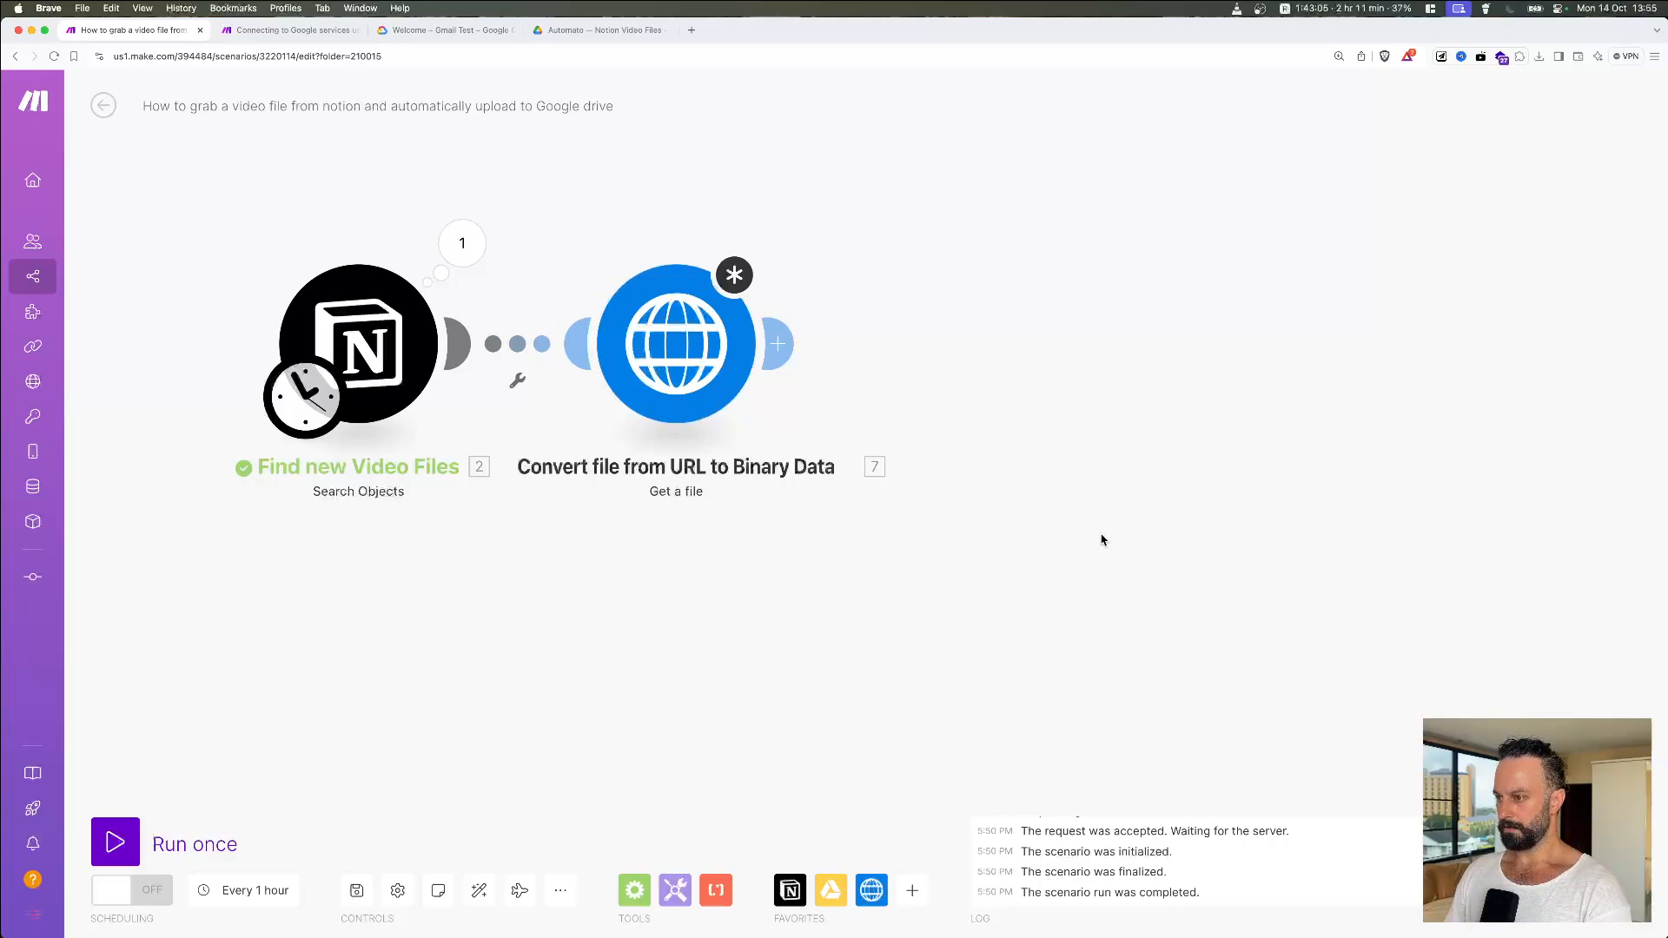
{"action": "left_click", "coordinate": [699, 365]}
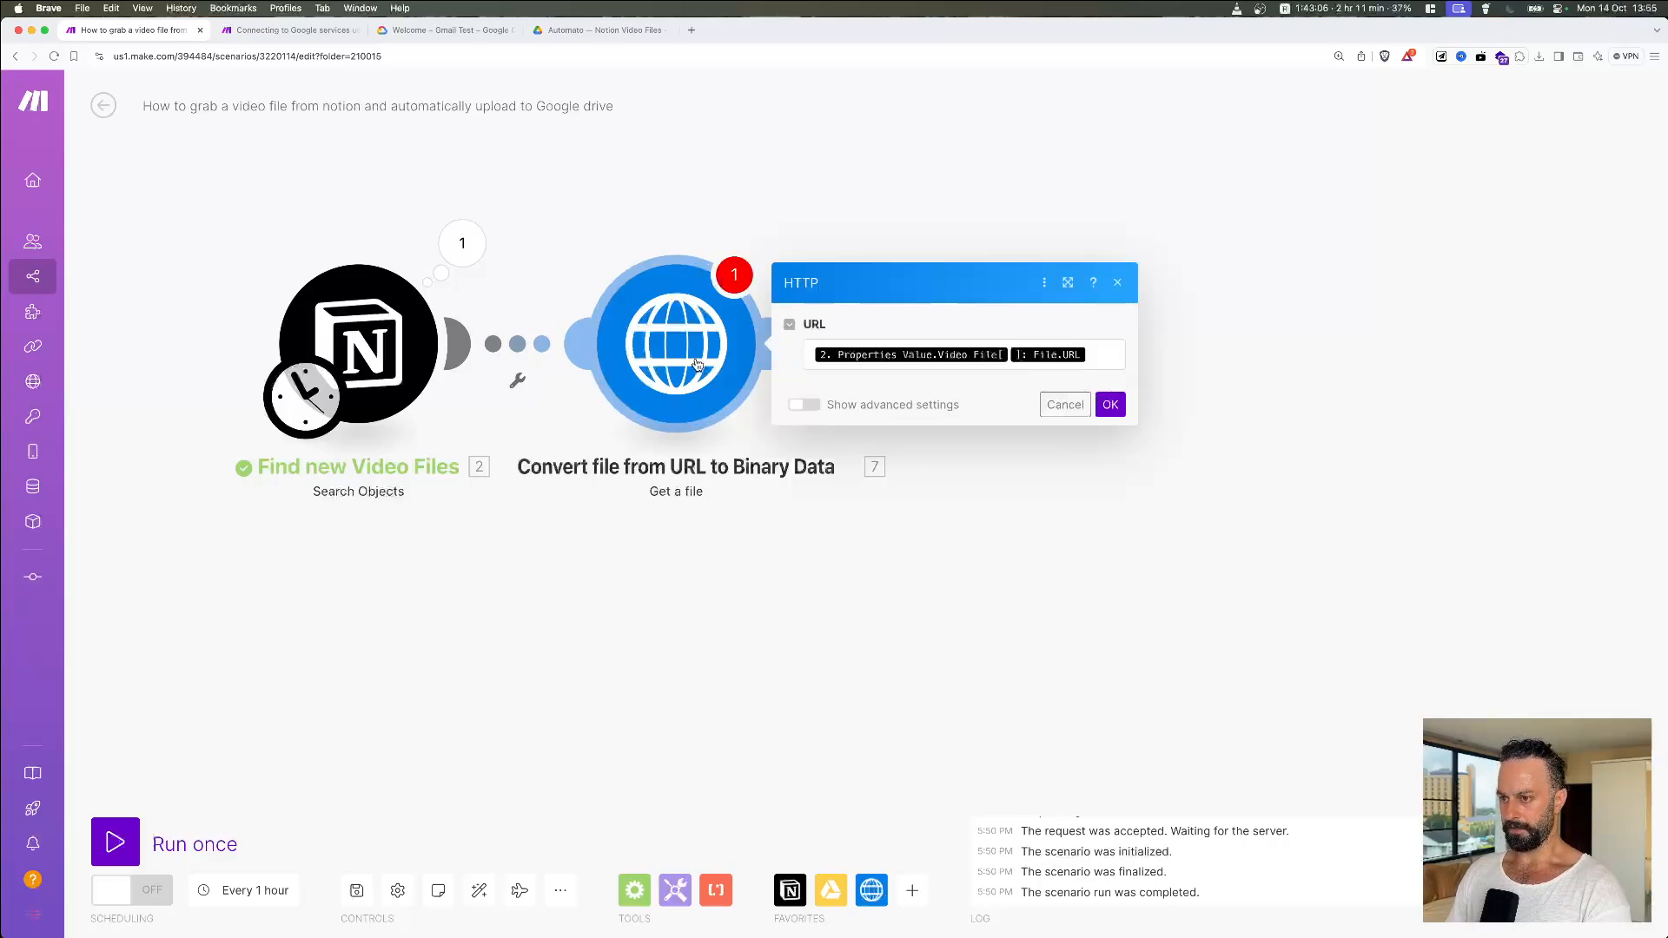
{"action": "left_click", "coordinate": [1110, 404]}
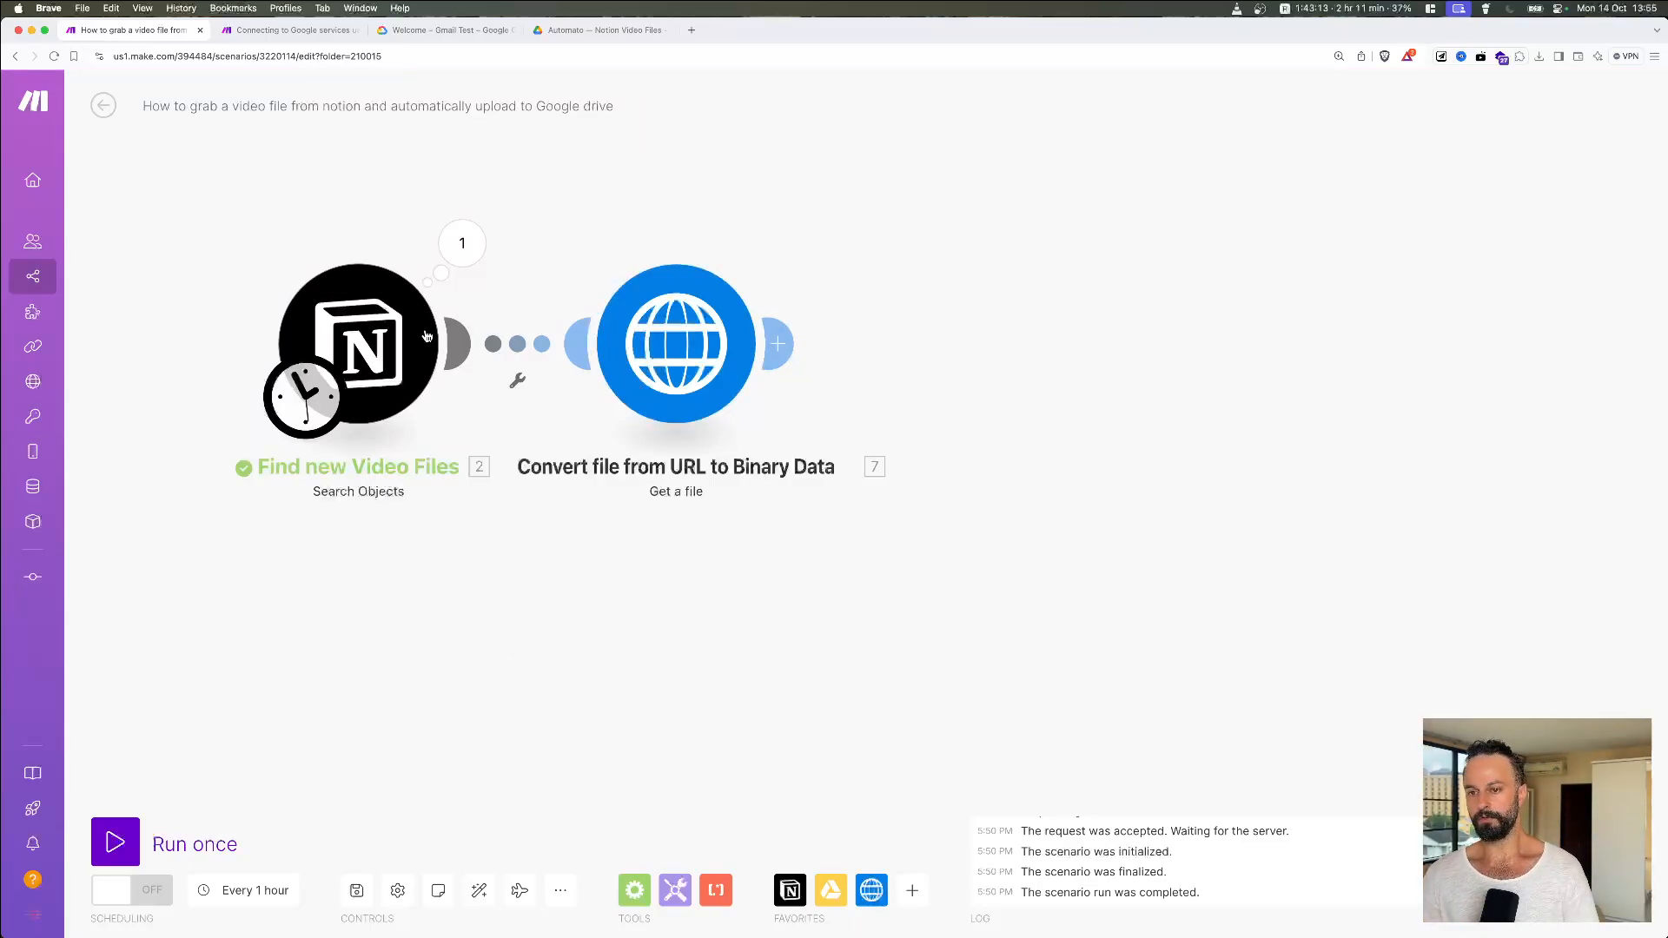
Step: Untick Uploaded to Google Drive on Notion's Screen Grab entry and empty its Google Drive Link
{"action": "key", "text": "super+Tab"}
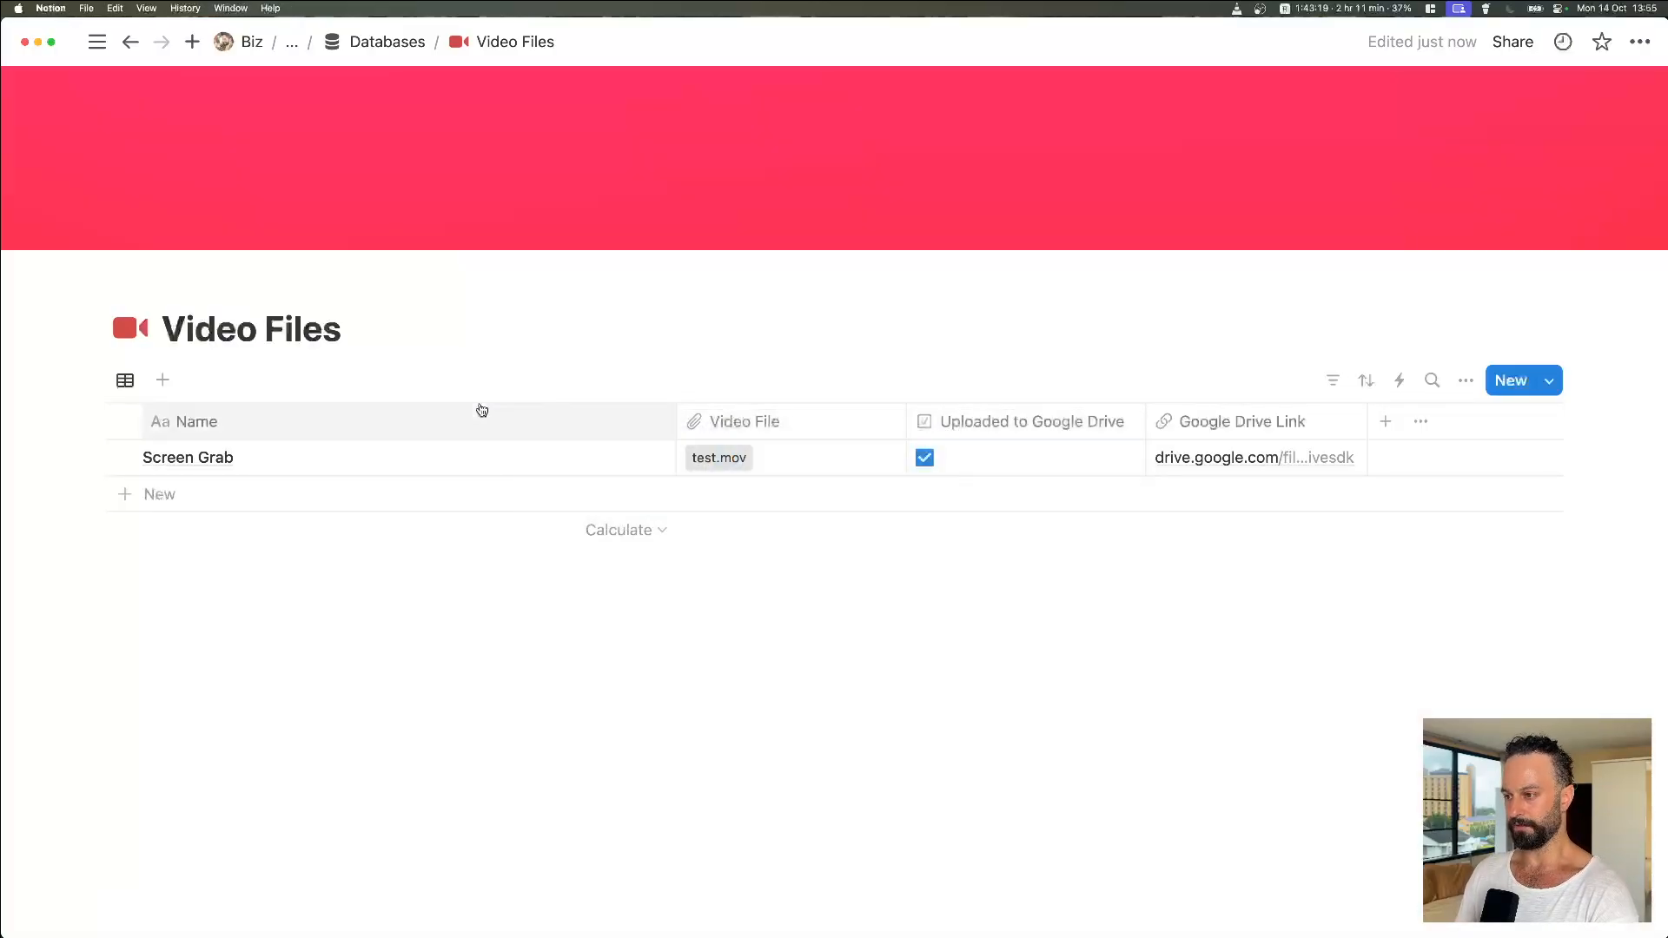
{"action": "left_click", "coordinate": [922, 456]}
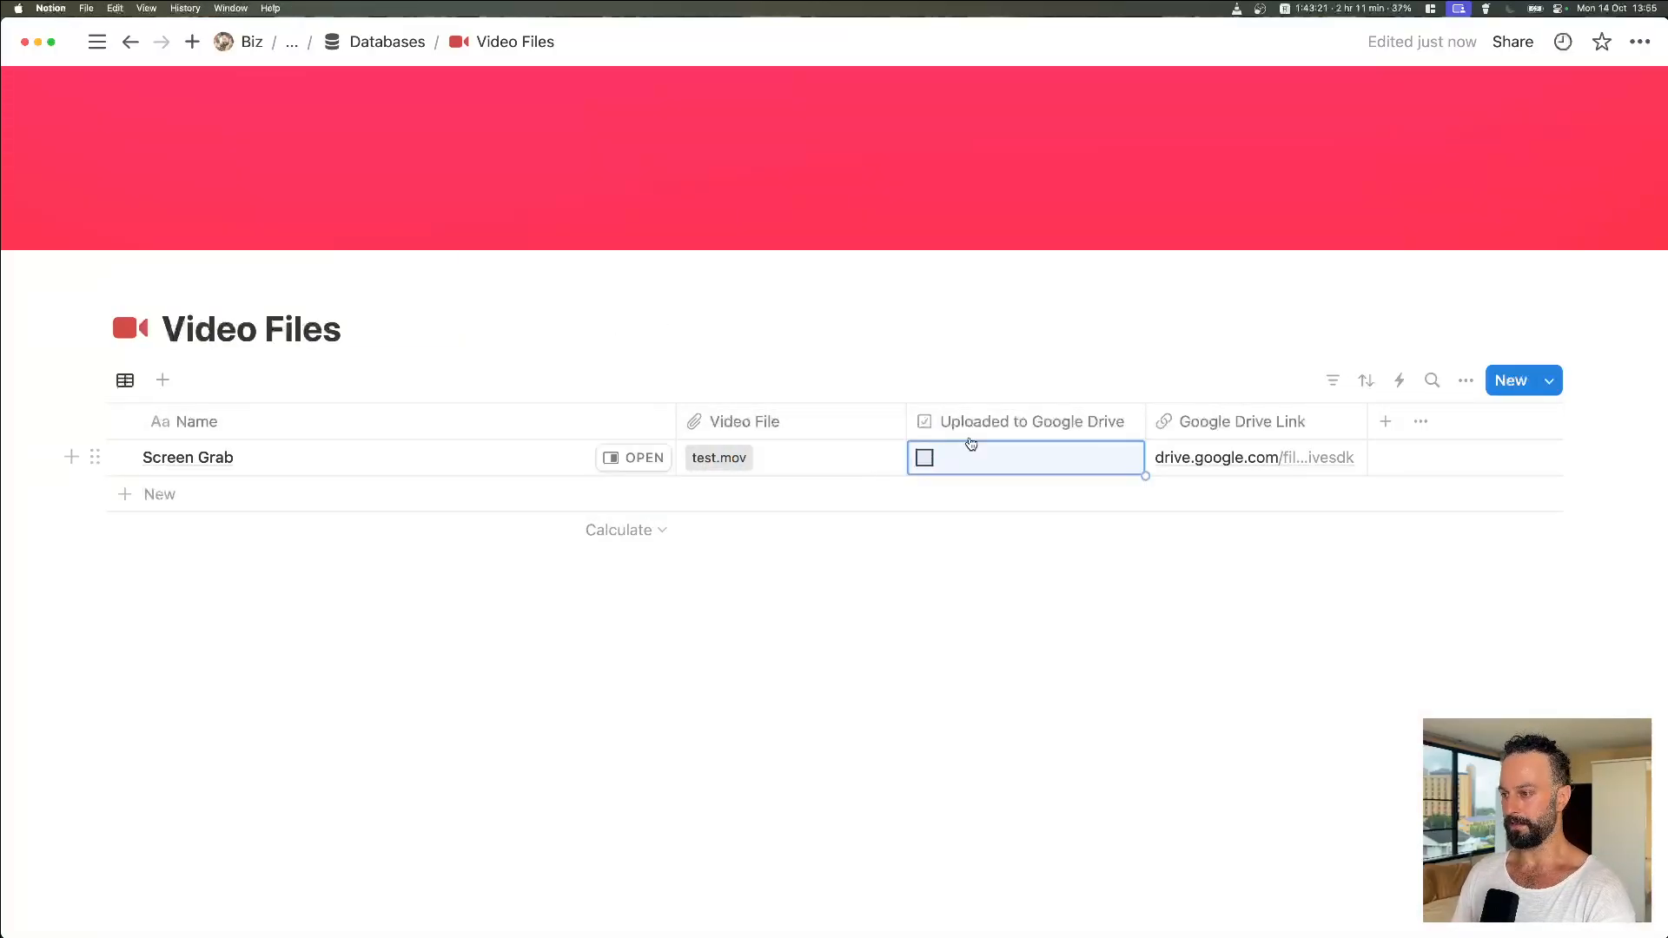
{"action": "left_click", "coordinate": [634, 457]}
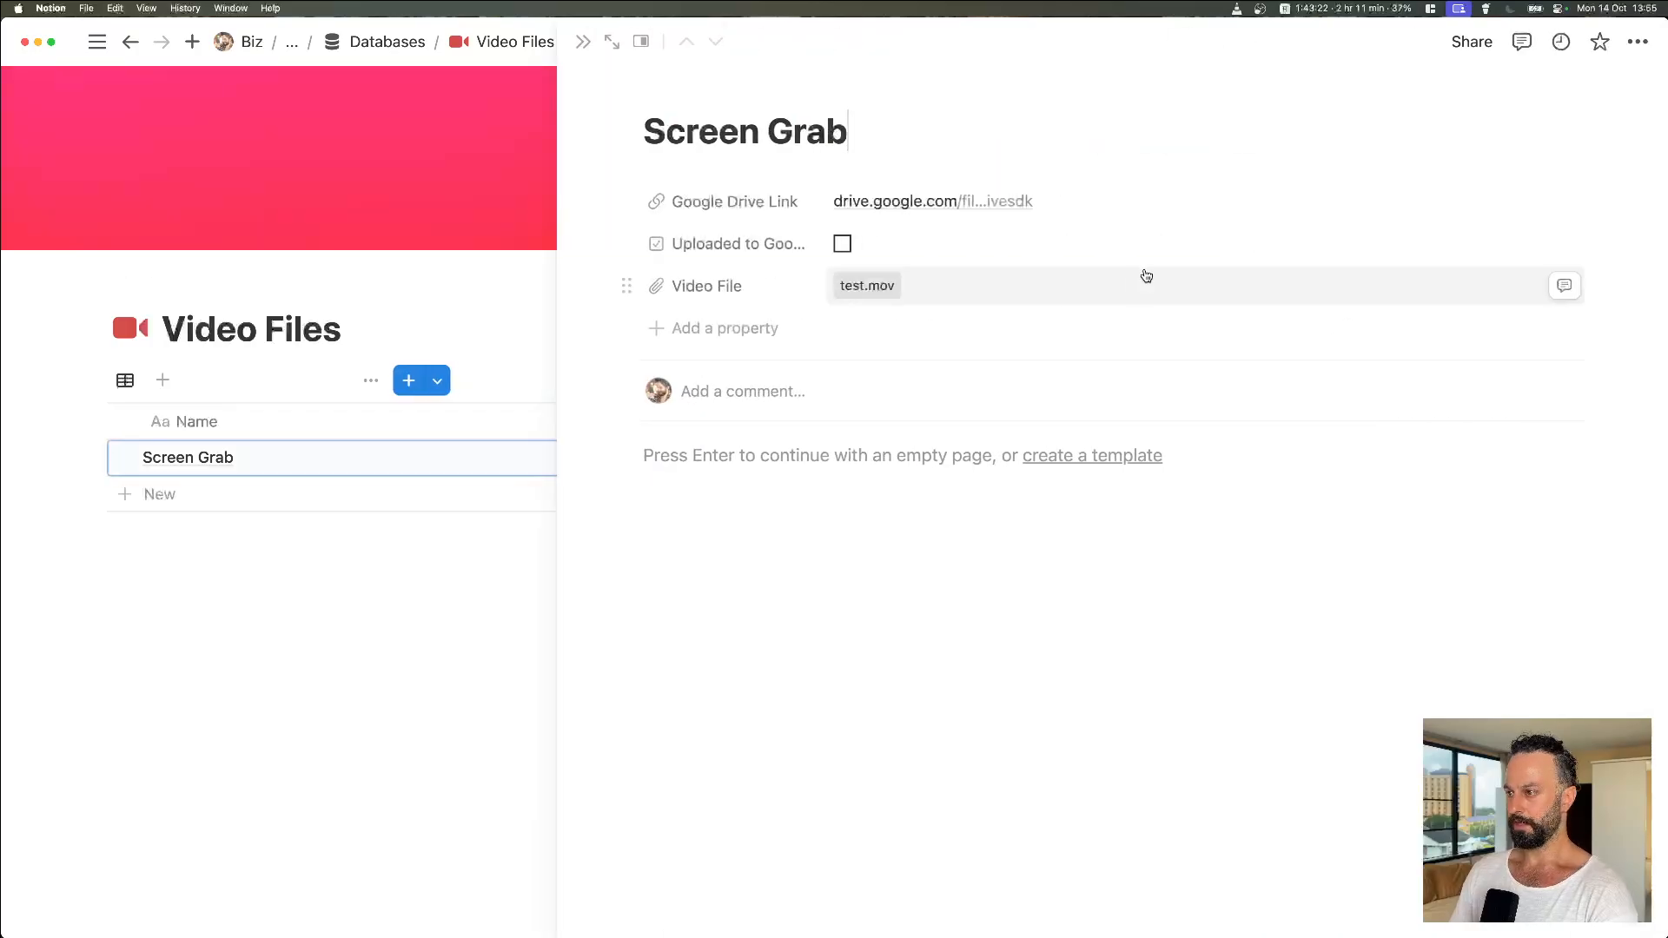
{"action": "left_click", "coordinate": [1087, 207]}
{"action": "key", "text": "super+a"}
{"action": "key", "text": "BackSpace"}
{"action": "left_click", "coordinate": [1076, 566]}
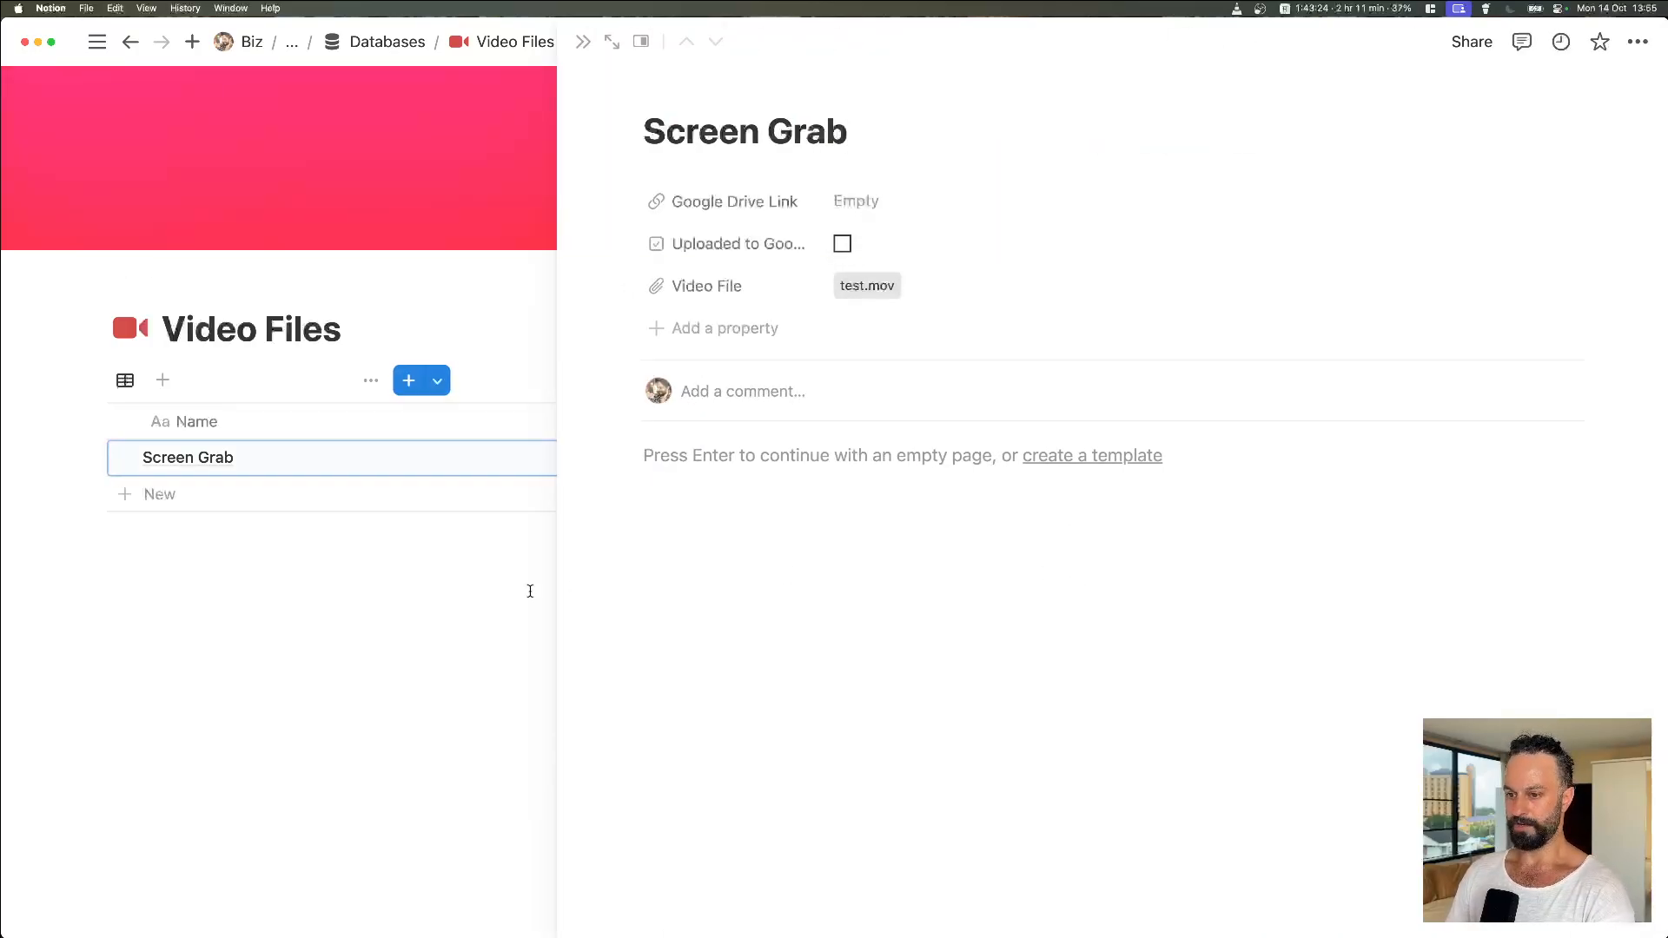
{"action": "left_click", "coordinate": [465, 632]}
{"action": "key", "text": "super+Tab"}
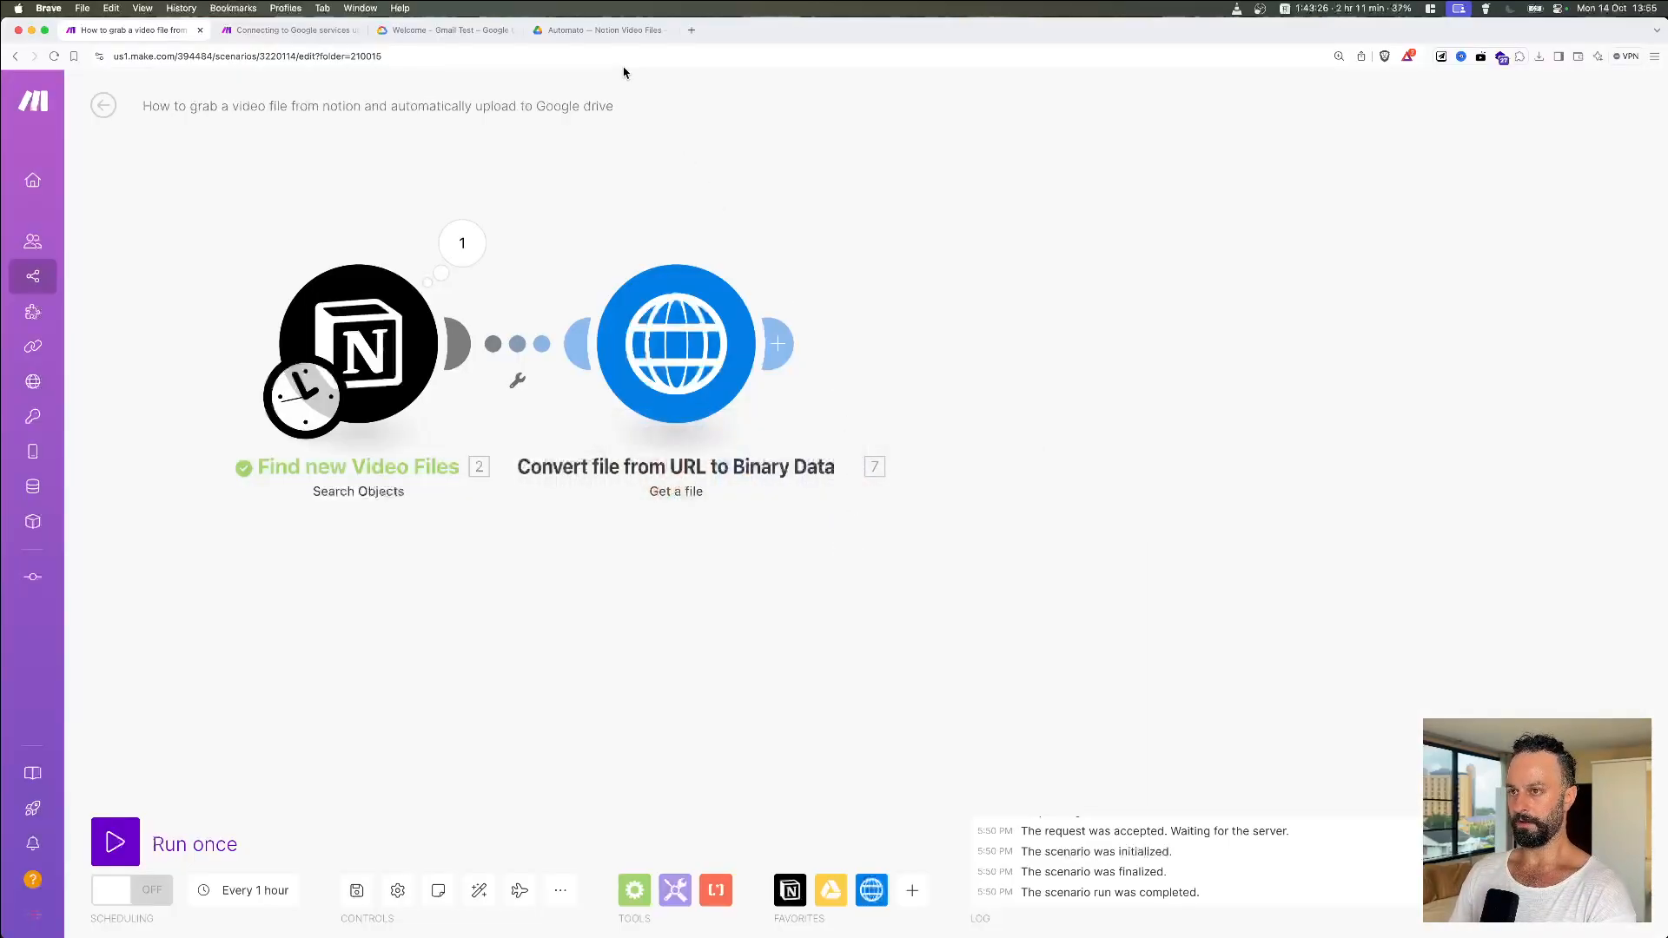
{"action": "left_click", "coordinate": [606, 29]}
Step: Move Screen Grab.mov from the Automato — Notion Video Files folder to the bin
{"action": "left_click", "coordinate": [715, 246]}
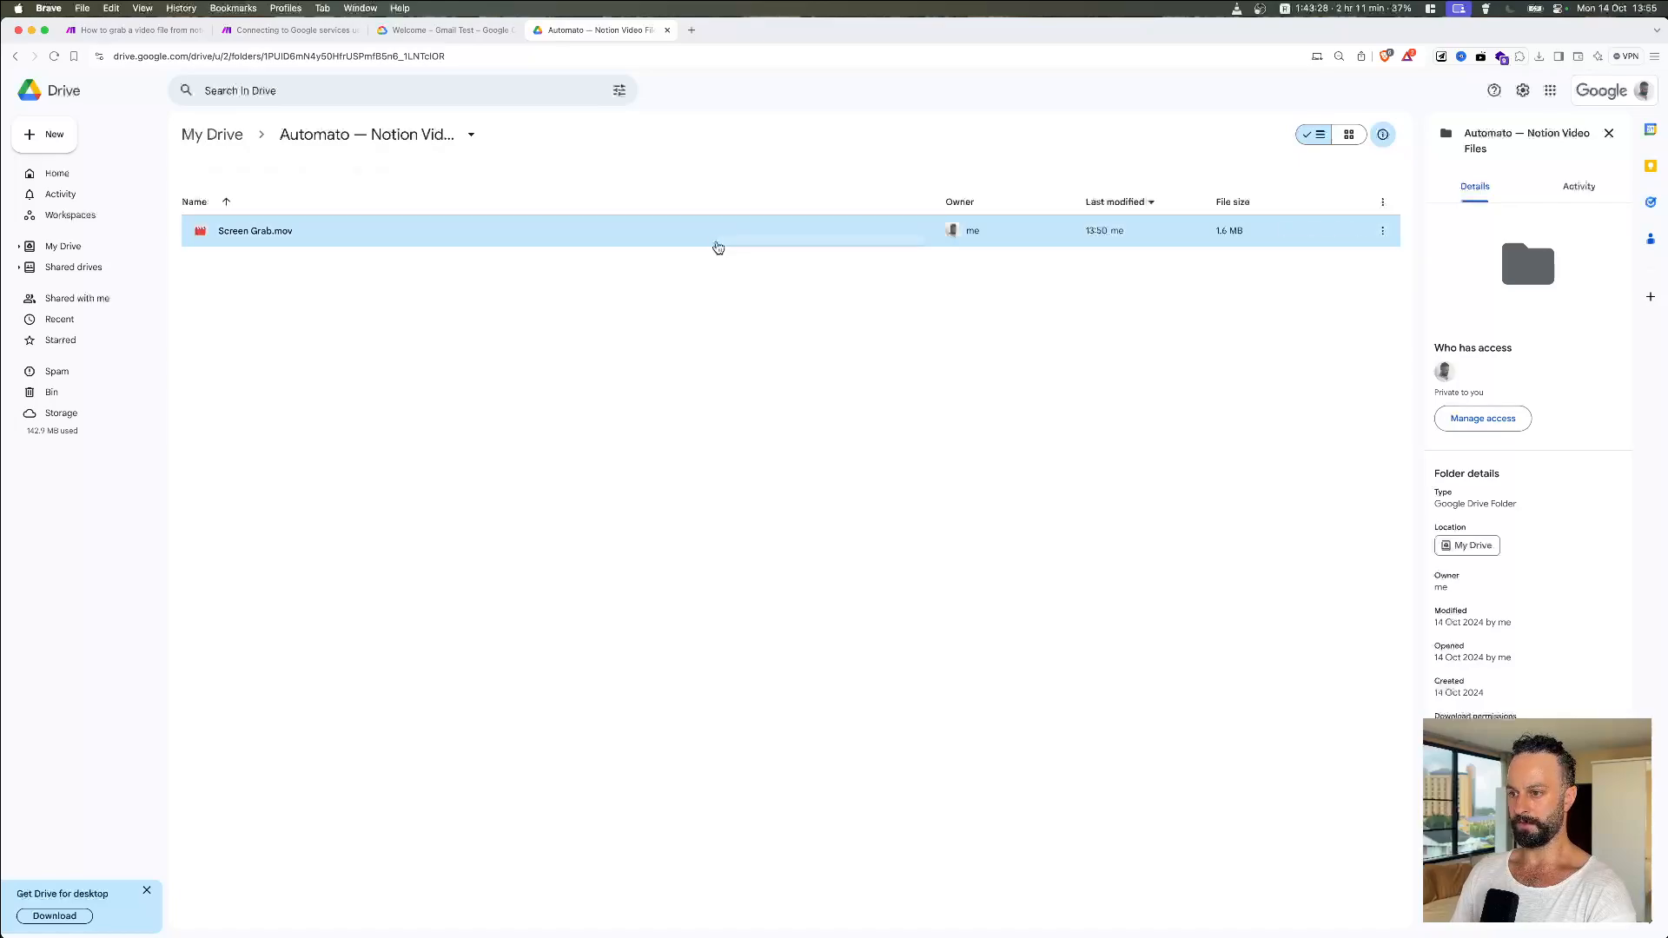
{"action": "right_click", "coordinate": [716, 246]}
{"action": "left_click", "coordinate": [786, 434]}
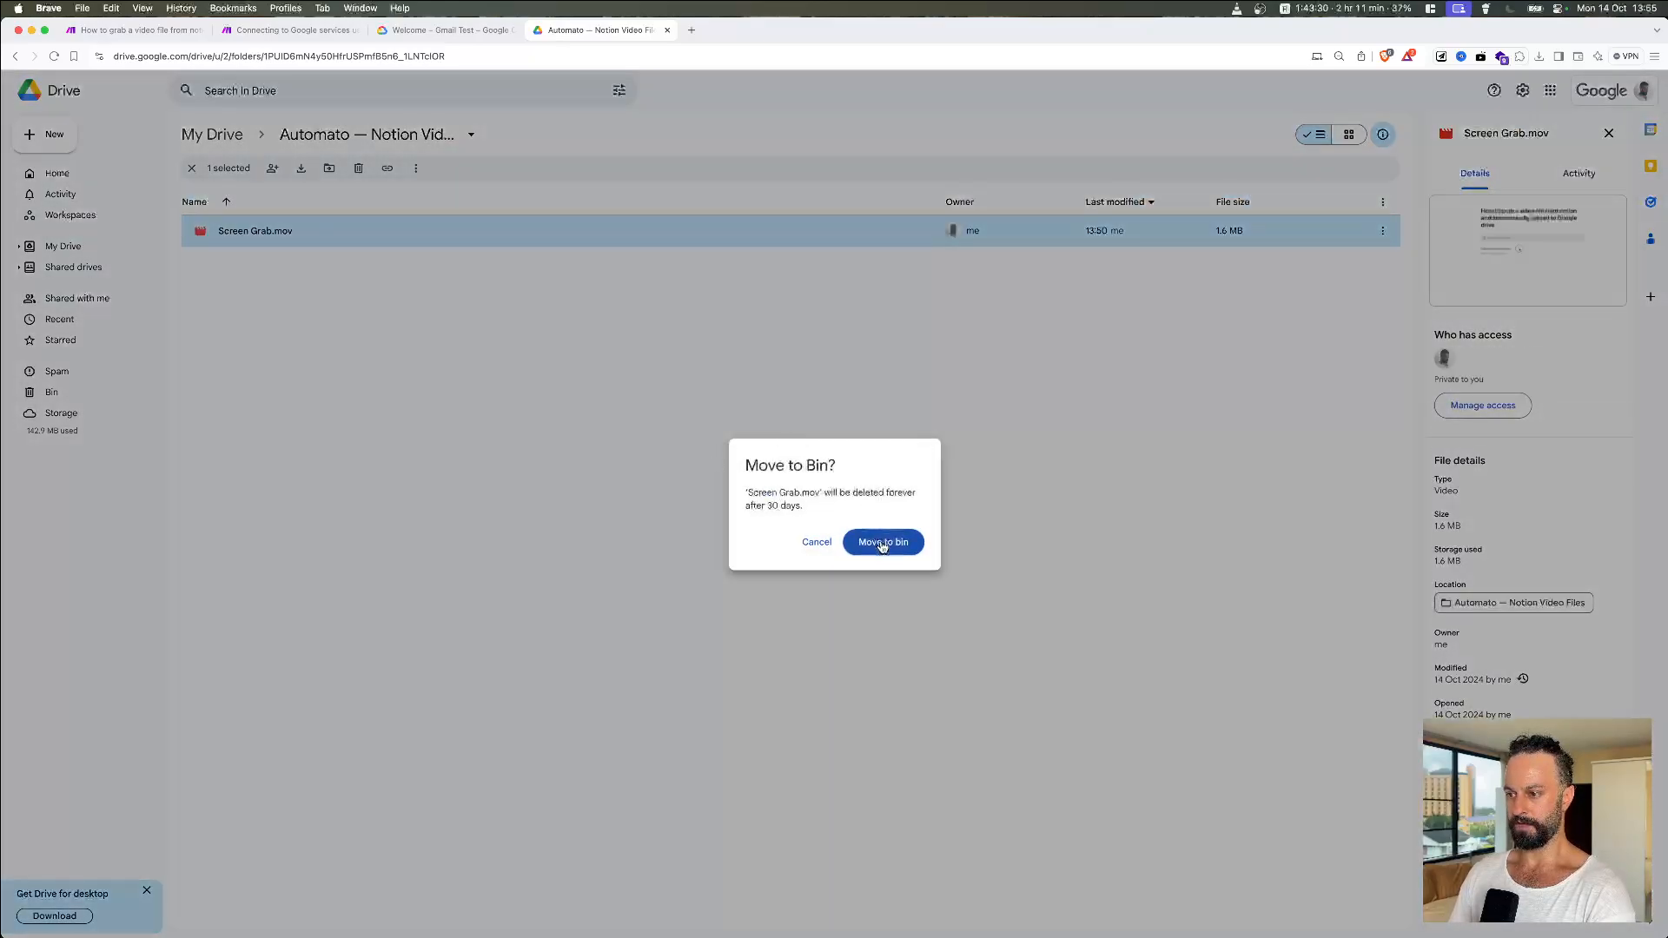
{"action": "left_click", "coordinate": [883, 542]}
Step: Return to the Make scenario and run it once as a test
{"action": "key", "text": "super+Tab"}
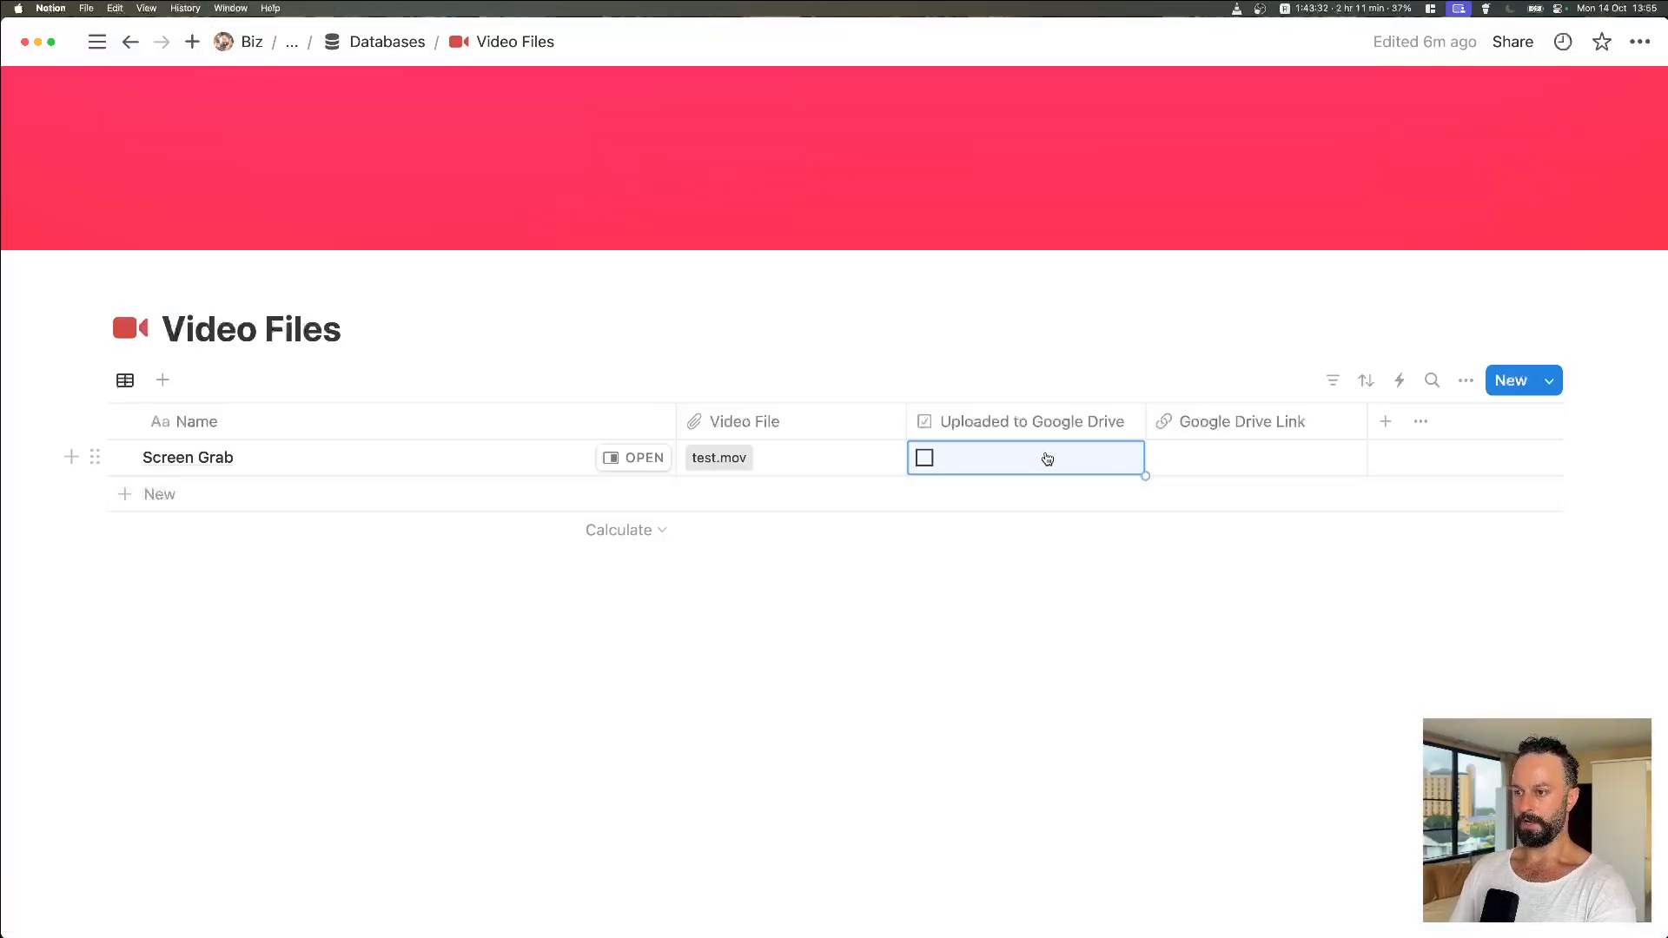
{"action": "key", "text": "super+Tab"}
{"action": "key", "text": "ctrl+Tab"}
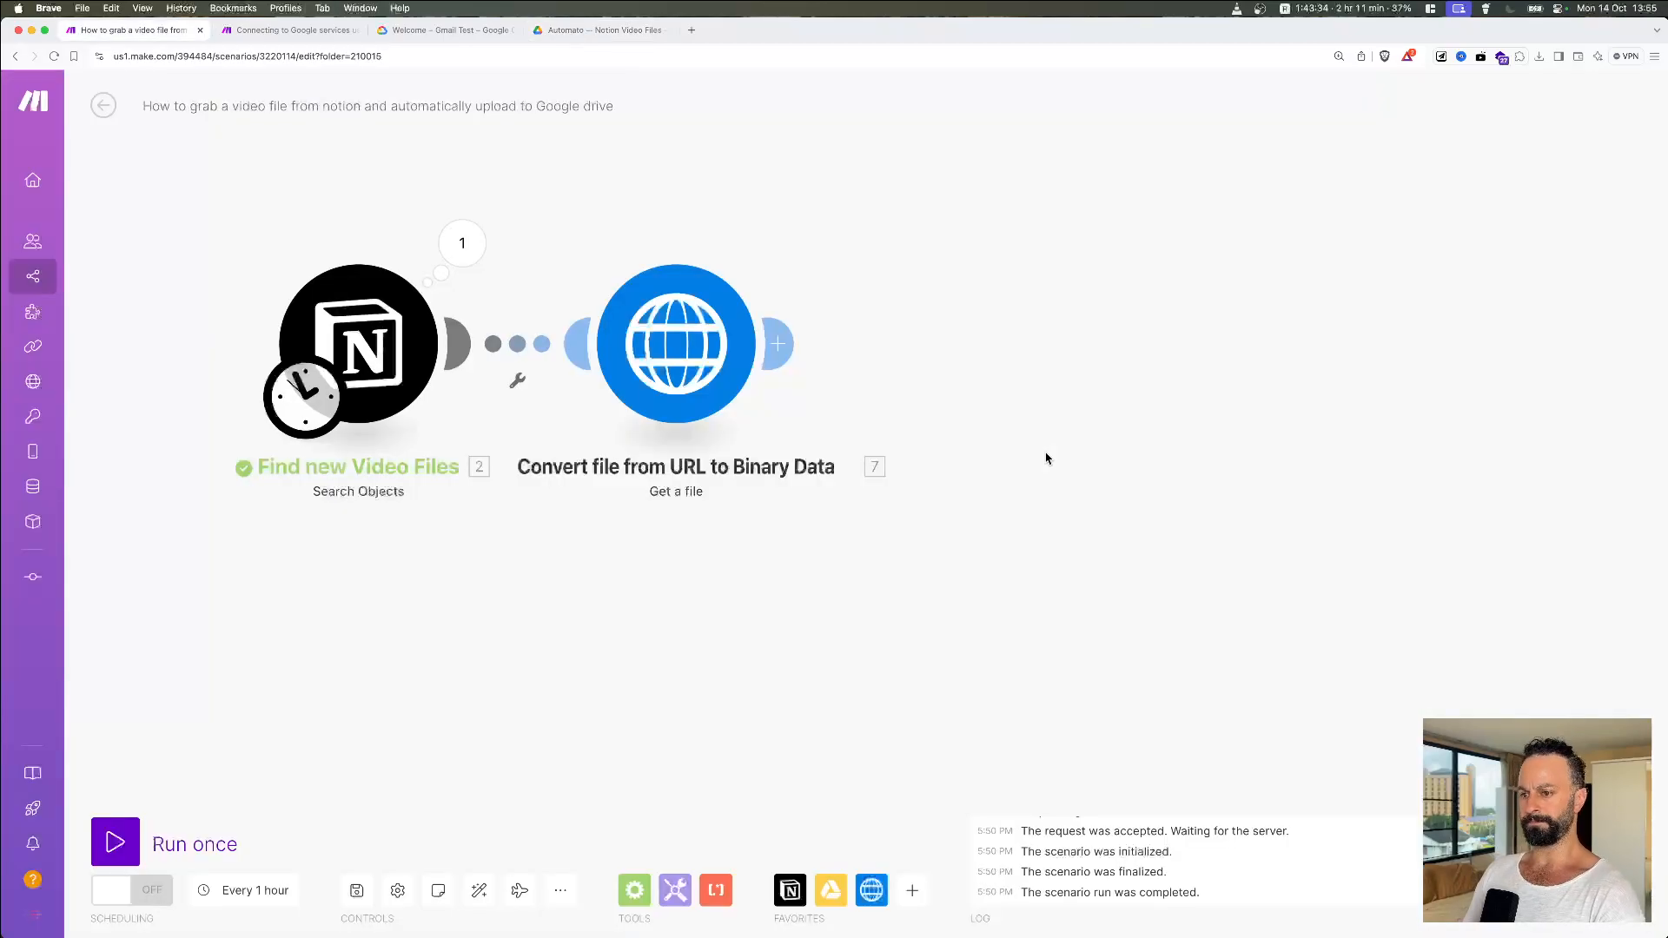
{"action": "left_click", "coordinate": [119, 841]}
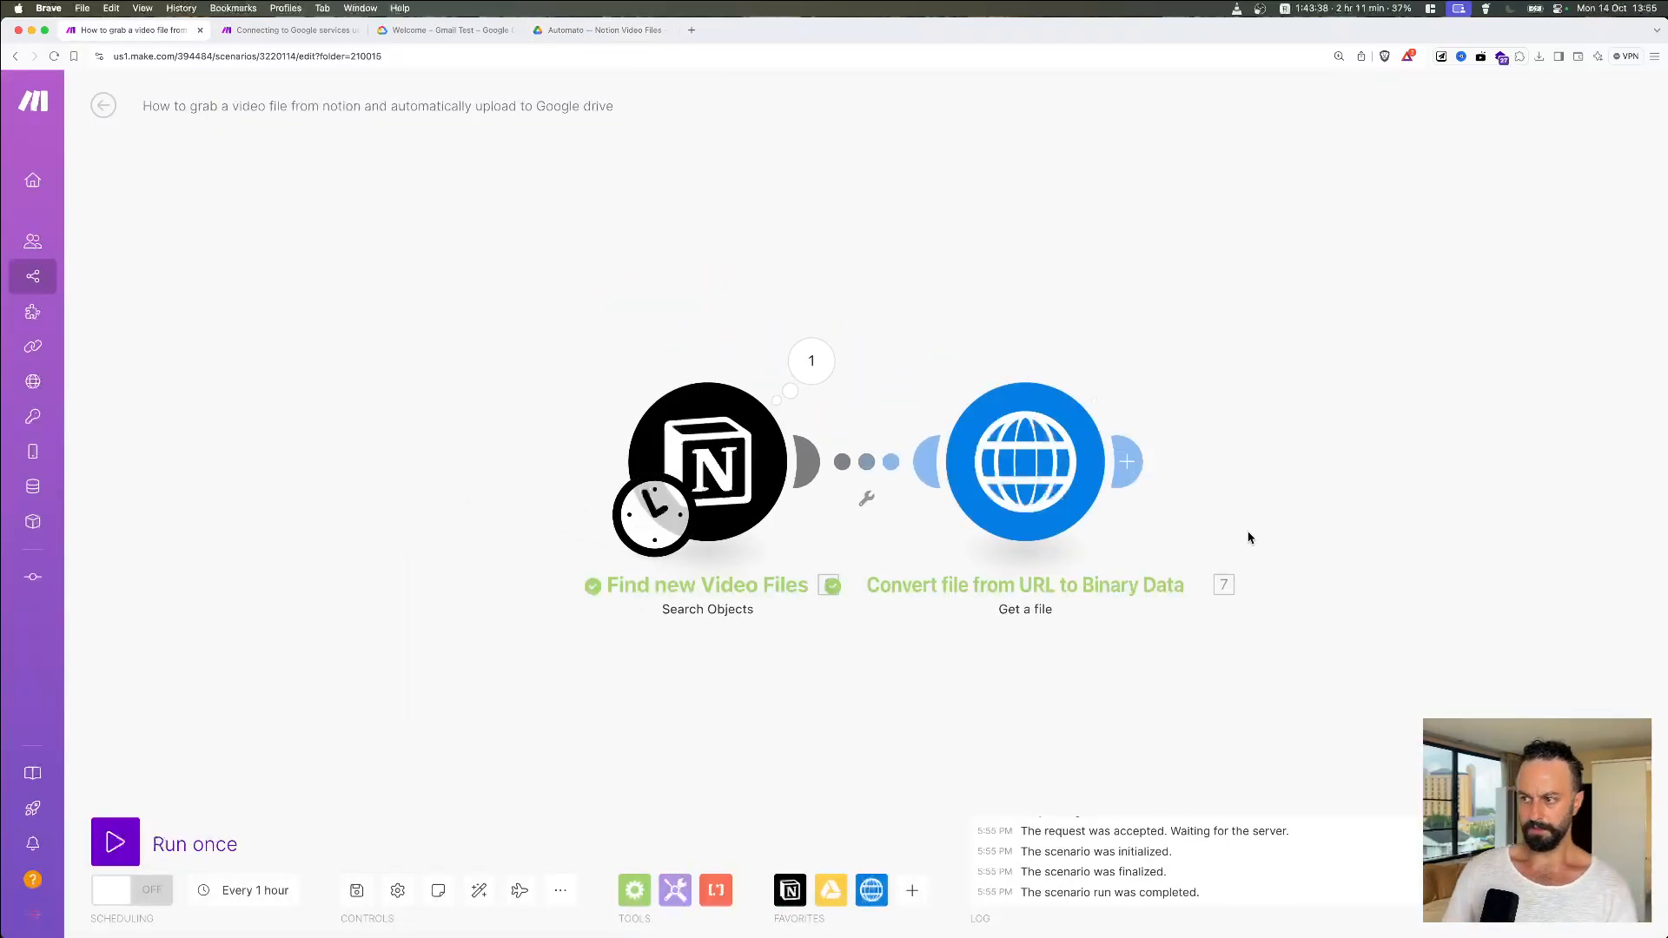
Step: Check the HTTP step output: status 200, file.qt with 1643298 bytes of binary data
{"action": "left_click", "coordinate": [1128, 360]}
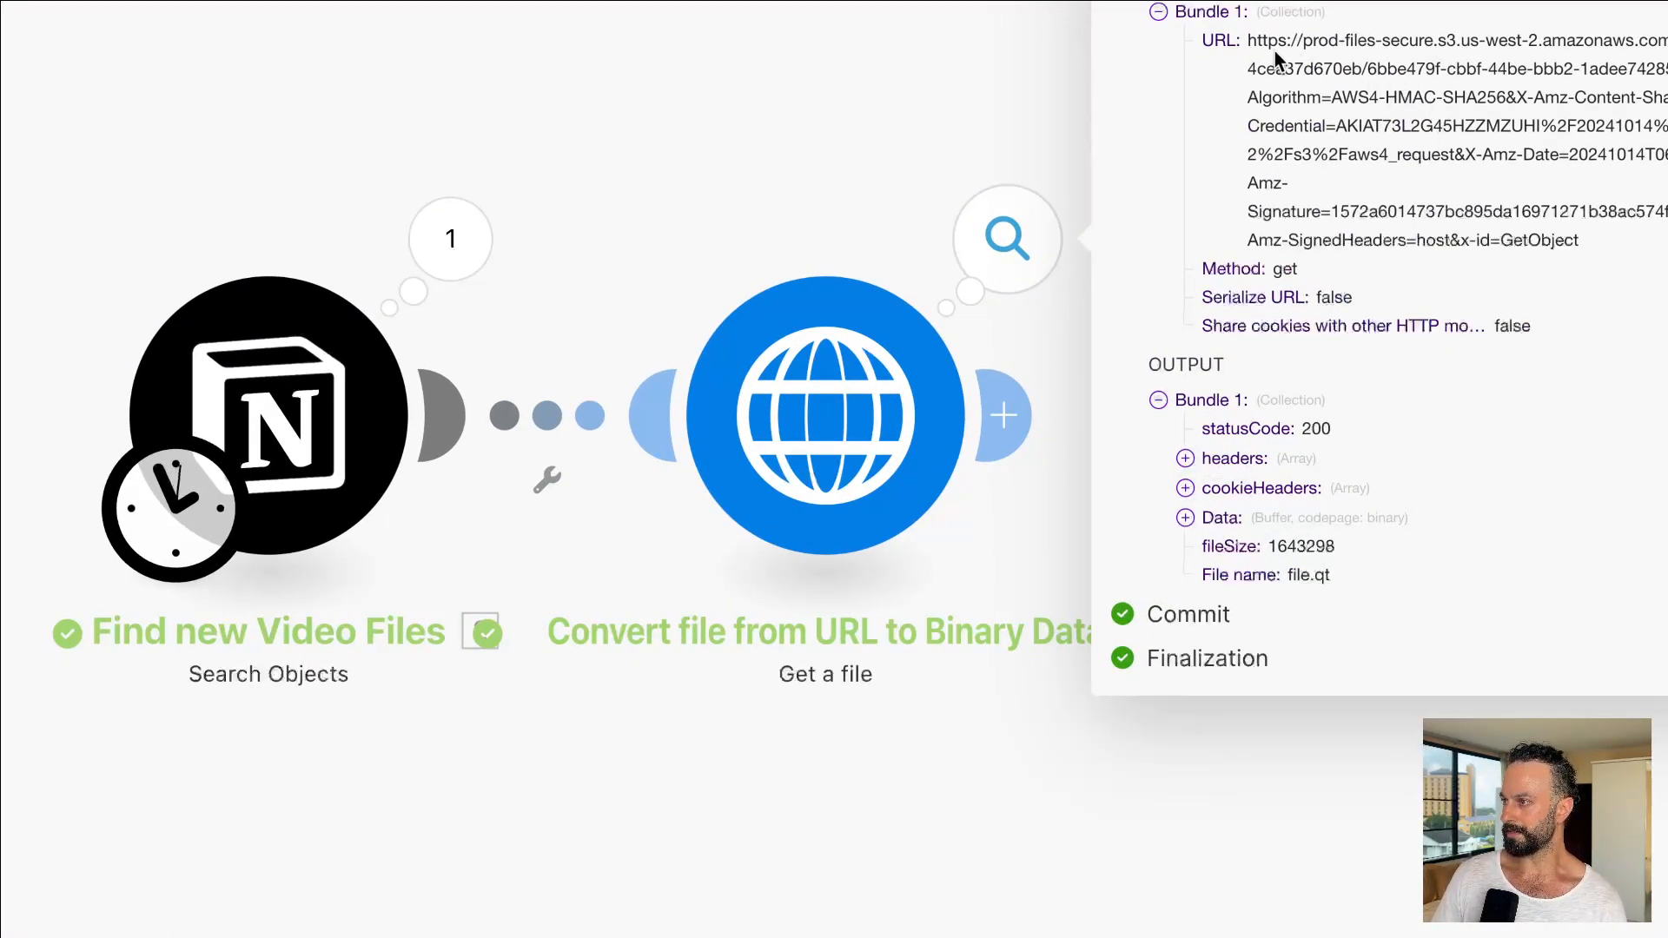
{"action": "left_click", "coordinate": [1188, 514]}
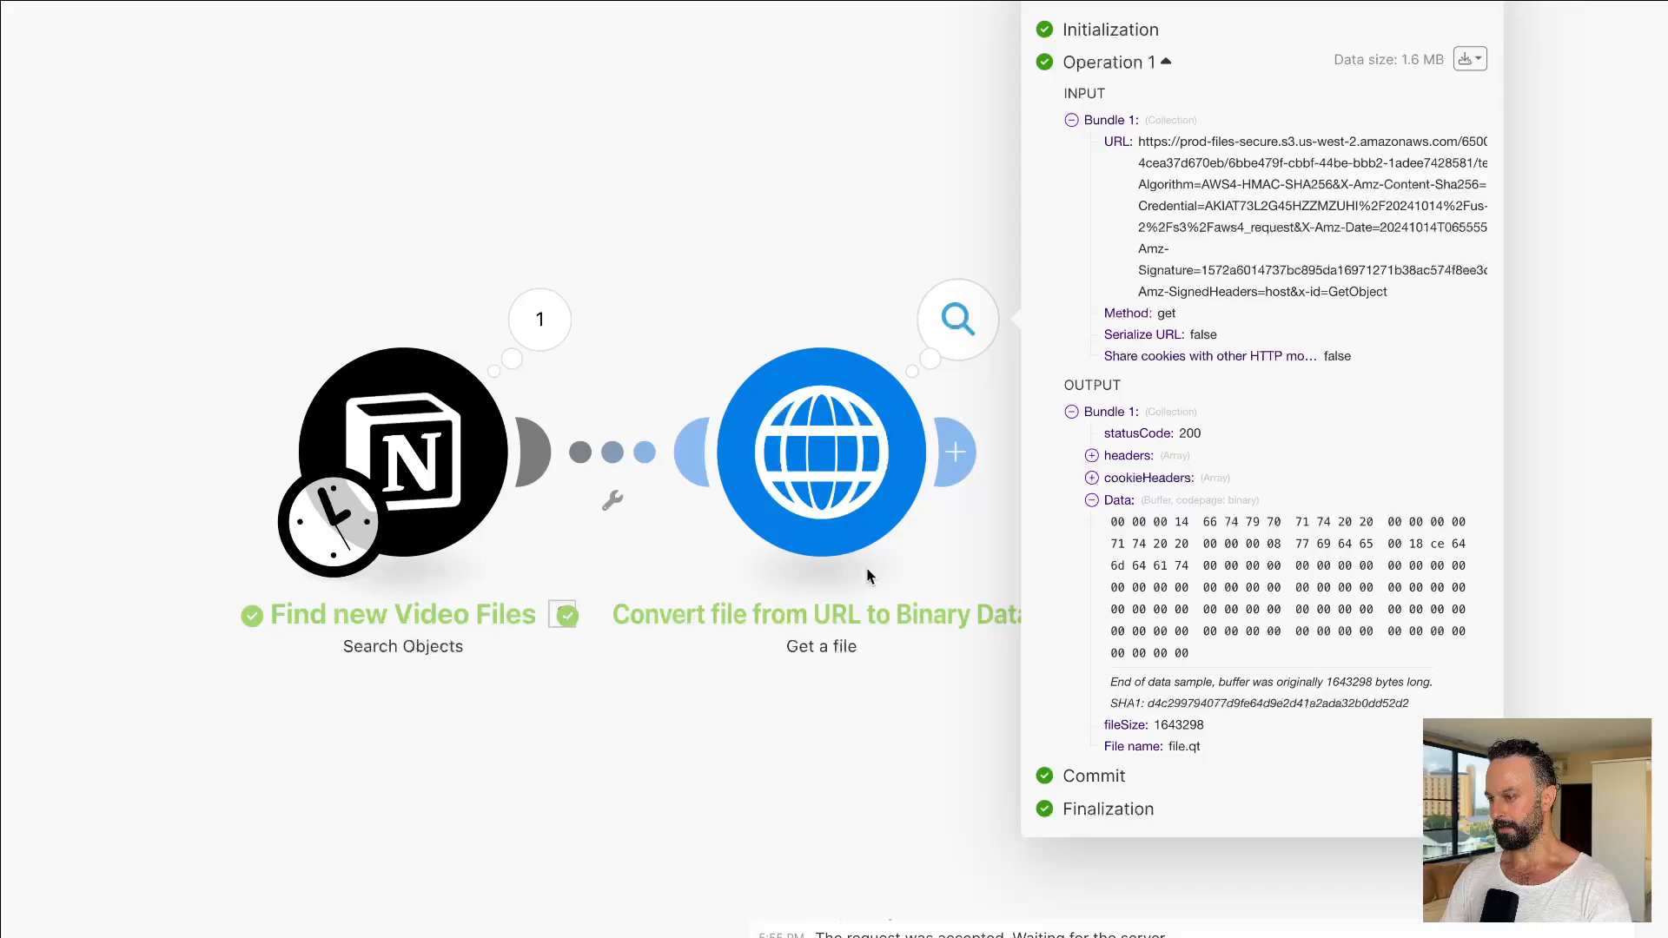
{"action": "left_click", "coordinate": [1001, 575]}
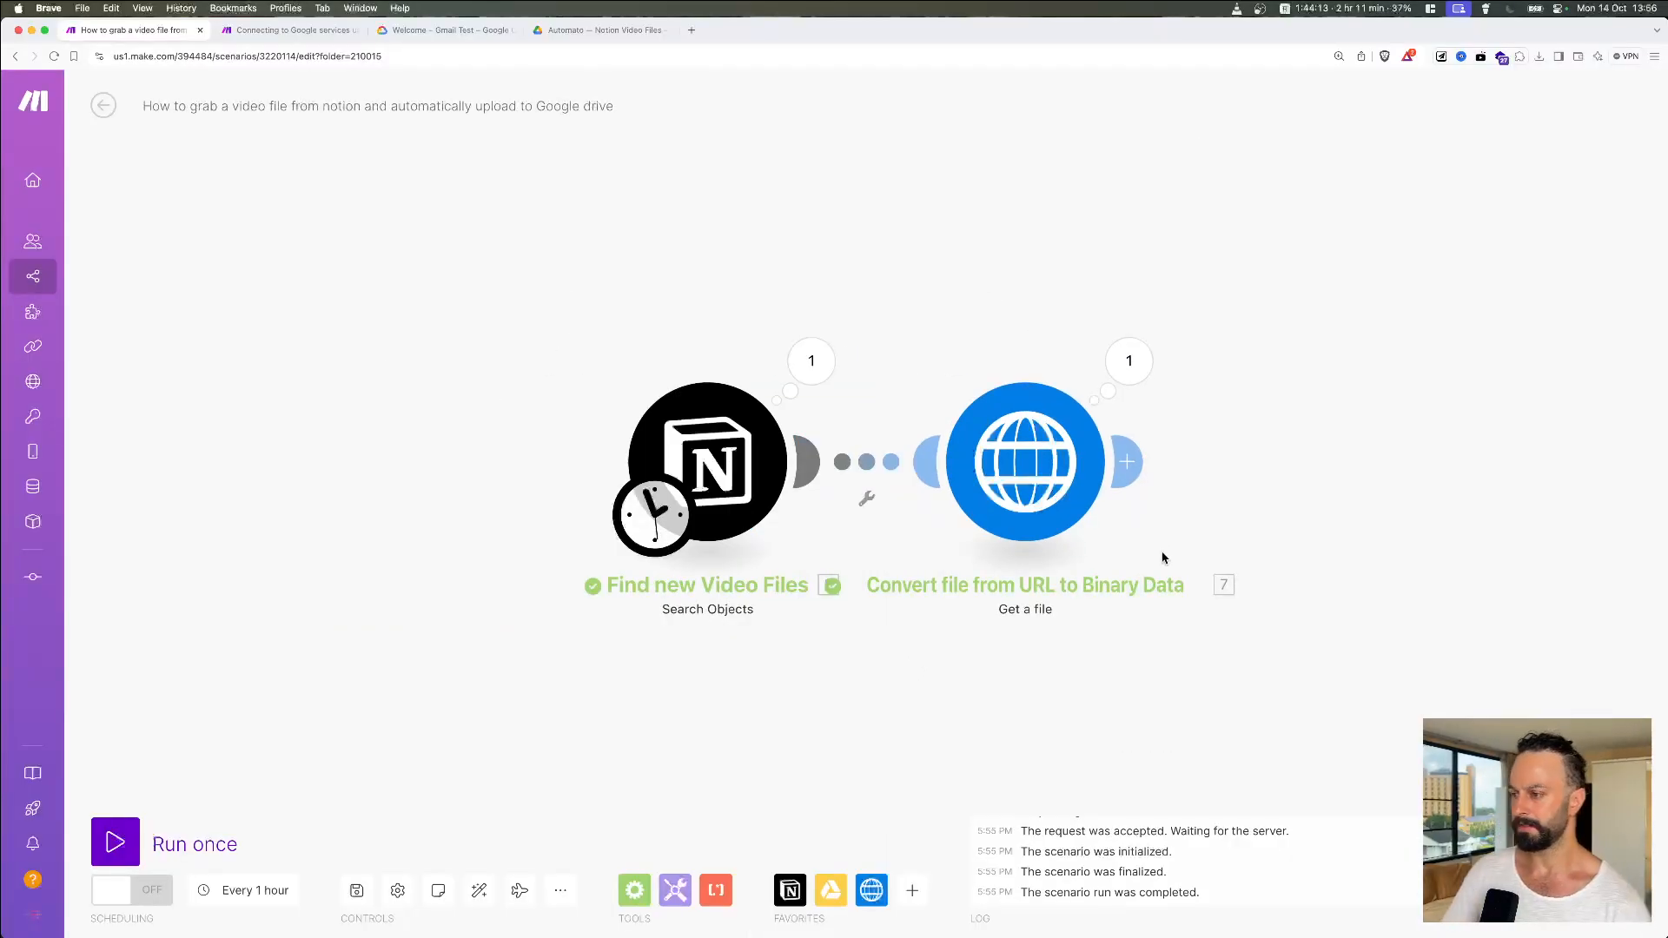
{"action": "left_click_drag", "start_coordinate": [1251, 532], "coordinate": [1053, 480]}
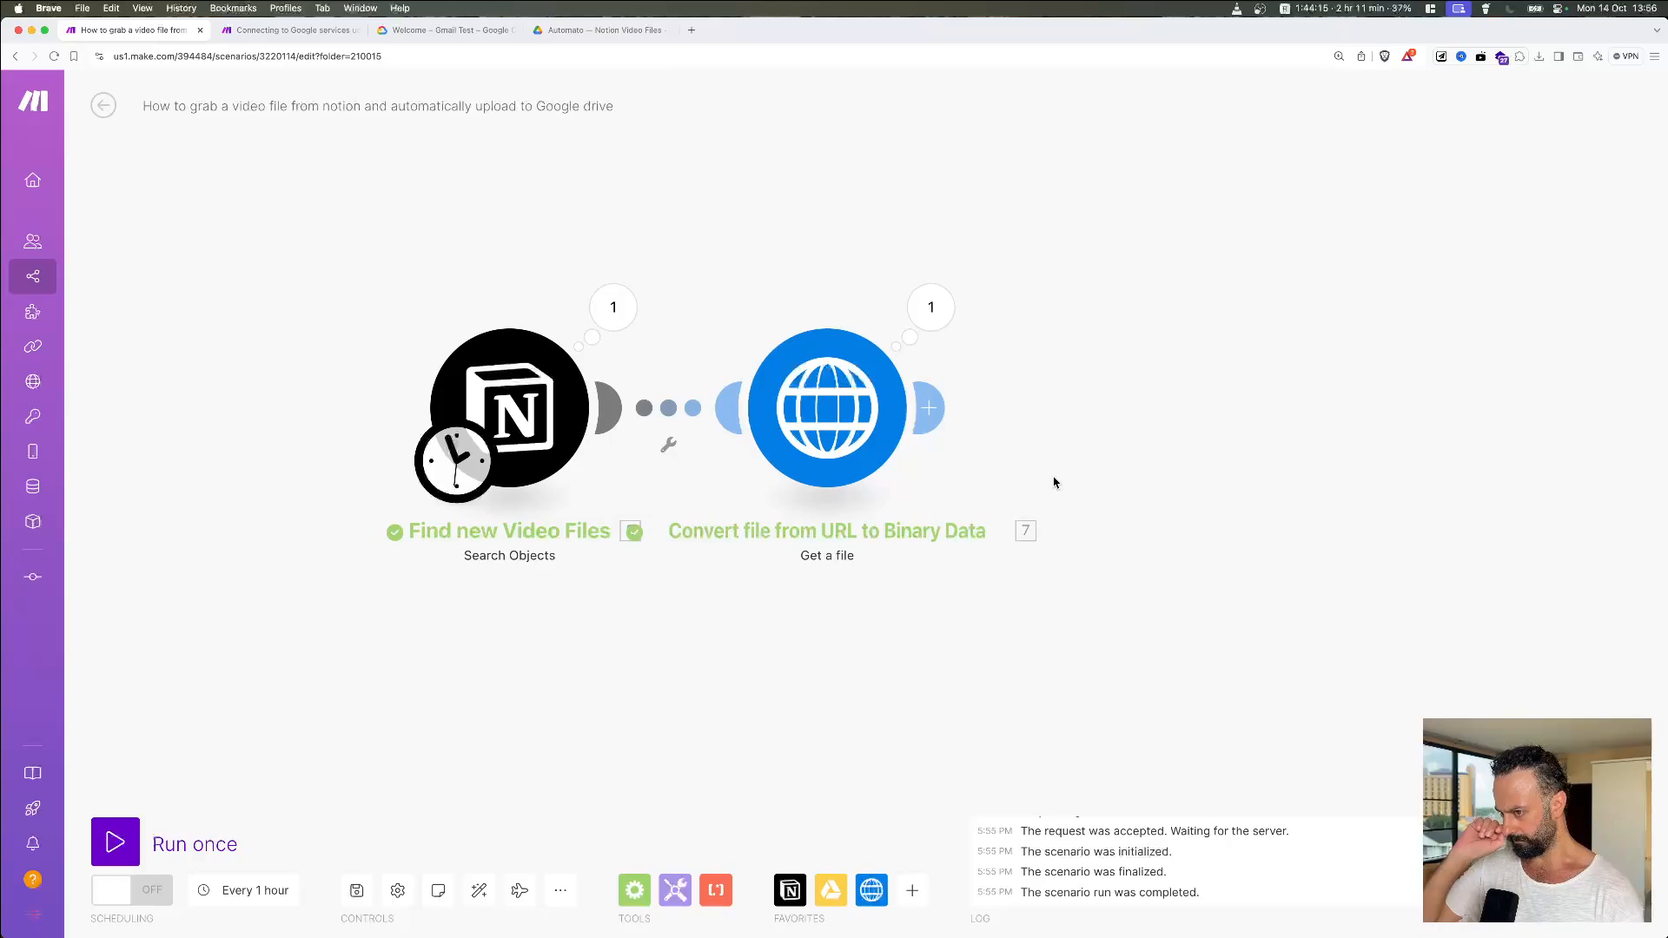
Step: Add a Google Drive 'Upload a File' module after the HTTP step
{"action": "left_click", "coordinate": [936, 421]}
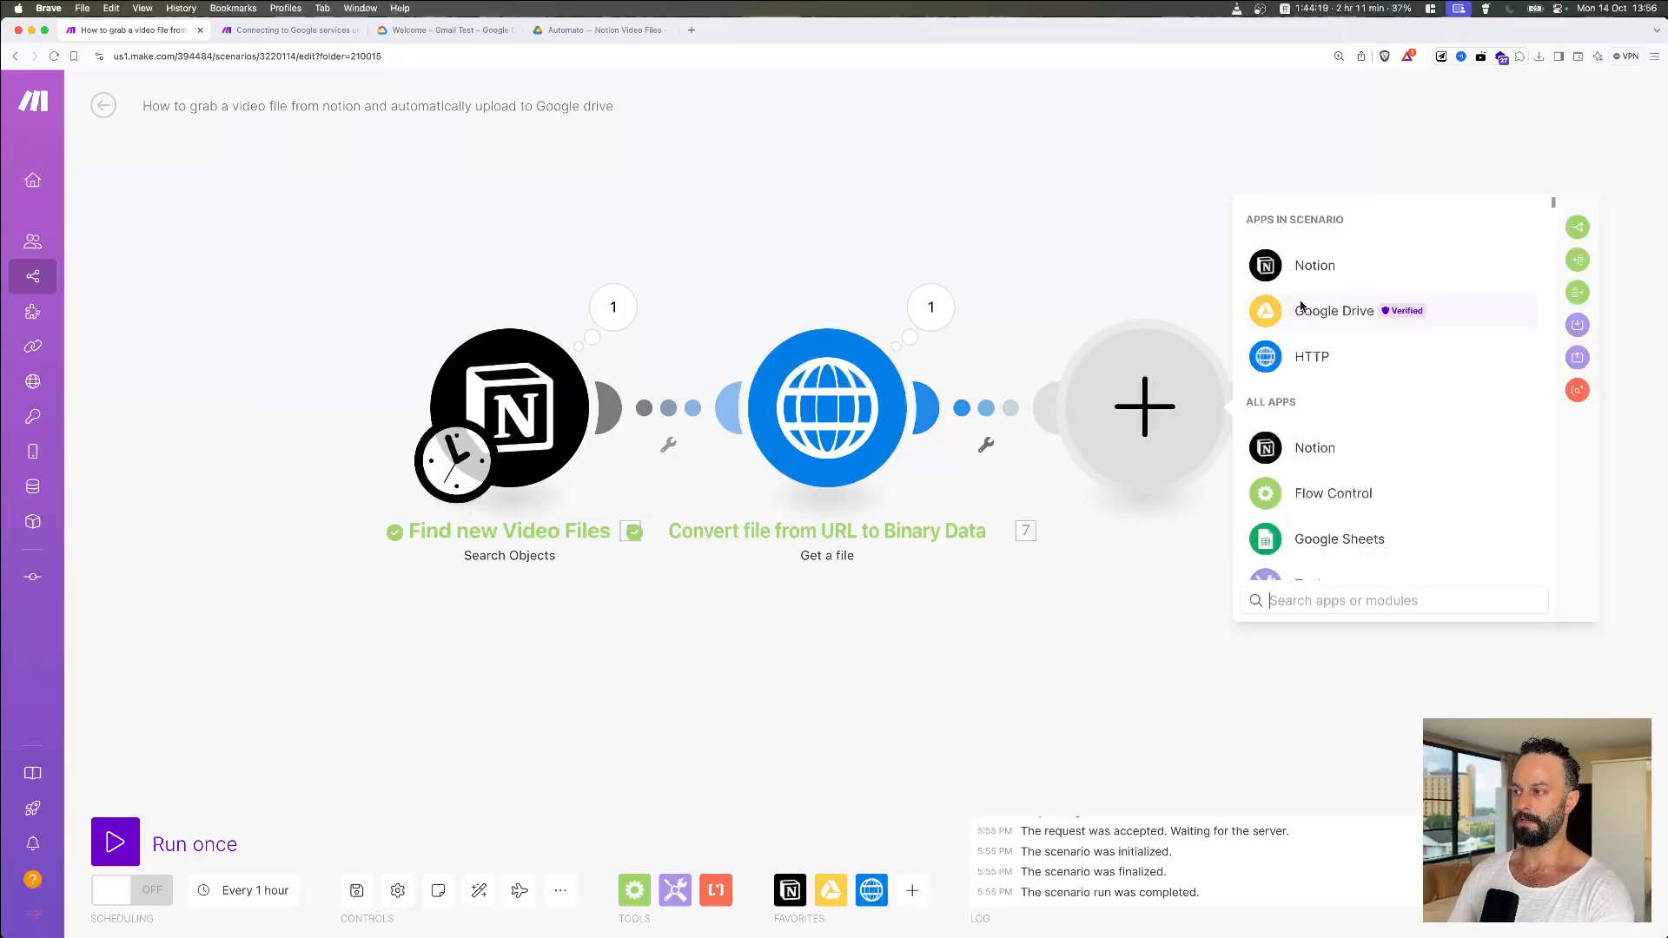
{"action": "left_click", "coordinate": [1436, 310]}
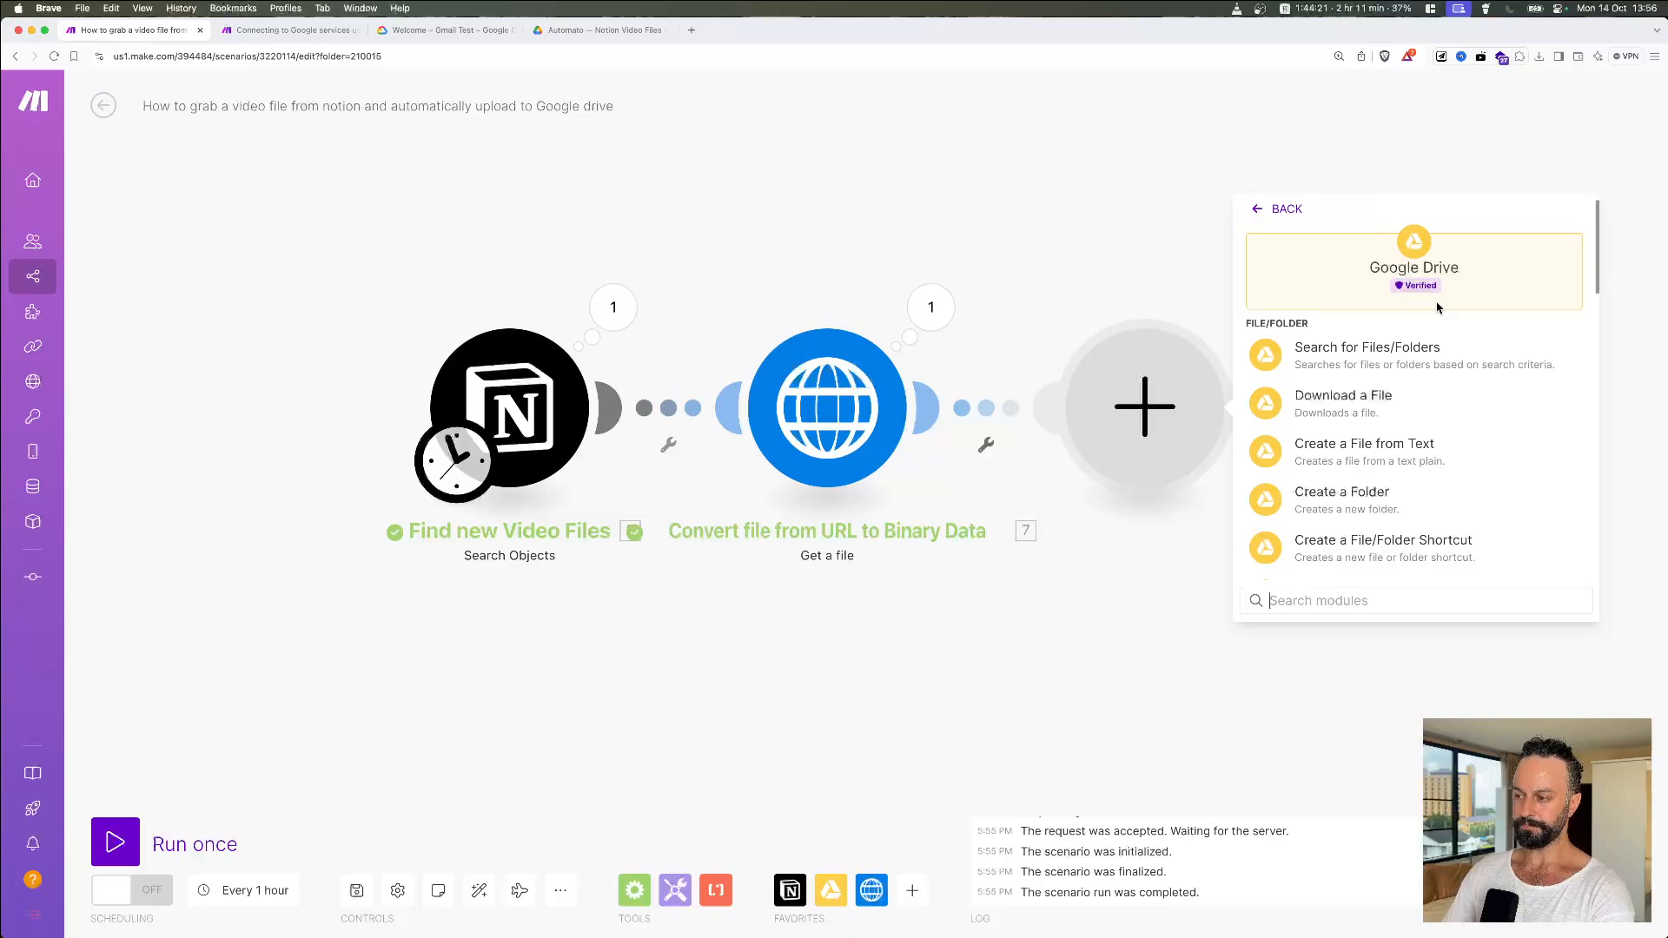
{"action": "left_click", "coordinate": [1308, 603]}
{"action": "type", "text": "uploa"}
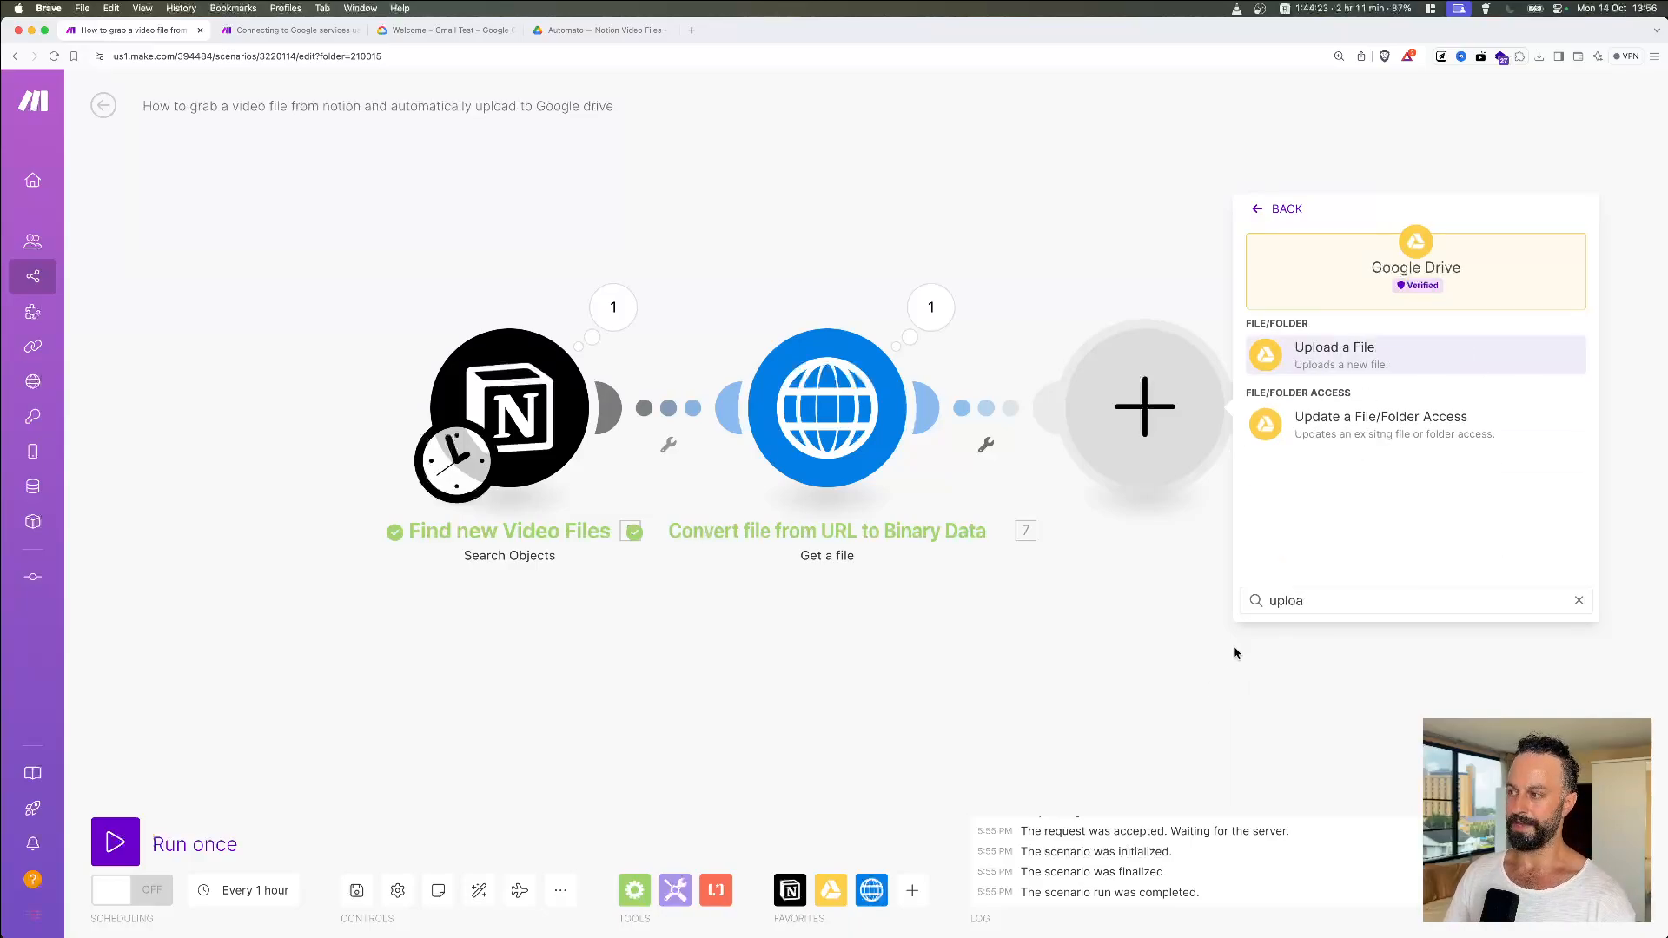
{"action": "left_click", "coordinate": [1399, 366]}
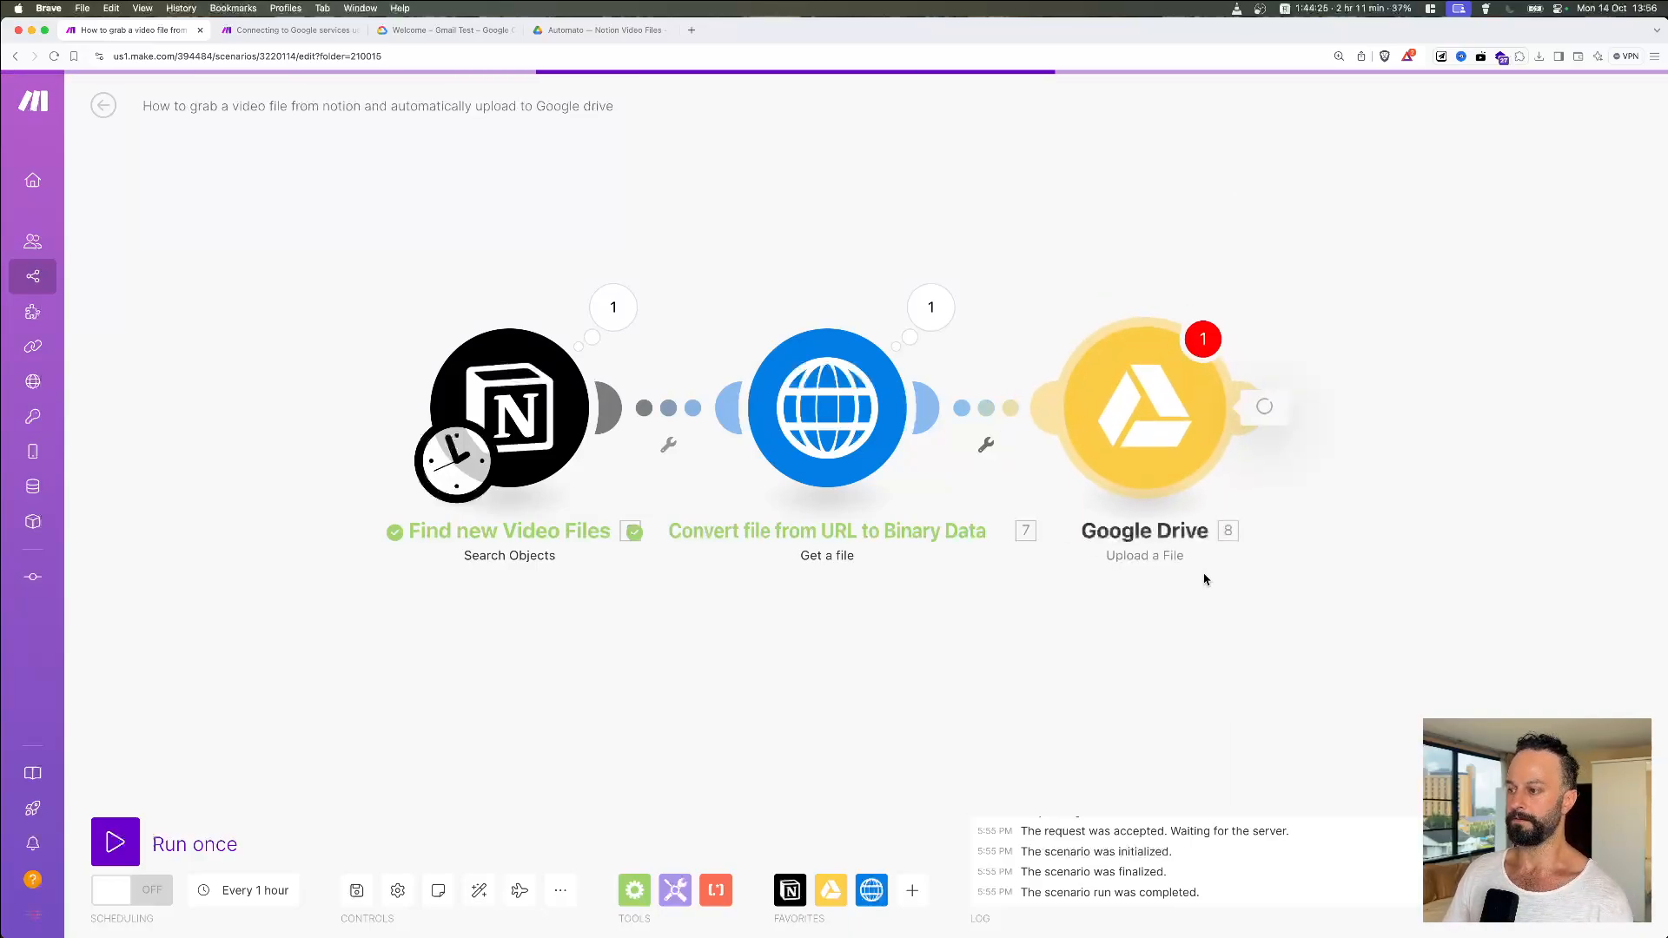
{"action": "right_click", "coordinate": [1142, 456]}
{"action": "left_click", "coordinate": [1098, 614]}
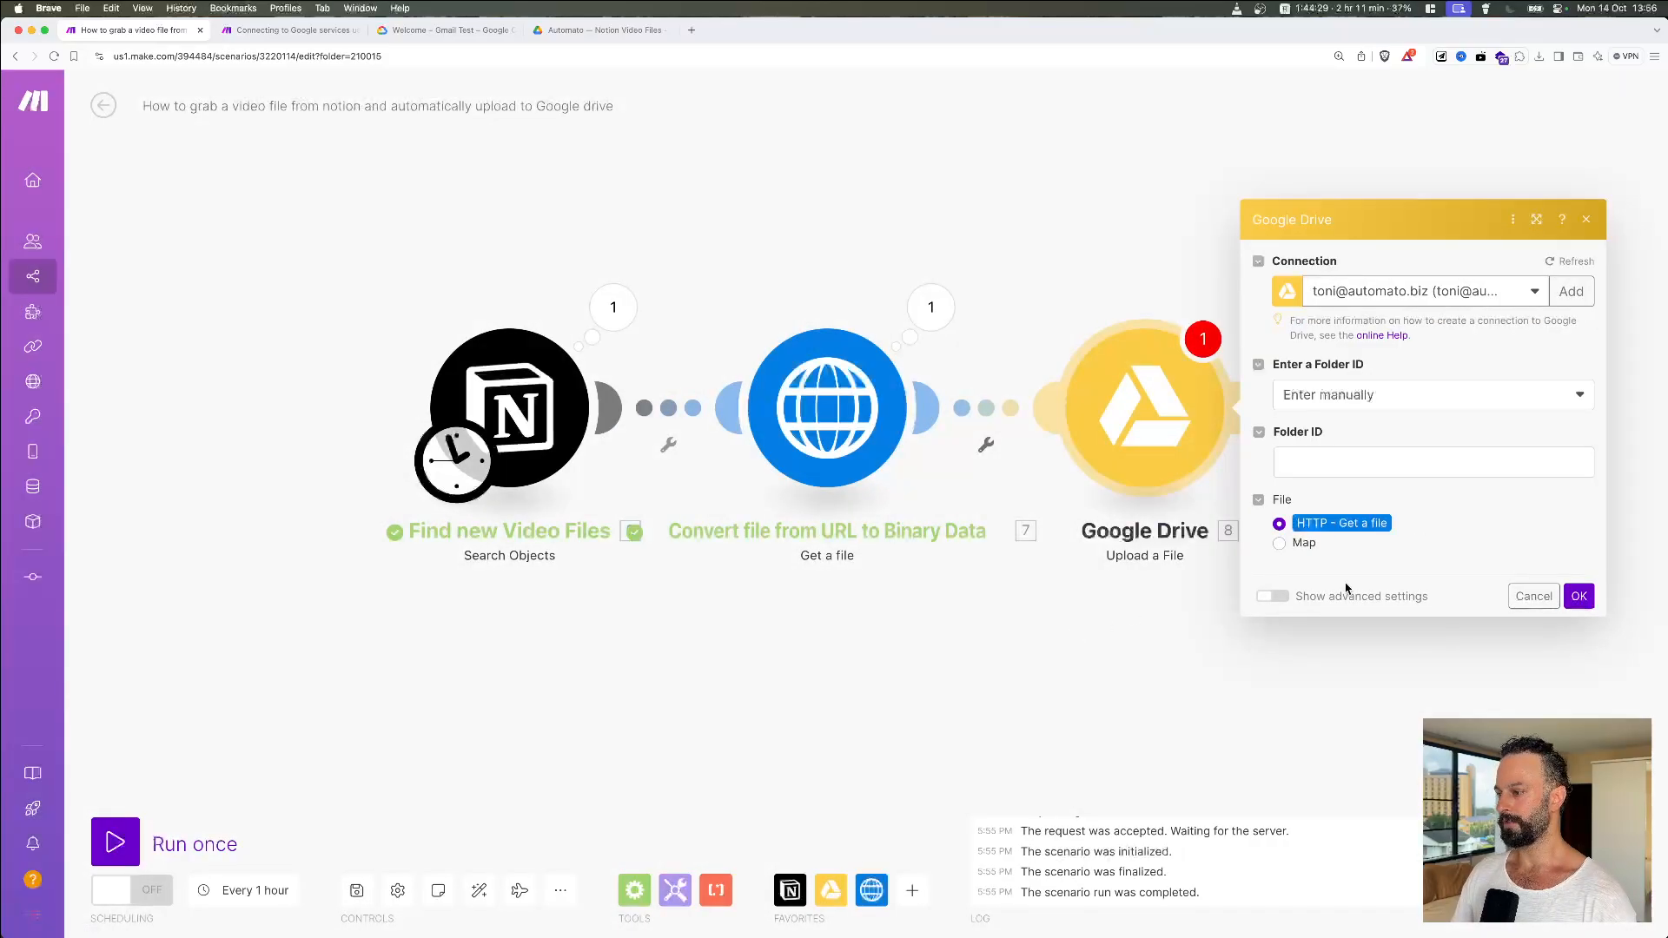
{"action": "left_click", "coordinate": [1578, 595]}
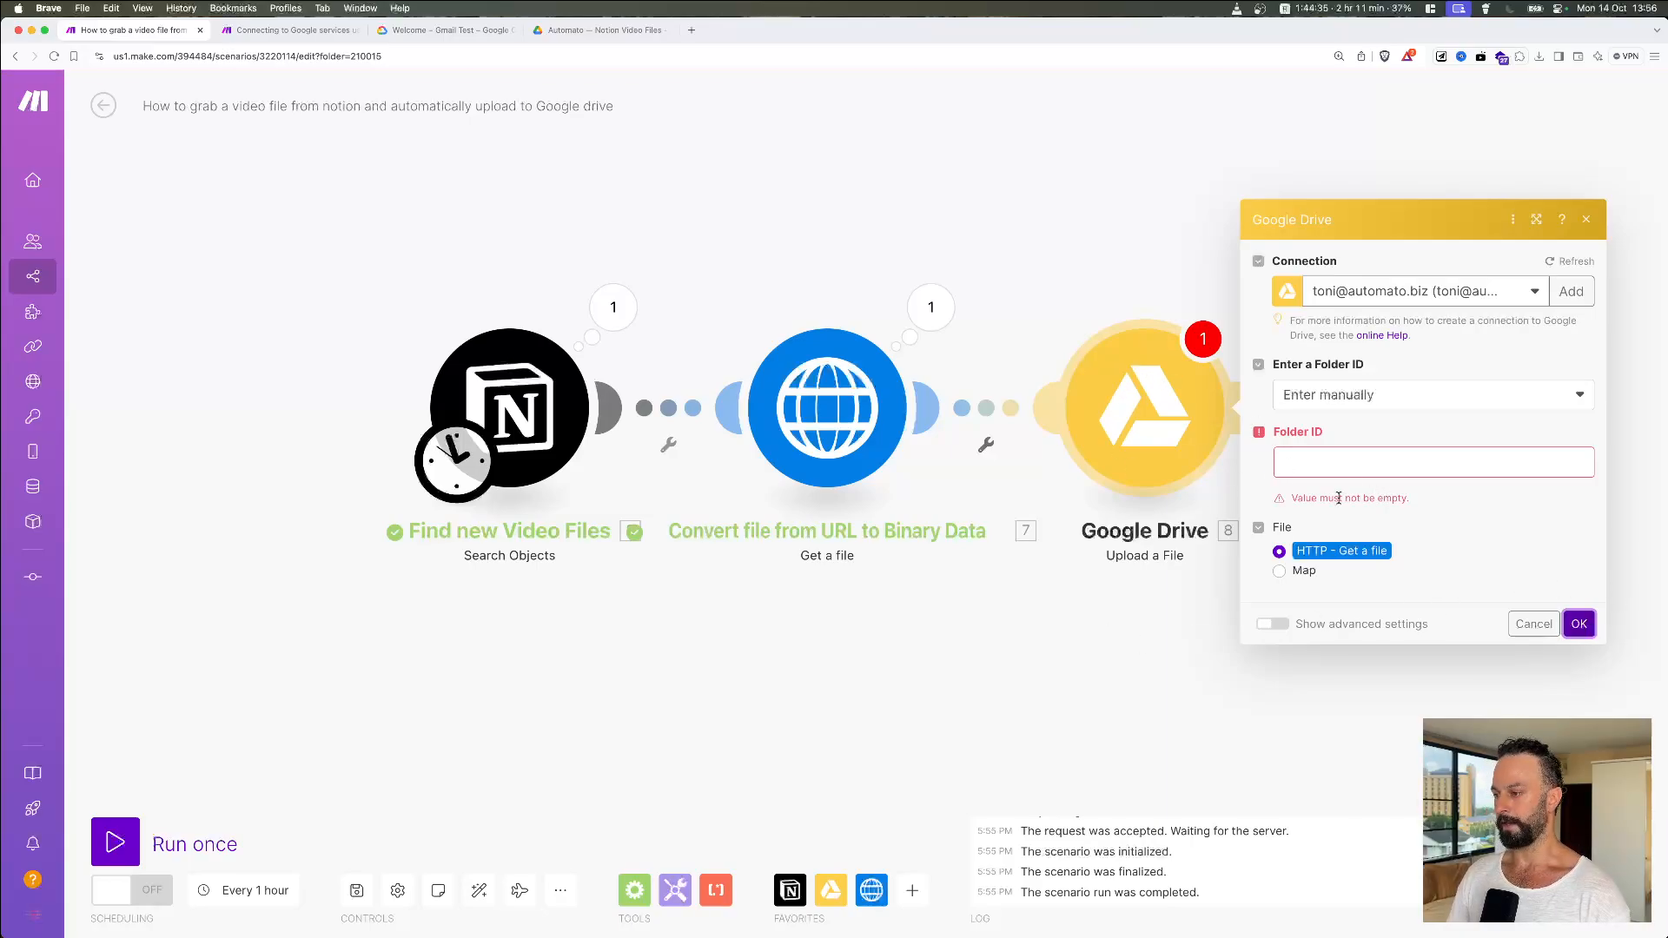
{"action": "right_click", "coordinate": [1070, 397]}
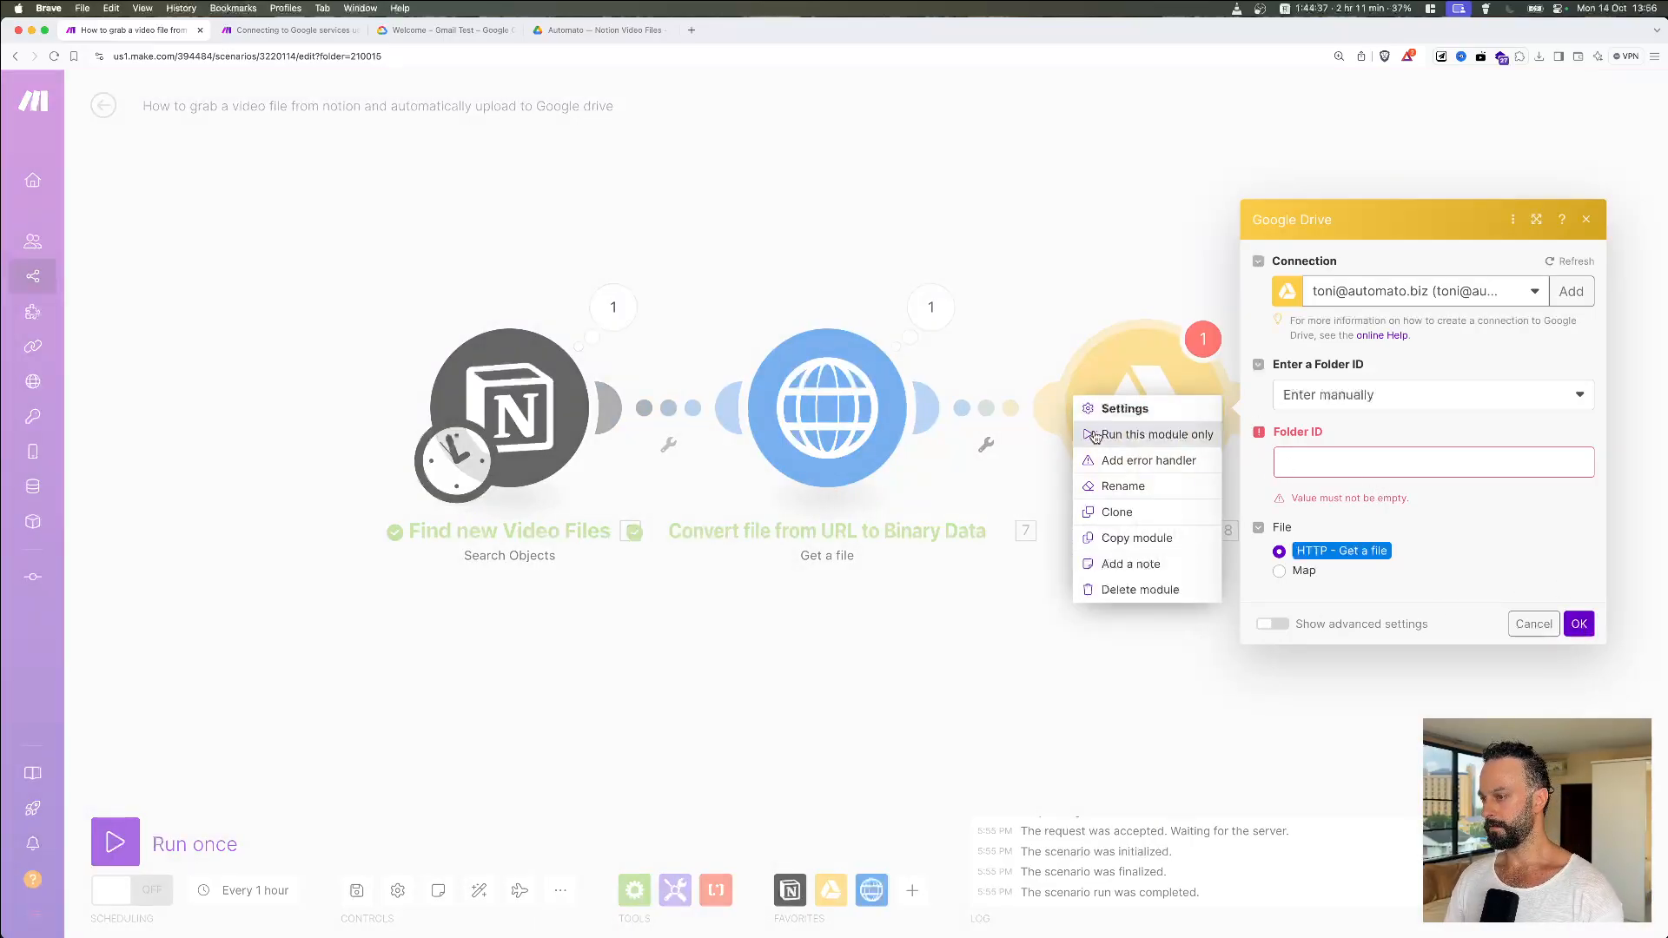
Step: Rename the Google Drive module to 'Upload a File'
{"action": "left_click", "coordinate": [1119, 488]}
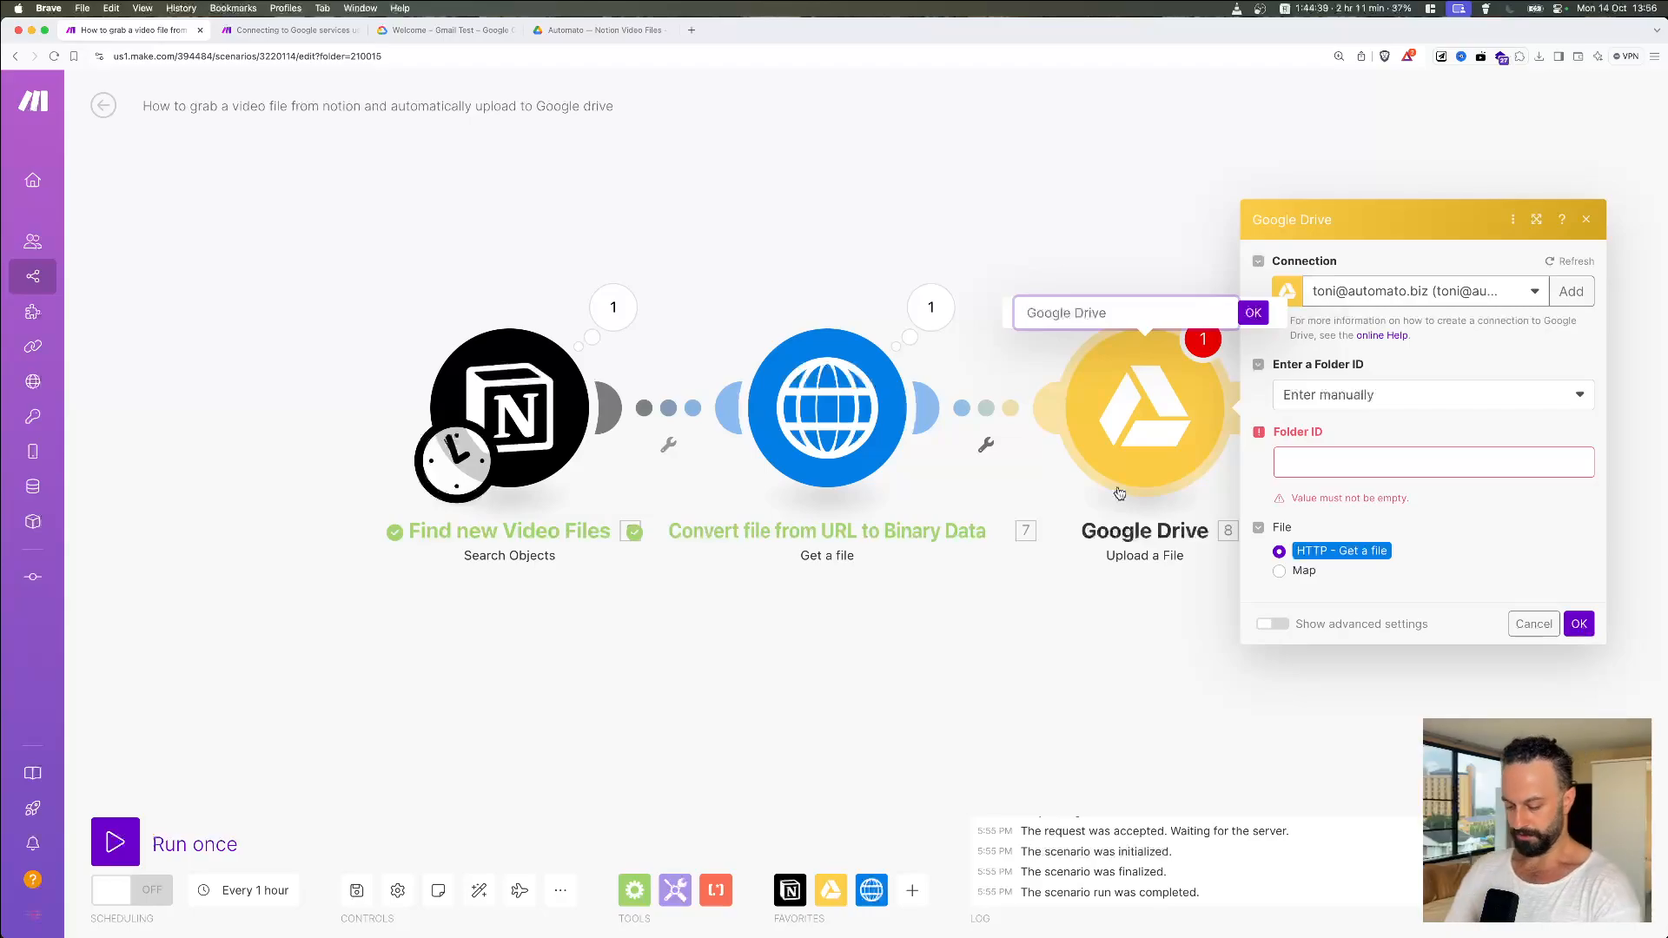
{"action": "type", "text": "Upload a File"}
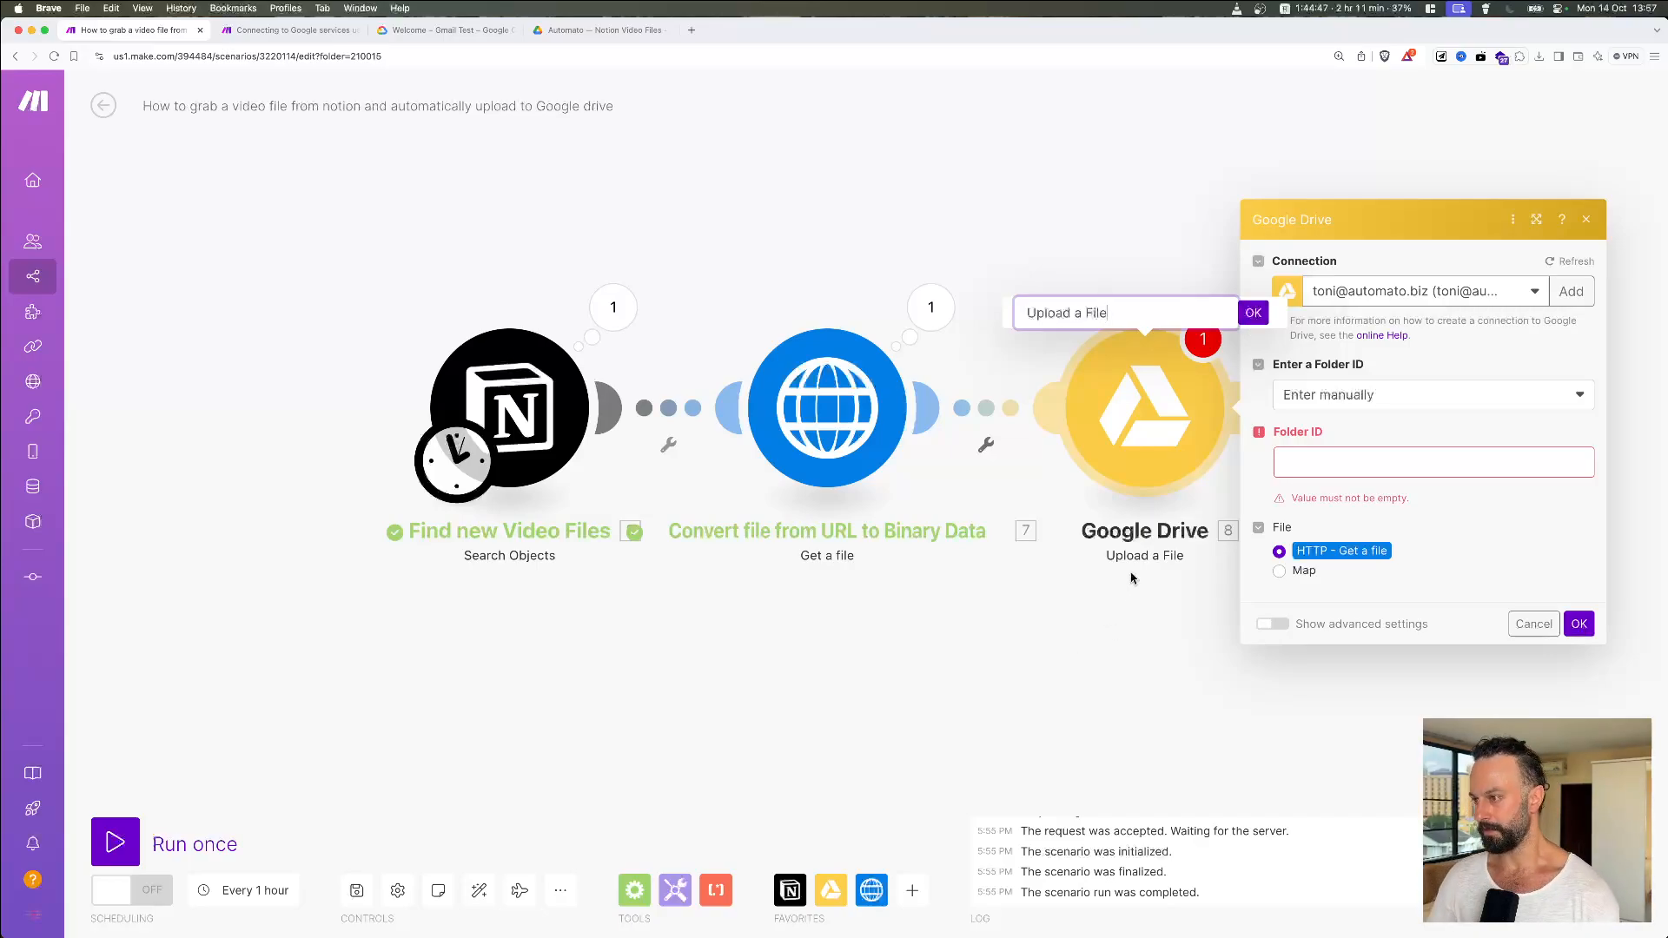
{"action": "left_click", "coordinate": [1255, 313]}
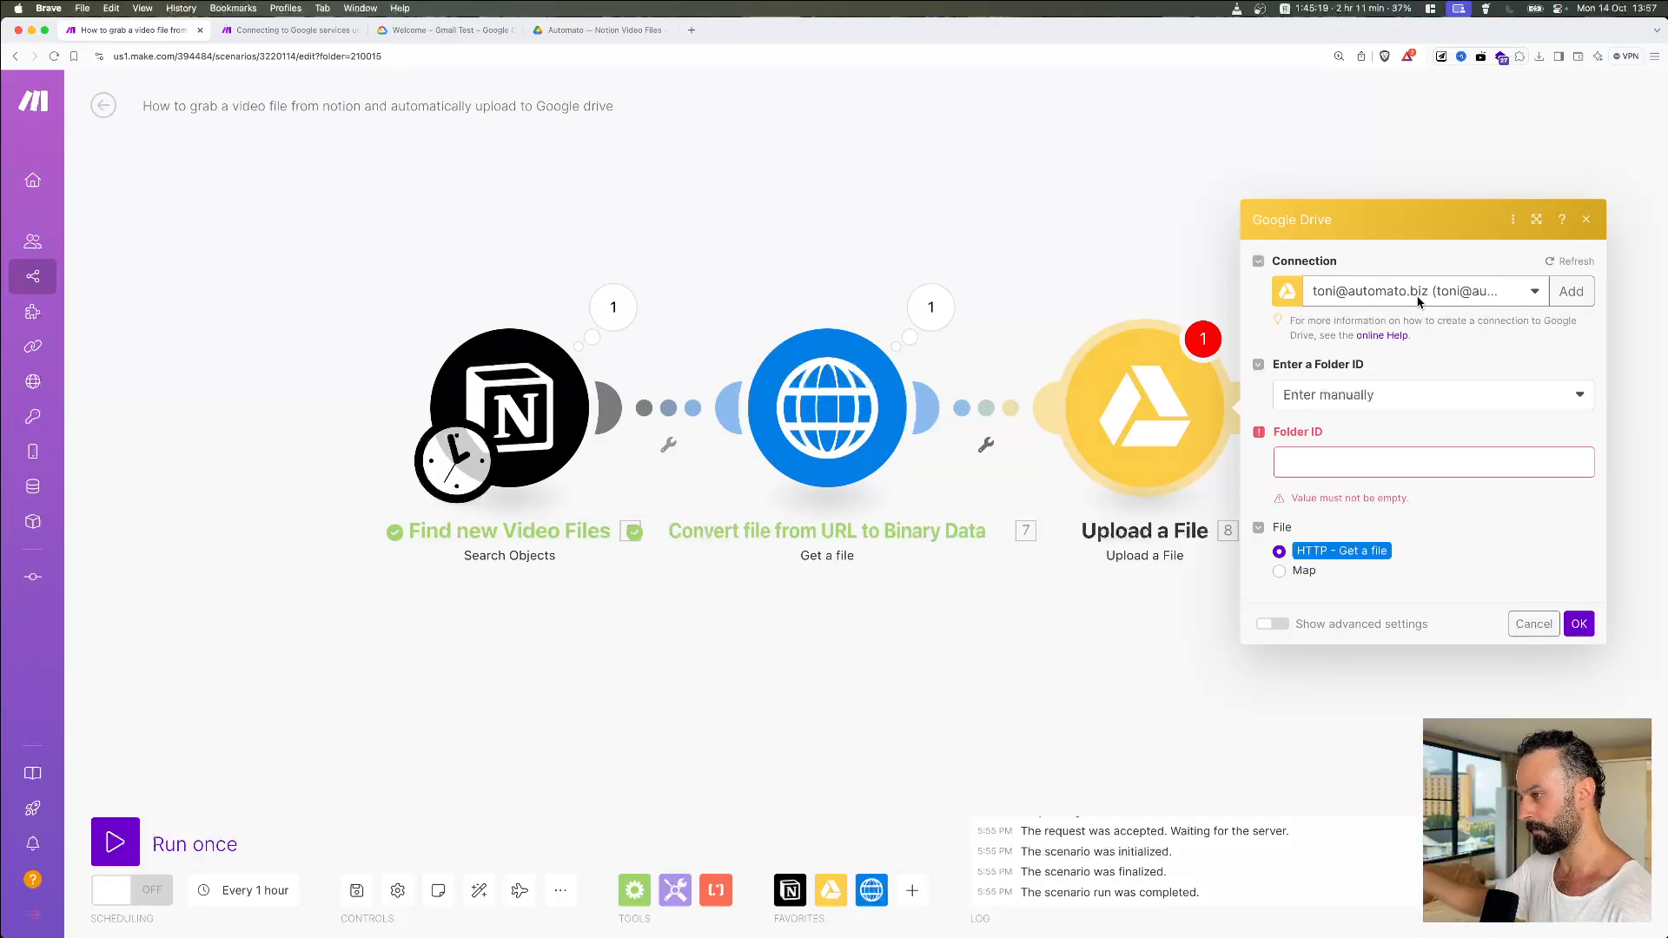
Step: Pick the Automato — Notion Video Files folder from the list and set File to Map
{"action": "left_click", "coordinate": [1487, 380]}
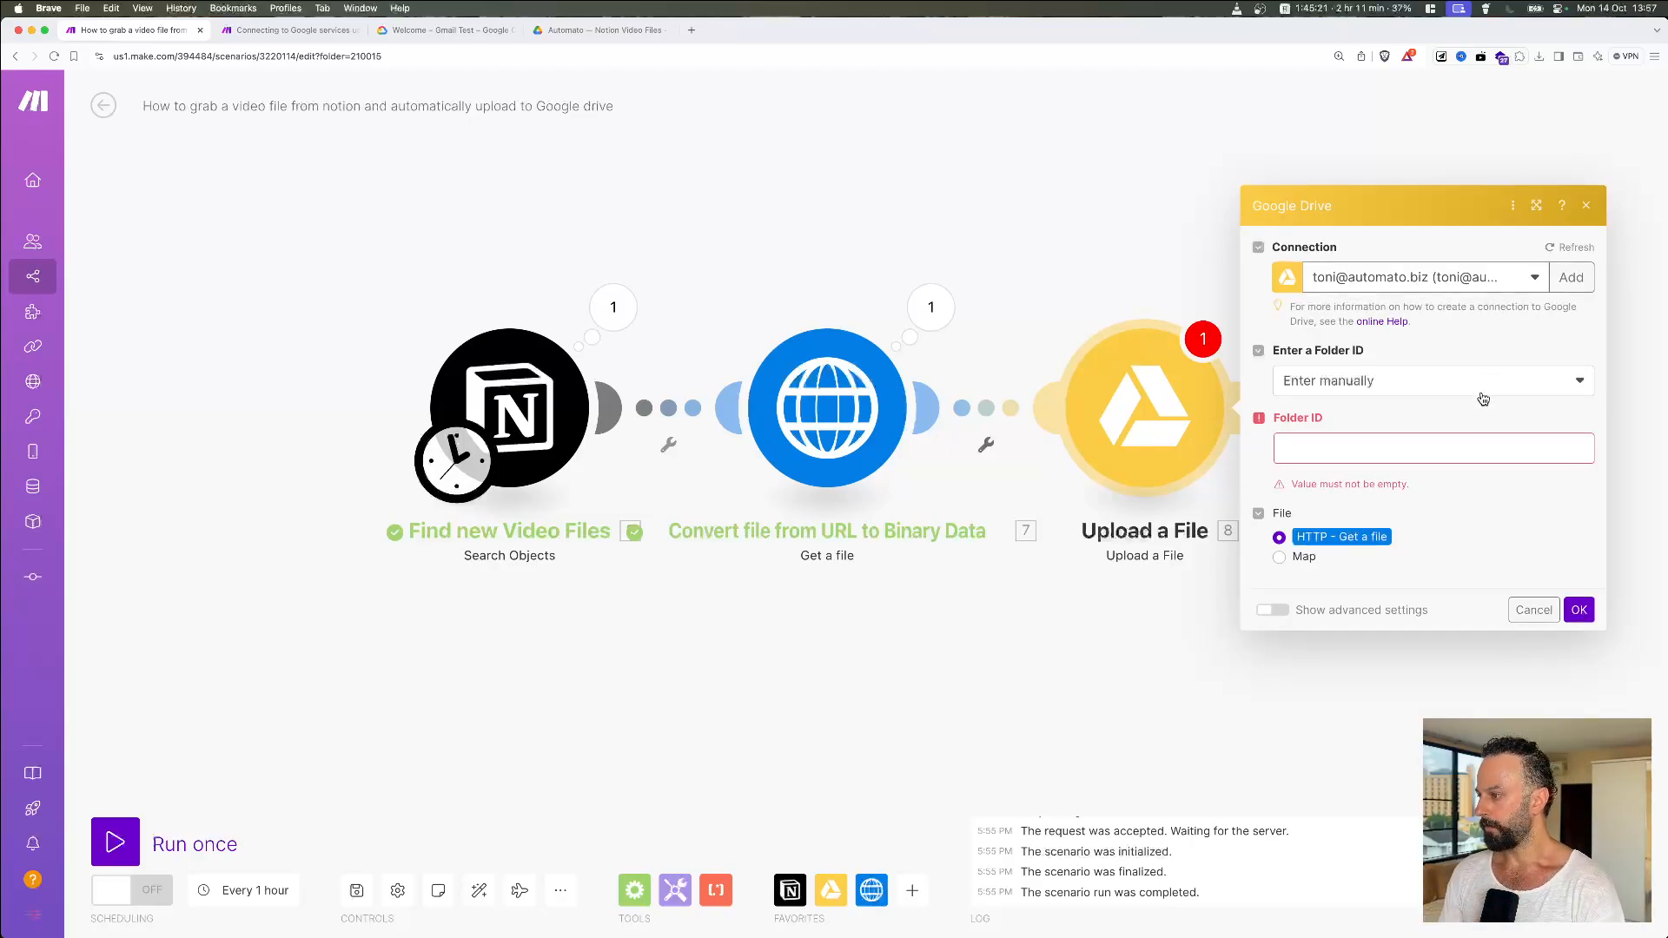
{"action": "left_click", "coordinate": [1478, 393]}
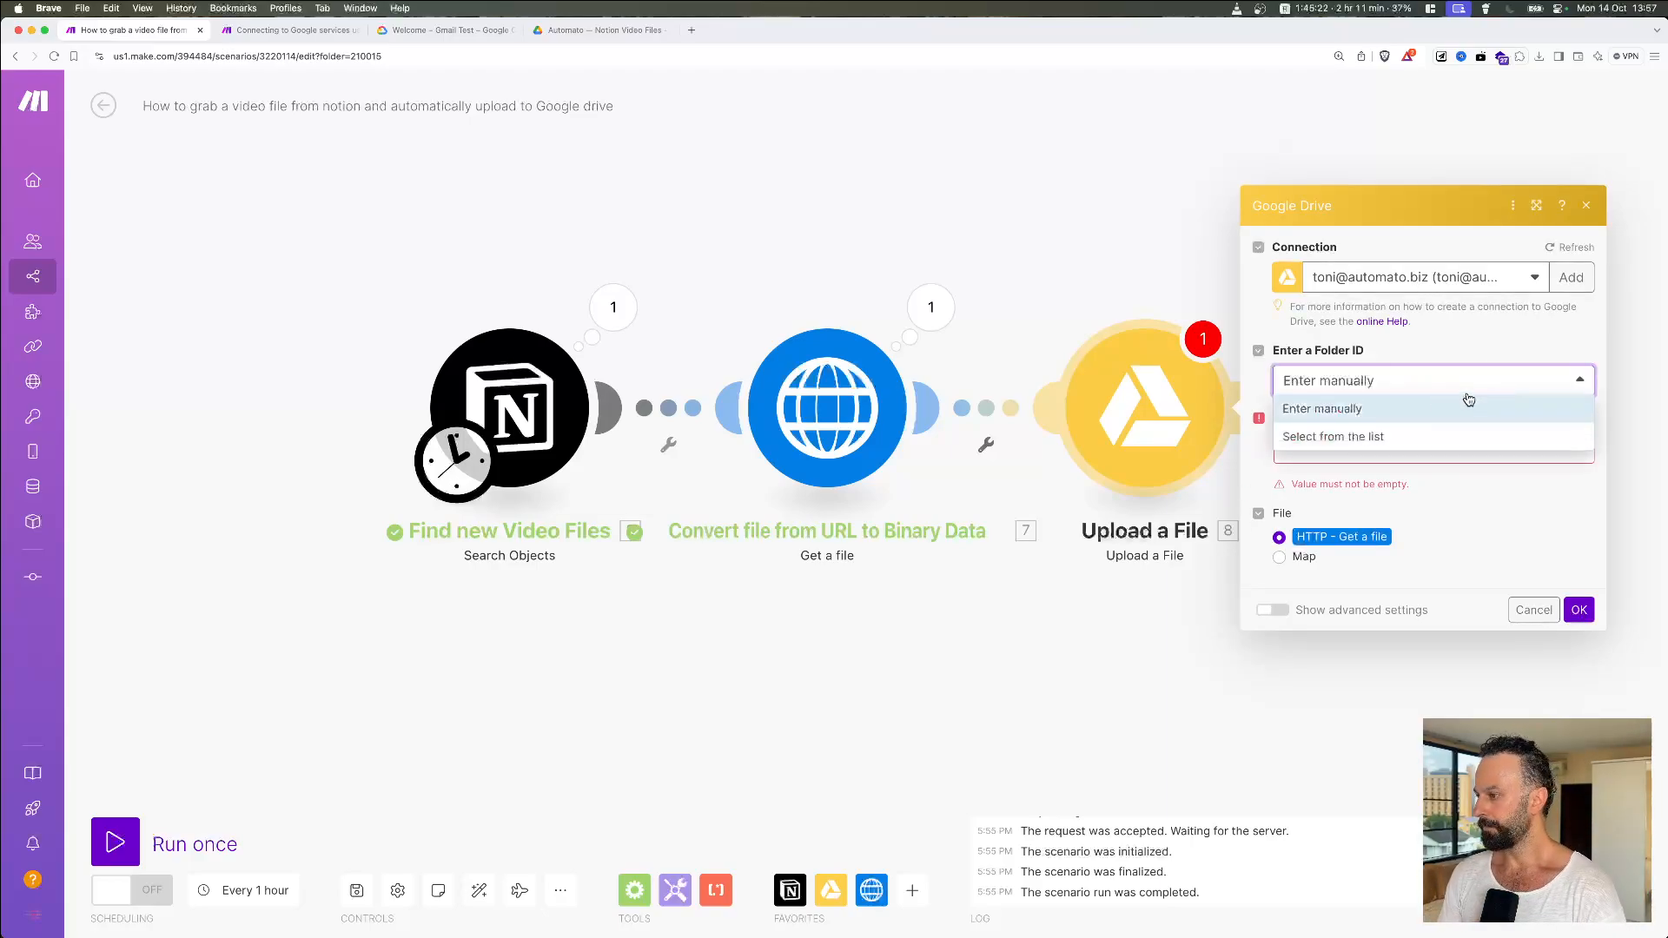
{"action": "left_click", "coordinate": [1386, 444]}
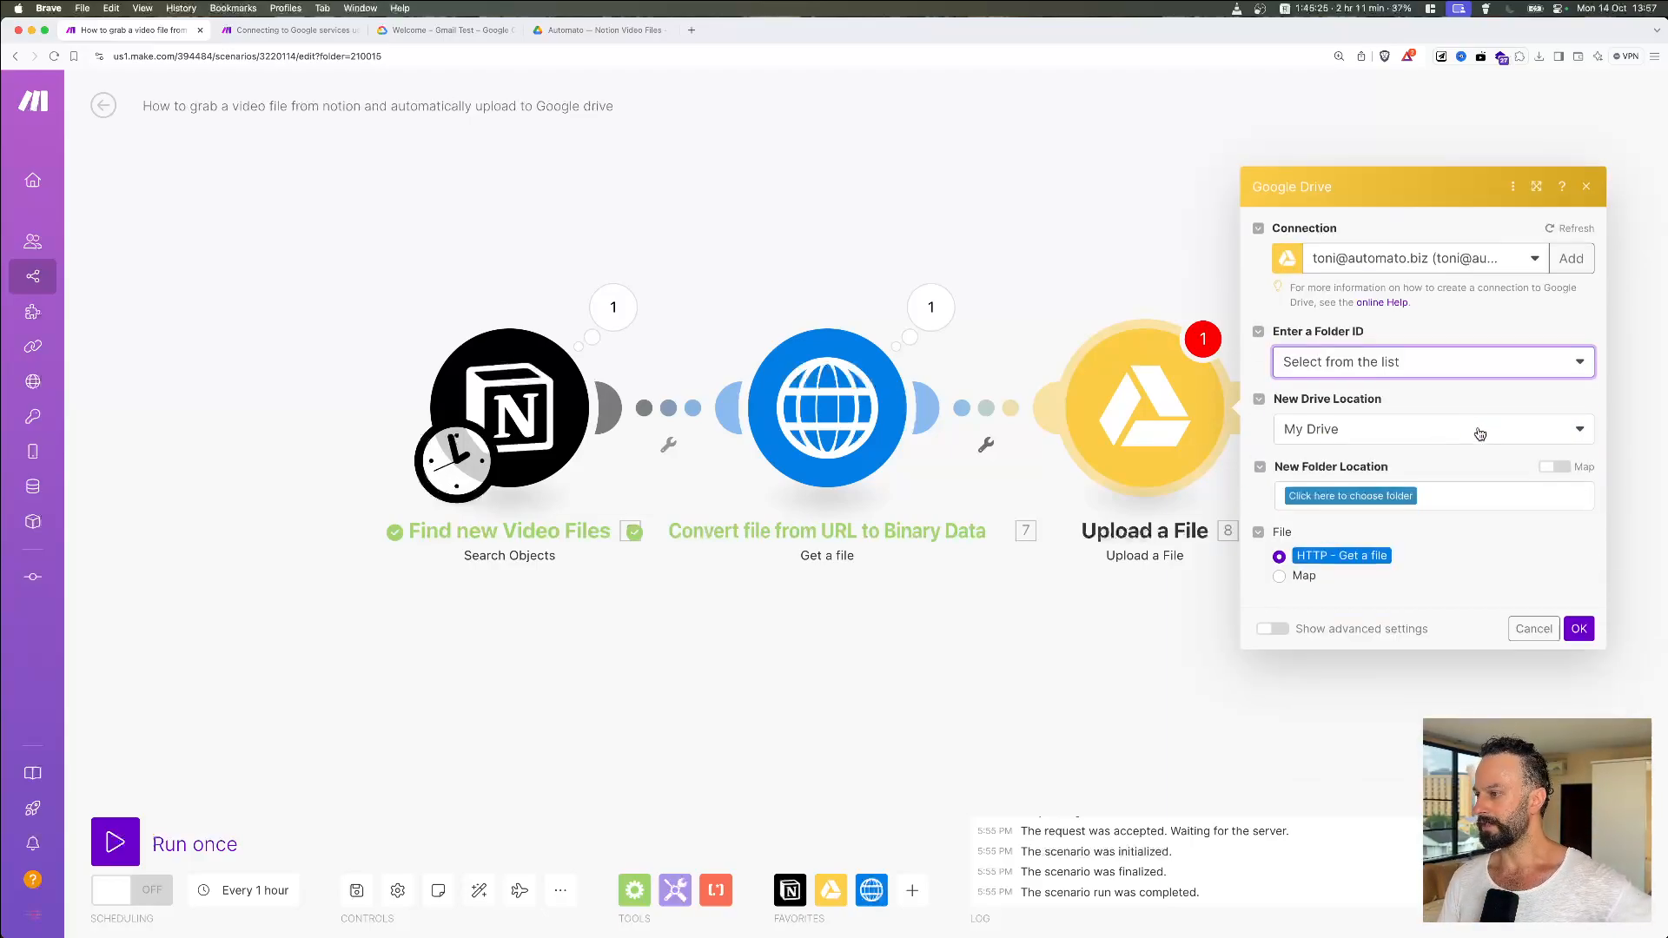
{"action": "left_click", "coordinate": [1352, 496]}
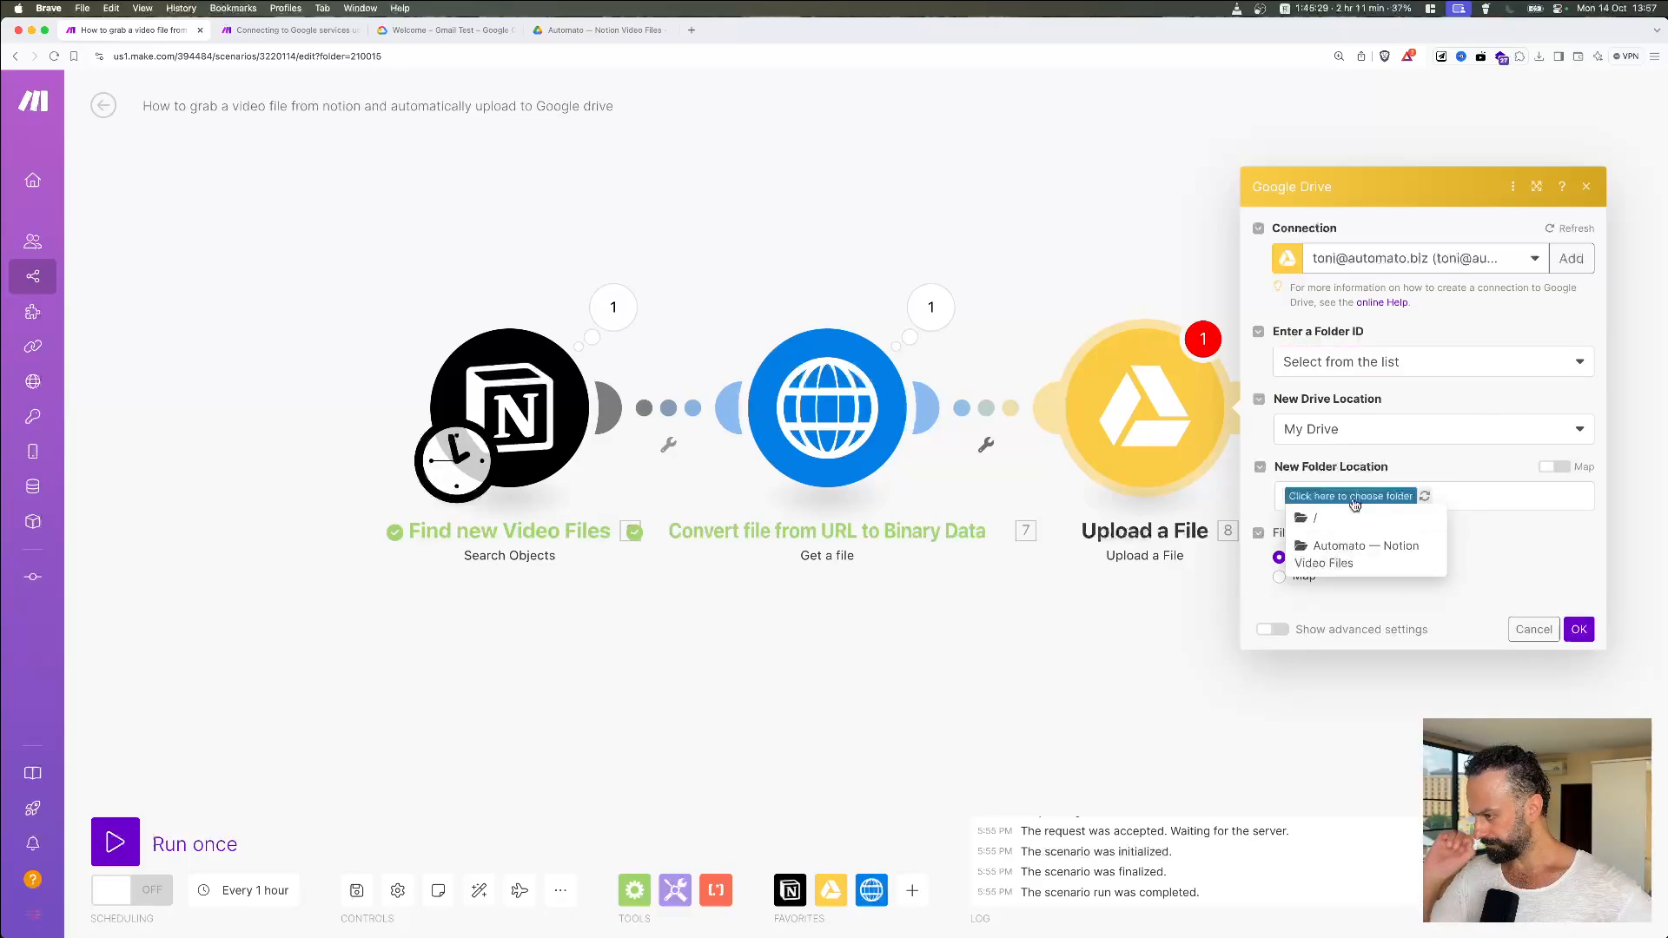
{"action": "left_click", "coordinate": [1366, 560]}
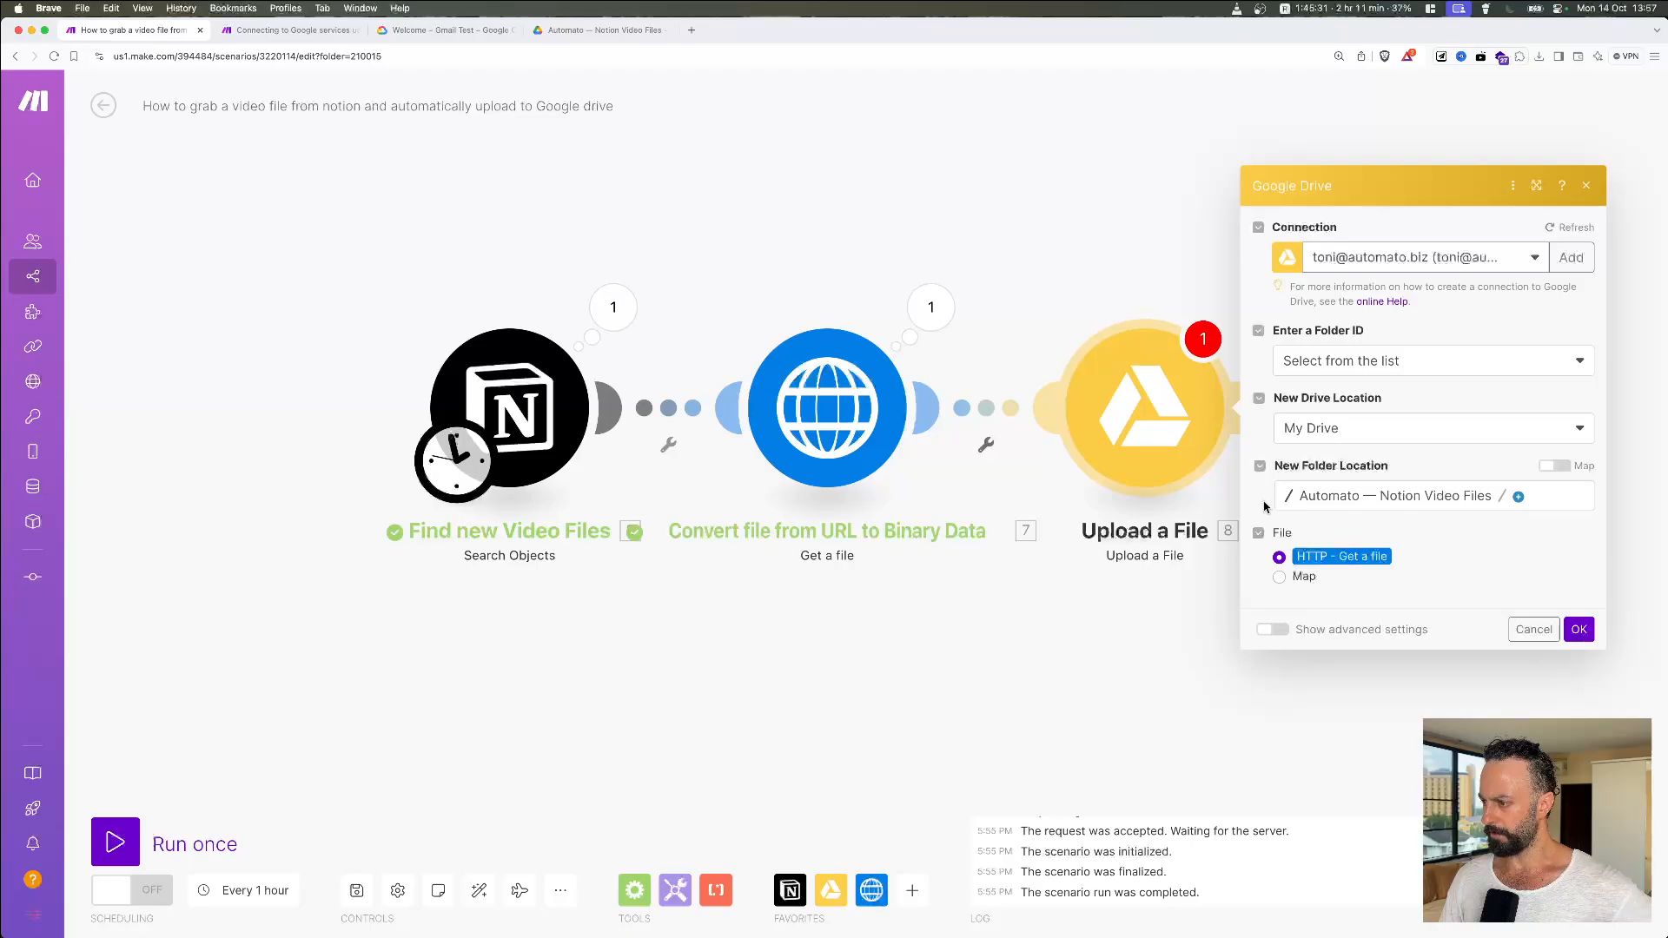
{"action": "left_click", "coordinate": [1278, 577]}
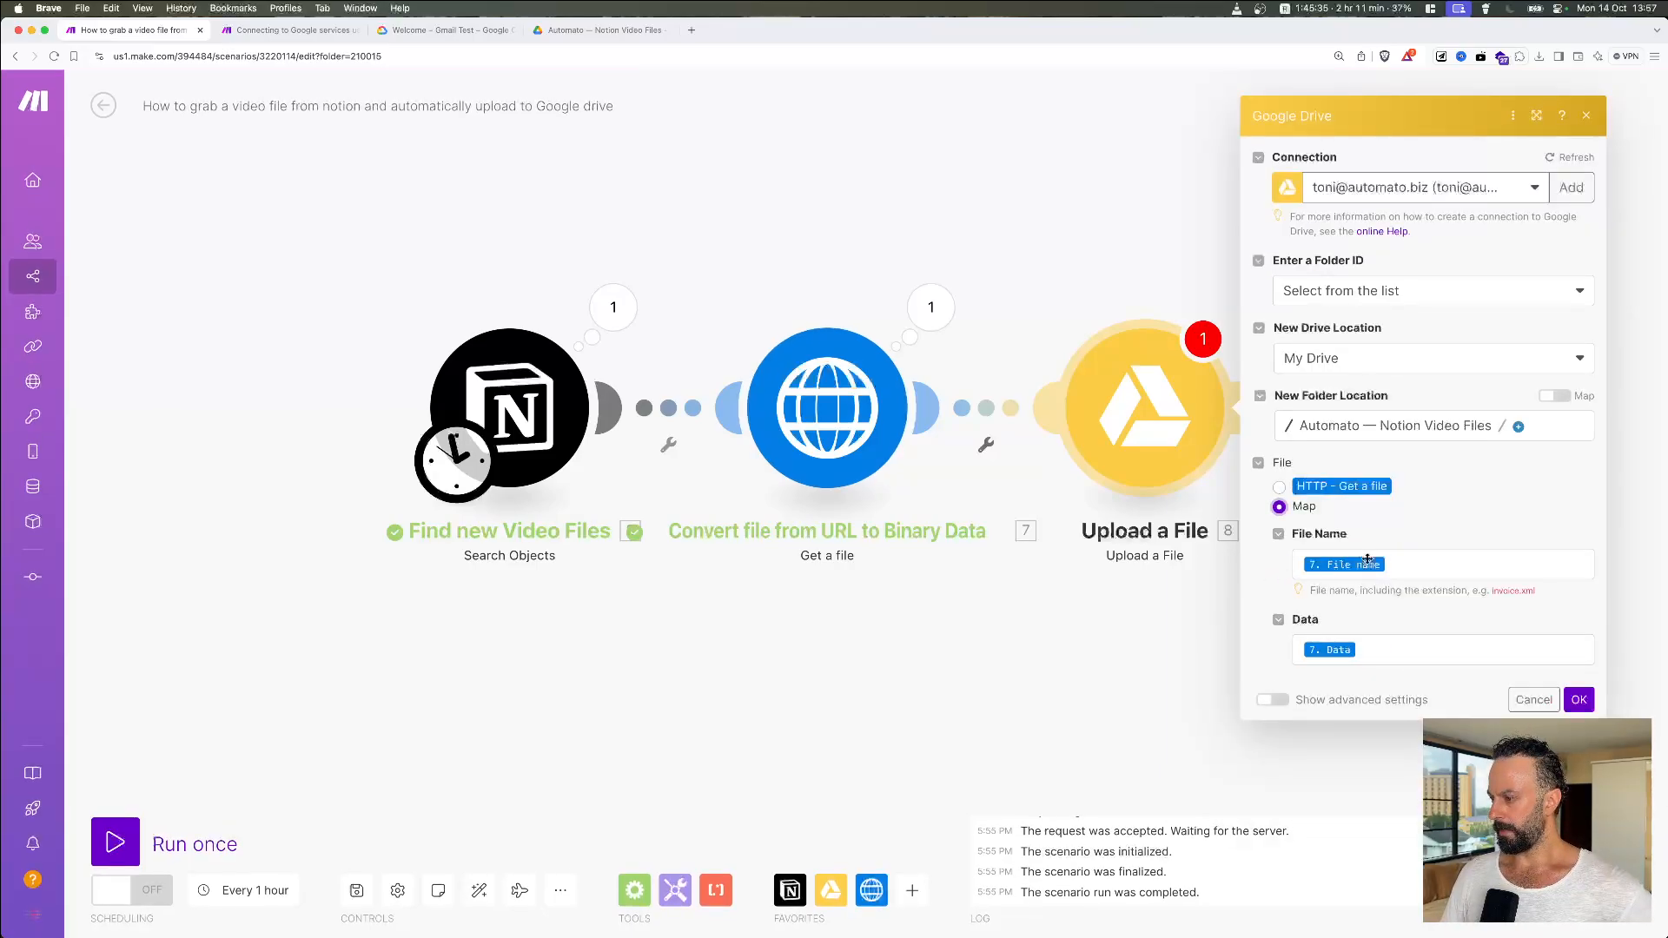
Step: Clear the existing File Name and Data mappings in Upload a File
{"action": "left_click", "coordinate": [1410, 565]}
{"action": "key", "text": "BackSpace"}
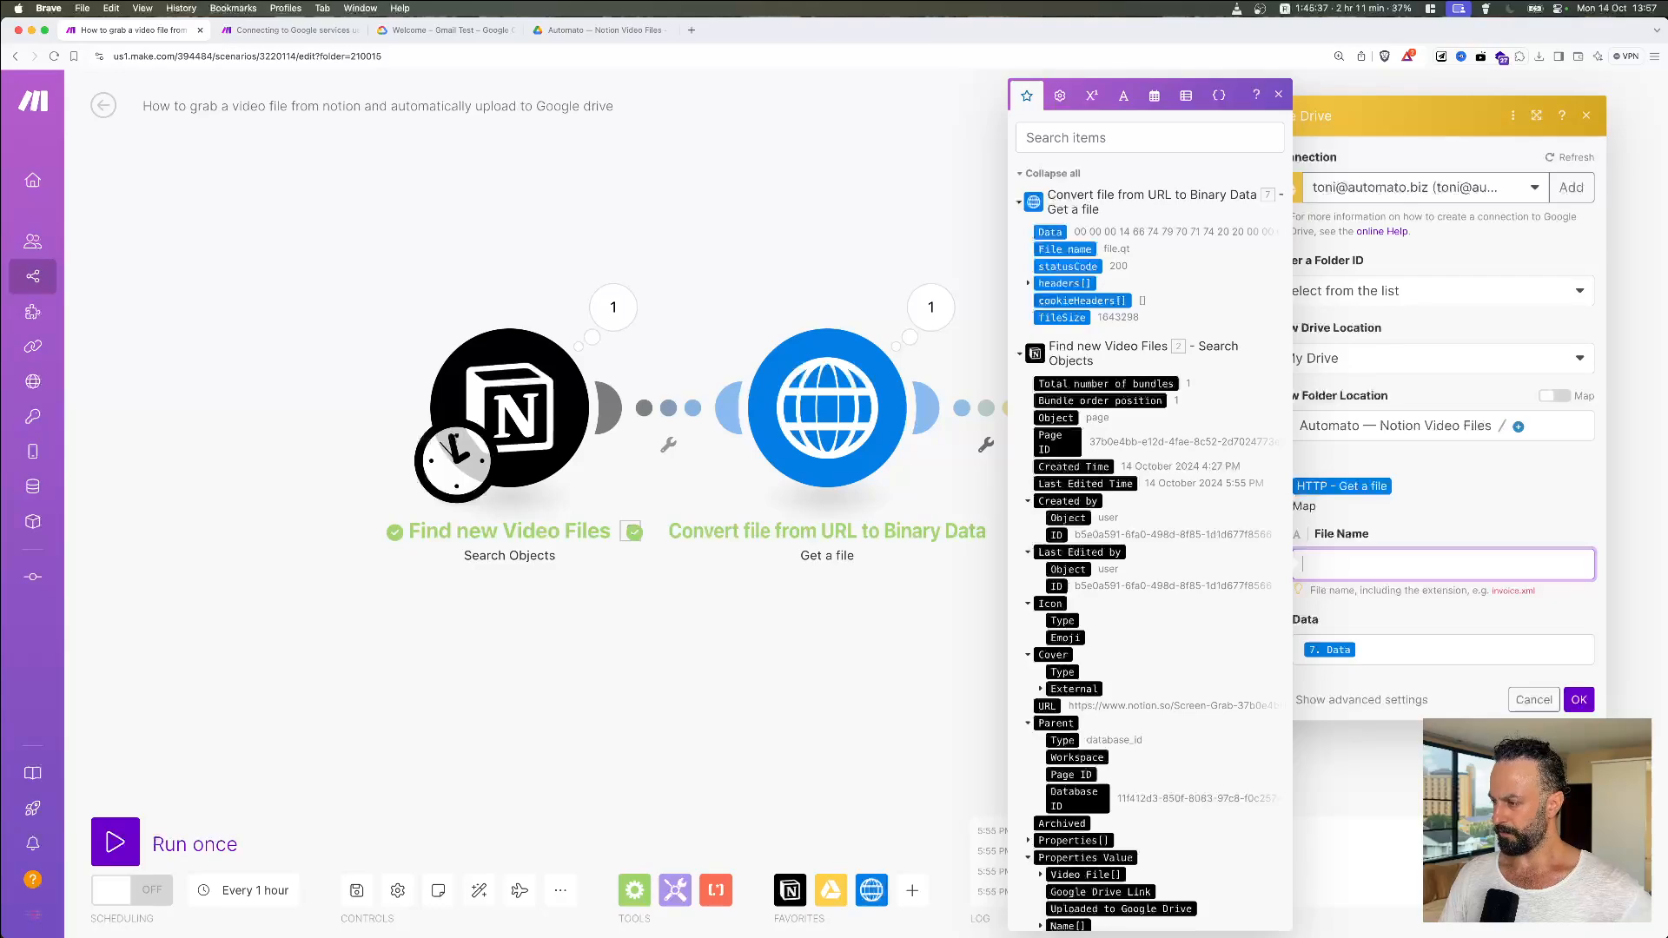
{"action": "left_click", "coordinate": [1407, 647]}
{"action": "key", "text": "BackSpace"}
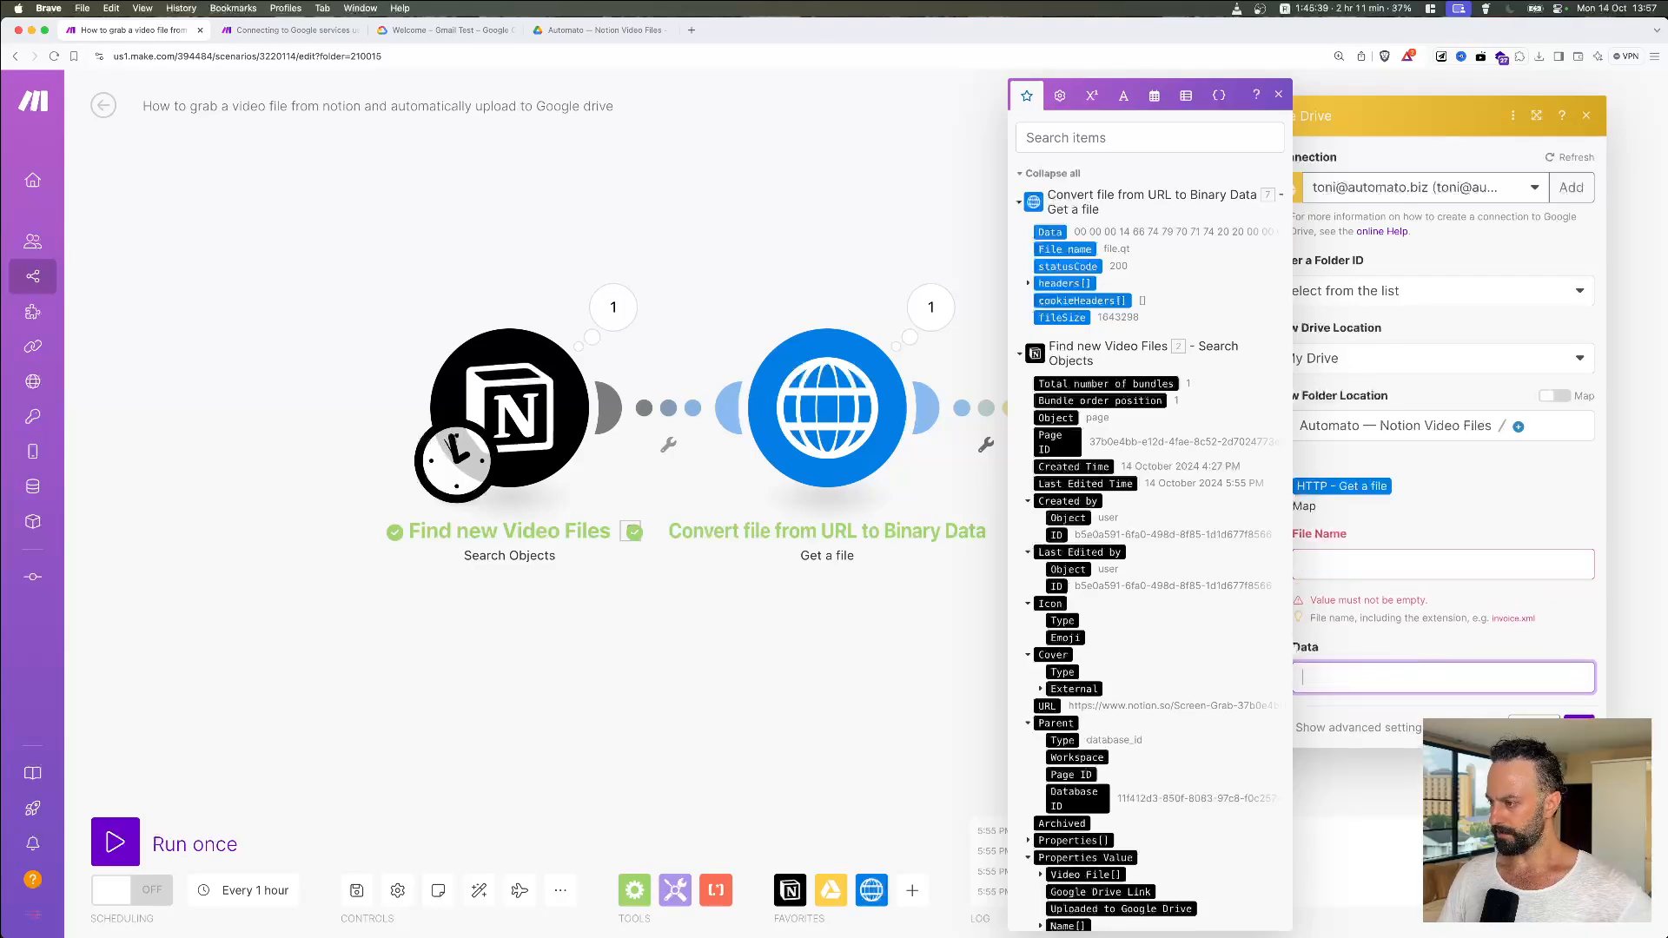
{"action": "left_click", "coordinate": [1398, 573]}
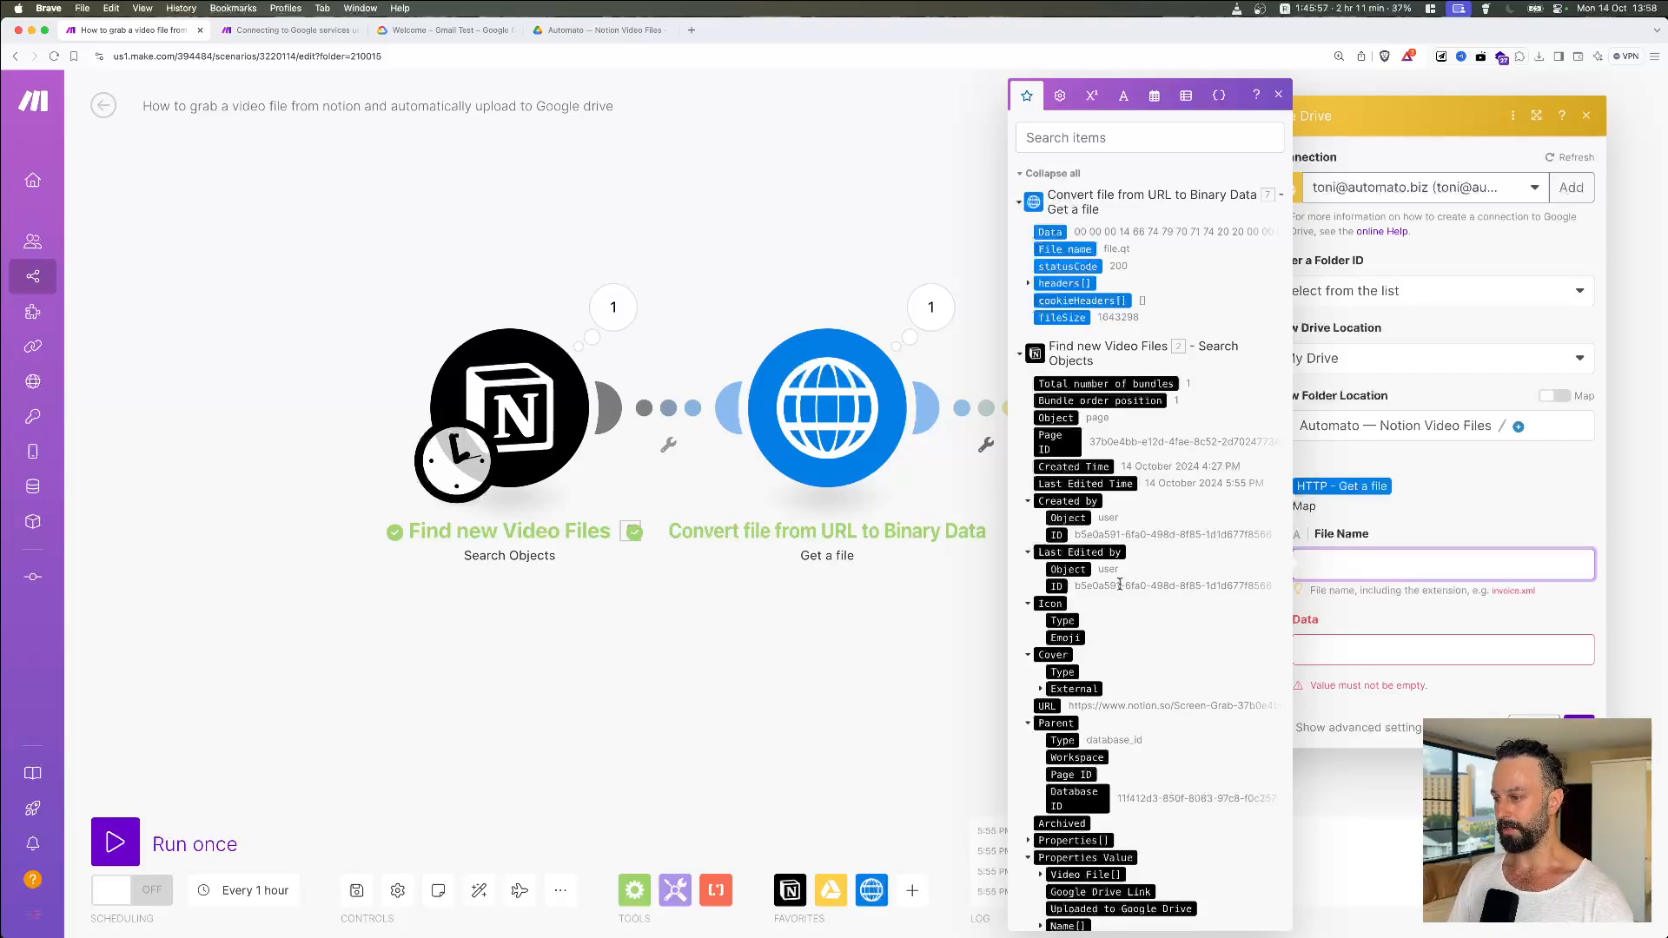
{"action": "scroll", "coordinate": [1119, 584], "scroll_direction": "down", "scroll_amount": 1}
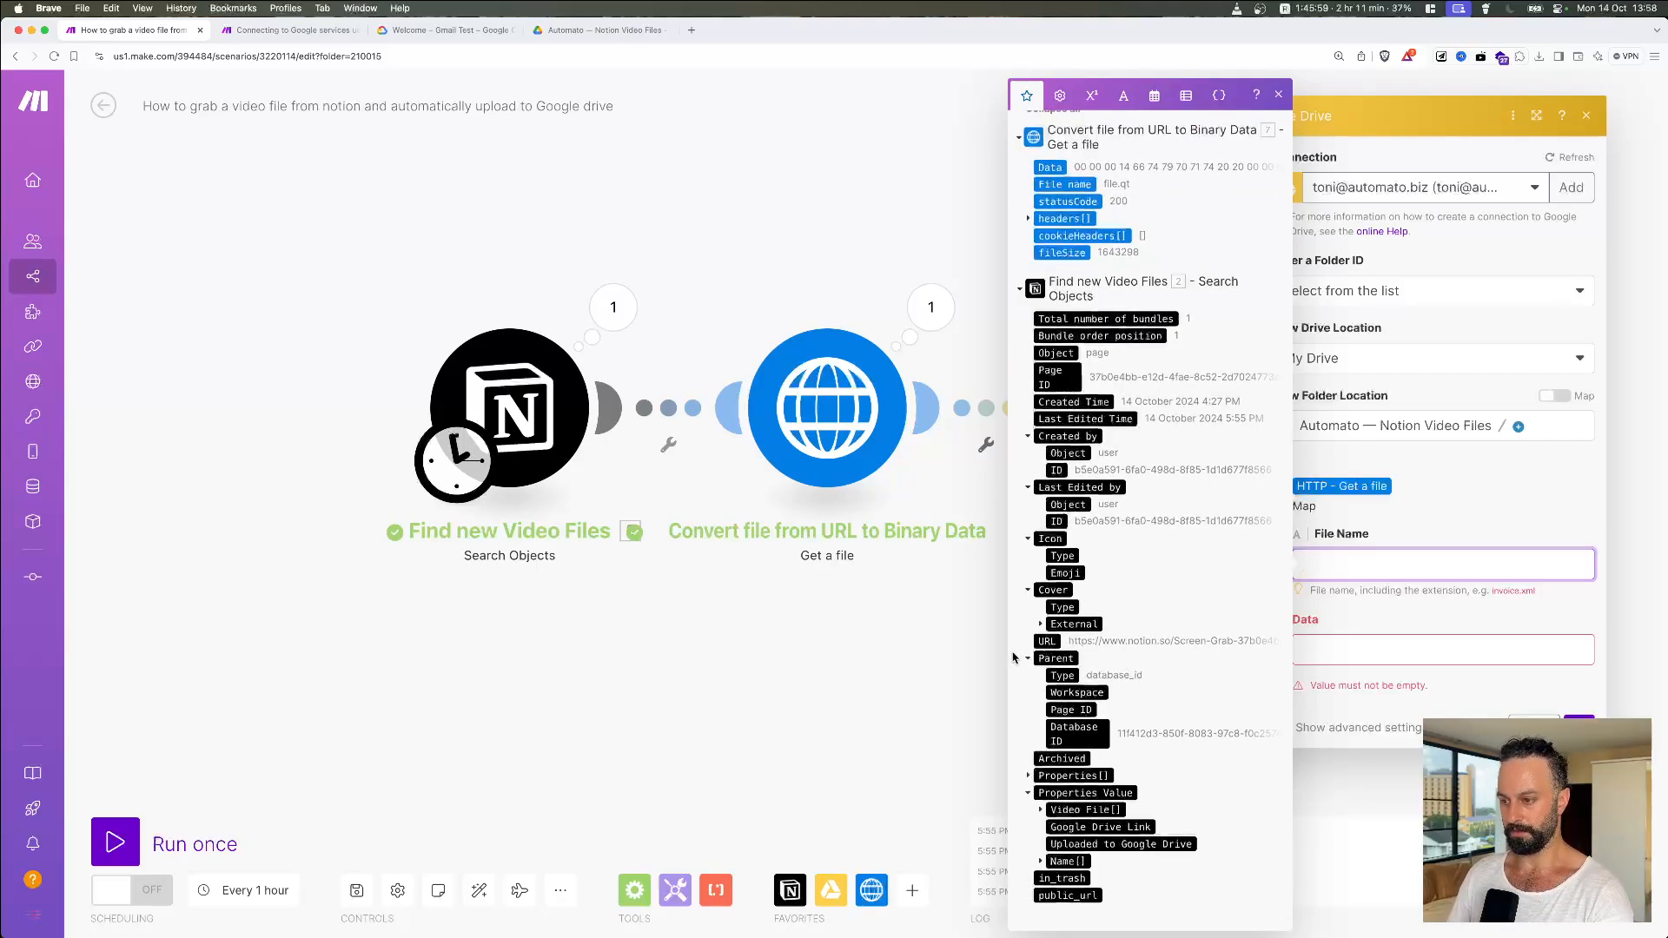
{"action": "key", "text": "super+Tab"}
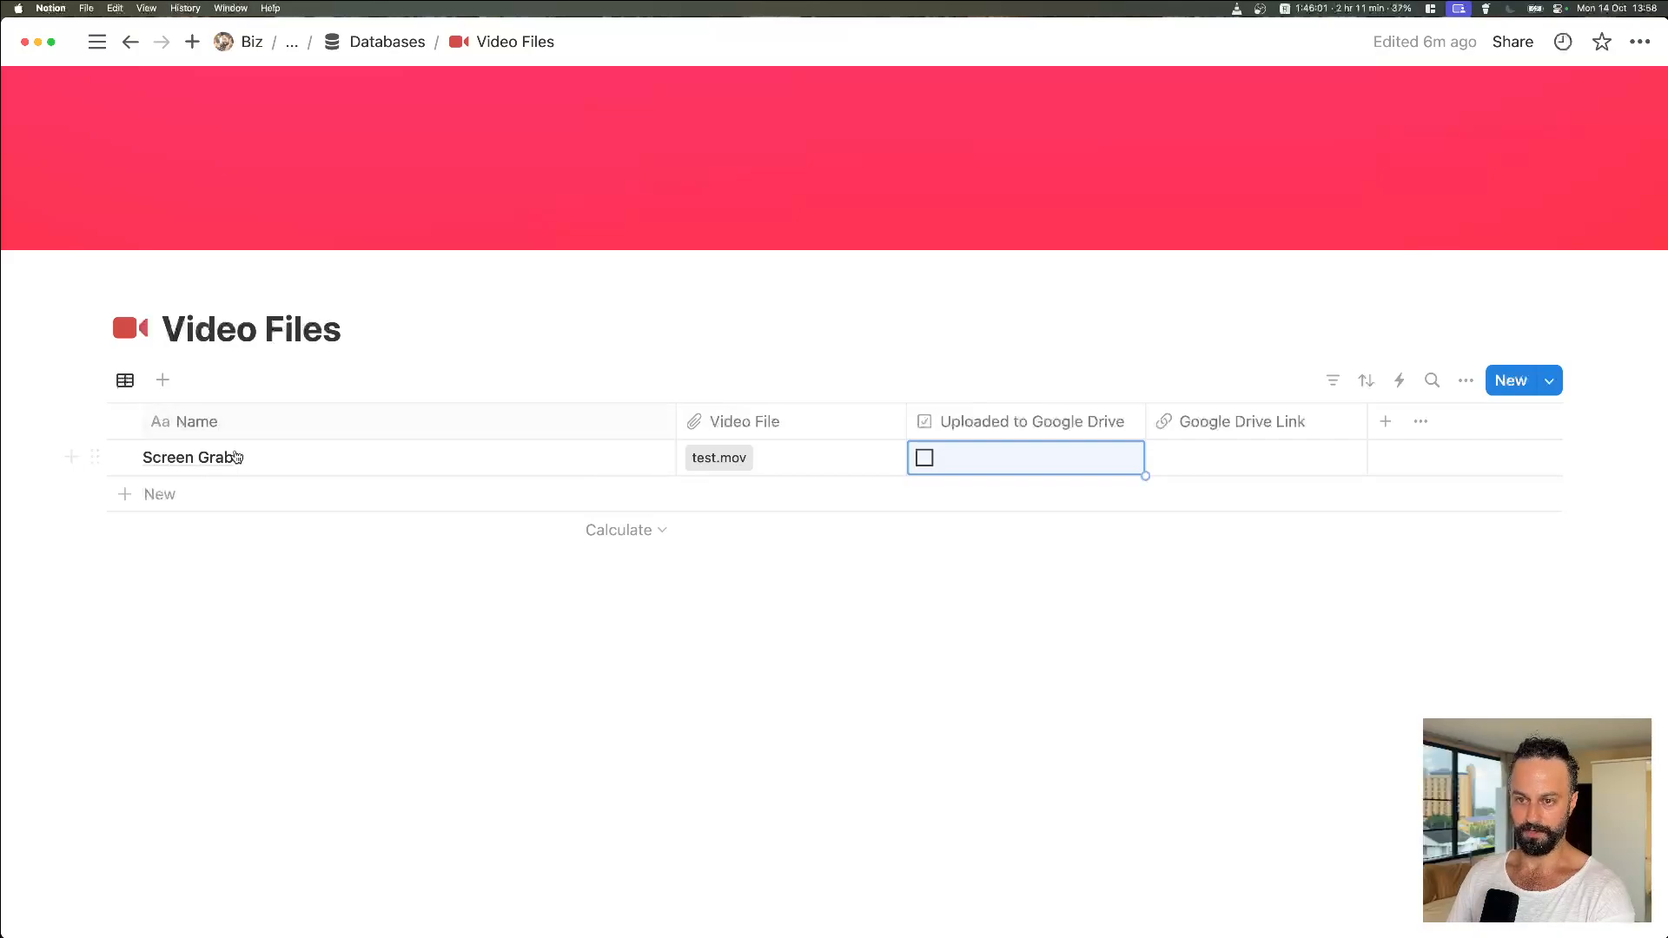
{"action": "key", "text": "super+Tab"}
Step: Map Notion's Name[] > Plain Text into File Name and 7. Data into Data, then confirm
{"action": "left_click", "coordinate": [1377, 564]}
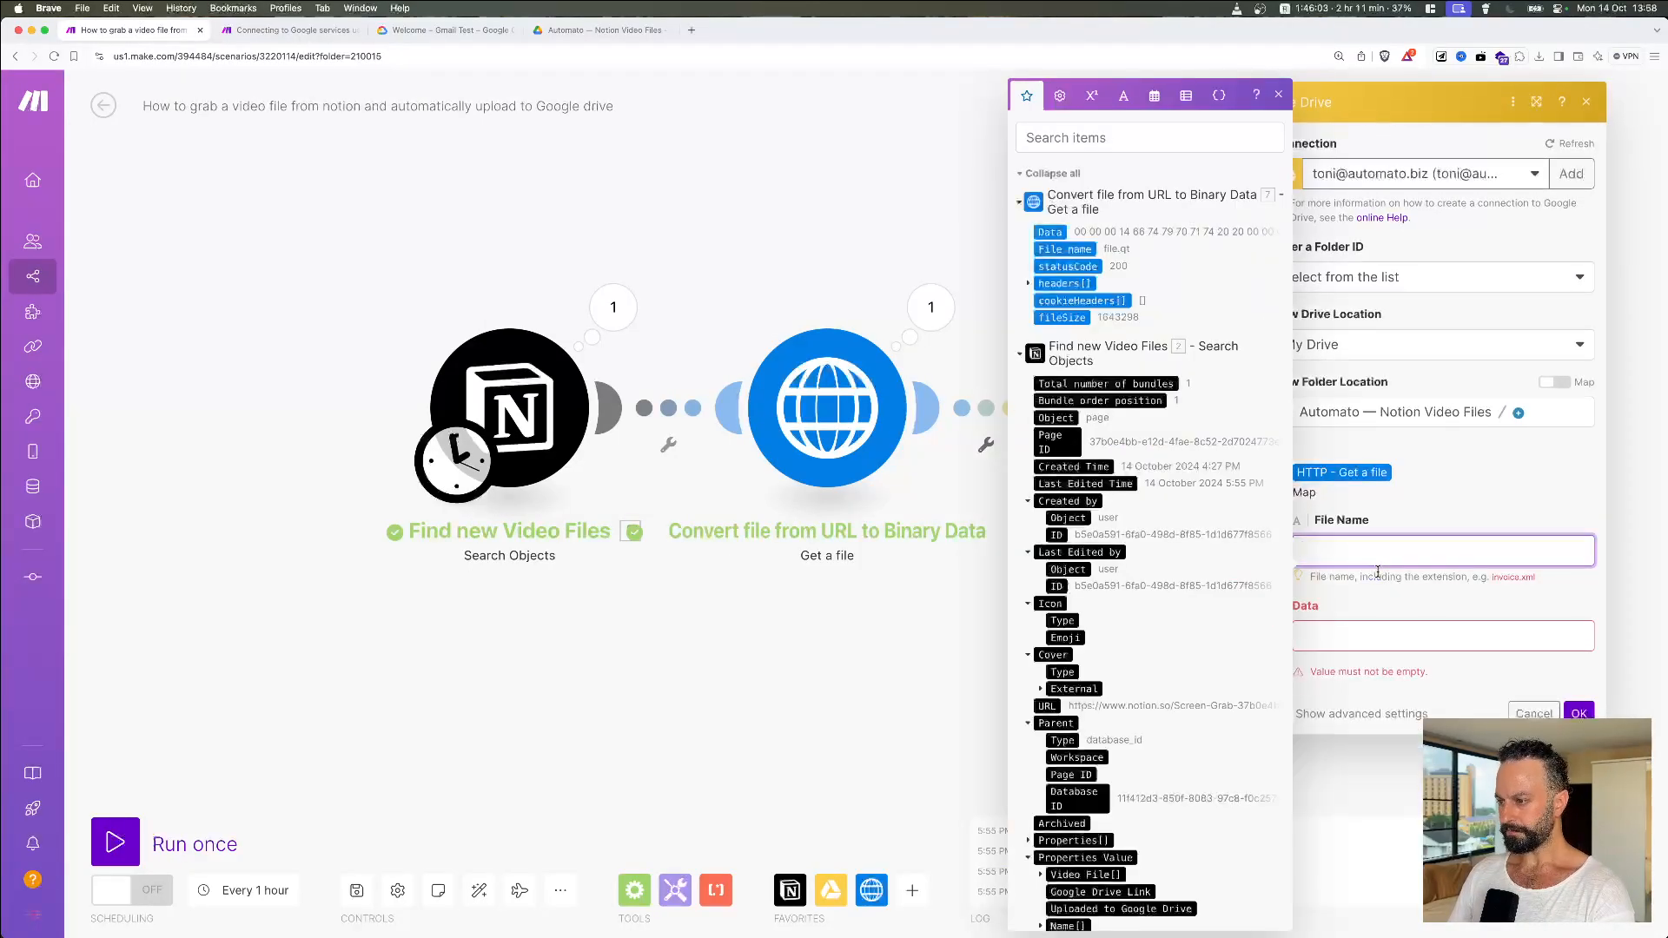
{"action": "scroll", "coordinate": [1057, 860], "scroll_direction": "down", "scroll_amount": 1}
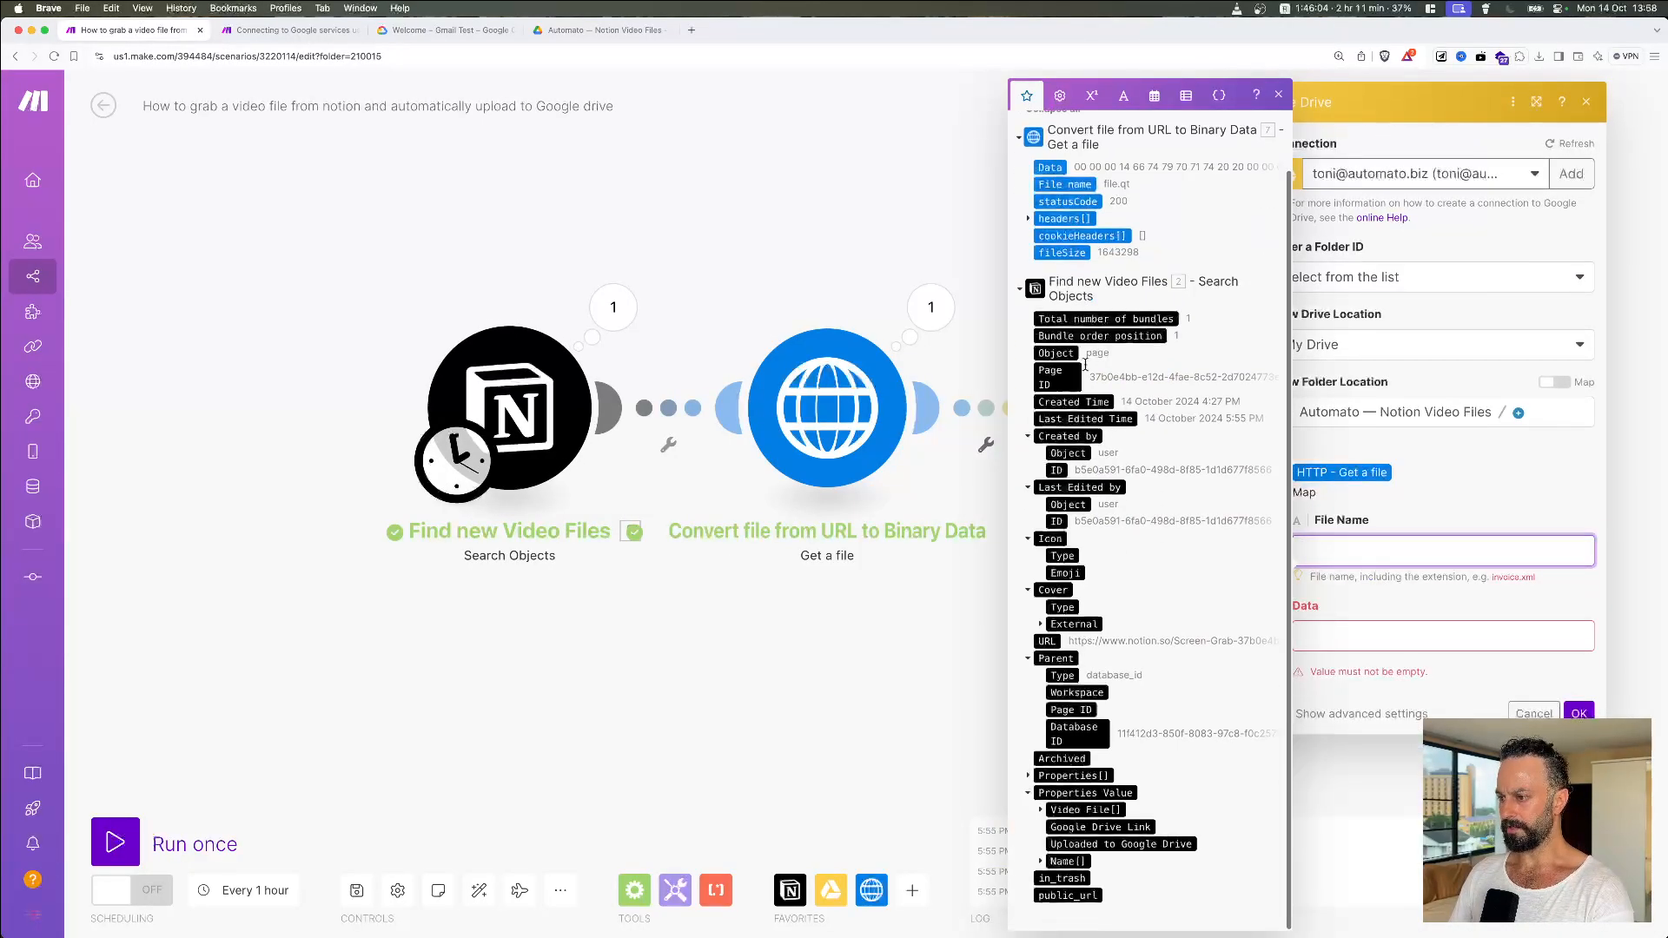
{"action": "left_click", "coordinate": [1057, 860]}
{"action": "scroll", "coordinate": [1057, 860], "scroll_direction": "down", "scroll_amount": 1}
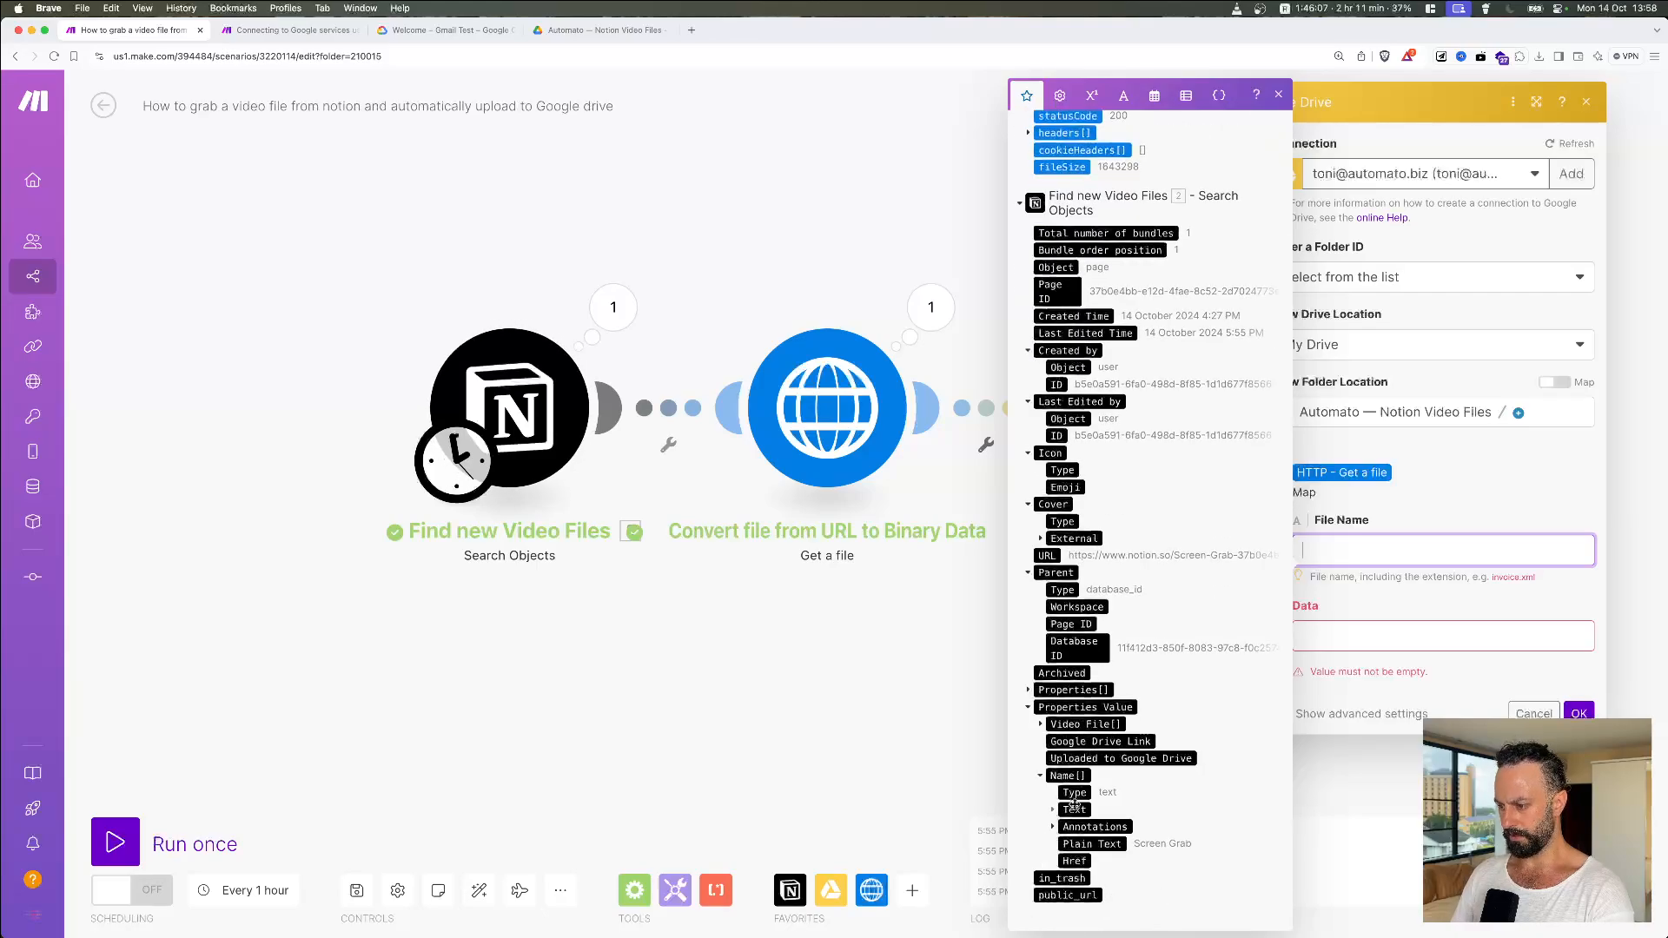
{"action": "left_click", "coordinate": [1090, 844]}
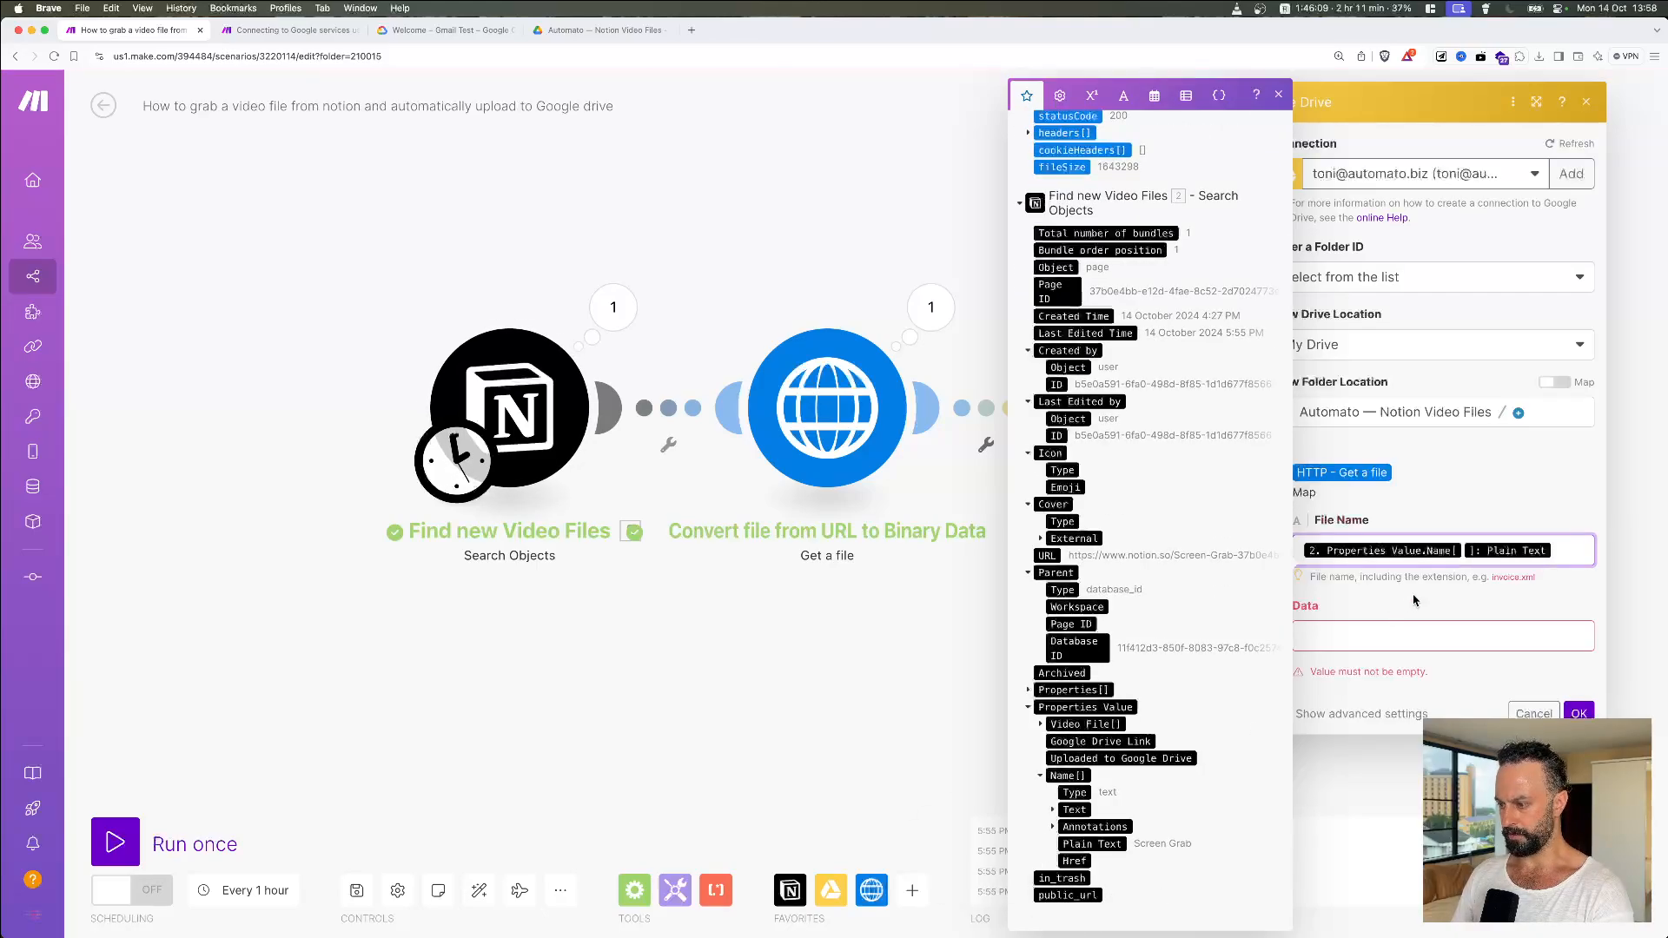
{"action": "left_click", "coordinate": [1414, 600]}
{"action": "left_click", "coordinate": [1344, 635]}
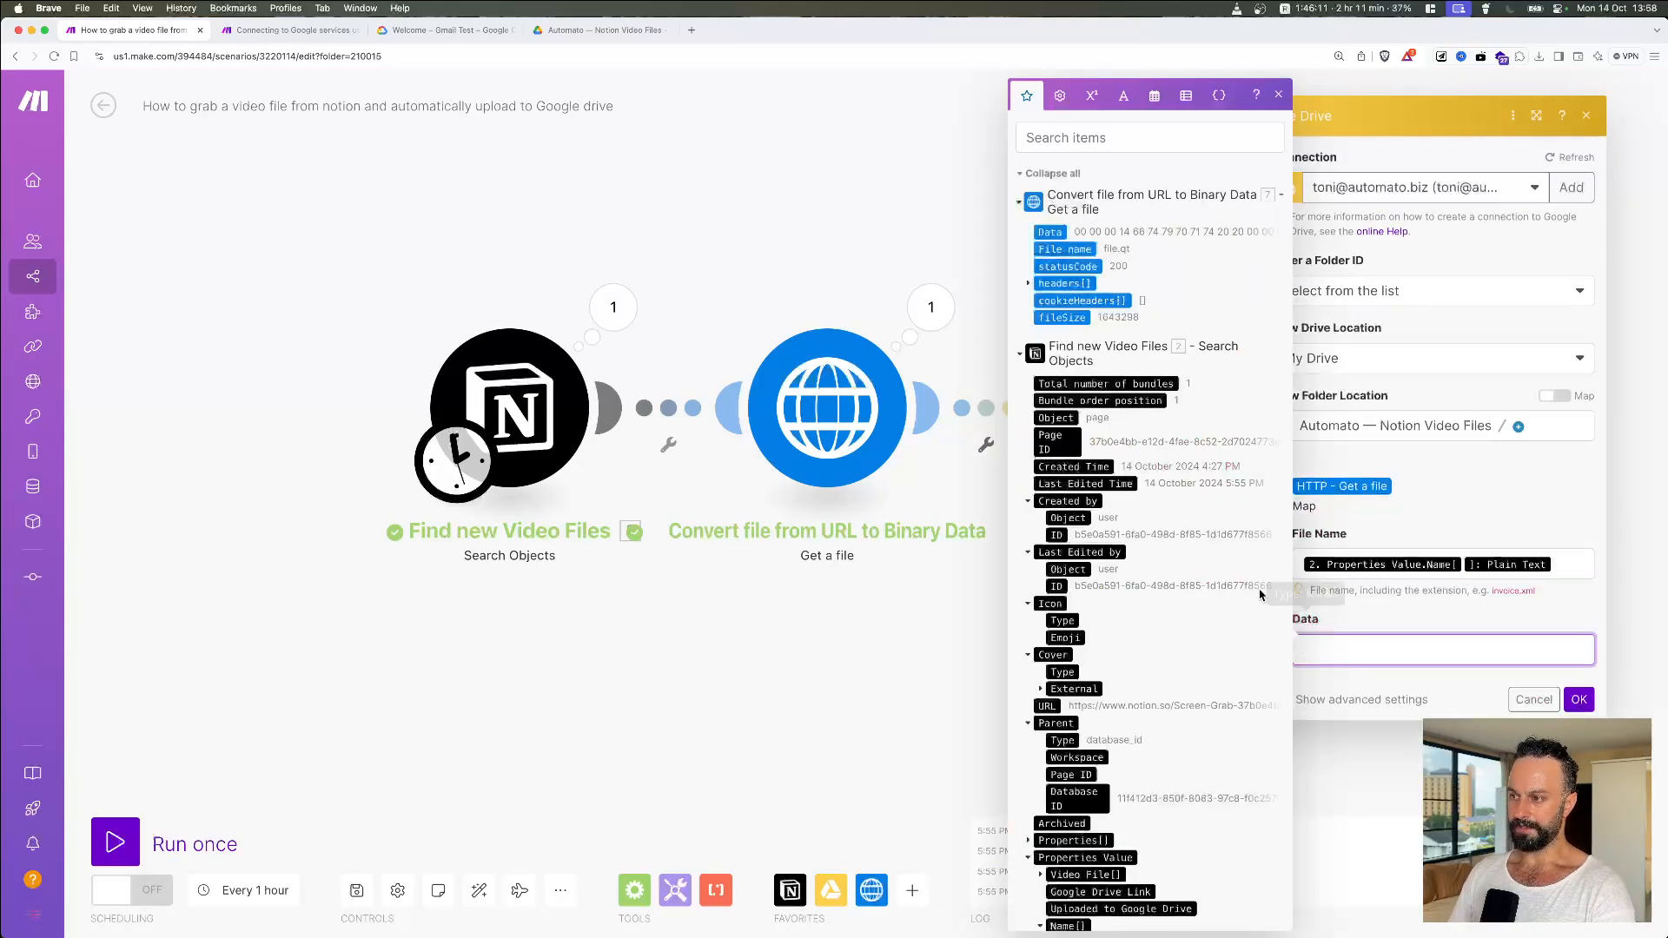
{"action": "left_click", "coordinate": [1050, 231]}
{"action": "left_click", "coordinate": [1459, 627]}
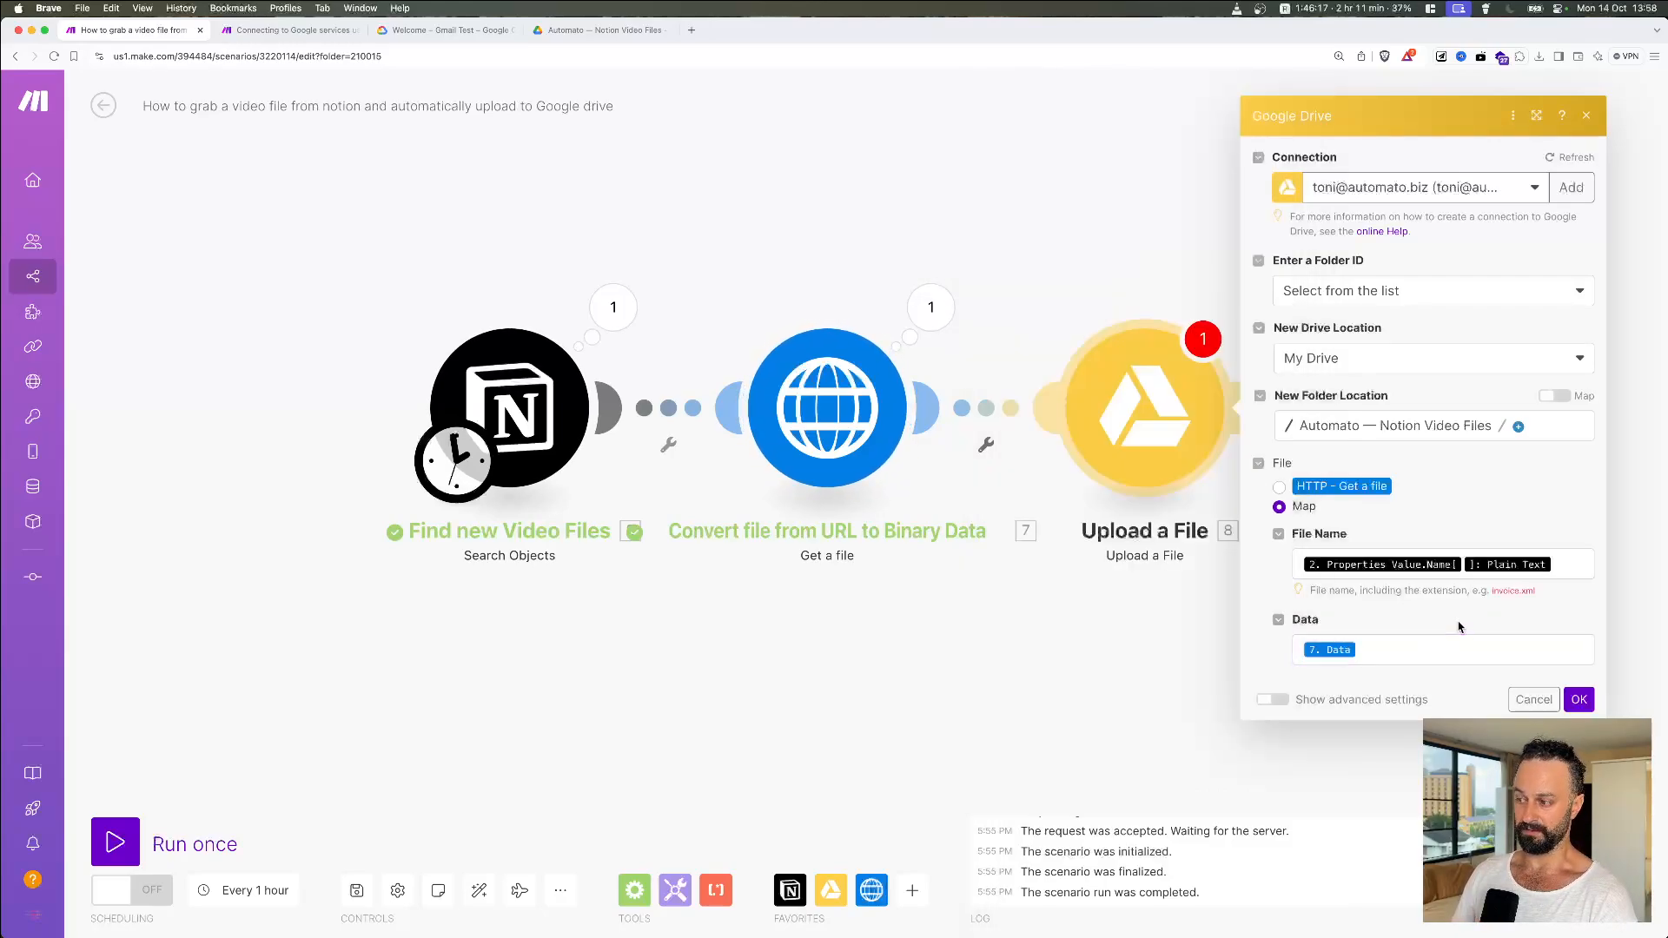
{"action": "left_click", "coordinate": [1578, 700]}
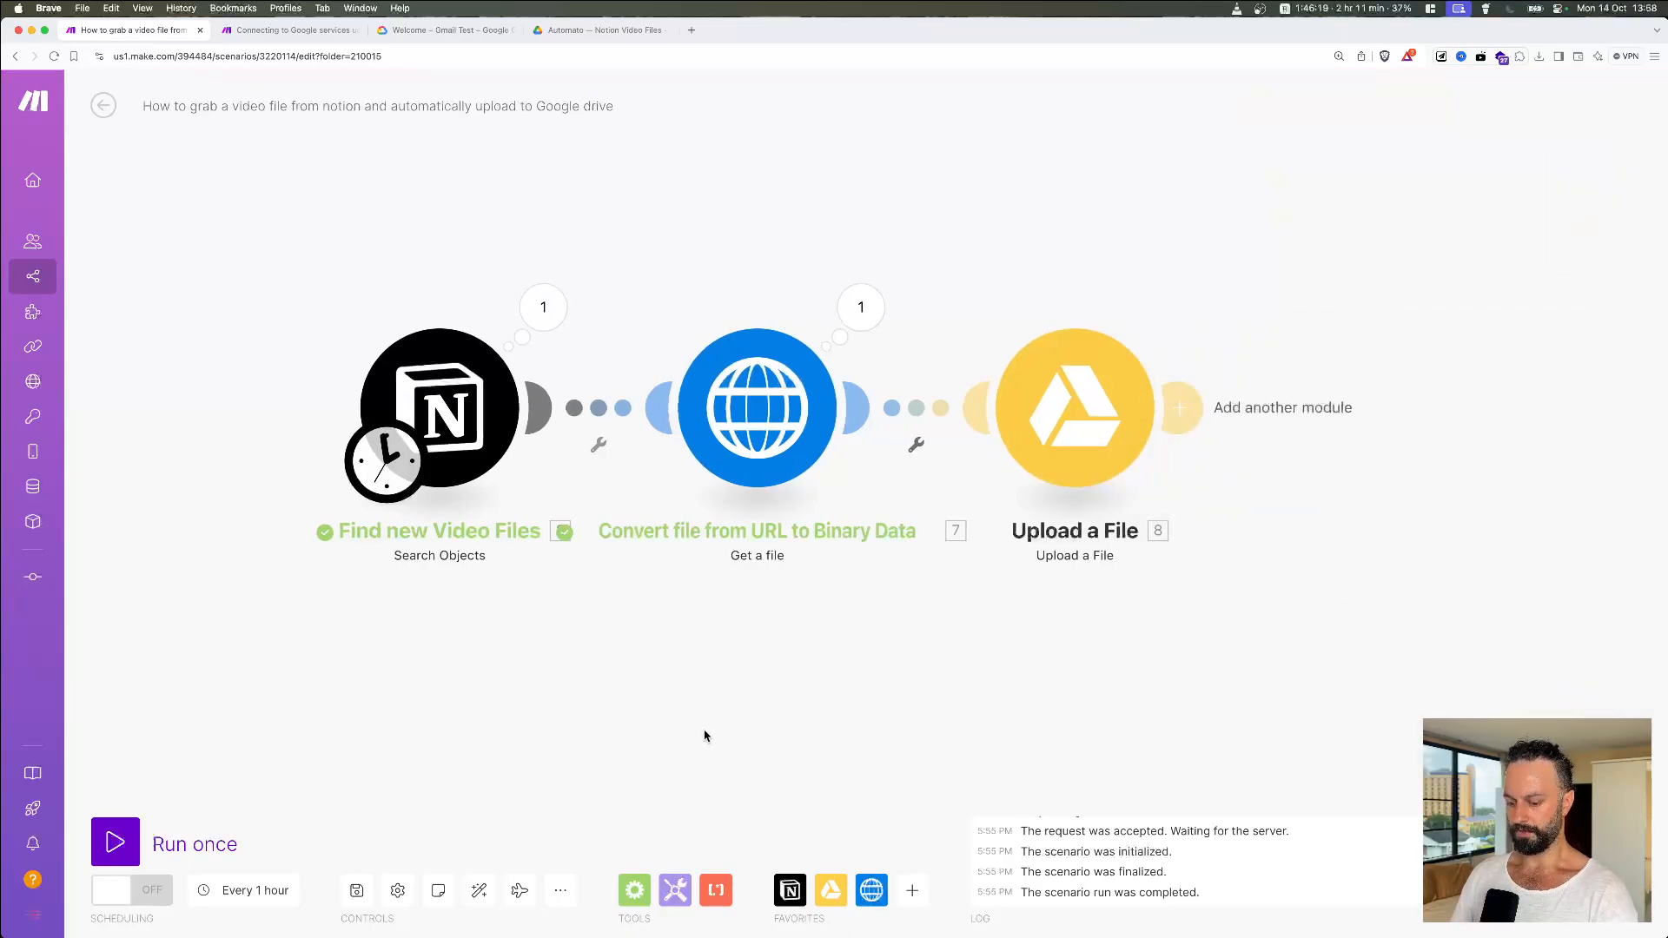
Step: Run the Notion, HTTP and Upload a File scenario once as a full test
{"action": "key", "text": "super+Tab"}
{"action": "key", "text": "super+Tab"}
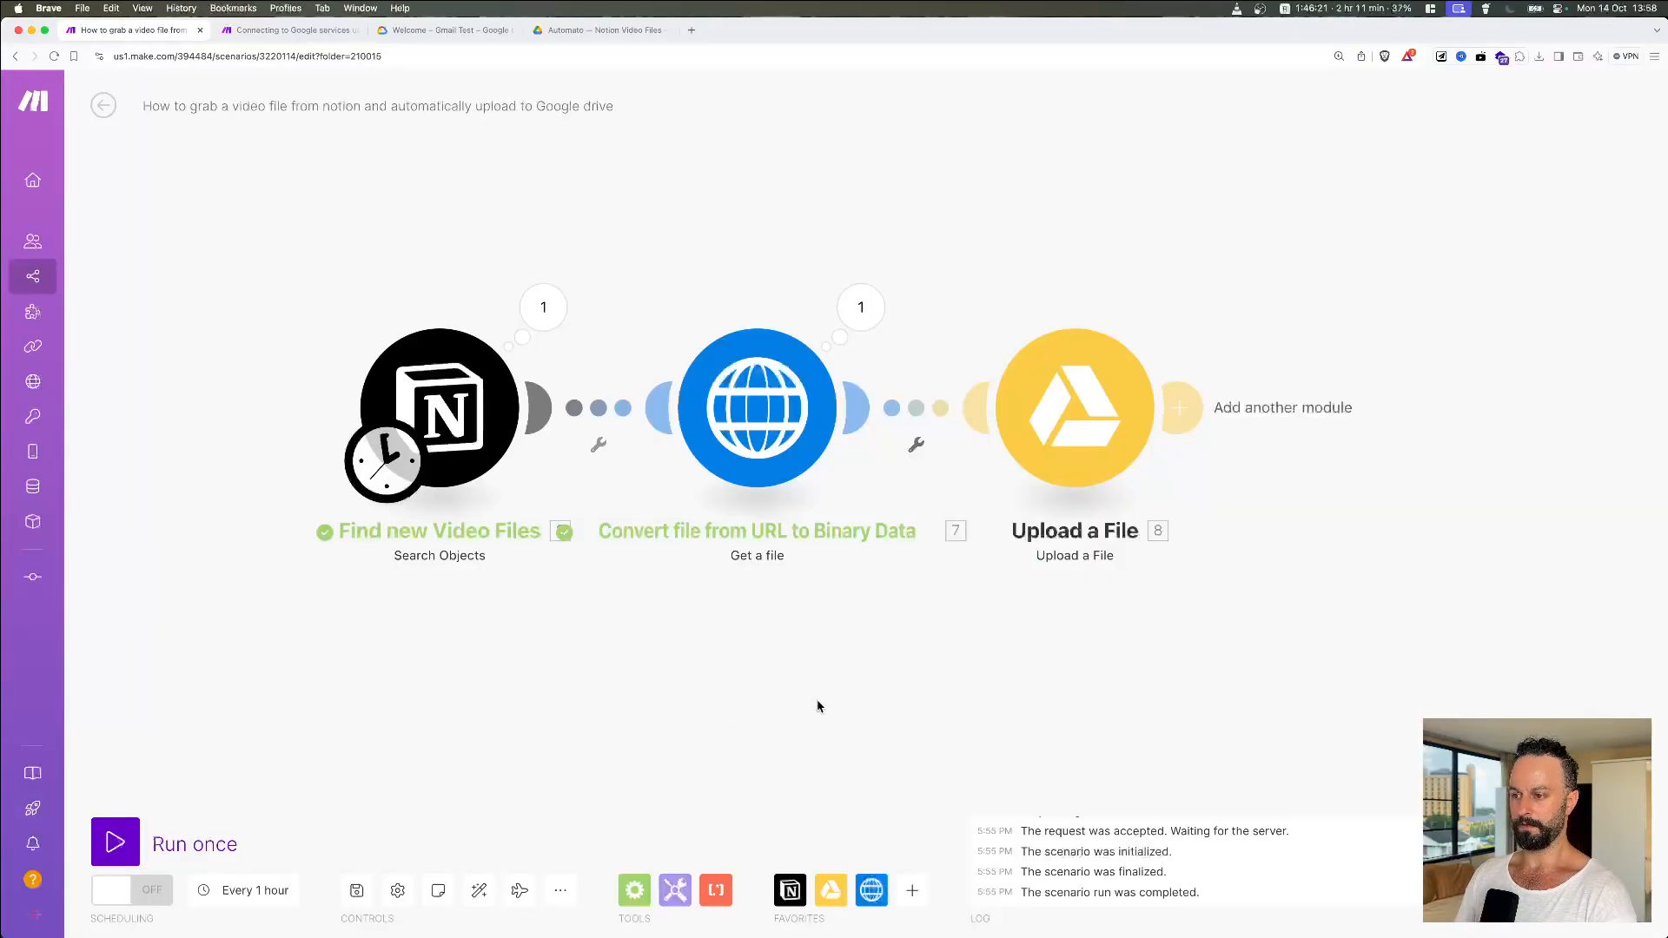
{"action": "left_click", "coordinate": [131, 839]}
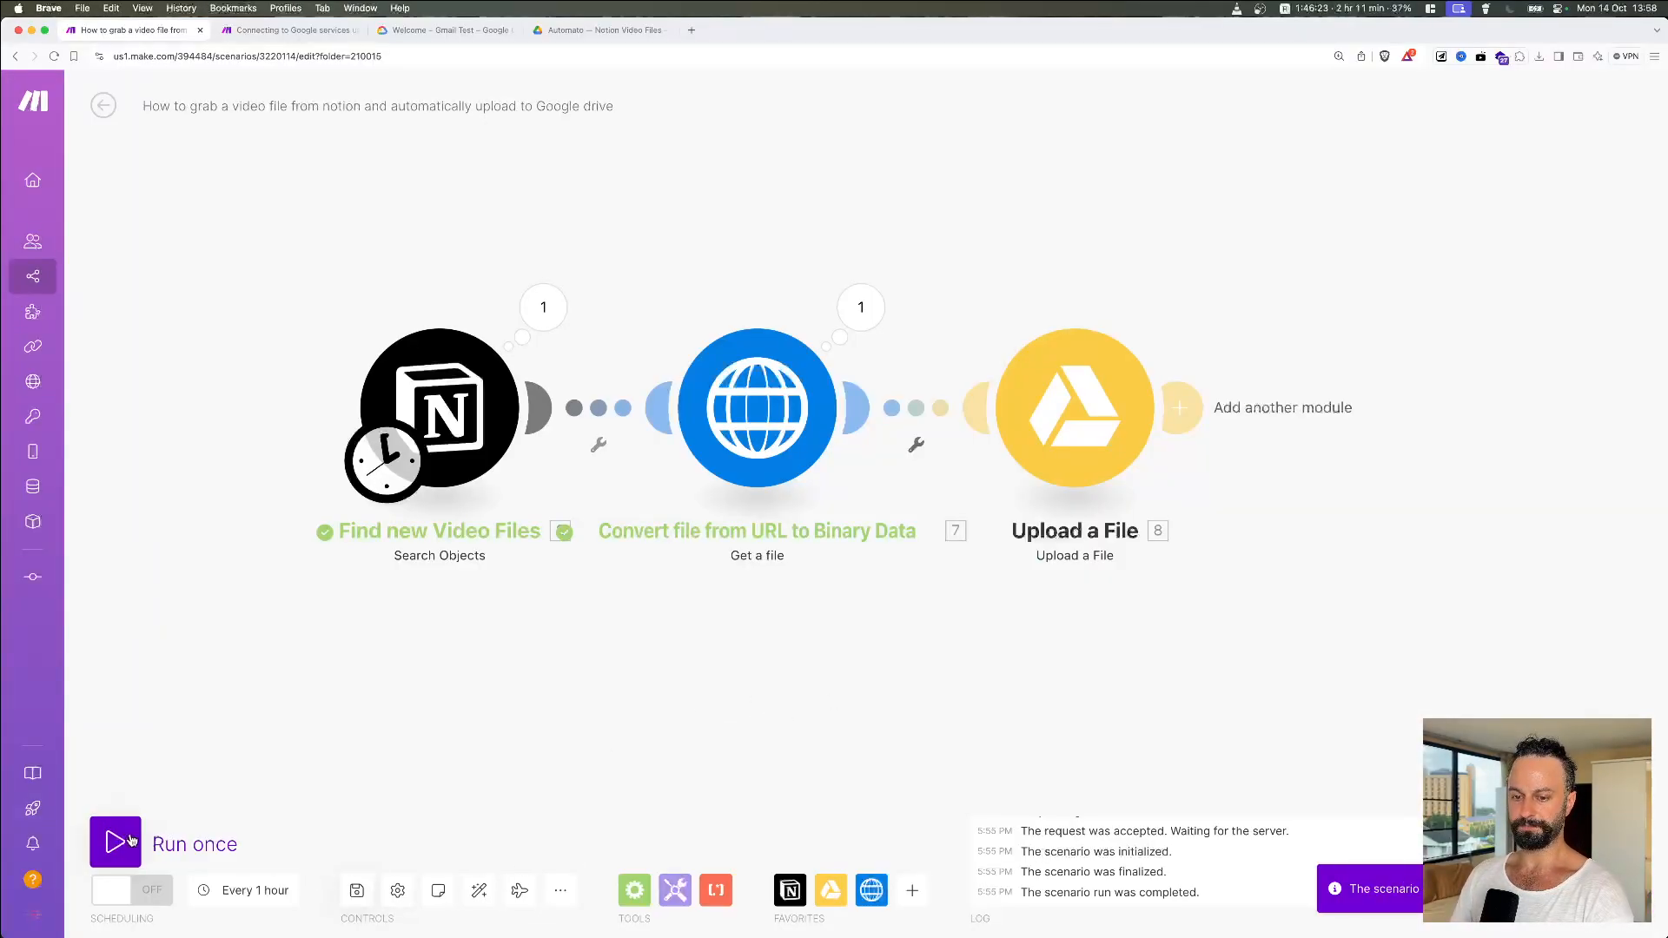
{"action": "left_click", "coordinate": [130, 839]}
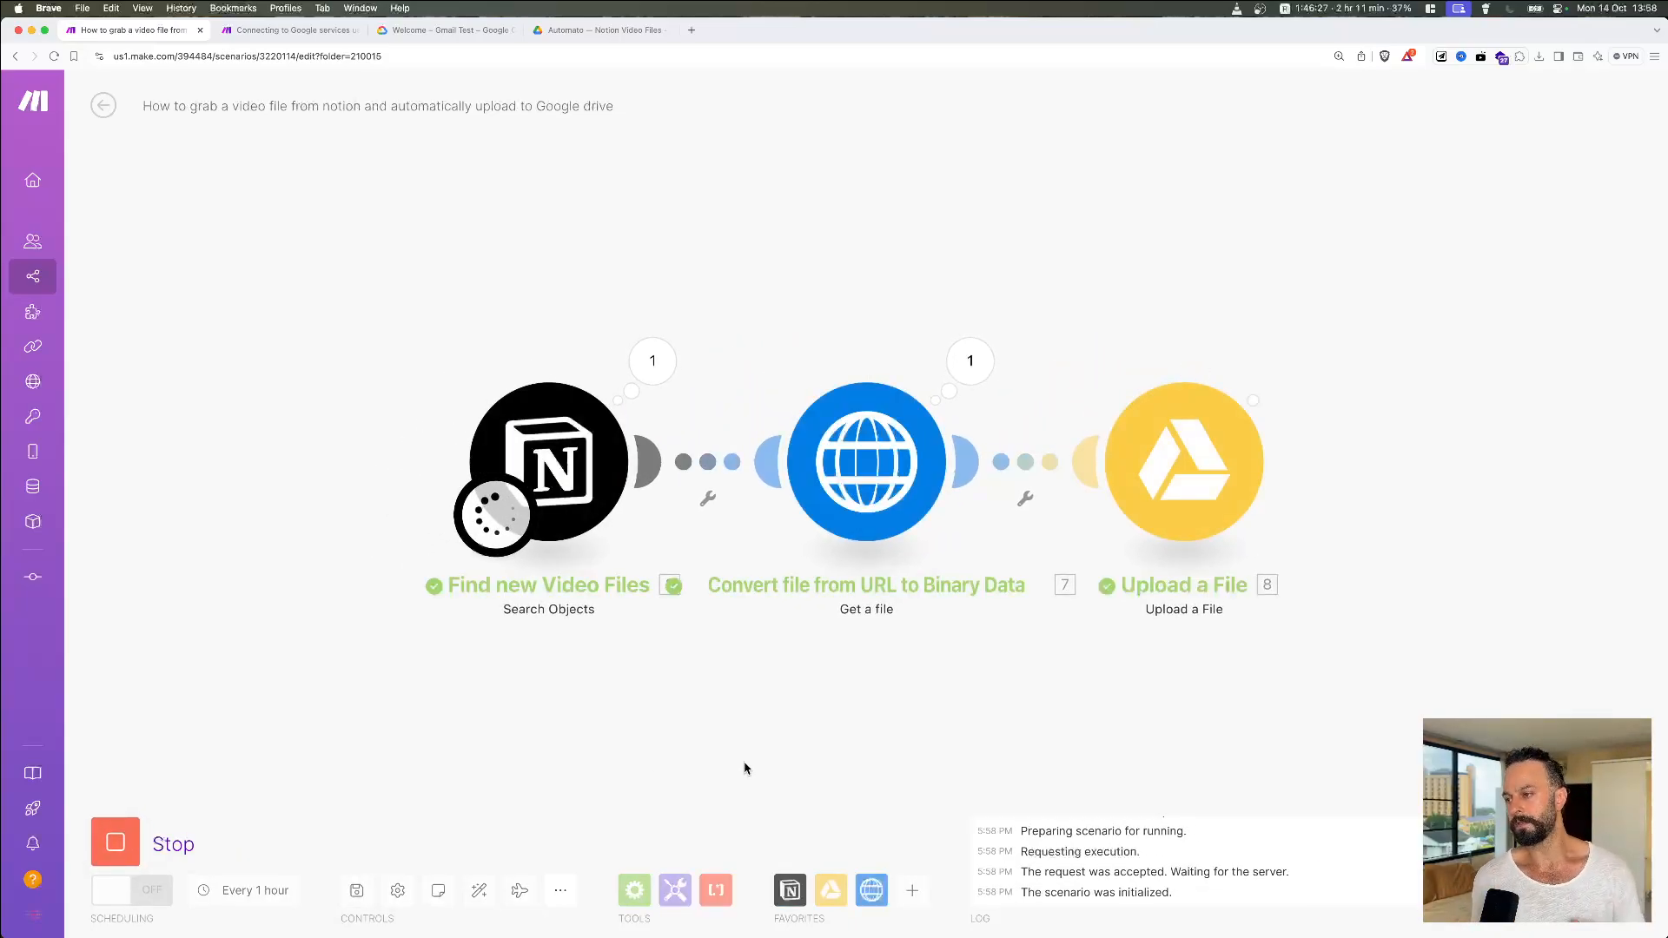
Step: Check Notion's Video Files table, then view the Drive folder holding the uploaded Screen Grab
{"action": "key", "text": "super+Tab"}
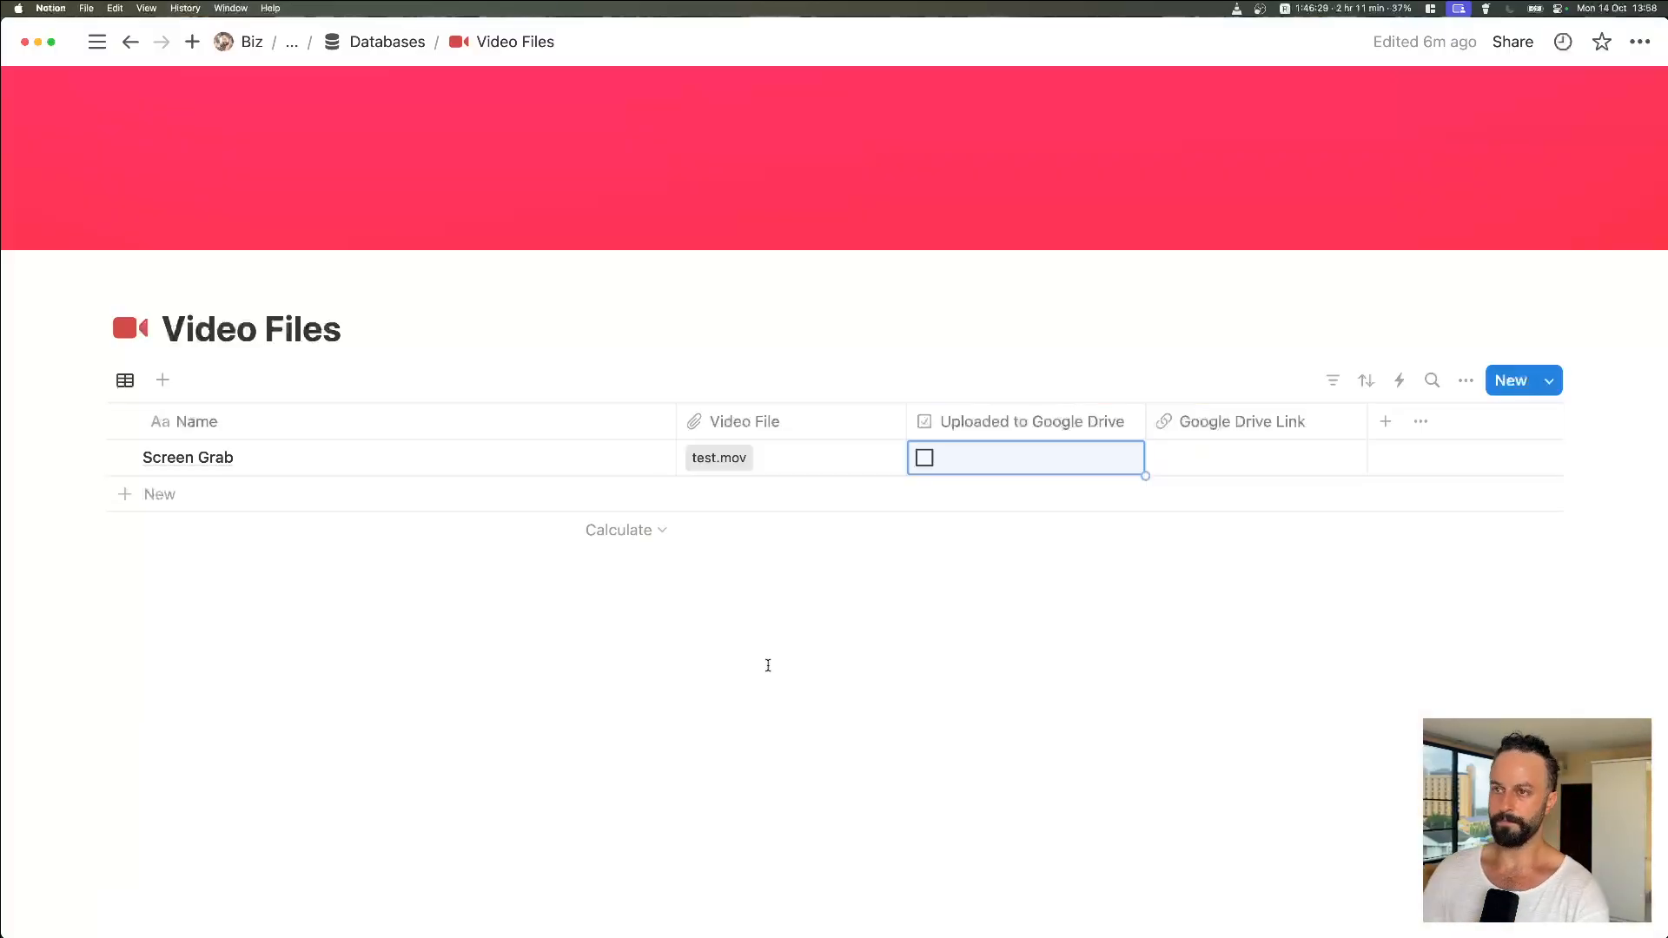
{"action": "key", "text": "super+Tab"}
{"action": "key", "text": "super+Tab"}
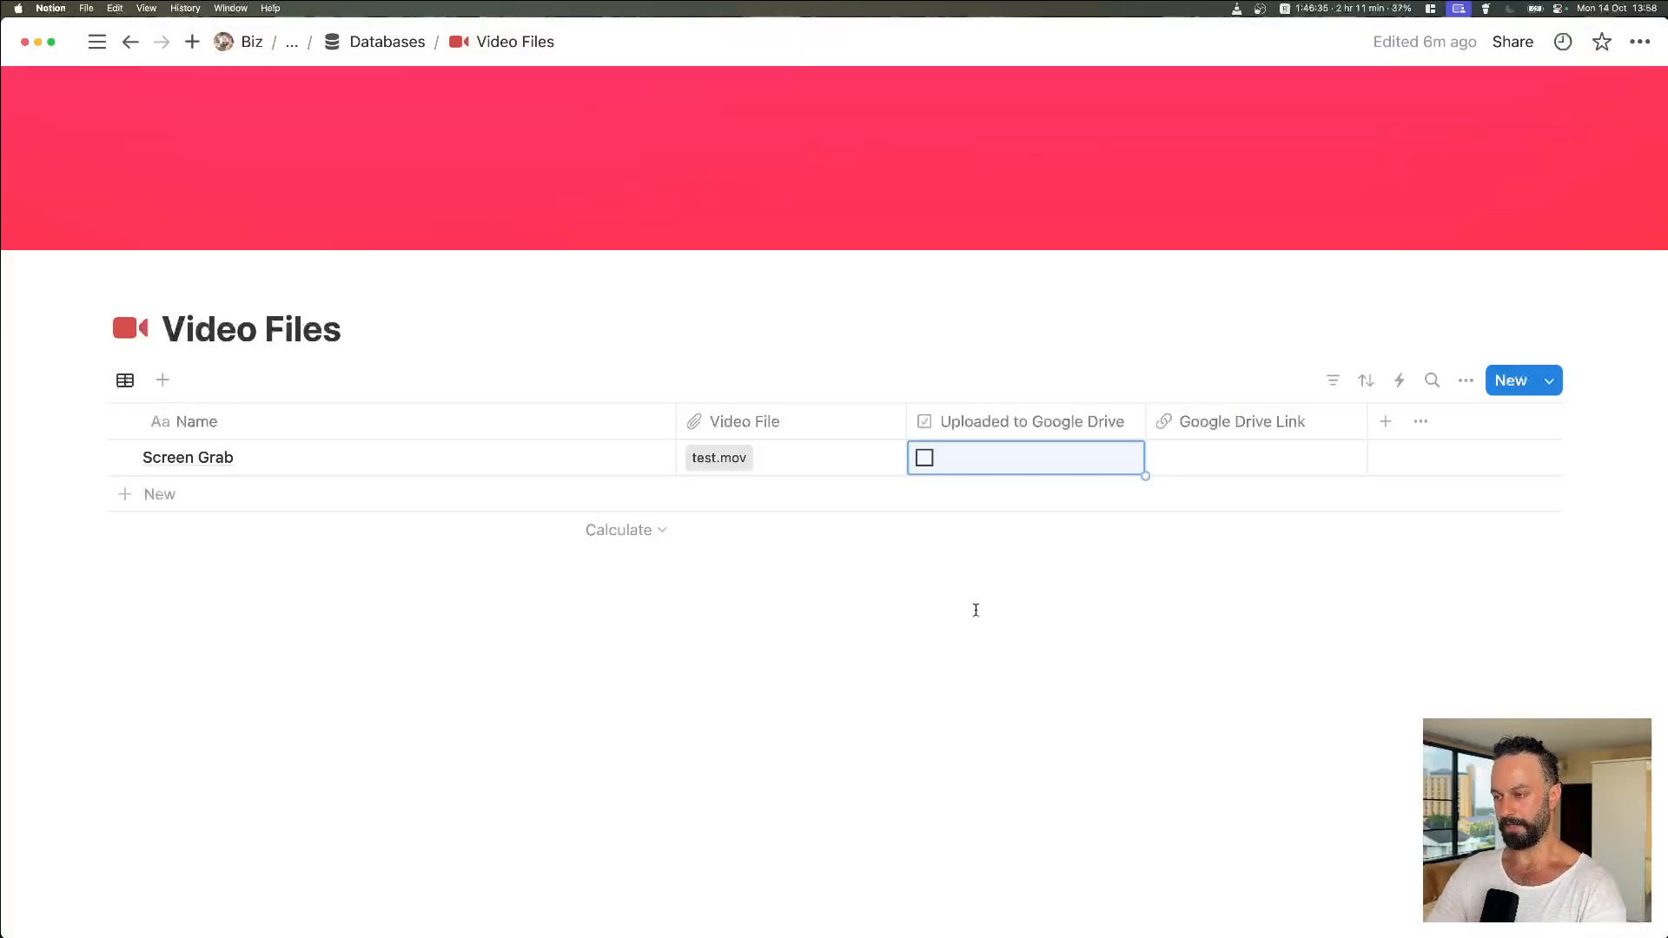
{"action": "key", "text": "super+Tab"}
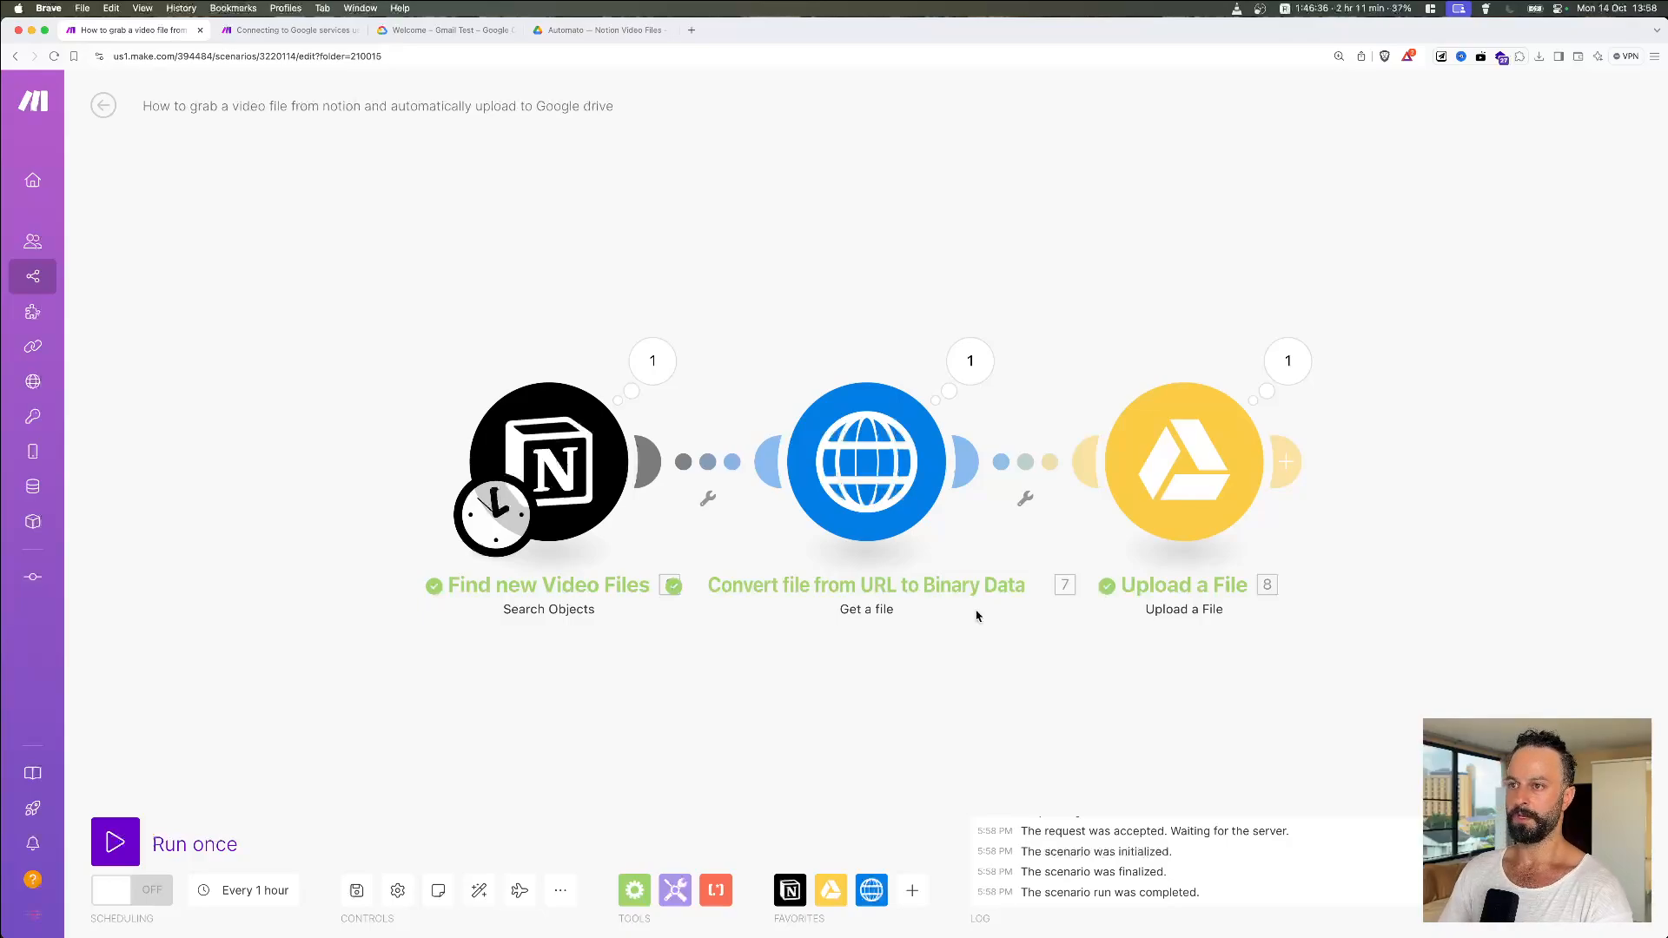
{"action": "left_click", "coordinate": [611, 33]}
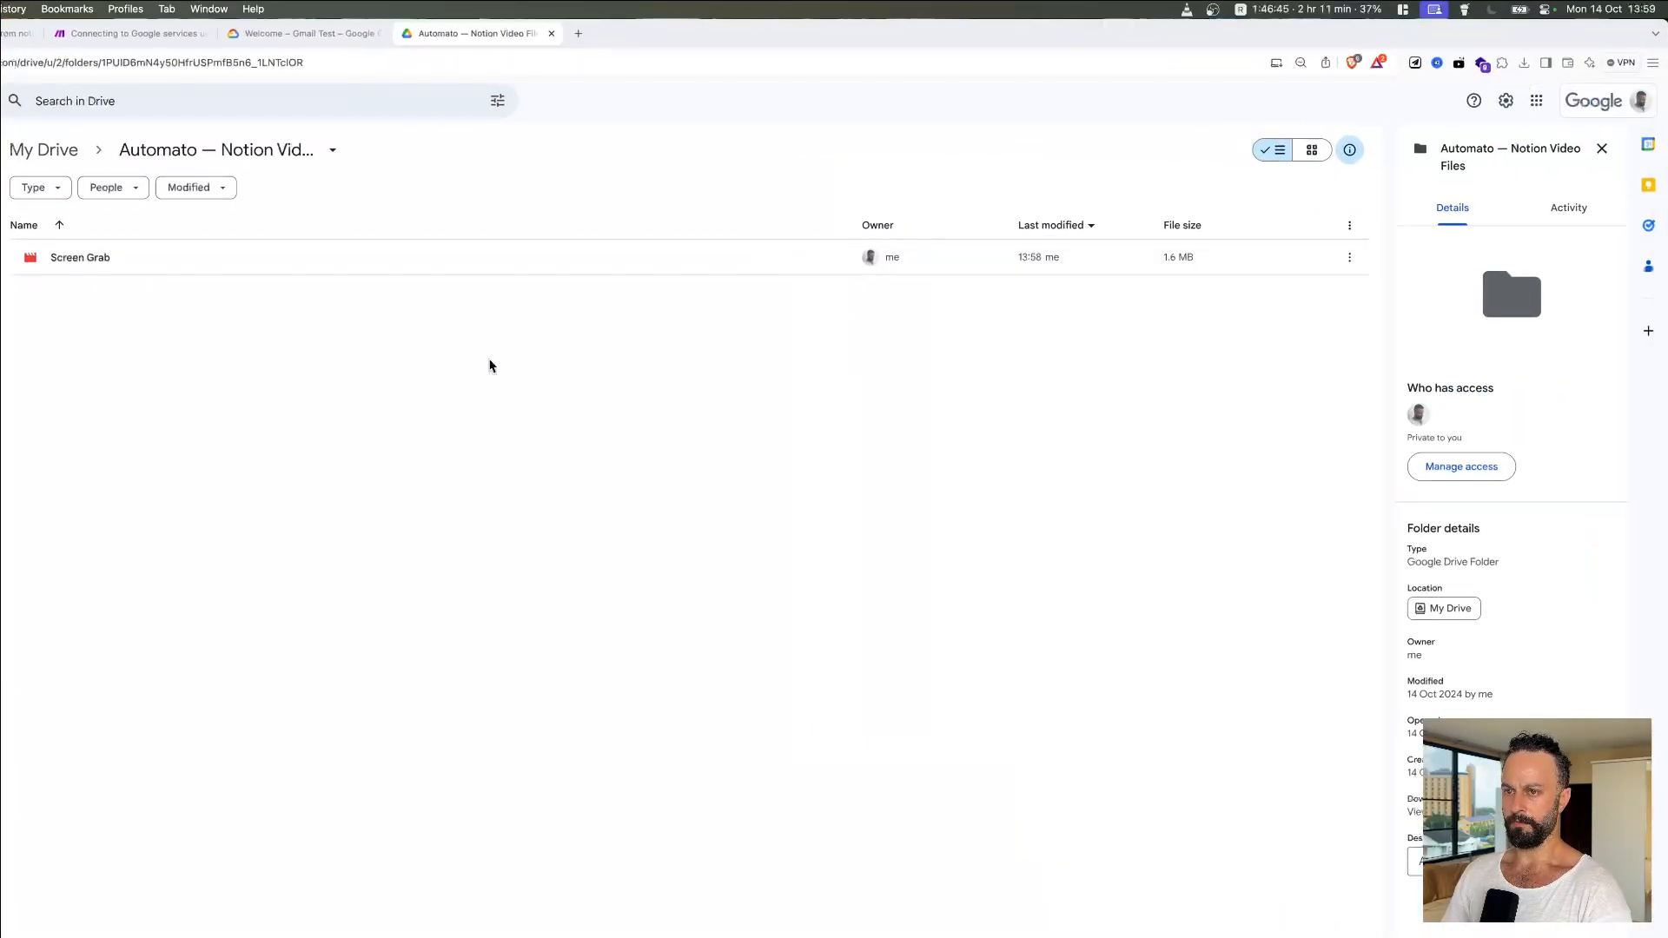
Step: Preview the uploaded Screen Grab video in the Notion Video Files folder
{"action": "right_click", "coordinate": [488, 365]}
{"action": "left_click", "coordinate": [406, 328]}
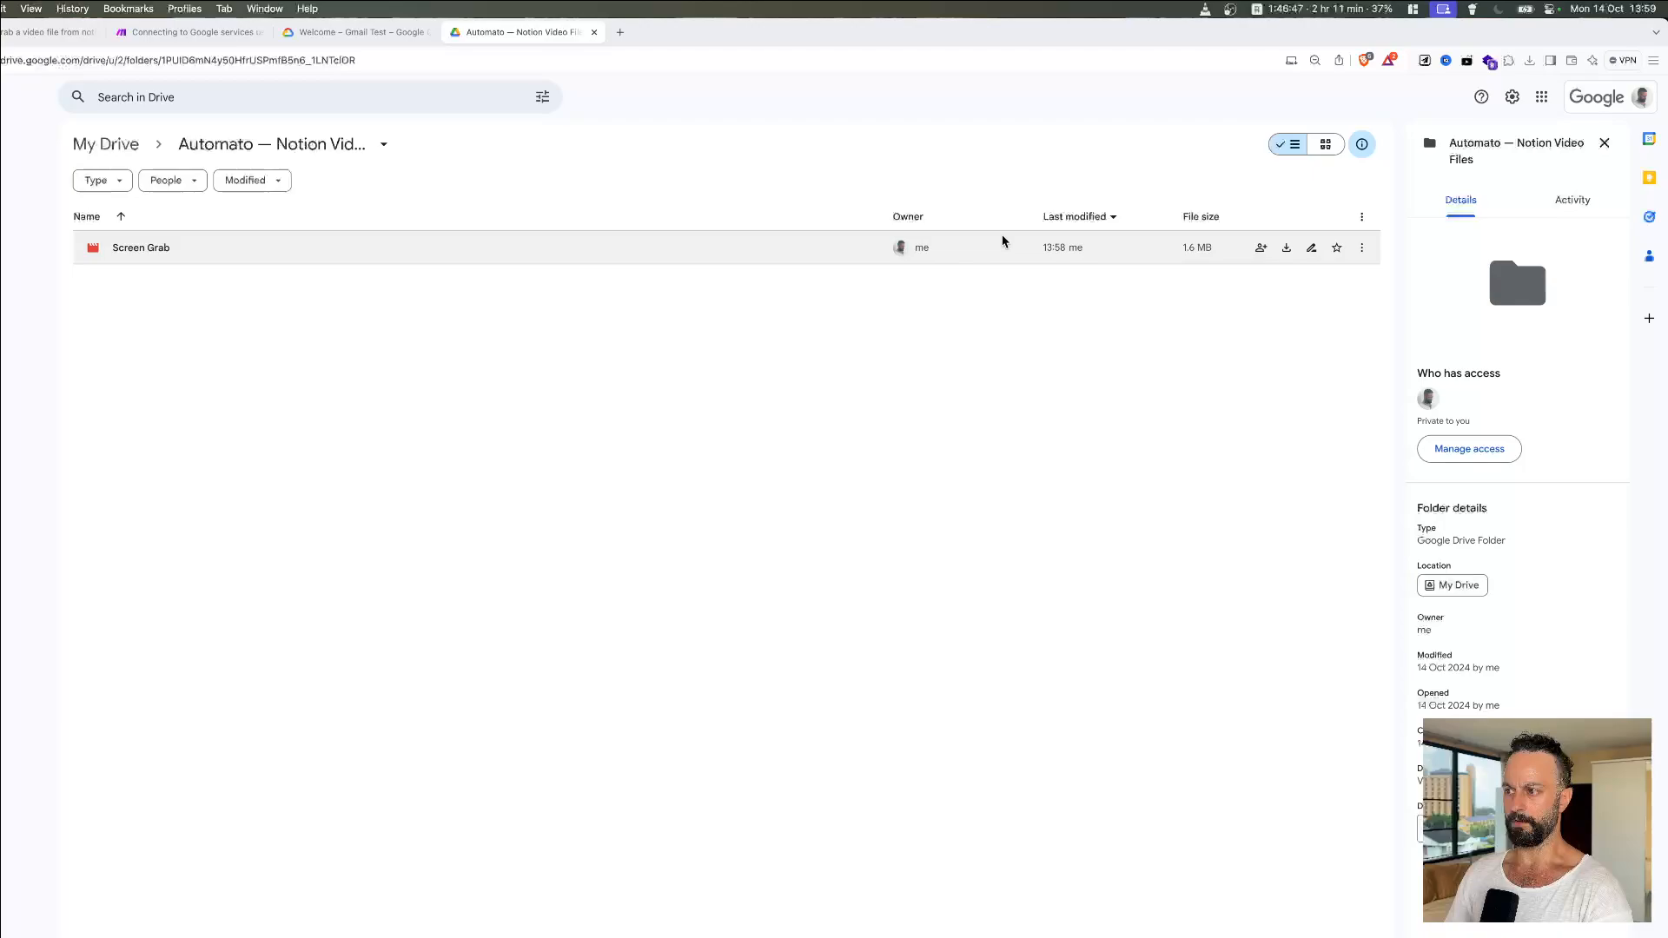
{"action": "double_click", "coordinate": [500, 244]}
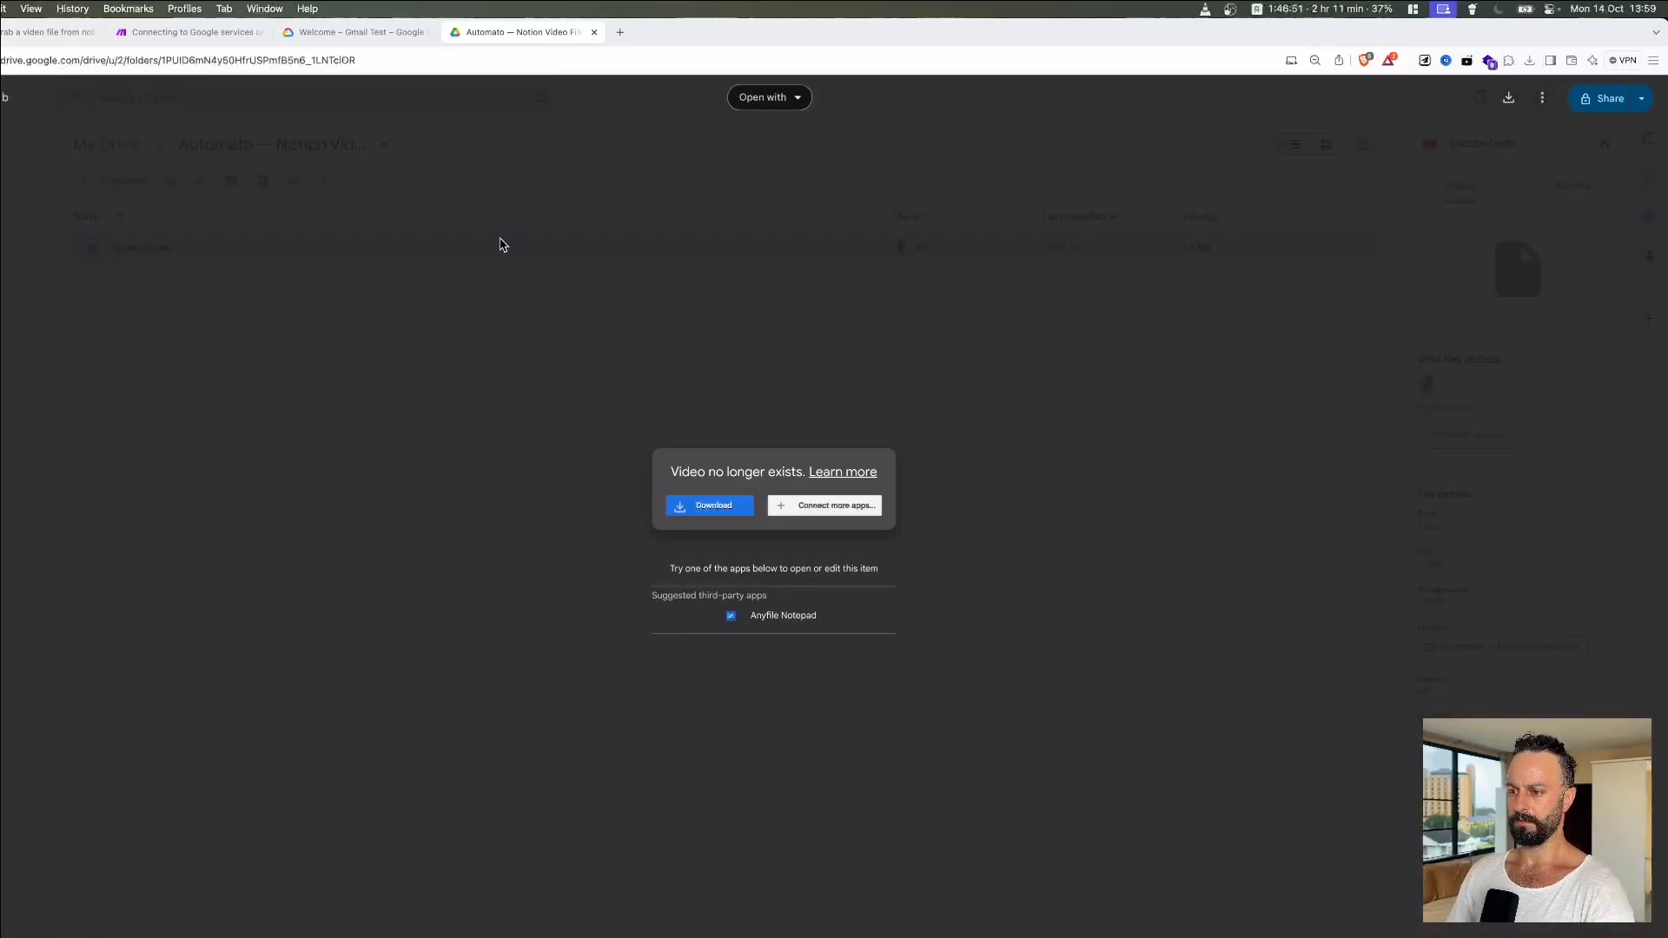
{"action": "key", "text": "Escape"}
{"action": "left_click", "coordinate": [601, 398]}
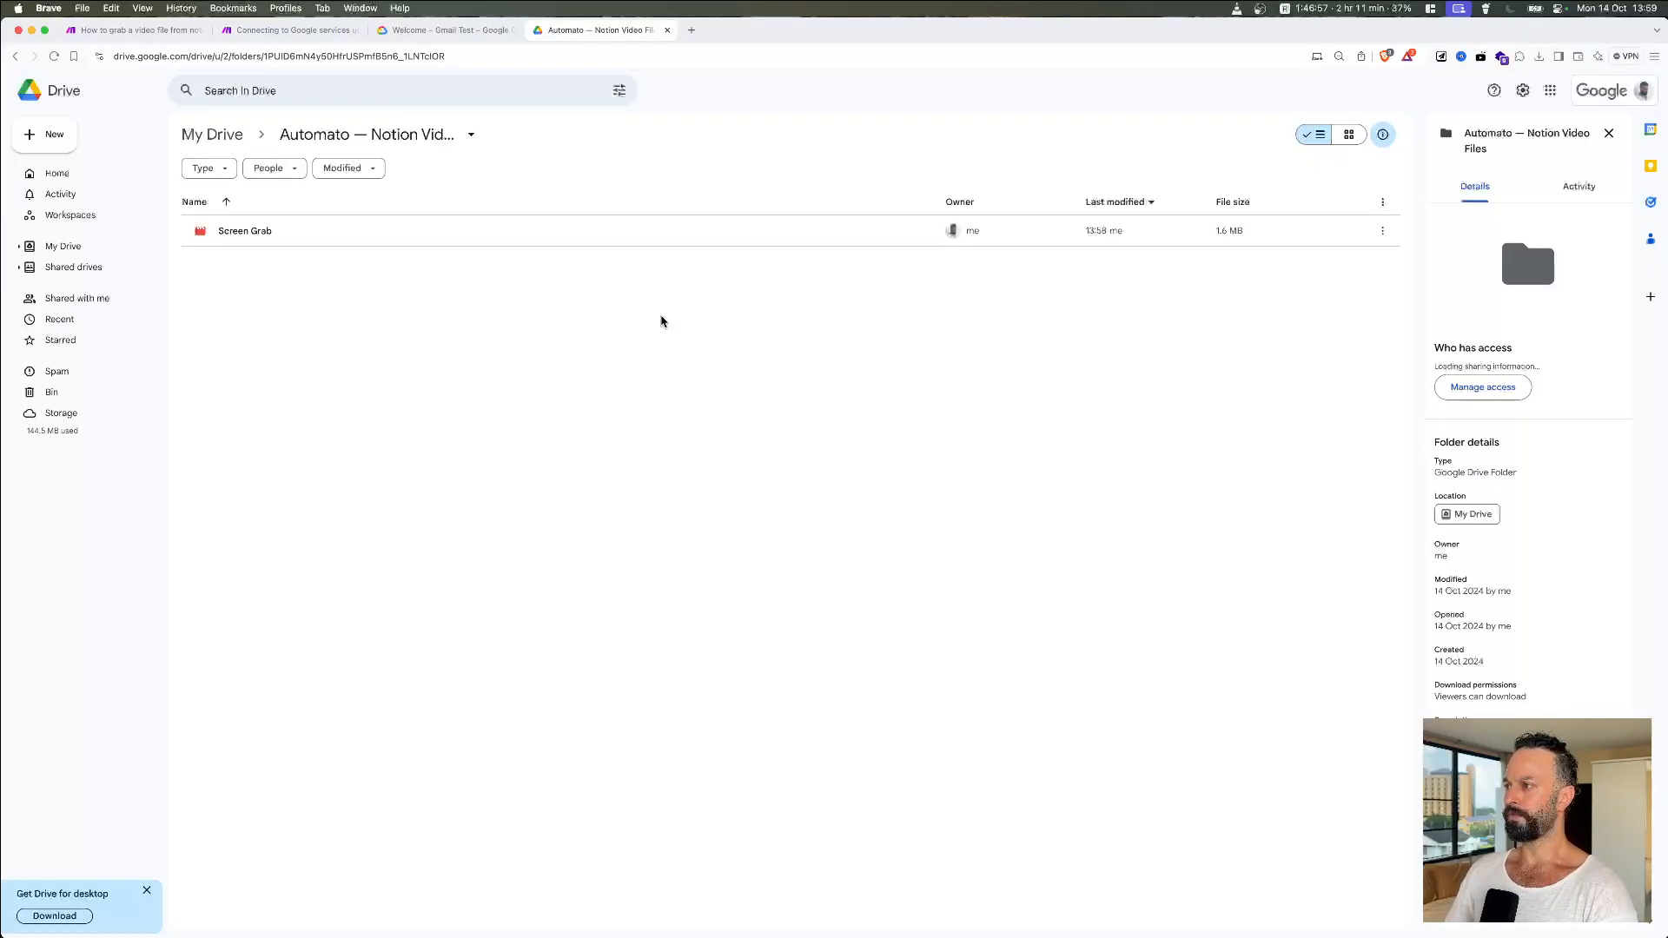
Step: Try downloading Screen Grab, then cancel the save dialog
{"action": "double_click", "coordinate": [581, 228]}
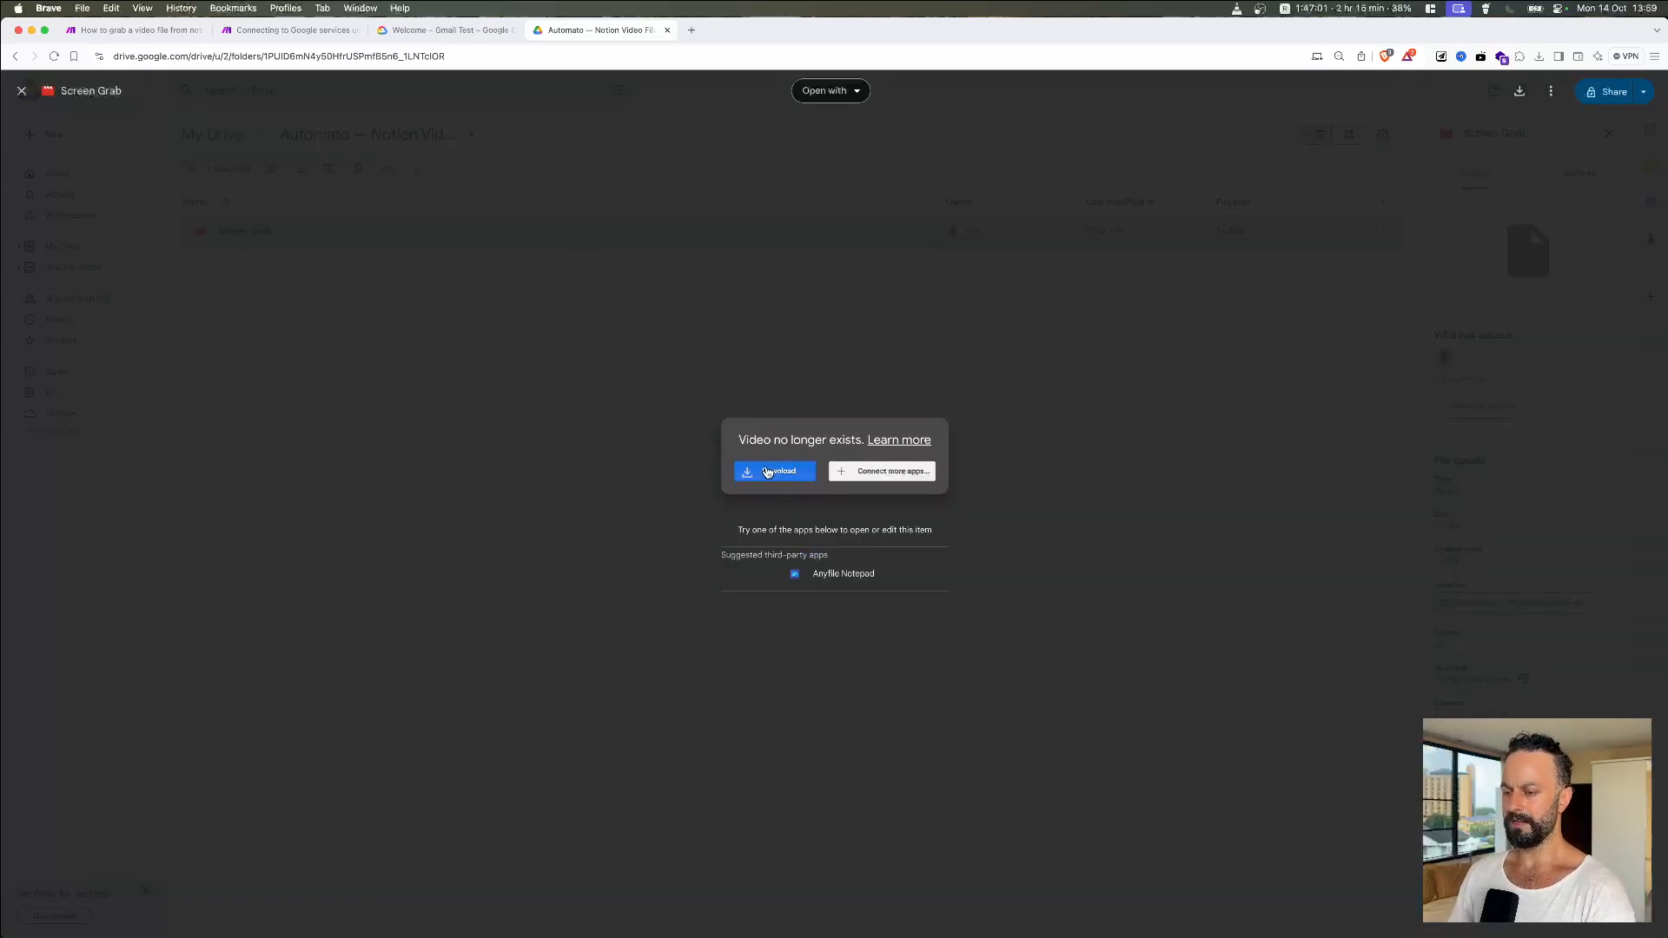
{"action": "left_click", "coordinate": [769, 473]}
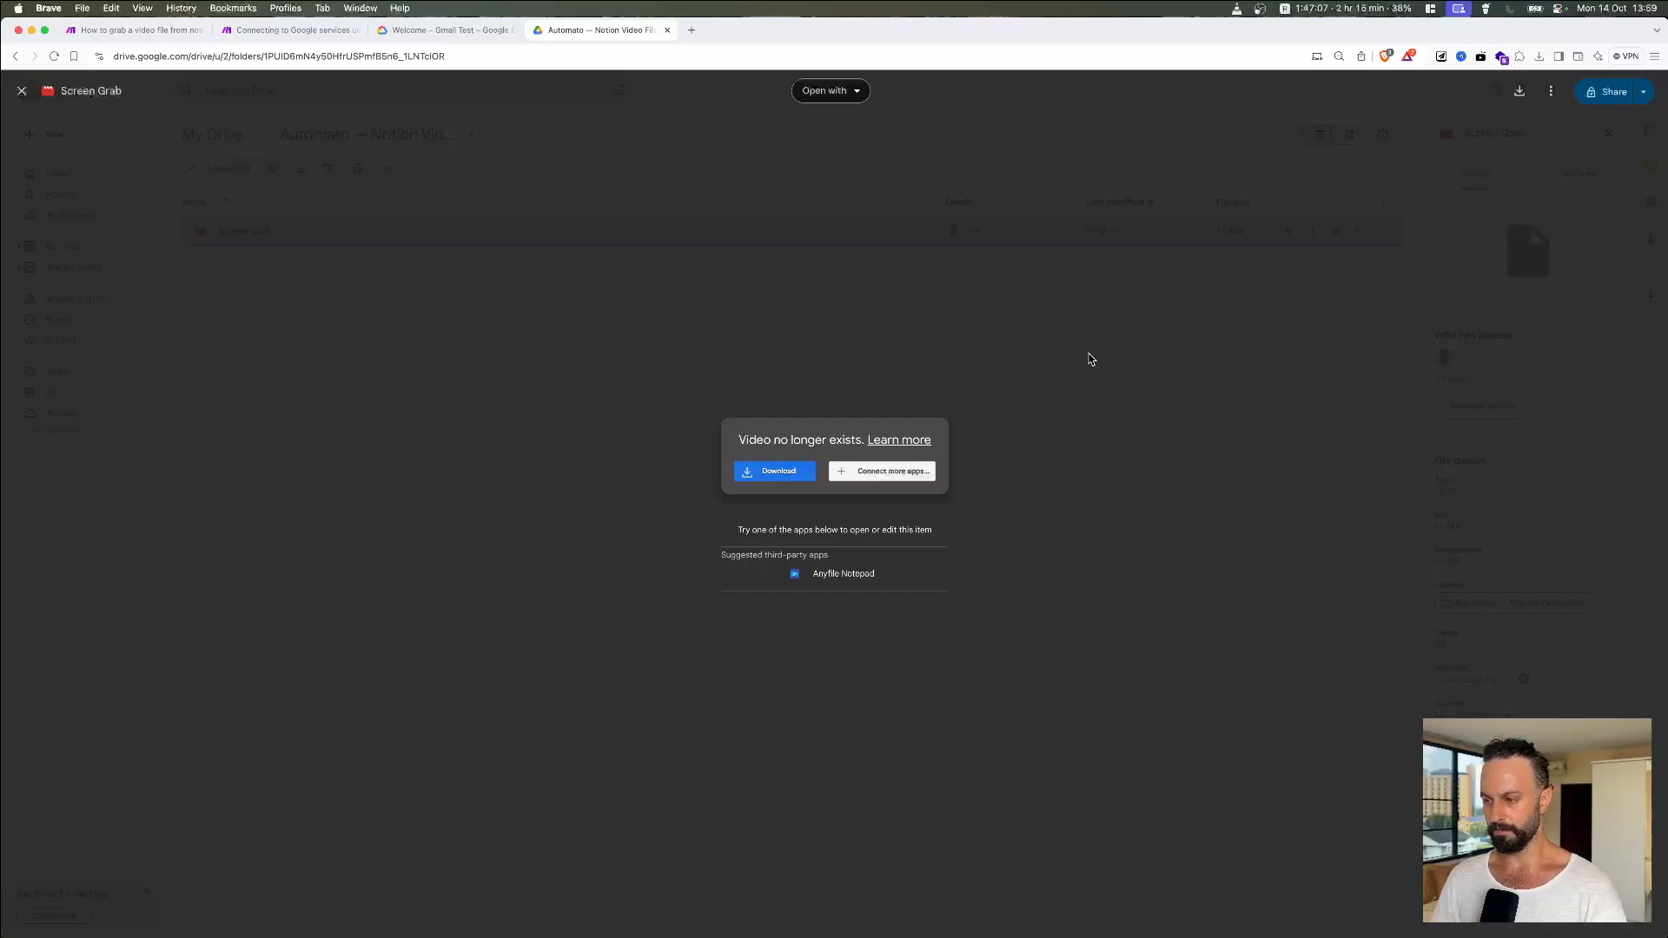
{"action": "left_click", "coordinate": [1086, 488]}
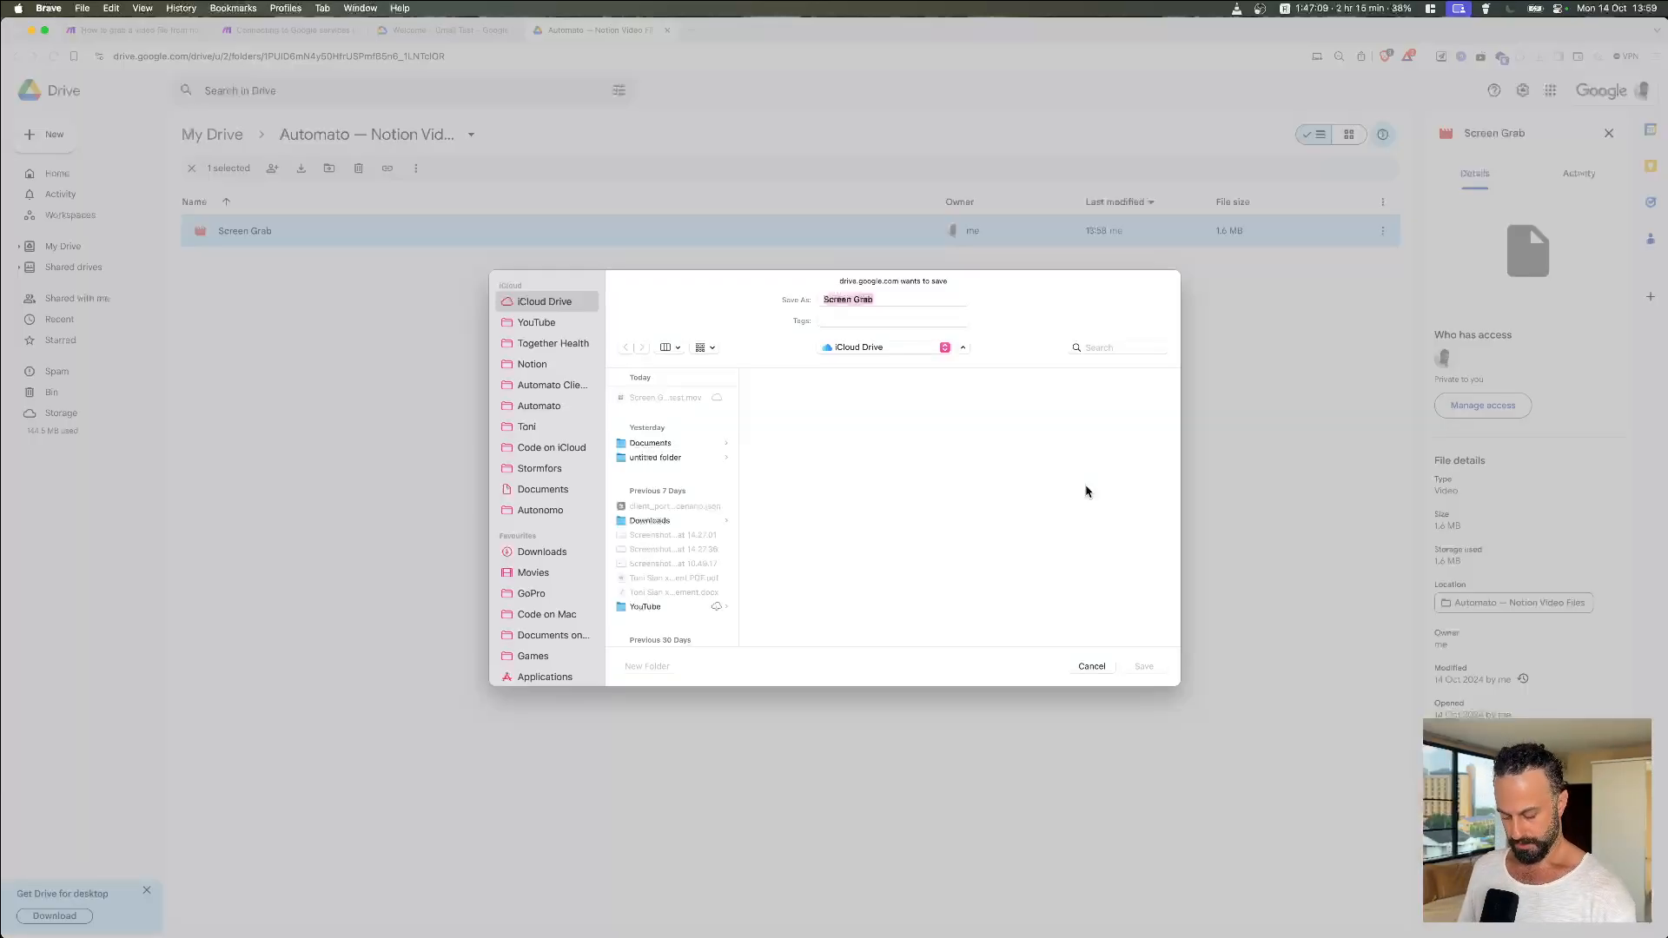
{"action": "left_click", "coordinate": [1097, 669]}
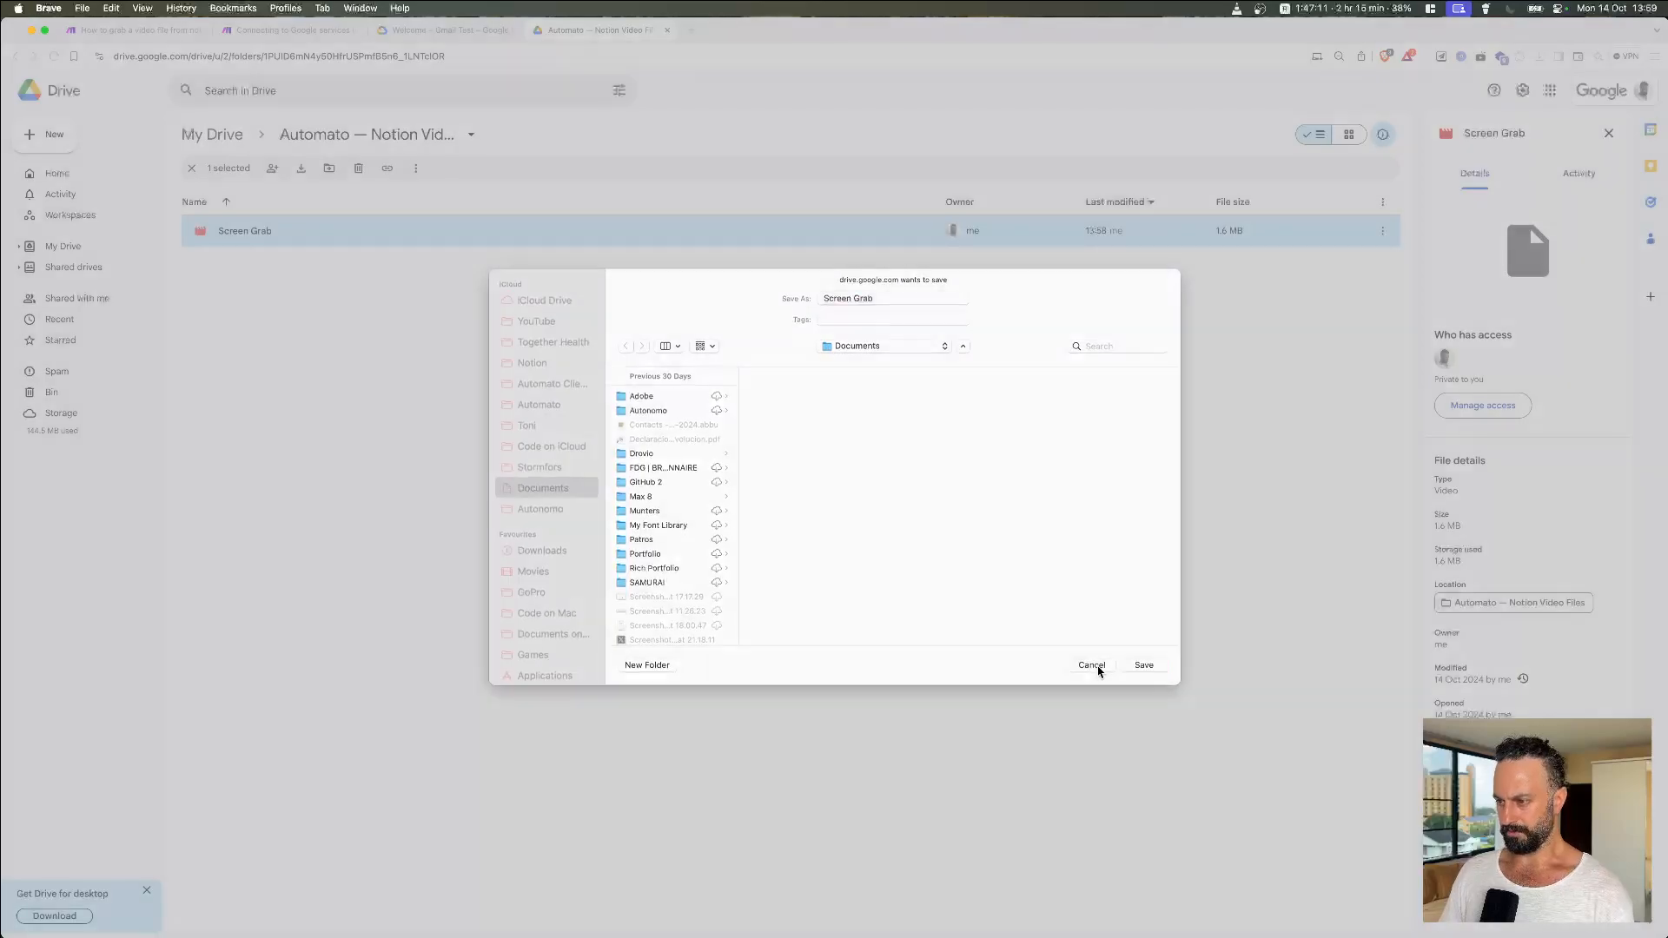
{"action": "left_click", "coordinate": [856, 585]}
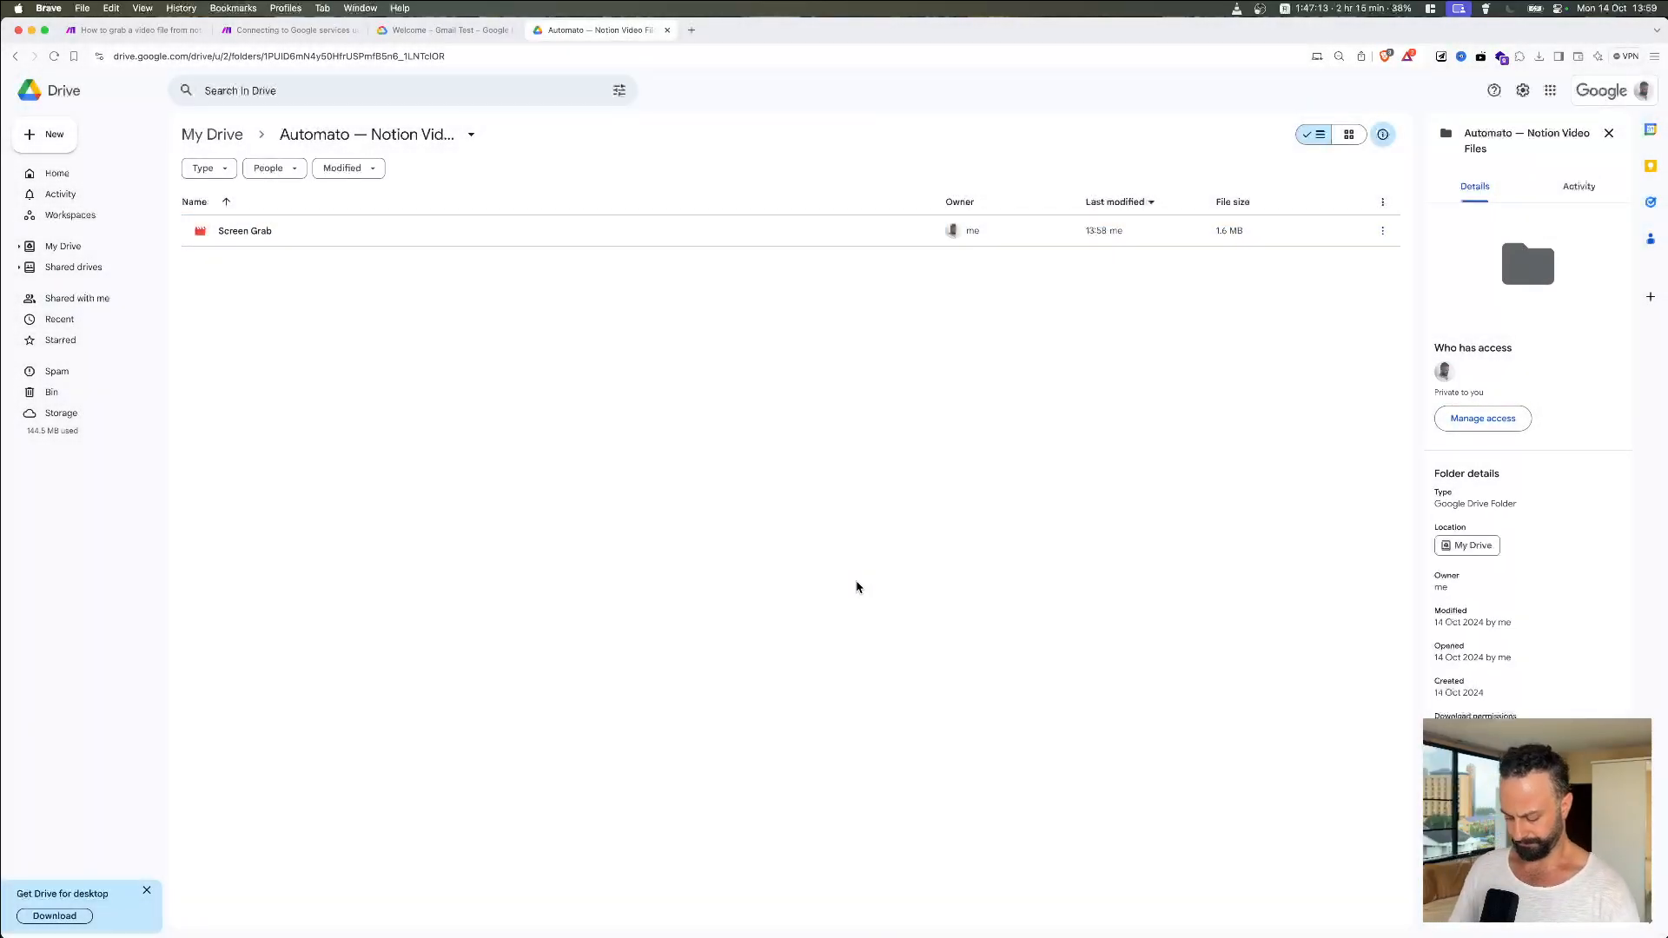
Step: Preview Screen Grab once more, then go back to the Make scenario
{"action": "key", "text": "Tab"}
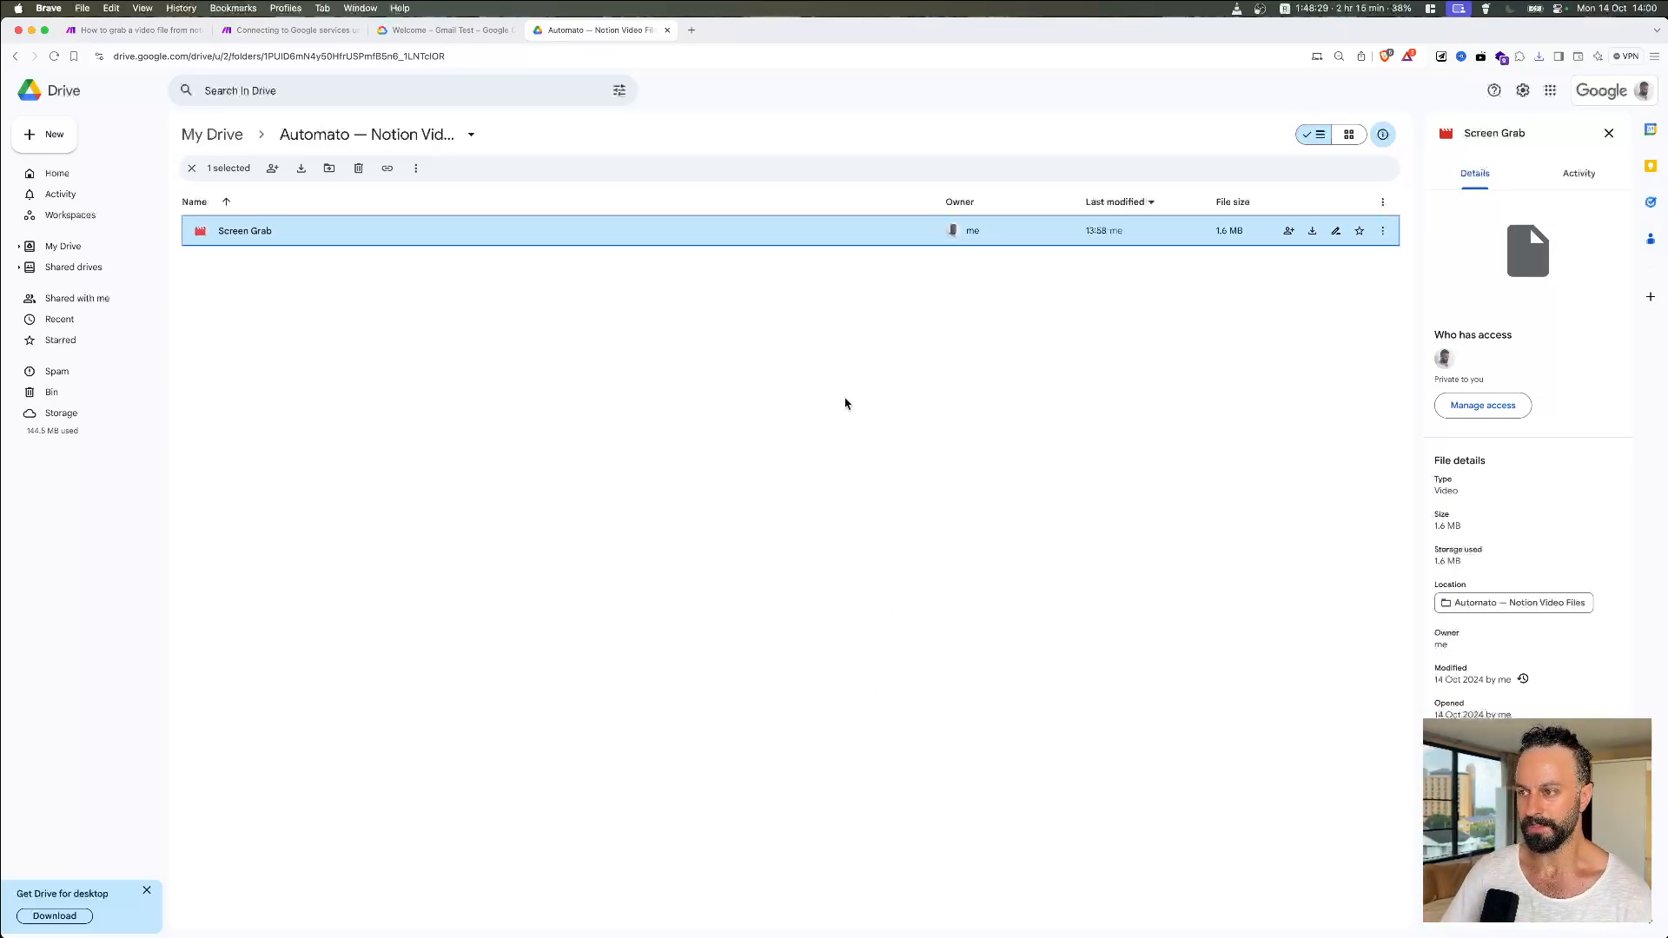
{"action": "double_click", "coordinate": [752, 233]}
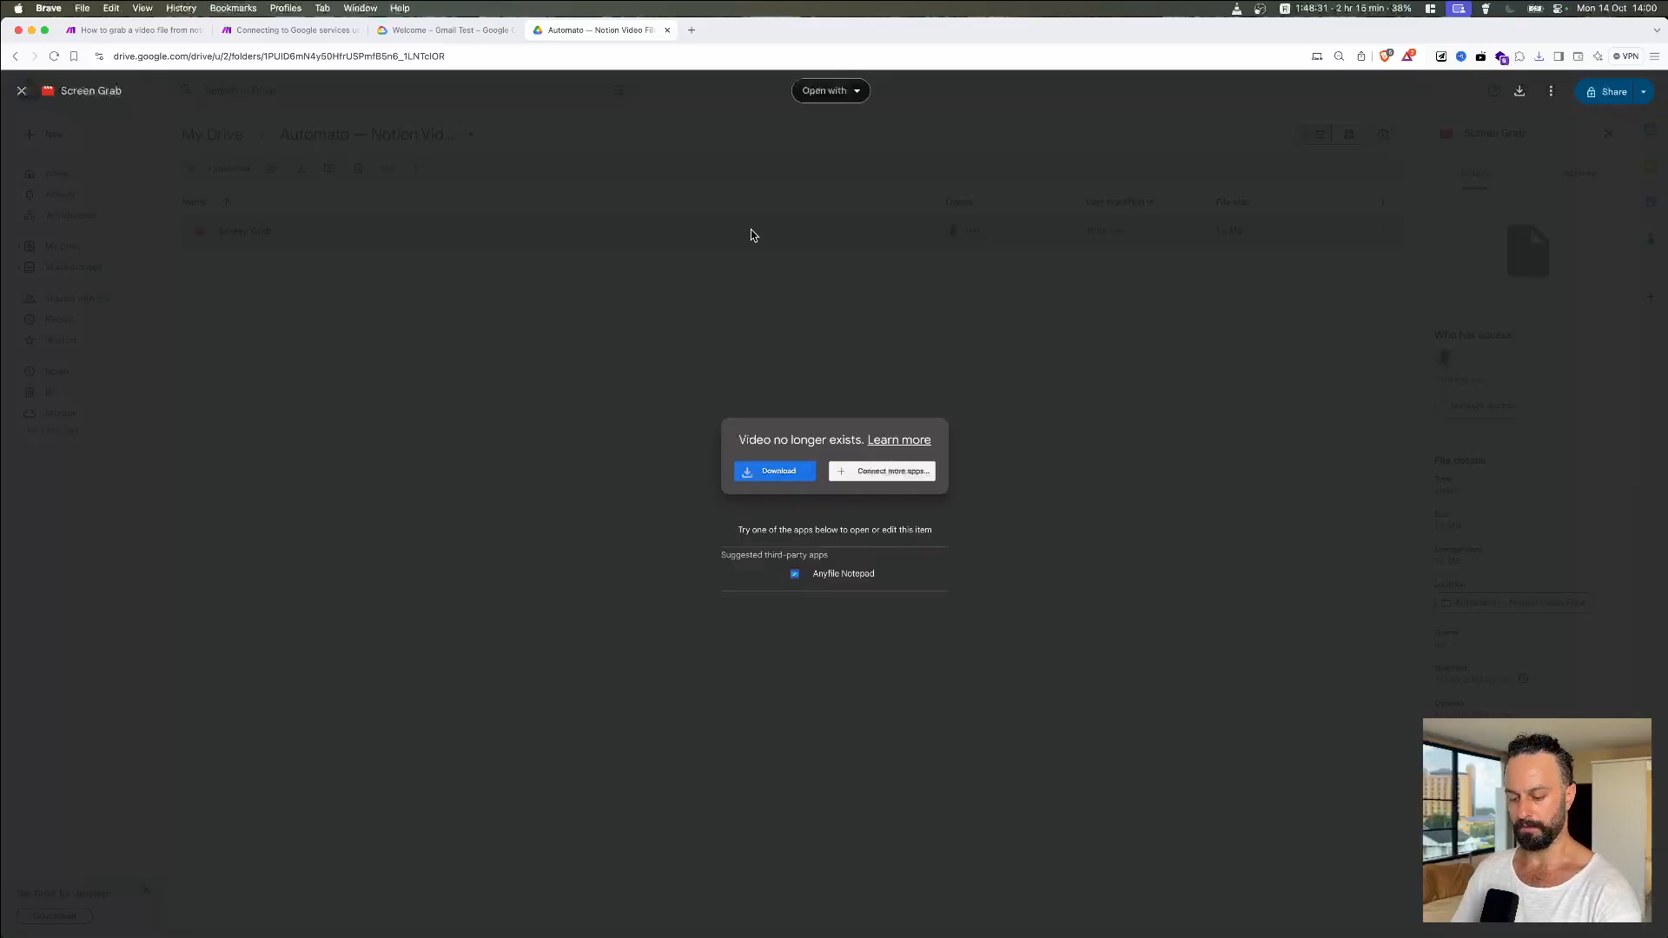
{"action": "key", "text": "Escape"}
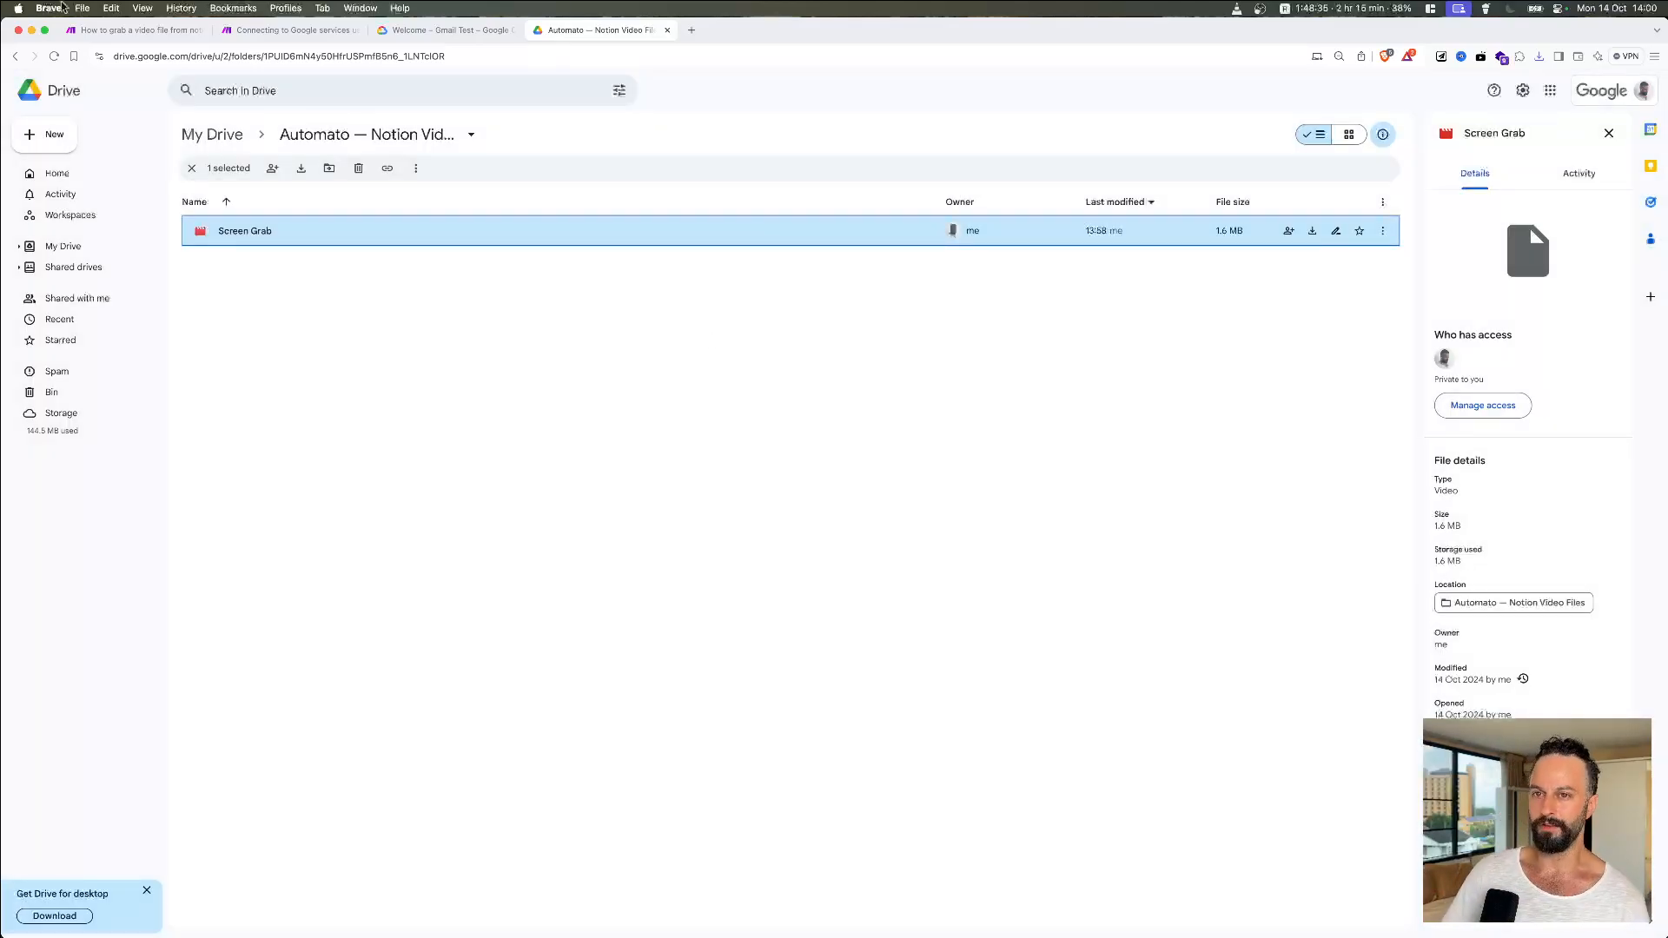
{"action": "left_click", "coordinate": [106, 33]}
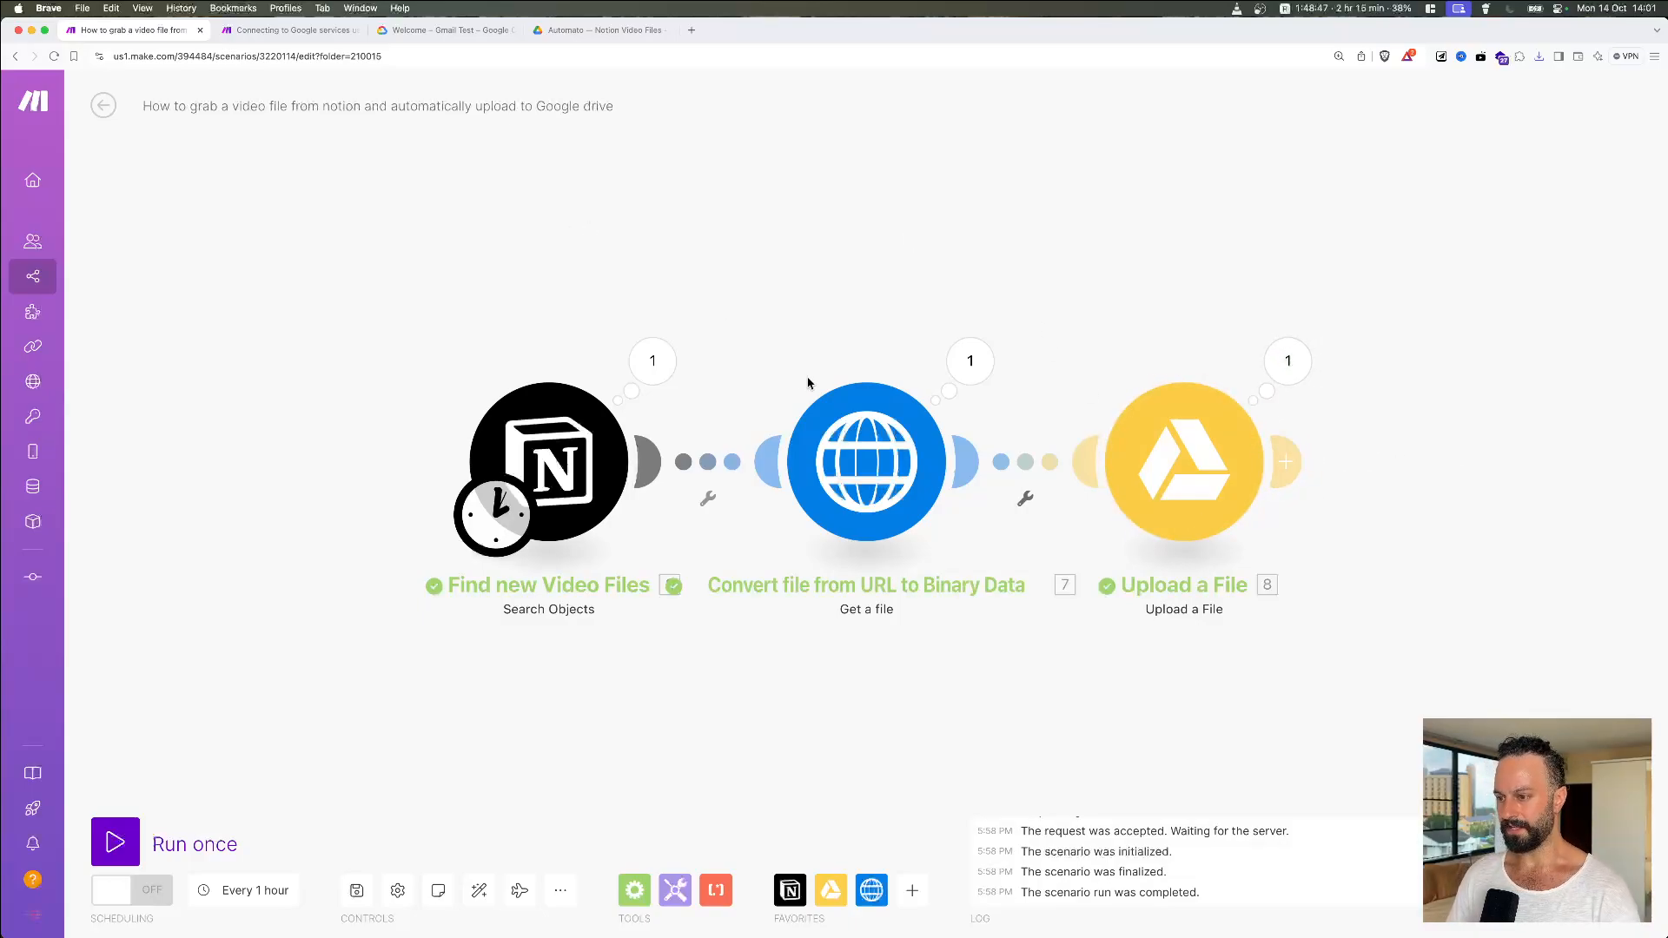
{"action": "key", "text": "super+r"}
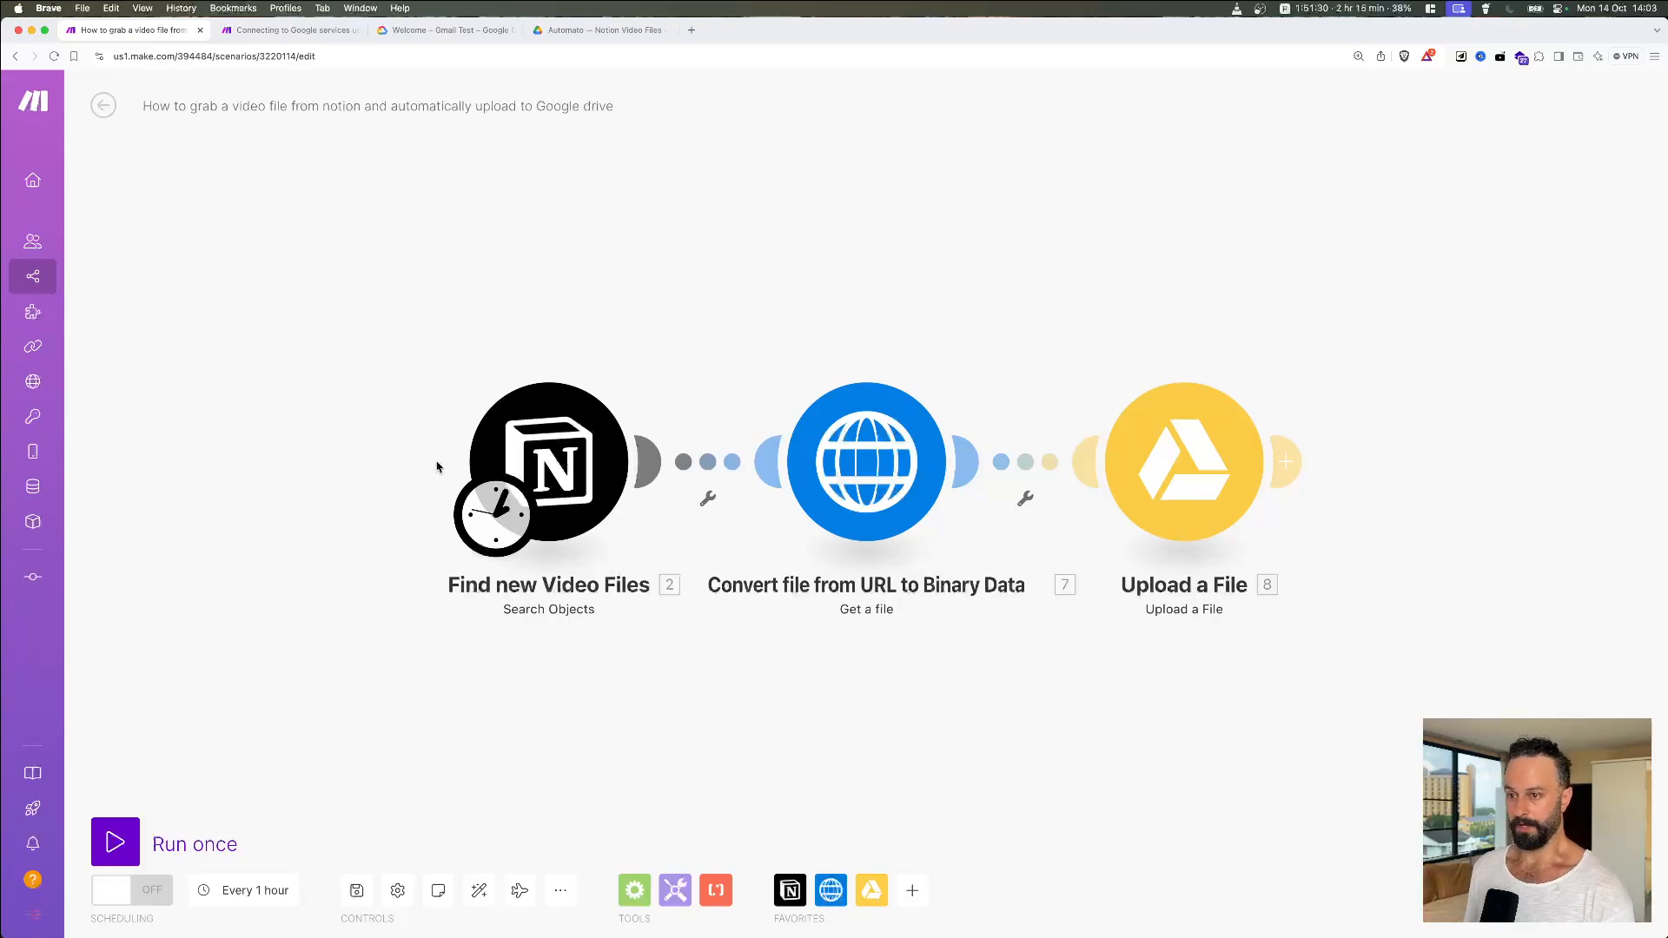
{"action": "left_click", "coordinate": [589, 478]}
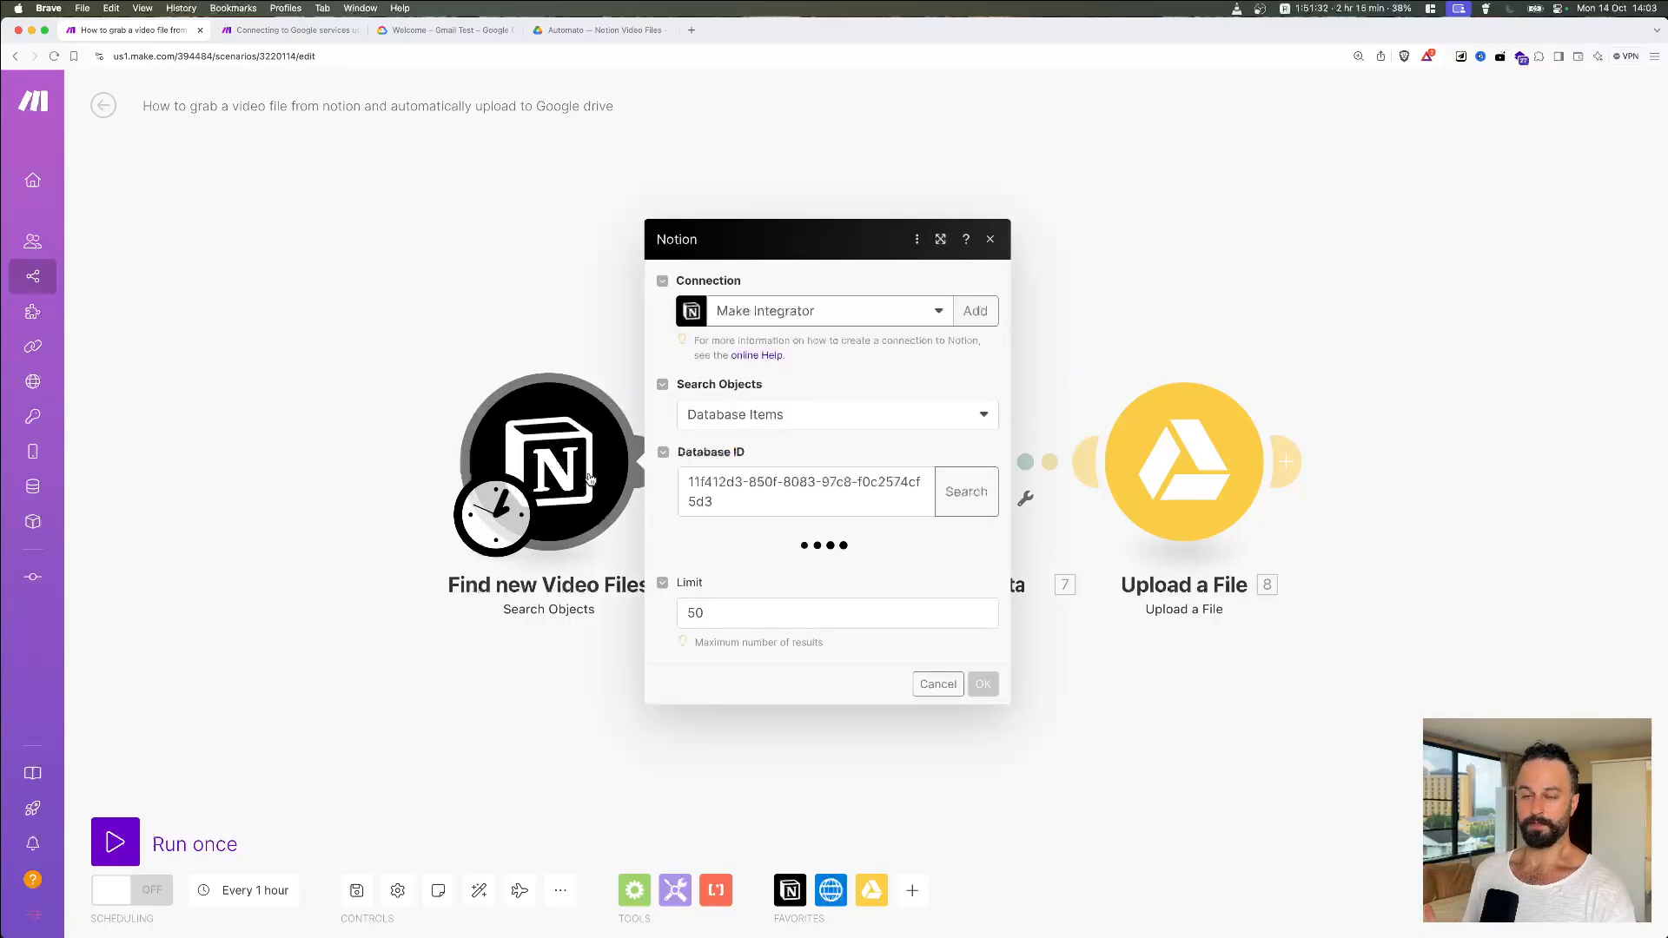
{"action": "left_click", "coordinate": [1098, 281]}
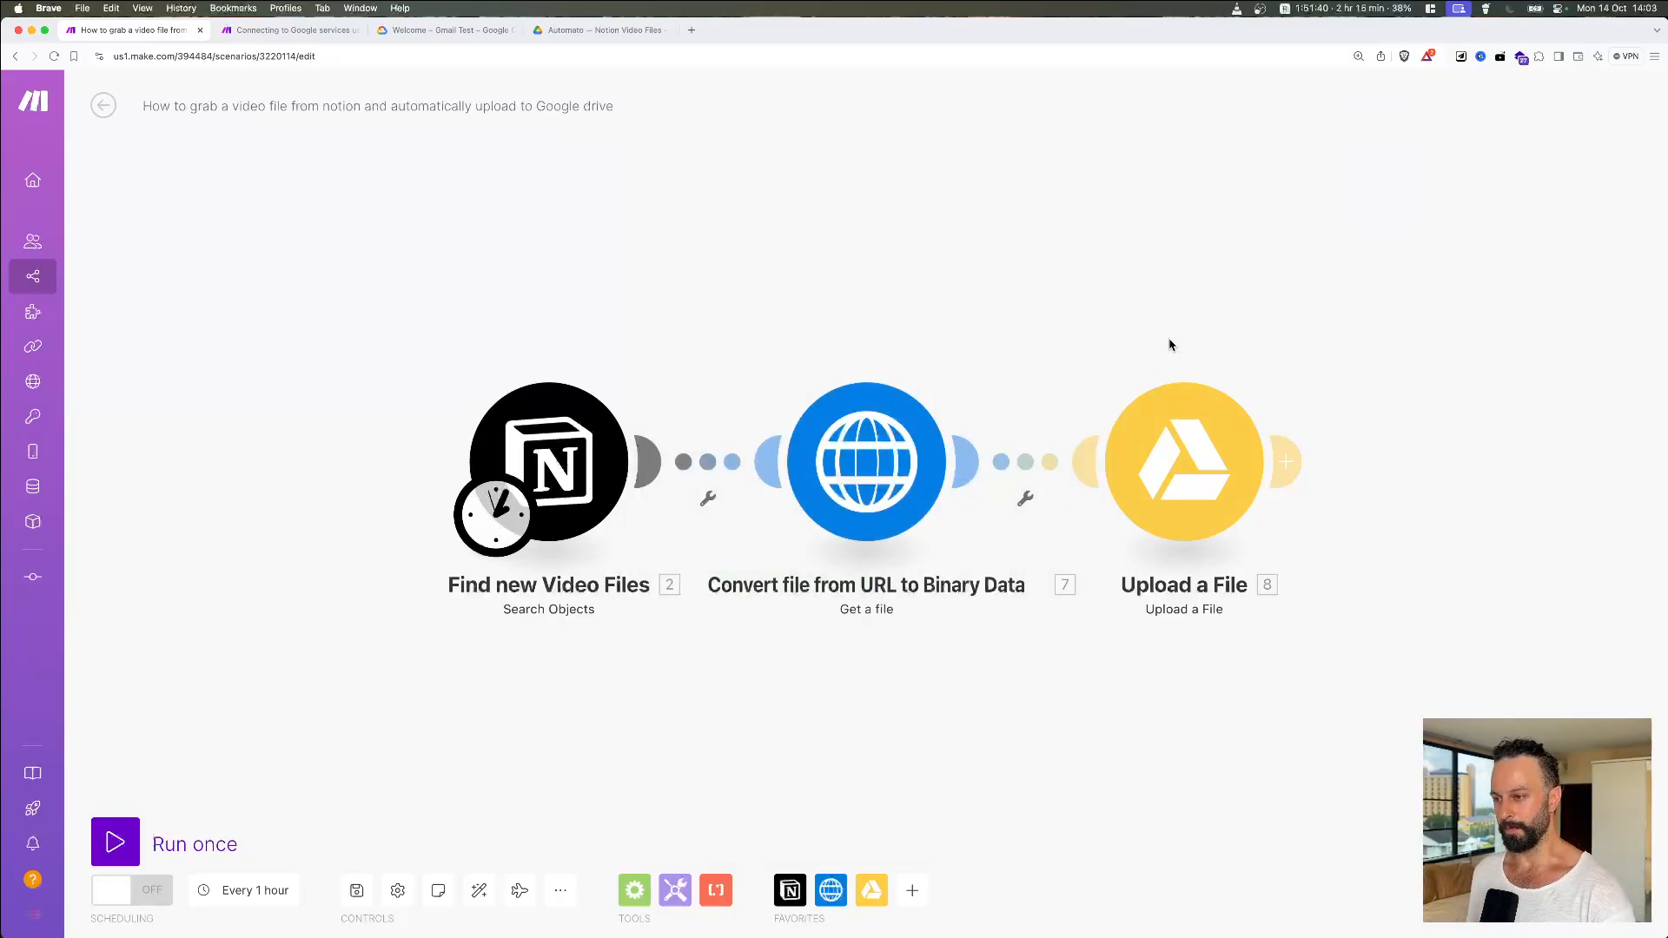
{"action": "left_click_drag", "start_coordinate": [1417, 431], "coordinate": [1367, 398]}
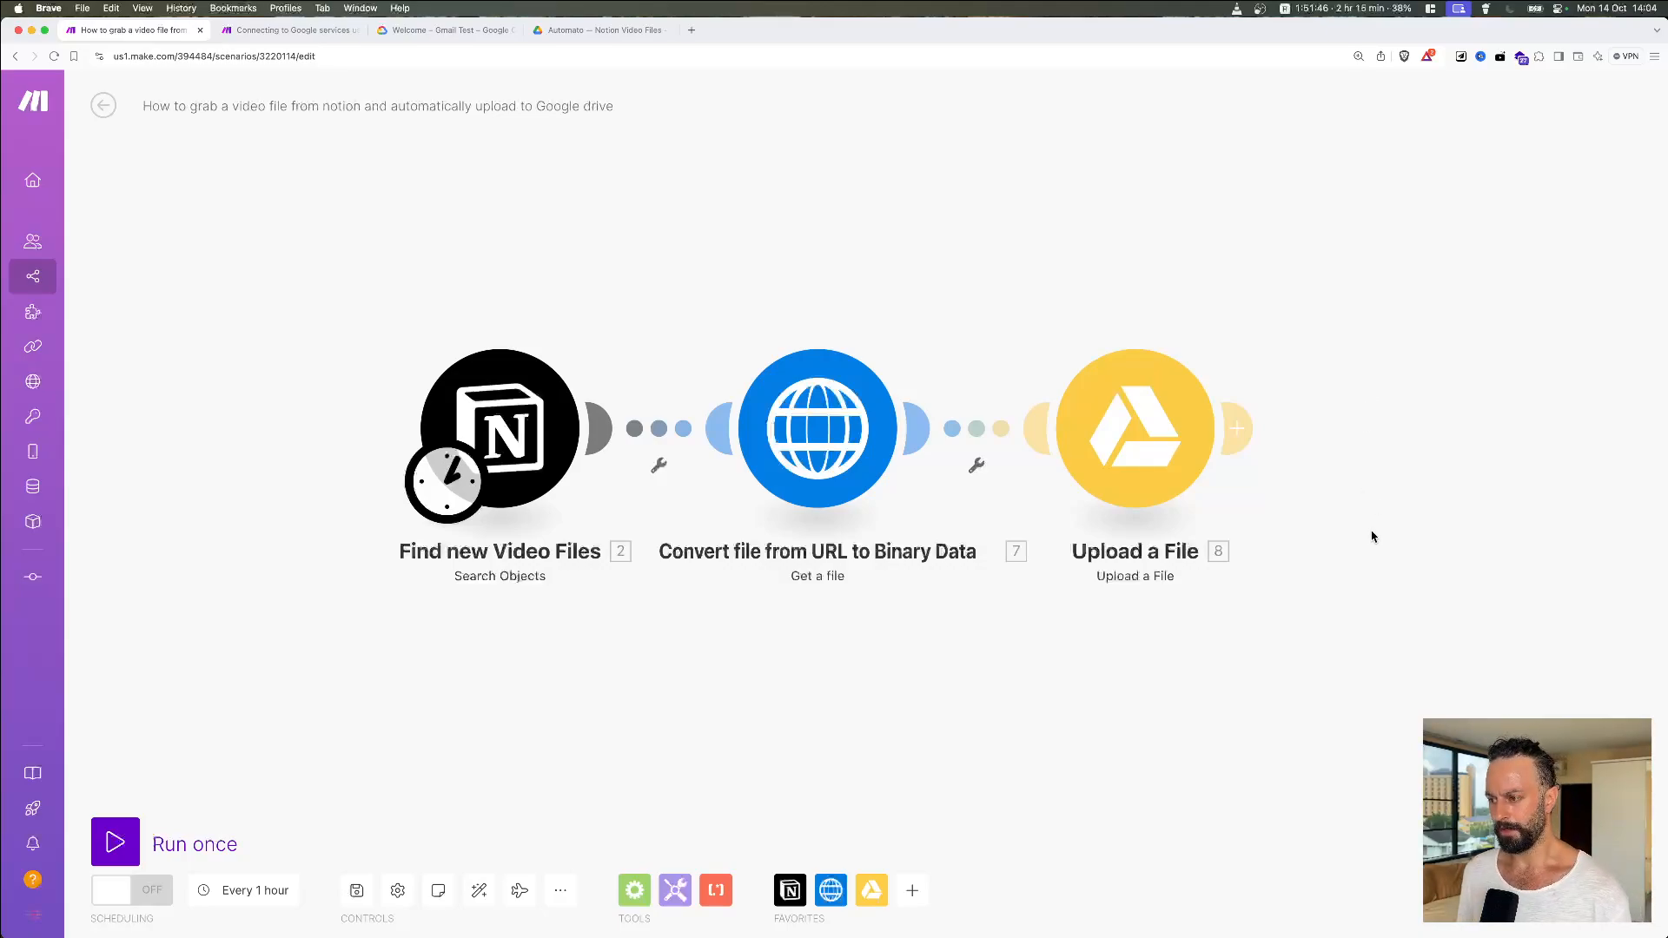
{"action": "left_click_drag", "start_coordinate": [1369, 535], "coordinate": [1287, 499]}
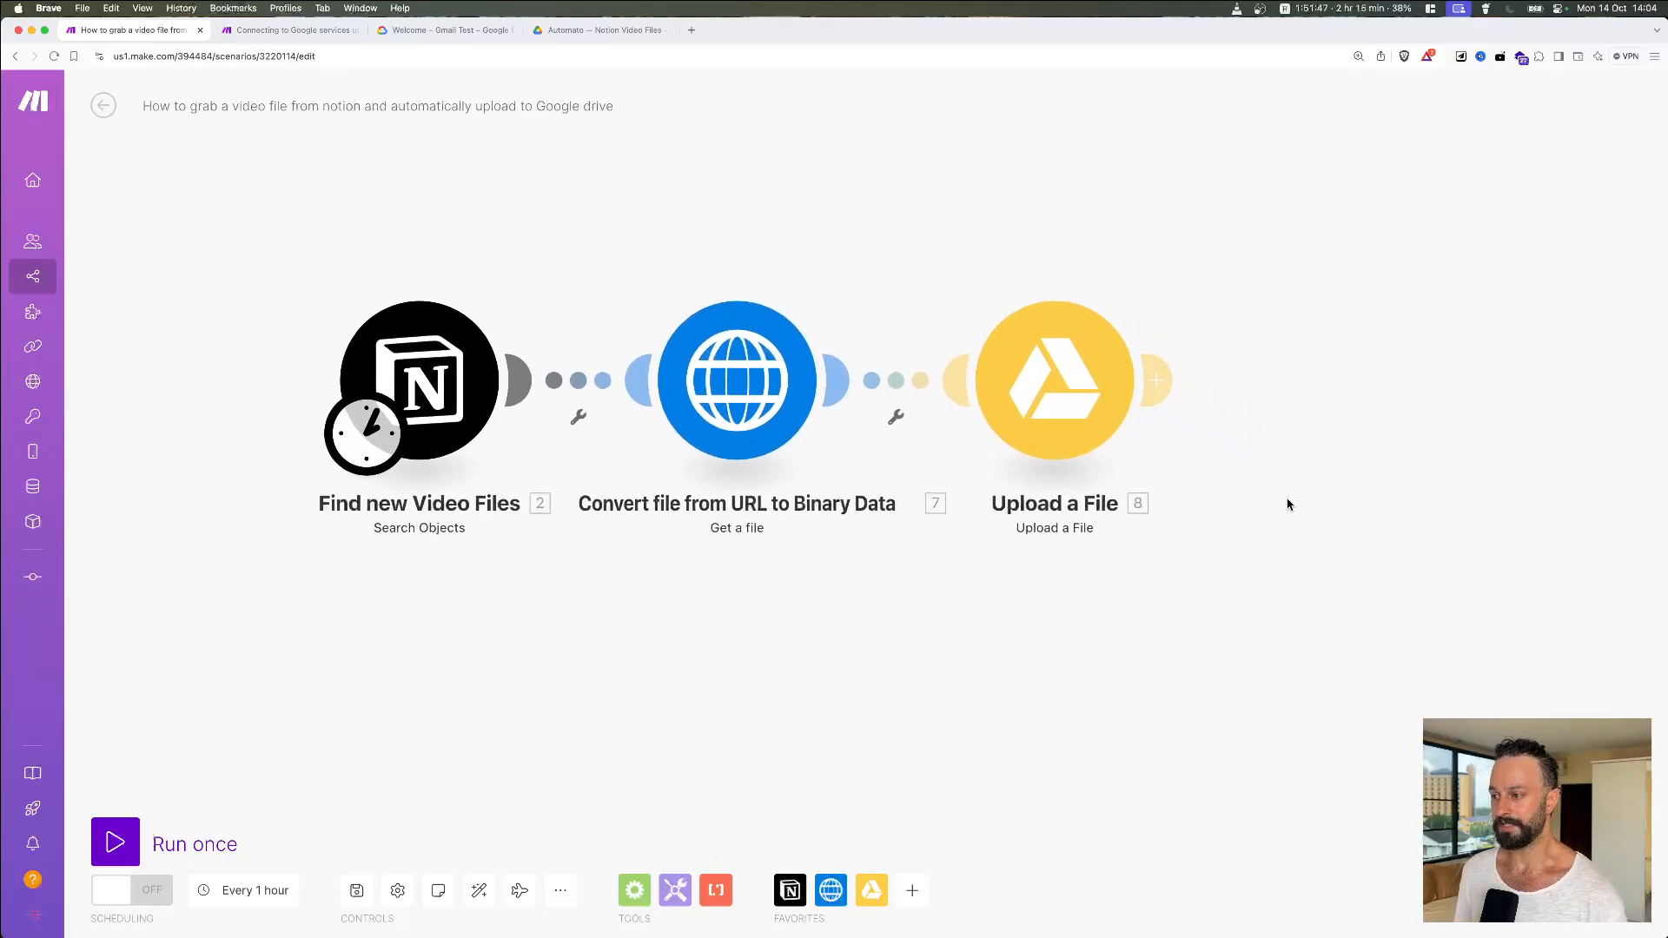
Step: In Upload a File, set File Name to the mapped Notion Name followed by .mov
{"action": "left_click", "coordinate": [1089, 401]}
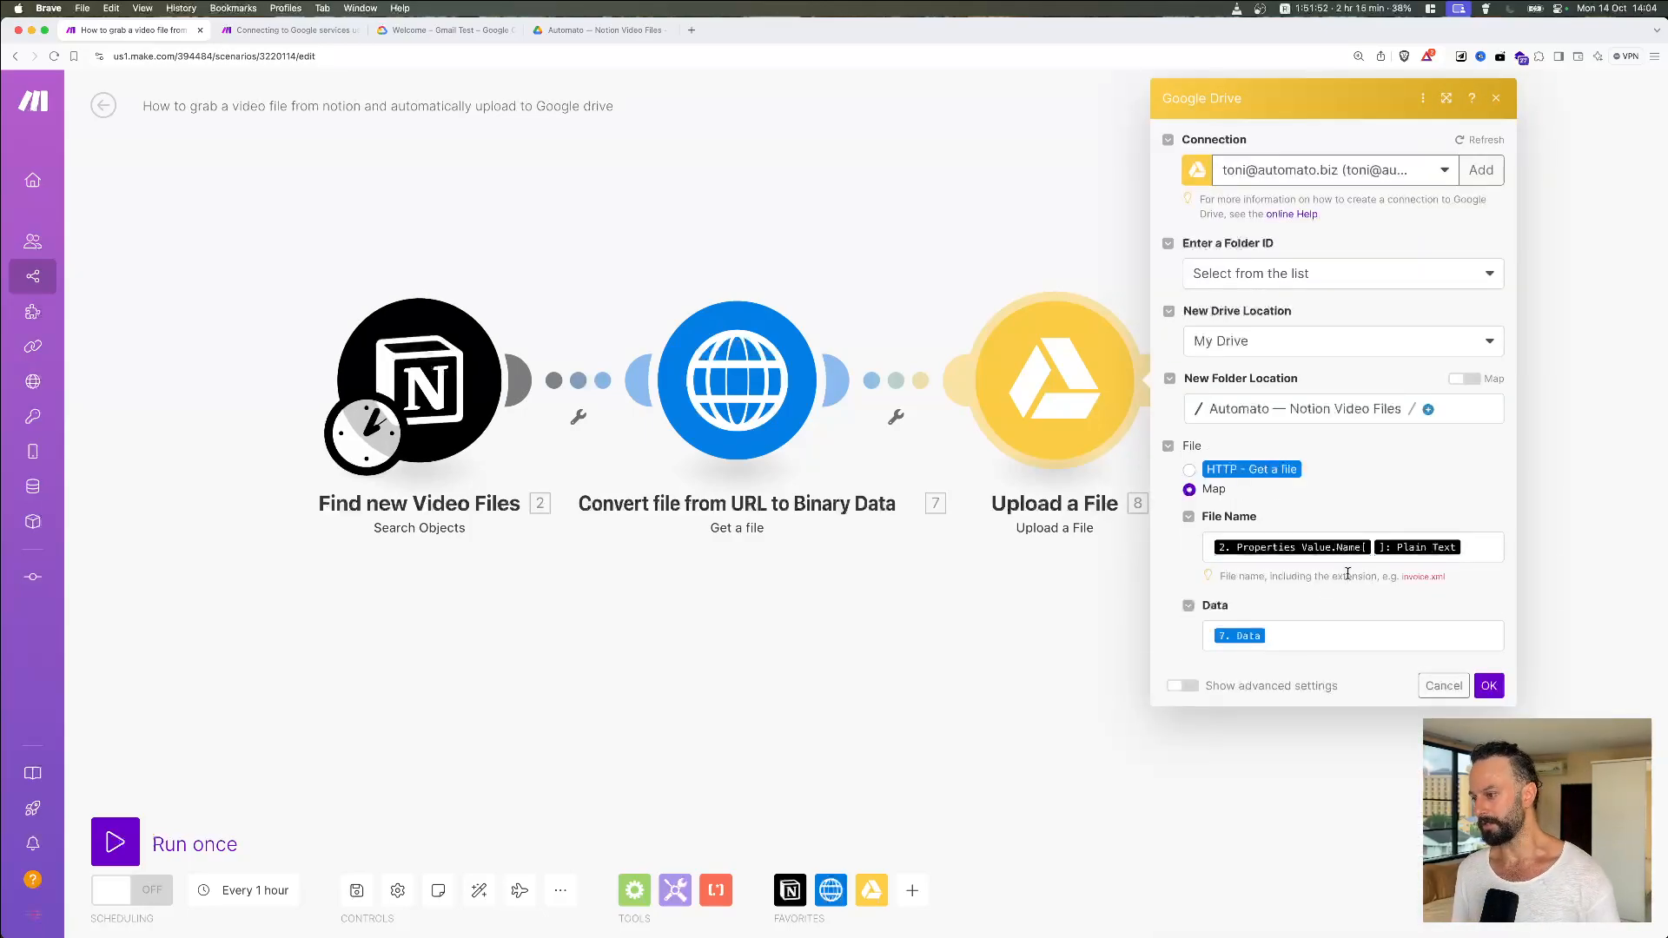
{"action": "left_click", "coordinate": [1479, 545]}
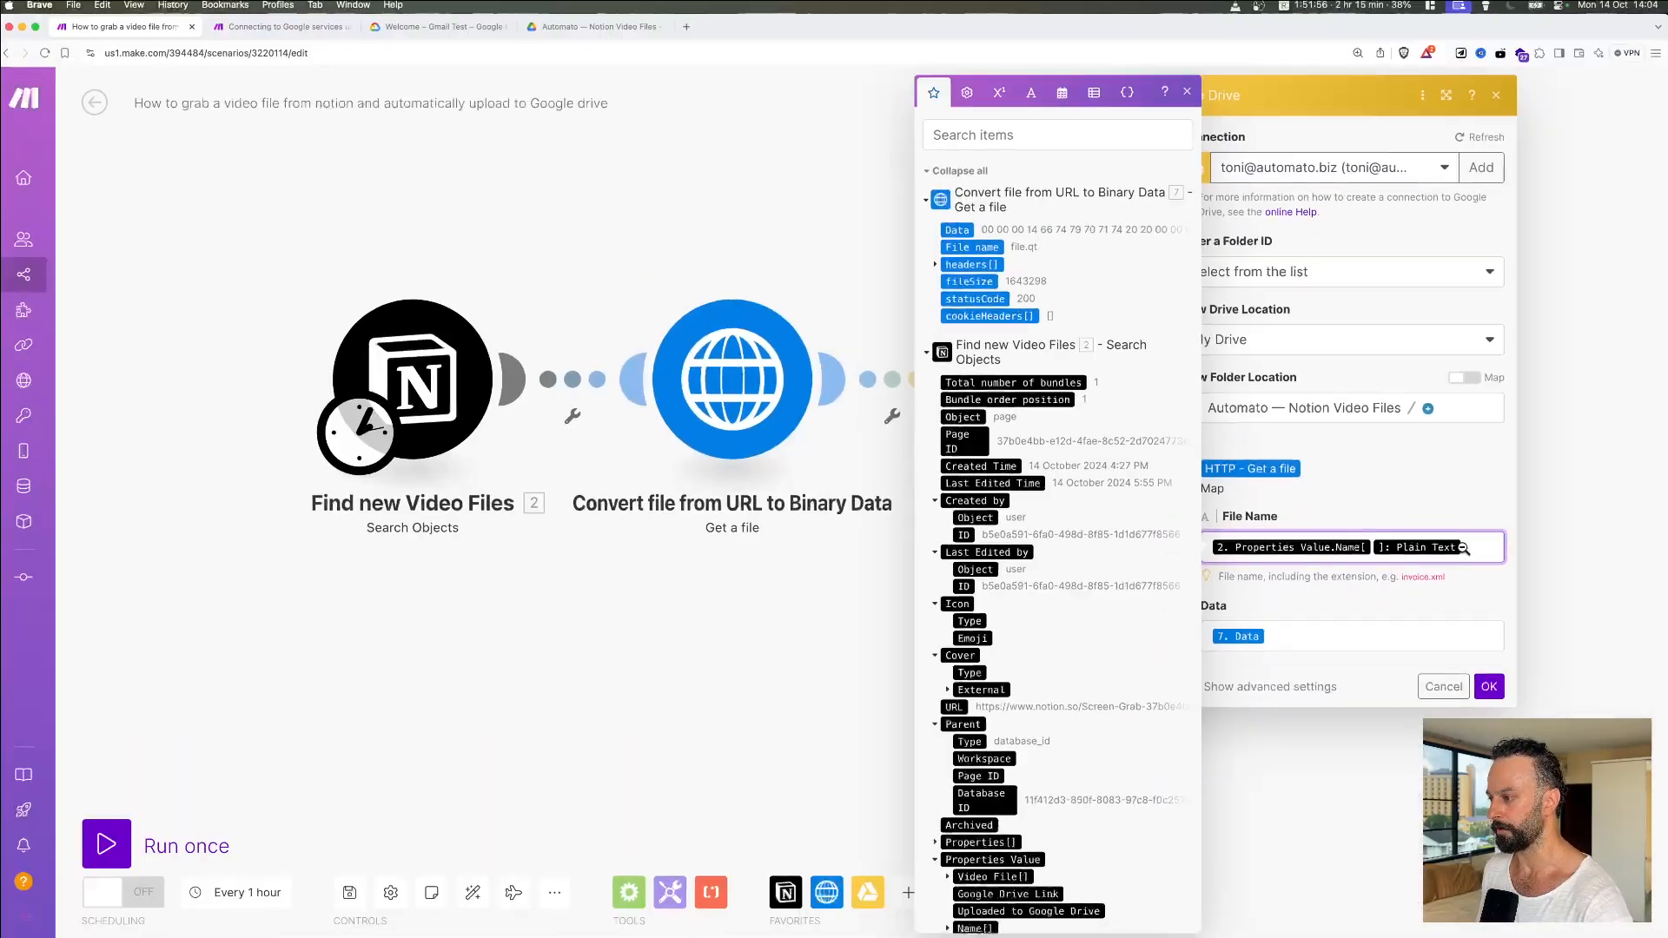
{"action": "type", "text": "."}
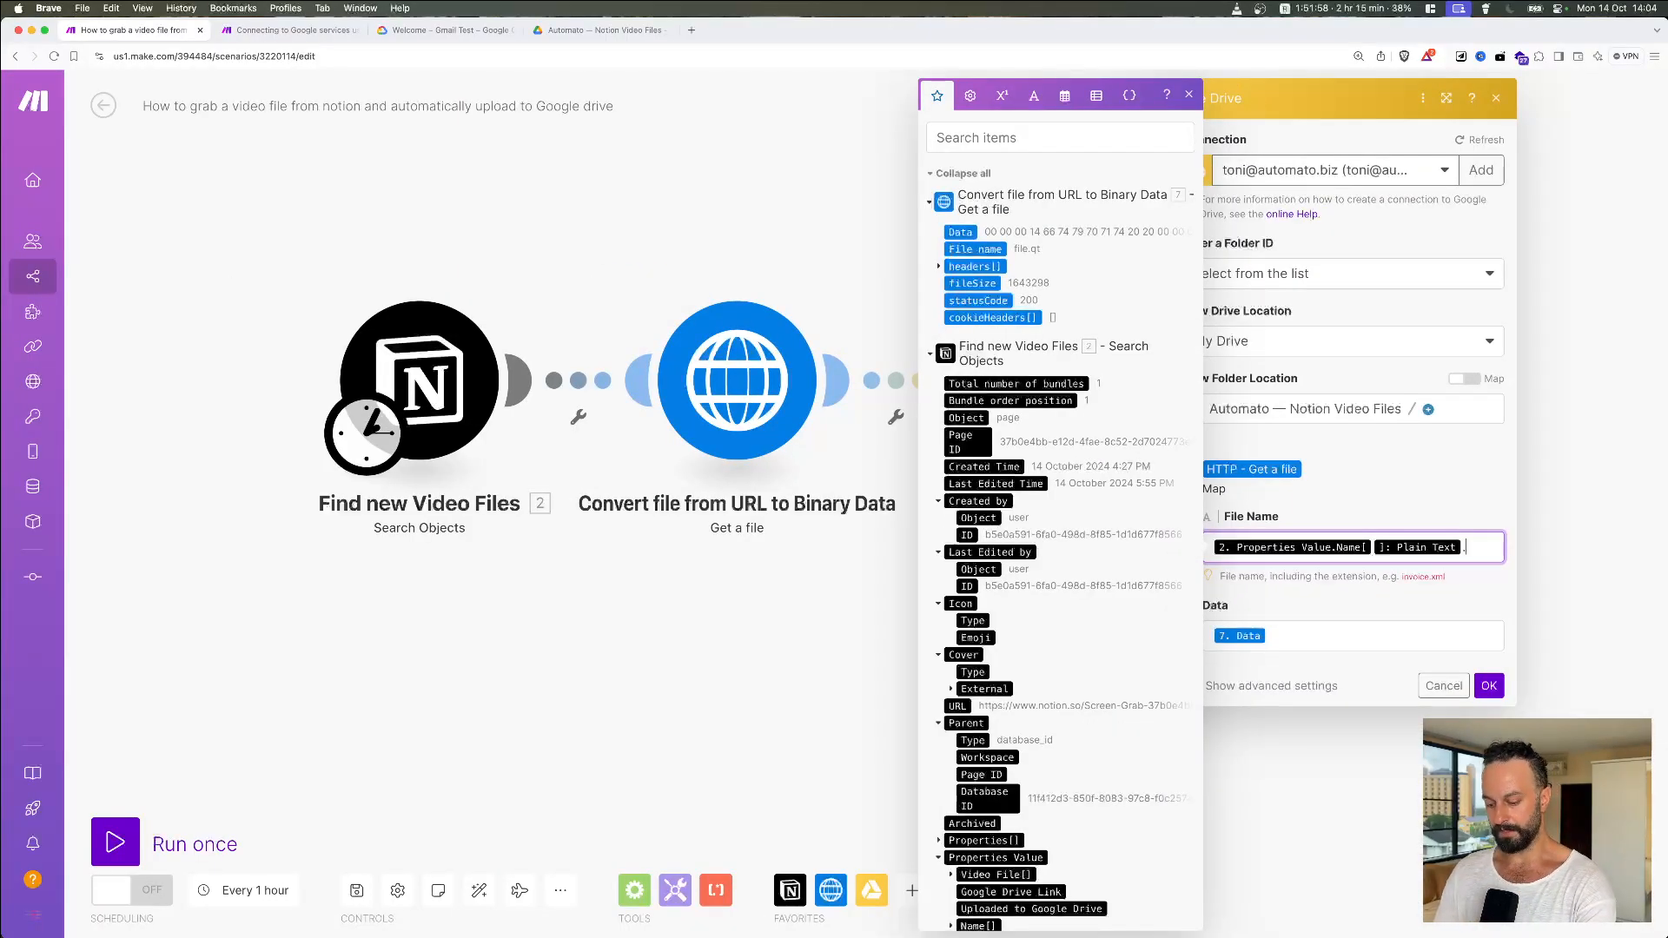
{"action": "type", "text": "mov"}
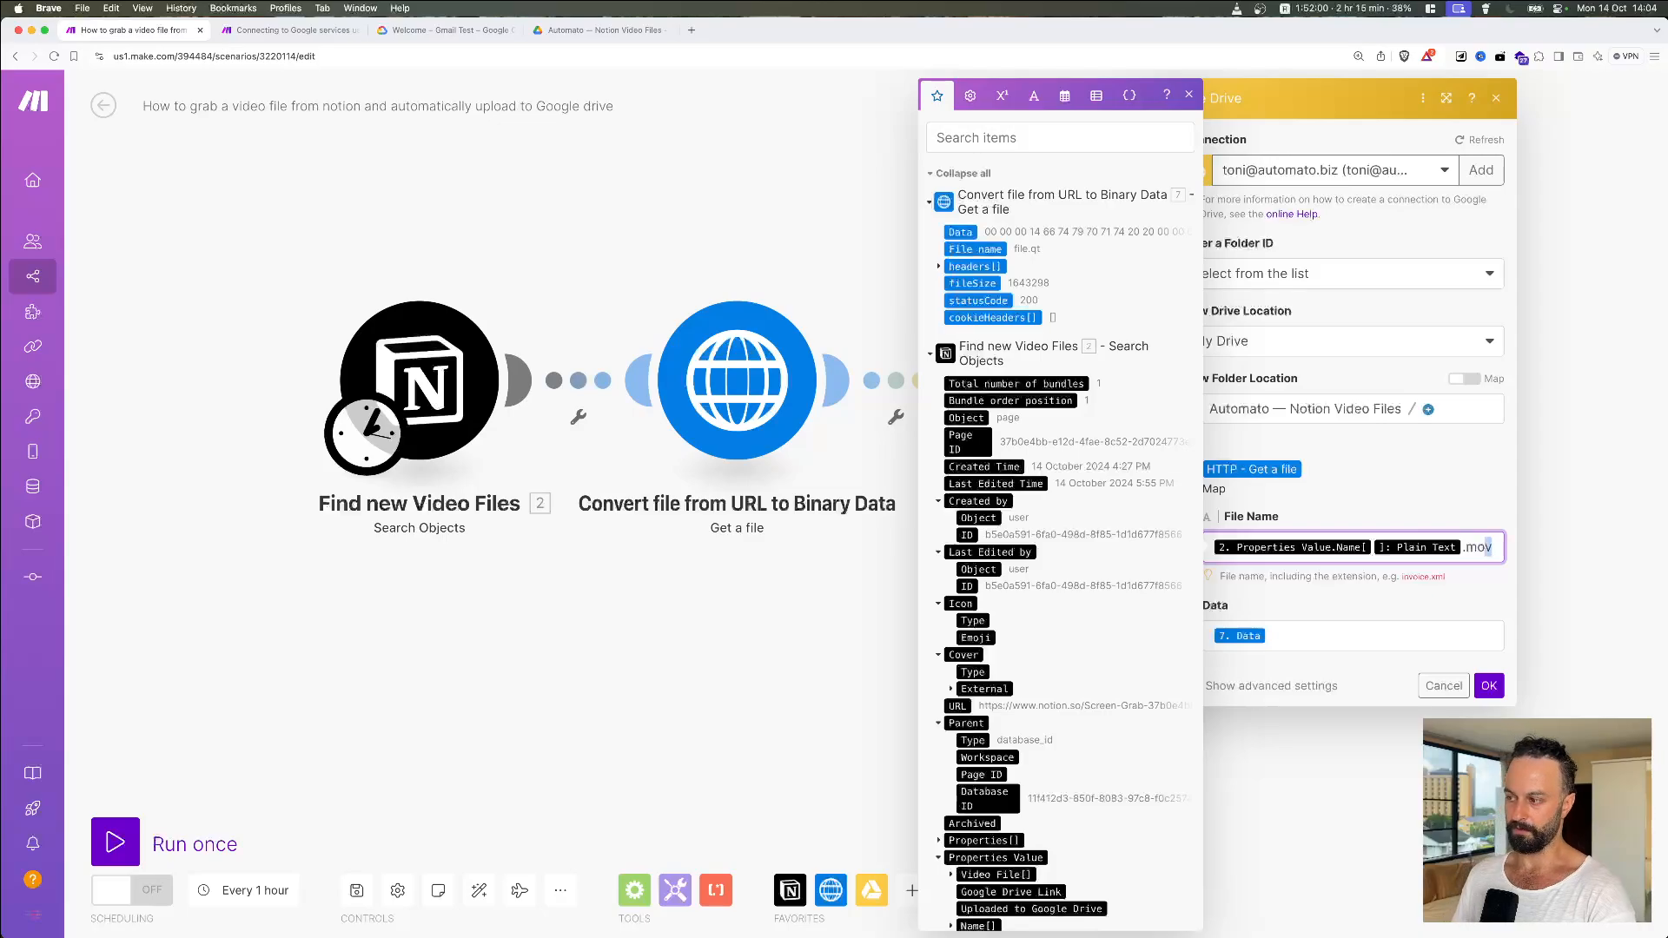
{"action": "key", "text": "shift+Left"}
{"action": "key", "text": "shift+Left"}
{"action": "key", "text": "shift+Left"}
{"action": "key", "text": "shift+Left"}
{"action": "key", "text": "Right"}
{"action": "left_click", "coordinate": [1500, 615]}
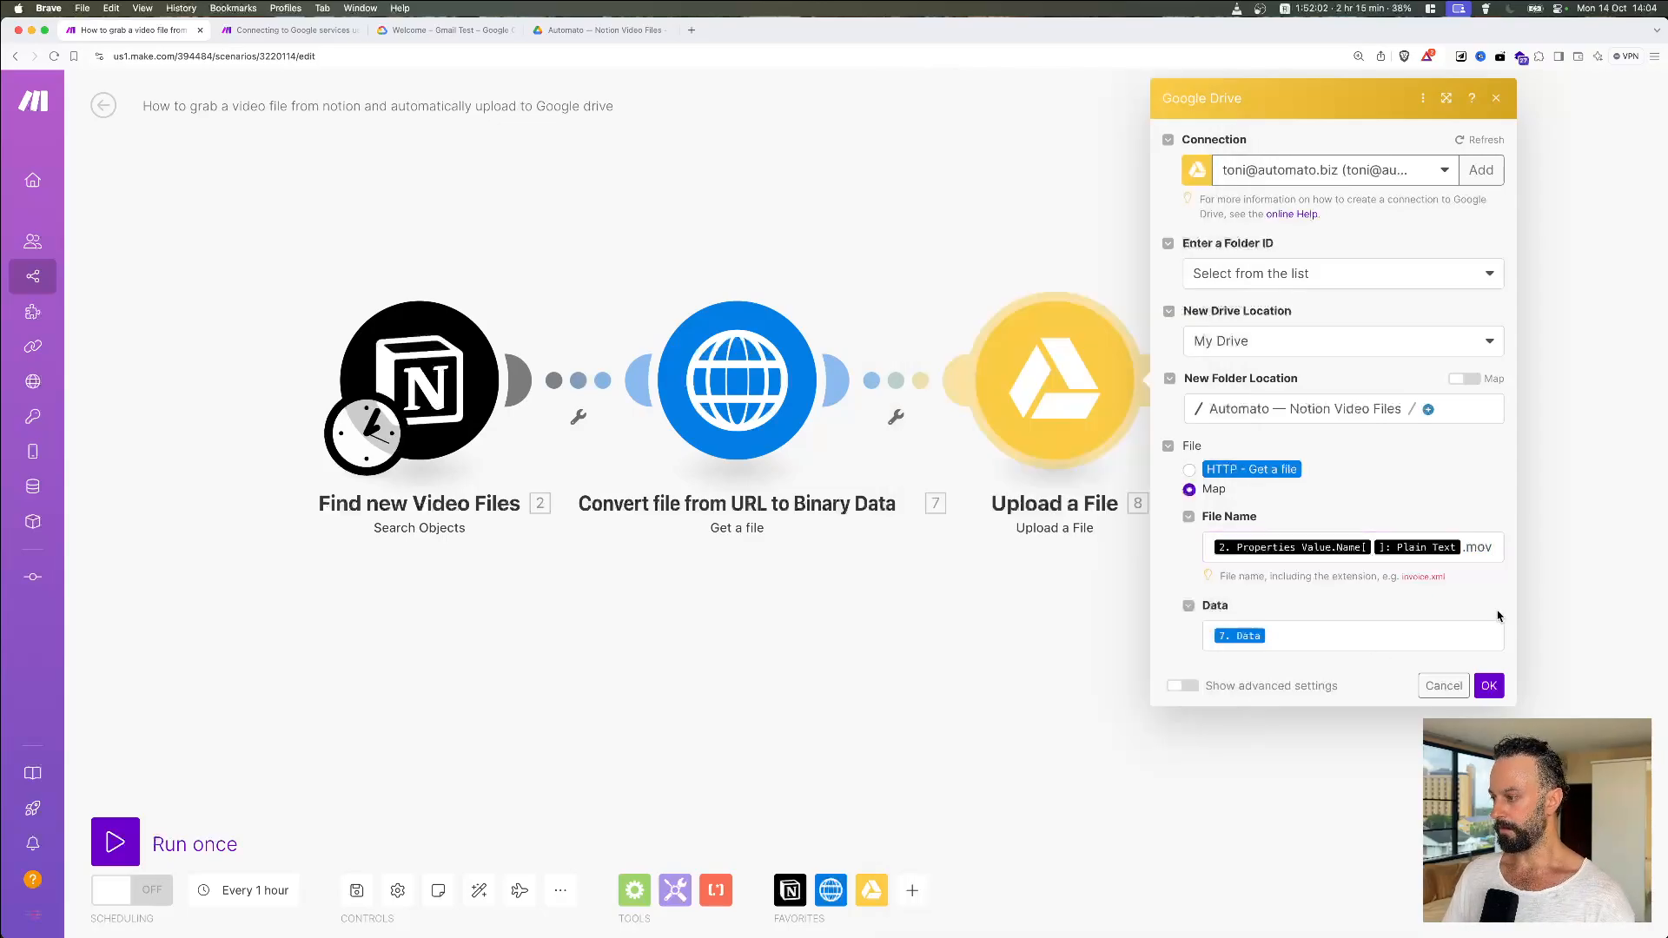
{"action": "left_click", "coordinate": [1489, 685]}
{"action": "key", "text": "super+Tab"}
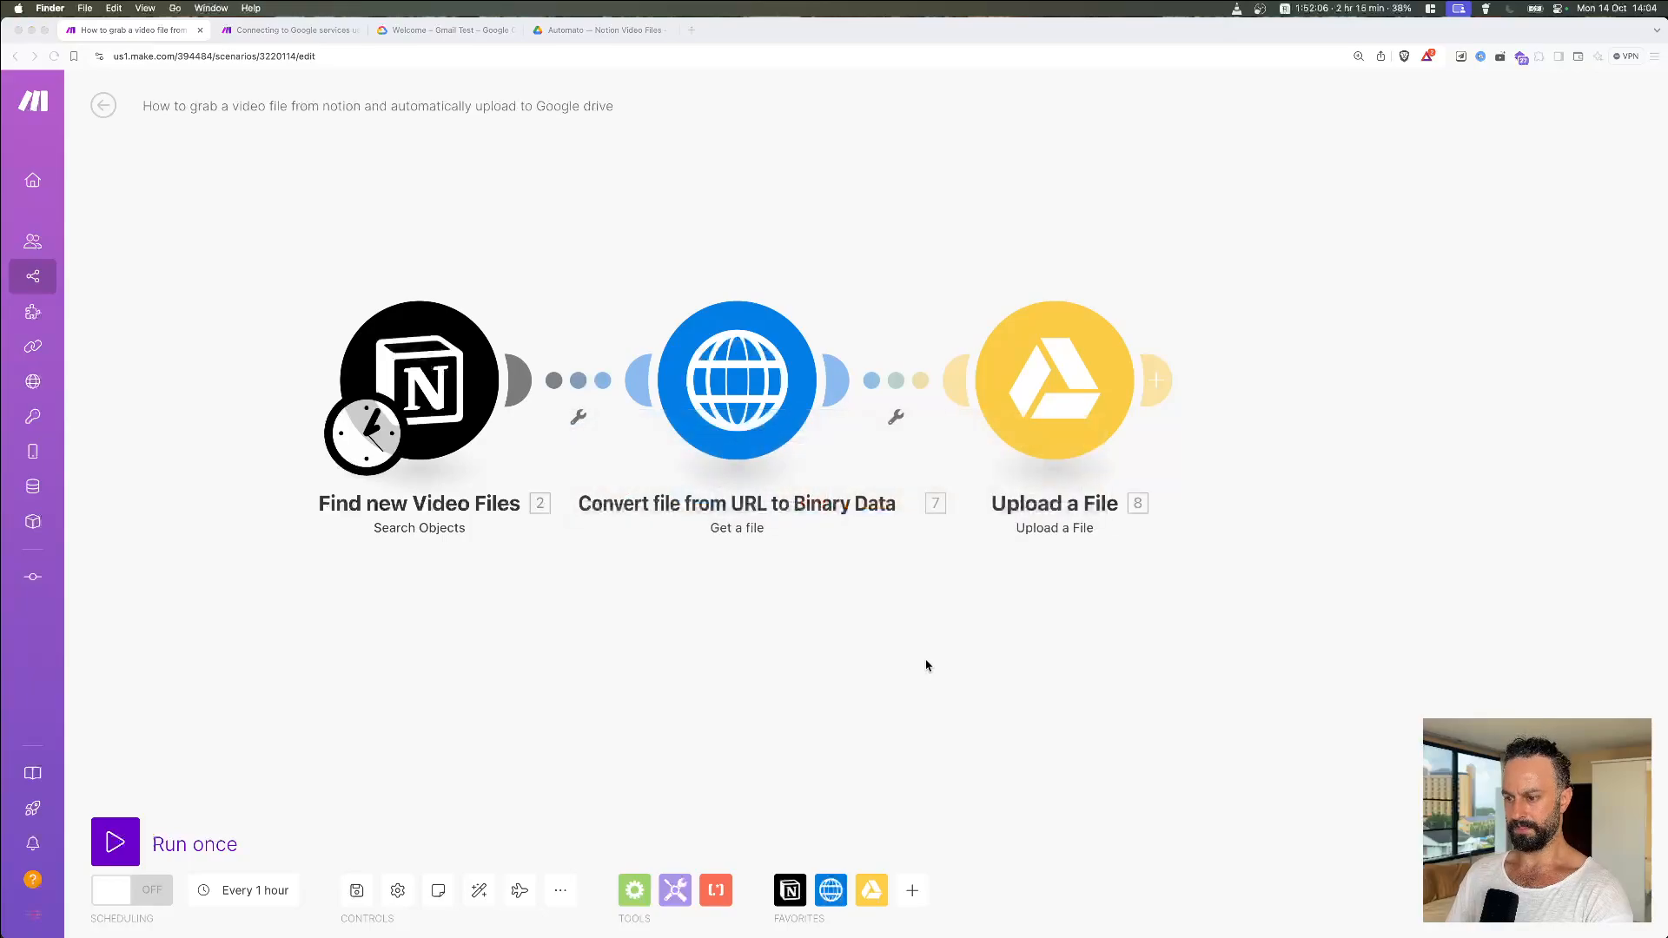
{"action": "key", "text": "super+Tab"}
Step: Launch Notion, then run the Make scenario once
{"action": "key", "text": "super+space"}
{"action": "type", "text": "notion"}
{"action": "key", "text": "Return"}
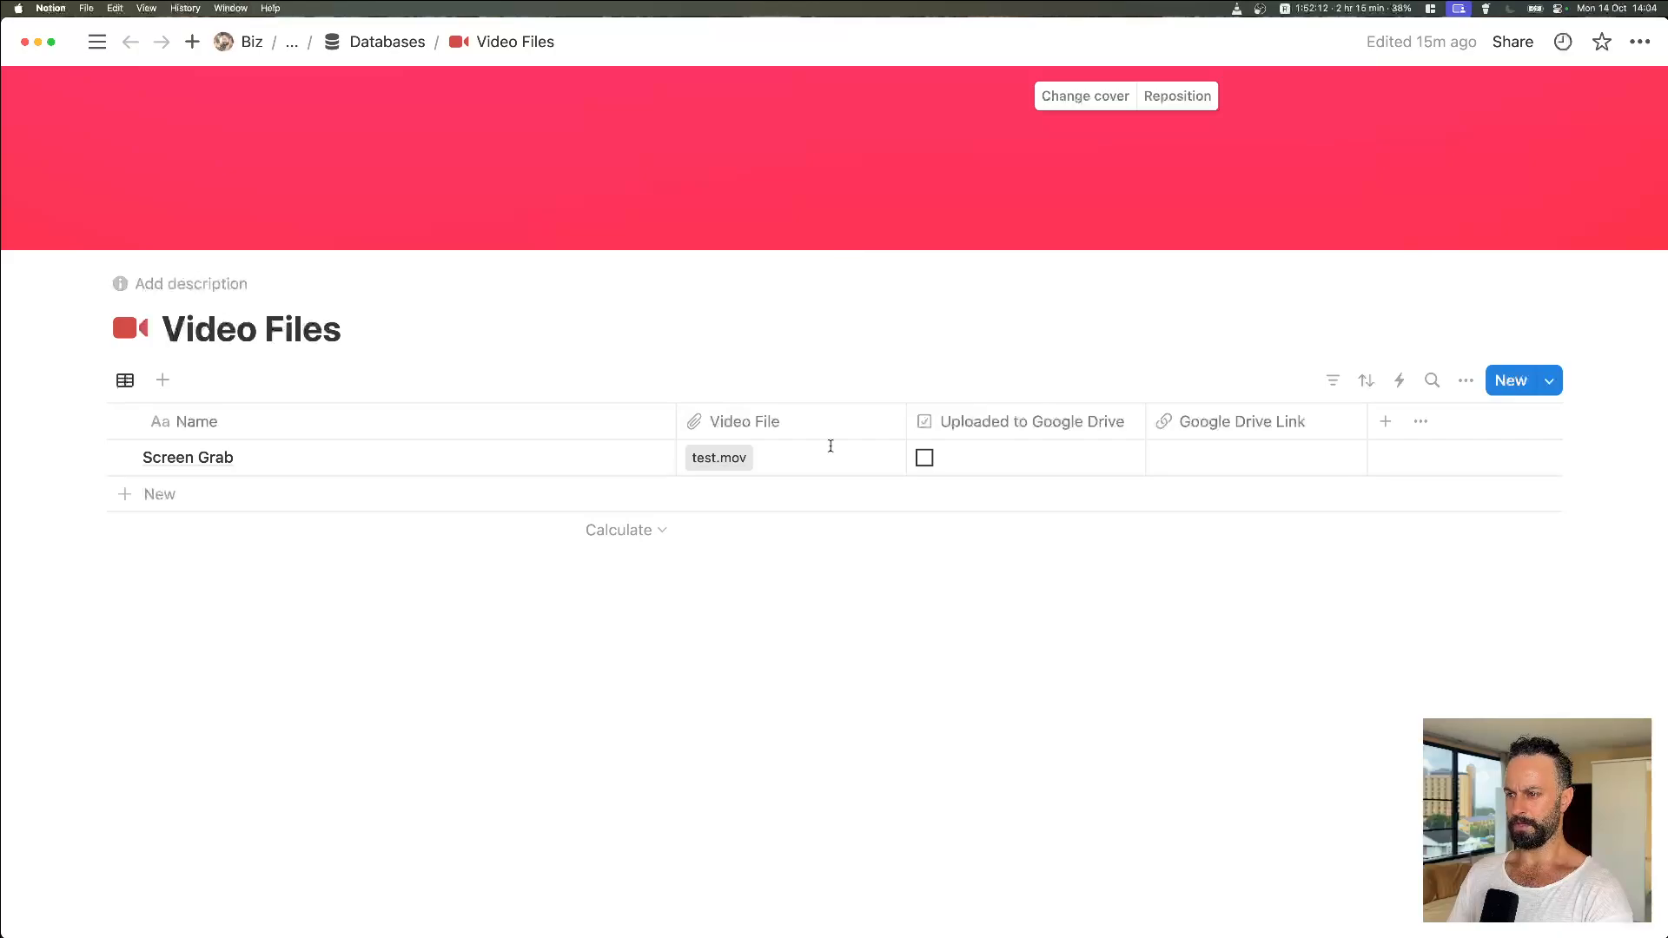
{"action": "key", "text": "super+Tab"}
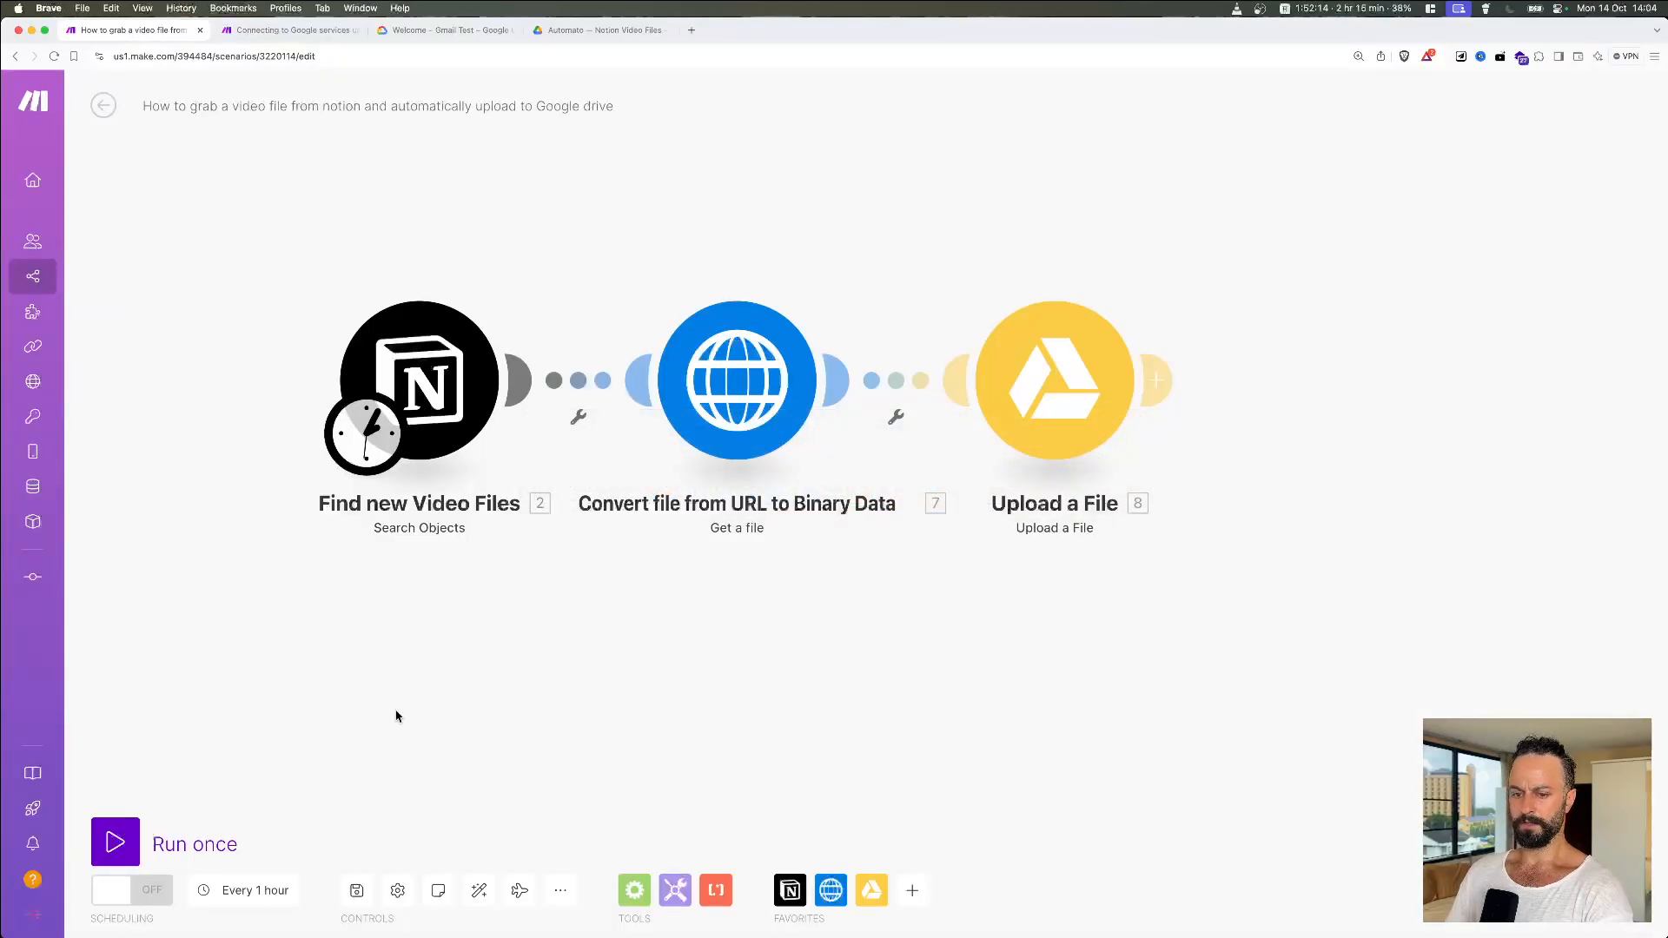
{"action": "left_click", "coordinate": [114, 842]}
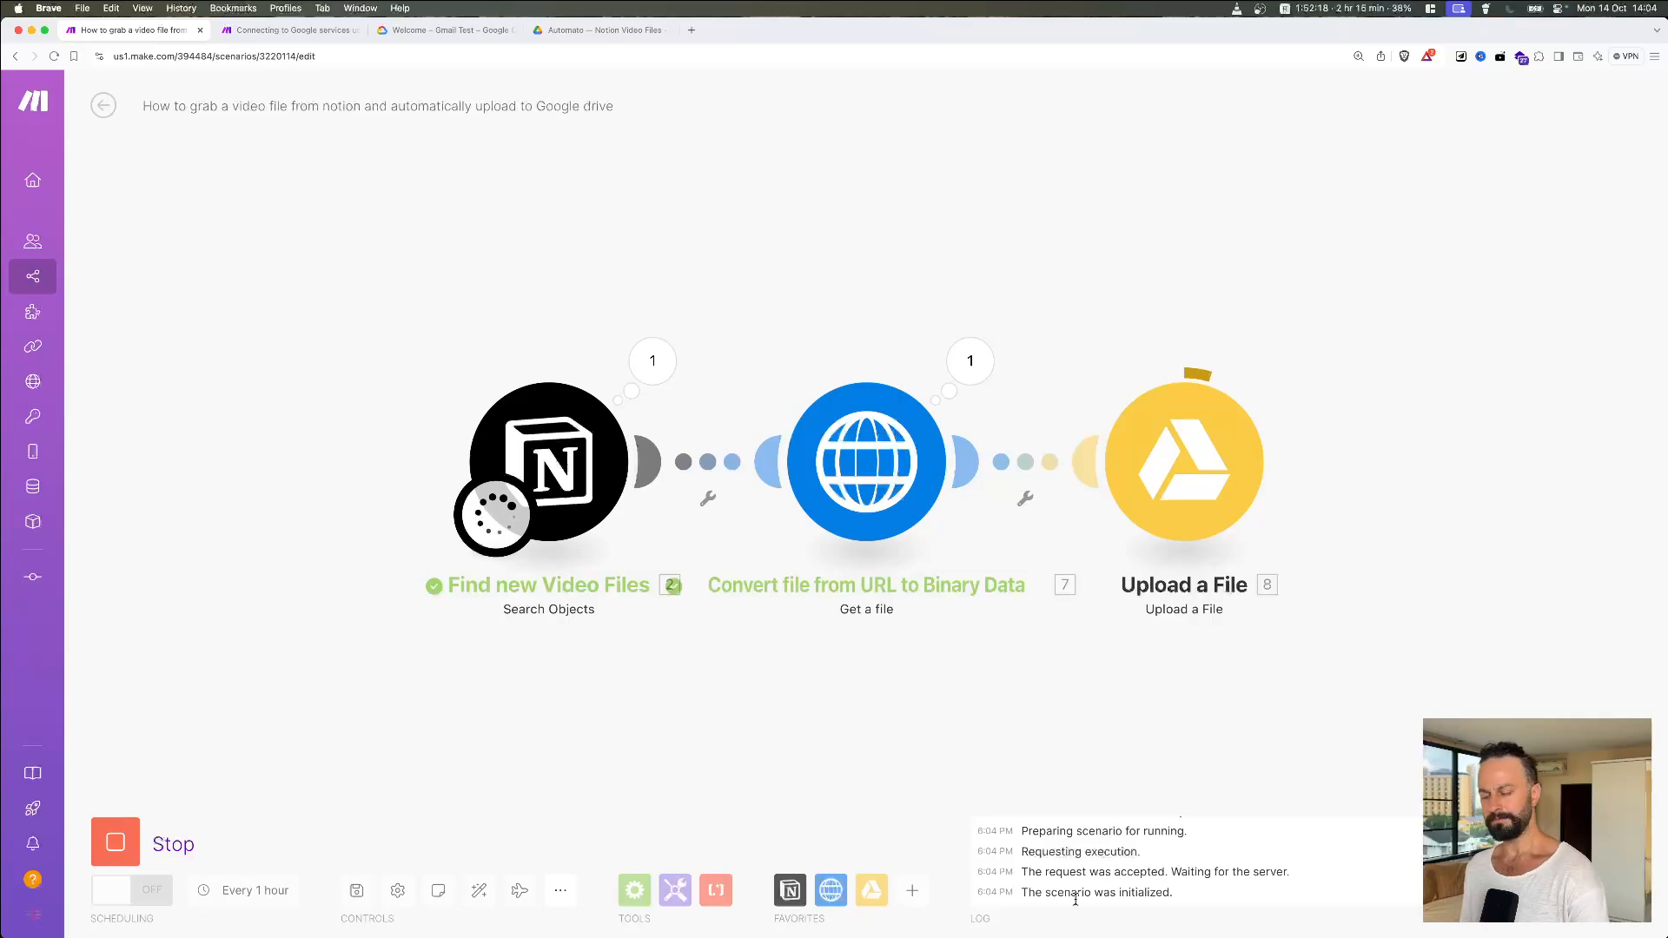
Step: Check the Notion table, then reload the Drive folder to find Screen Grab.mov
{"action": "key", "text": "ctrl+Up"}
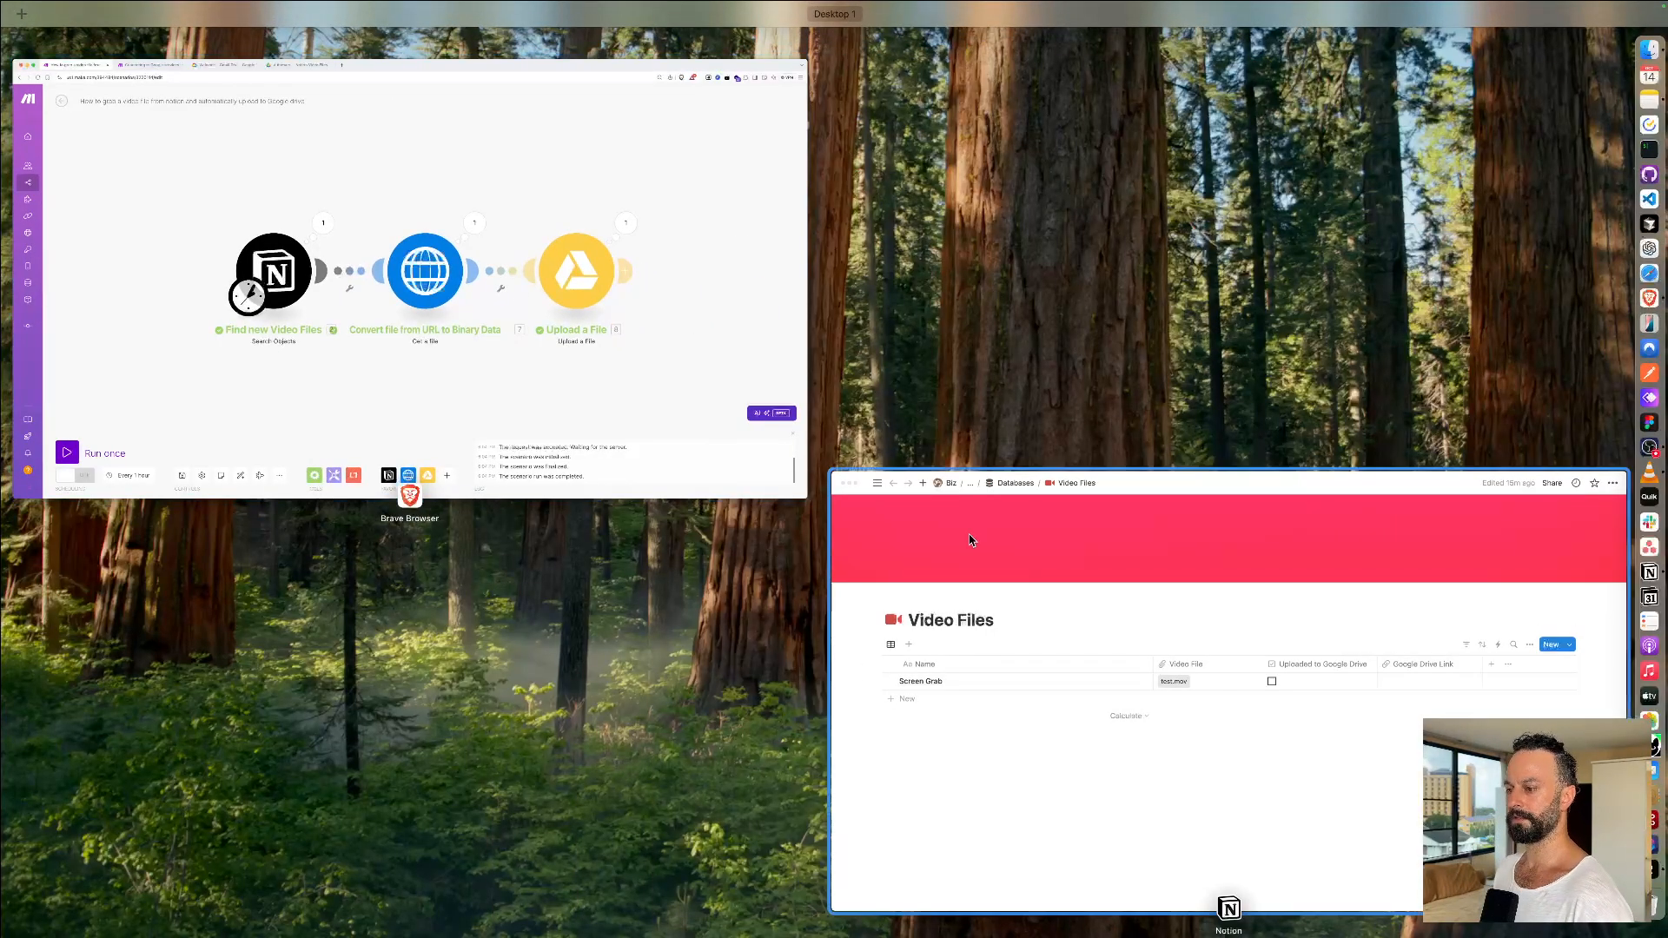
{"action": "left_click", "coordinate": [1141, 704]}
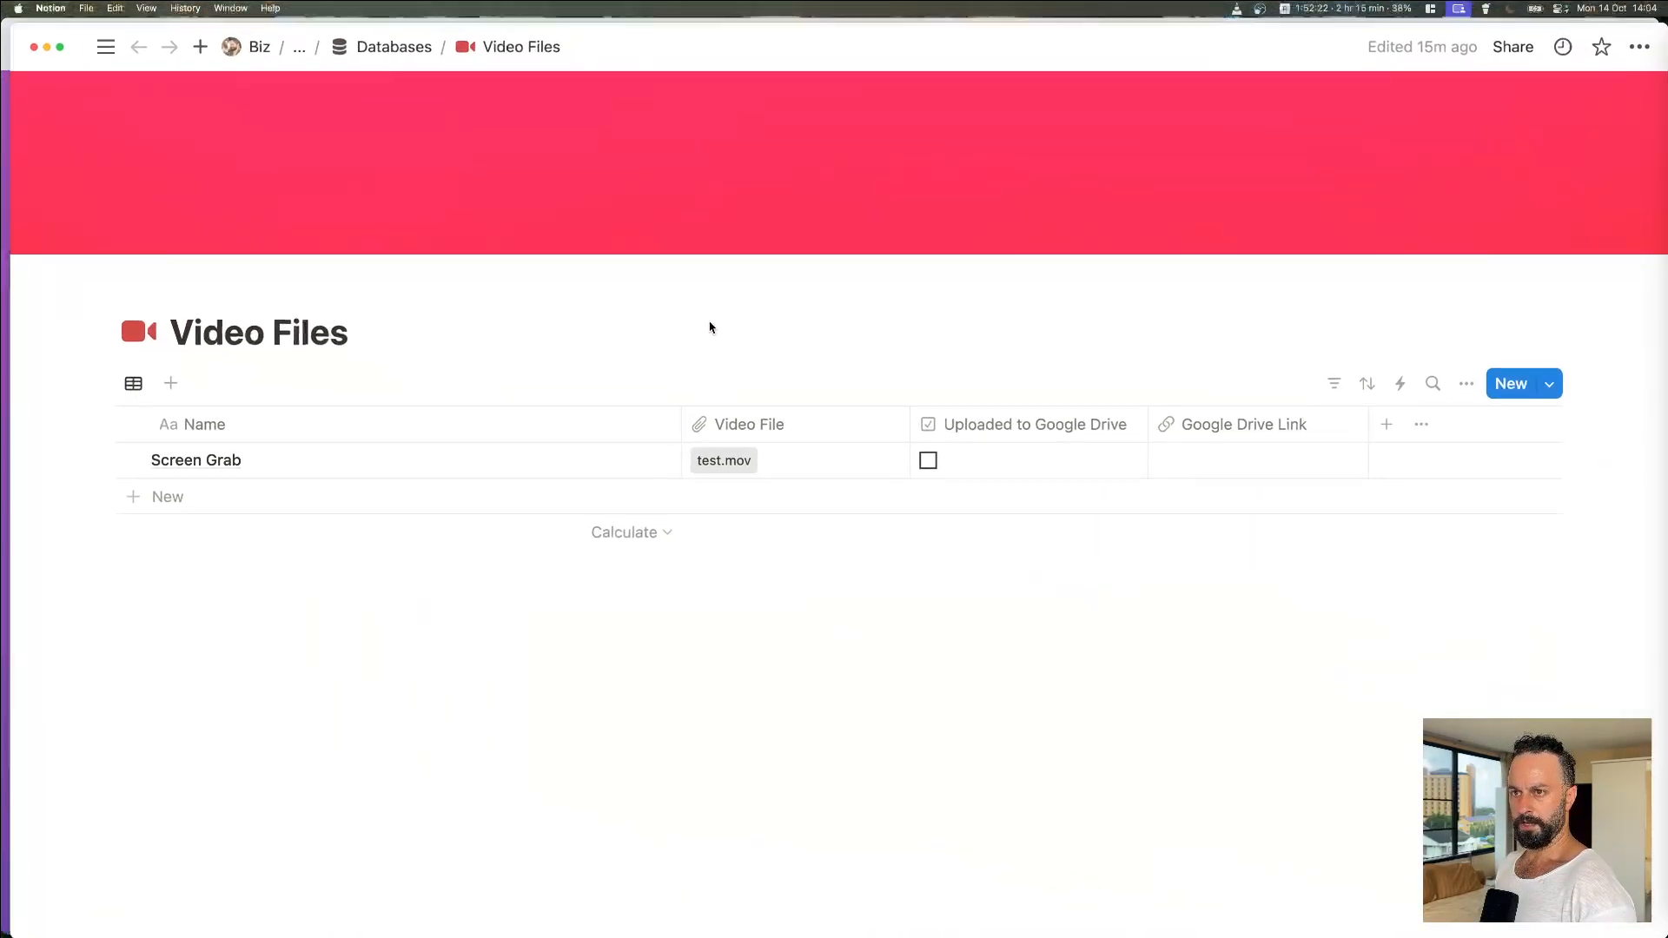
{"action": "key", "text": "ctrl+Up"}
{"action": "left_click", "coordinate": [758, 408]}
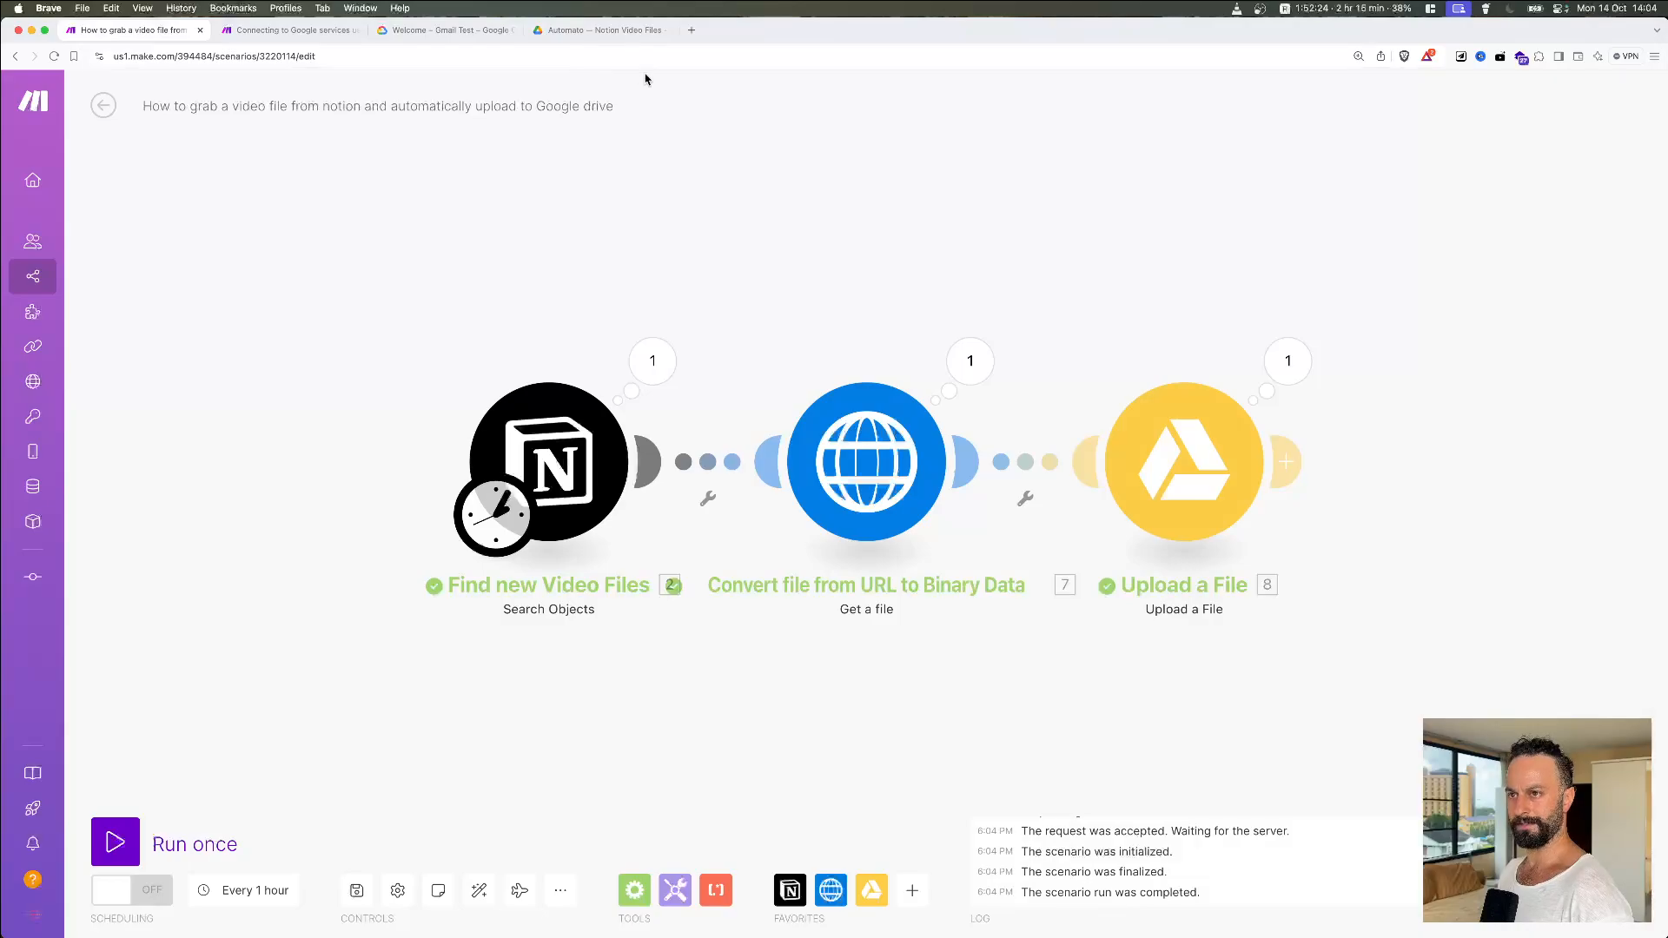
{"action": "left_click", "coordinate": [608, 31]}
{"action": "key", "text": "super+r"}
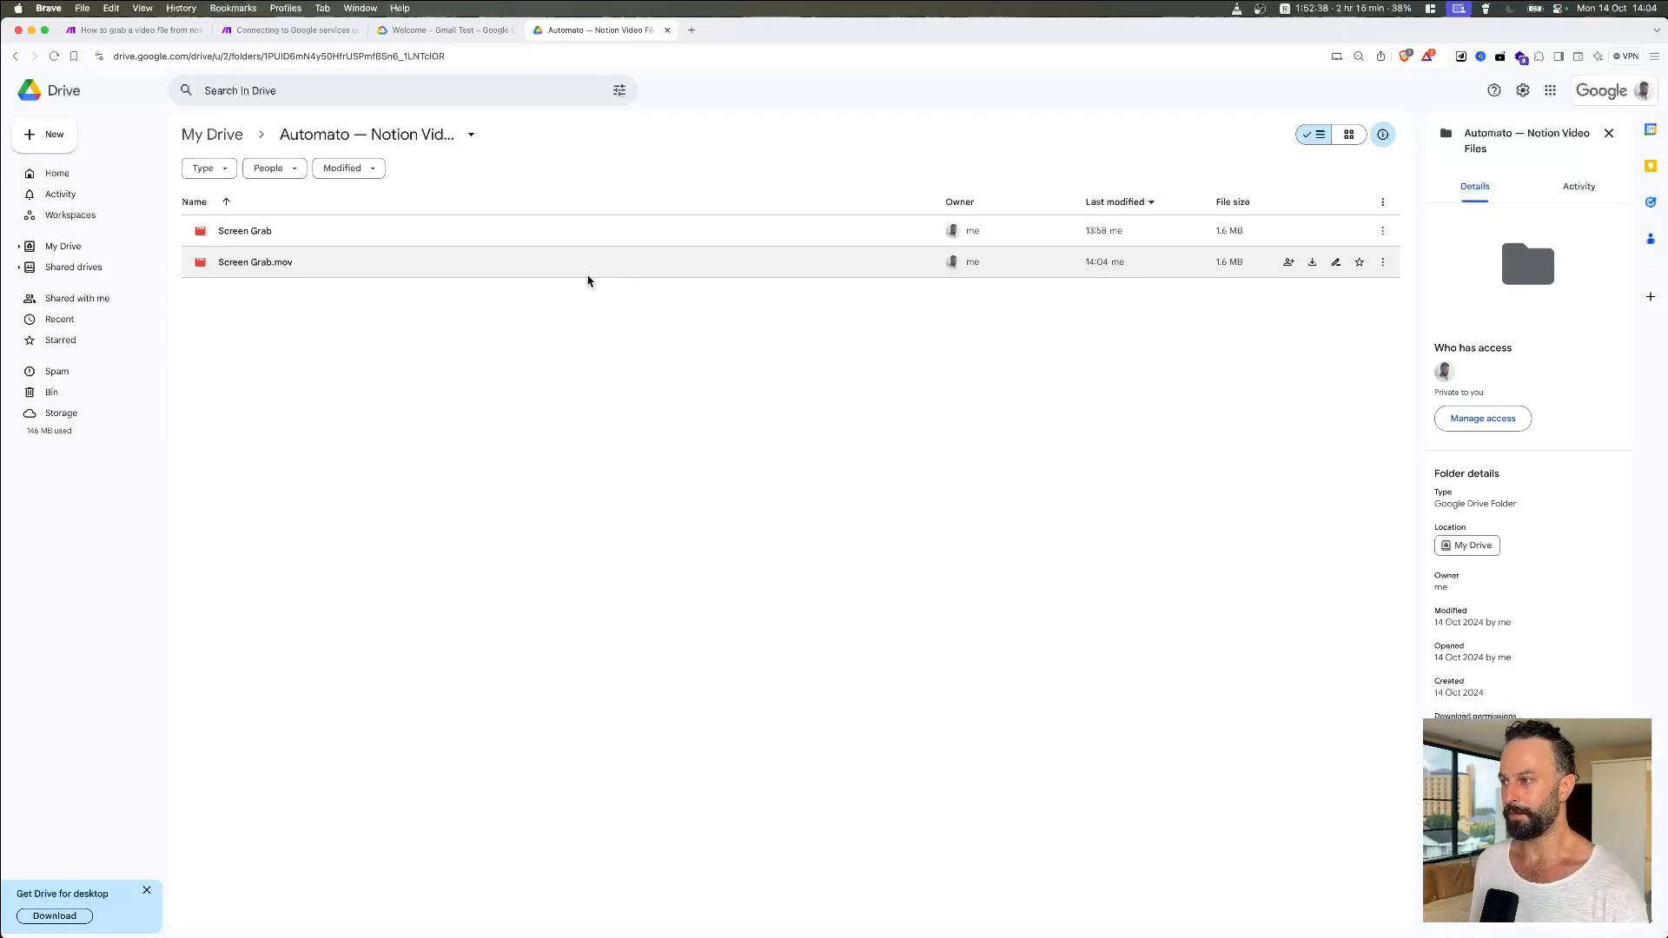
Step: Preview Screen Grab.mov in Drive, glance at Notion, then return to the Make scenario tab
{"action": "double_click", "coordinate": [401, 275]}
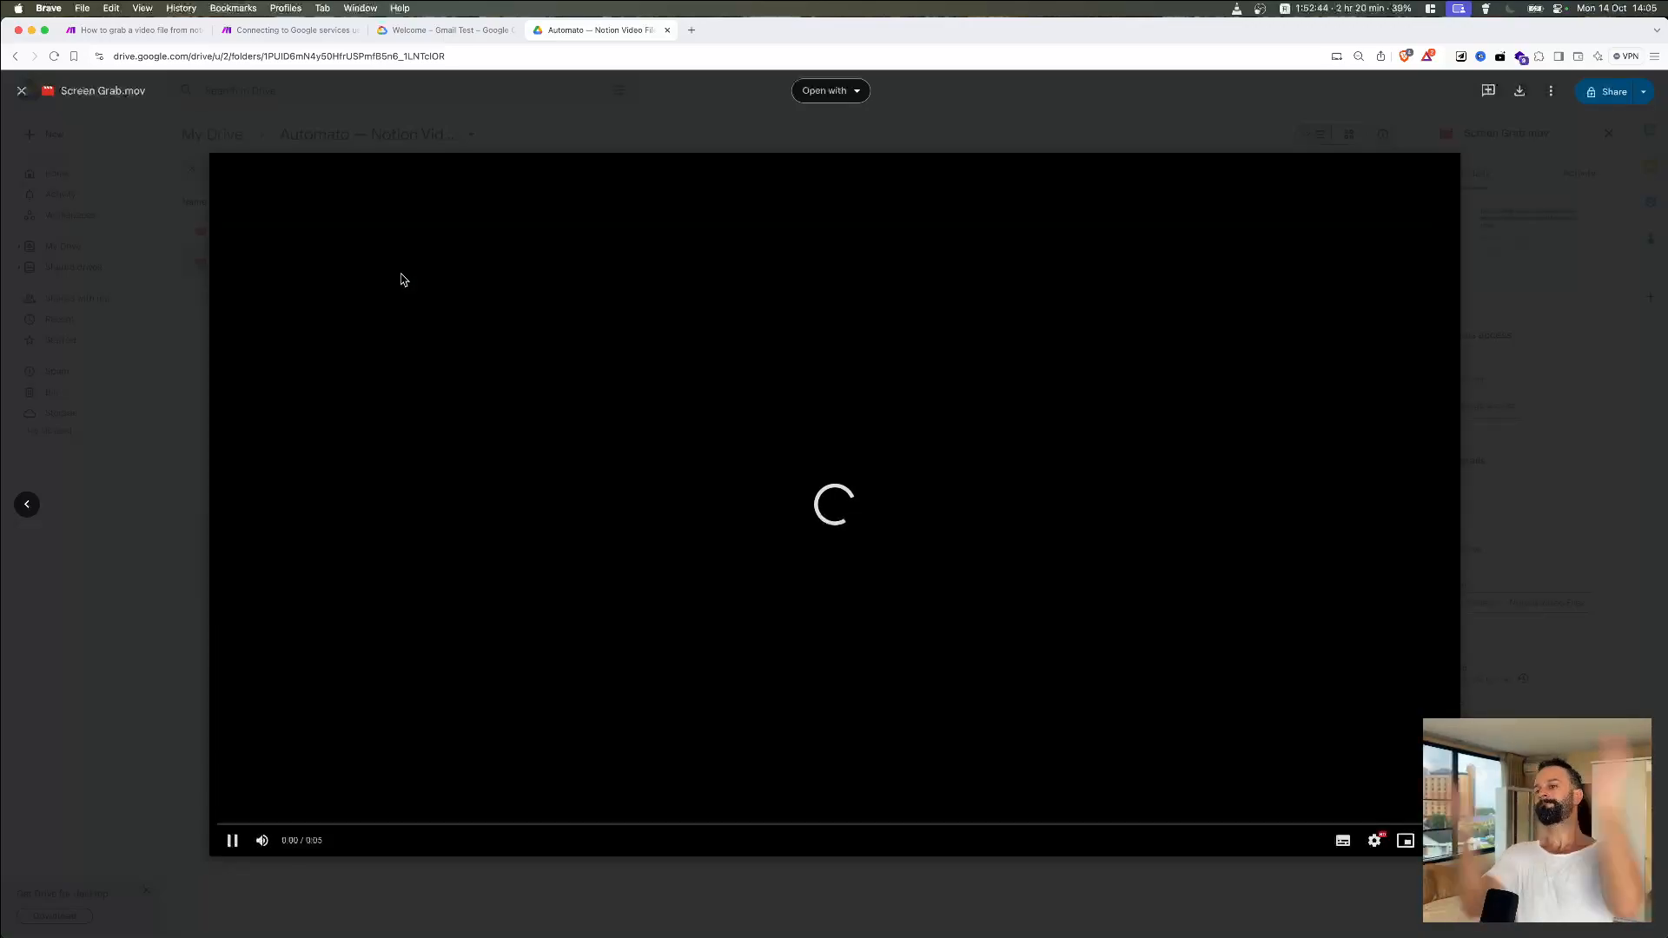
{"action": "key", "text": "Escape"}
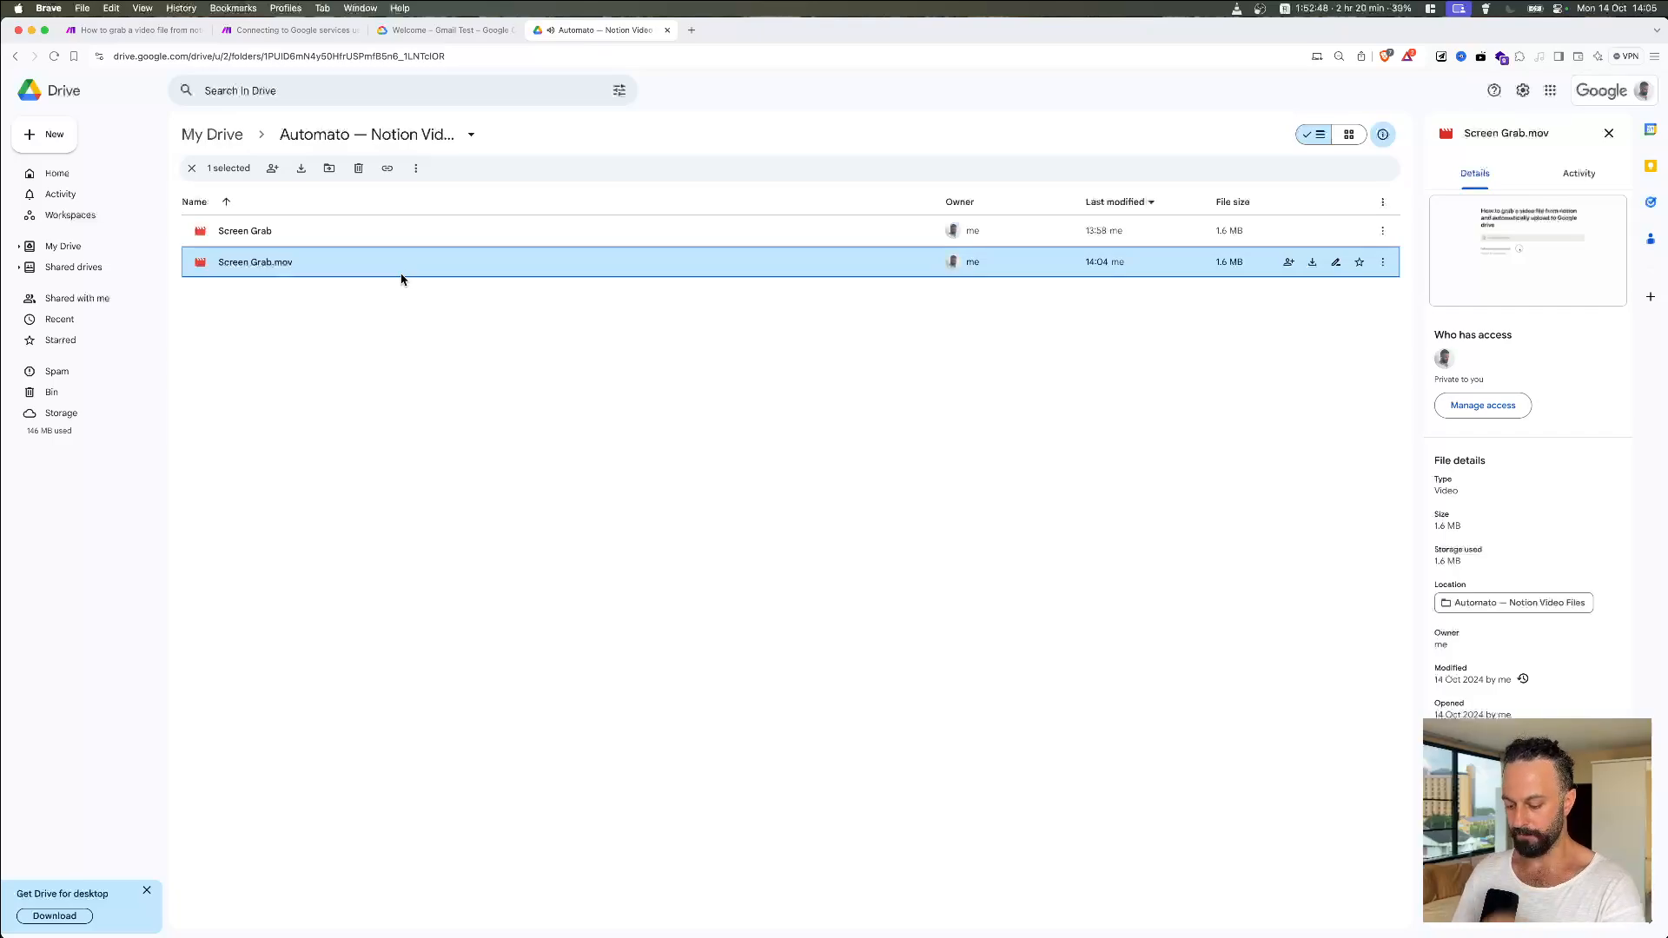
{"action": "key", "text": "super+Tab"}
{"action": "key", "text": "super+Tab"}
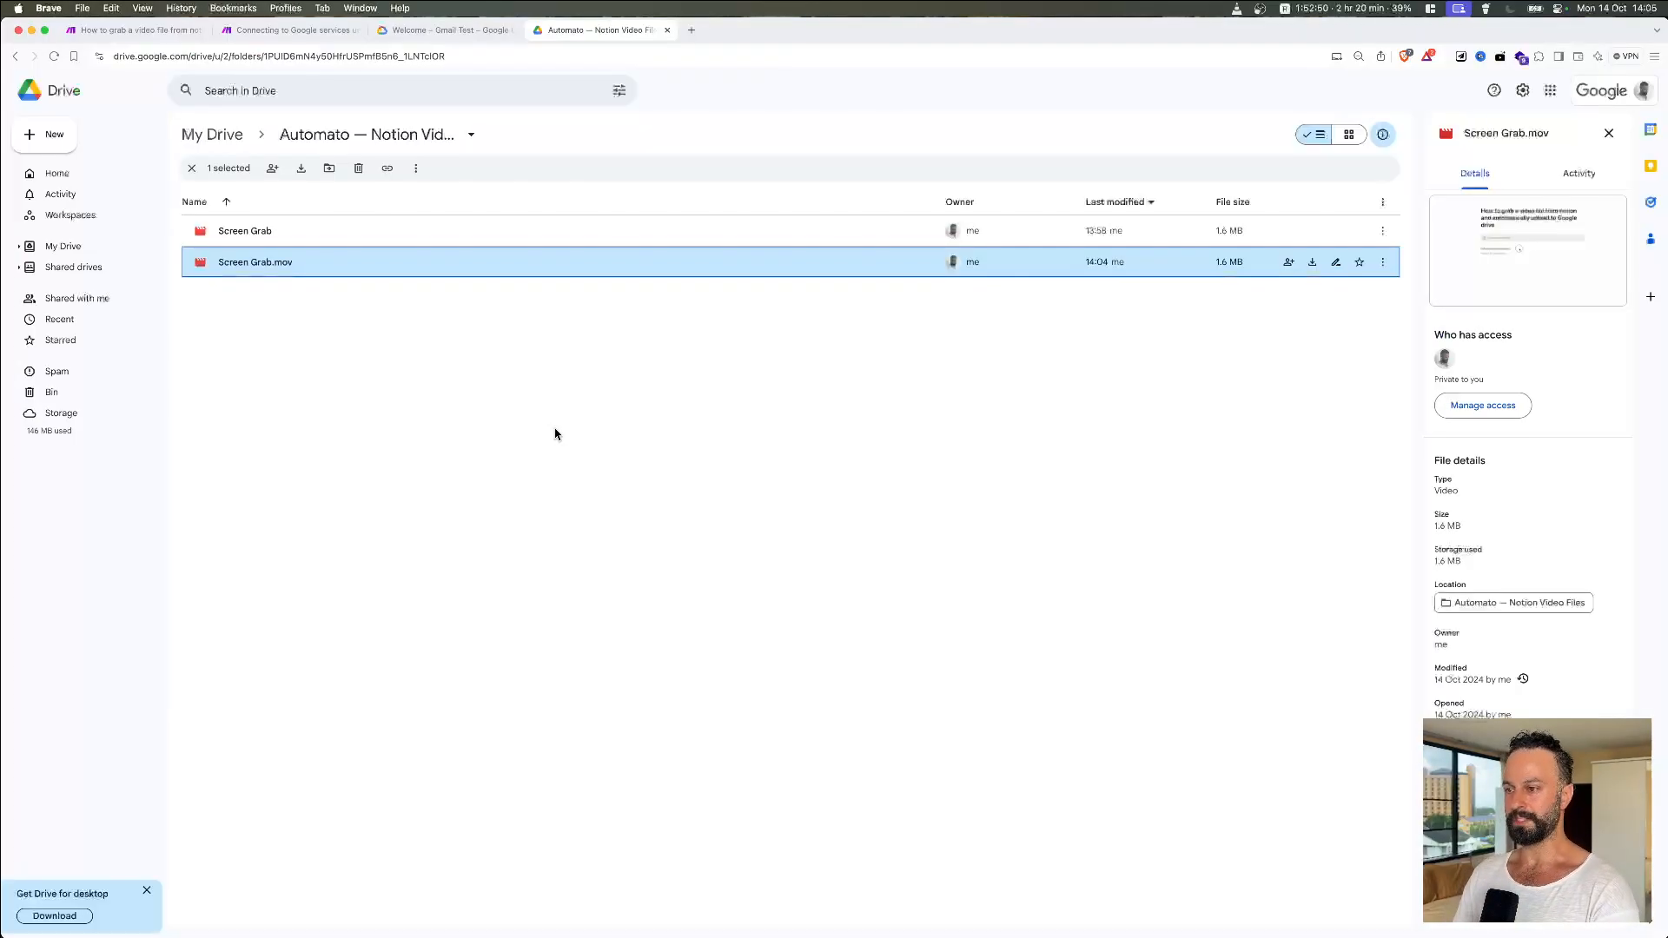
{"action": "key", "text": "ctrl+Up"}
{"action": "left_click", "coordinate": [552, 349]}
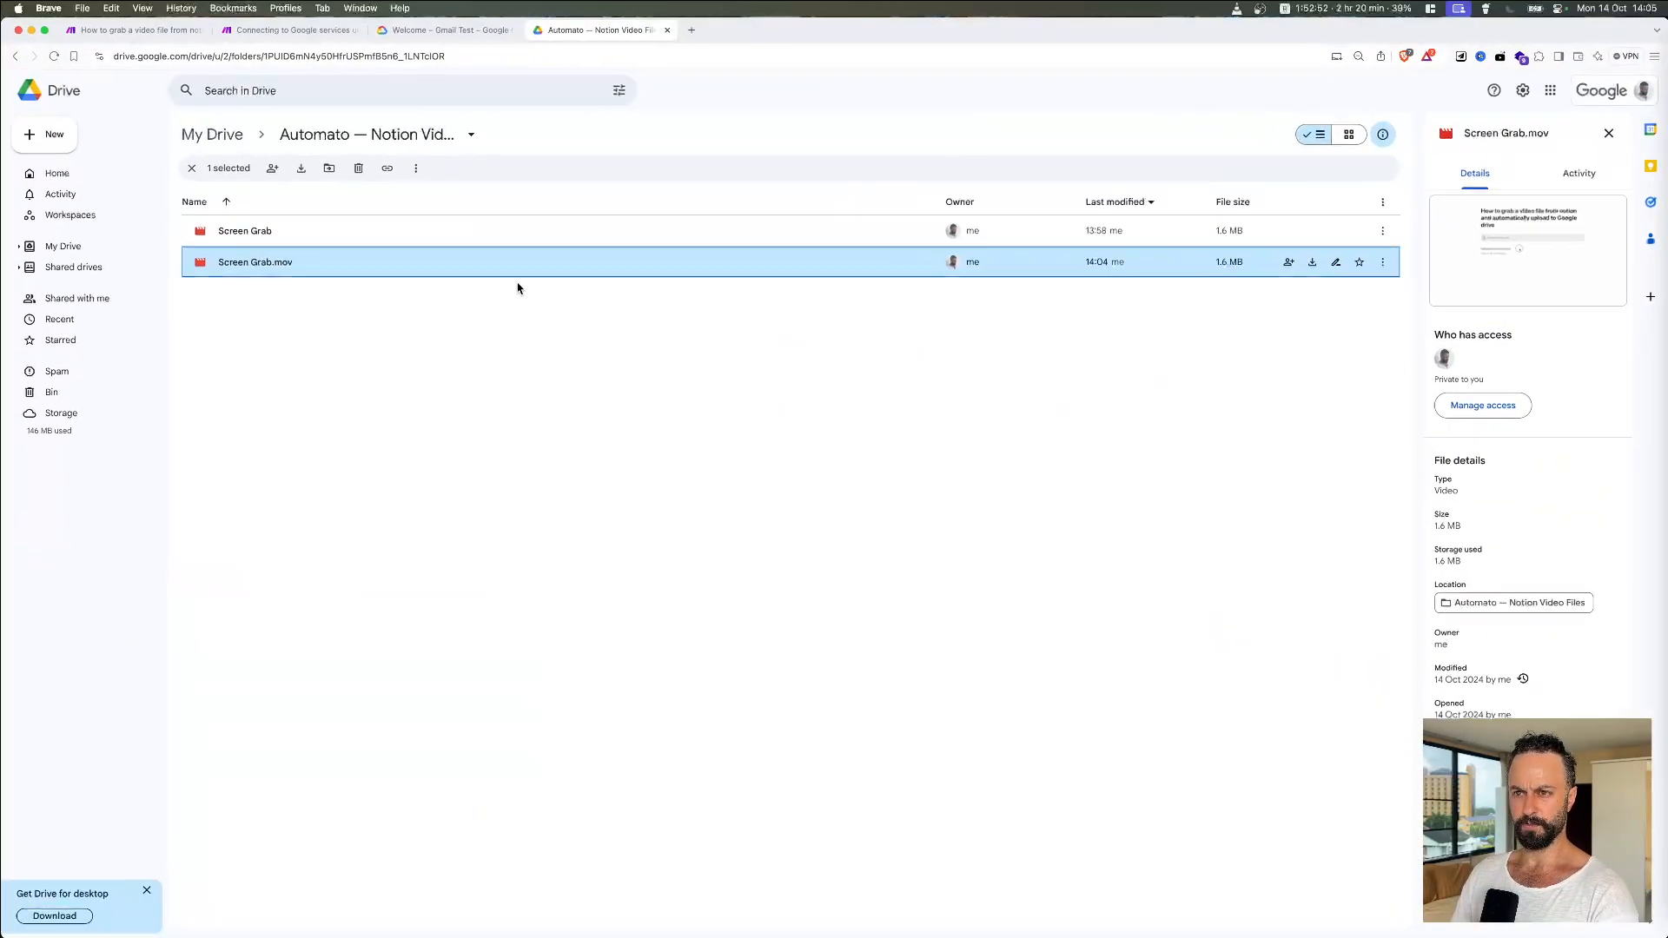
{"action": "left_click", "coordinate": [434, 35]}
{"action": "key", "text": "super+1"}
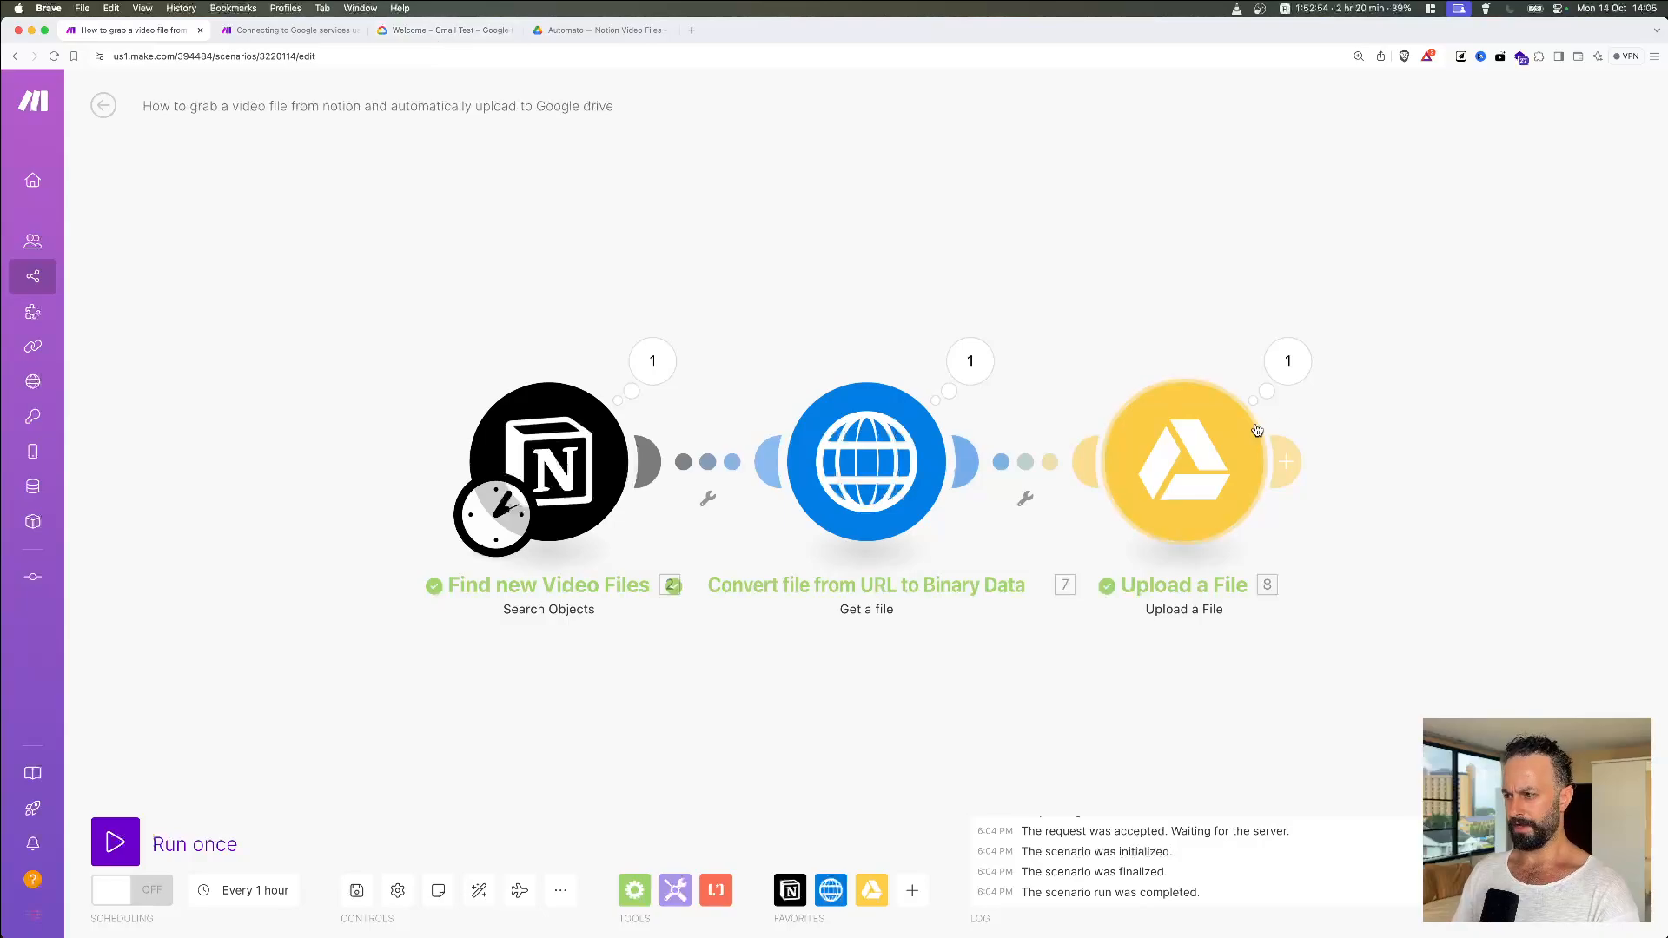
Step: Add a Notion 'Update a Database Item' module after the Google Drive Upload a File step
{"action": "left_click_drag", "start_coordinate": [1352, 425], "coordinate": [1116, 327]}
{"action": "scroll", "coordinate": [1179, 384], "scroll_direction": "right", "scroll_amount": 2}
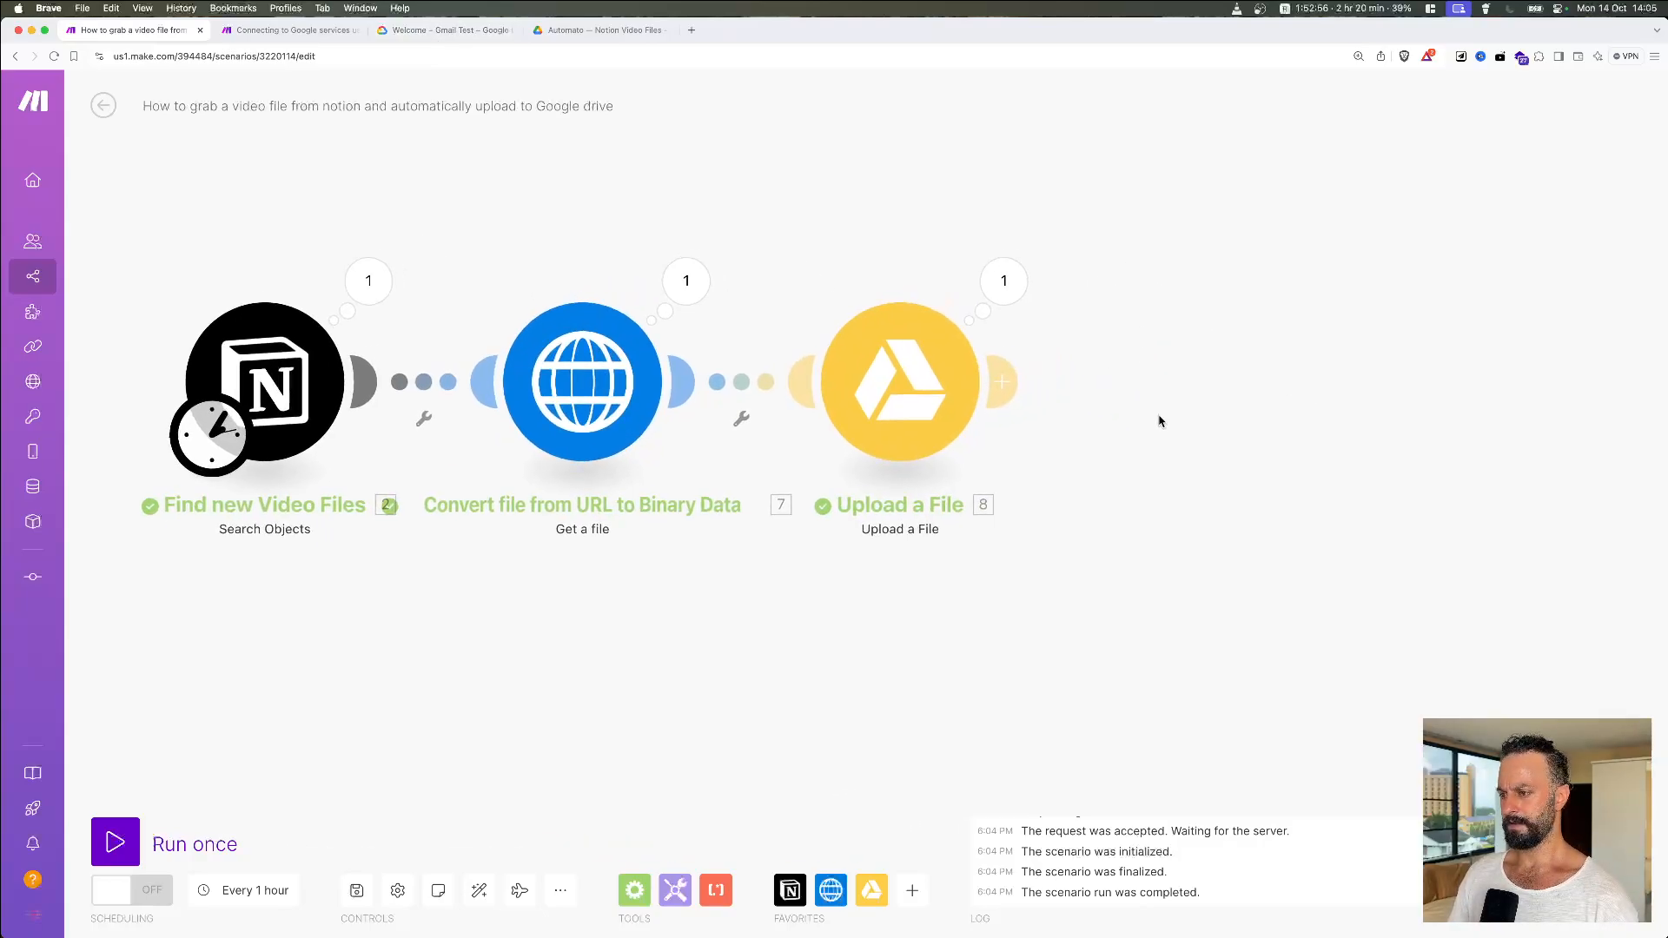
{"action": "key", "text": "ctrl+Up"}
{"action": "key", "text": "ctrl+Up"}
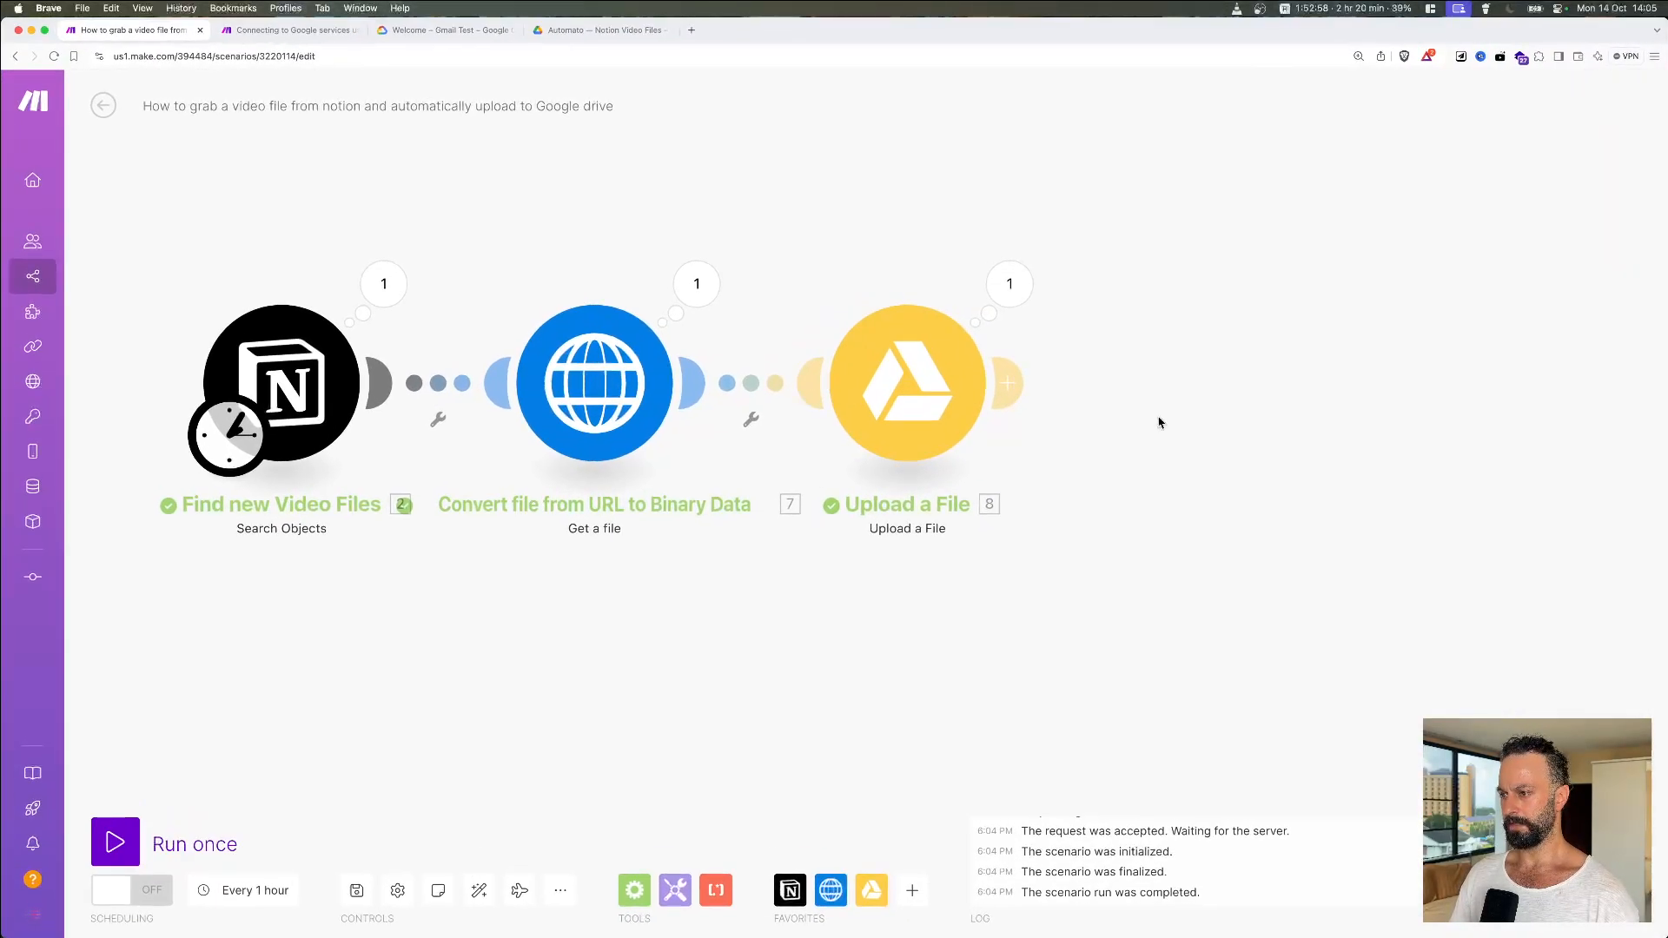
{"action": "left_click_drag", "start_coordinate": [1158, 423], "coordinate": [1111, 491]}
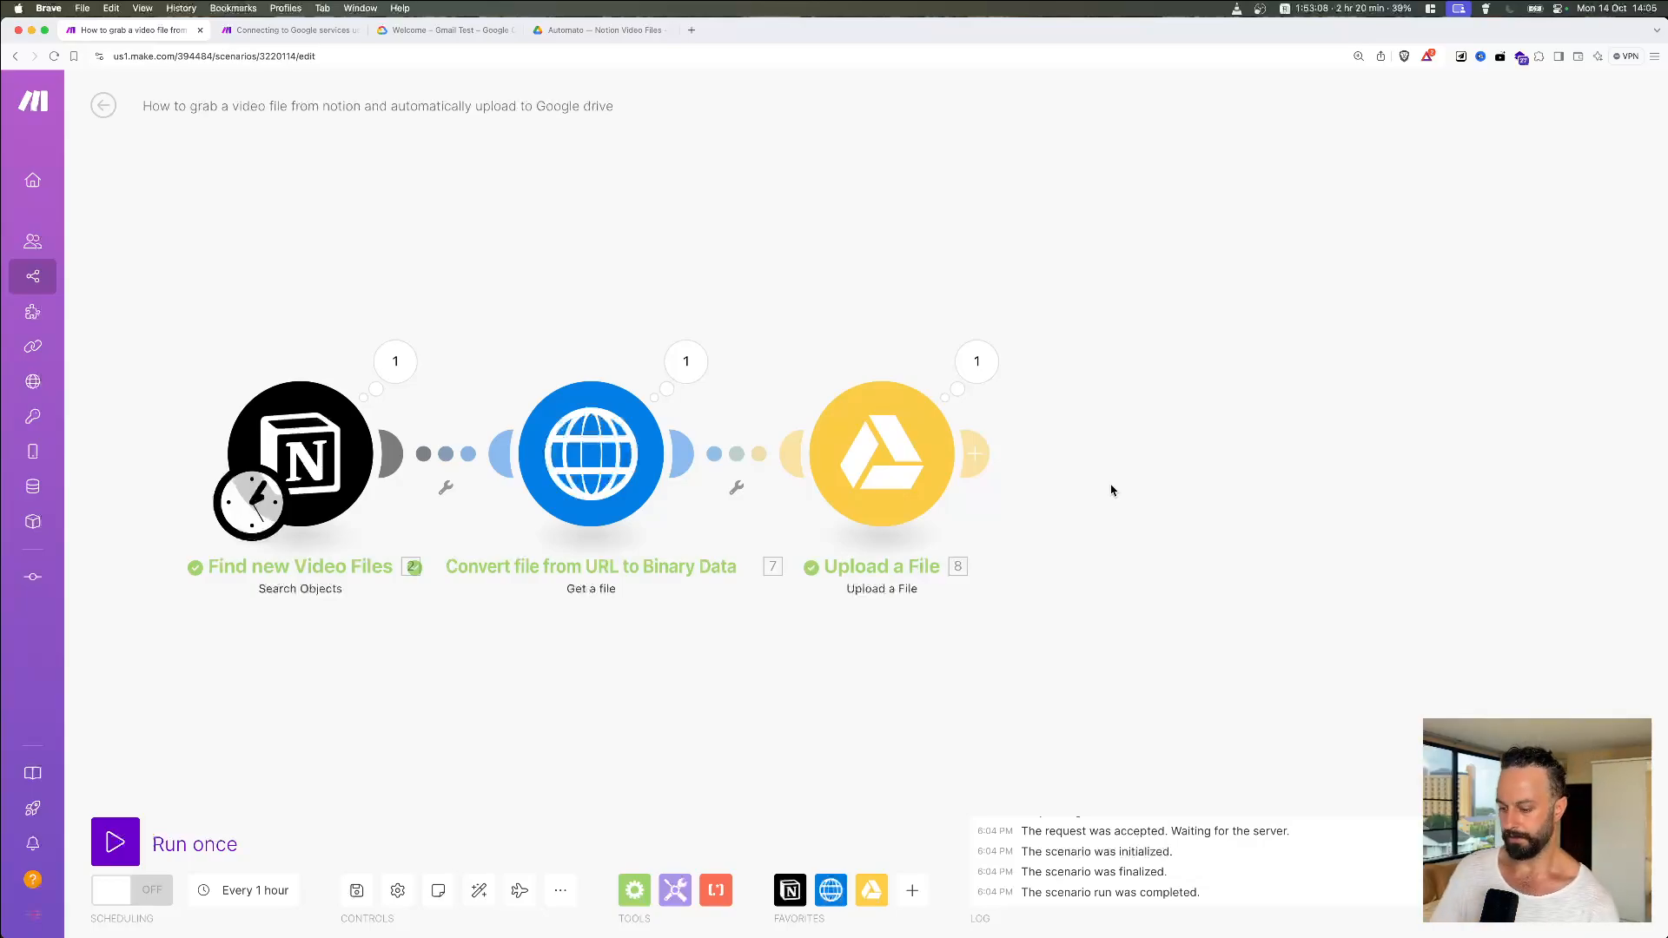
{"action": "left_click", "coordinate": [989, 464]}
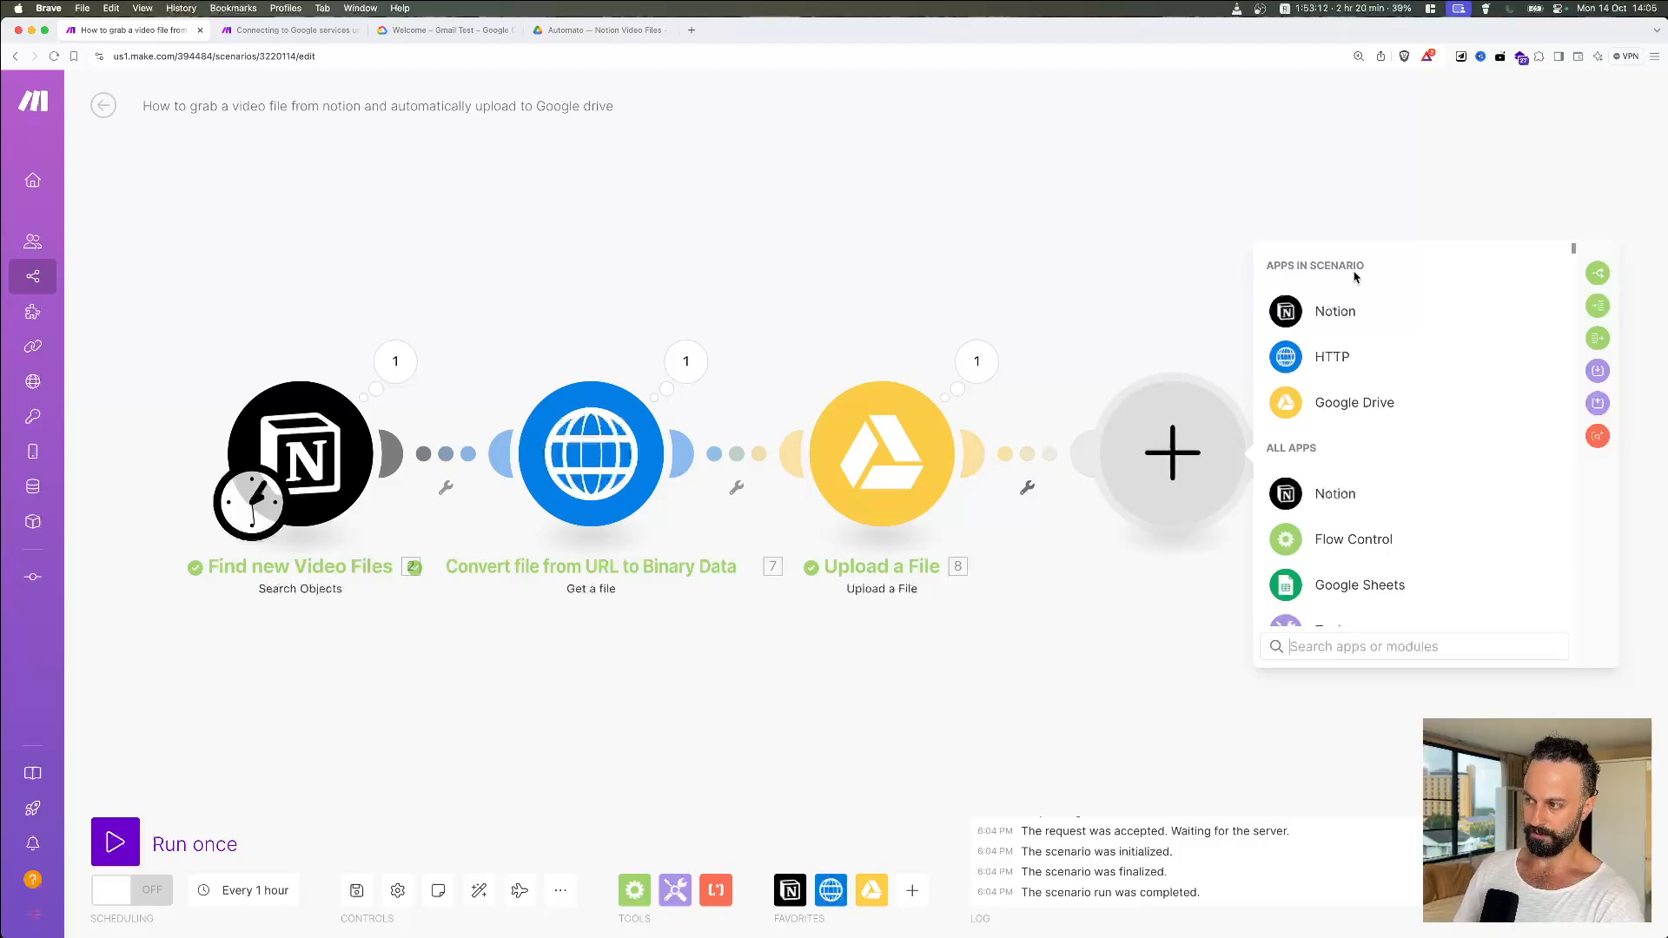
{"action": "left_click", "coordinate": [1426, 314]}
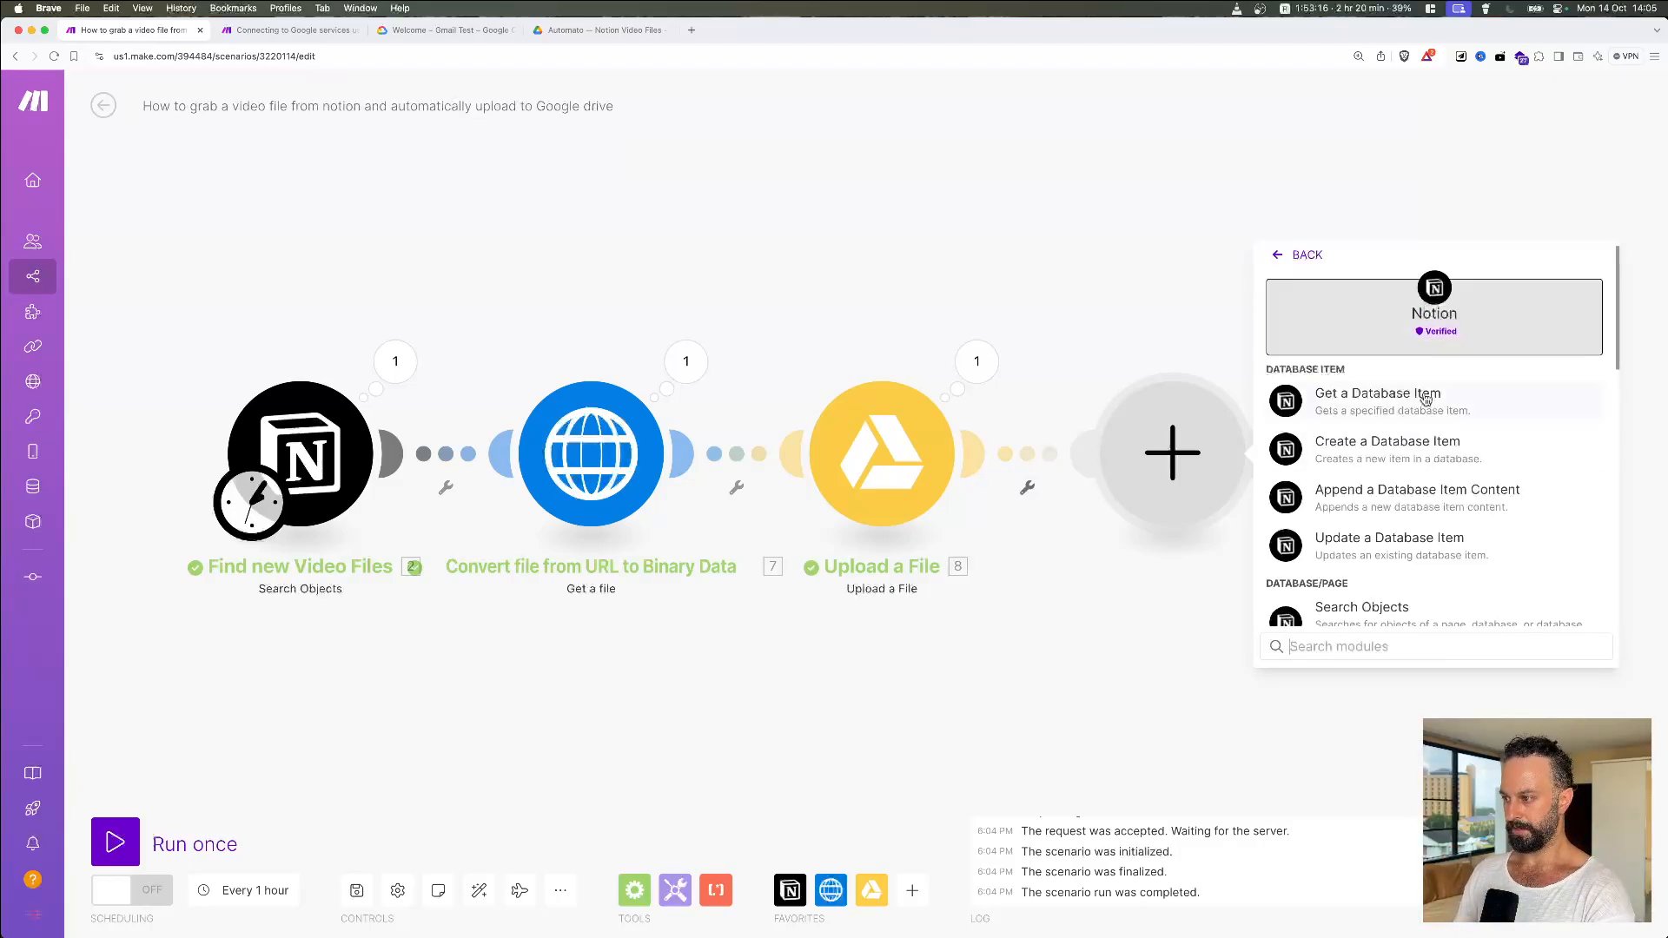
{"action": "scroll", "coordinate": [1424, 473], "scroll_direction": "down", "scroll_amount": 1}
{"action": "left_click", "coordinate": [1407, 532]}
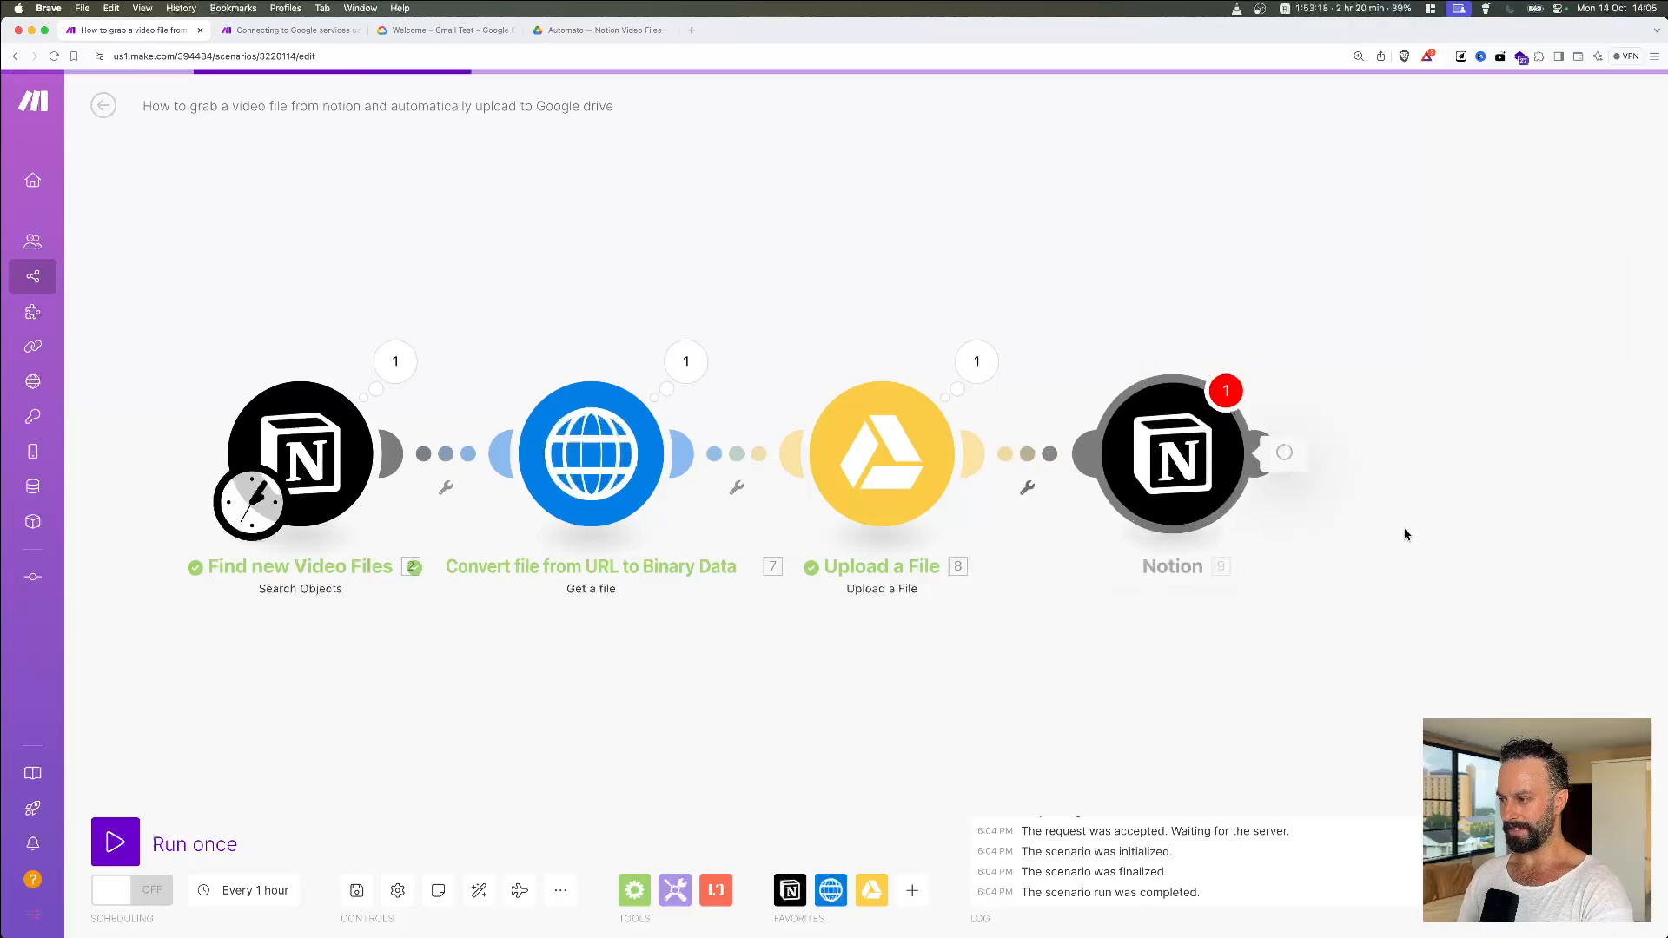
Step: Rename the new Notion module to 'Update Checkbox State & Add Drive URL'
{"action": "right_click", "coordinate": [1140, 458]}
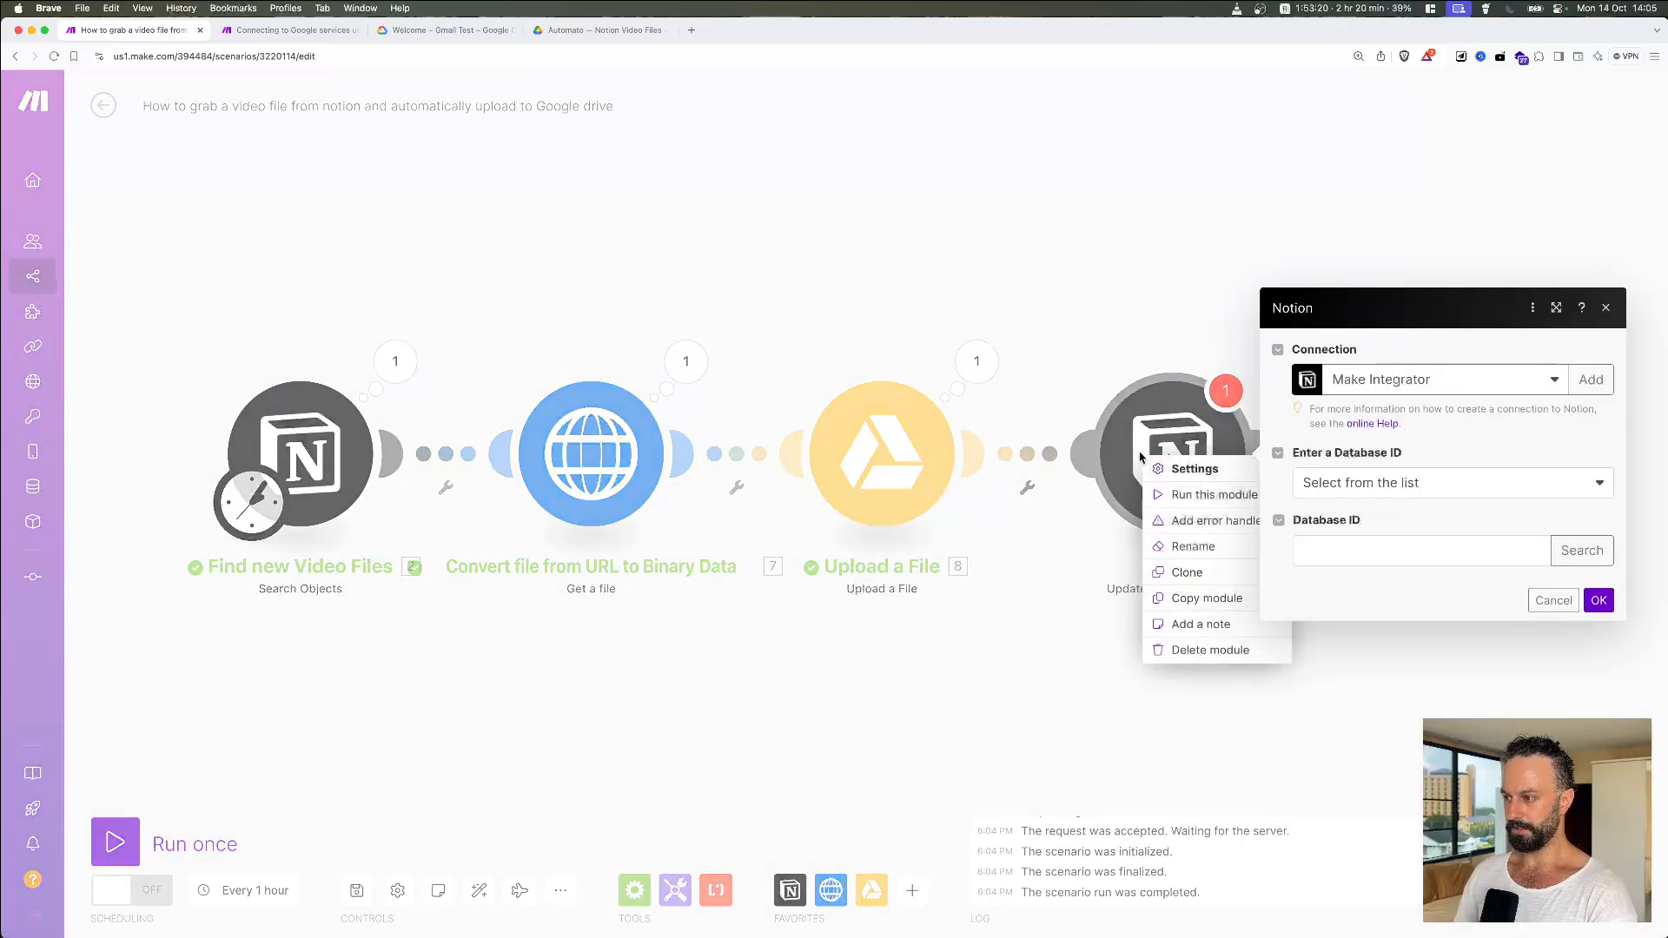
{"action": "left_click", "coordinate": [1179, 546]}
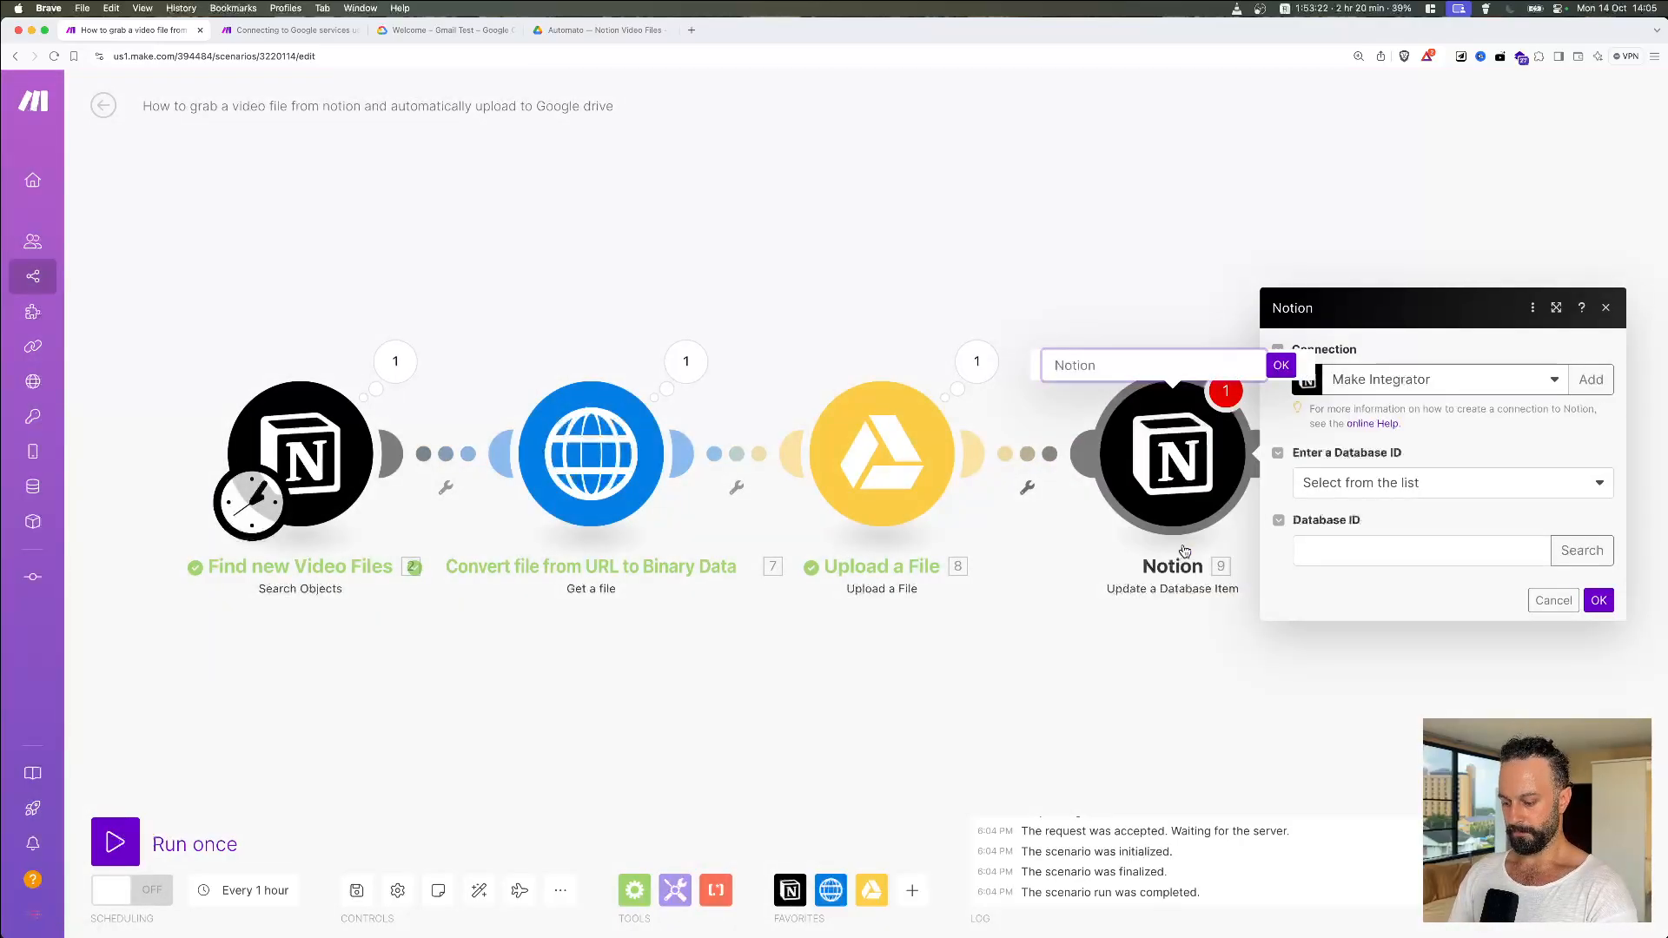
{"action": "type", "text": "Update C"}
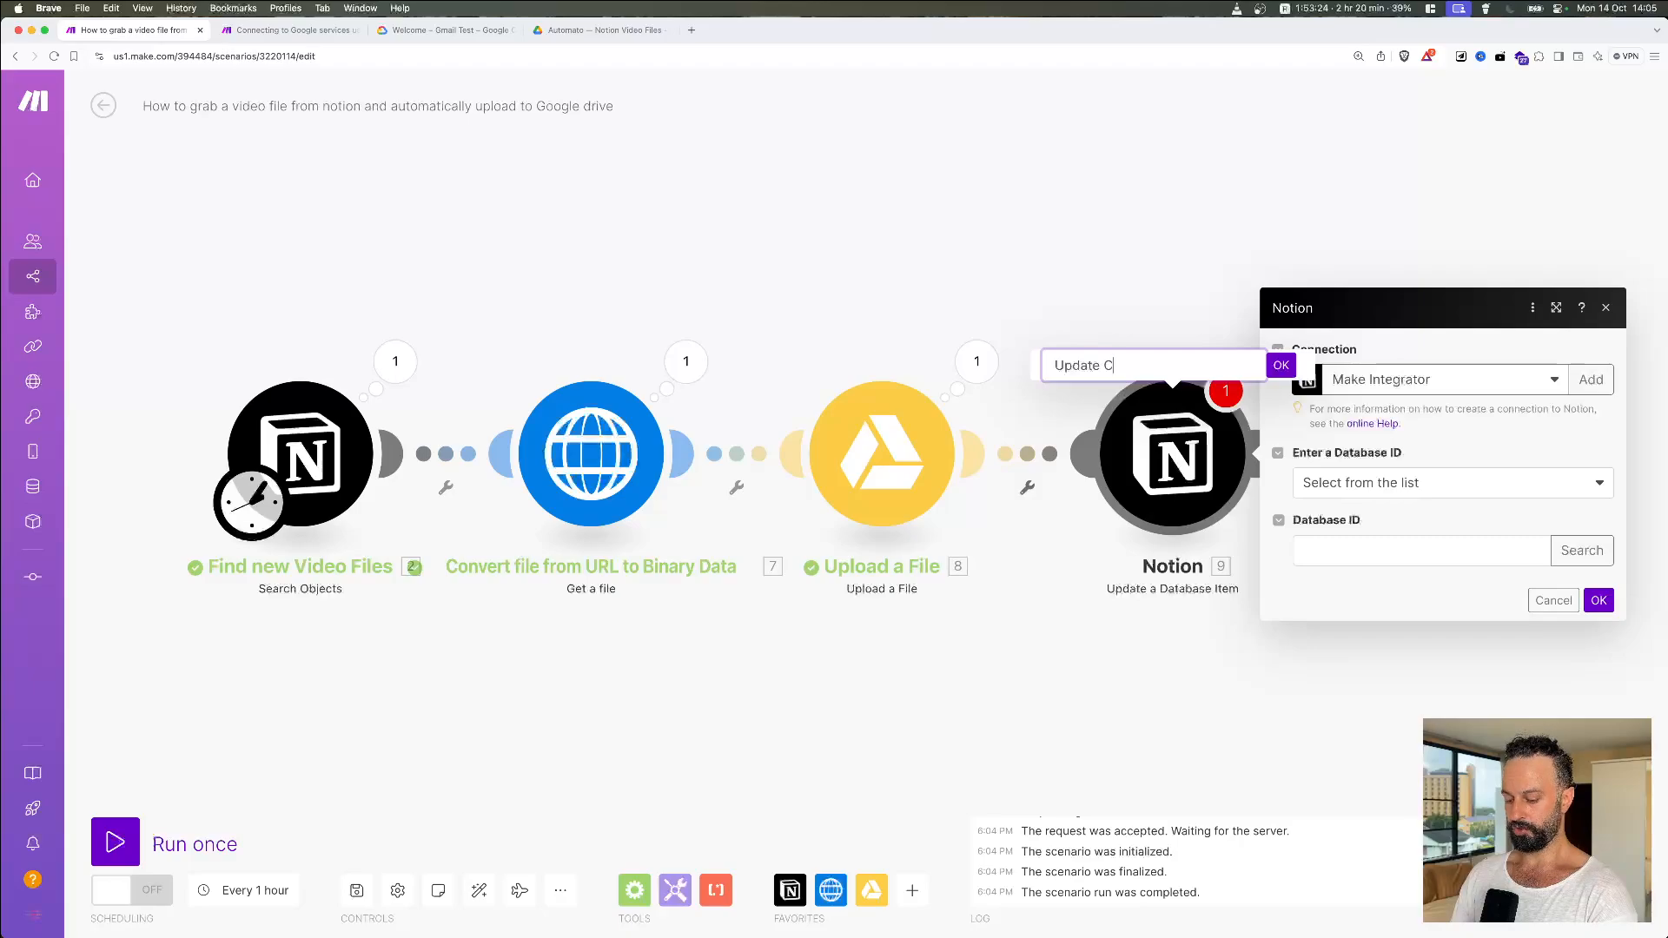
{"action": "type", "text": "heckbox Sta"}
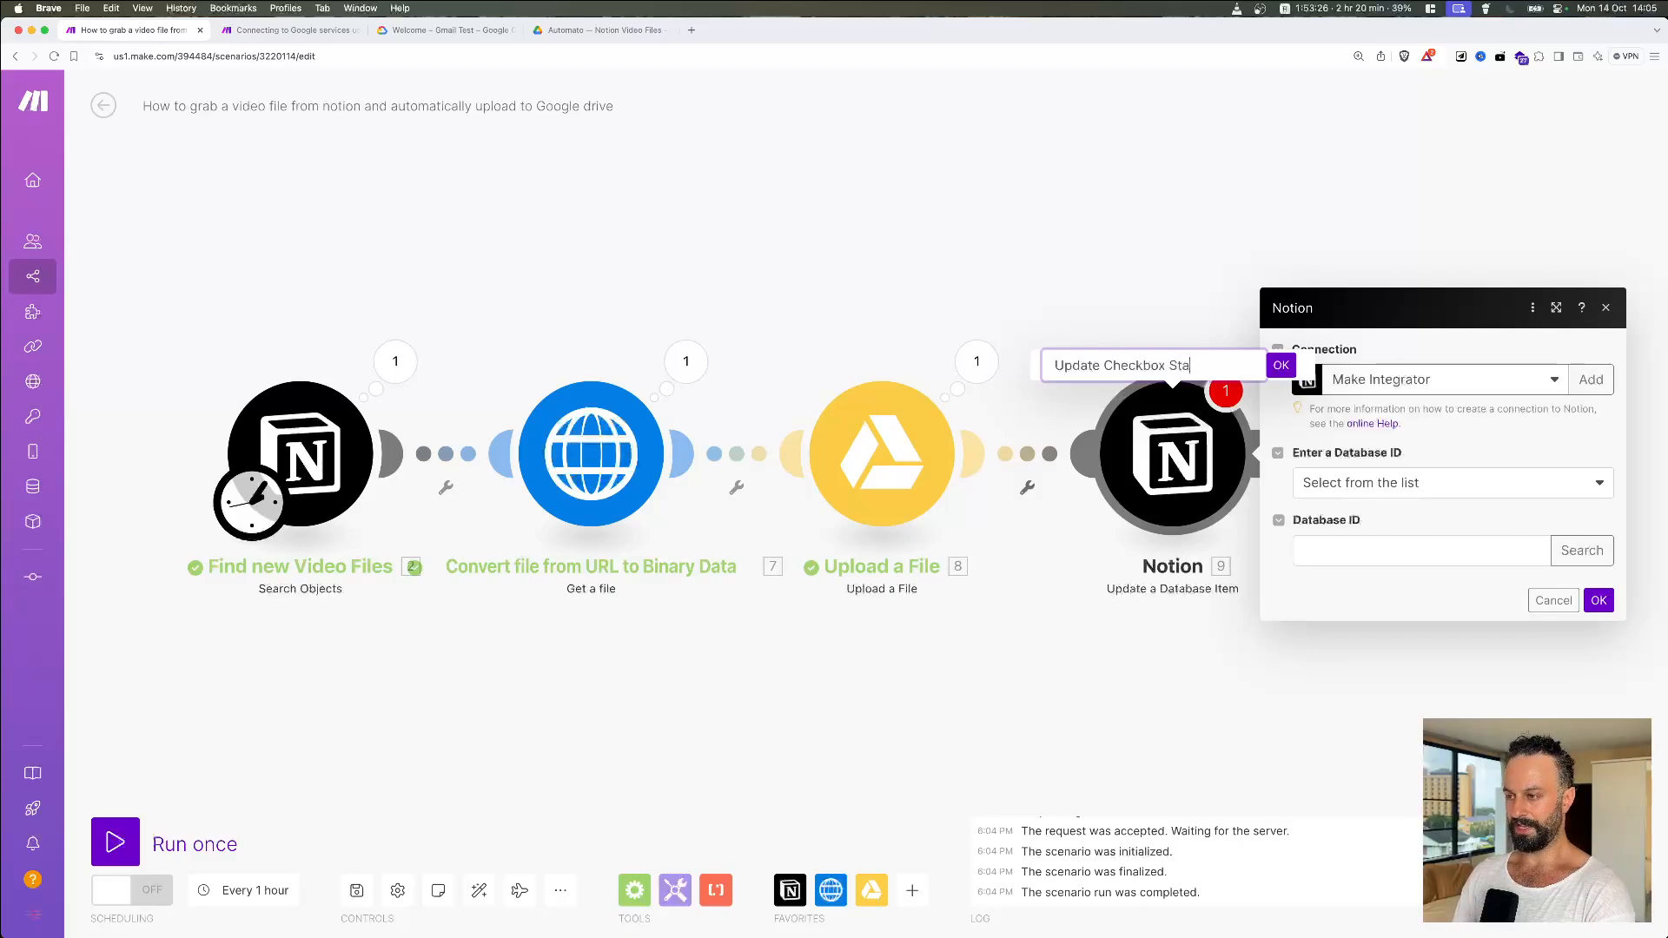
{"action": "type", "text": "te "}
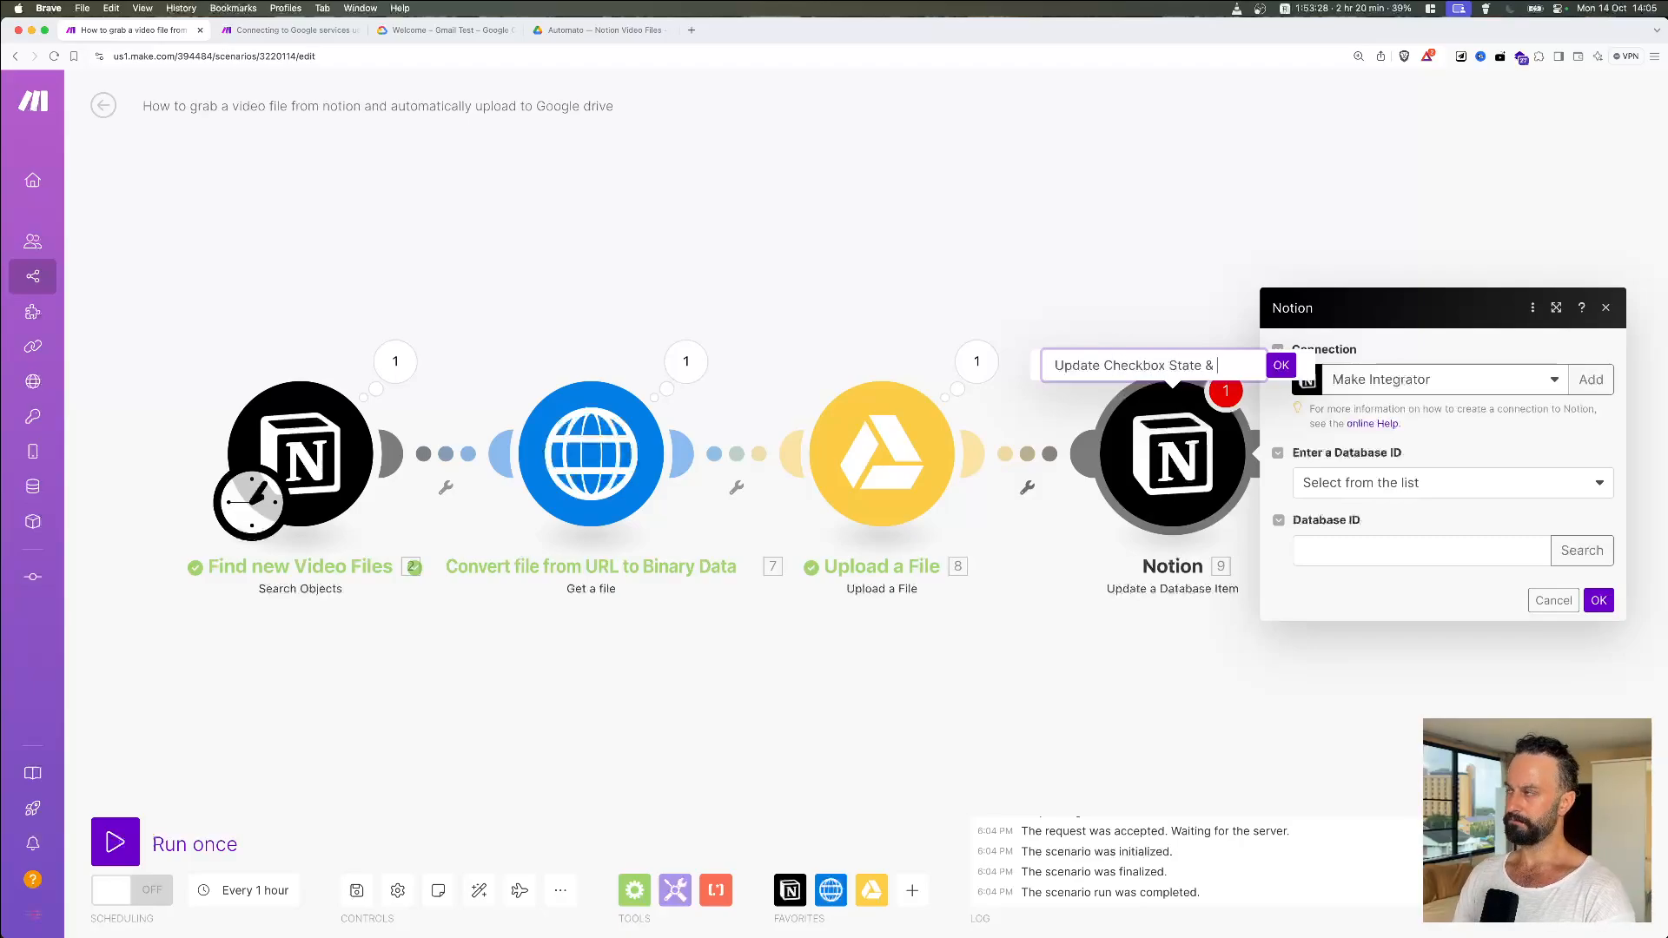
{"action": "type", "text": "& Add "}
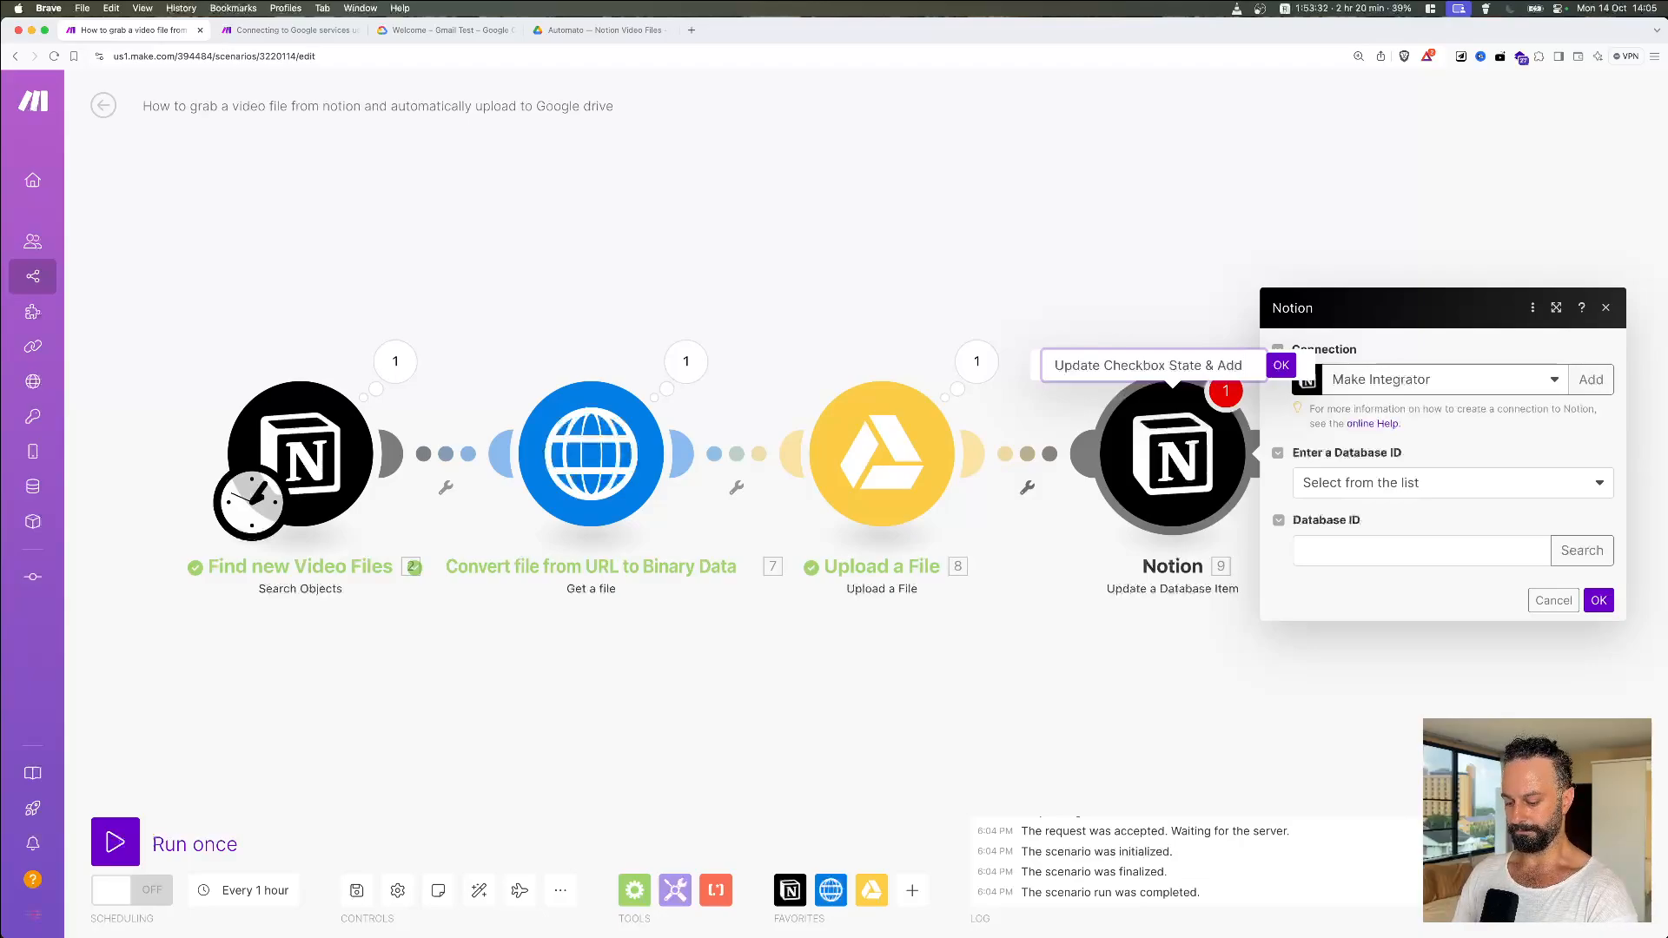
{"action": "type", "text": "Drive URL"}
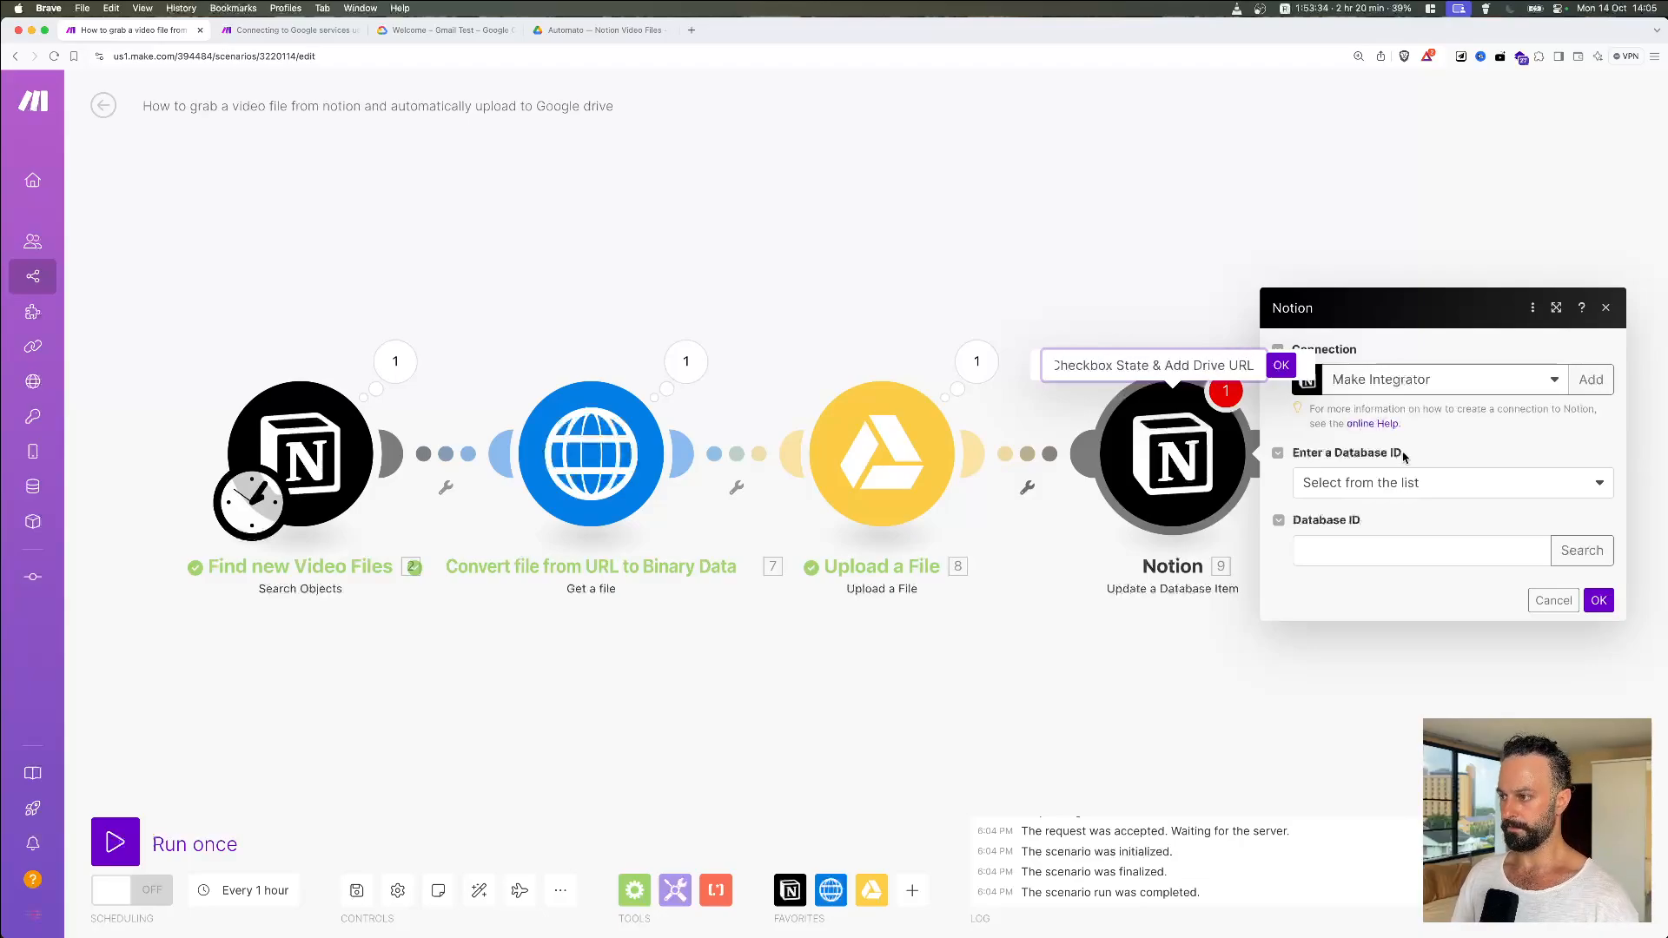
{"action": "left_click", "coordinate": [1282, 366]}
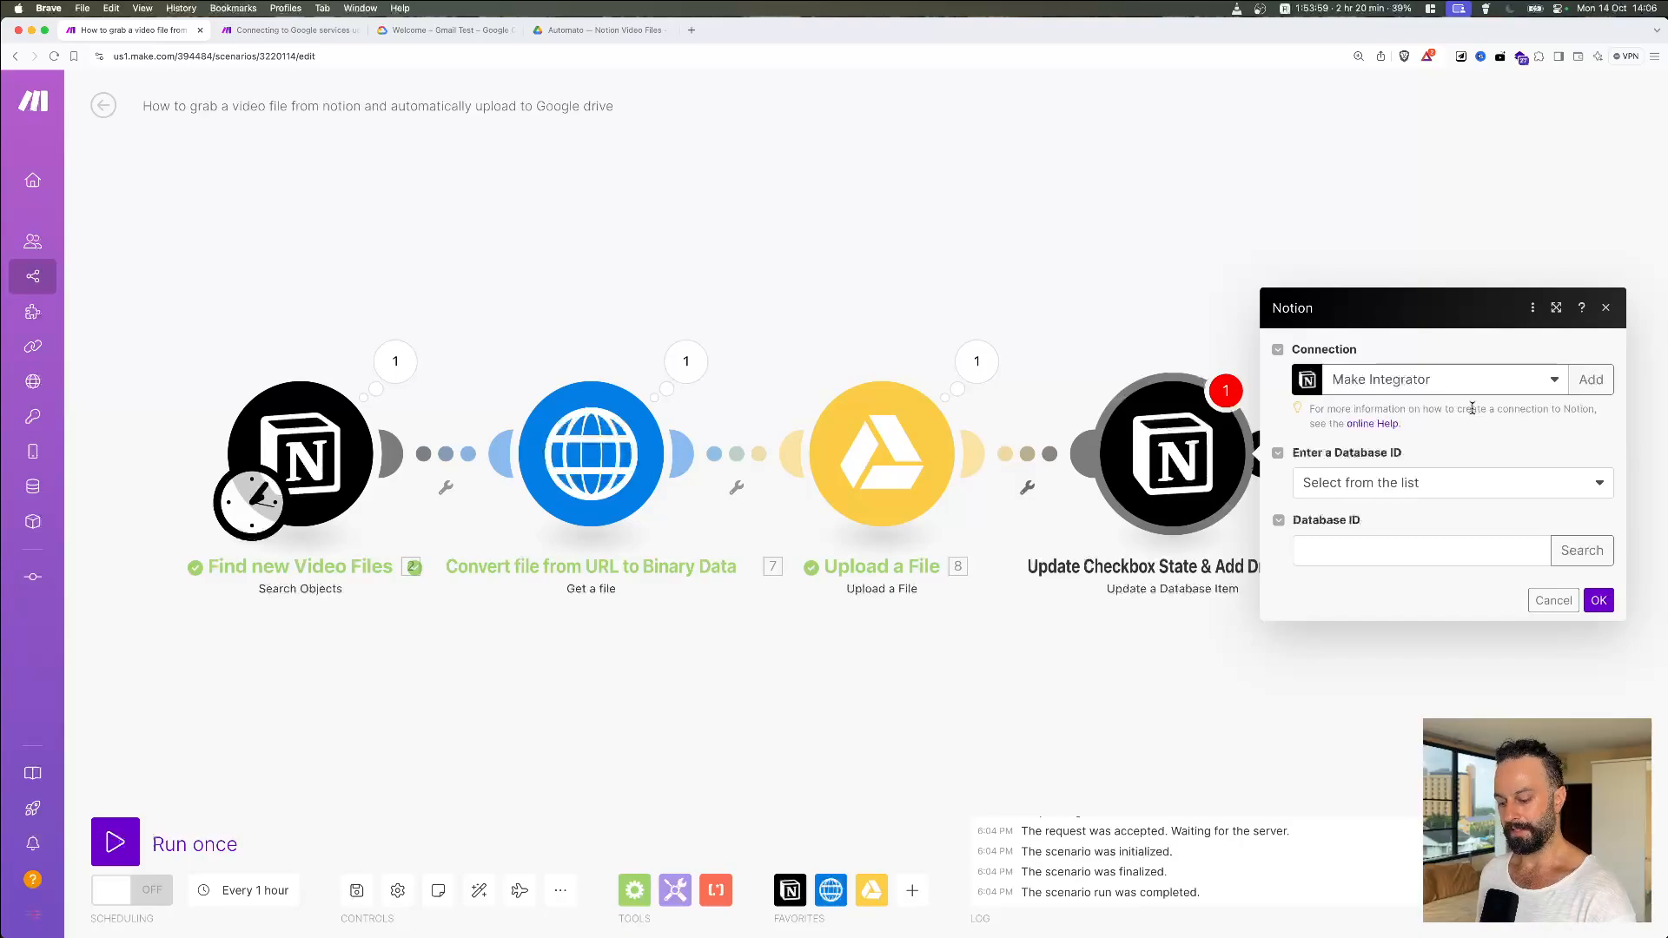
{"action": "key", "text": "cmd+Tab"}
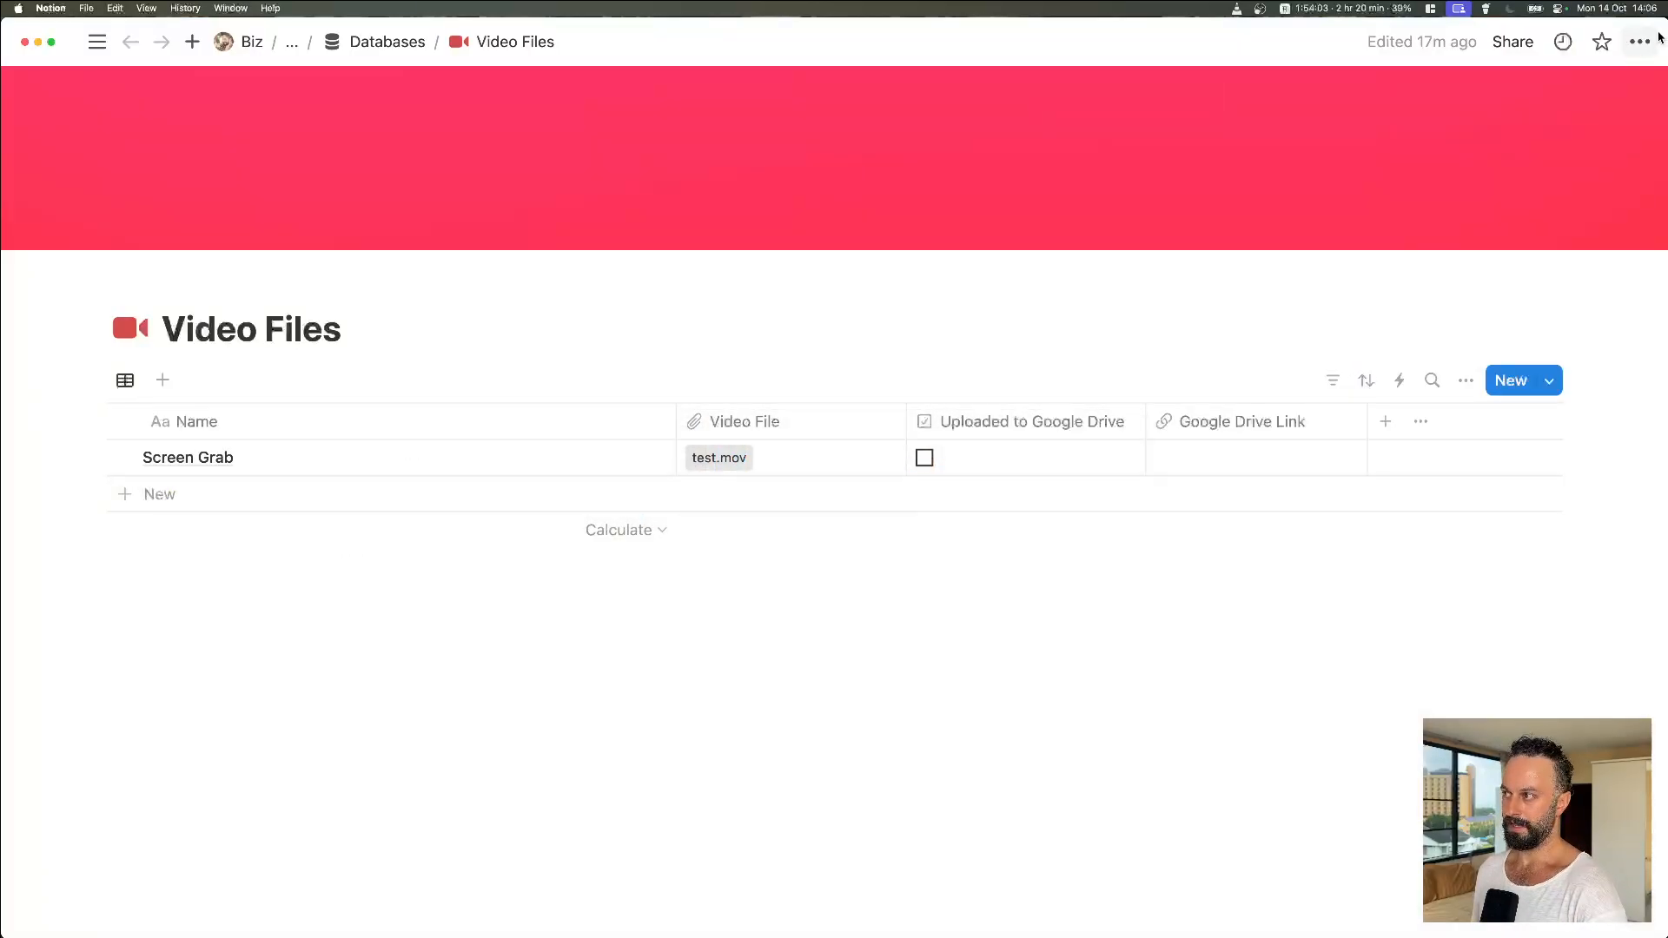
{"action": "left_click", "coordinate": [1639, 42]}
{"action": "mouse_move", "coordinate": [1508, 680]}
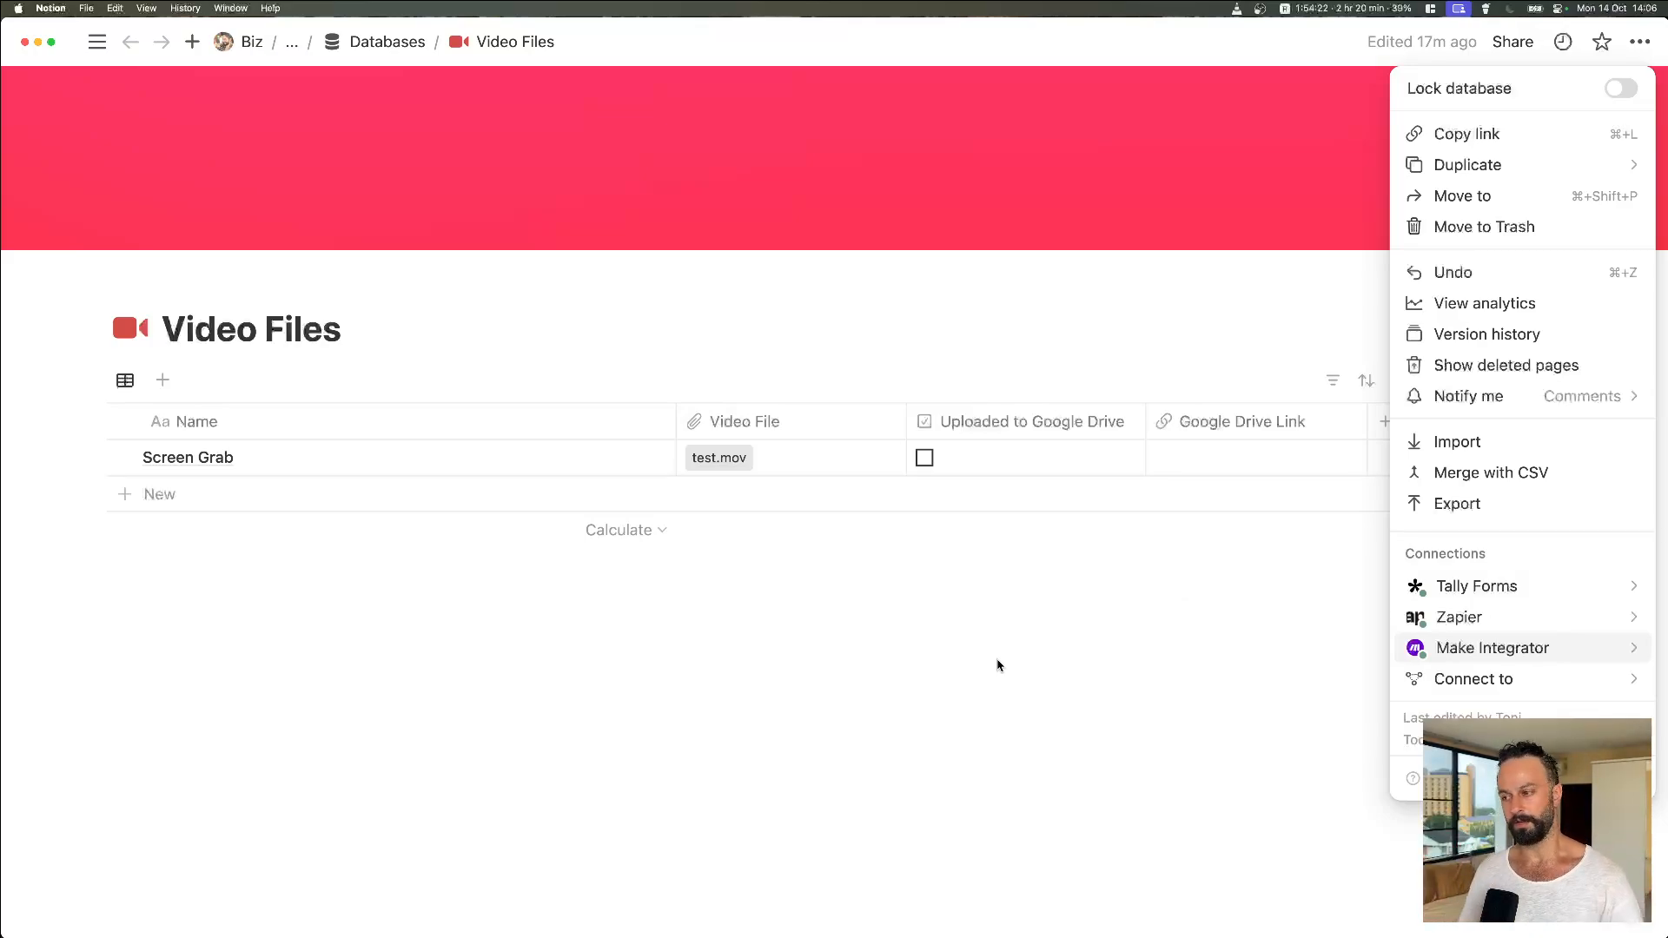
{"action": "left_click", "coordinate": [1243, 741]}
{"action": "key", "text": "super+Tab"}
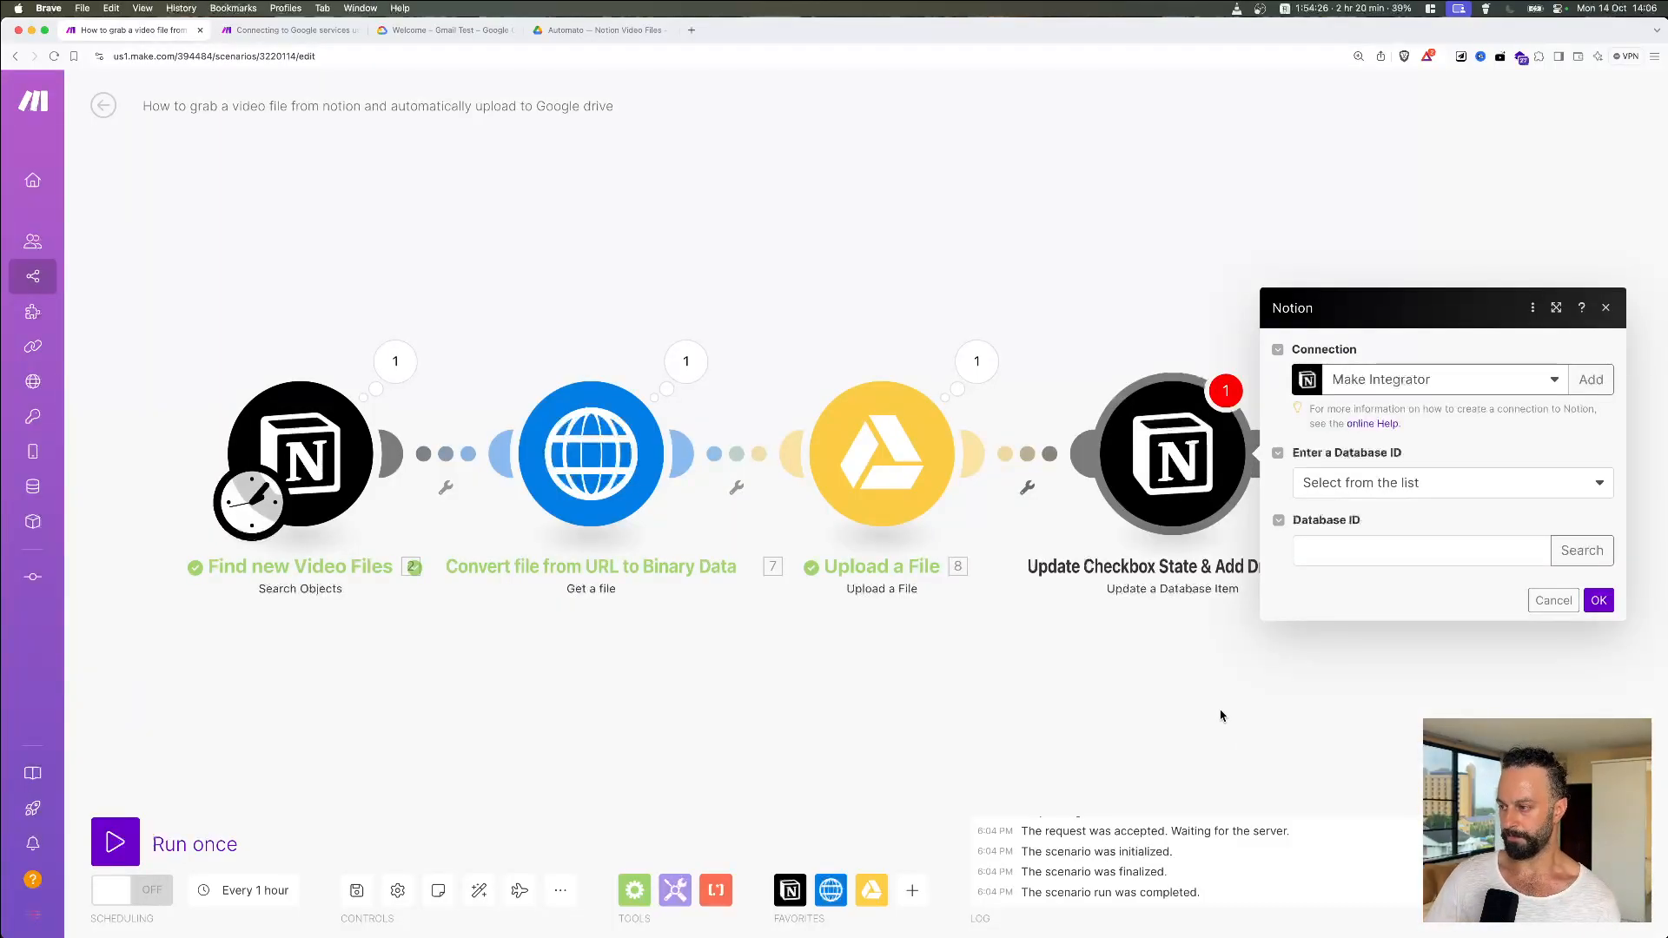
Step: Set Database ID to Select from the list, search 'Vide', and save the update module
{"action": "left_click", "coordinate": [1456, 485]}
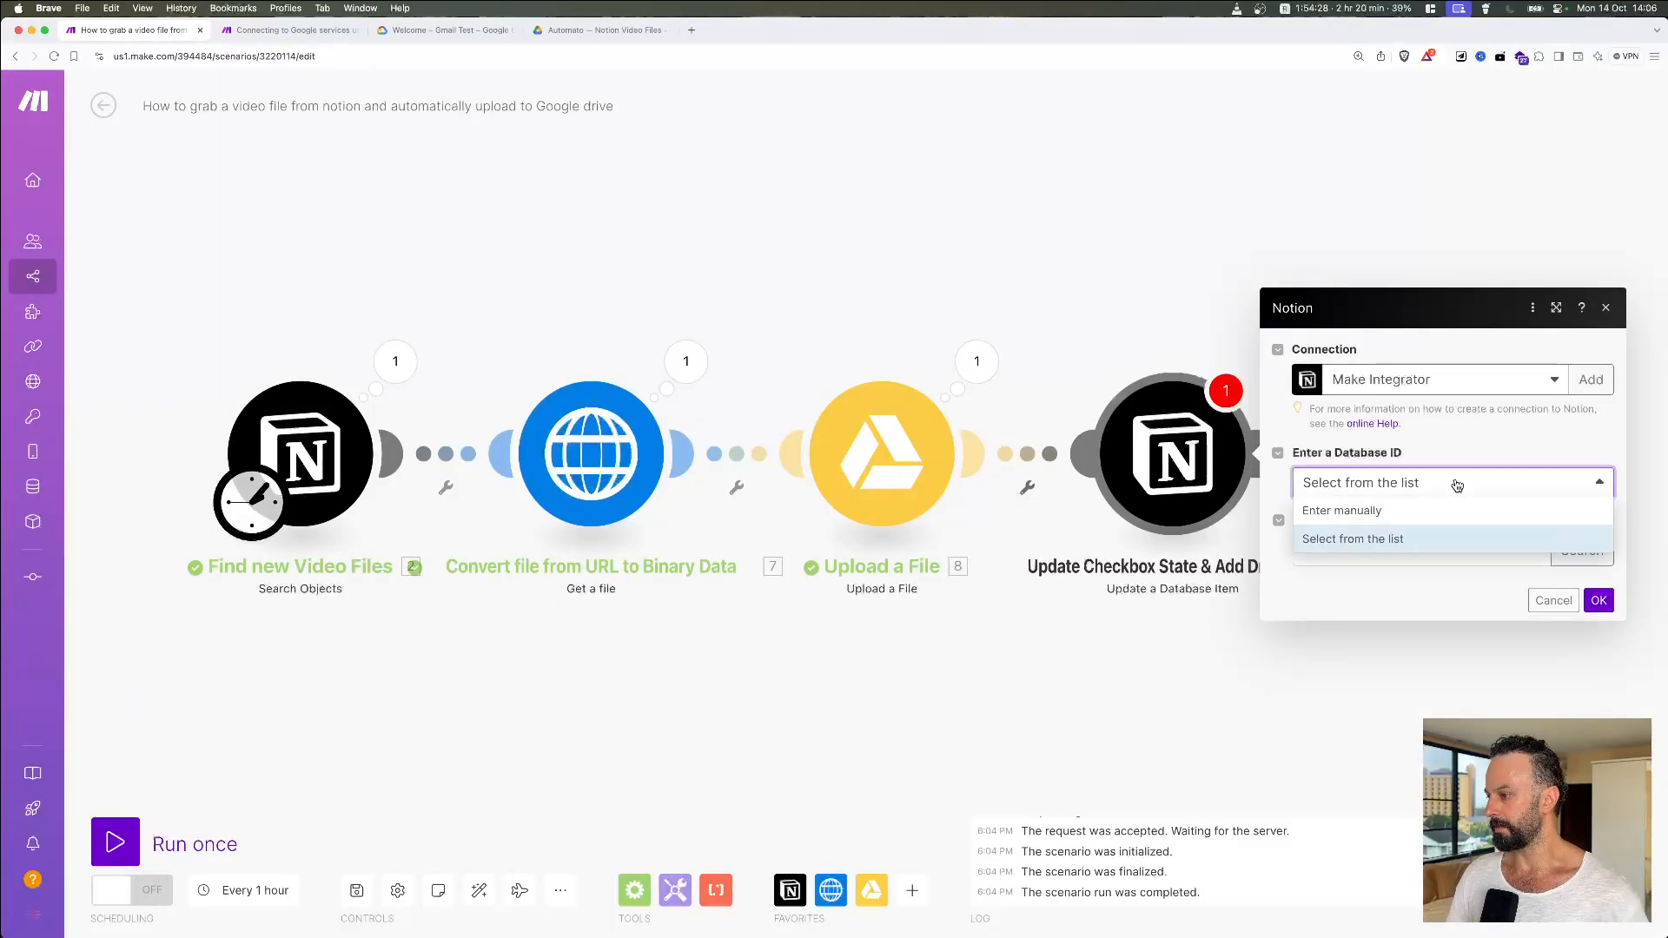
{"action": "left_click", "coordinate": [1419, 540]}
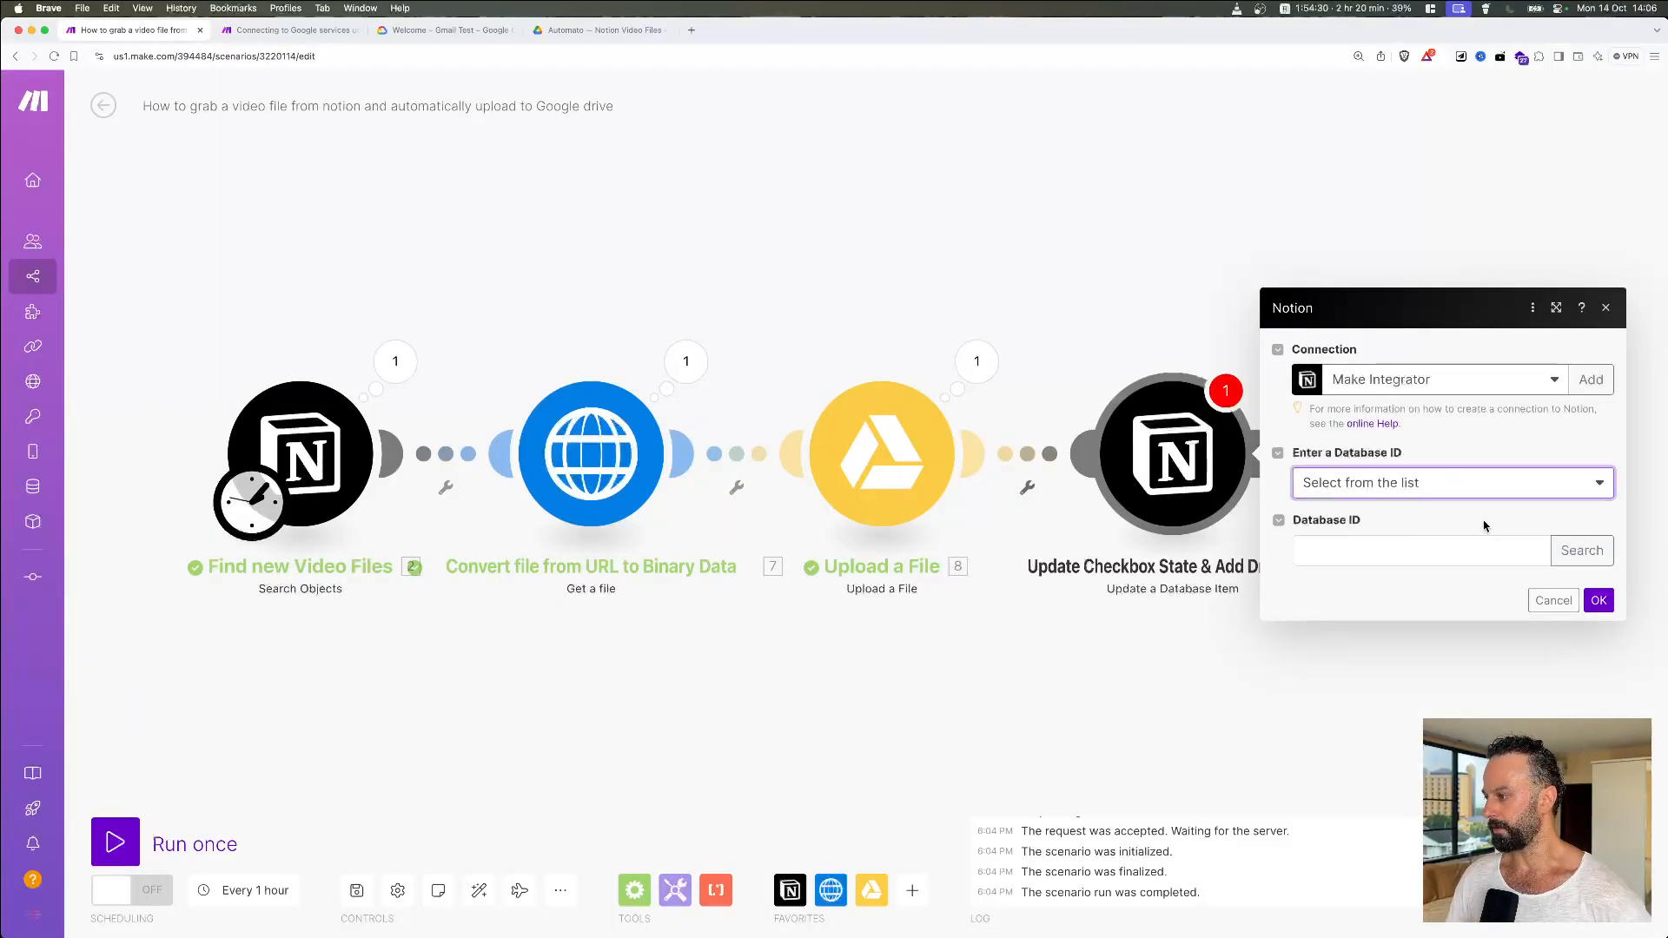
{"action": "left_click", "coordinate": [1447, 556]}
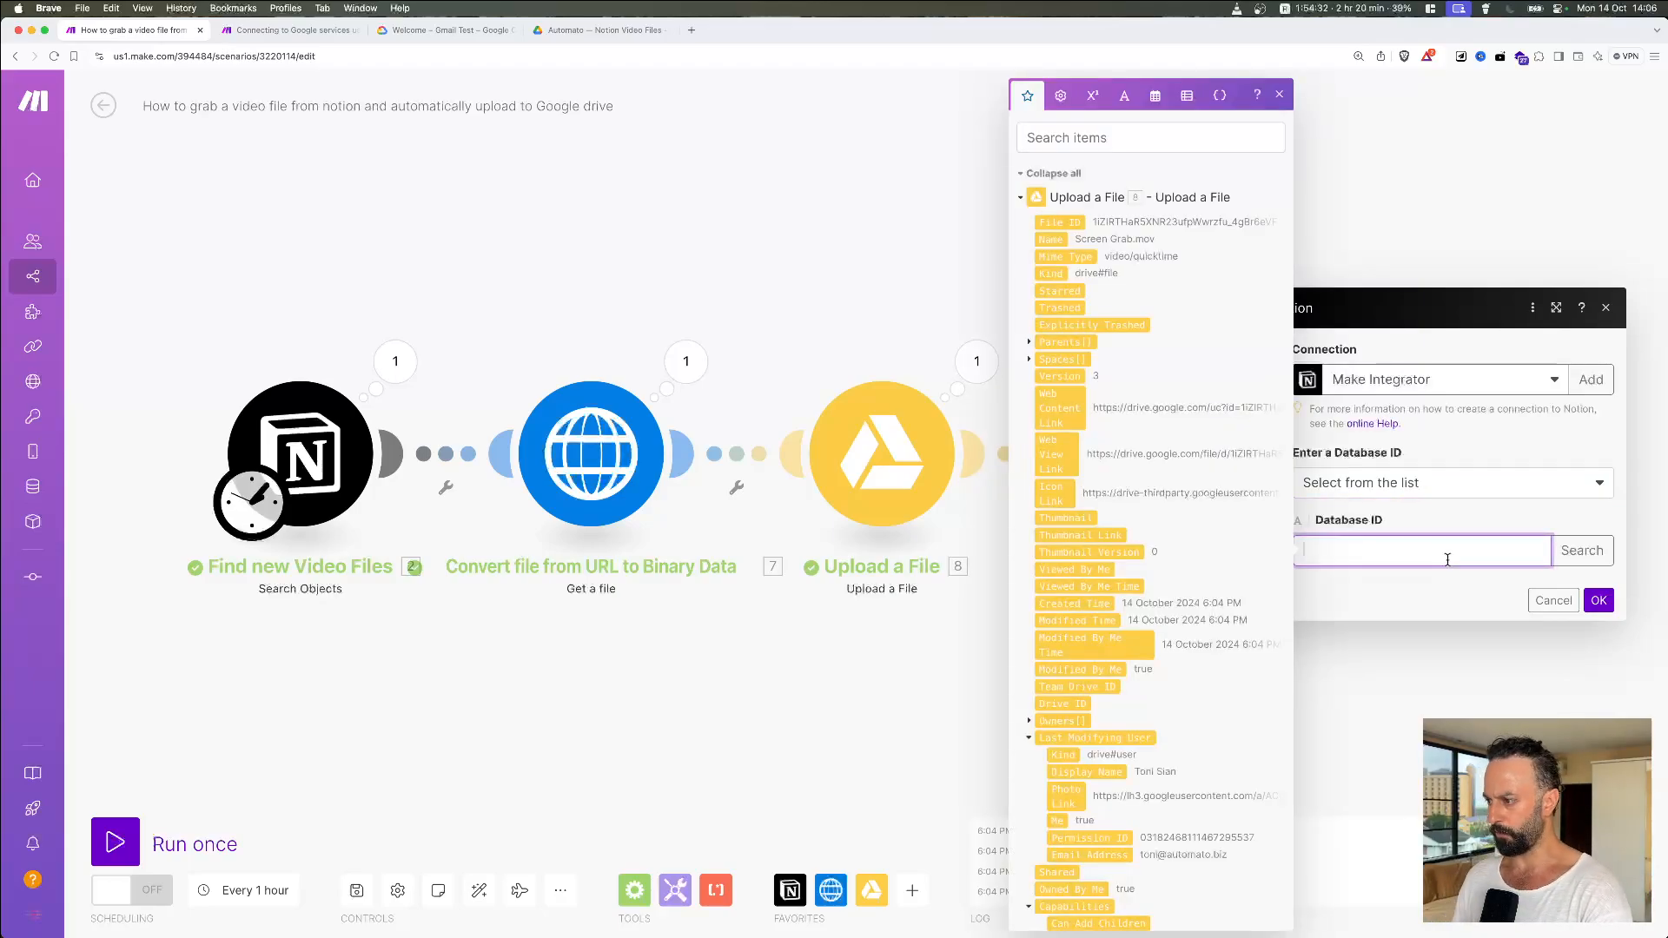
{"action": "left_click", "coordinate": [1581, 550]}
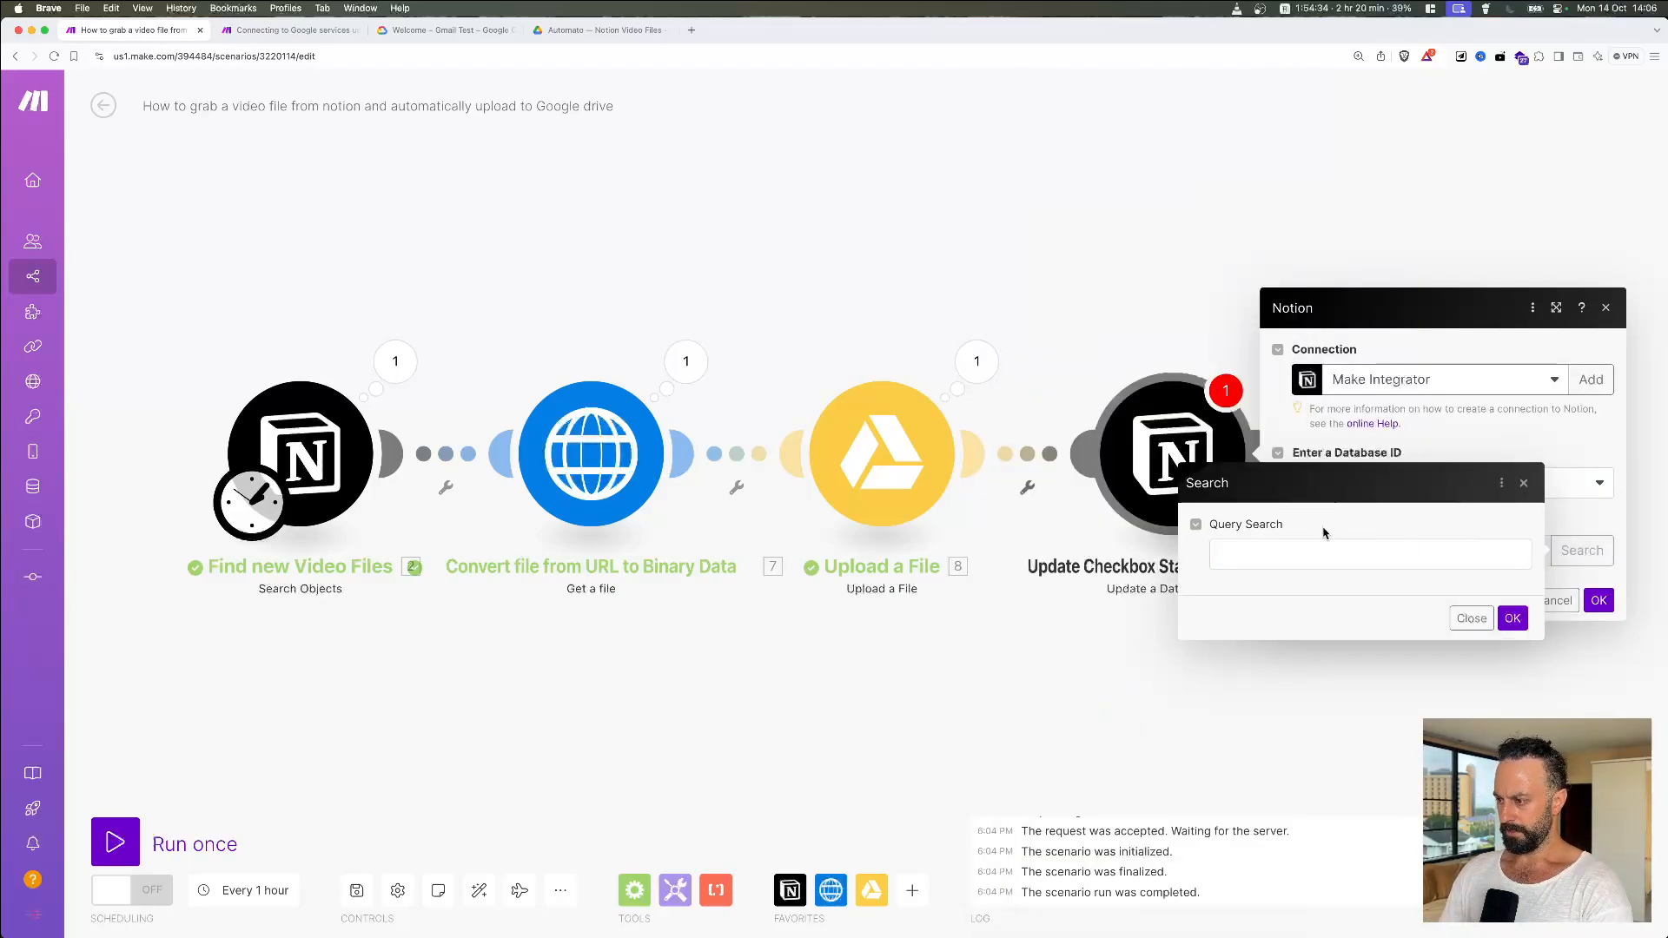
{"action": "left_click", "coordinate": [1309, 556]}
{"action": "type", "text": "Video"}
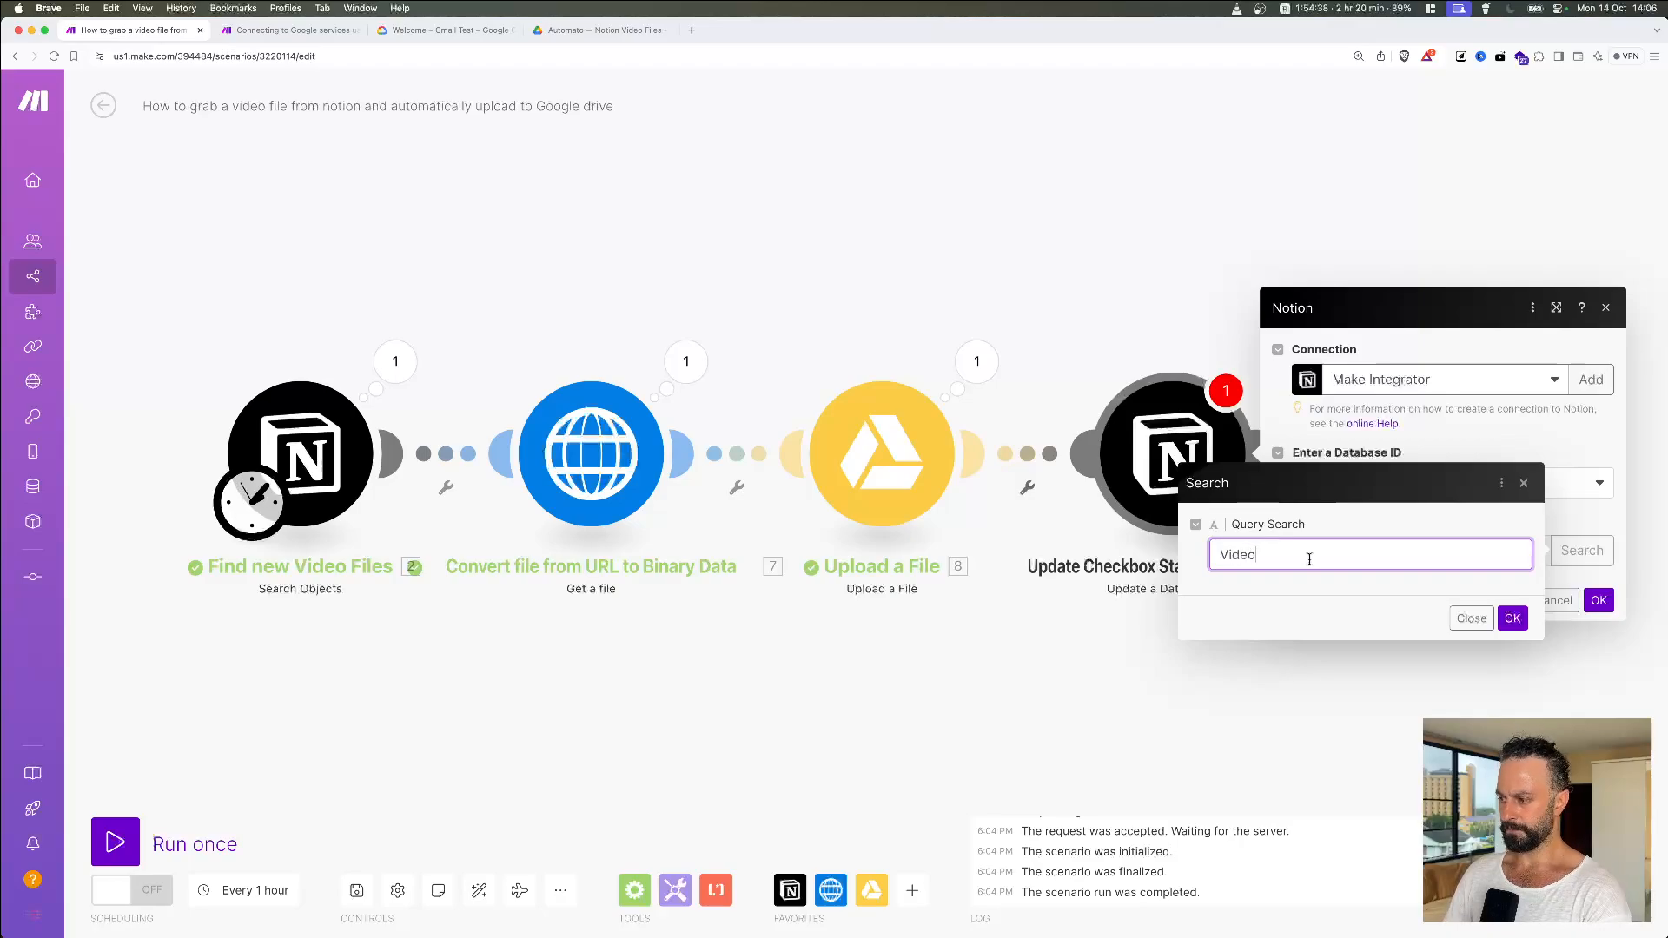
{"action": "left_click", "coordinate": [1512, 618]}
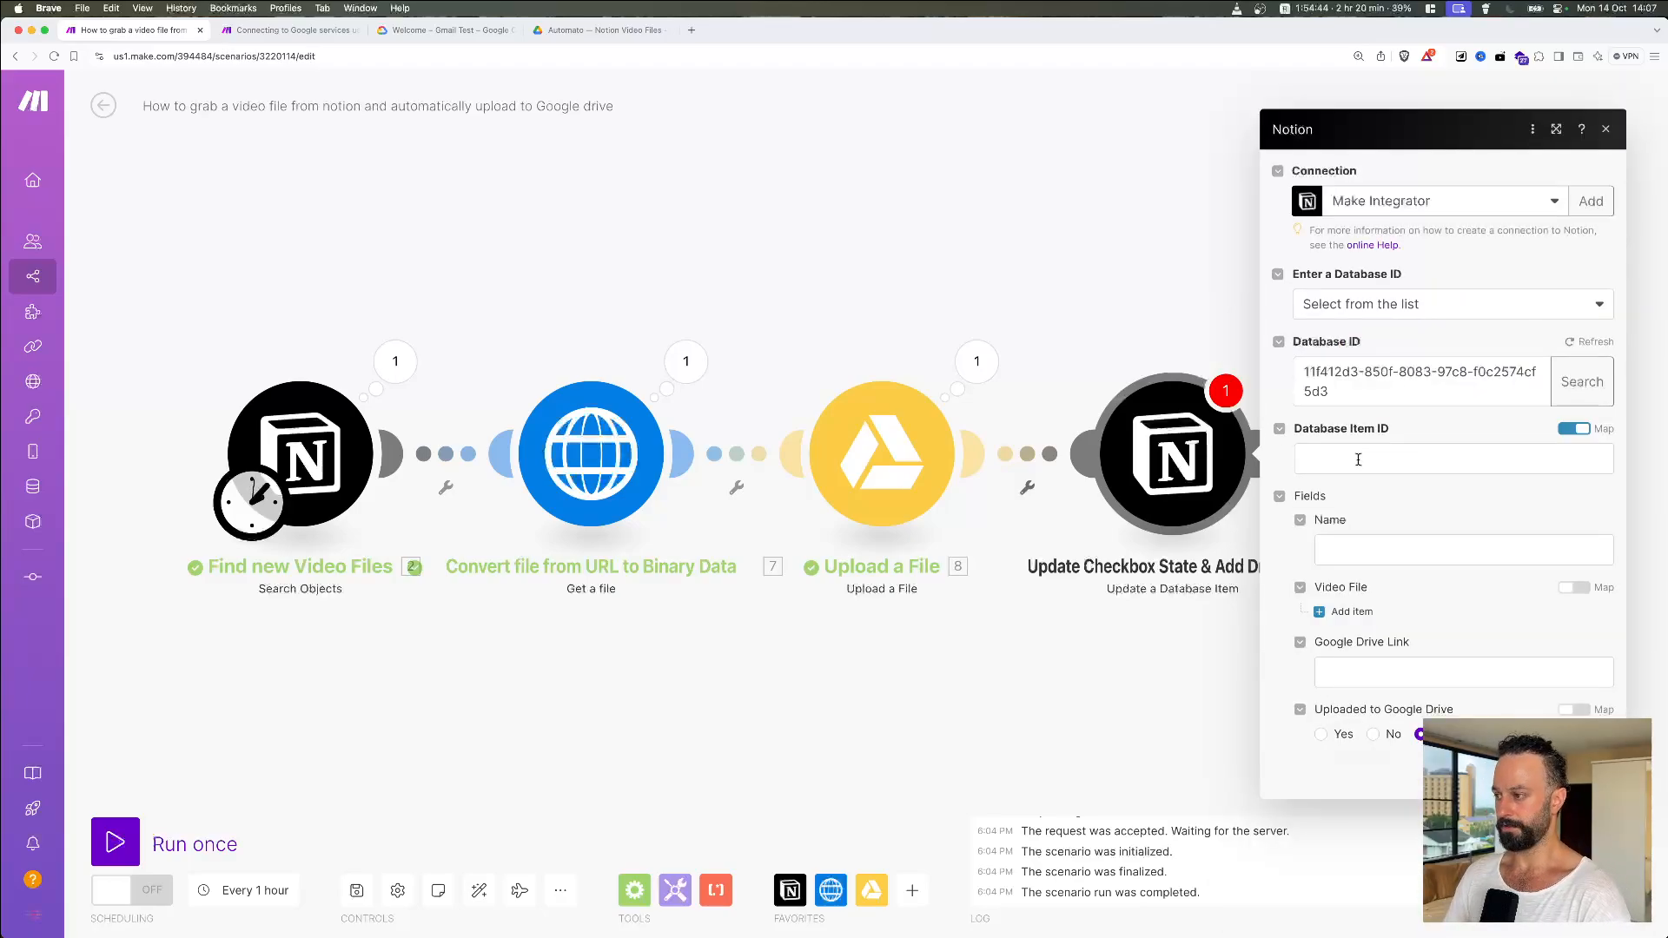
{"action": "left_click", "coordinate": [1335, 391]}
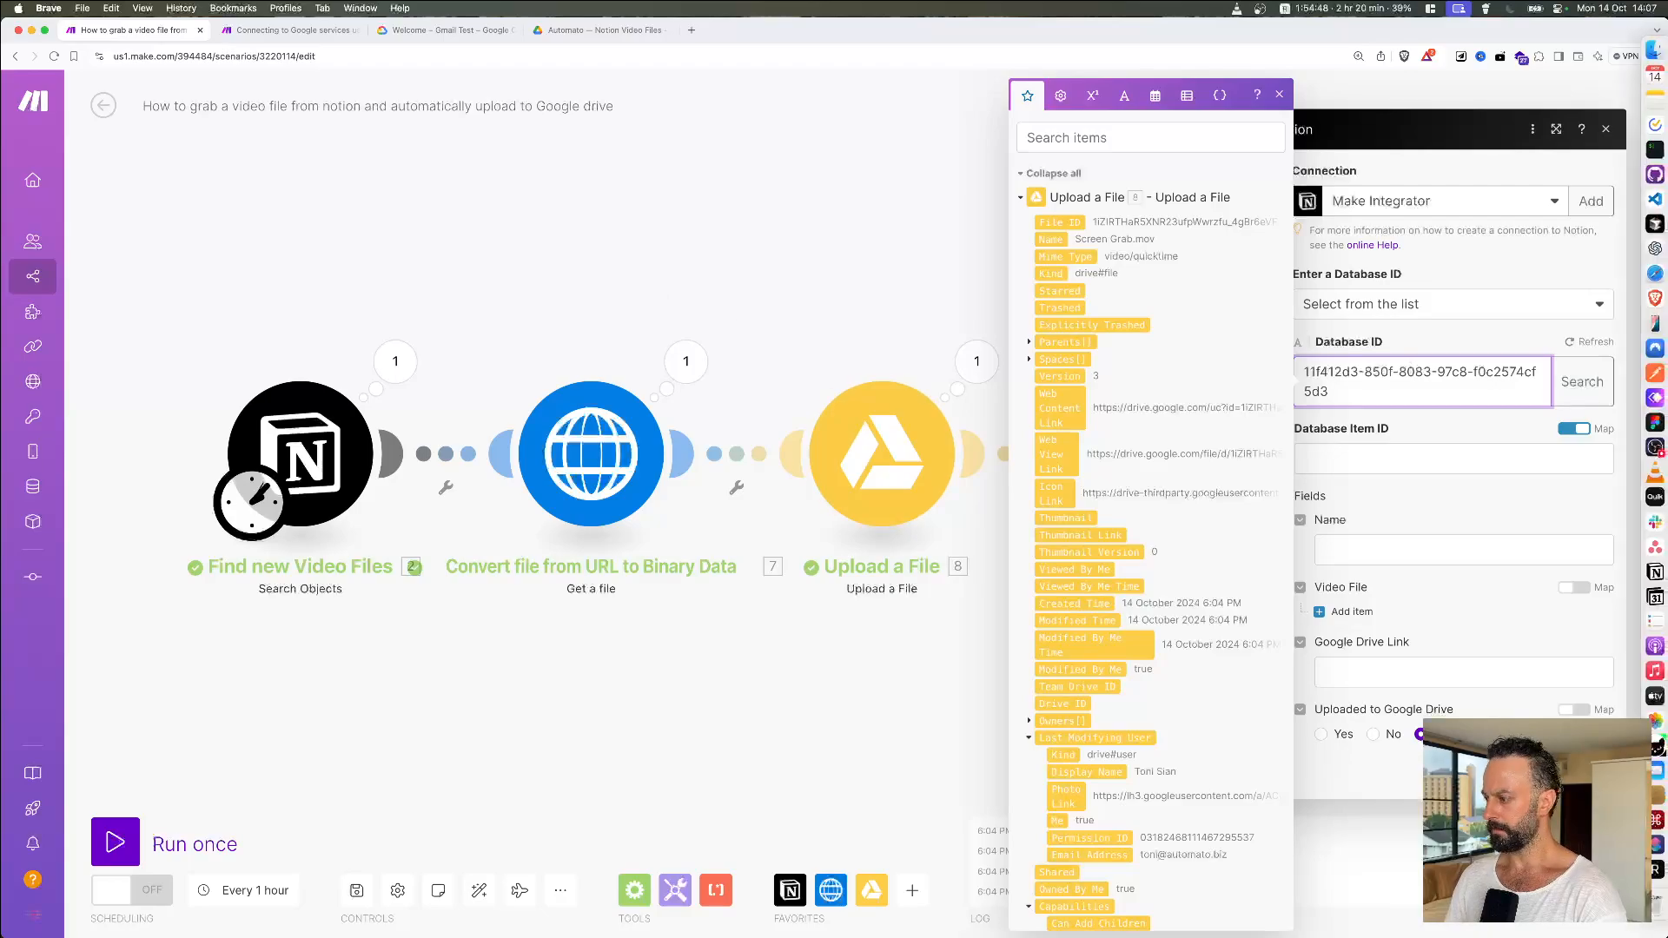
{"action": "left_click", "coordinate": [1592, 779]}
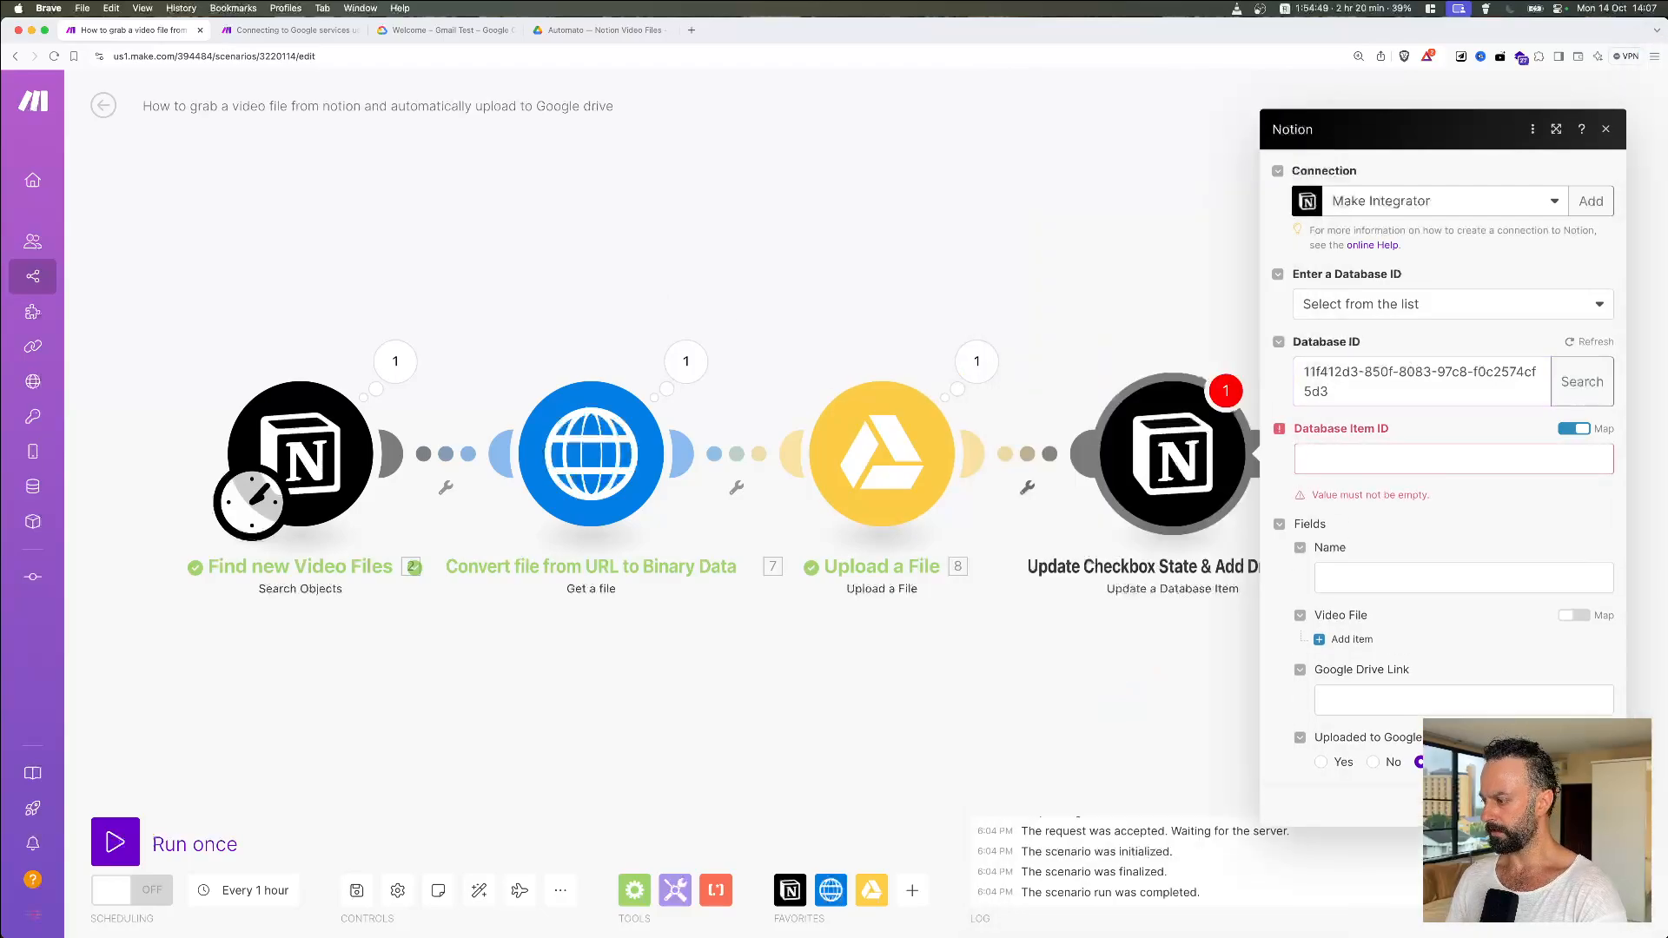
Step: Inspect the database ID used by the first Notion module, leaving it unchanged
{"action": "left_click", "coordinate": [420, 681]}
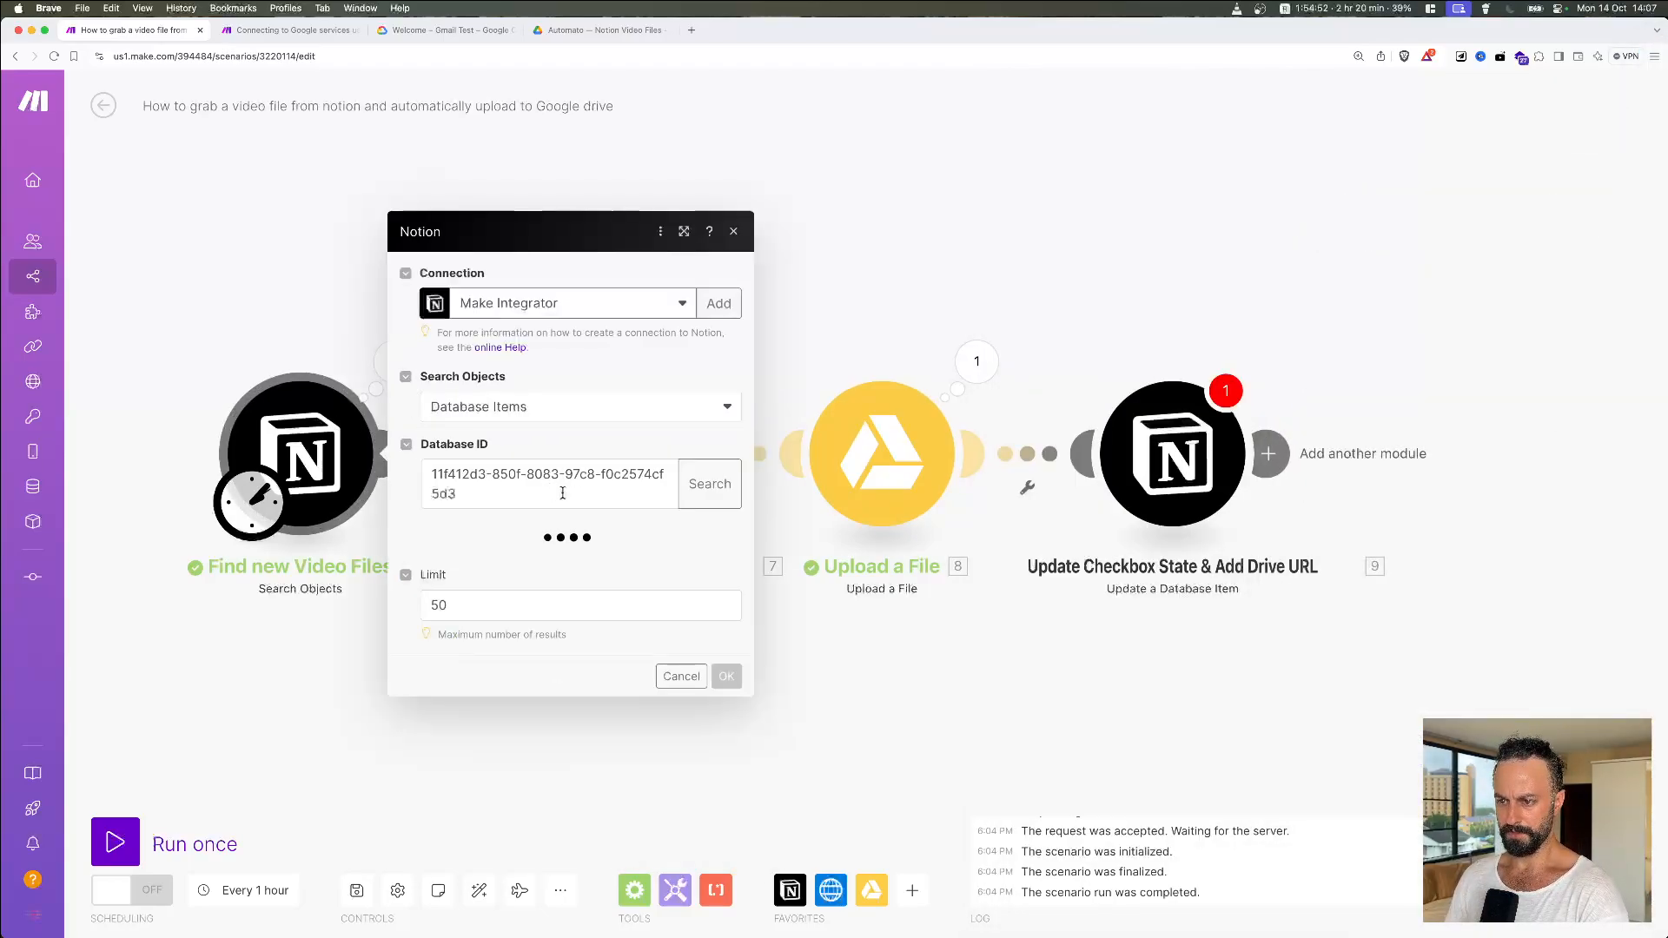
{"action": "left_click", "coordinate": [498, 491]}
{"action": "key", "text": "shift+super+Left"}
{"action": "left_click", "coordinate": [1199, 246]}
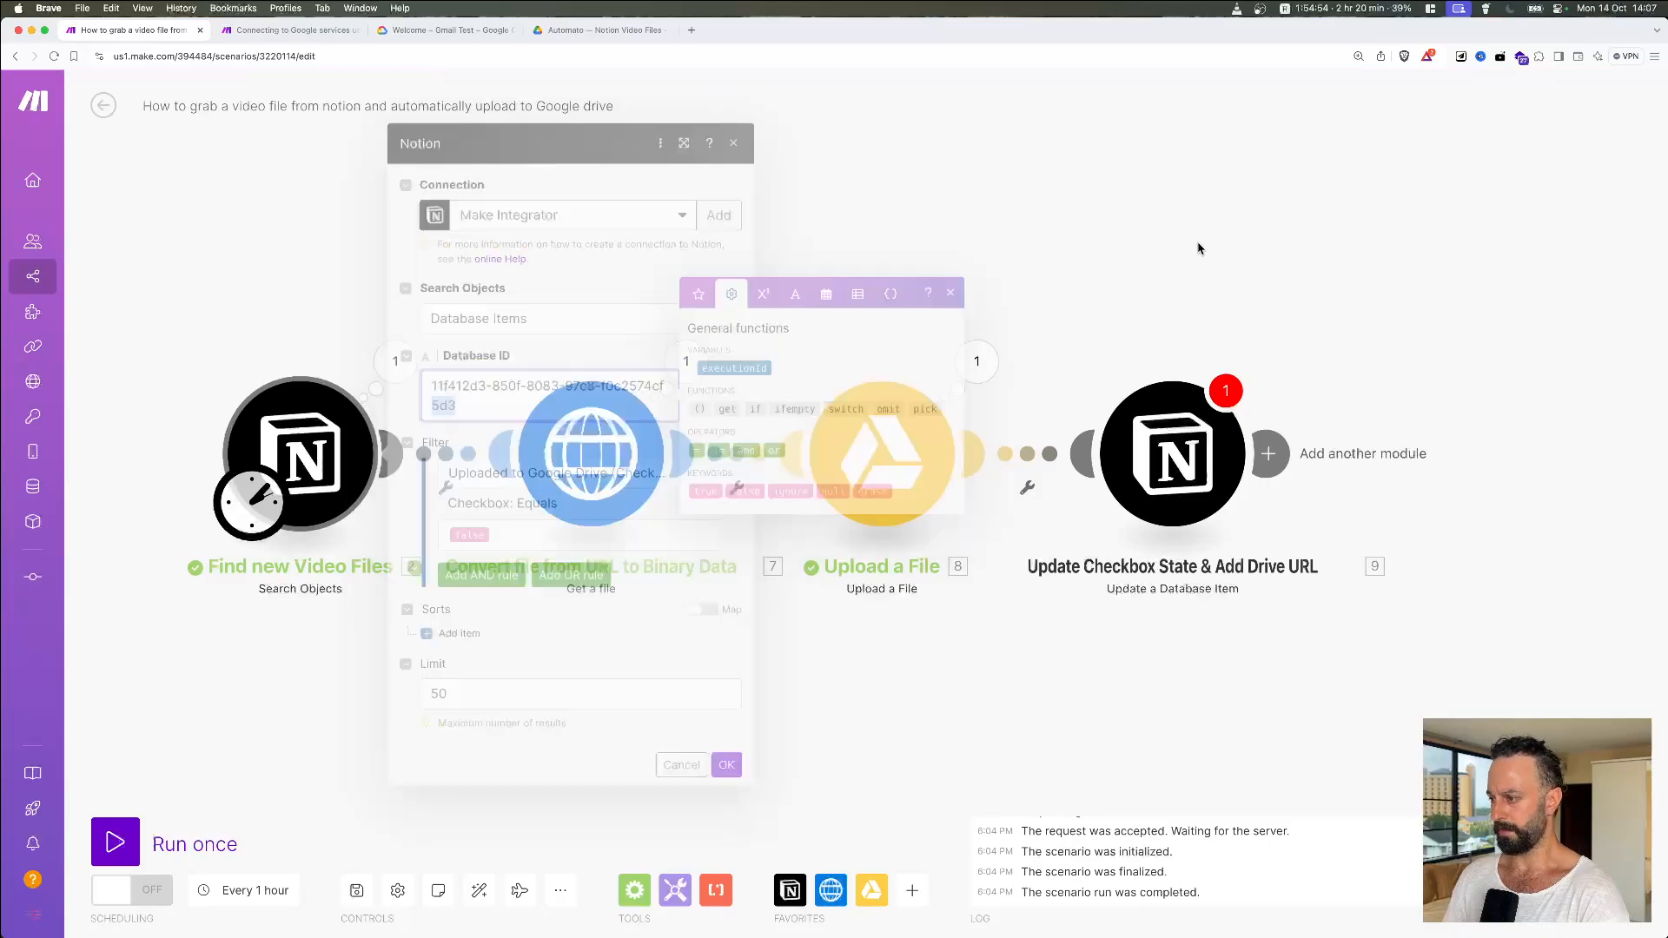
Step: Reopen the update module and search 'Vide' again to pick the Video Files database
{"action": "left_click", "coordinate": [1181, 432]}
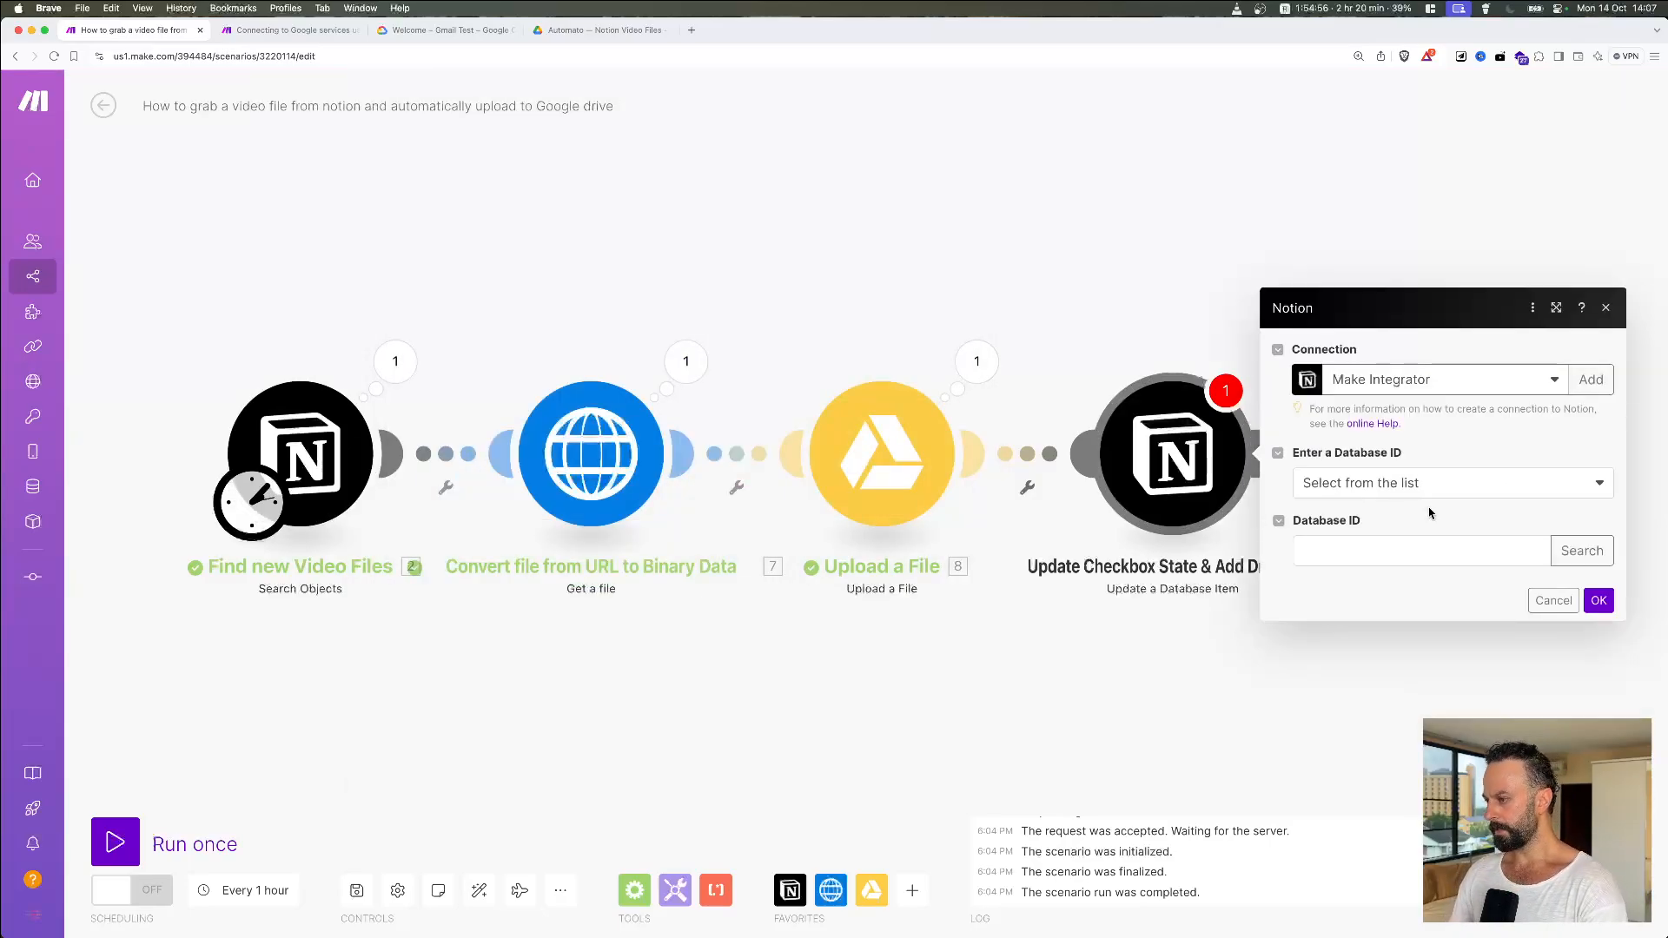
{"action": "left_click", "coordinate": [1451, 488]}
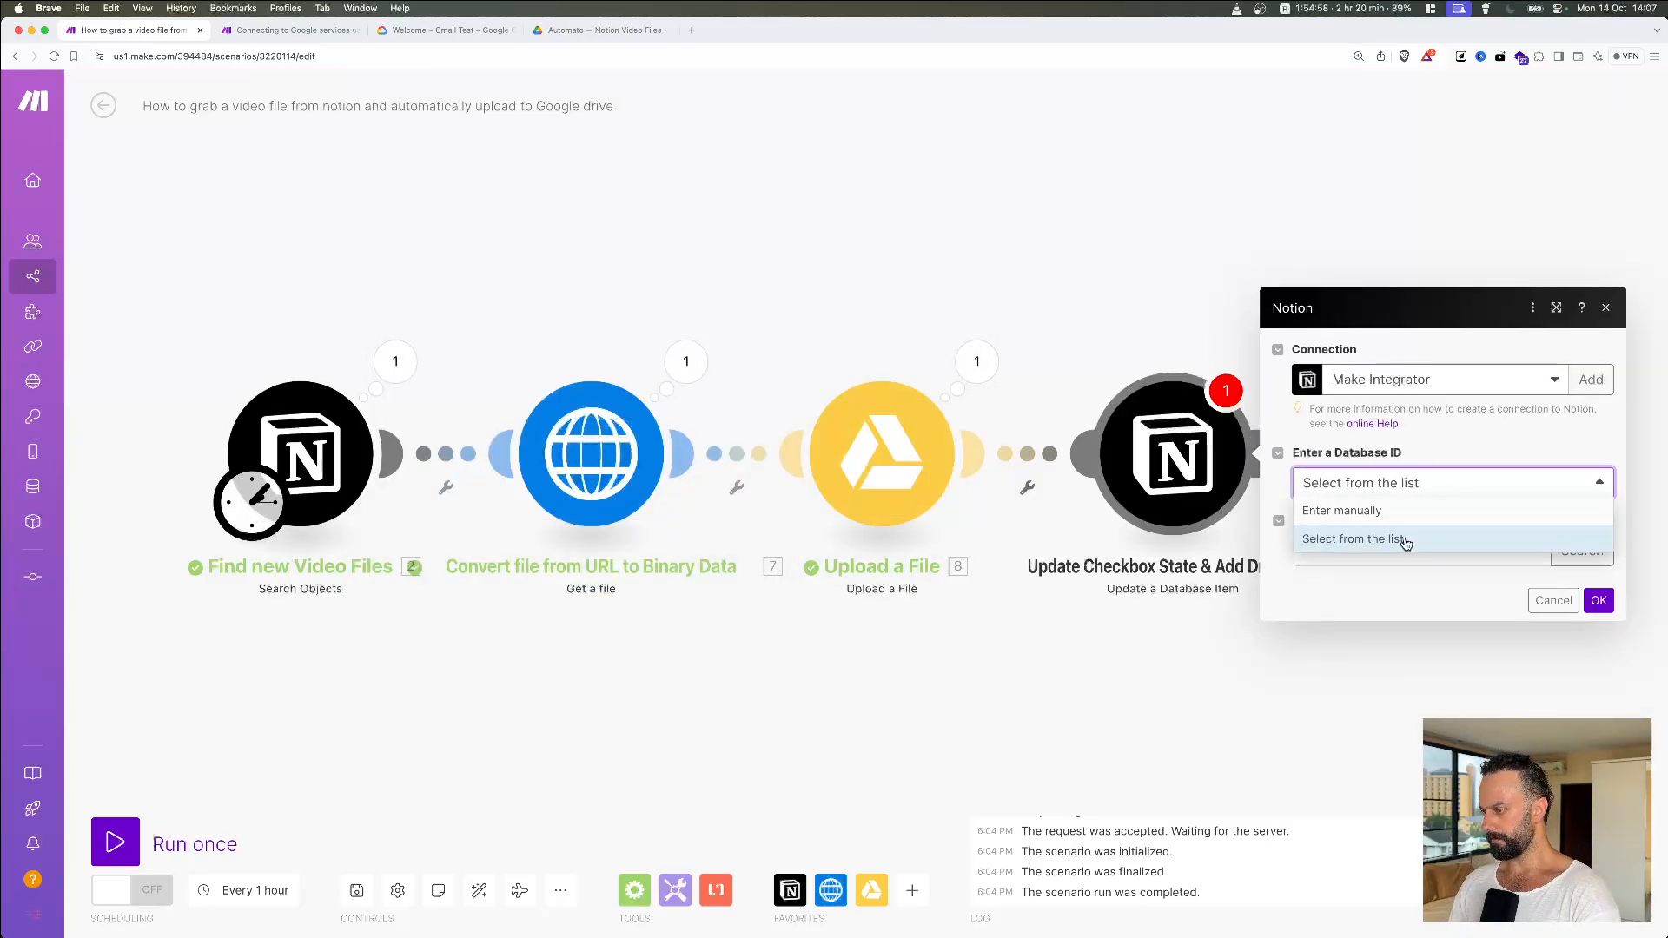
{"action": "left_click", "coordinate": [1405, 540]}
{"action": "left_click", "coordinate": [1373, 545]}
{"action": "left_click", "coordinate": [1588, 548]}
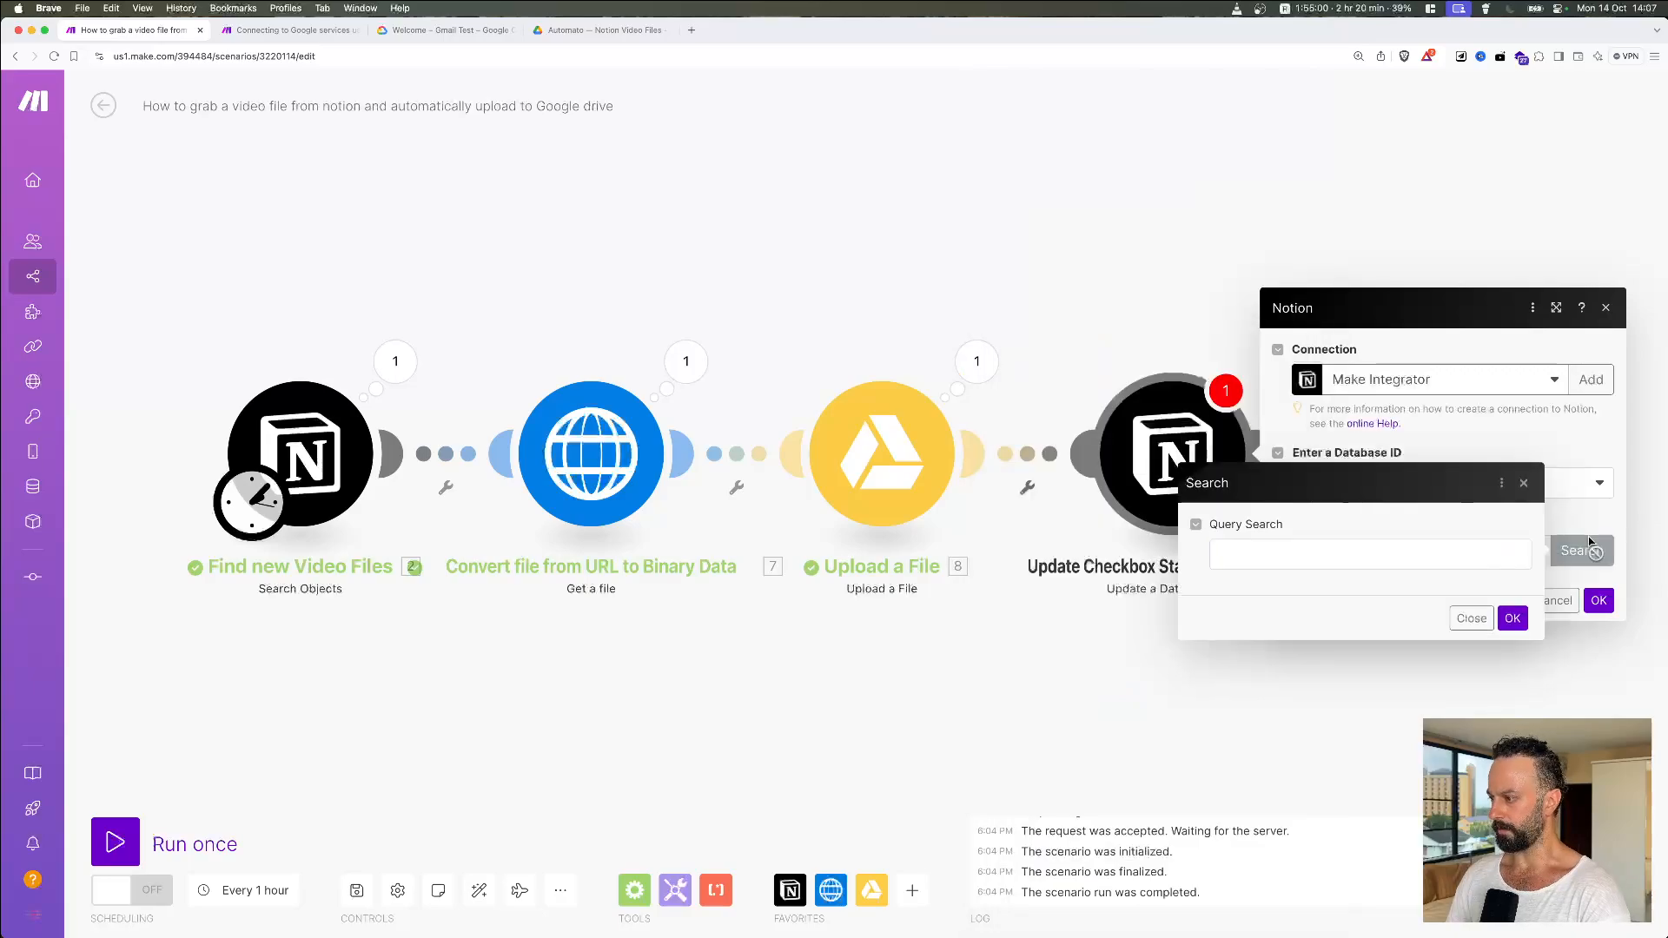
{"action": "left_click", "coordinate": [1462, 547]}
{"action": "type", "text": "Video"}
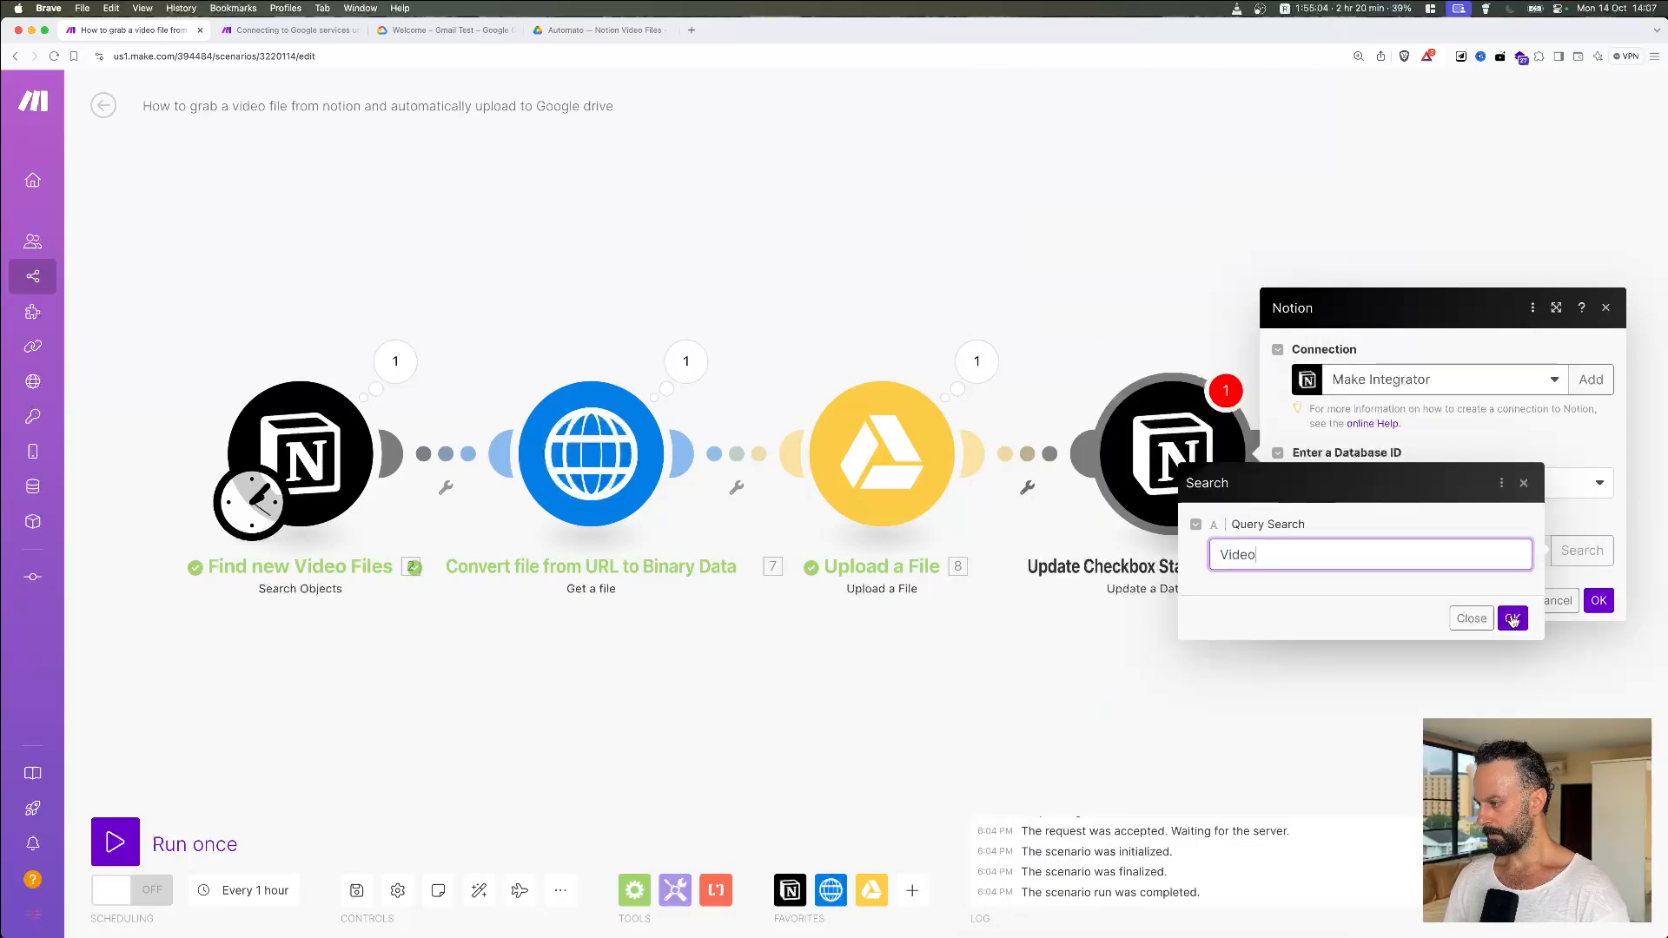
{"action": "left_click", "coordinate": [1512, 618]}
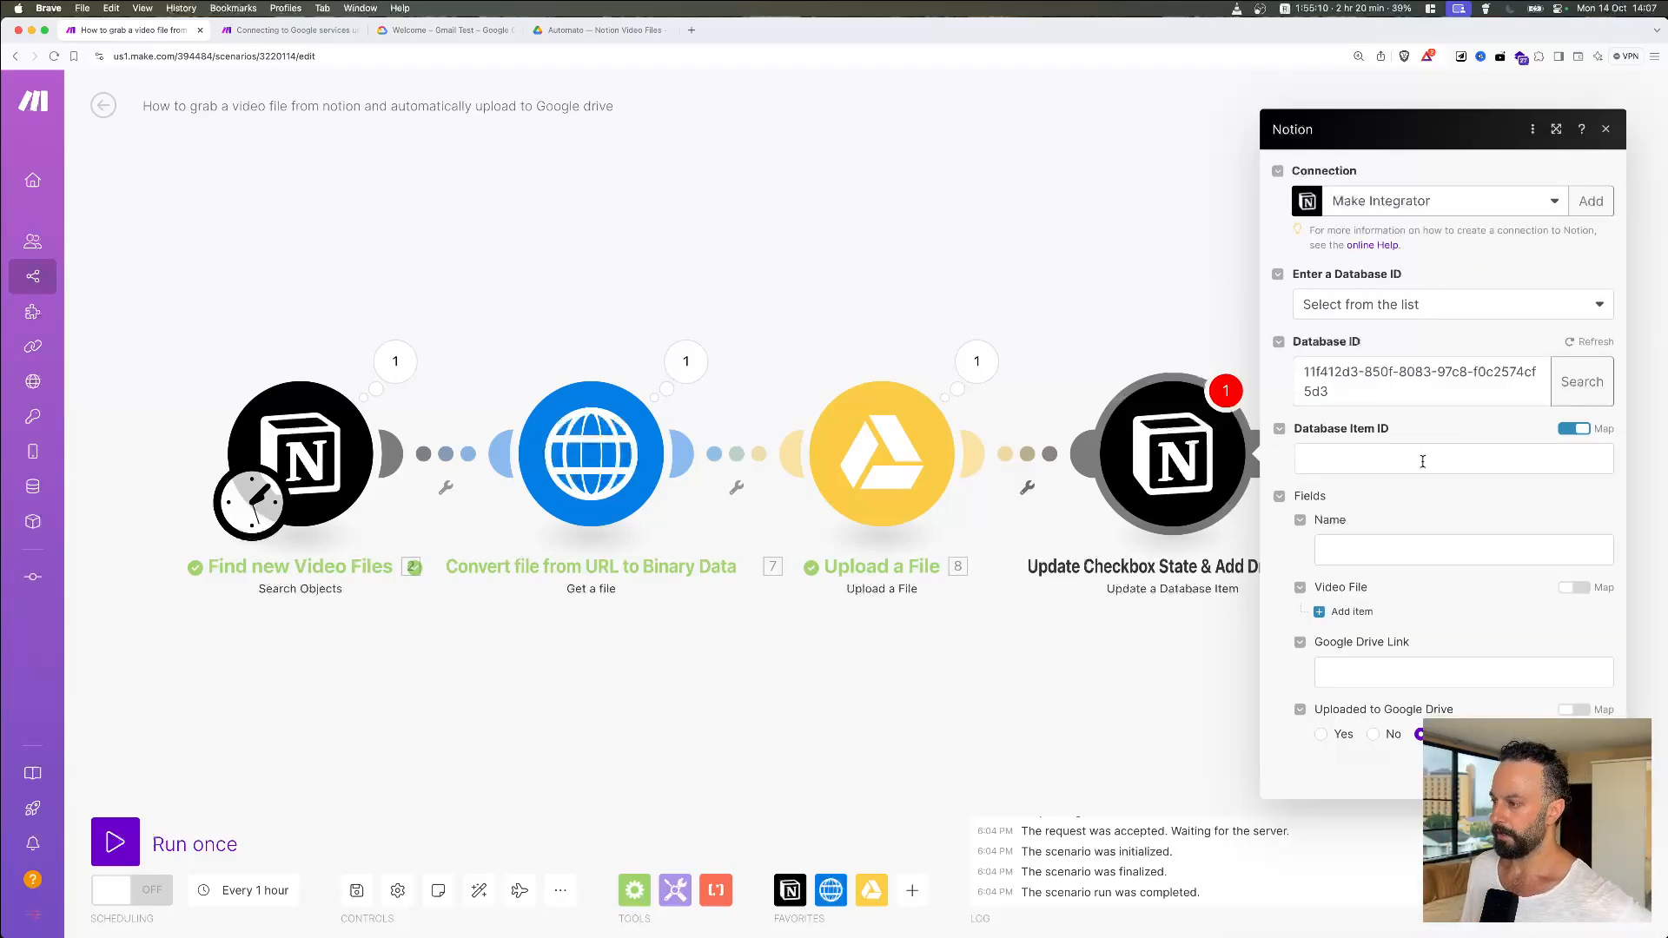
Step: Map '2. Page ID' from Find new Video Files into Database Item ID
{"action": "left_click", "coordinate": [1419, 462]}
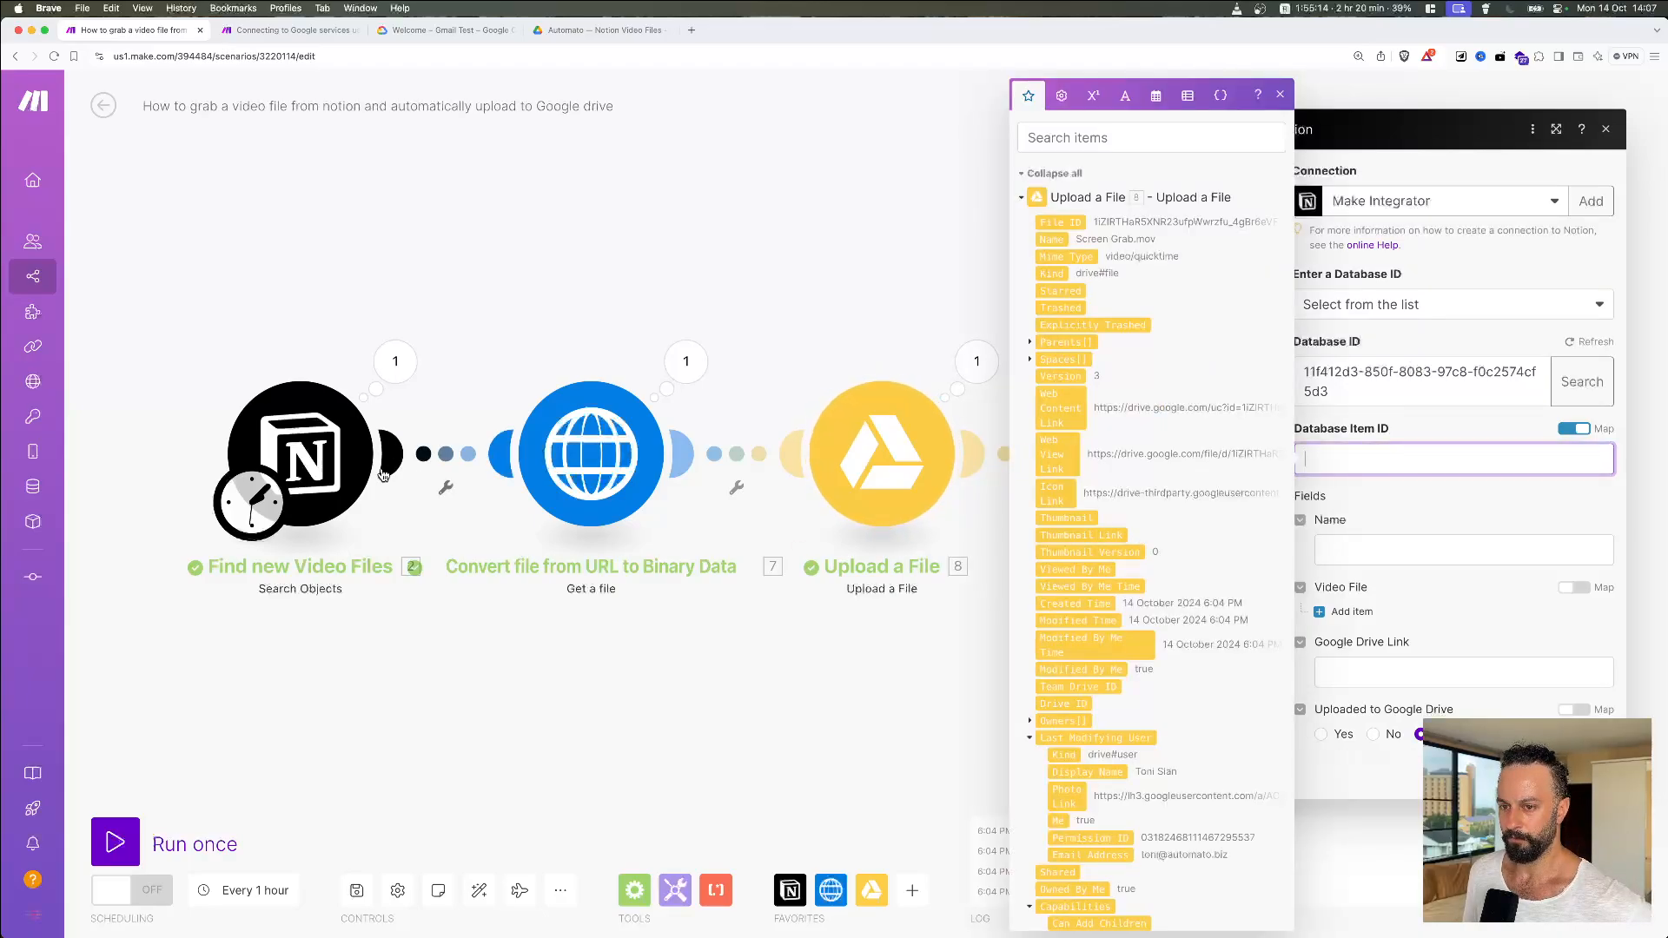
{"action": "scroll", "coordinate": [1147, 517], "scroll_direction": "down", "scroll_amount": 5}
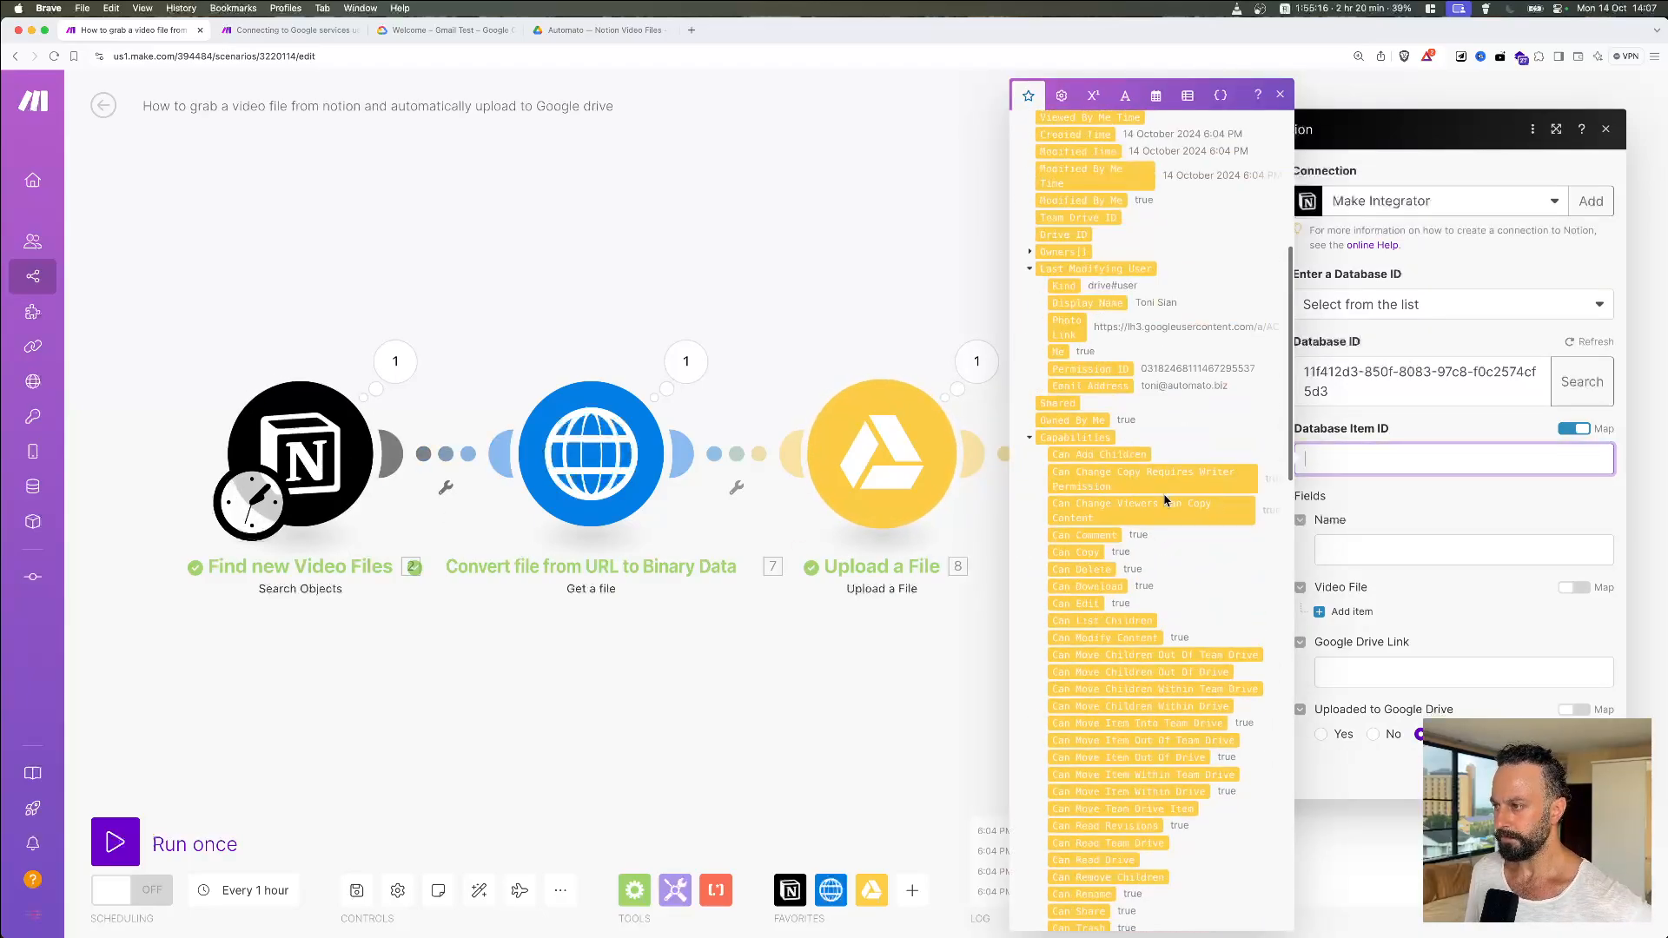
{"action": "scroll", "coordinate": [1143, 414], "scroll_direction": "up", "scroll_amount": 5}
{"action": "left_click", "coordinate": [1023, 199]}
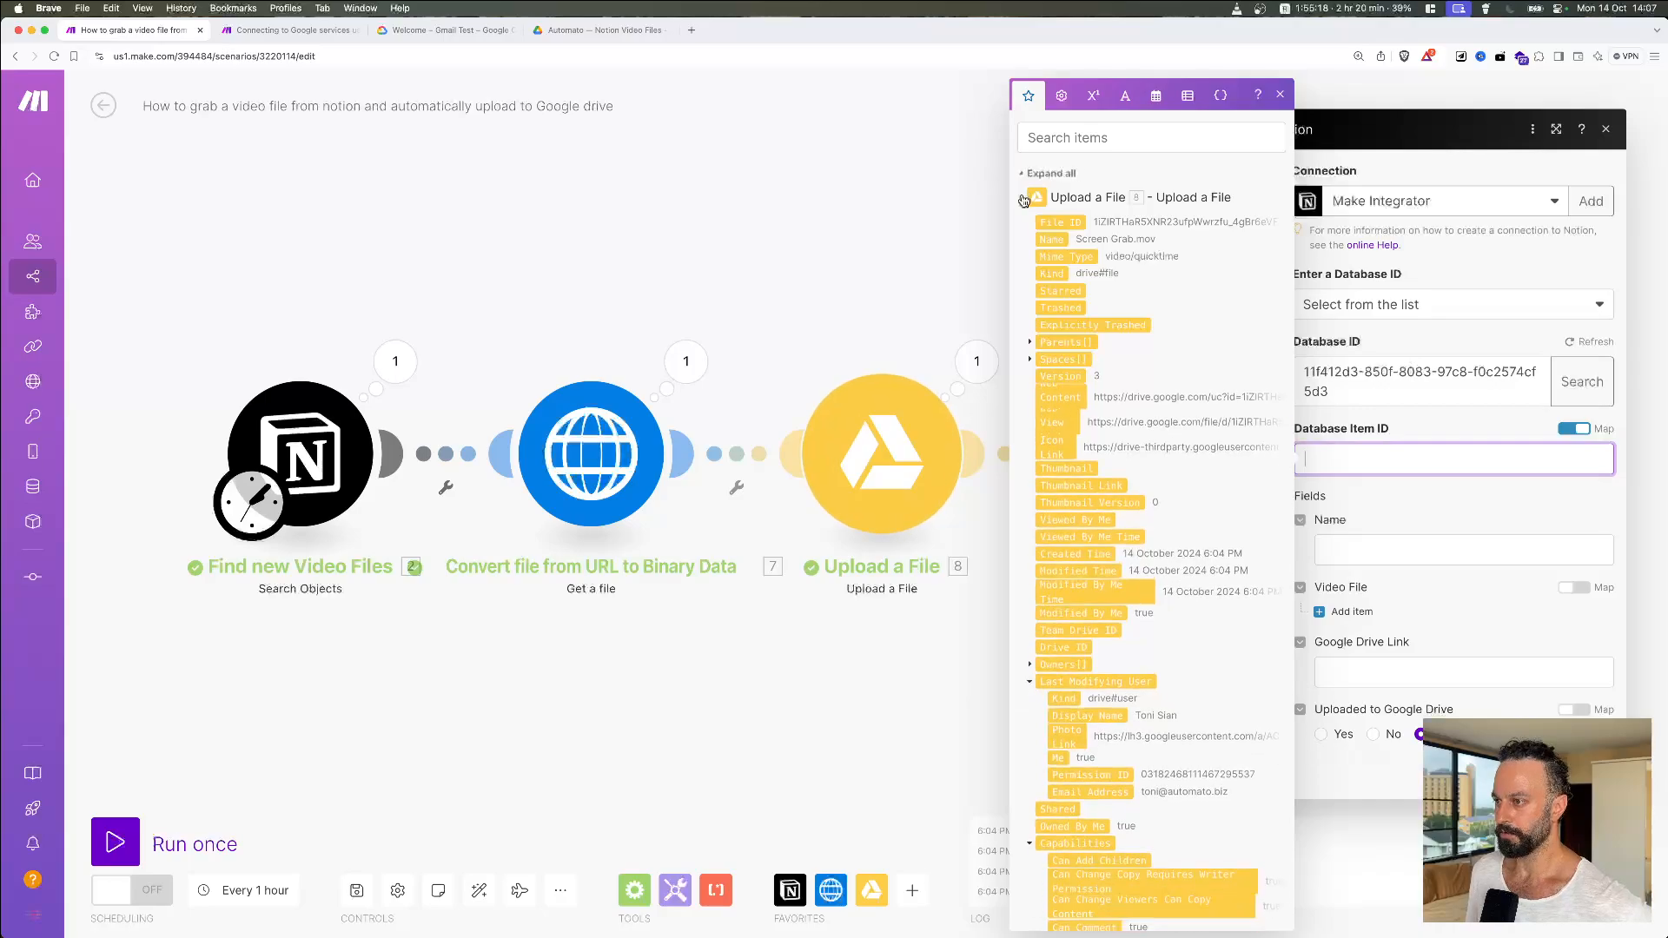
{"action": "left_click", "coordinate": [1022, 224]}
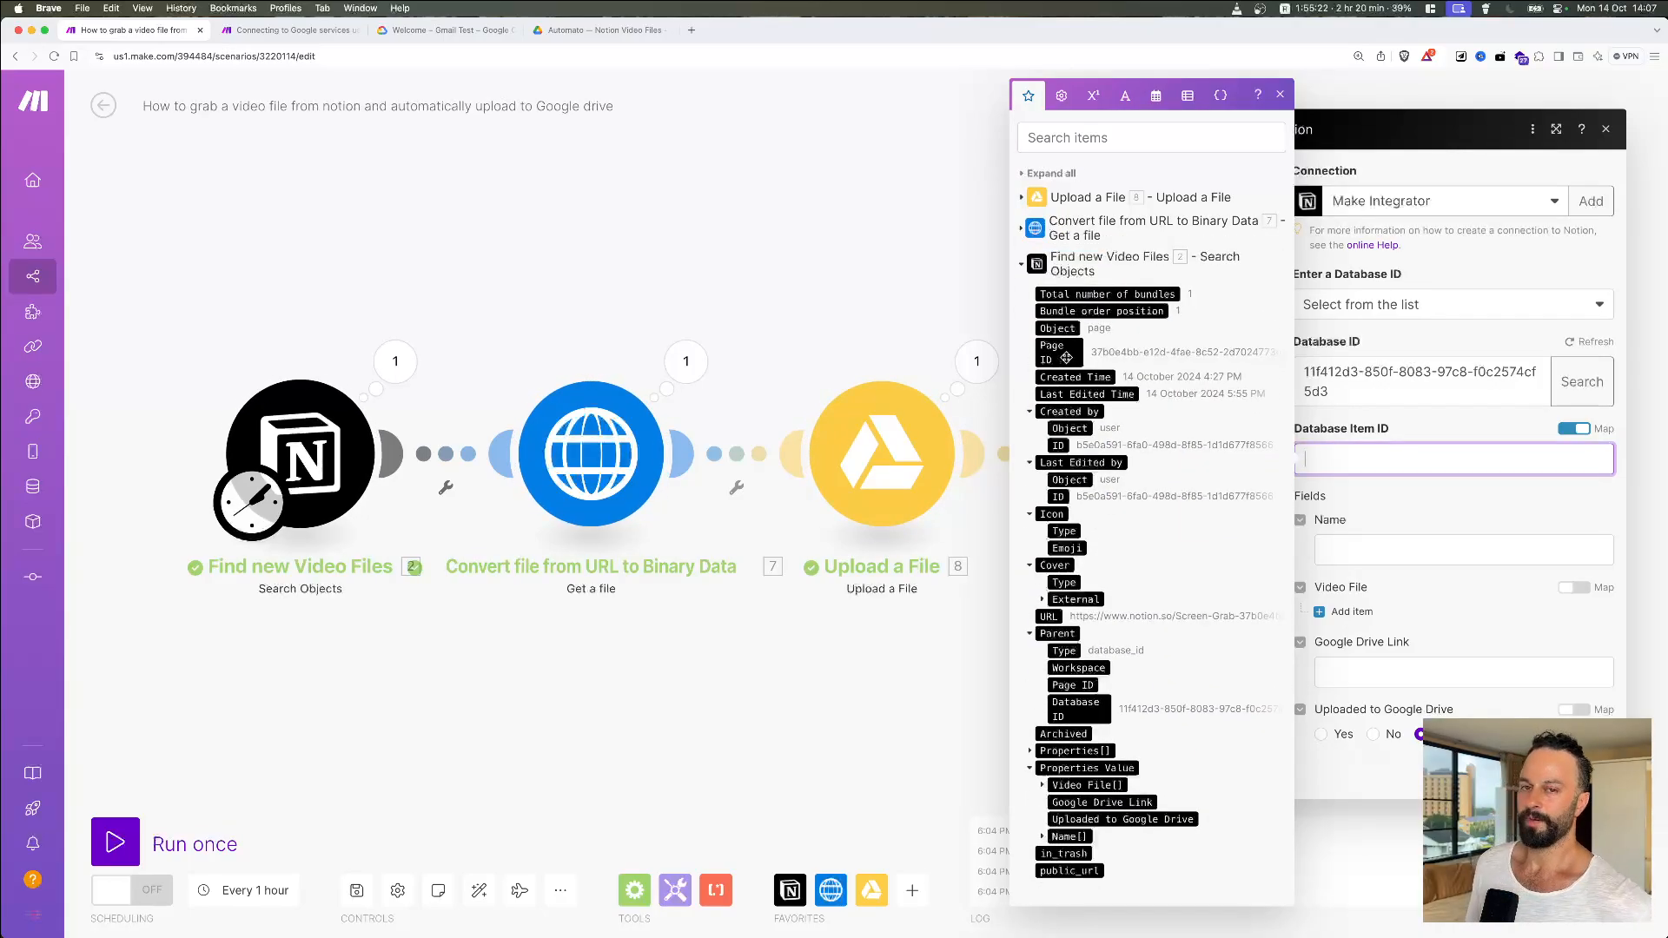
{"action": "left_click", "coordinate": [1066, 357]}
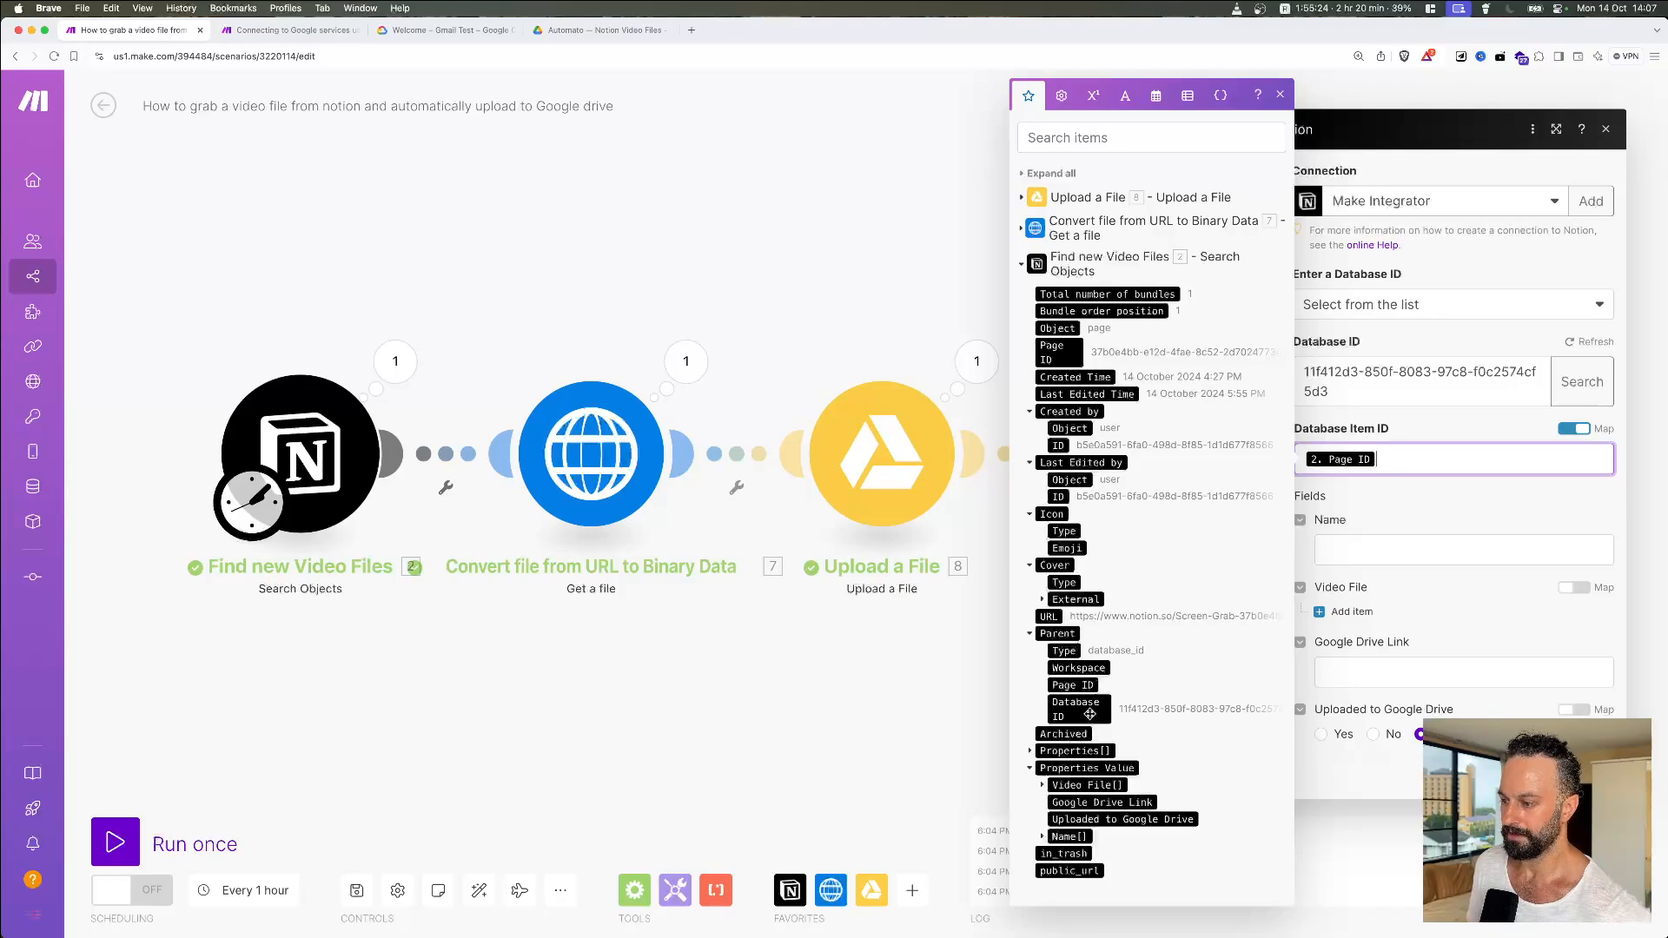
{"action": "left_click", "coordinate": [1425, 514]}
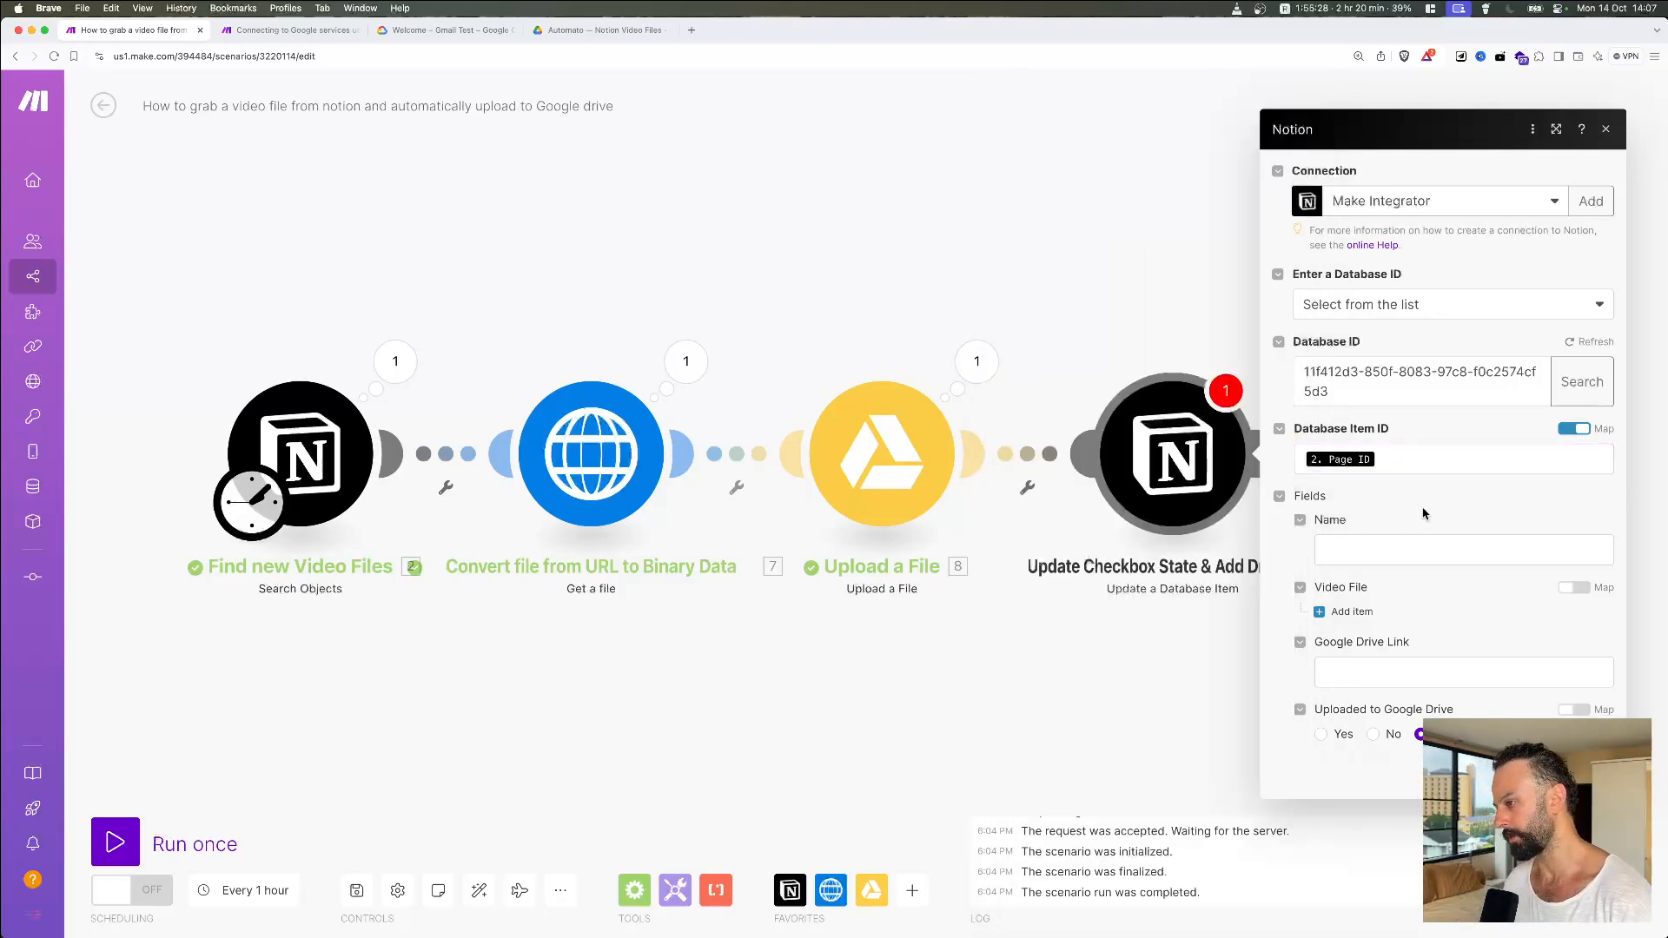
Step: Leave Name empty, check Notion, and add Item 1 under Video File
{"action": "left_click", "coordinate": [1402, 547]}
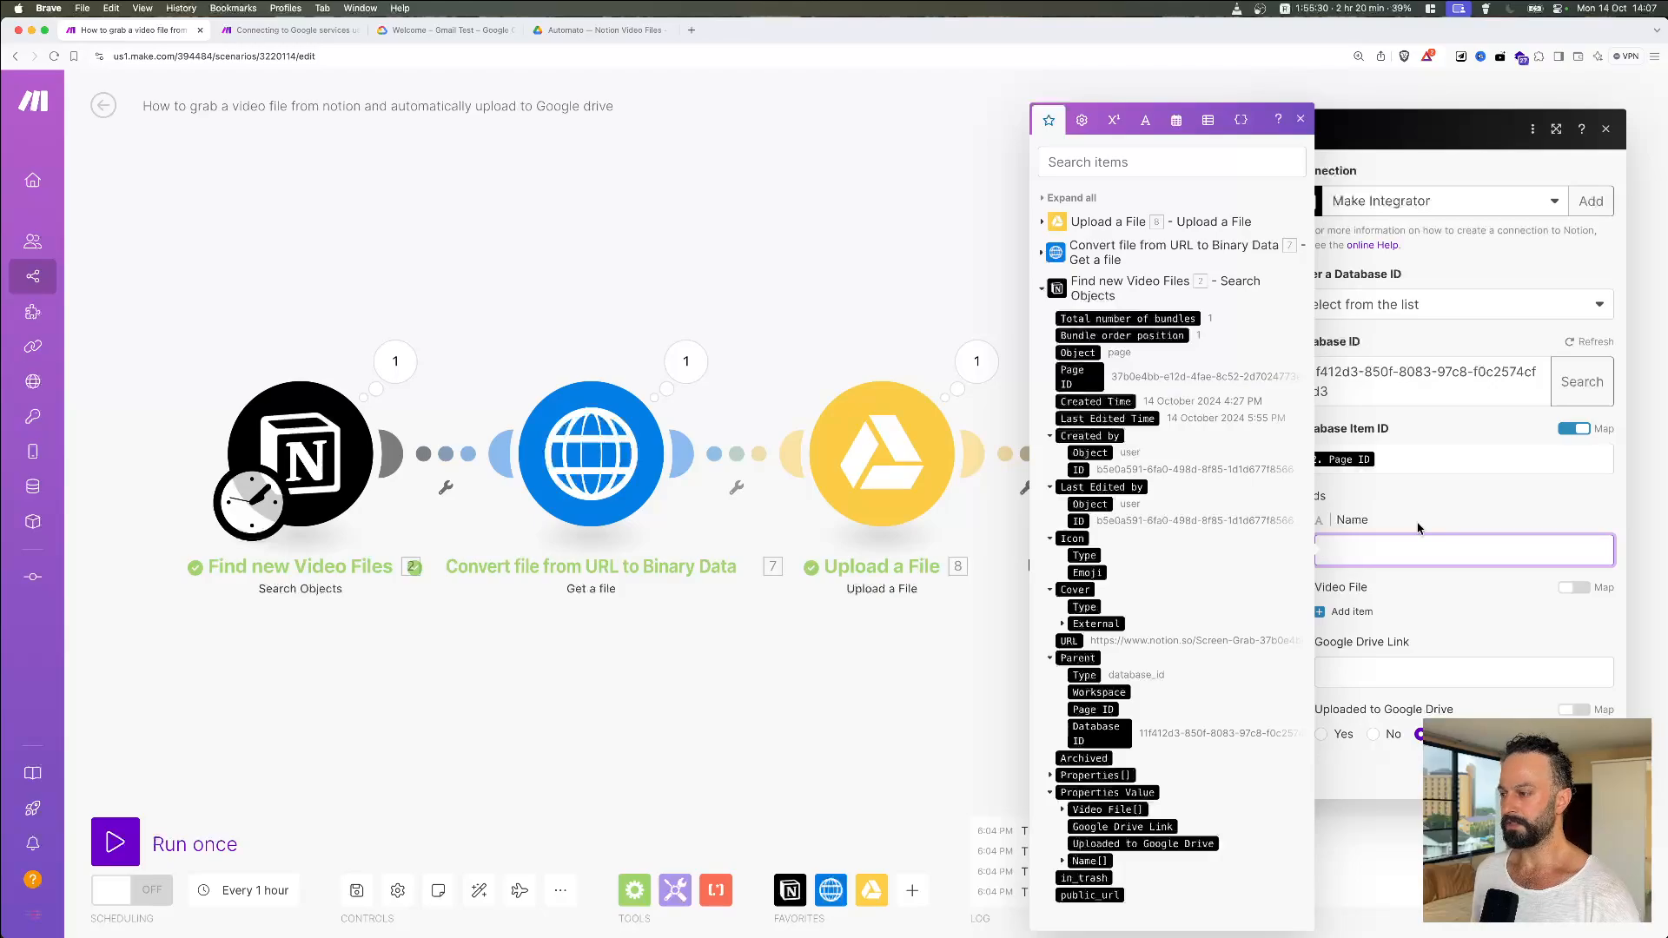
{"action": "left_click", "coordinate": [1418, 528]}
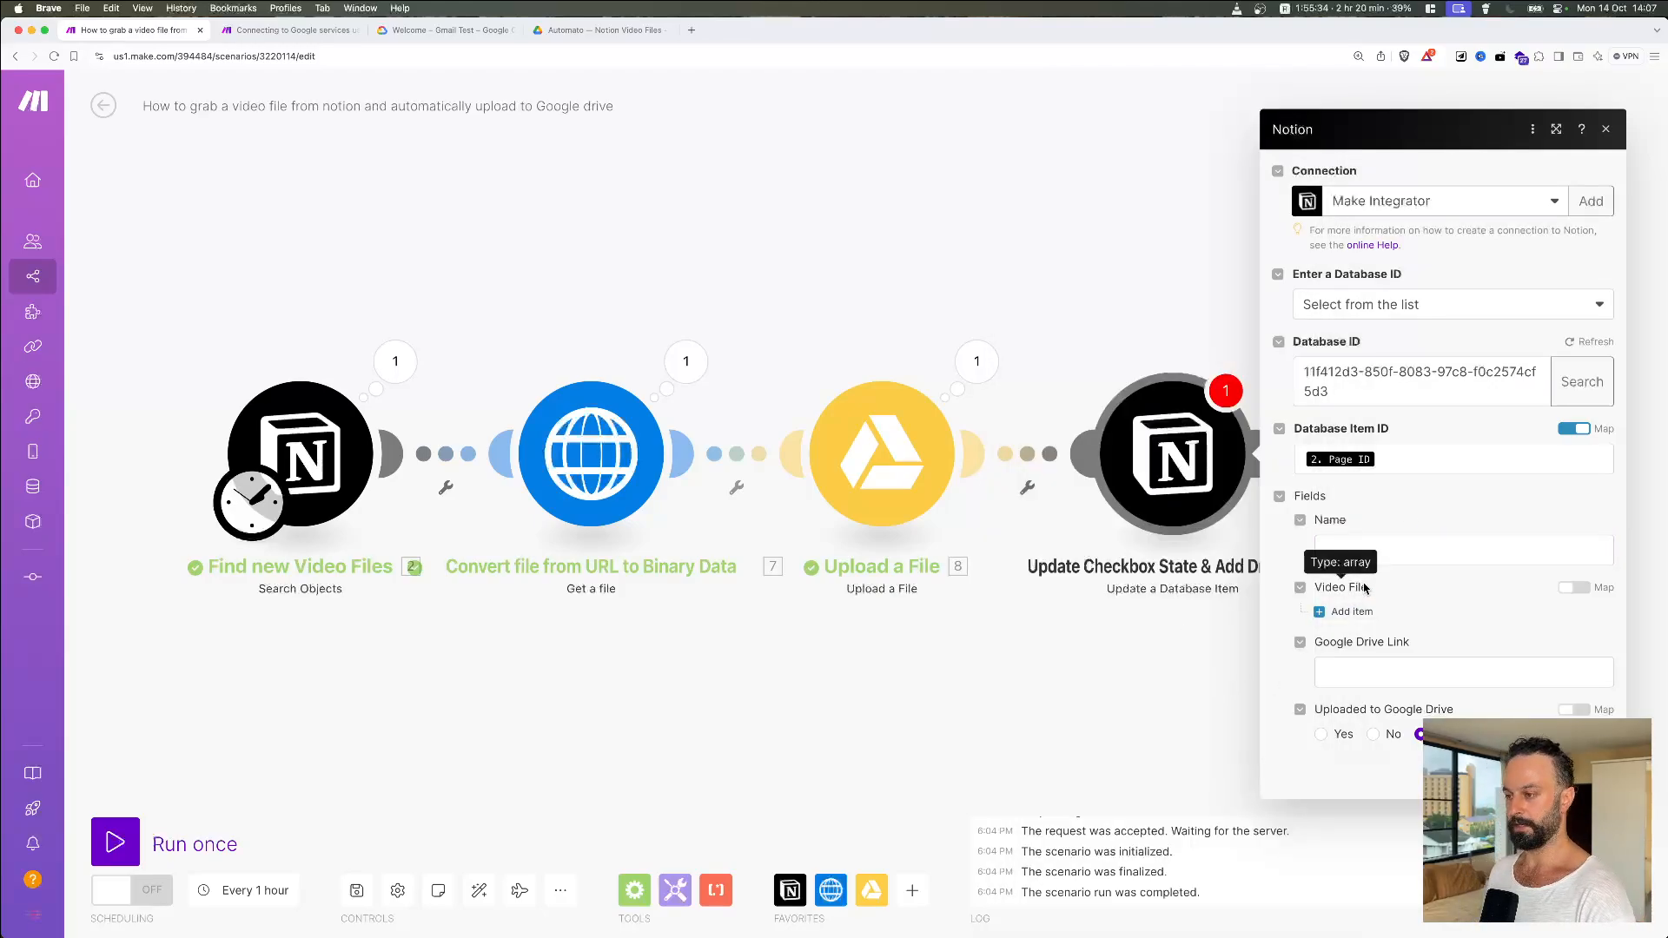
{"action": "key", "text": "super+Tab"}
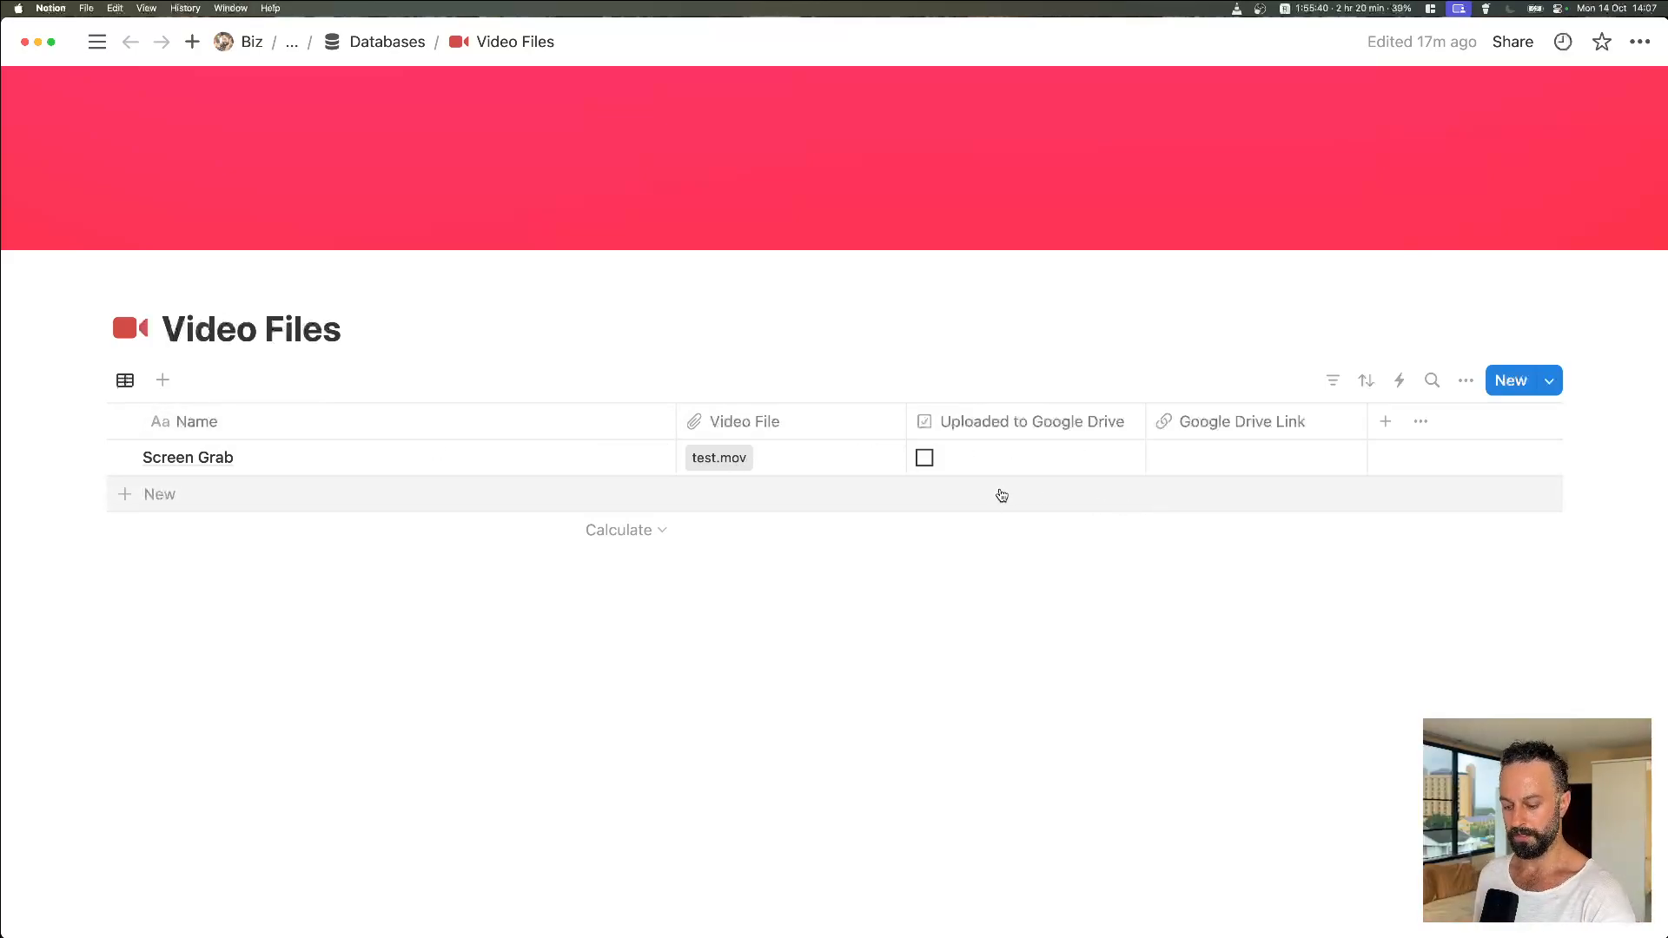
{"action": "key", "text": "super+Tab"}
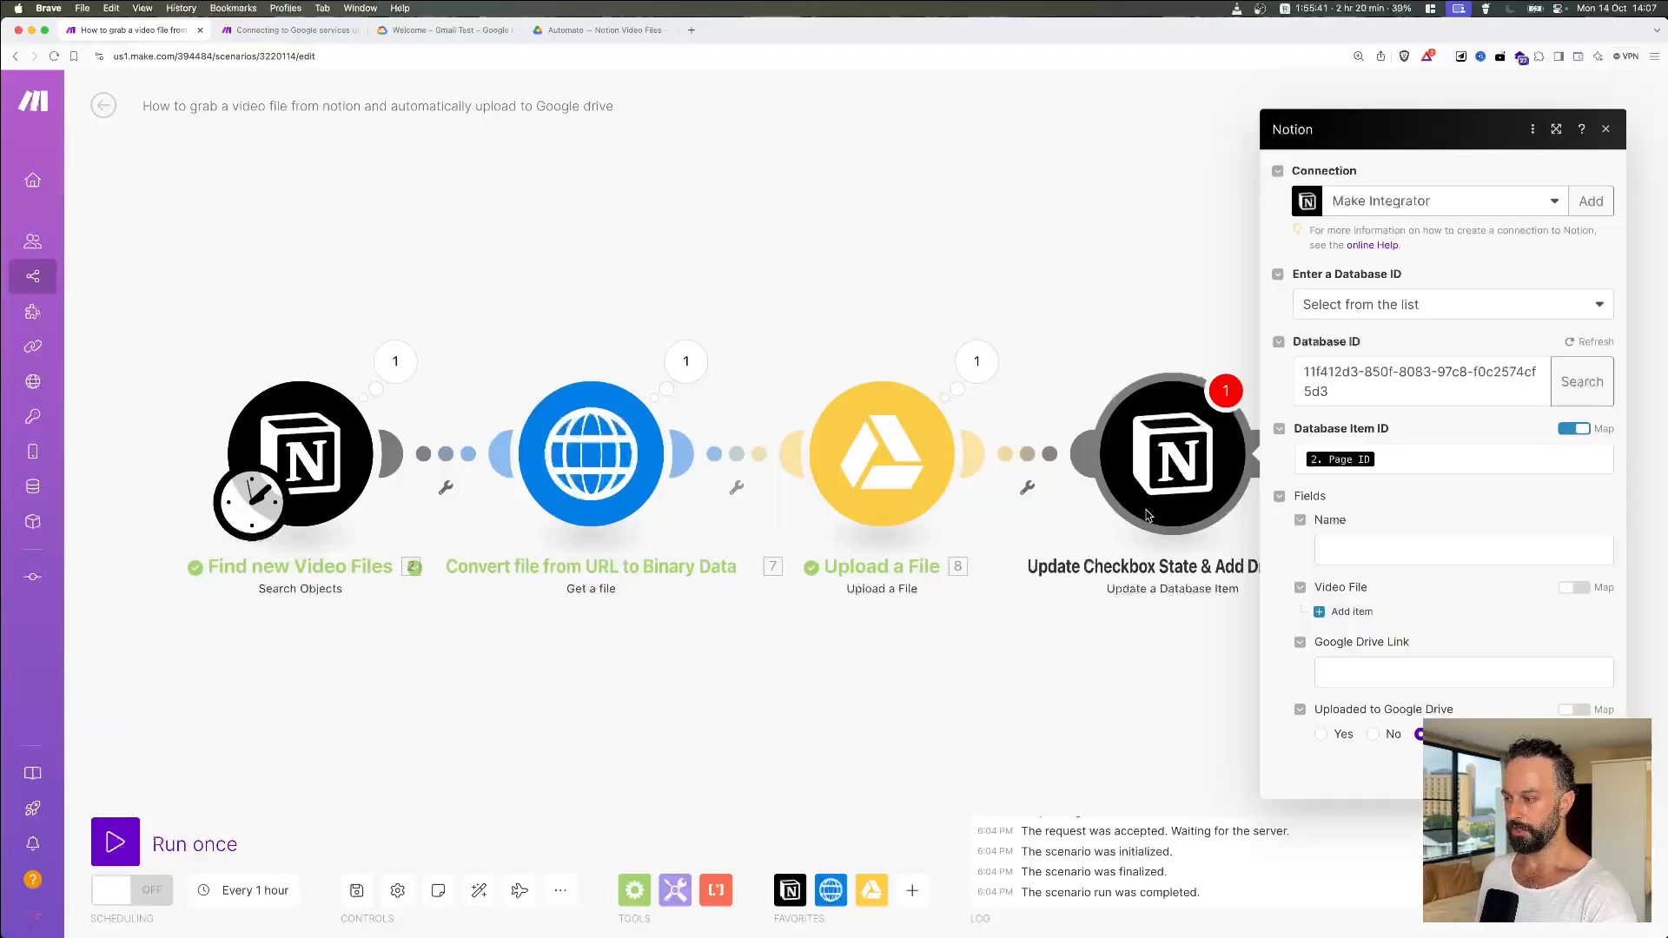
{"action": "left_click", "coordinate": [1345, 611]}
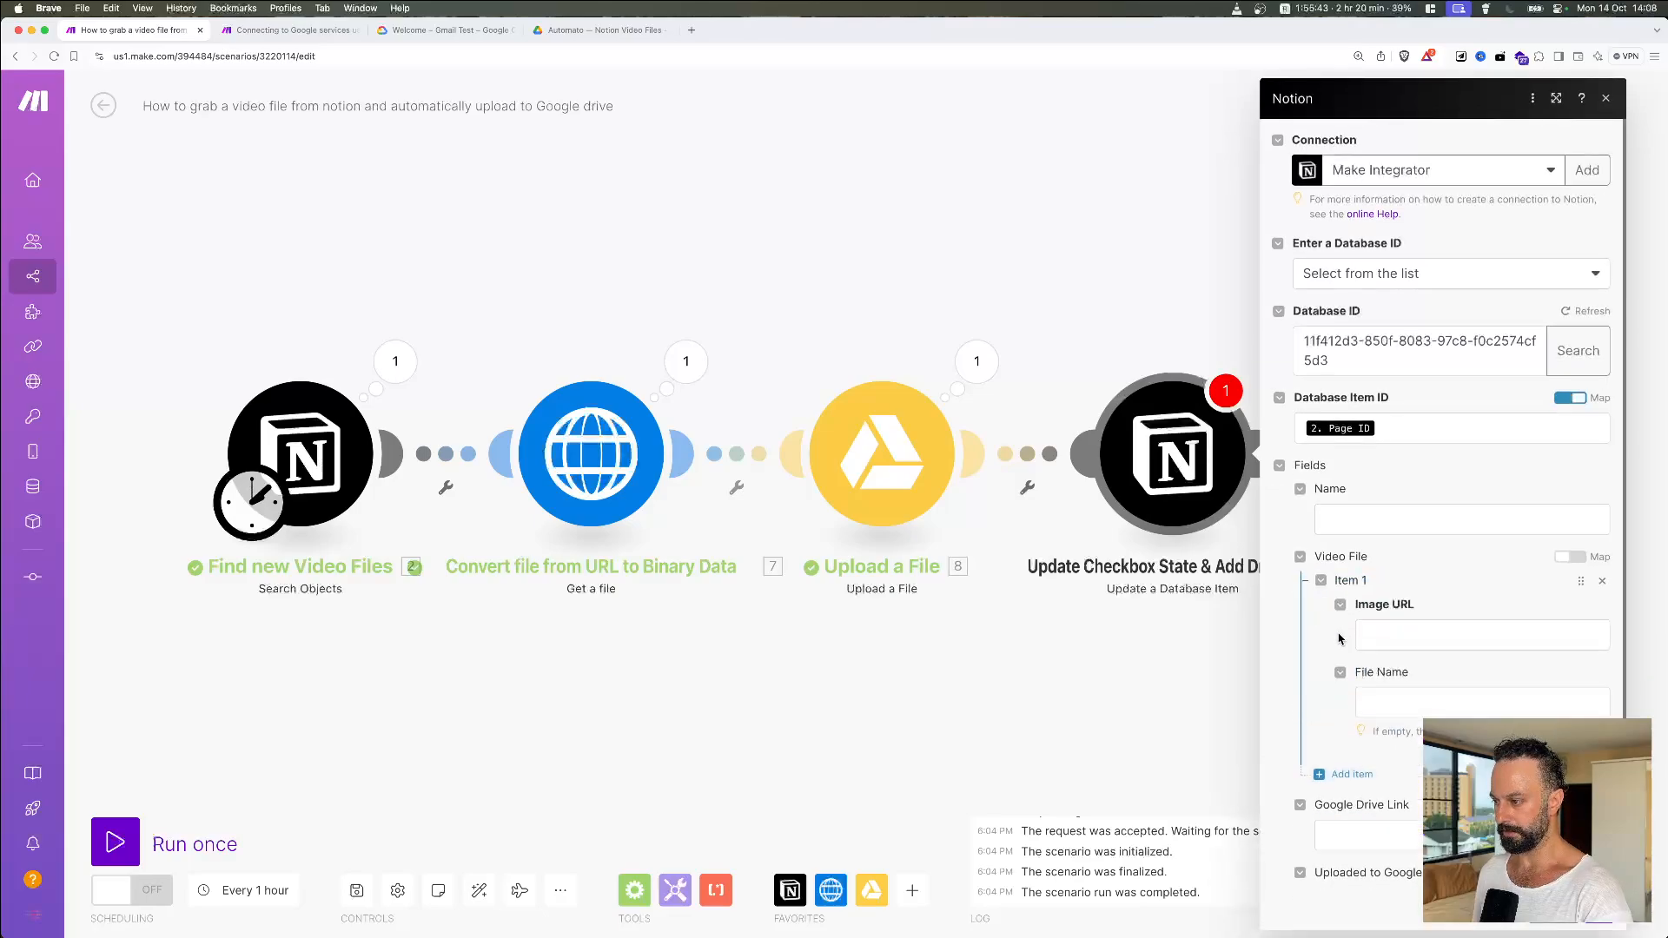
Step: Set Video File Item 1's Image URL to the null keyword, leaving File Name blank
{"action": "left_click", "coordinate": [1396, 637]}
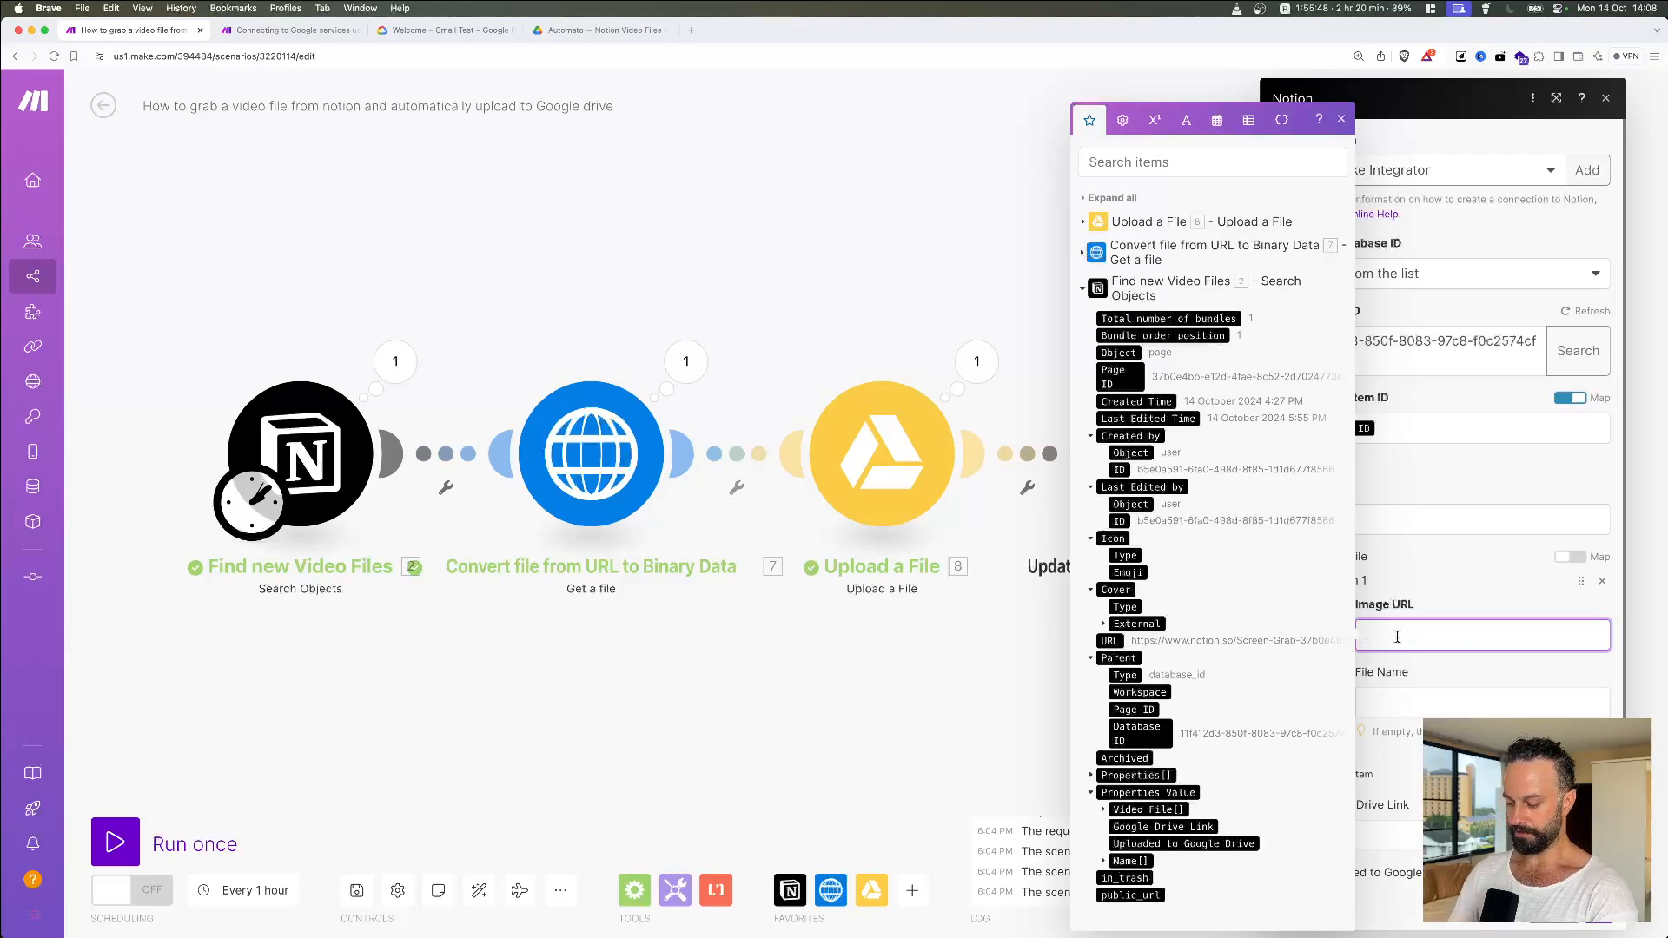
{"action": "left_click", "coordinate": [1123, 120]}
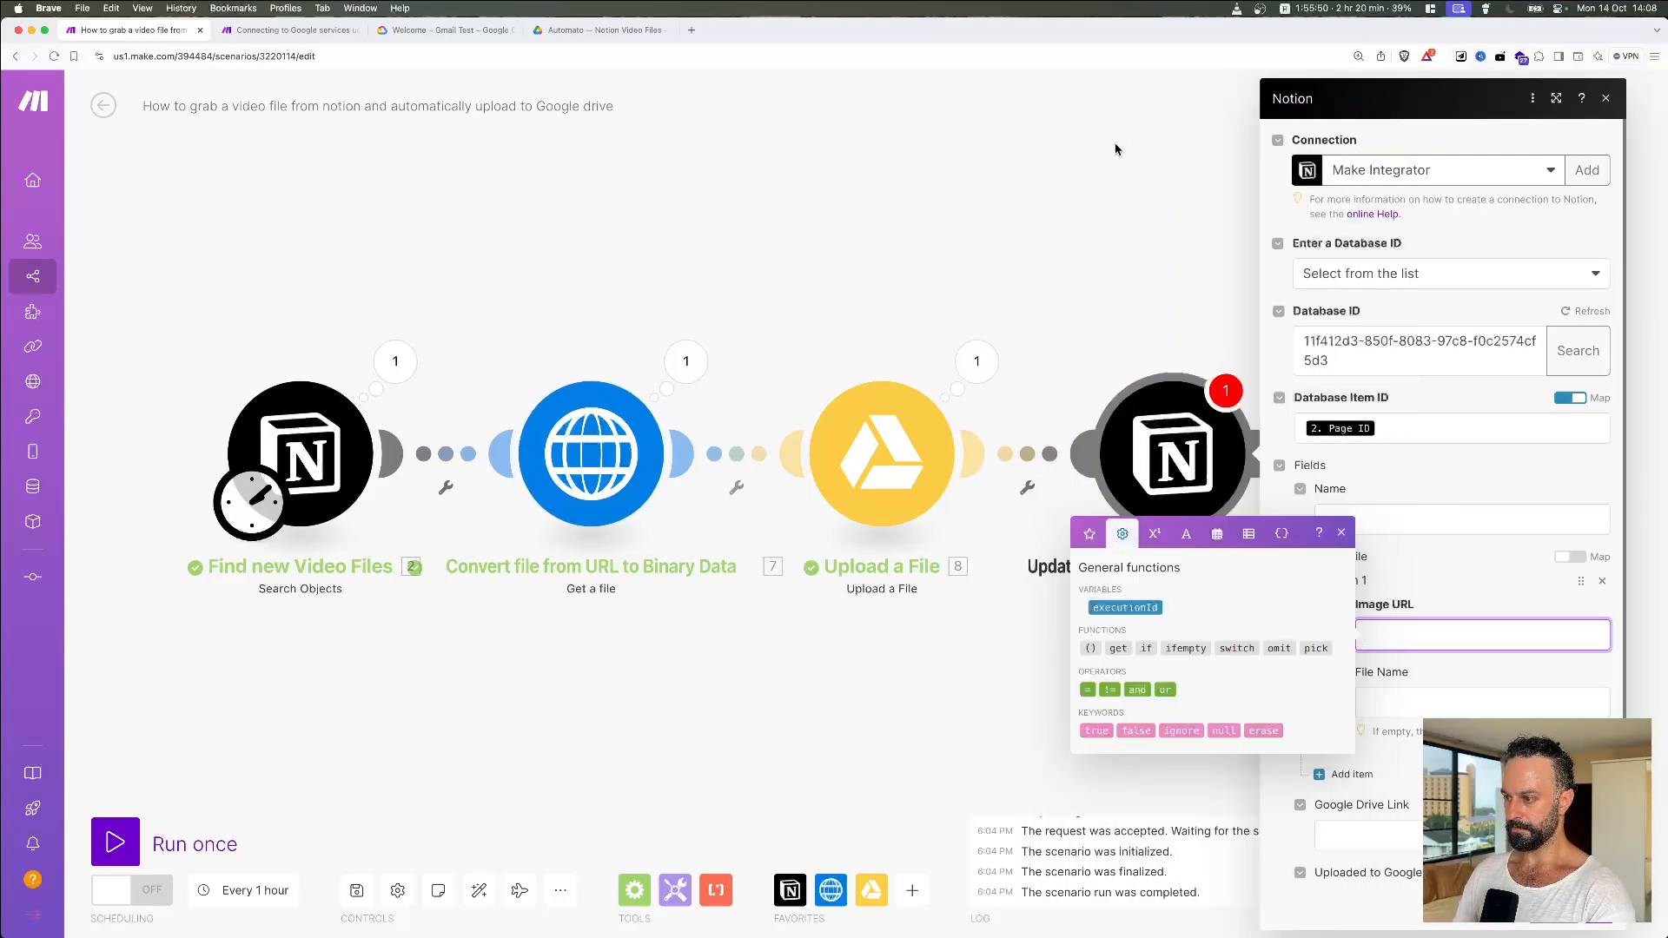
{"action": "left_click", "coordinate": [1218, 732]}
{"action": "left_click", "coordinate": [1417, 690]}
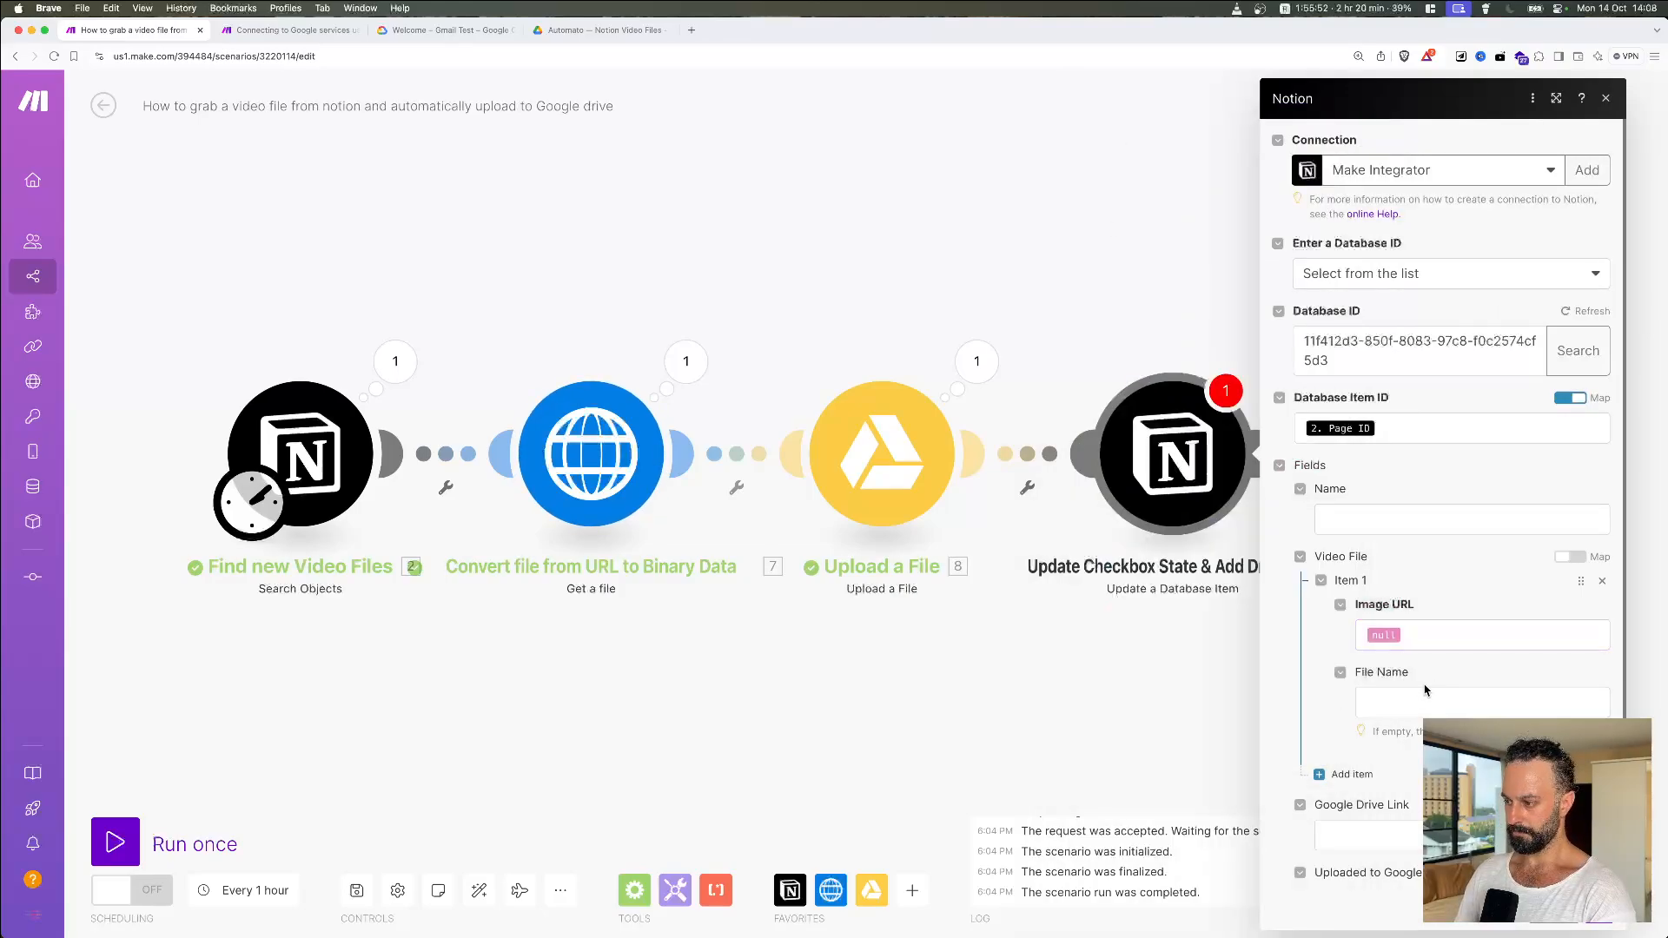
{"action": "left_click", "coordinate": [1481, 682]}
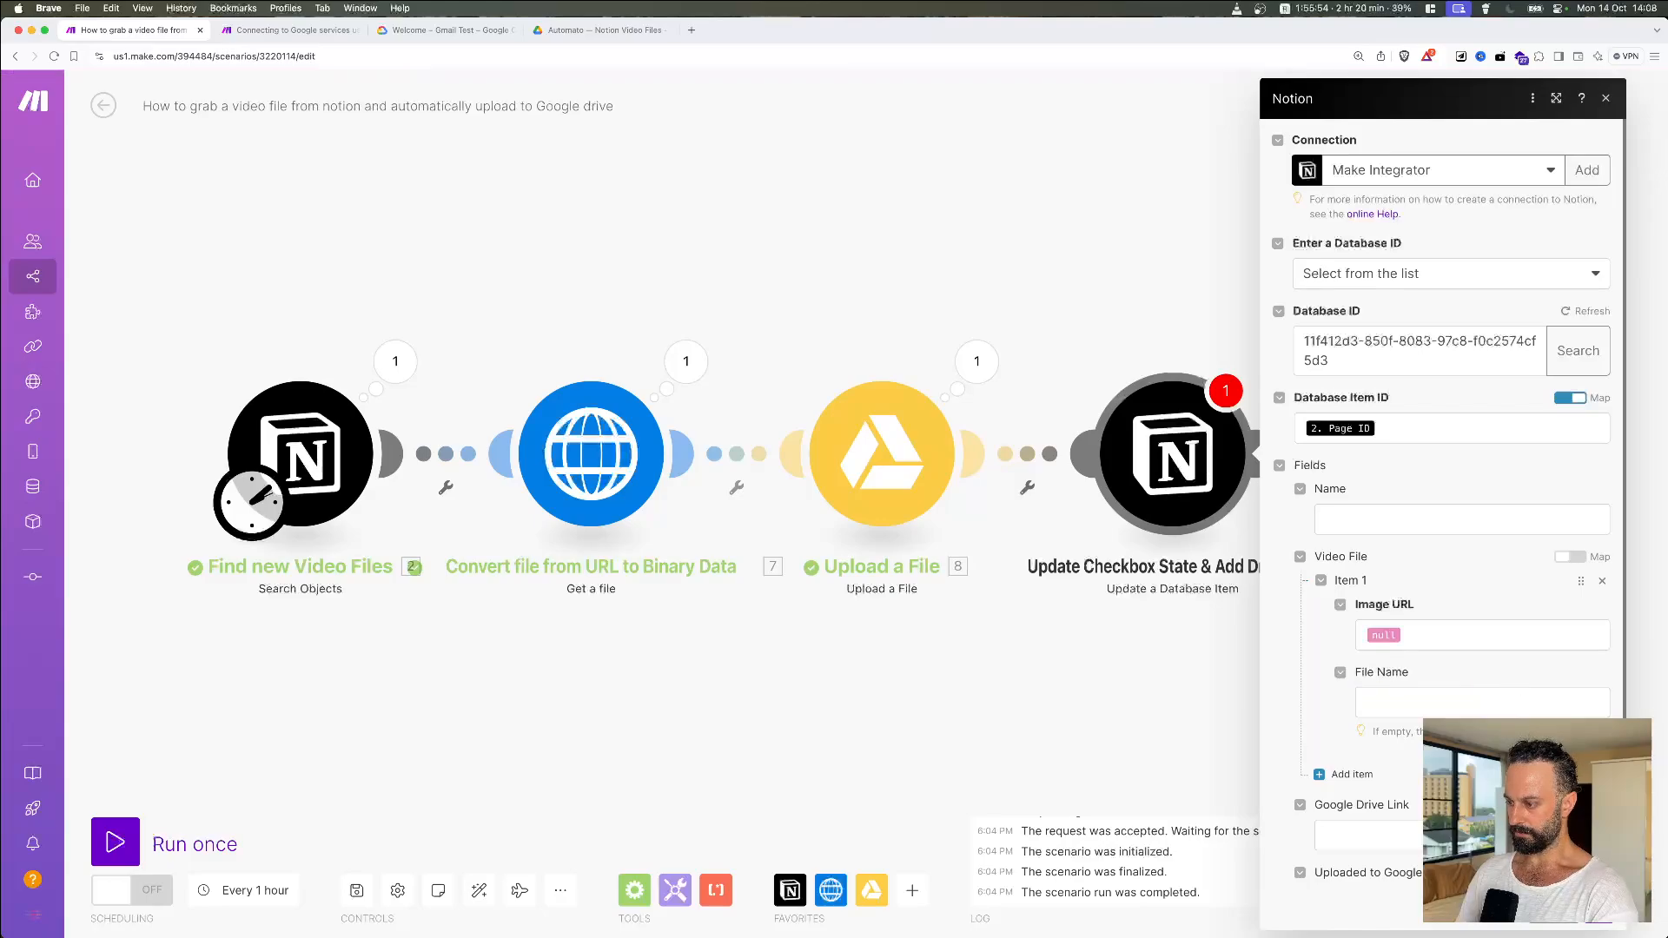
{"action": "scroll", "coordinate": [1442, 521], "scroll_direction": "down", "scroll_amount": 1}
{"action": "key", "text": "super+Tab"}
{"action": "key", "text": "super+Tab"}
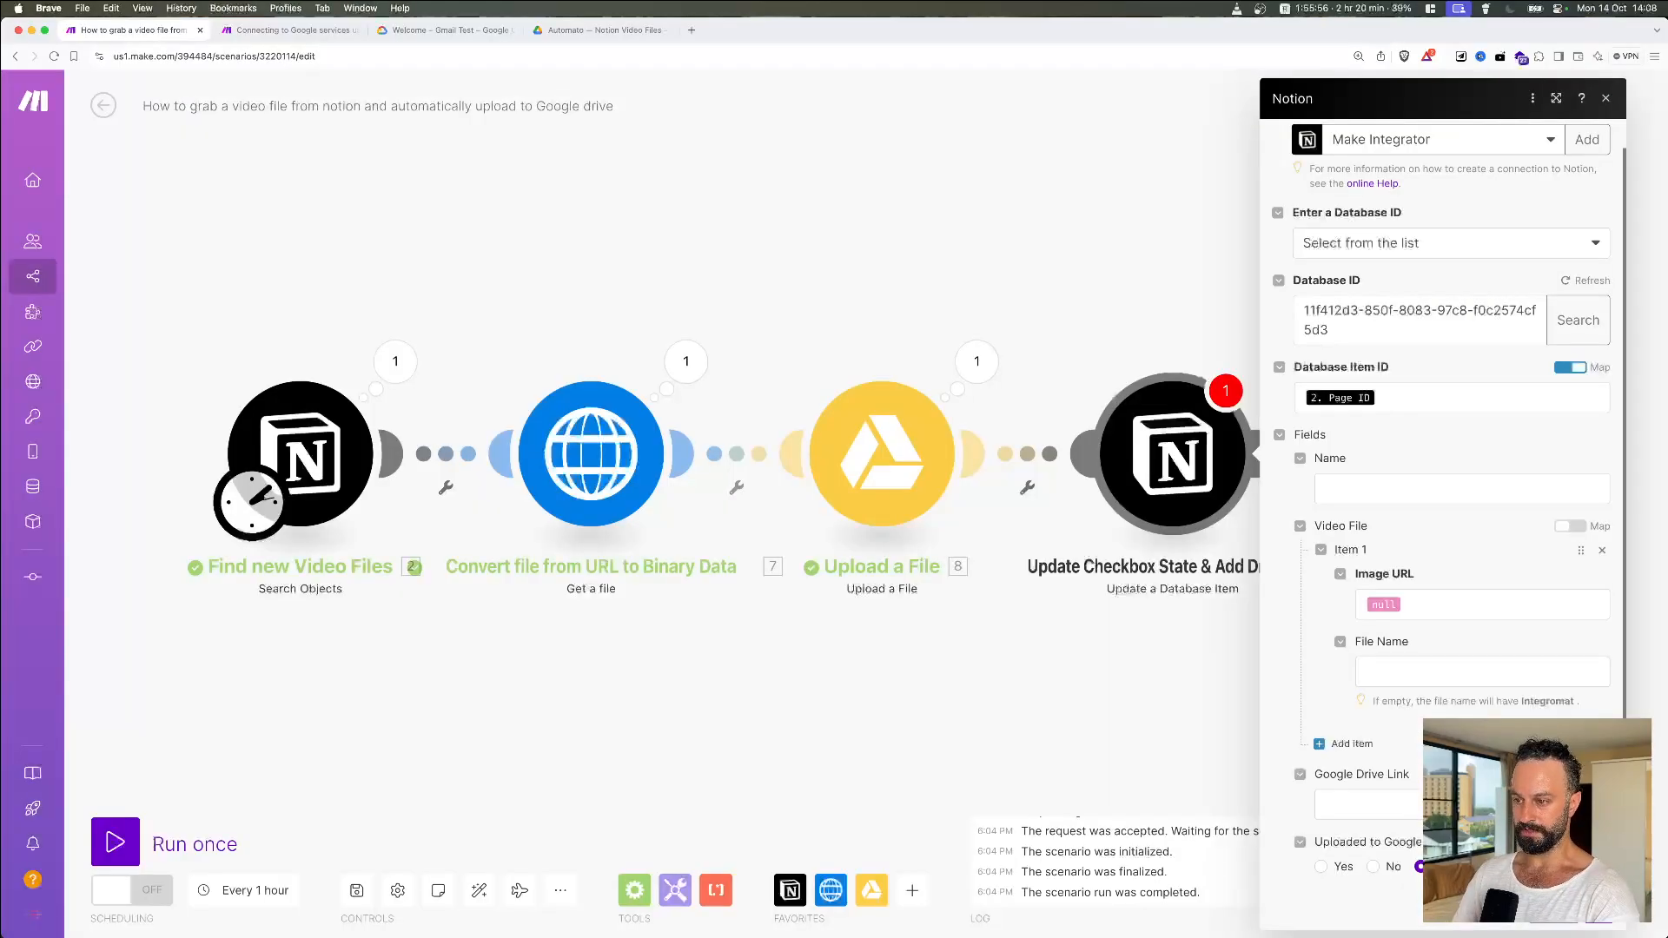
{"action": "key", "text": "super+Tab"}
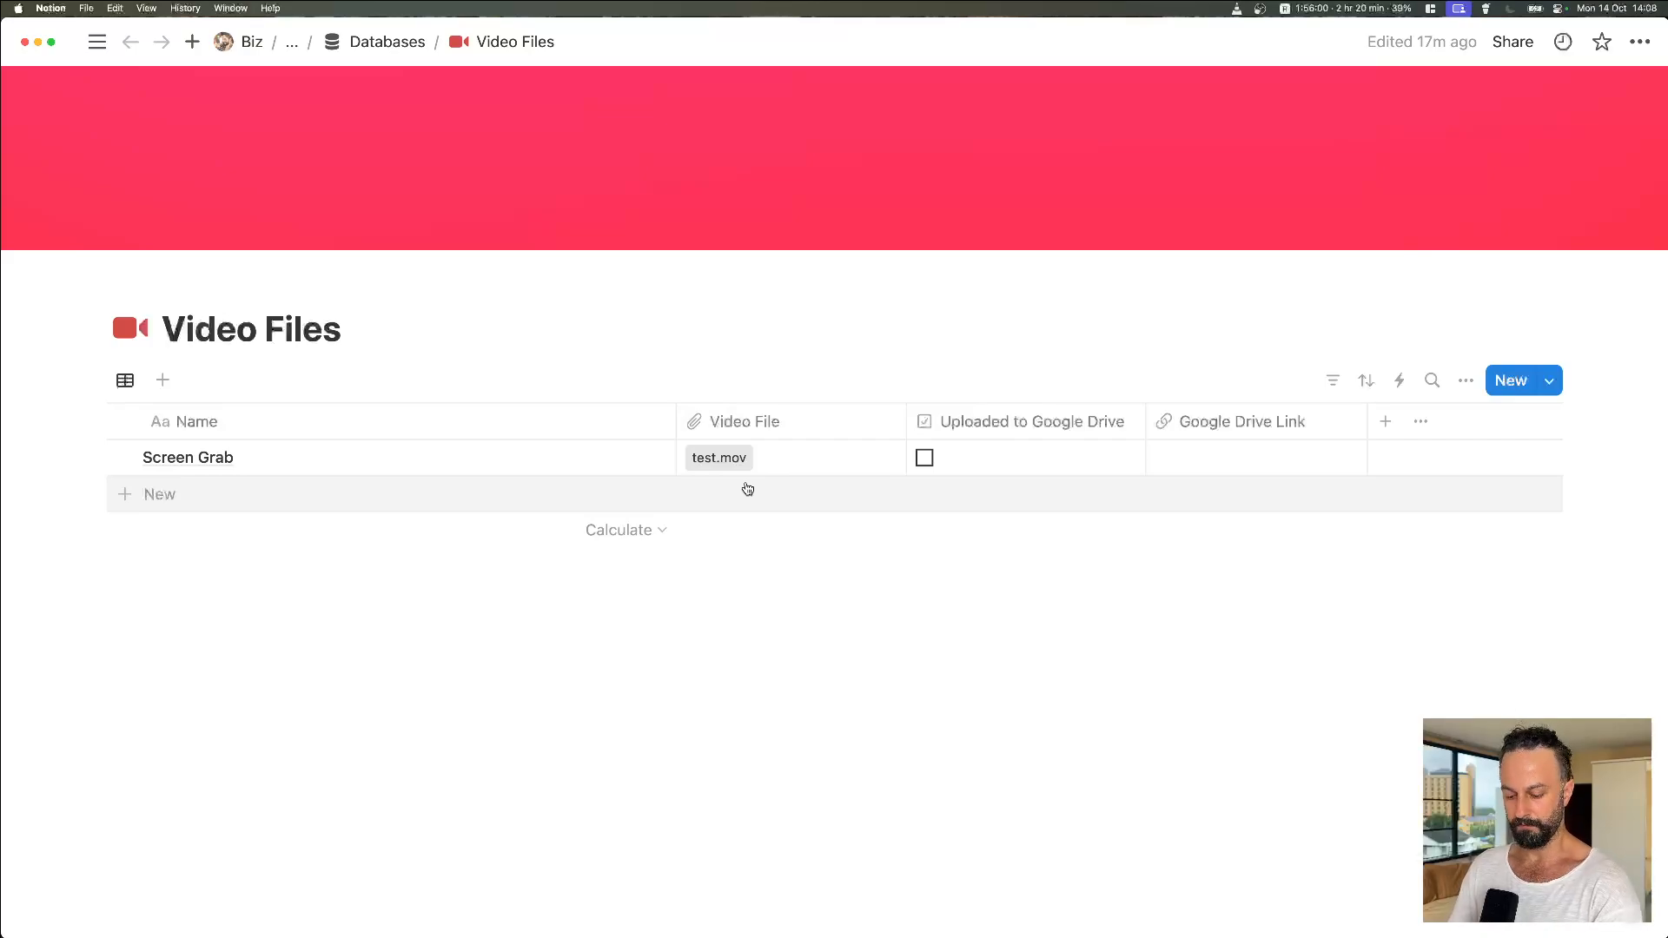
{"action": "key", "text": "super+Tab"}
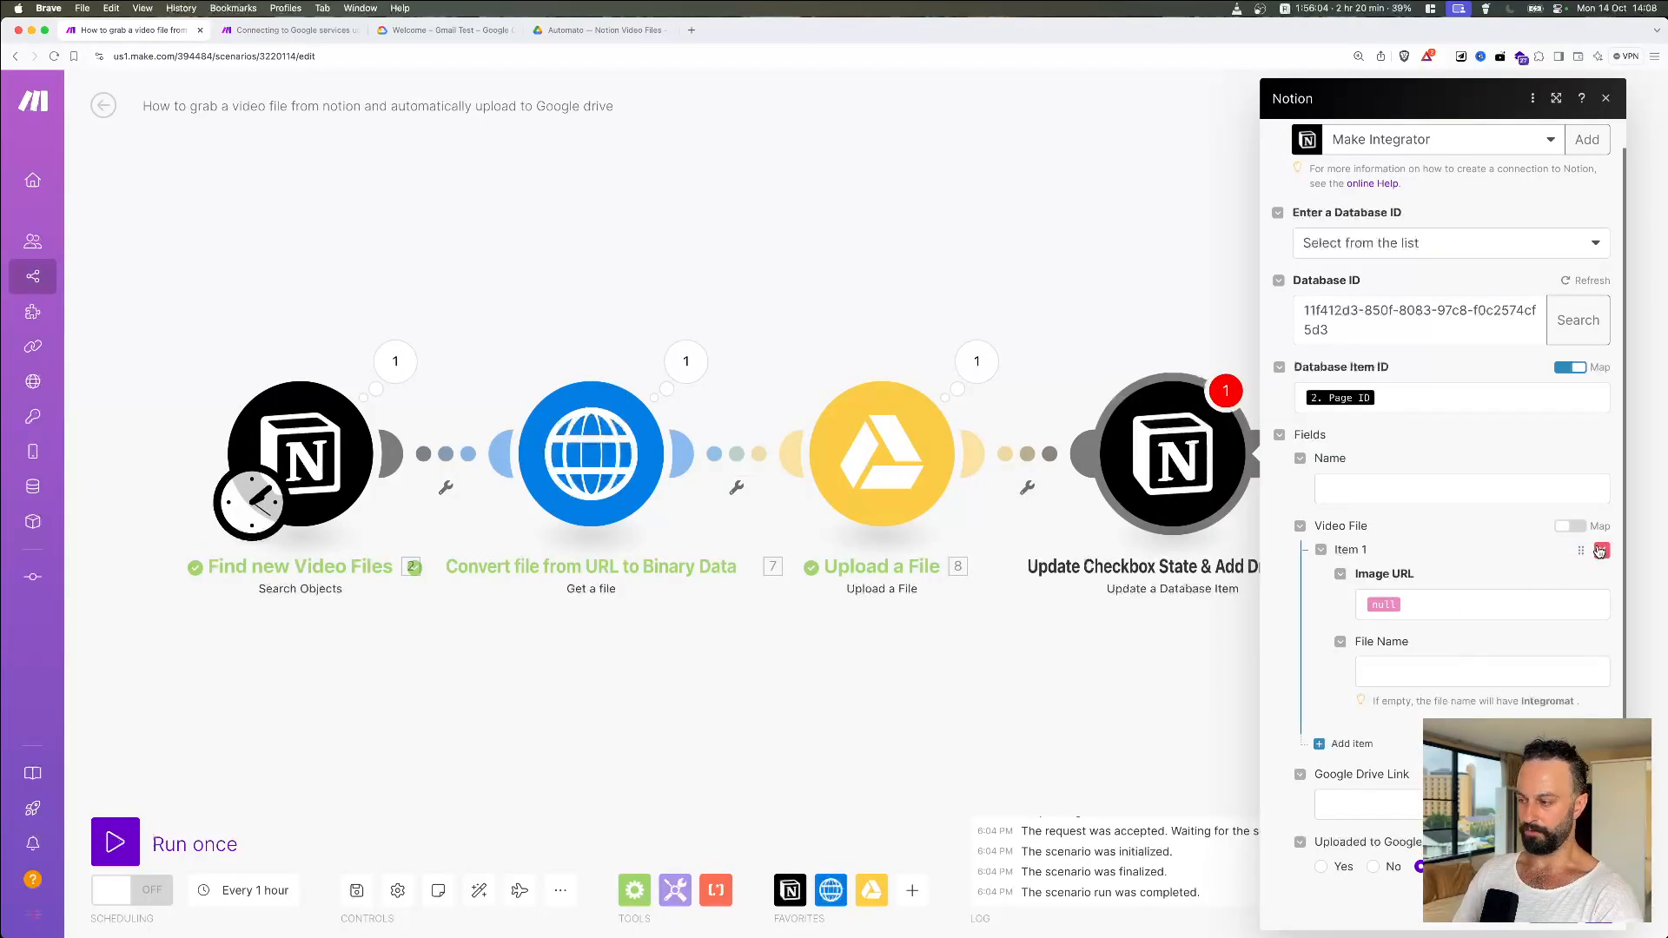
Step: Map Google Drive Link to Upload a File's Web View Link, set Uploaded to Google Drive to Yes, and confirm
{"action": "left_click", "coordinate": [1373, 814]}
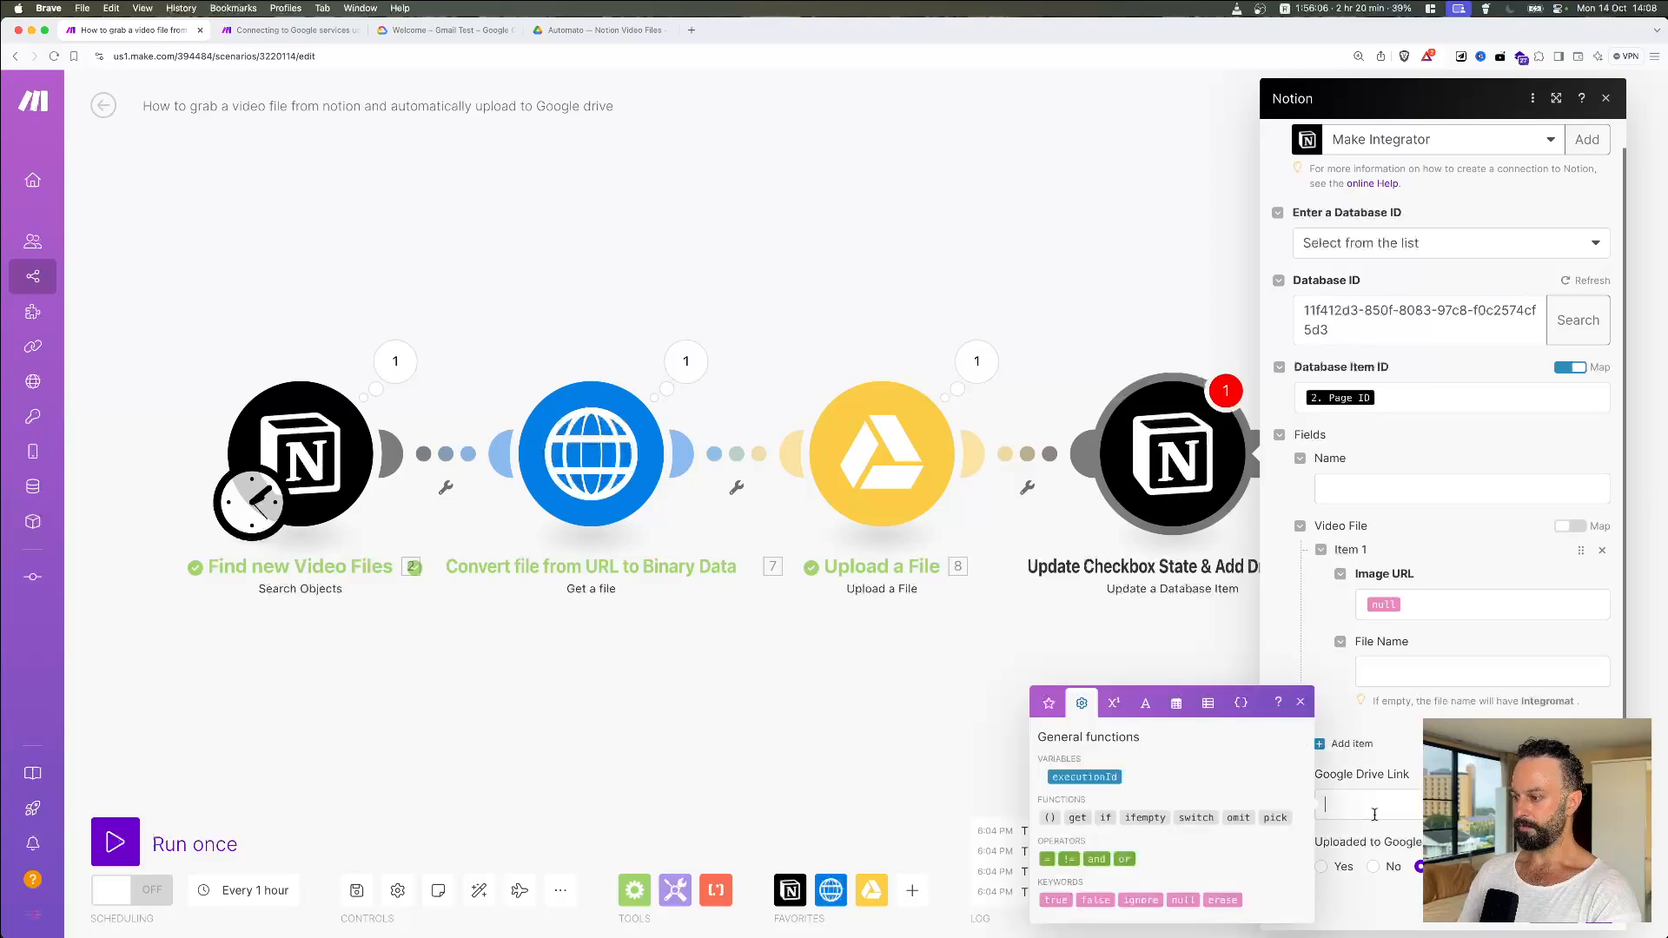
{"action": "left_click", "coordinate": [1045, 705]}
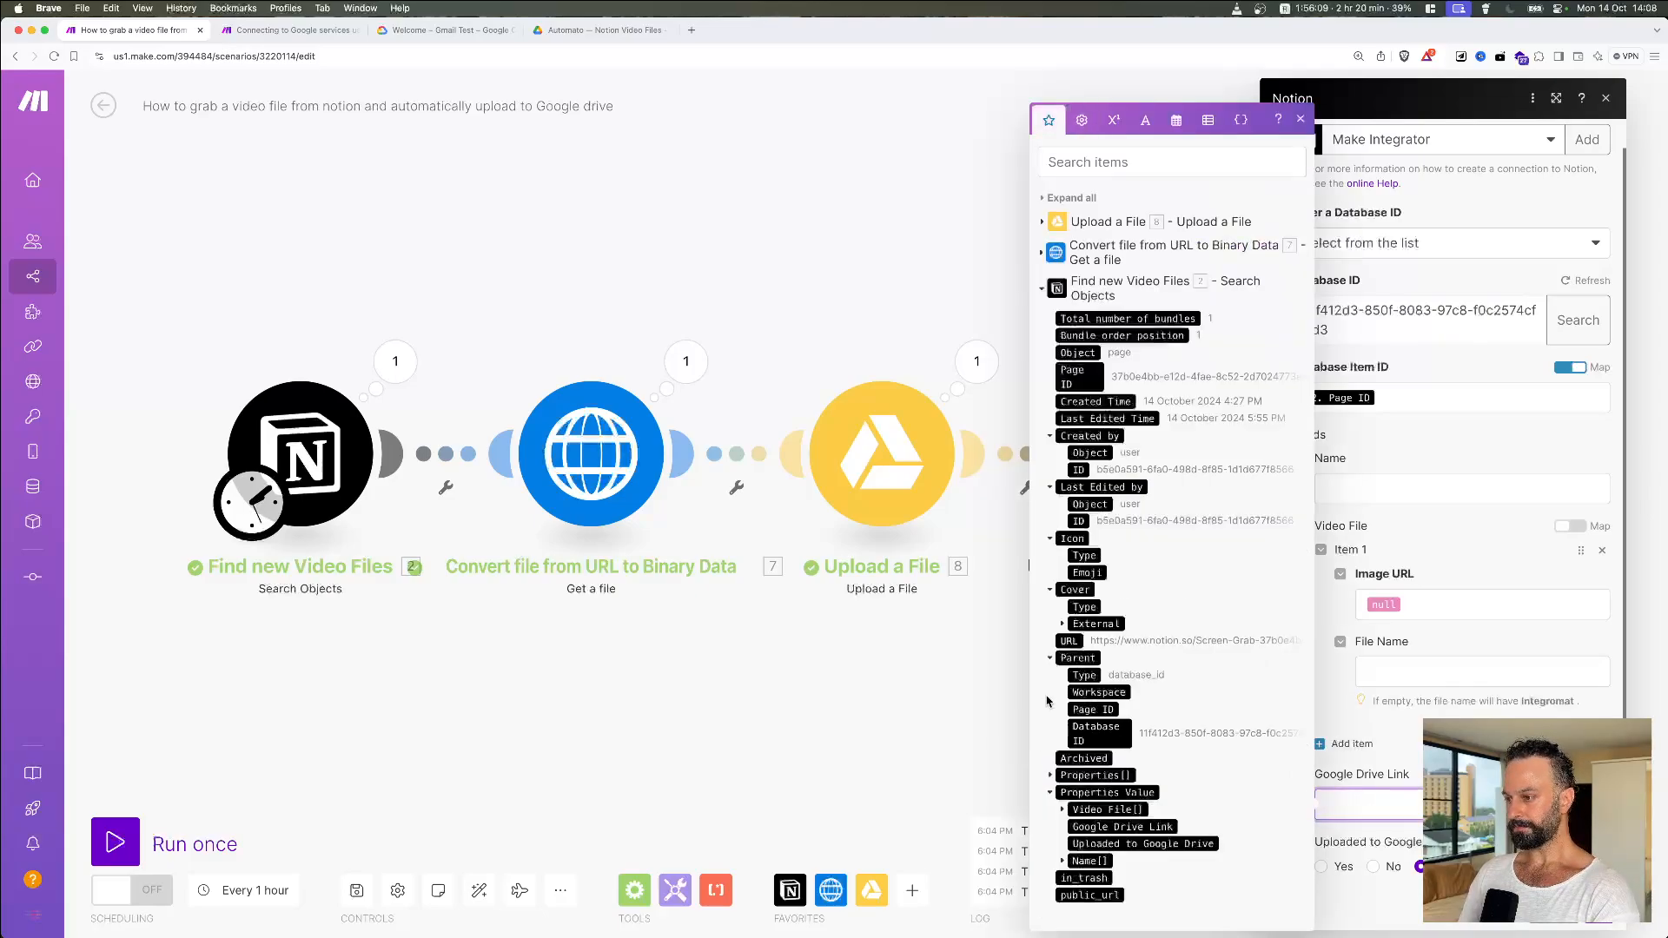
{"action": "left_click", "coordinate": [1044, 291]}
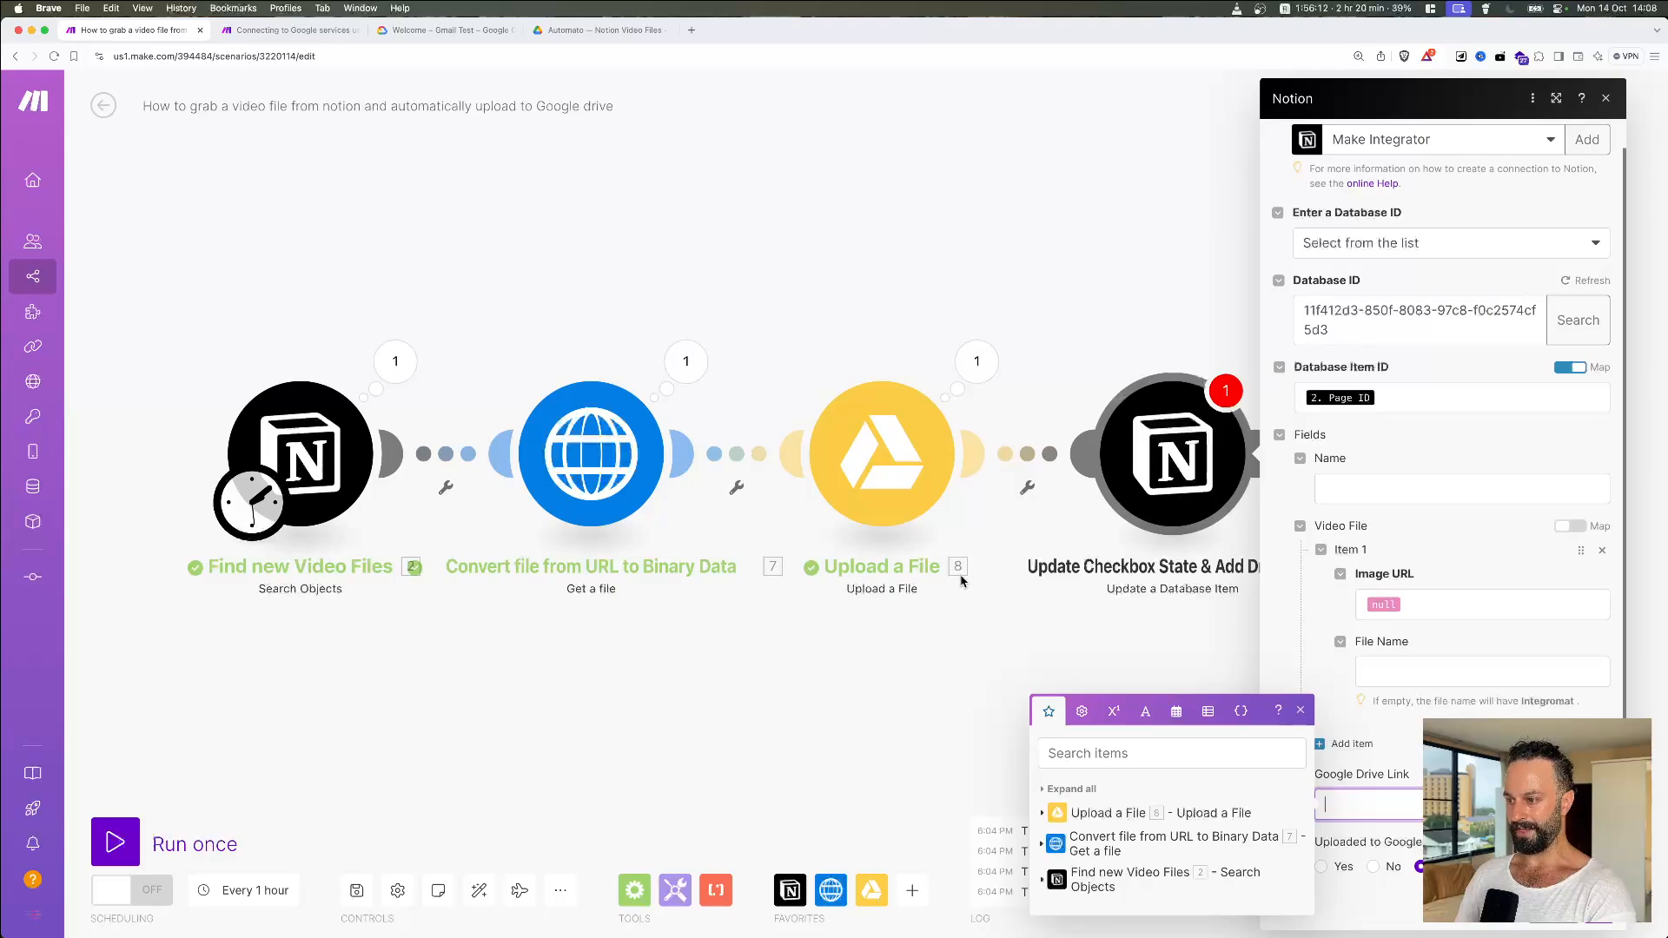
{"action": "left_click", "coordinate": [1043, 813]}
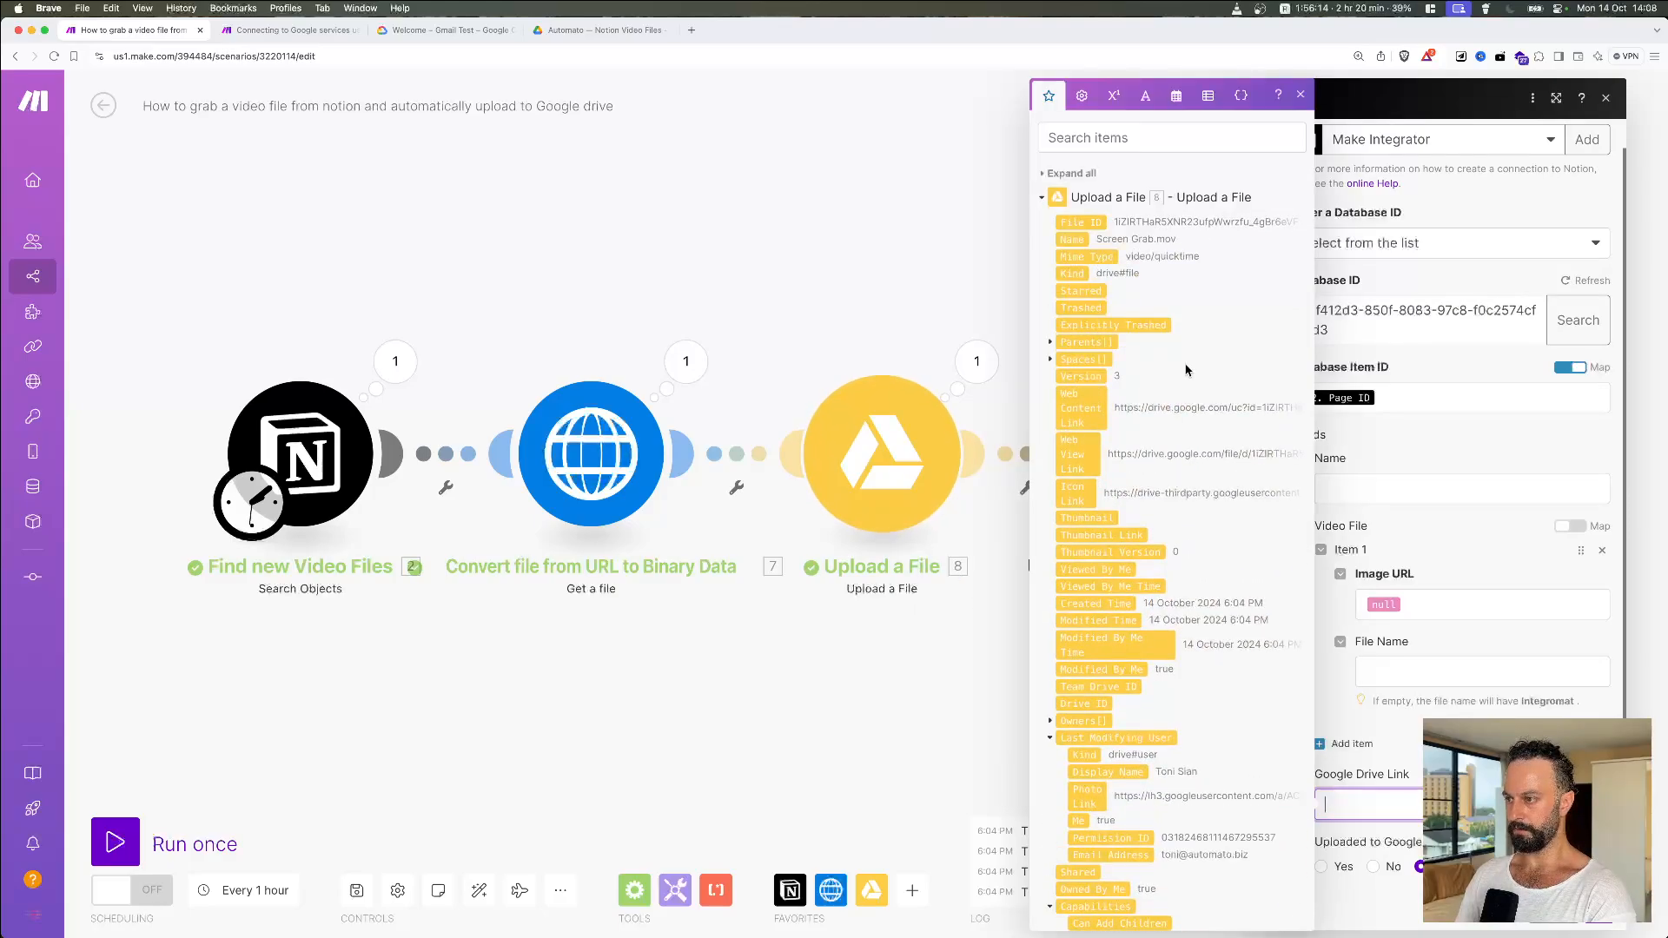
{"action": "scroll", "coordinate": [1180, 402], "scroll_direction": "down", "scroll_amount": 5}
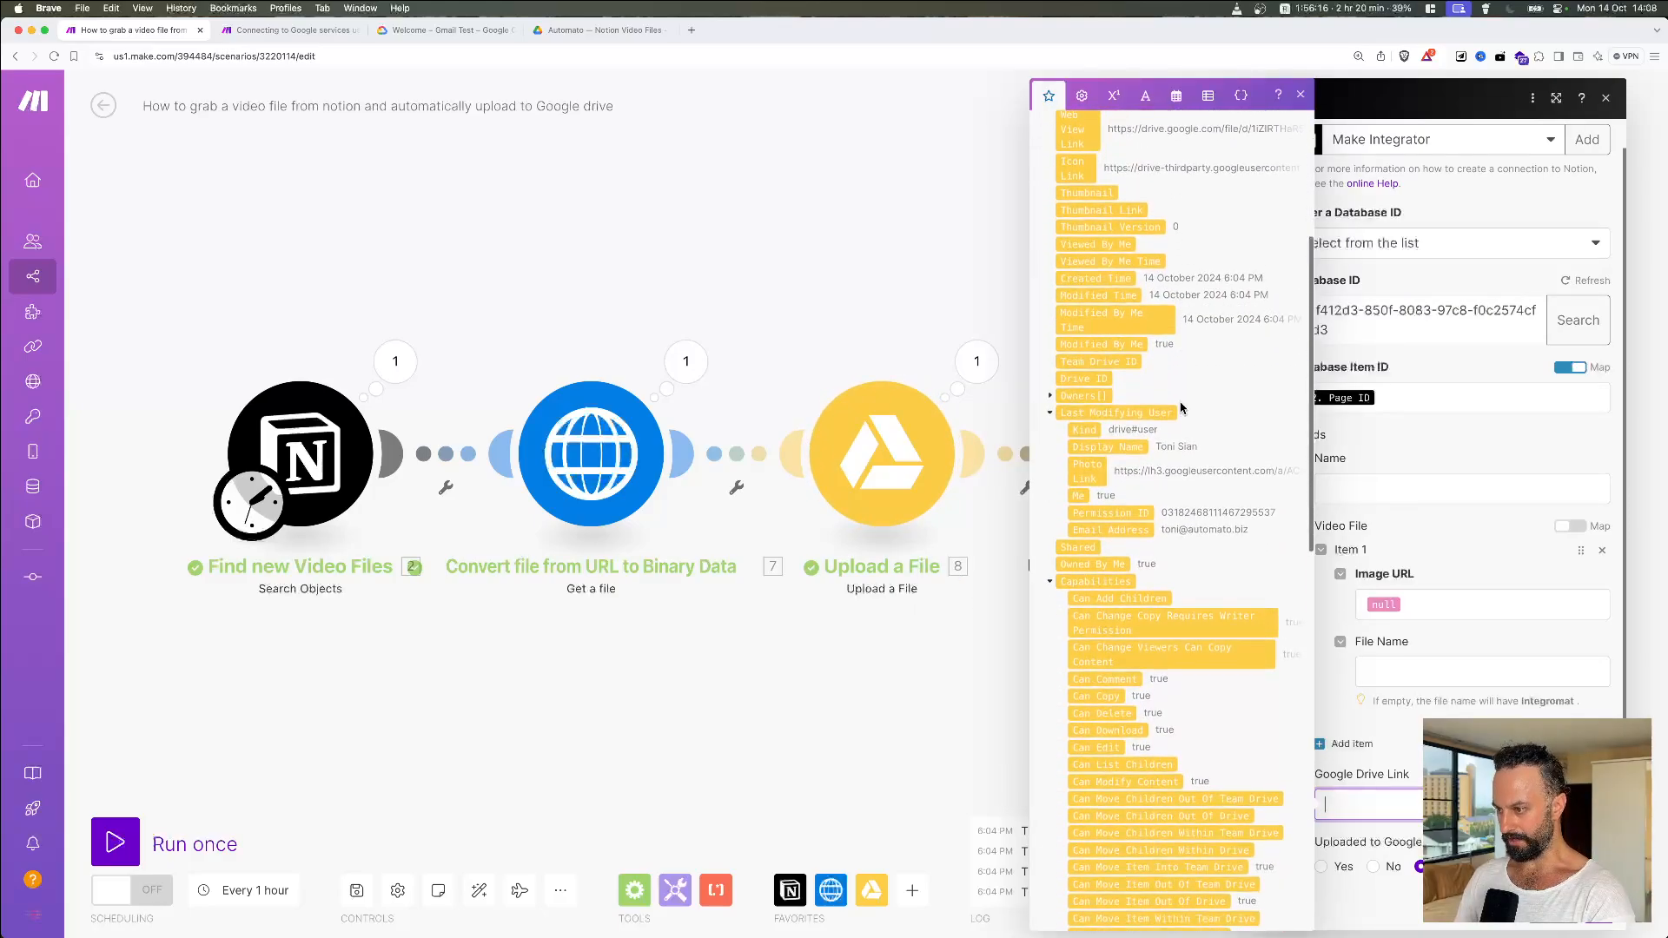
{"action": "scroll", "coordinate": [1179, 406], "scroll_direction": "down", "scroll_amount": 10}
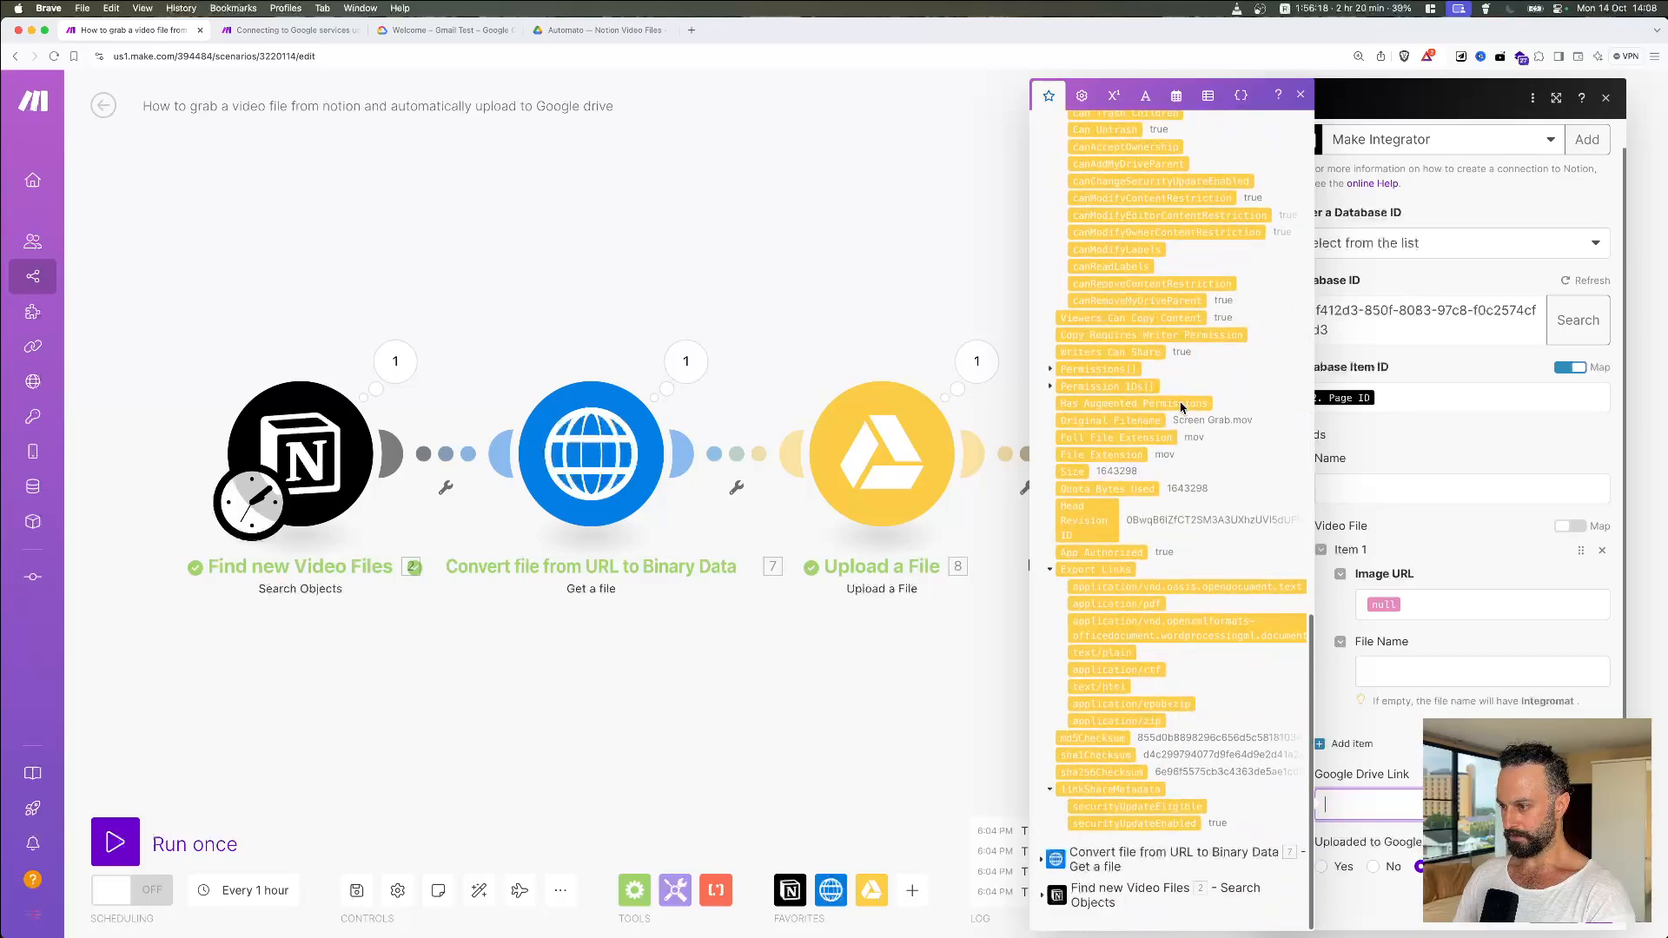
{"action": "scroll", "coordinate": [1179, 406], "scroll_direction": "up", "scroll_amount": 15}
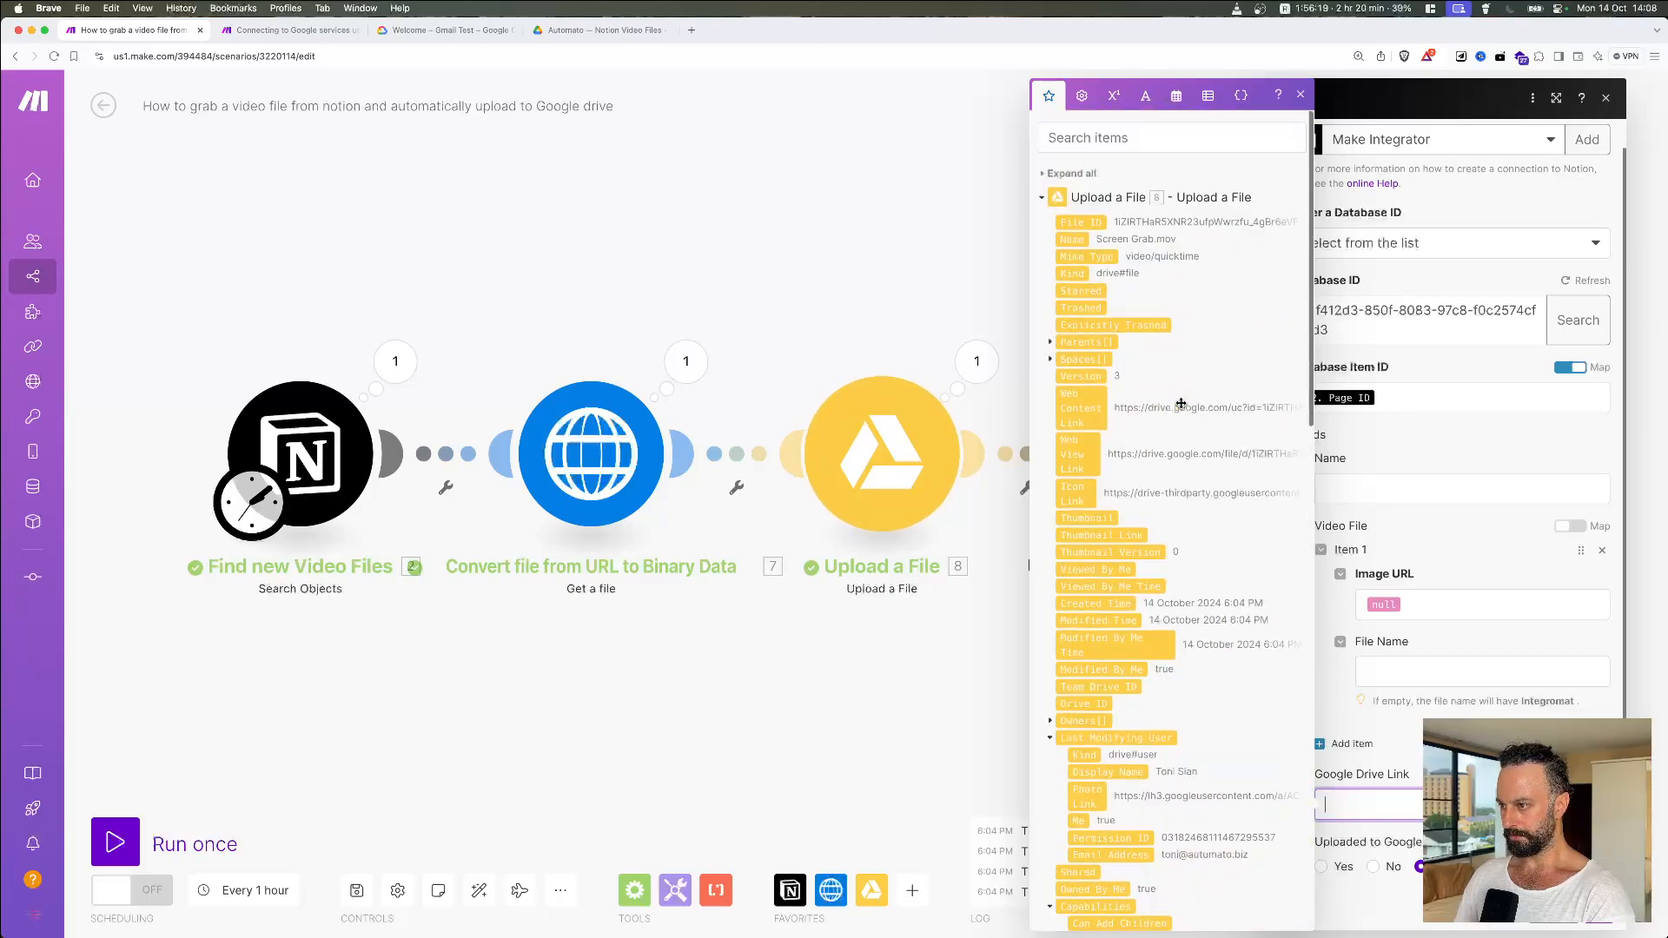
{"action": "left_click", "coordinate": [1081, 460]}
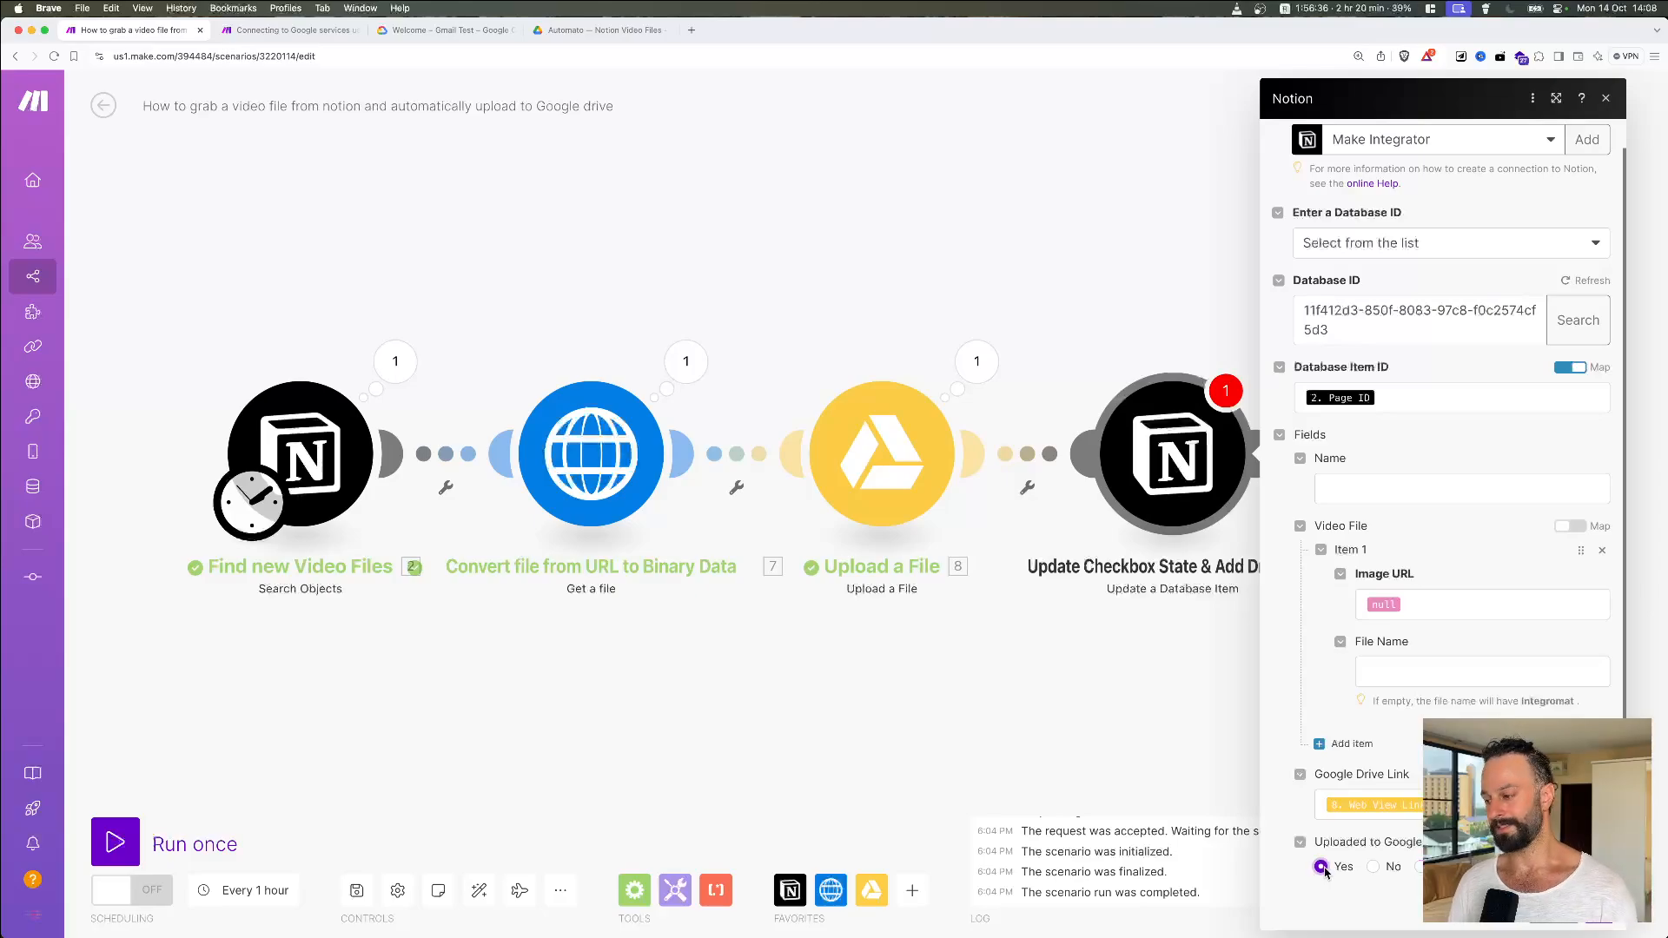
{"action": "left_click", "coordinate": [1606, 926]}
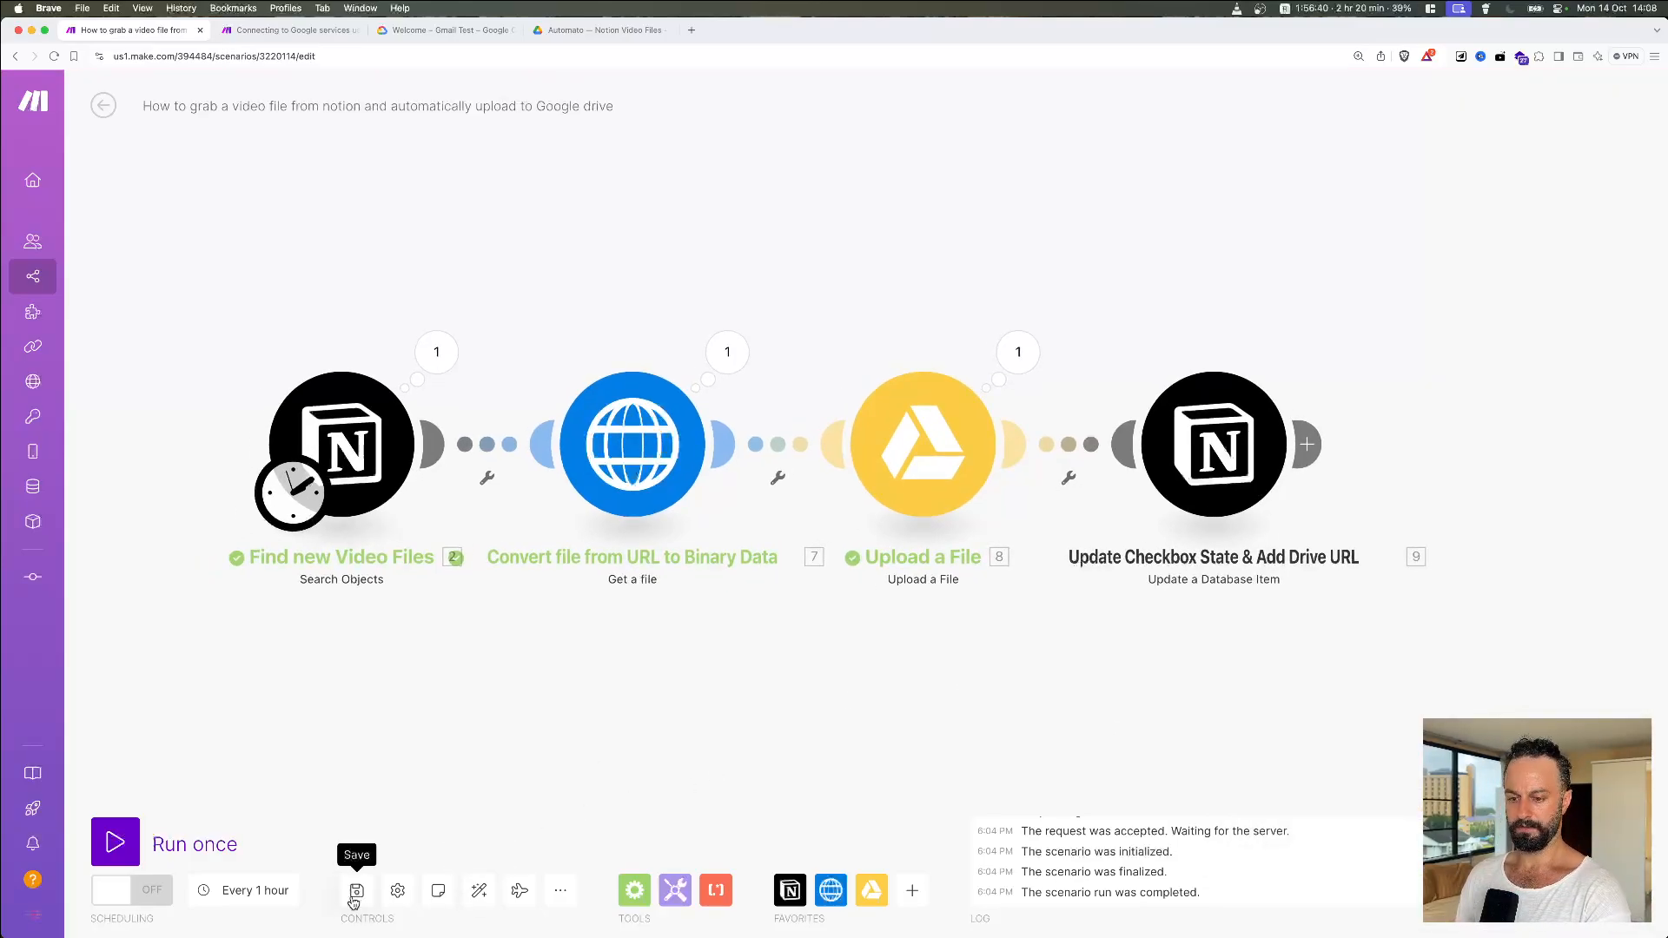
Step: Move the older Screen Grab file in the Drive video folder to the bin, then return to Make
{"action": "key", "text": "super+Tab"}
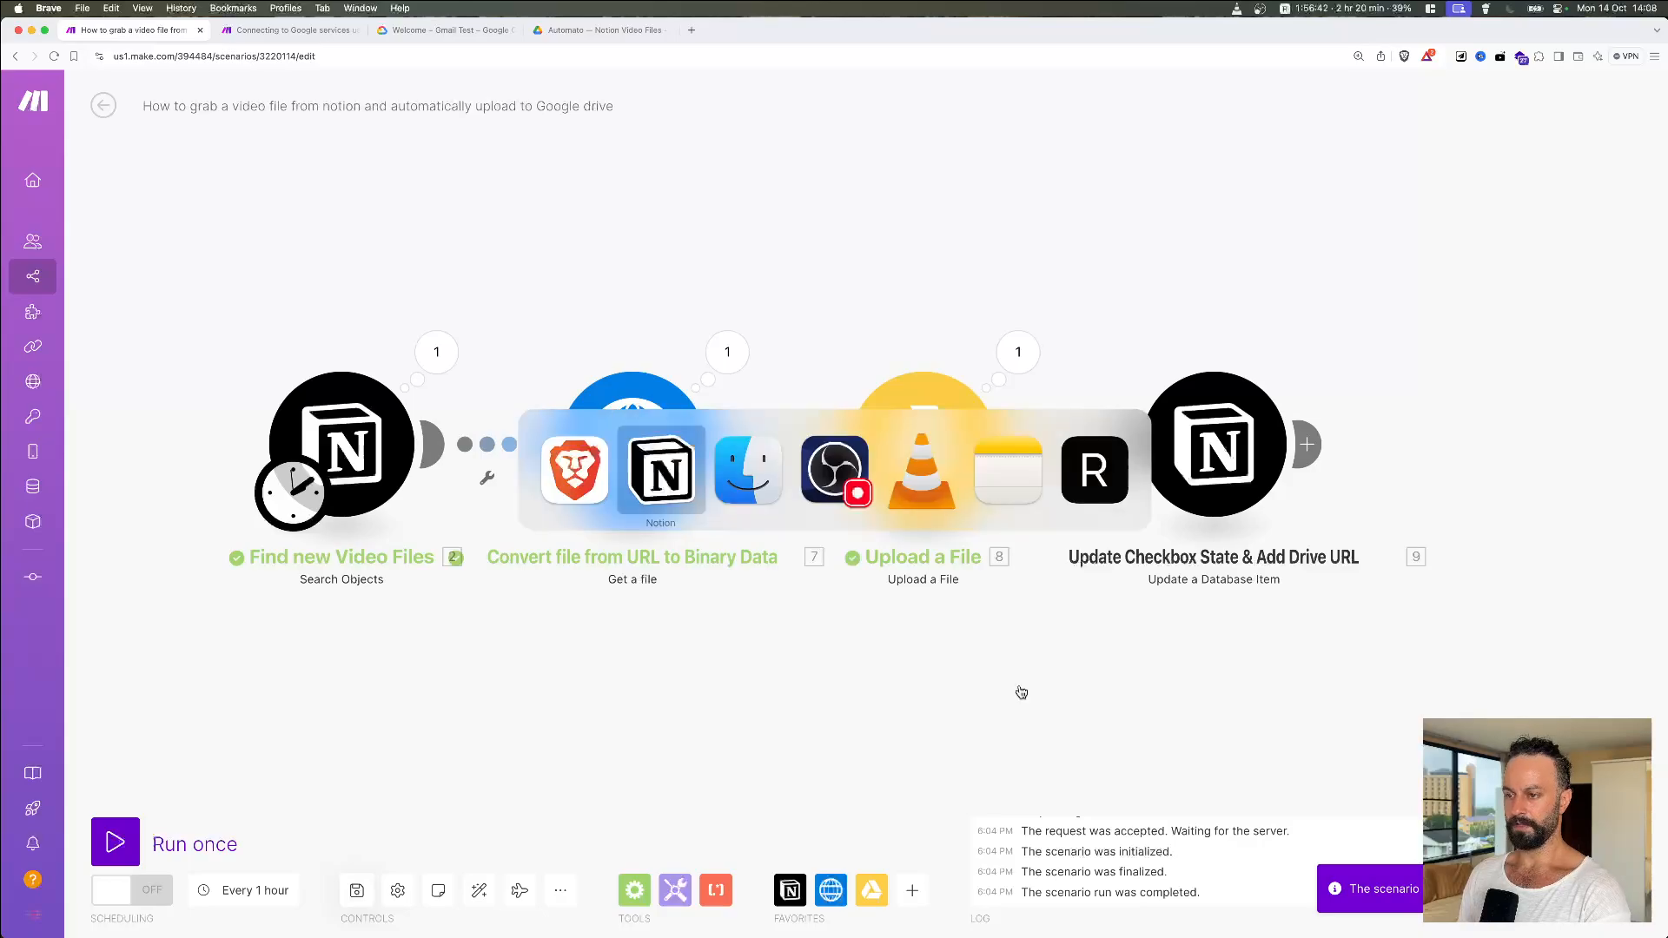
{"action": "key", "text": "super+Tab"}
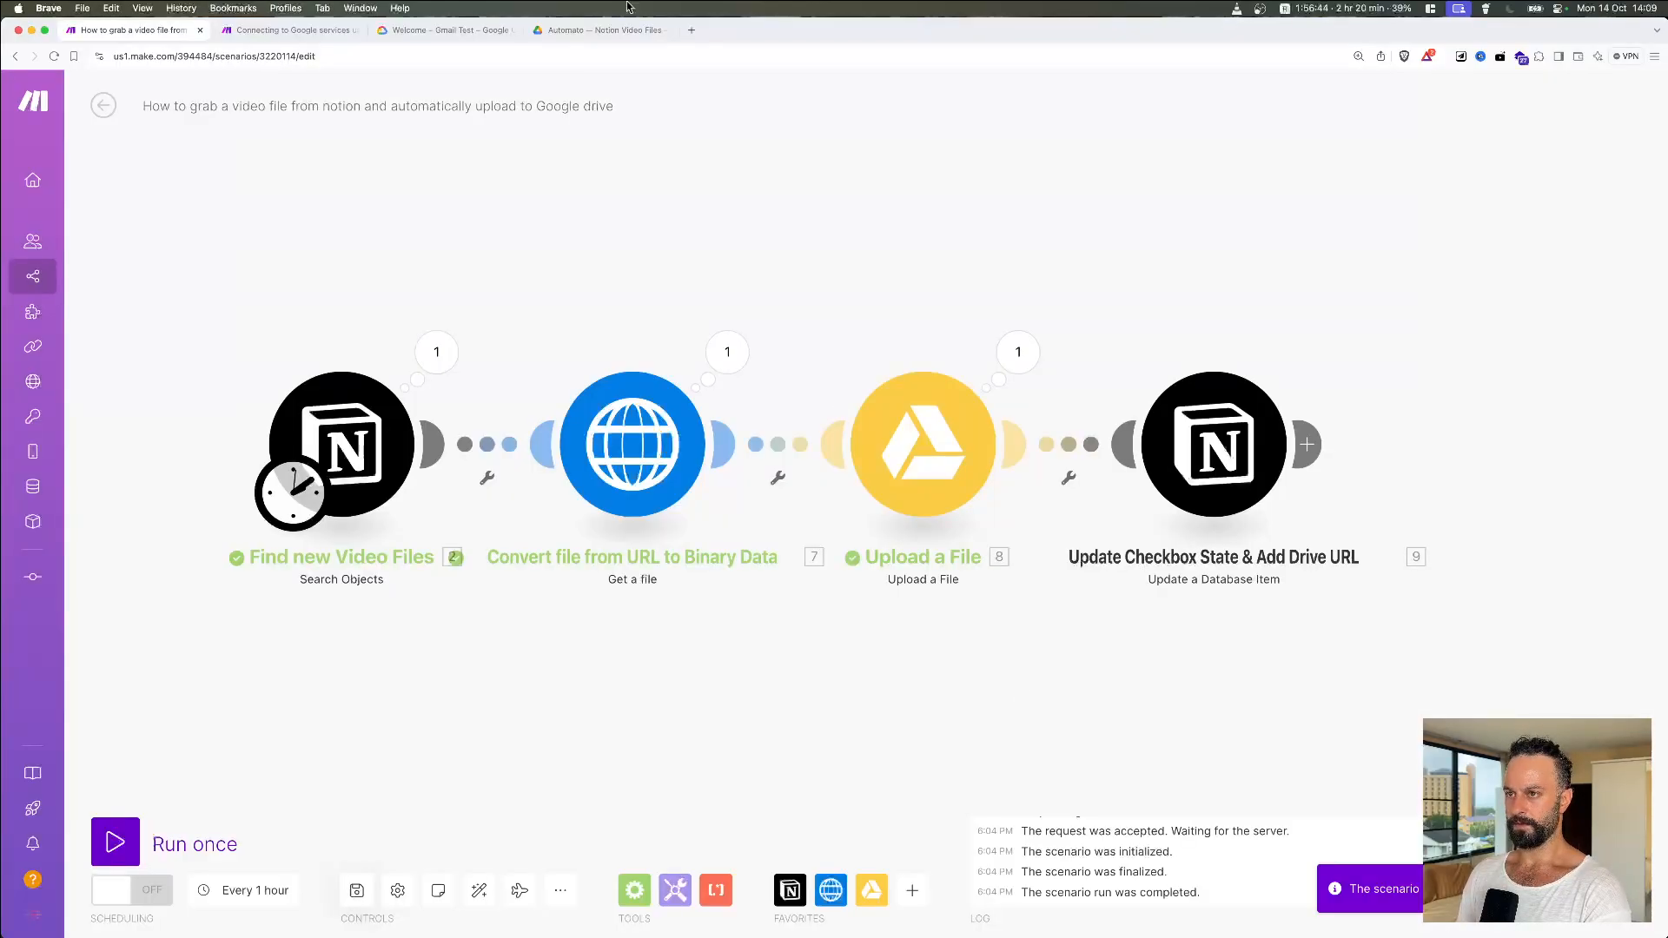
{"action": "left_click", "coordinate": [599, 31]}
{"action": "left_click", "coordinate": [655, 414]}
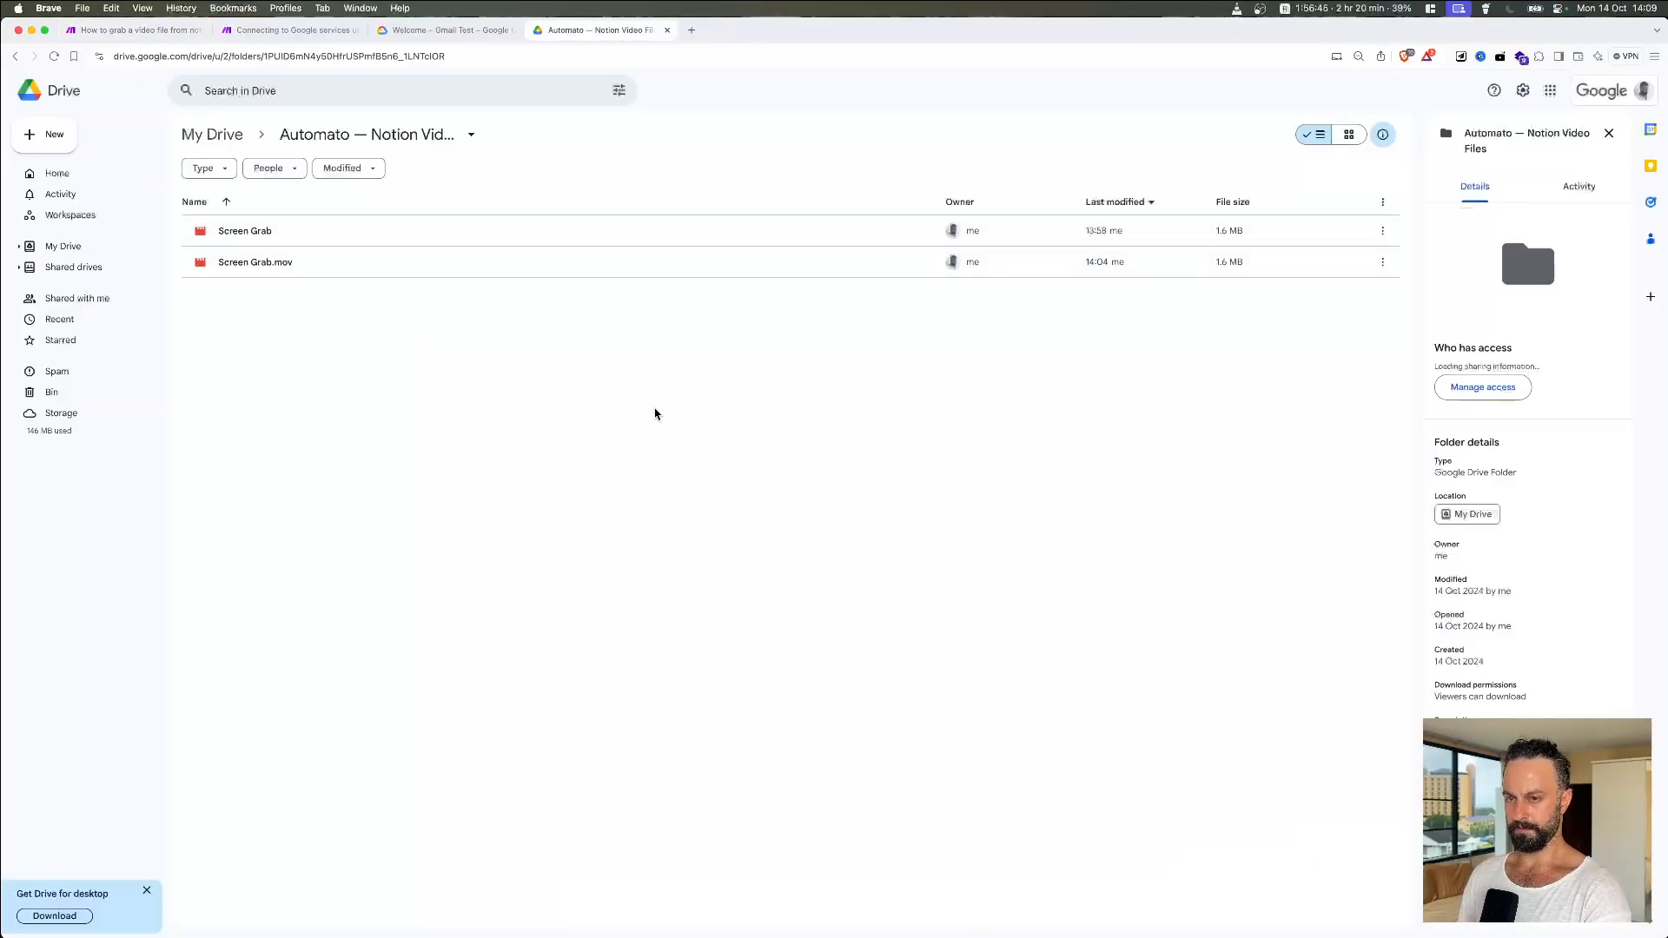
{"action": "right_click", "coordinate": [386, 236]}
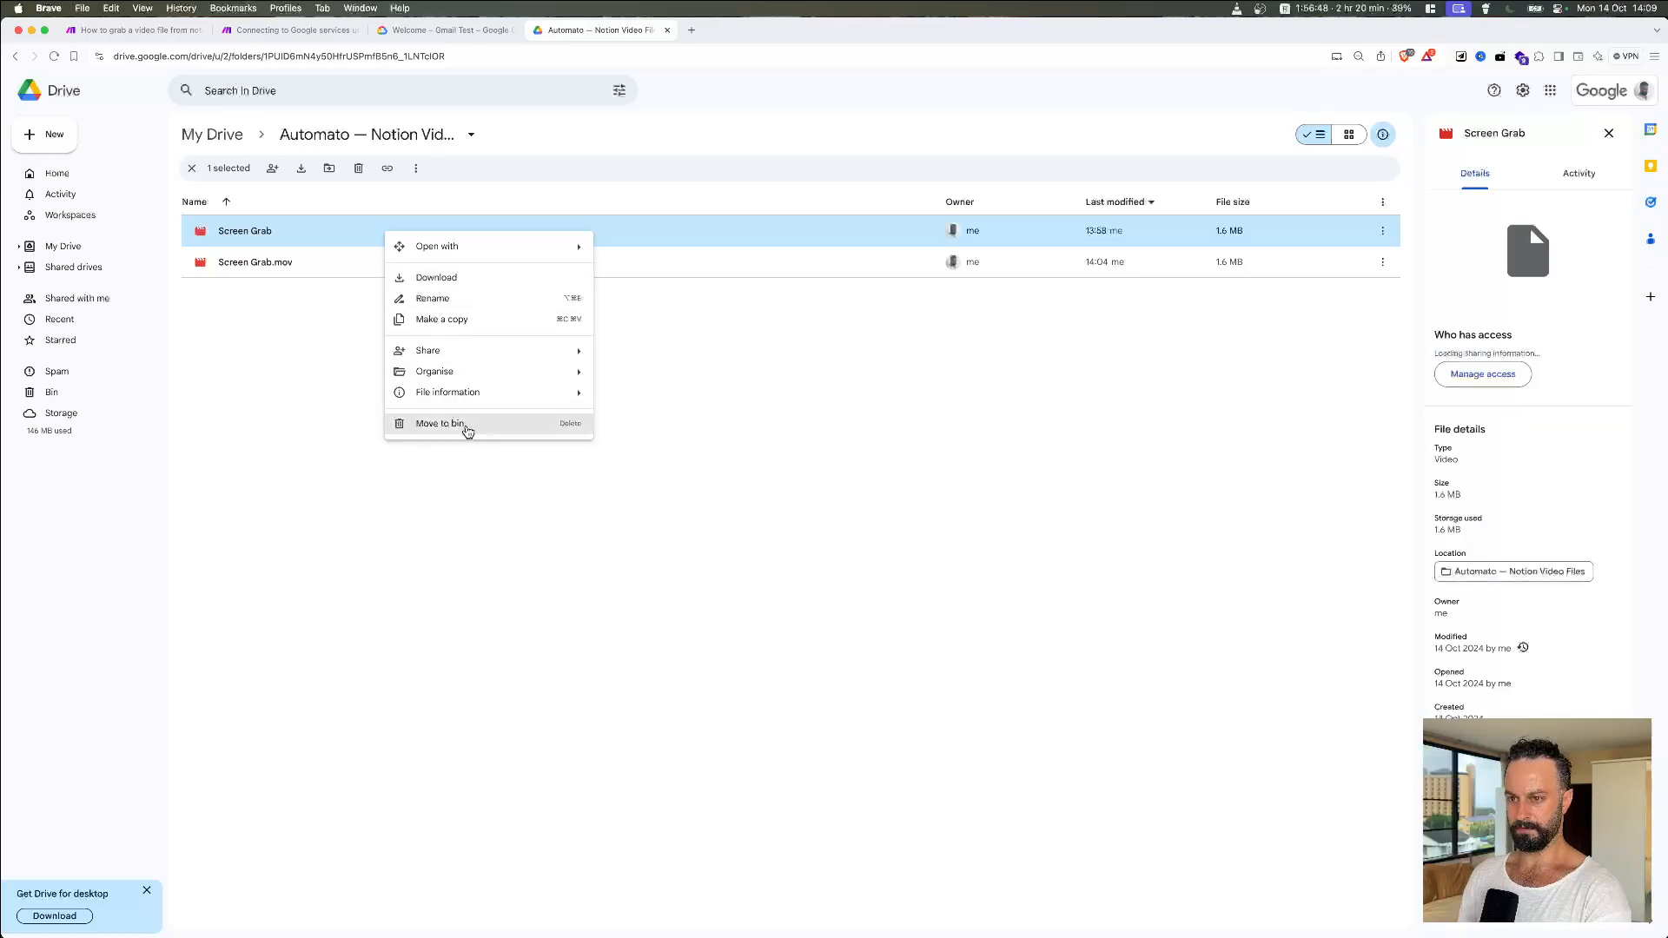
{"action": "left_click", "coordinate": [566, 422]}
{"action": "left_click", "coordinate": [884, 545]}
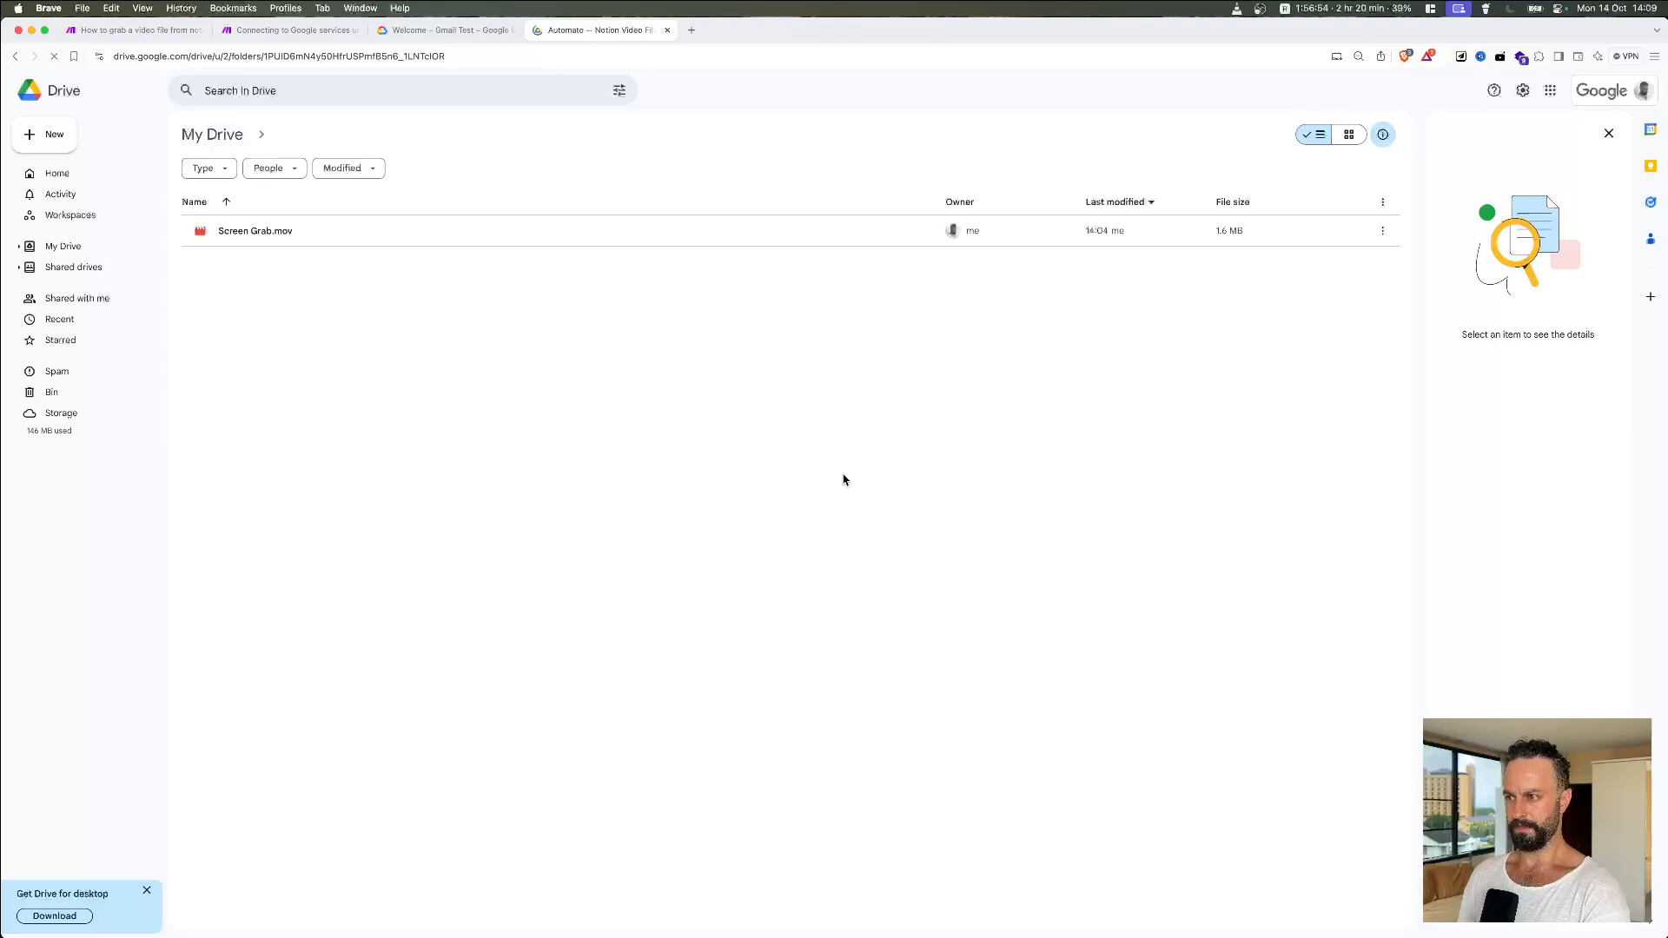
{"action": "key", "text": "super+Tab"}
{"action": "key", "text": "super+Tab"}
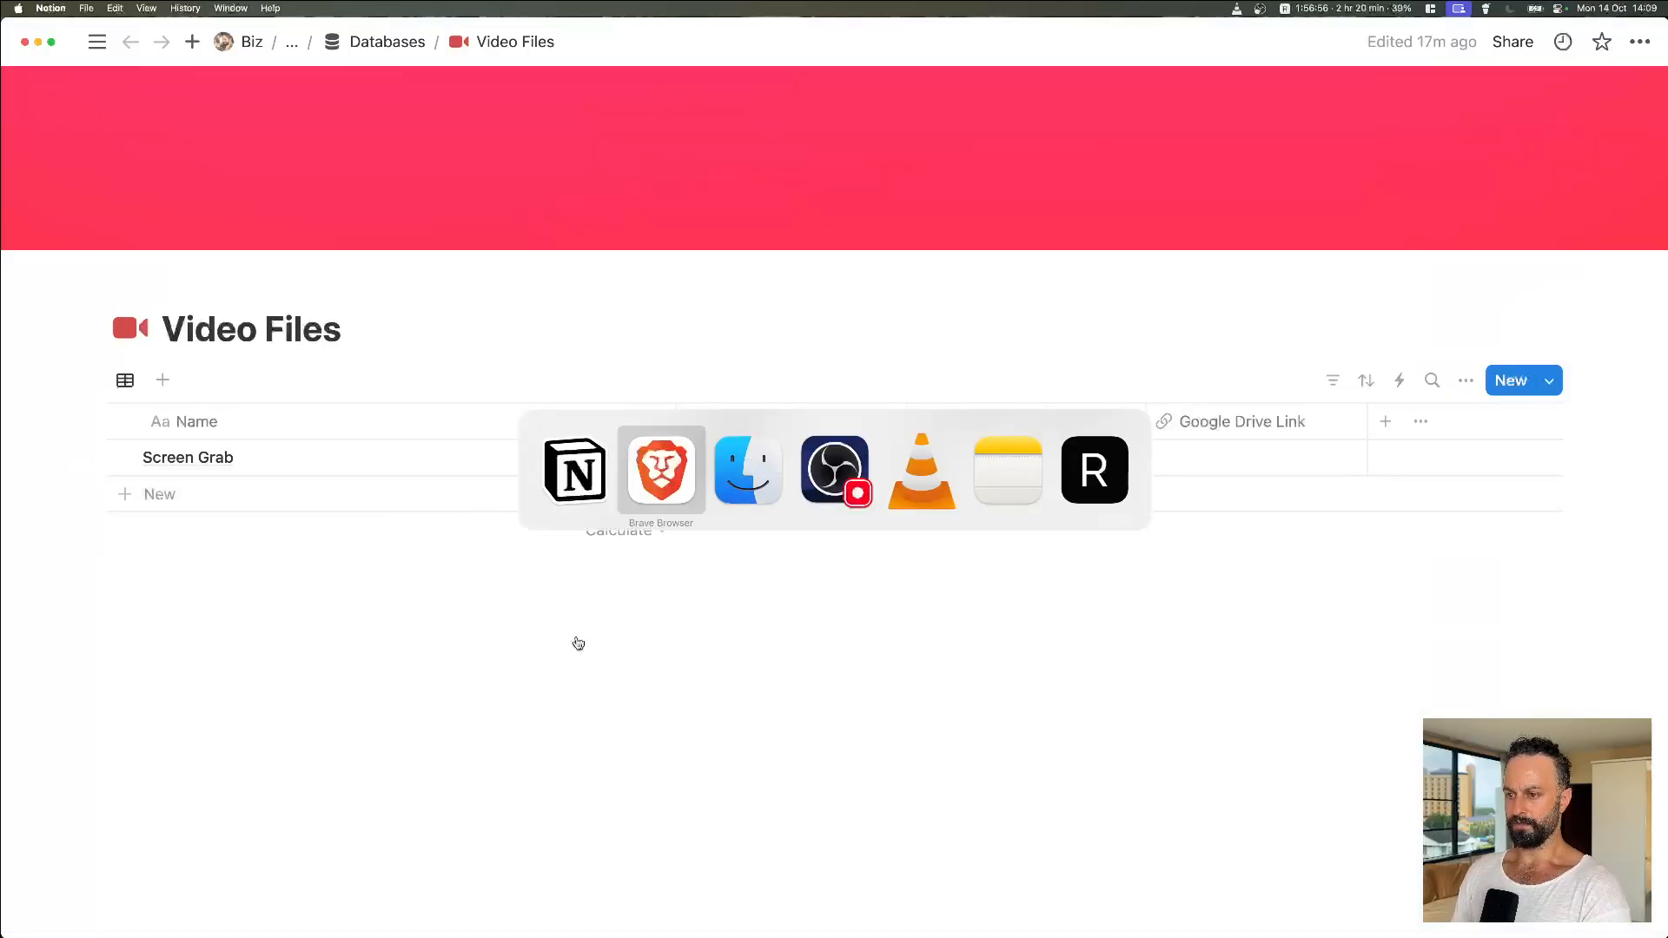
{"action": "key", "text": "ctrl+shift+Tab"}
{"action": "key", "text": "ctrl+shift+Tab"}
{"action": "key", "text": "ctrl+shift+Tab"}
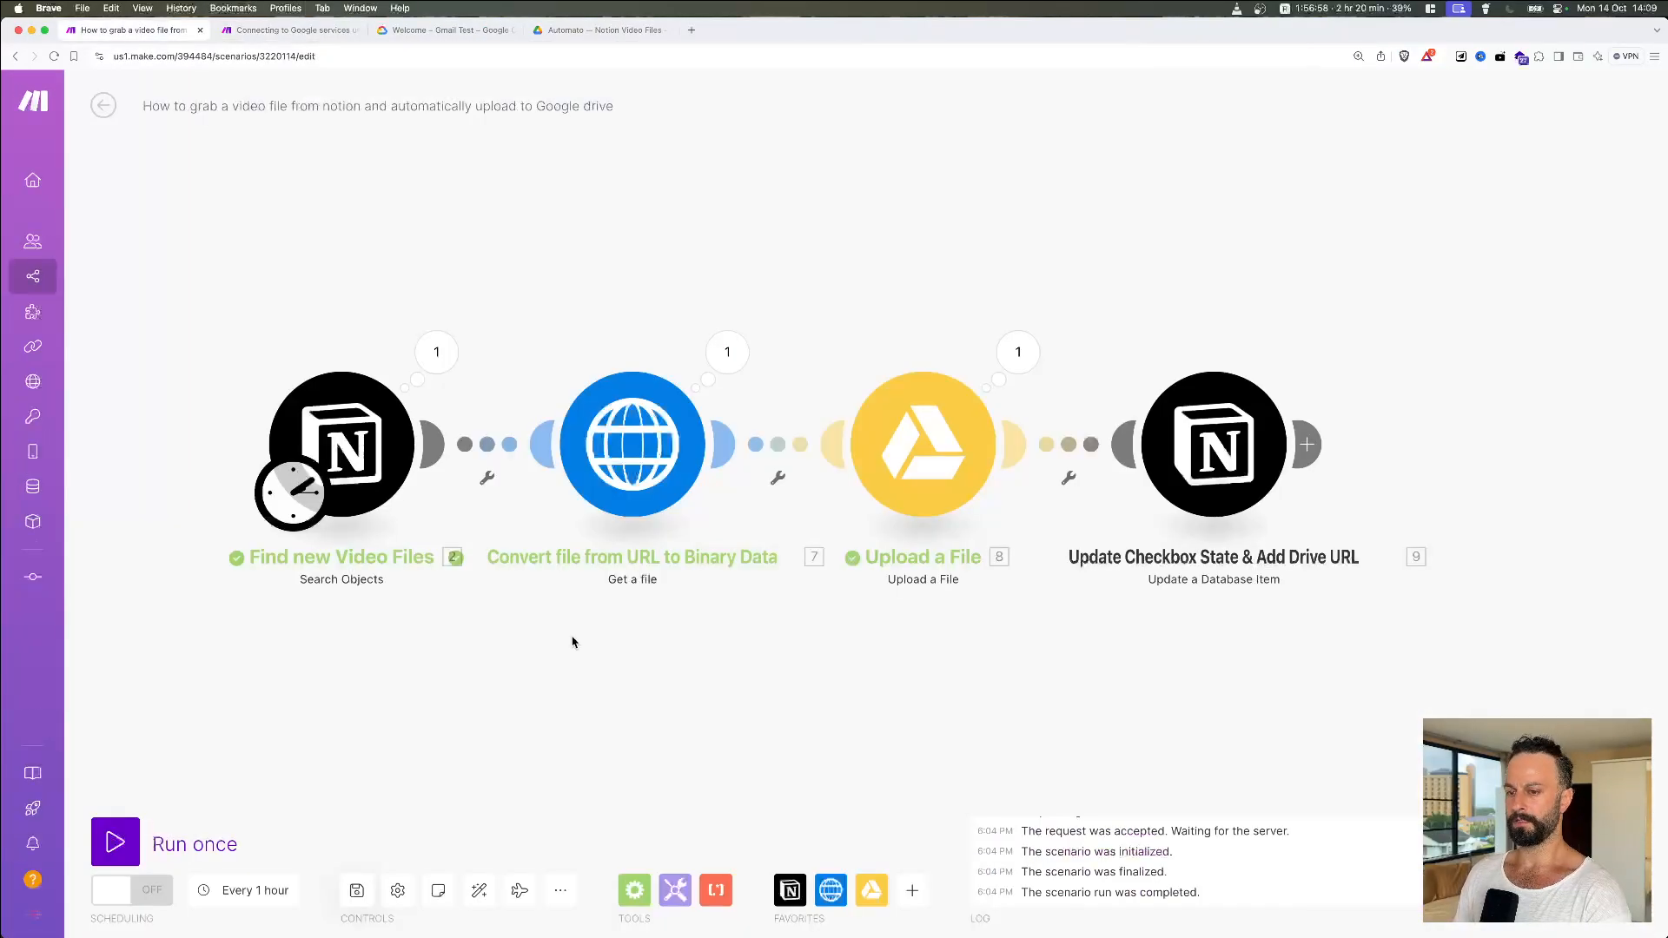
Step: Test-run the scenario once and open the settings of the Notion update step
{"action": "left_click", "coordinate": [135, 867]}
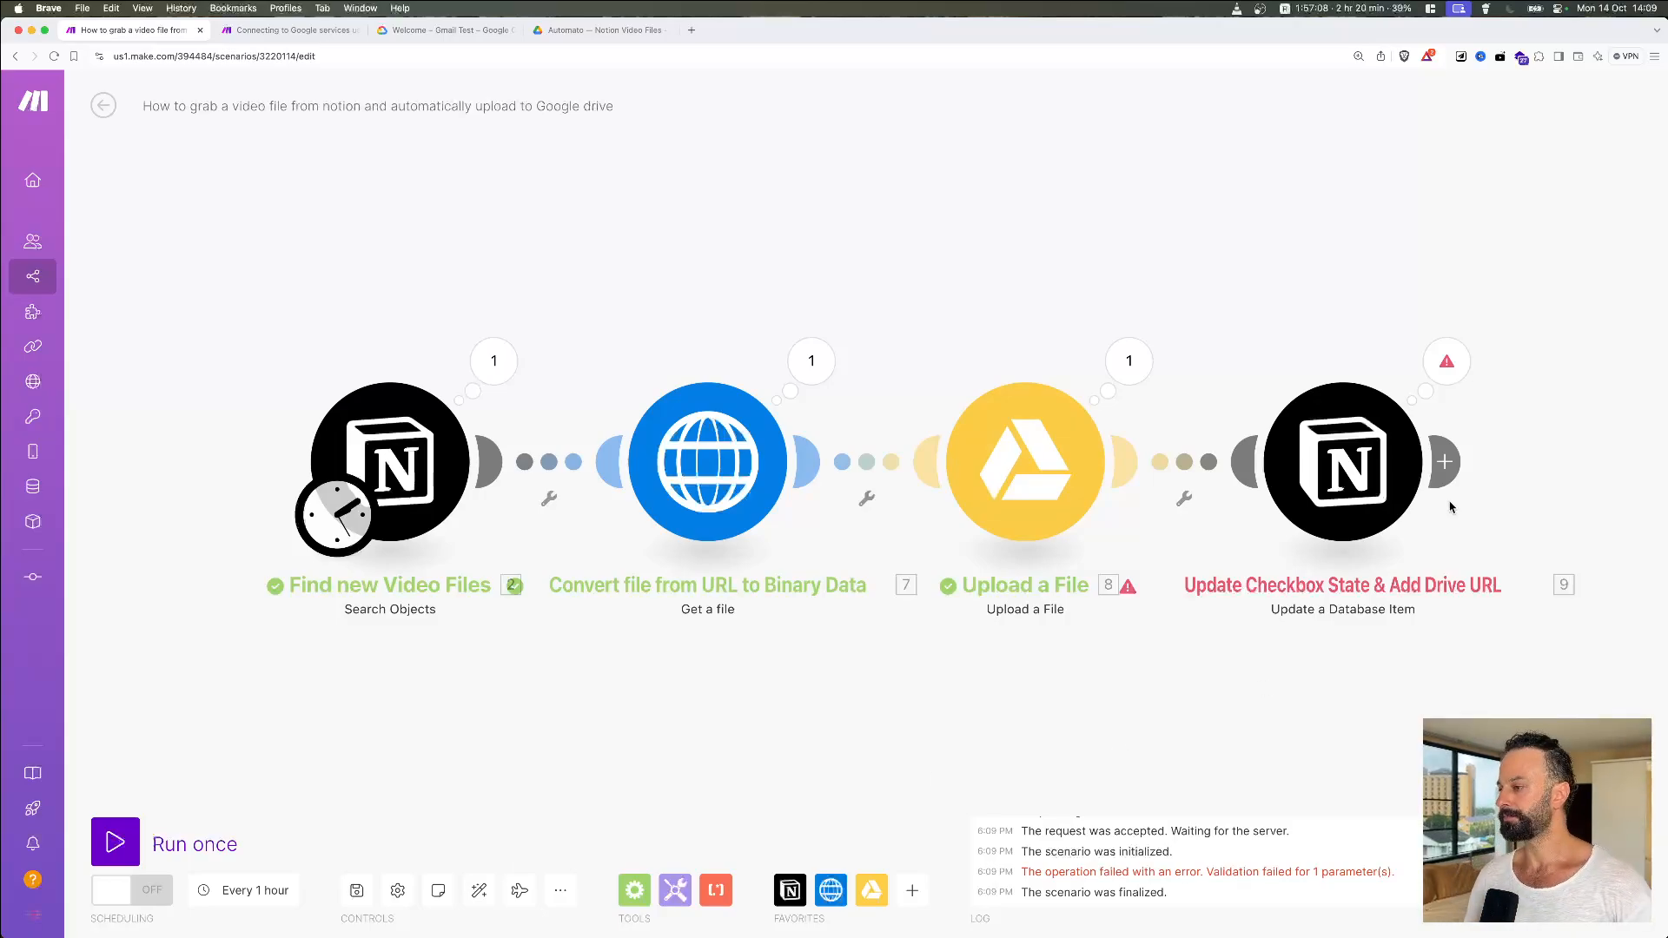
{"action": "left_click", "coordinate": [1443, 461]}
{"action": "left_click", "coordinate": [1329, 312]}
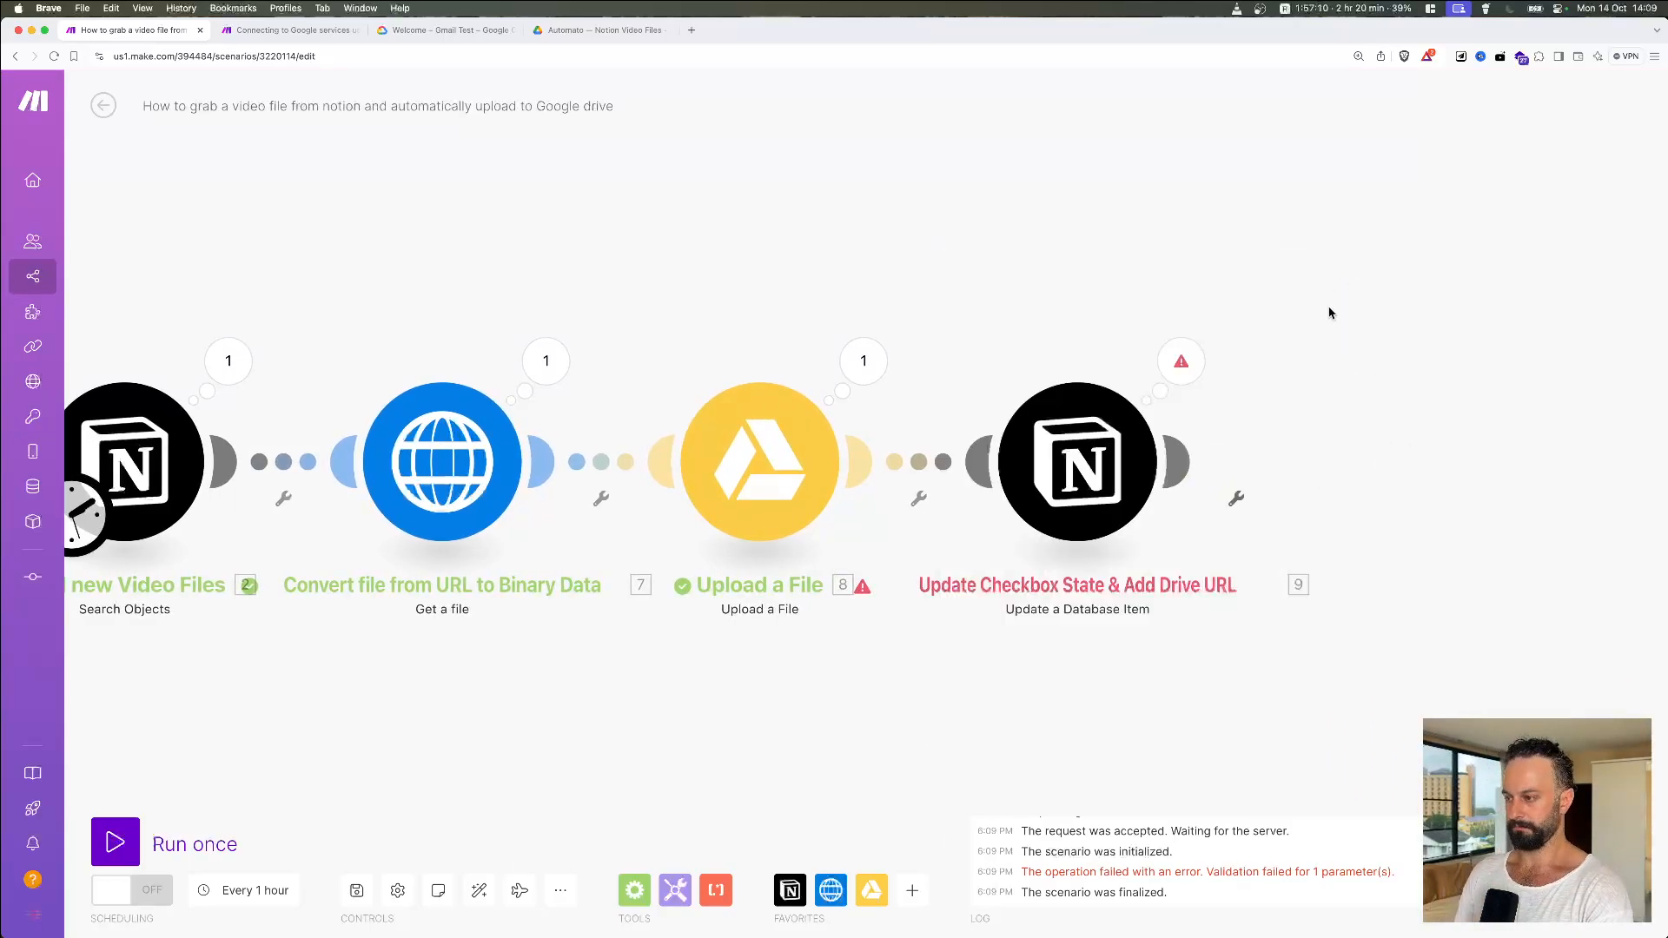
{"action": "left_click", "coordinate": [1156, 487]}
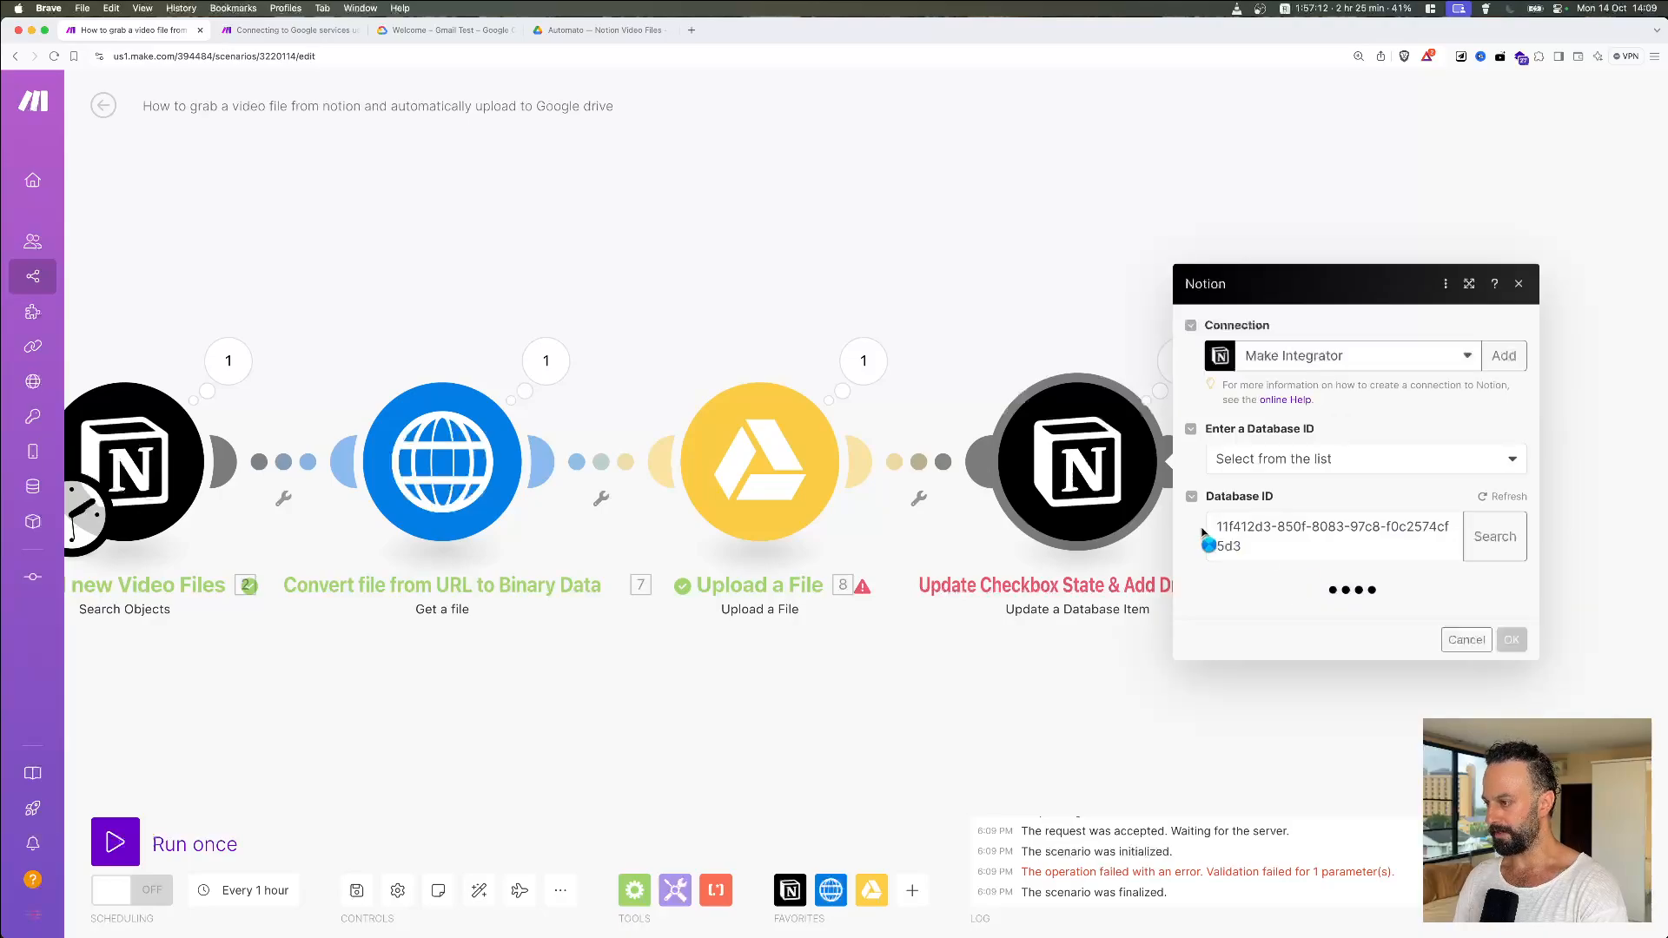
{"action": "key", "text": "super+Tab"}
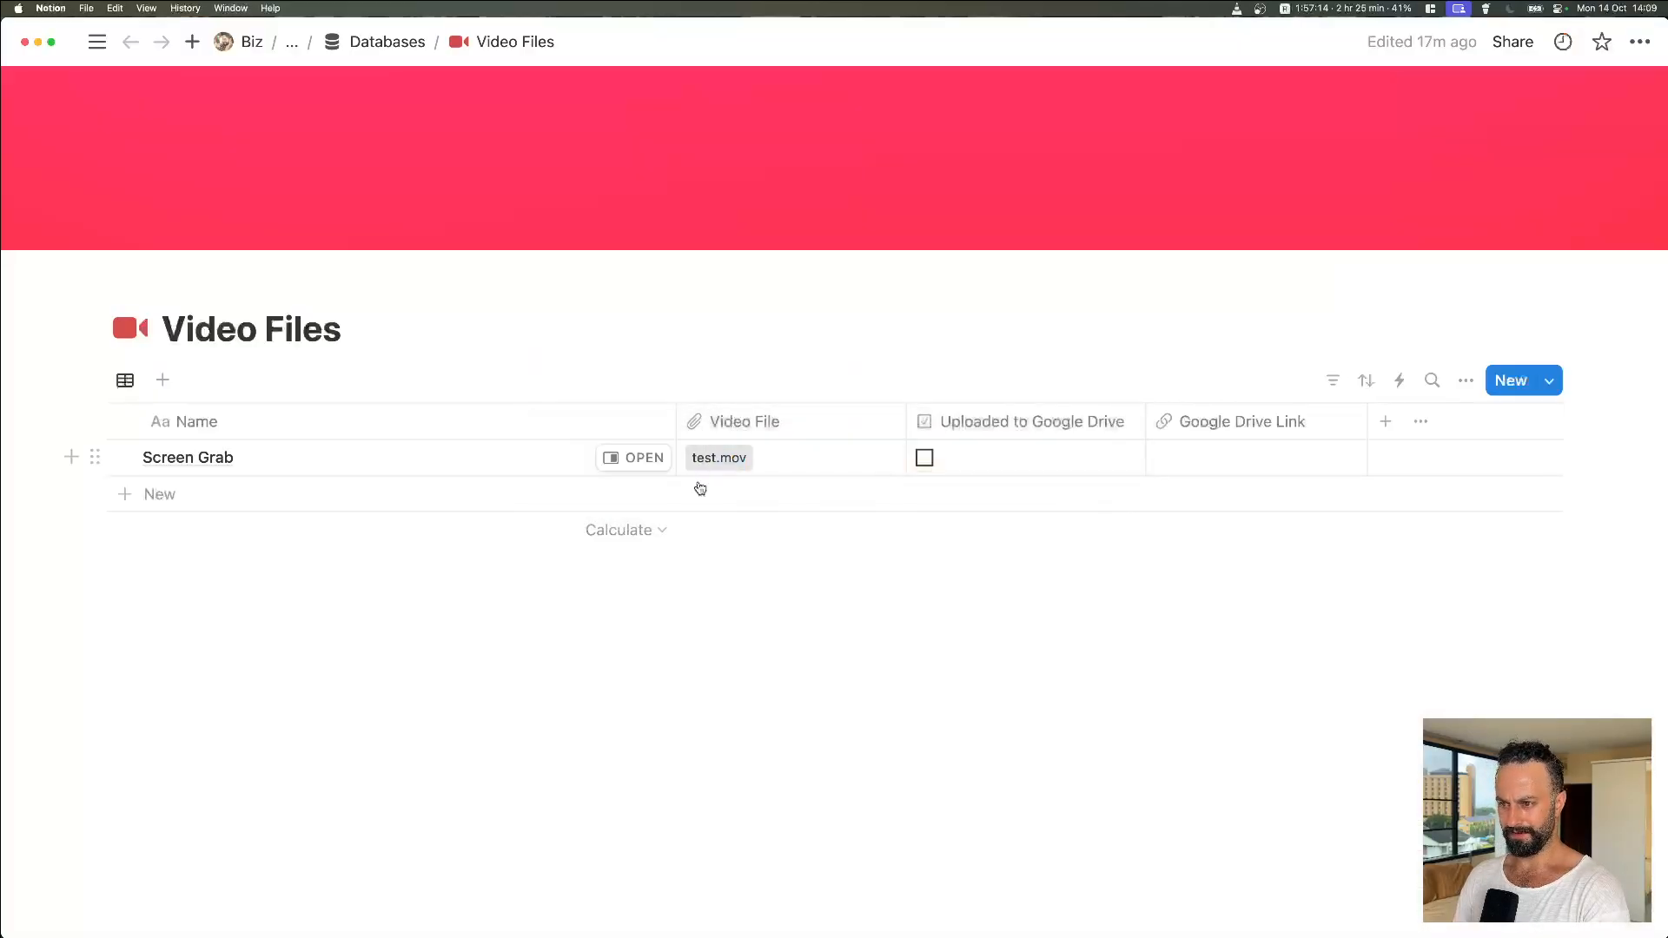
{"action": "key", "text": "super+Tab"}
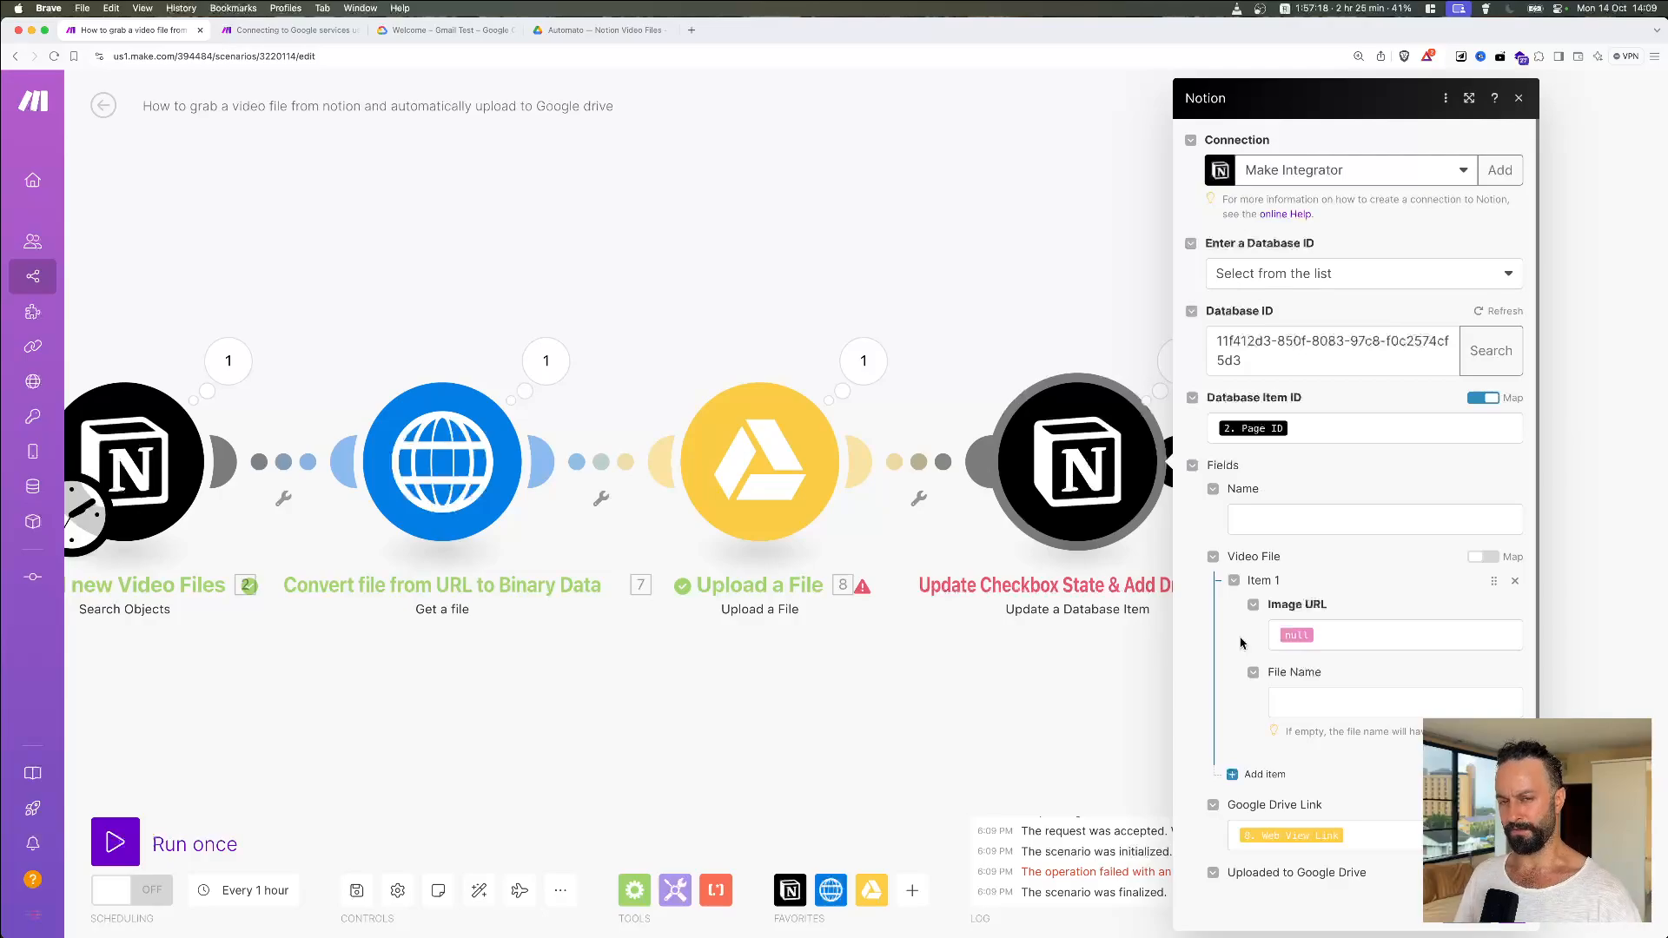
Step: Clear the Image URL value, remove the Video File item, and save the update step
{"action": "left_click", "coordinate": [1294, 635]}
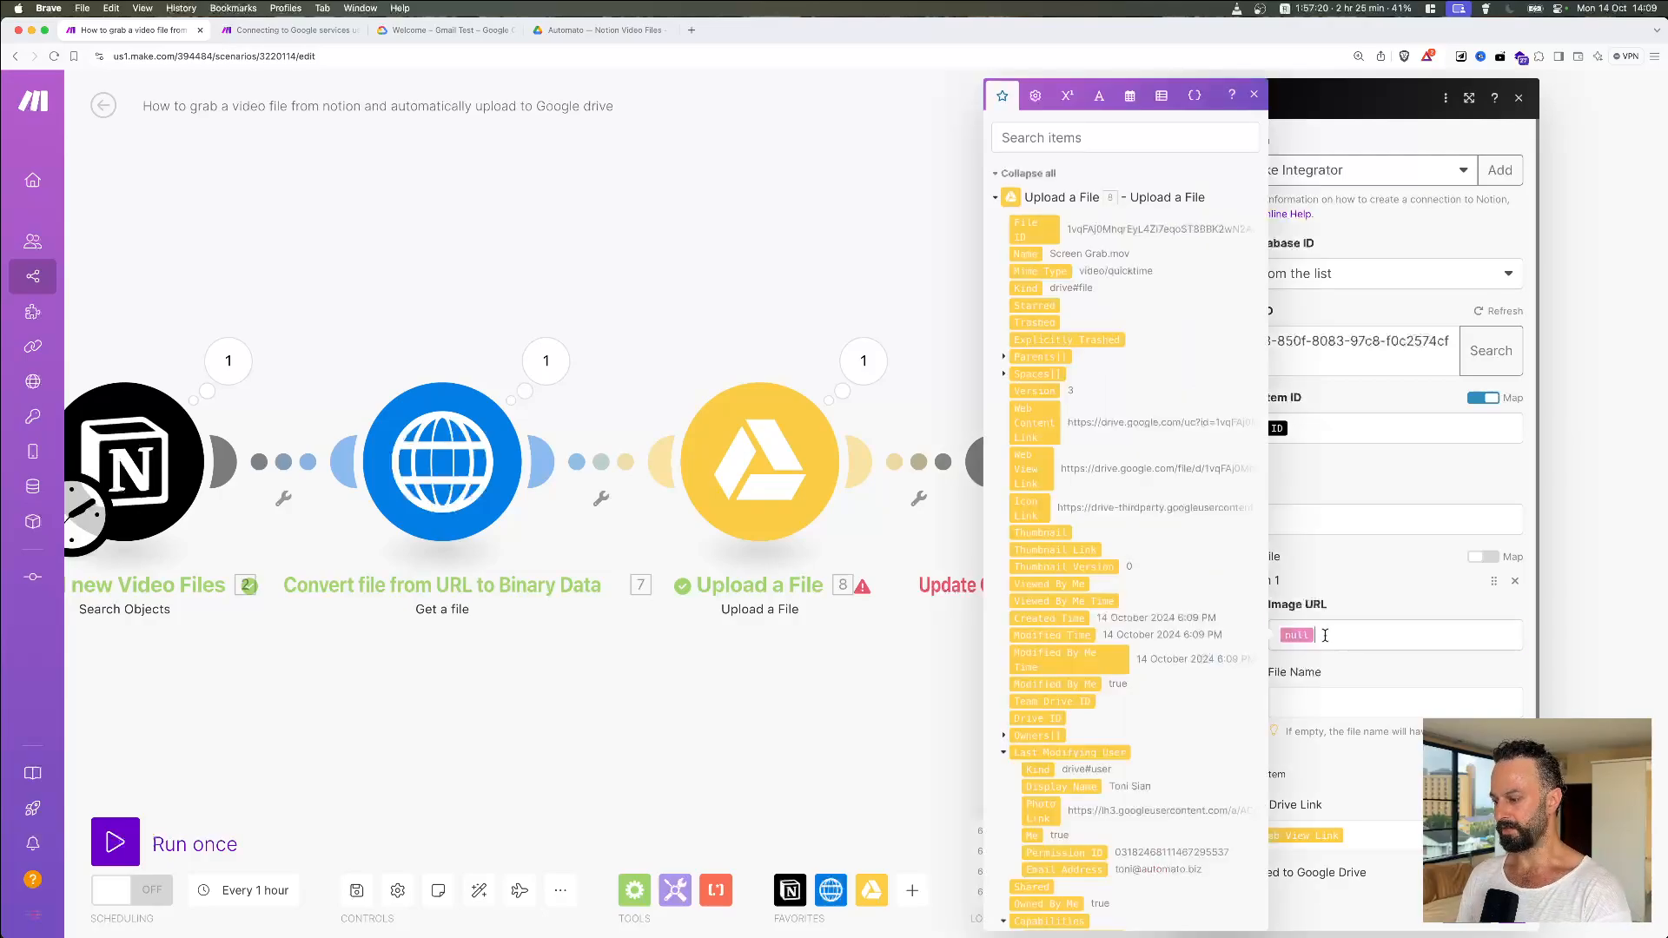
{"action": "key", "text": "BackSpace"}
{"action": "left_click", "coordinate": [1360, 603]}
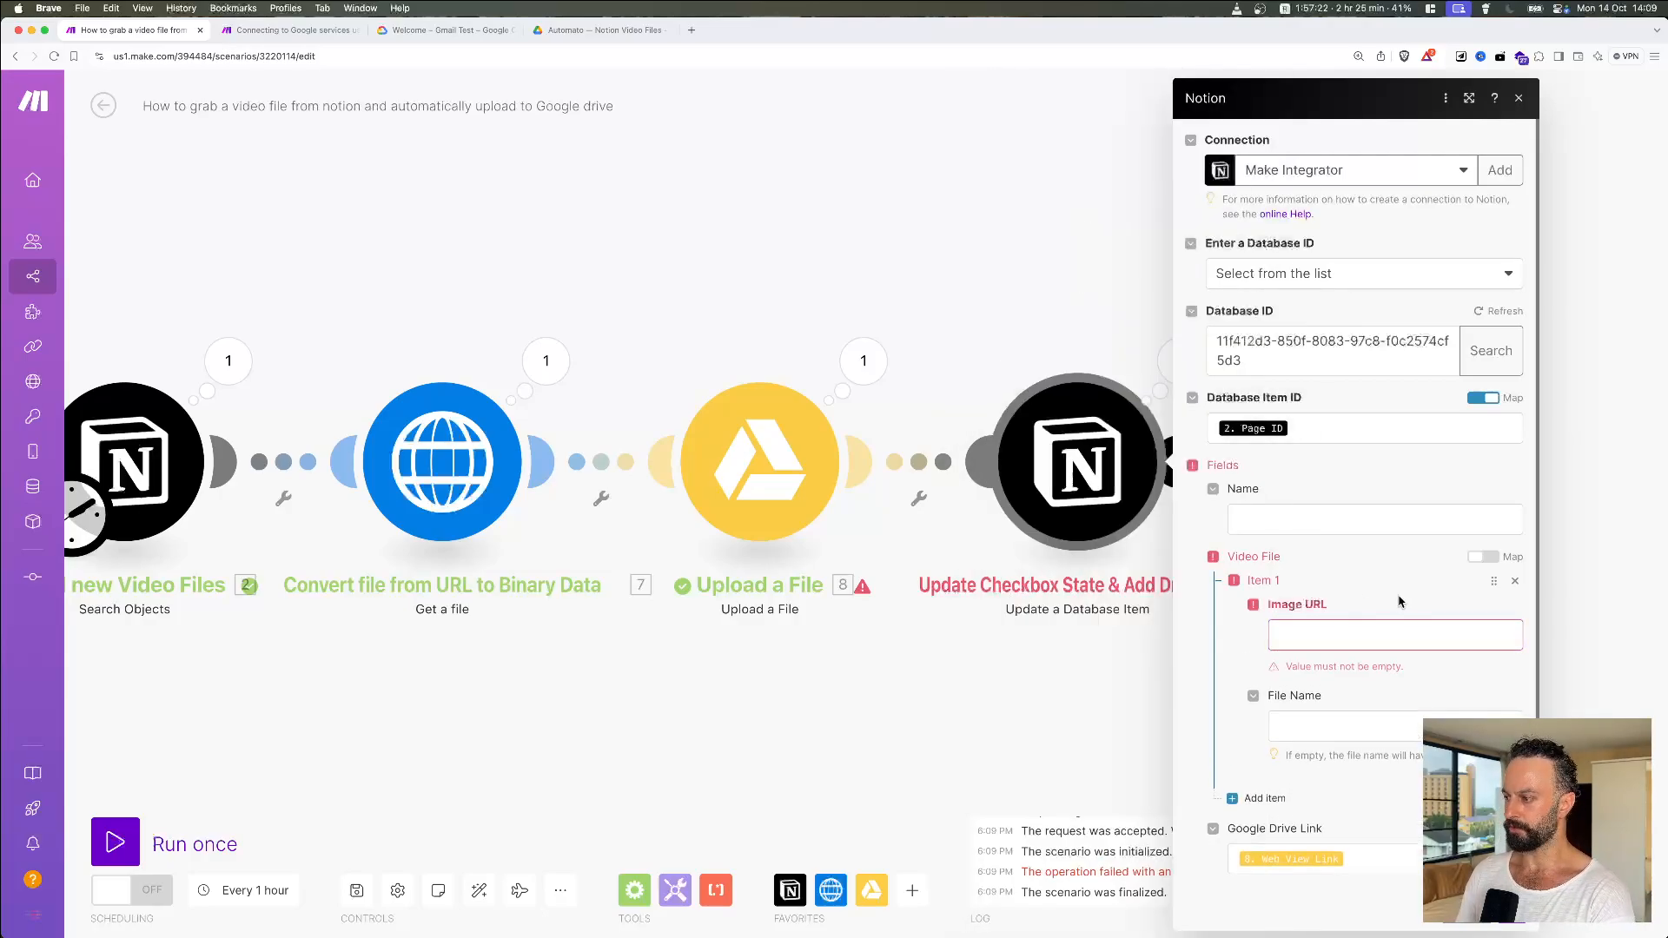
{"action": "left_click", "coordinate": [1515, 581]}
{"action": "left_click", "coordinate": [1504, 783]}
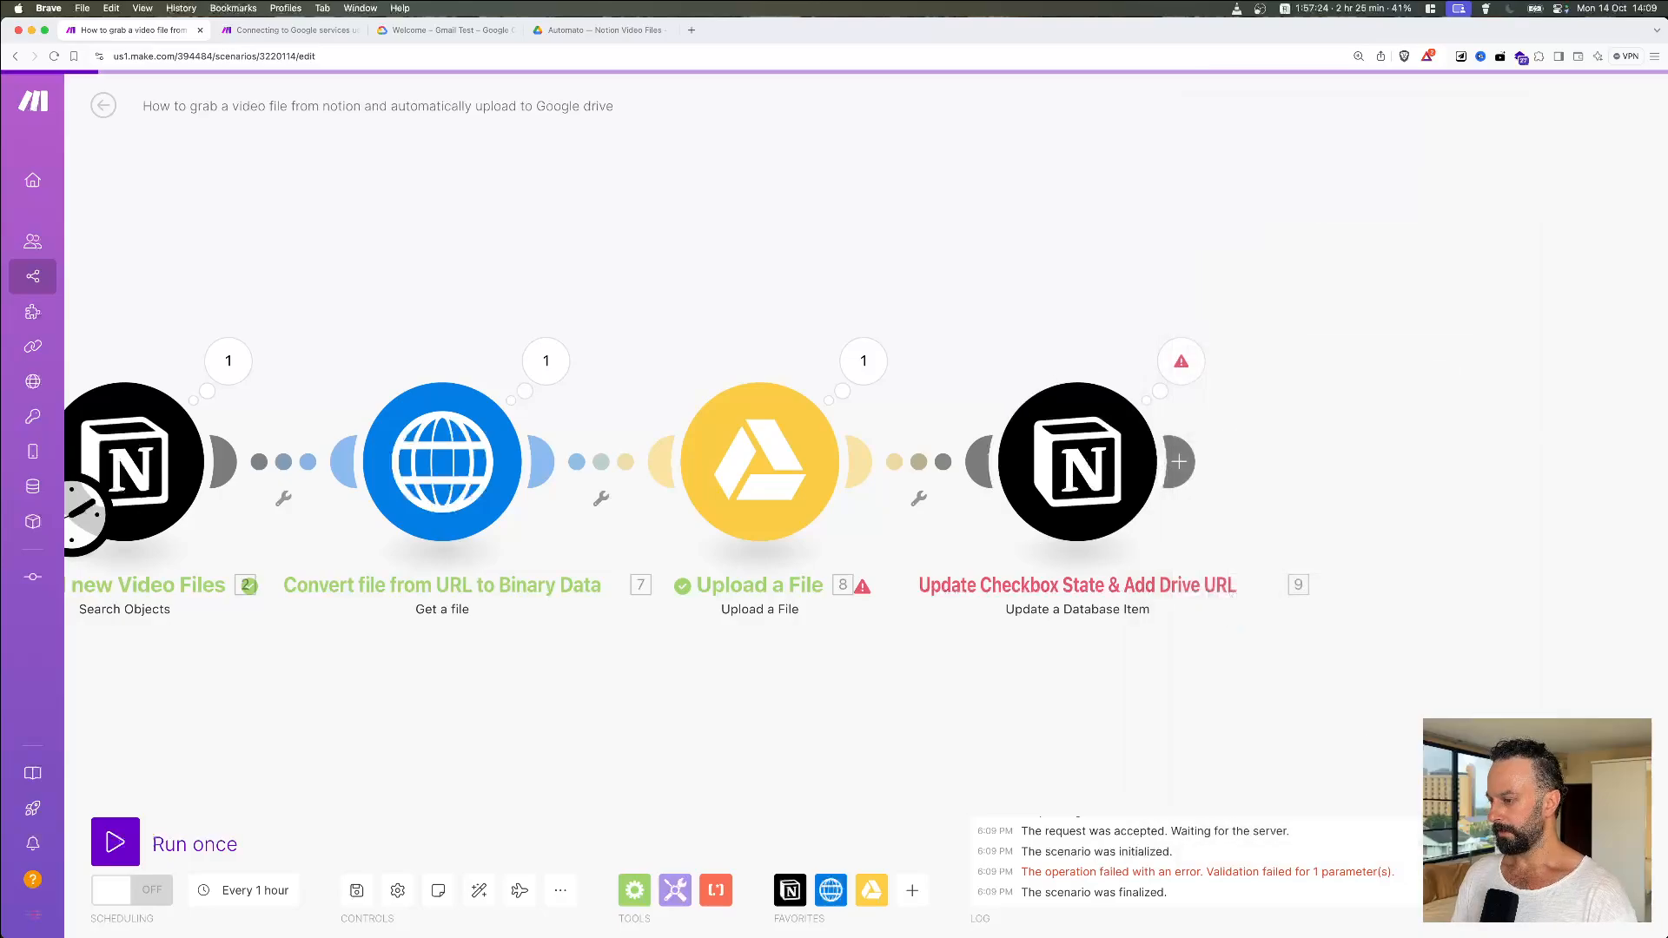
{"action": "left_click_drag", "start_coordinate": [693, 703], "coordinate": [797, 700]}
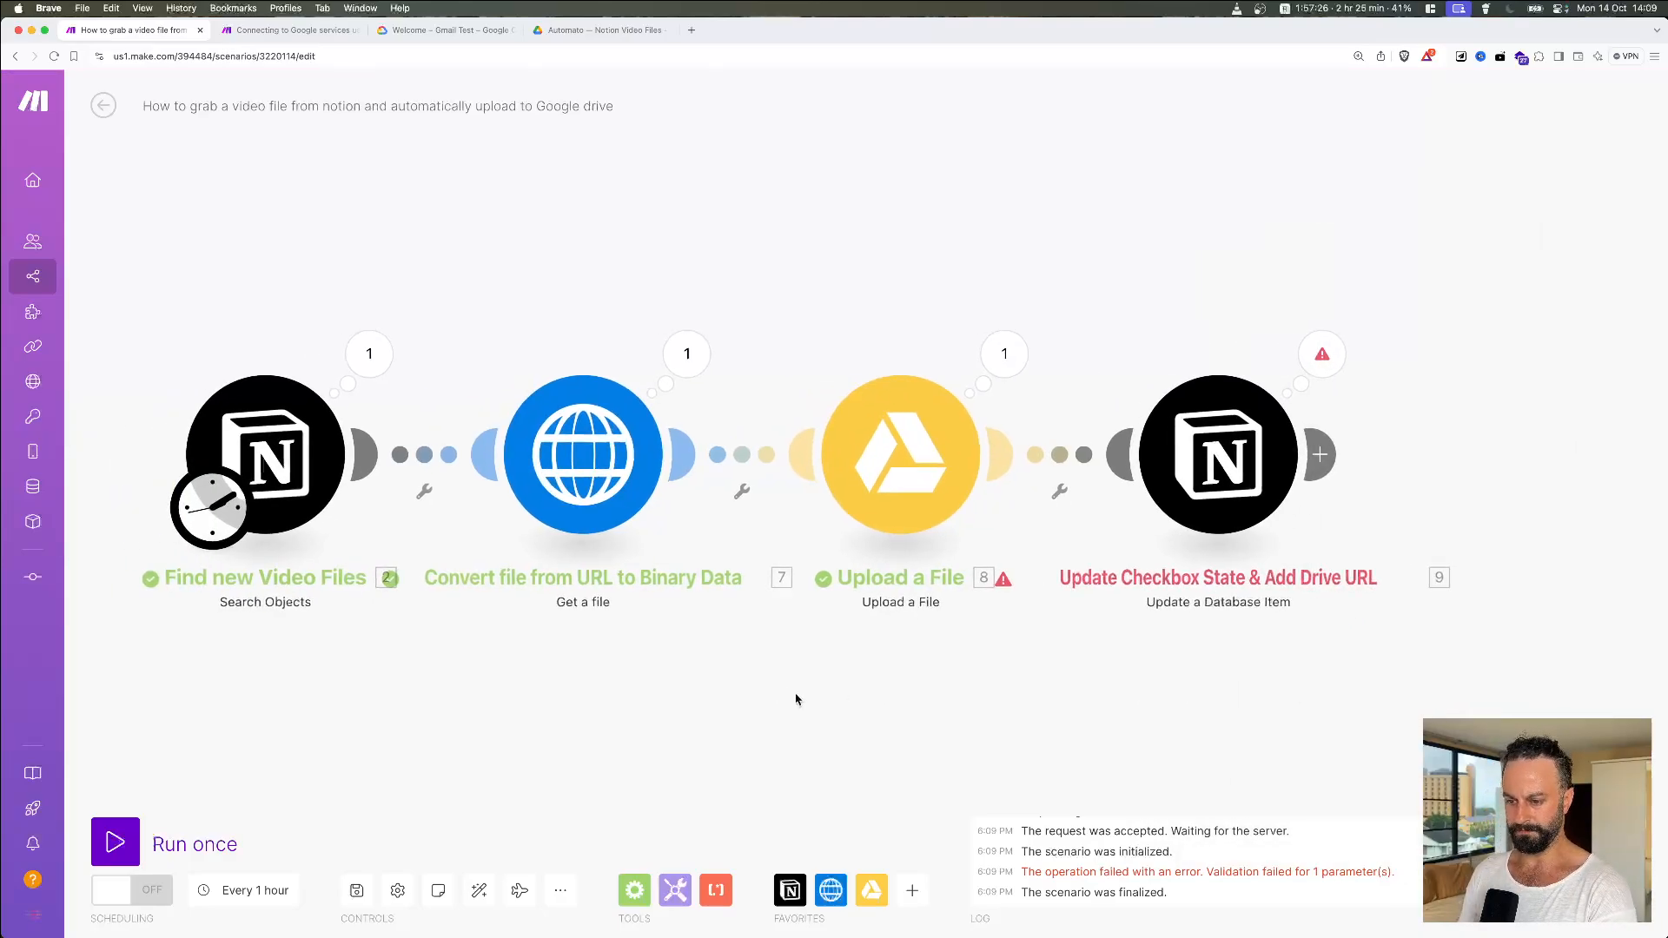
{"action": "key", "text": "super+Tab"}
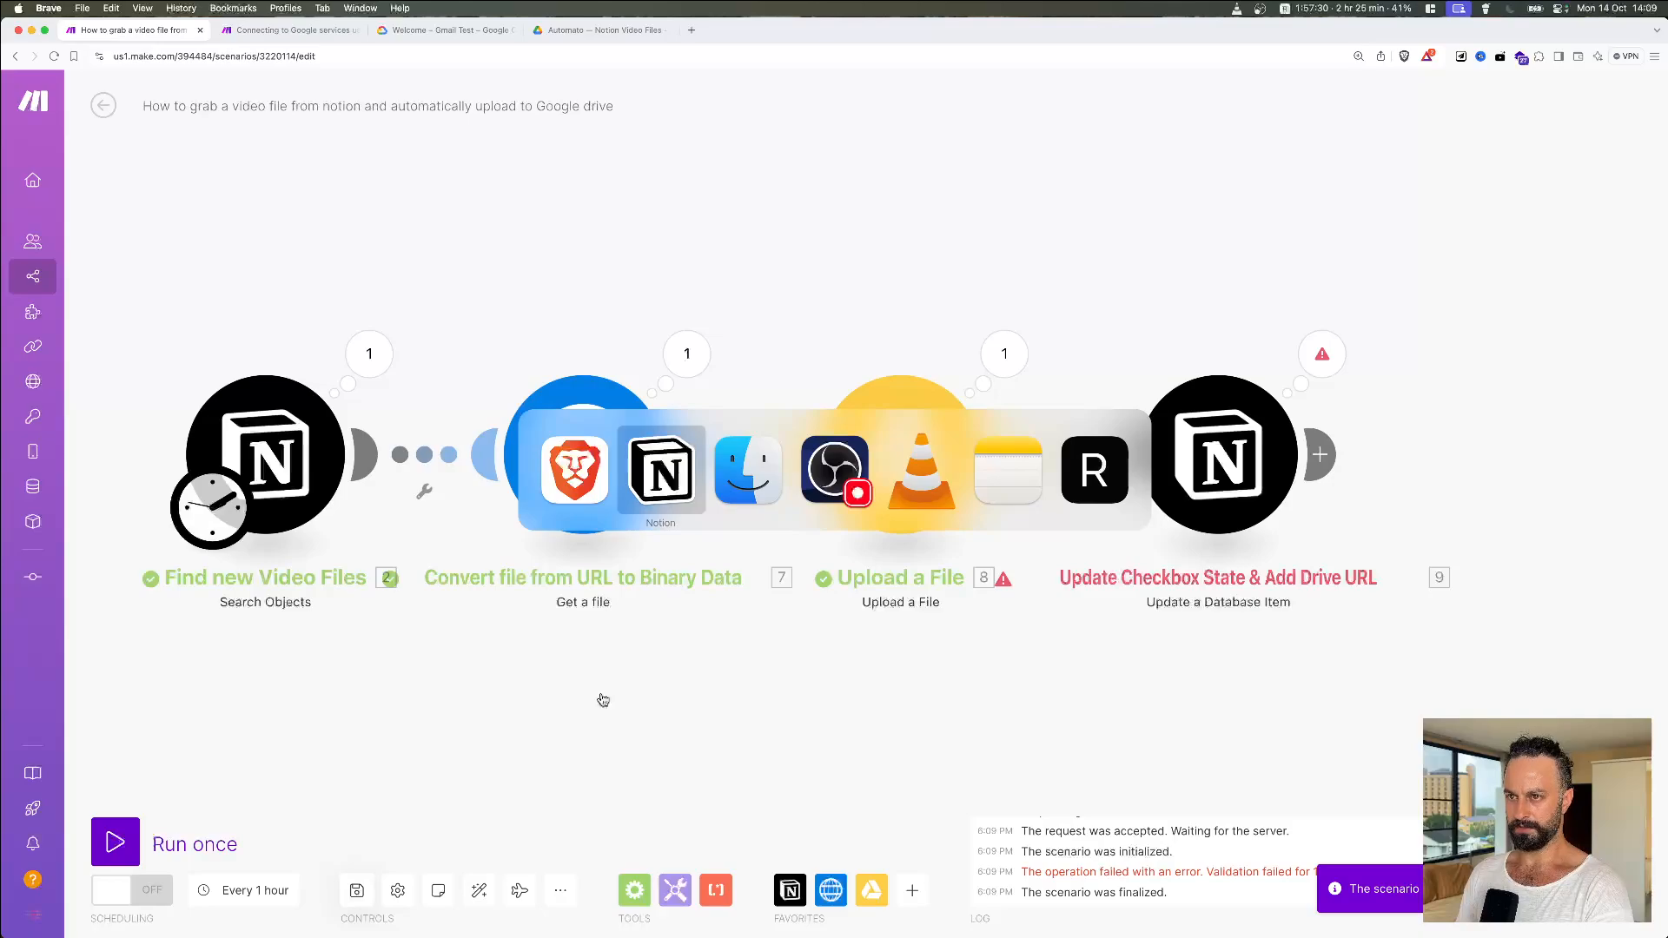
Step: Move the newer 14:09 Screen Grab.mov in the Drive folder to the bin, then go back to Make
{"action": "key", "text": "super+shift+Tab"}
{"action": "left_click", "coordinate": [601, 31]}
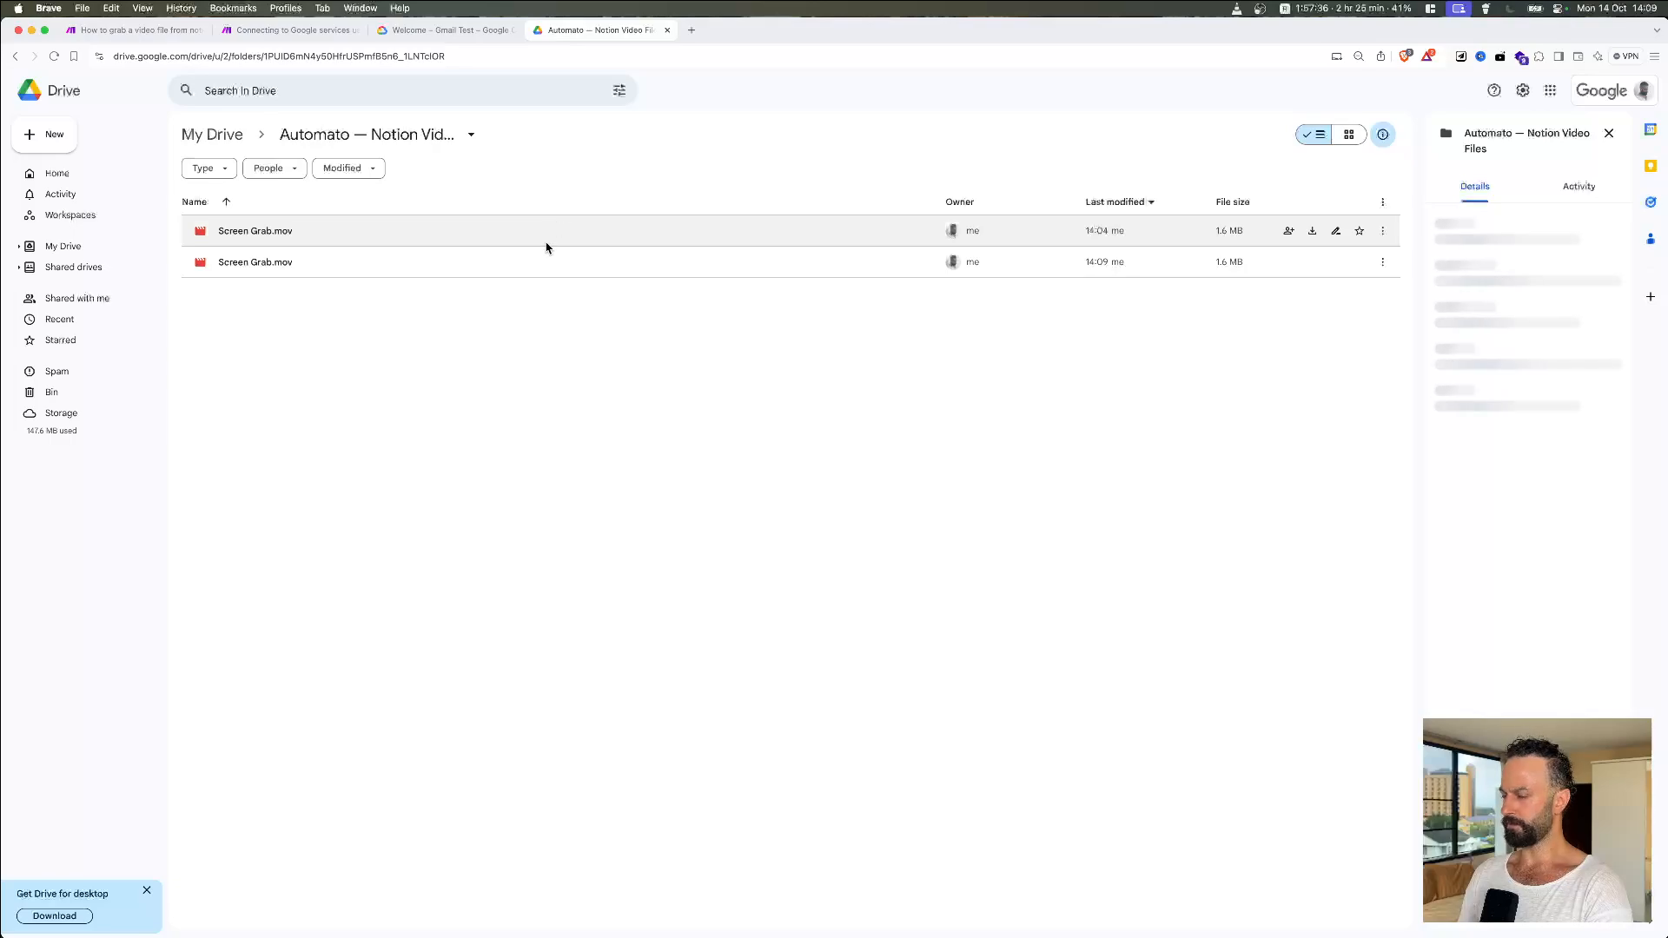
{"action": "right_click", "coordinate": [517, 272]}
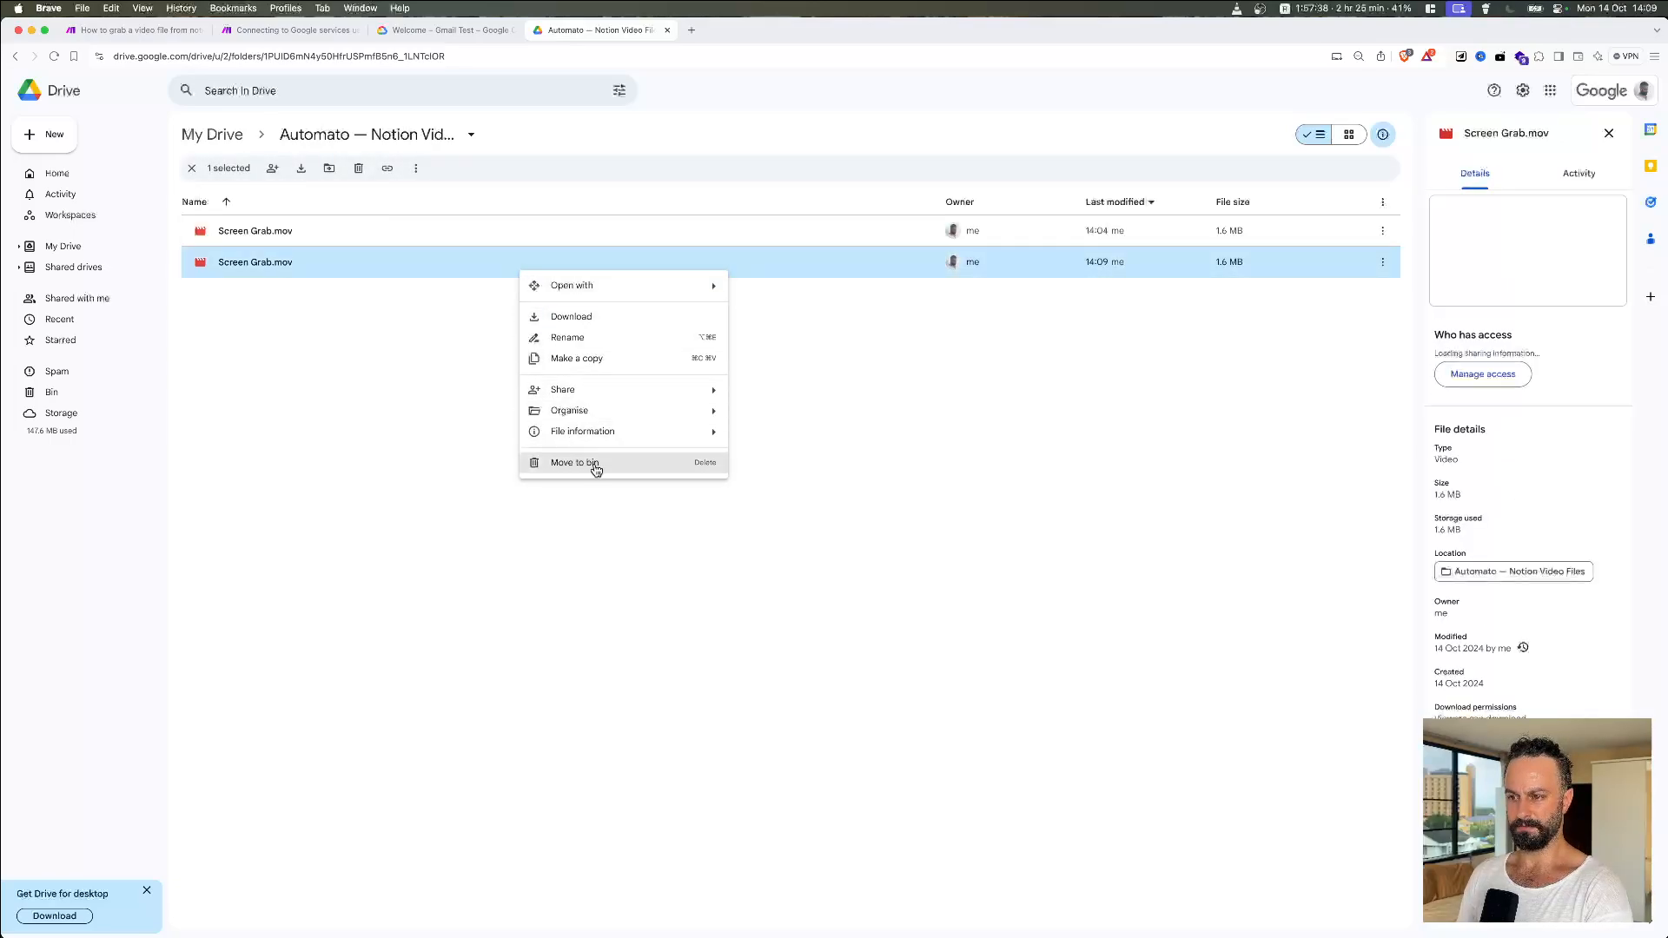
{"action": "left_click", "coordinate": [595, 464]}
{"action": "left_click", "coordinate": [874, 543]}
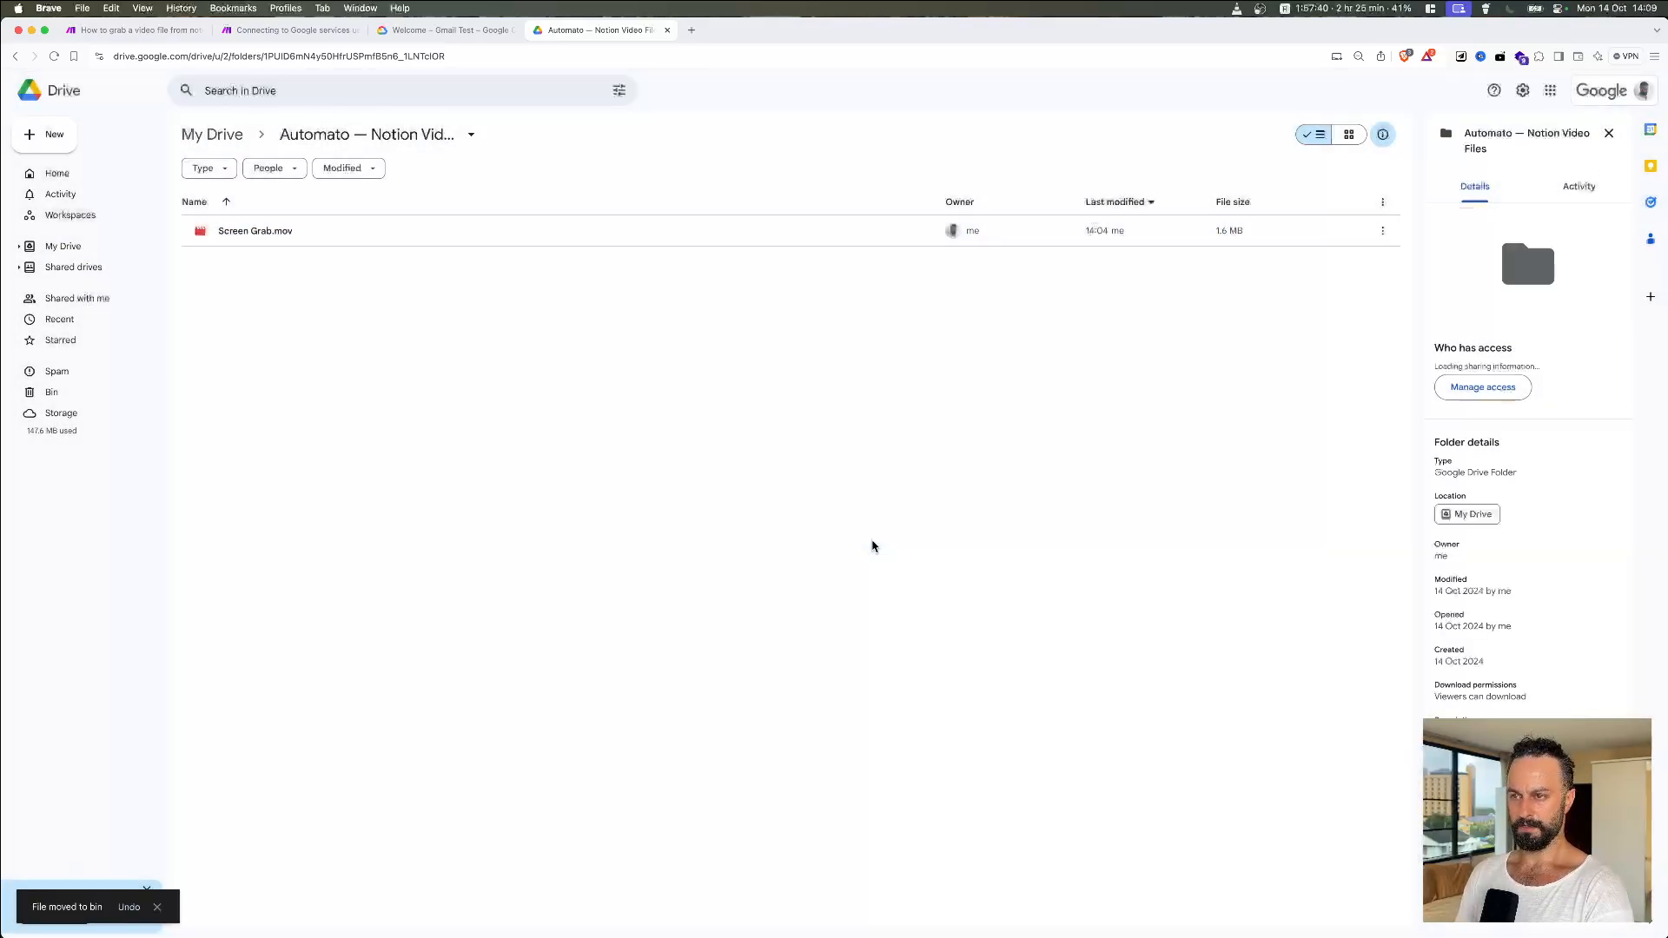
{"action": "left_click", "coordinate": [130, 30]}
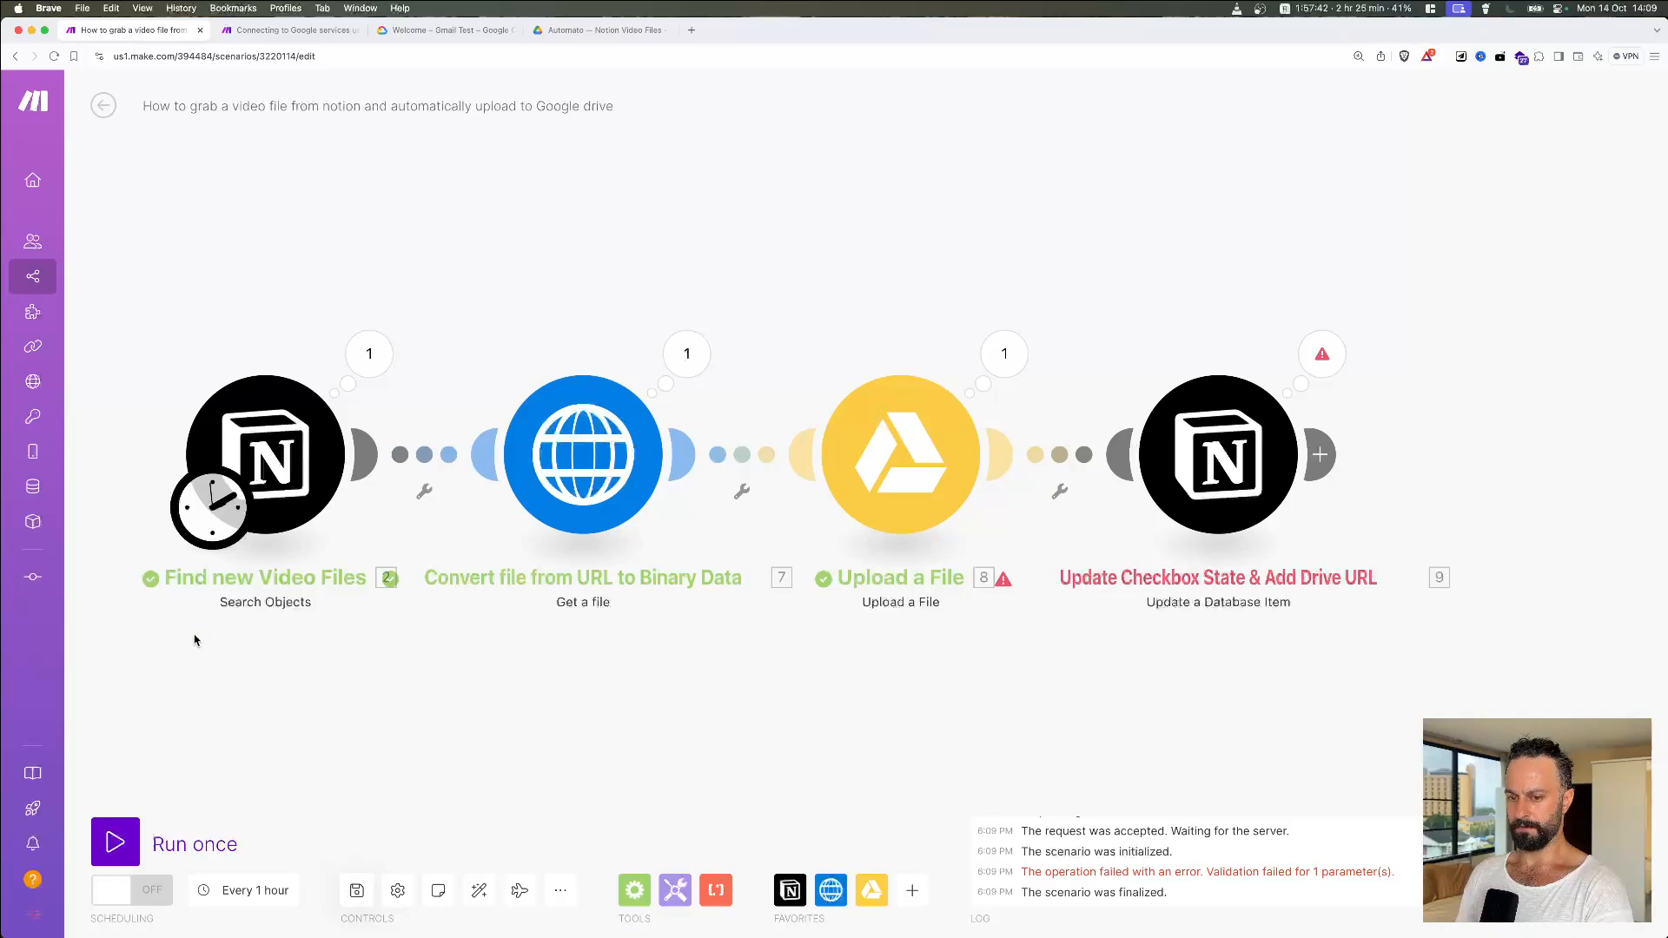
Step: Run the scenario once more and check the Drive folder for the new 14:10 Screen Grab.mov
{"action": "left_click", "coordinate": [119, 843]}
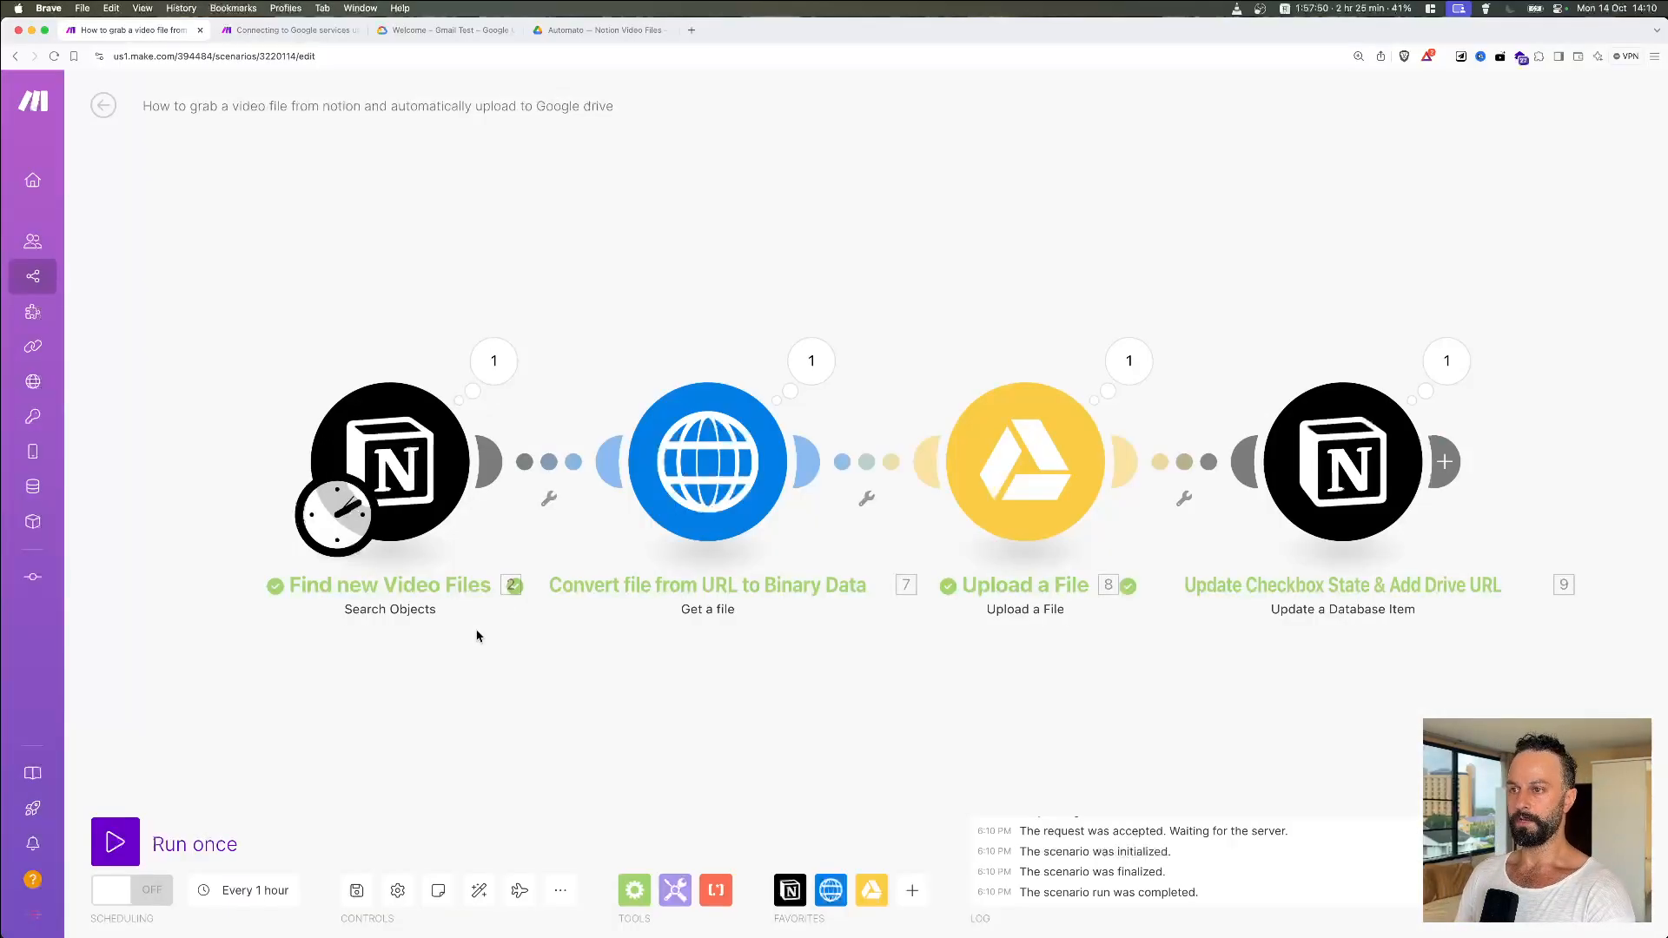
{"action": "left_click", "coordinate": [599, 29]}
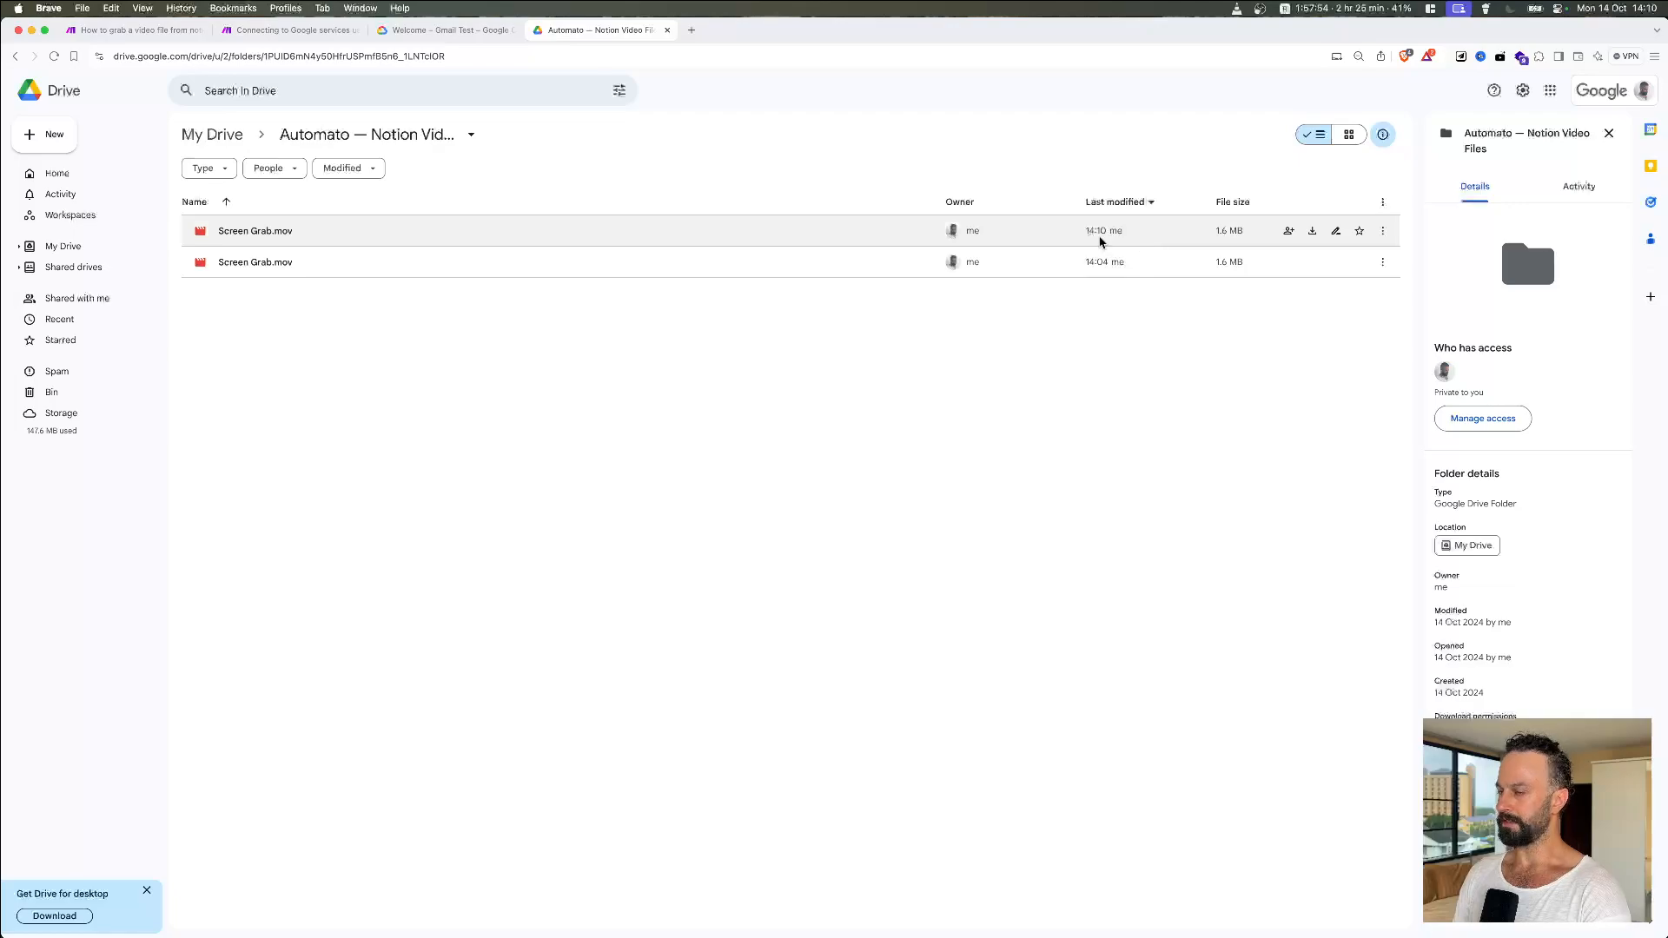
Step: Copy the Notion row's Google Drive Link and load it in a new browser tab
{"action": "key", "text": "super+Tab"}
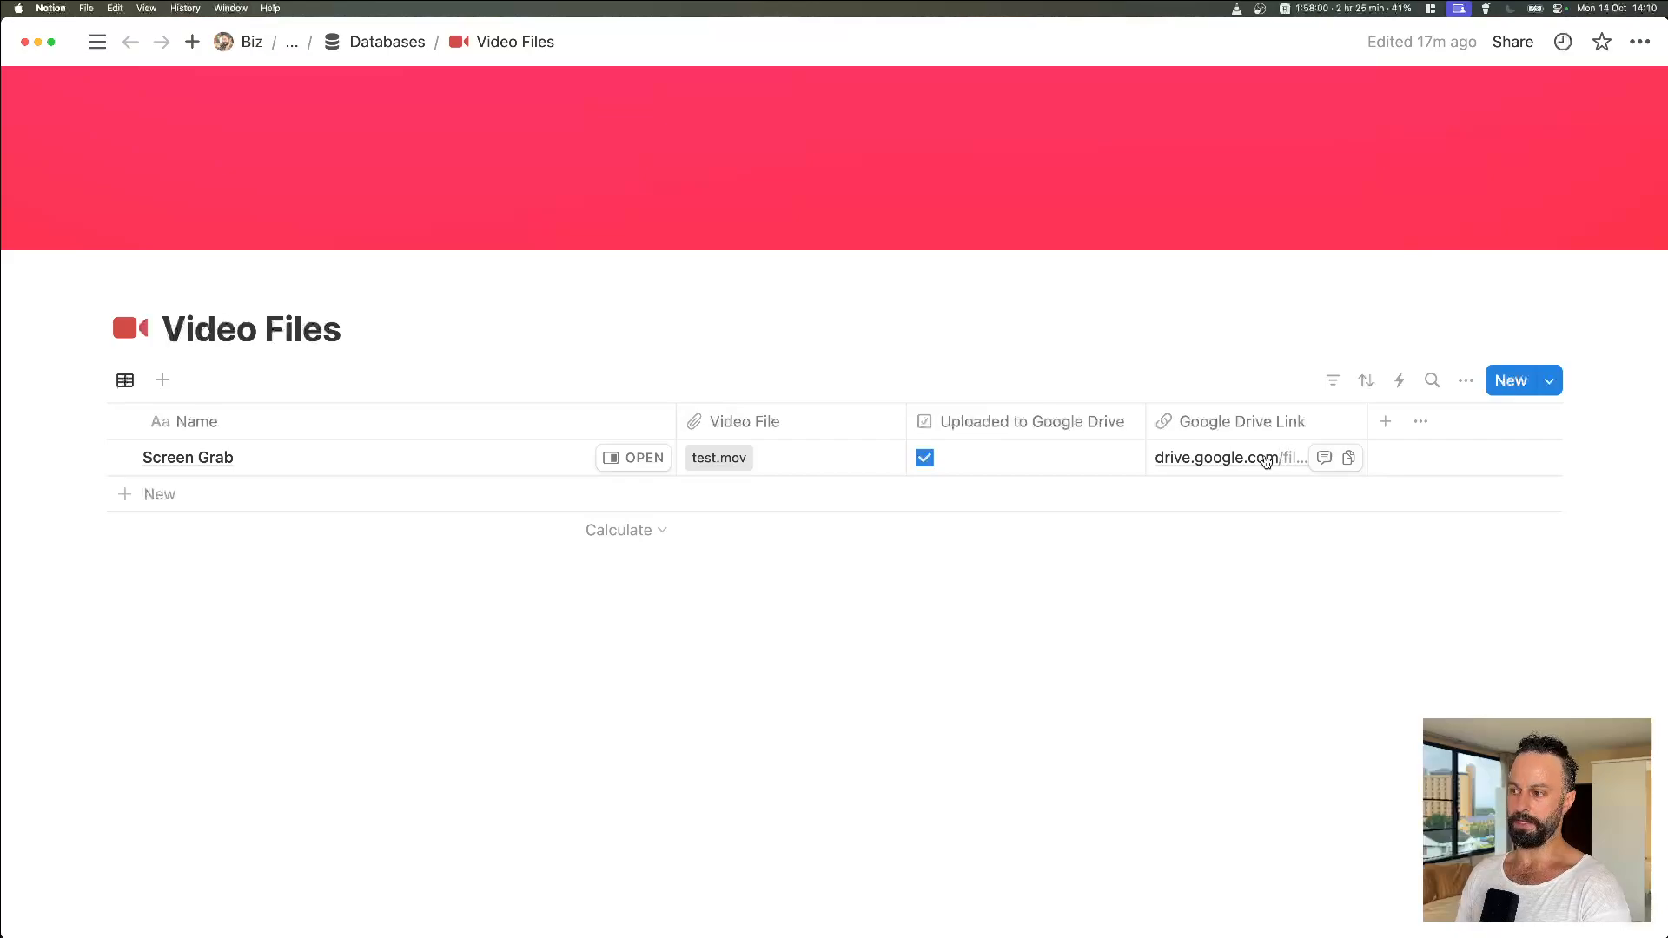
{"action": "left_click", "coordinate": [1348, 458]}
{"action": "key", "text": "super+Tab"}
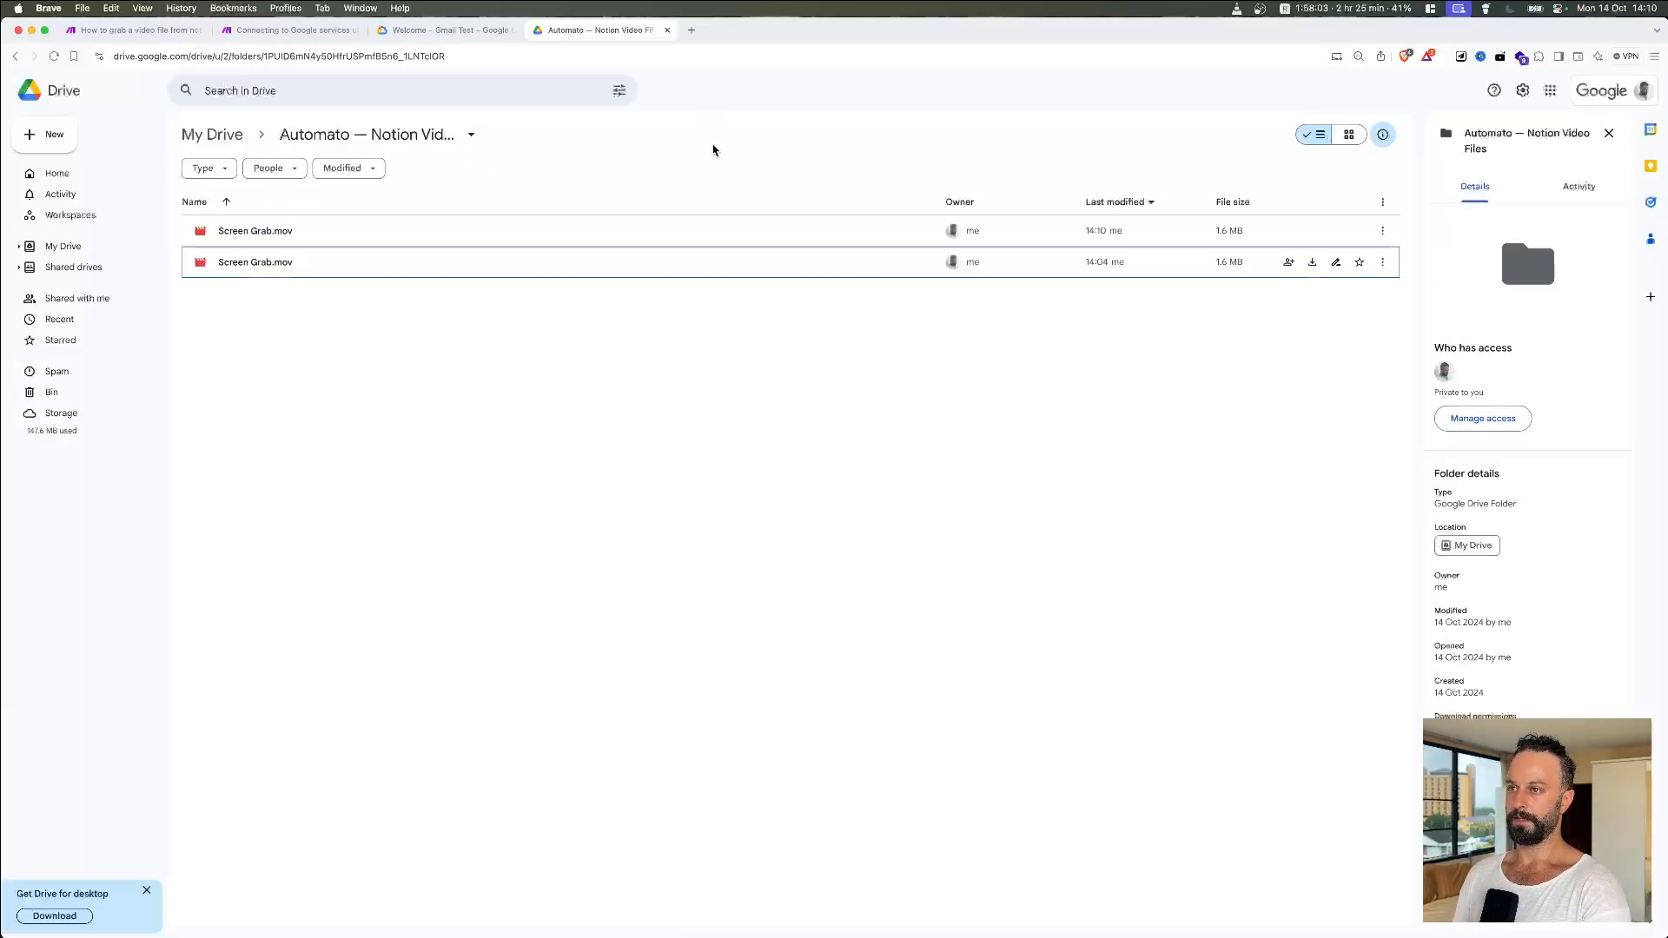
{"action": "left_click", "coordinate": [685, 30]}
{"action": "key", "text": "super+v"}
{"action": "key", "text": "Return"}
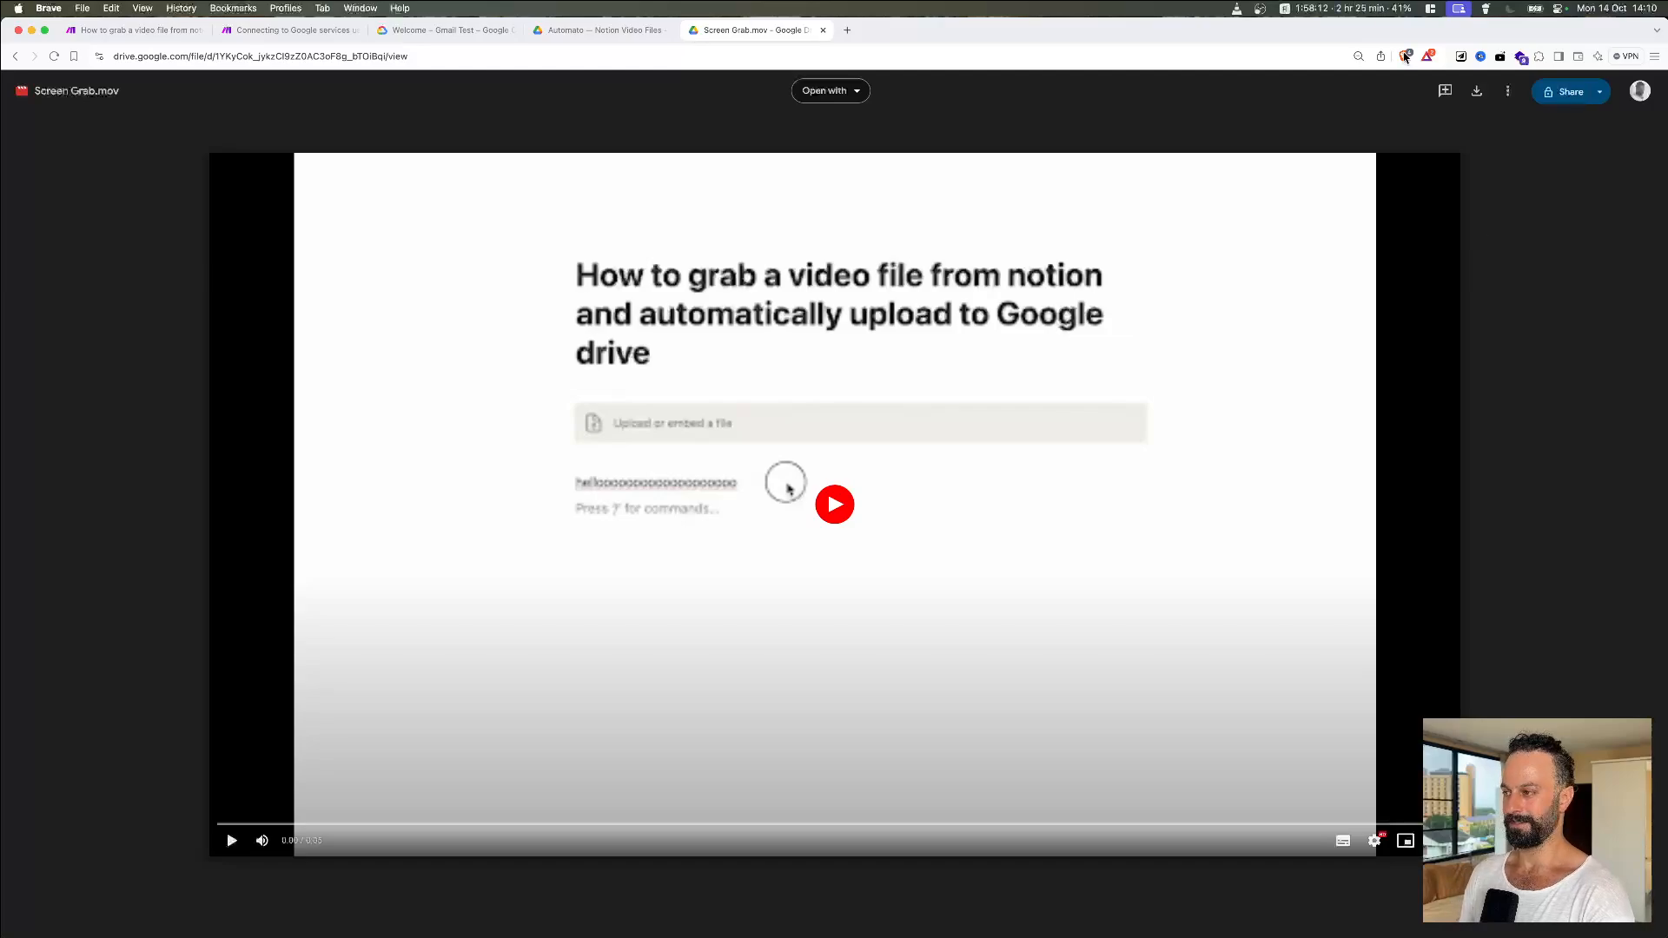
Step: Play the uploaded Screen Grab.mov to verify it, then close it and go back to Make
{"action": "left_click", "coordinate": [825, 508]}
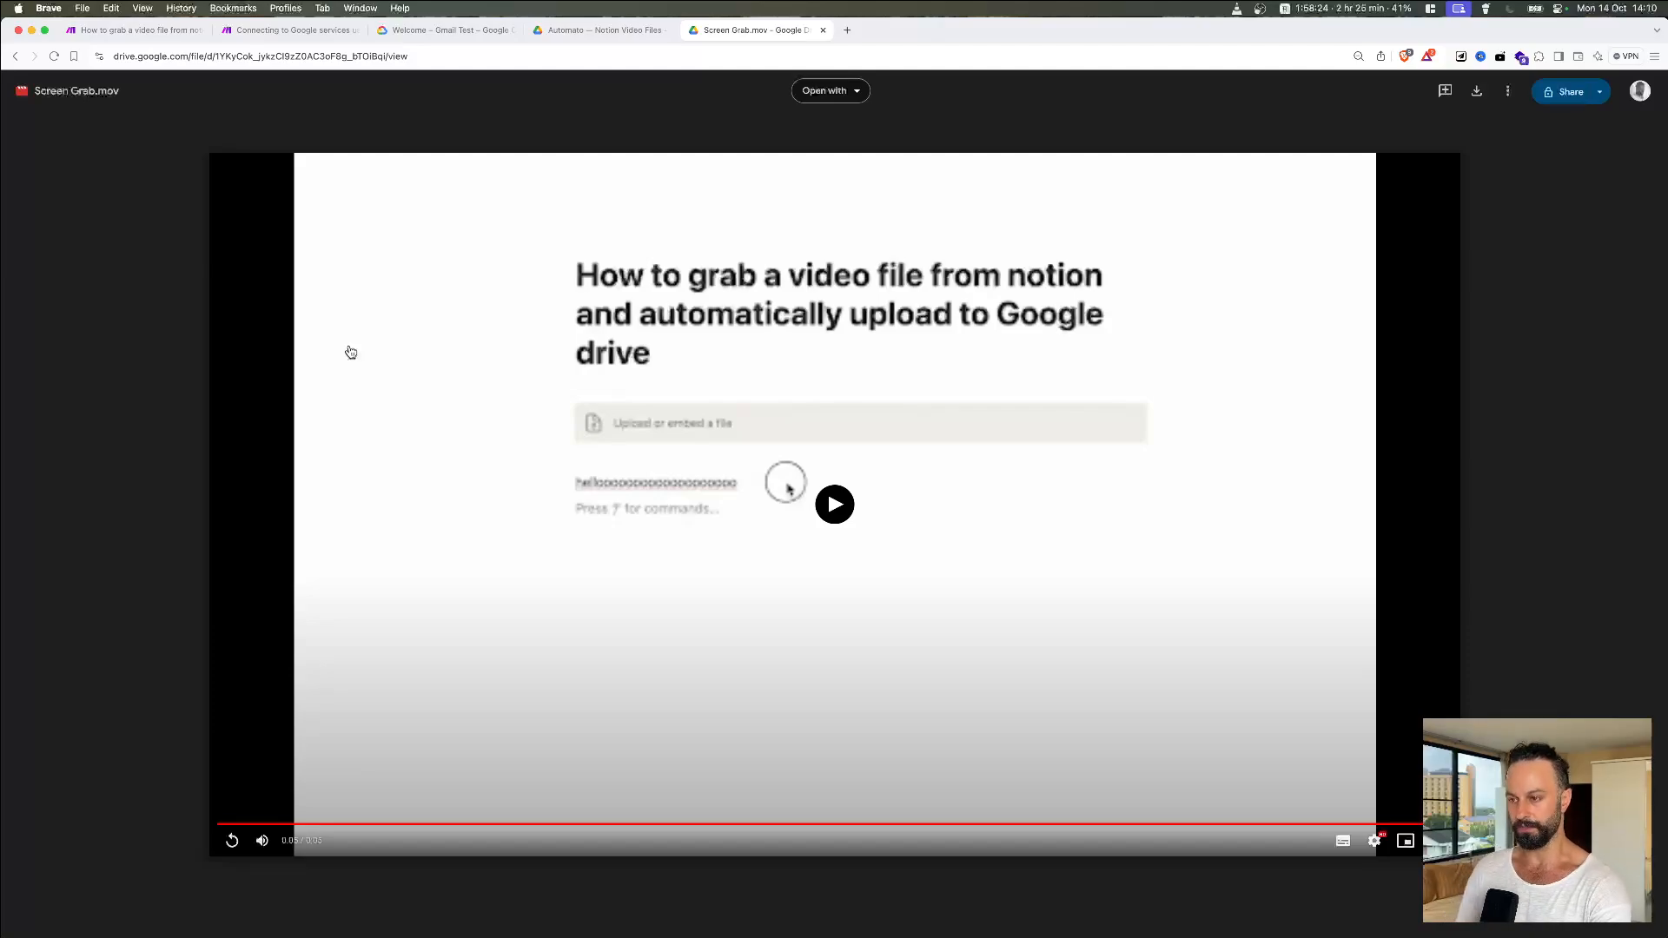
{"action": "left_click", "coordinate": [822, 29]}
{"action": "left_click", "coordinate": [139, 35]}
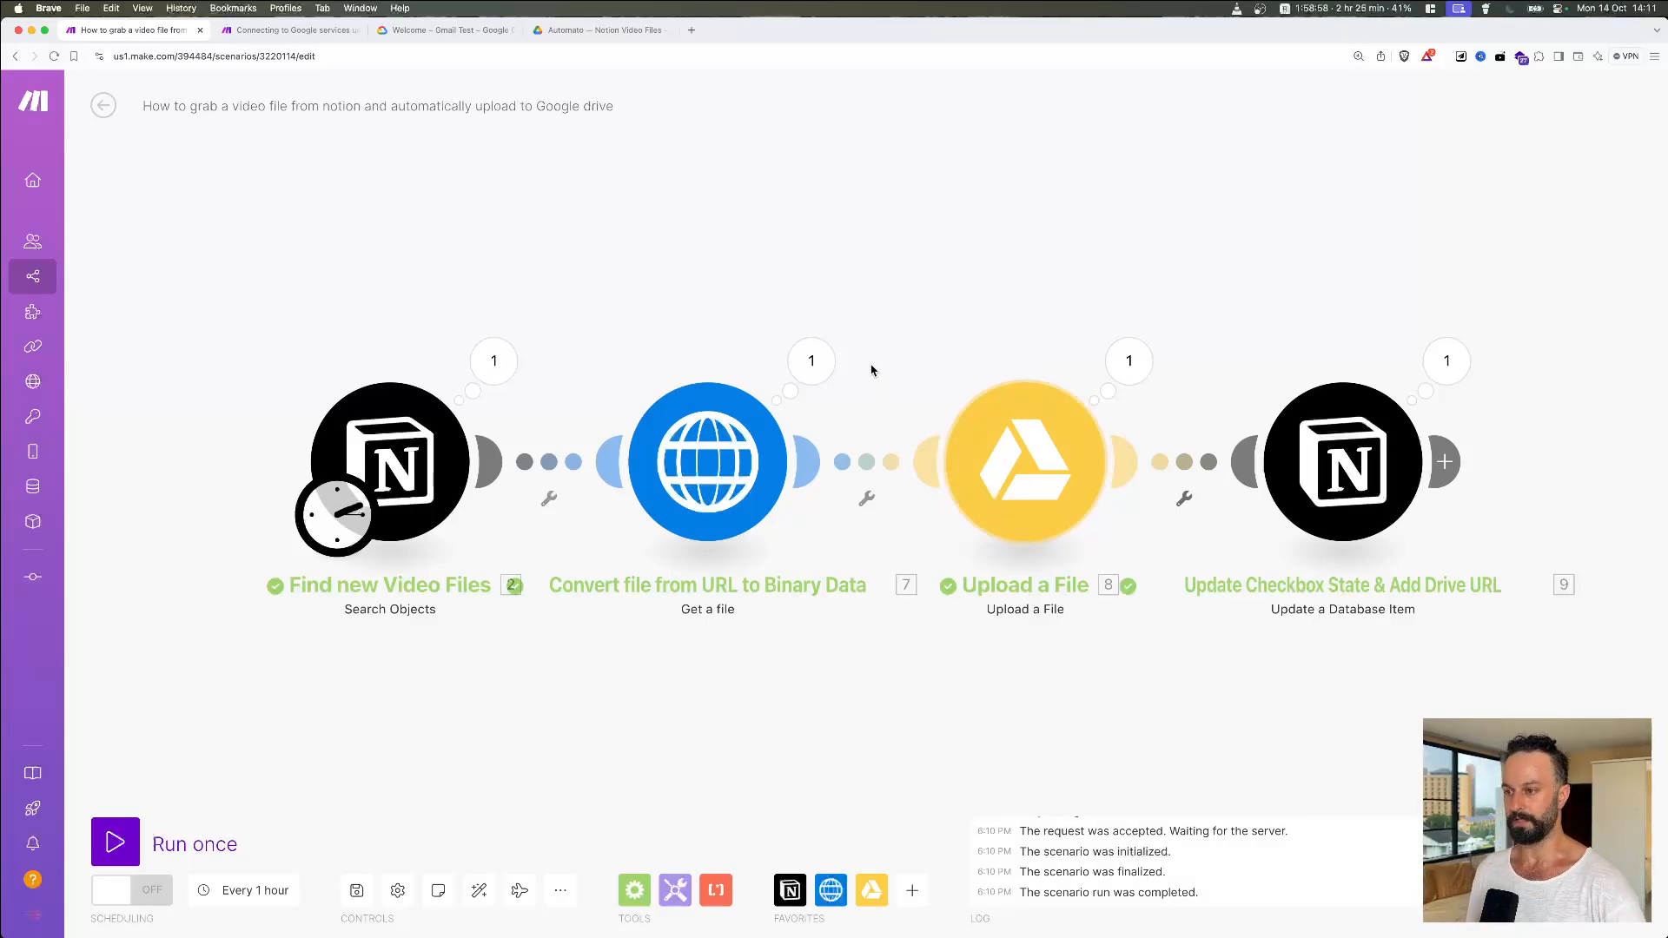
{"action": "left_click_drag", "start_coordinate": [1011, 324], "coordinate": [961, 285]}
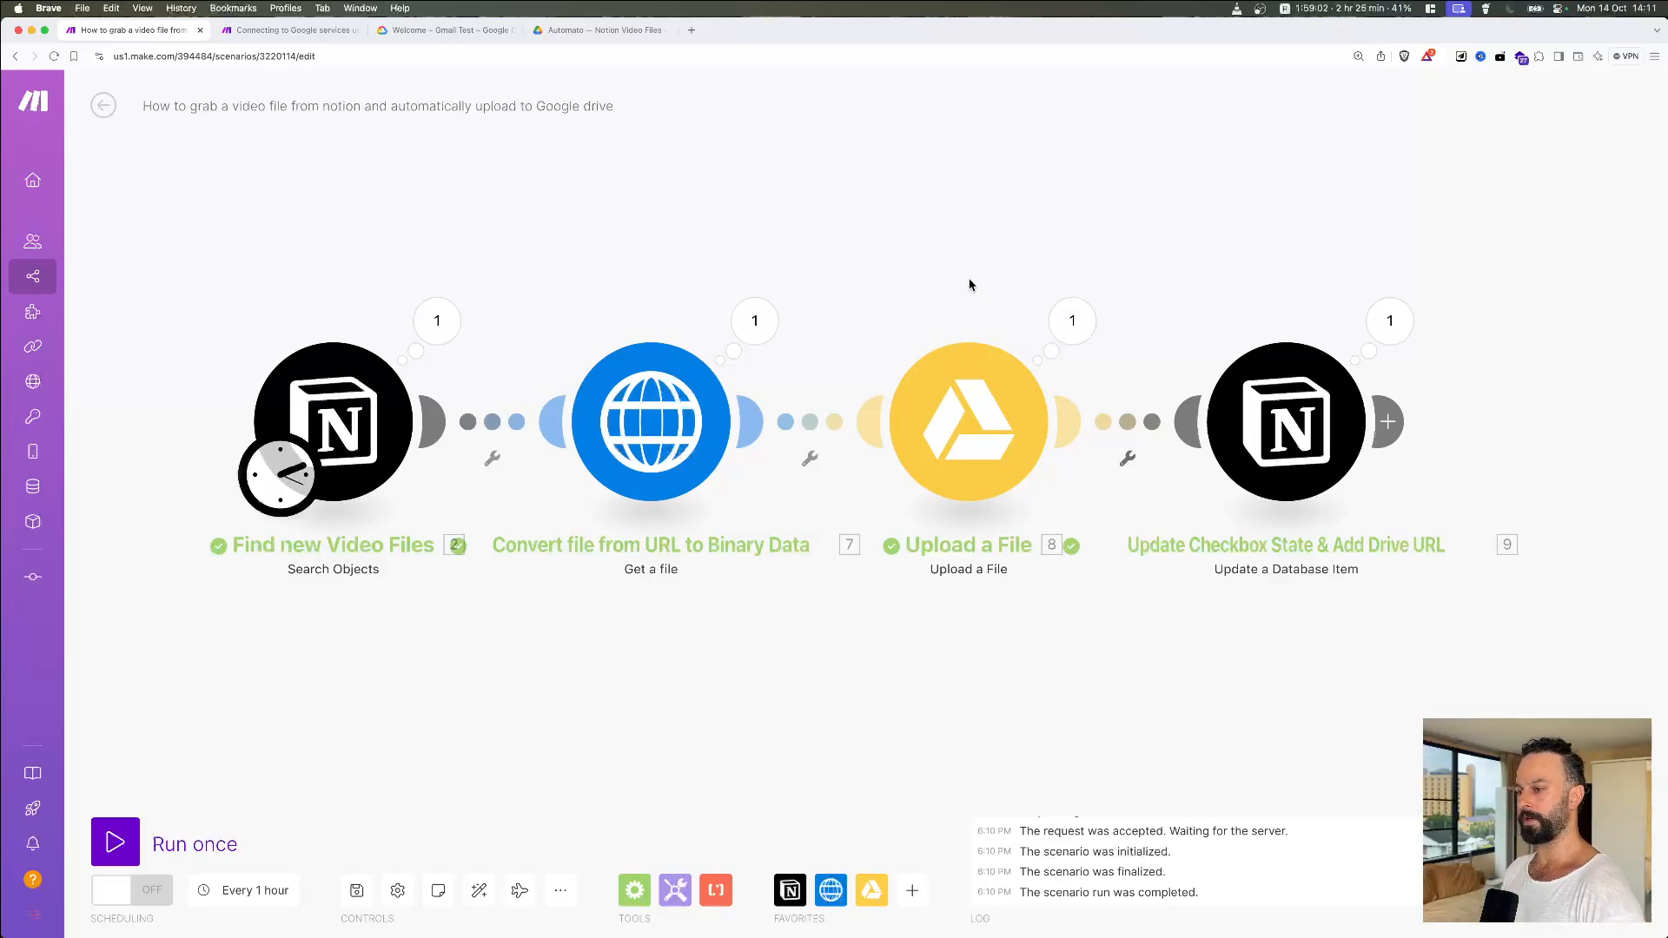
{"action": "left_click_drag", "start_coordinate": [969, 285], "coordinate": [912, 304]}
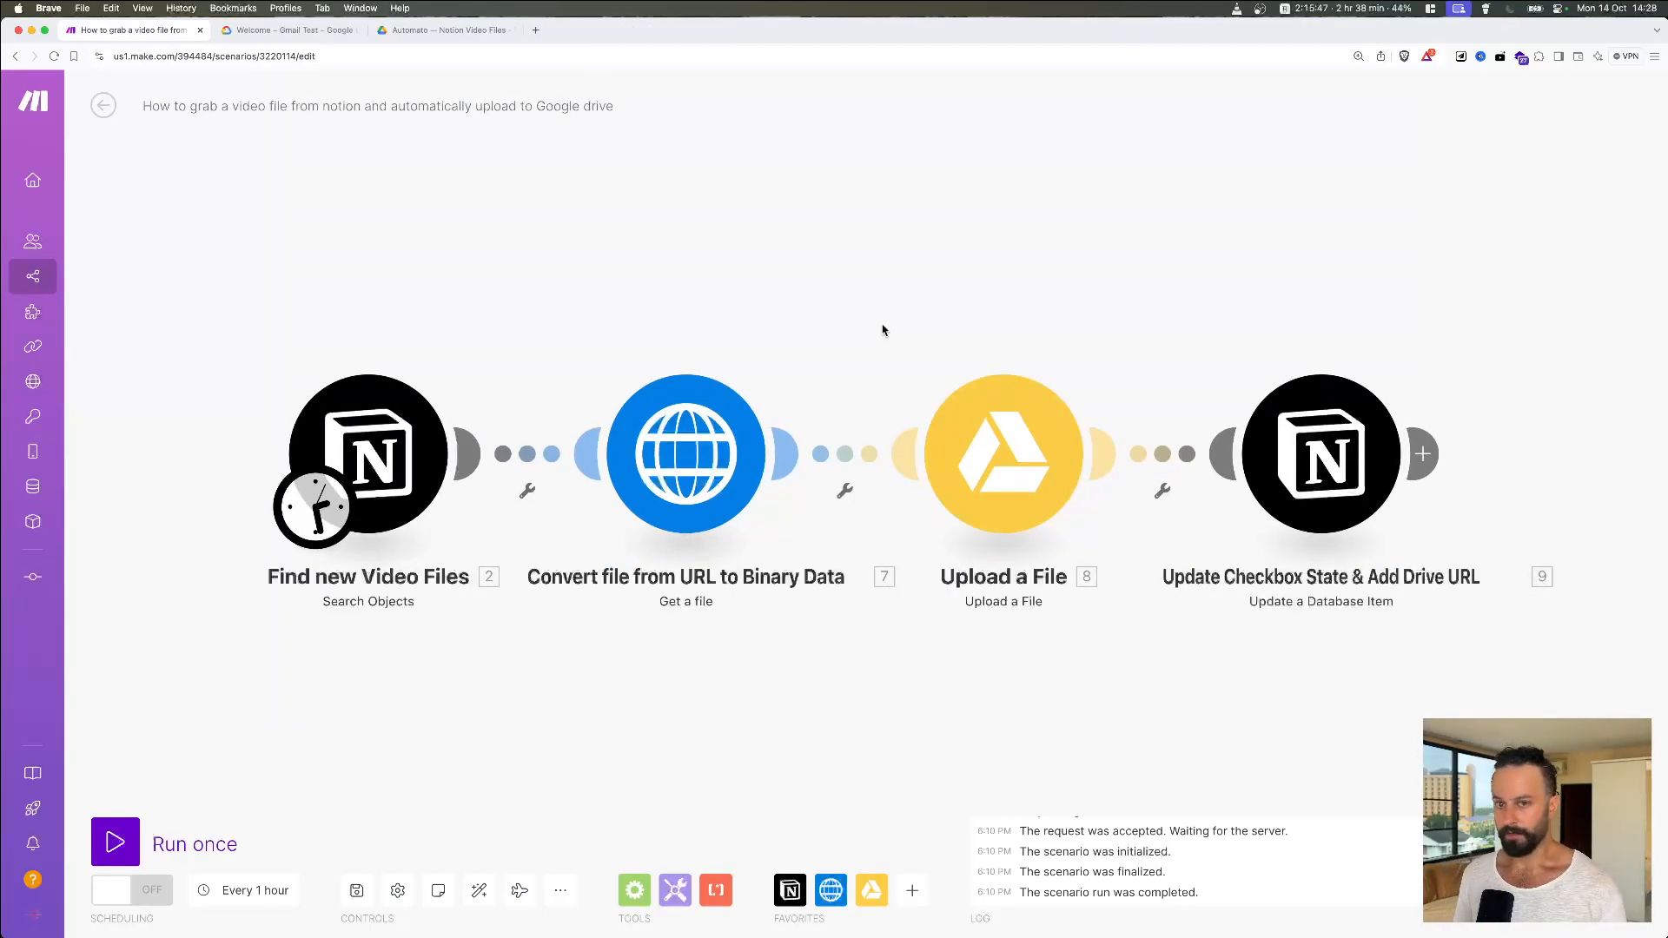
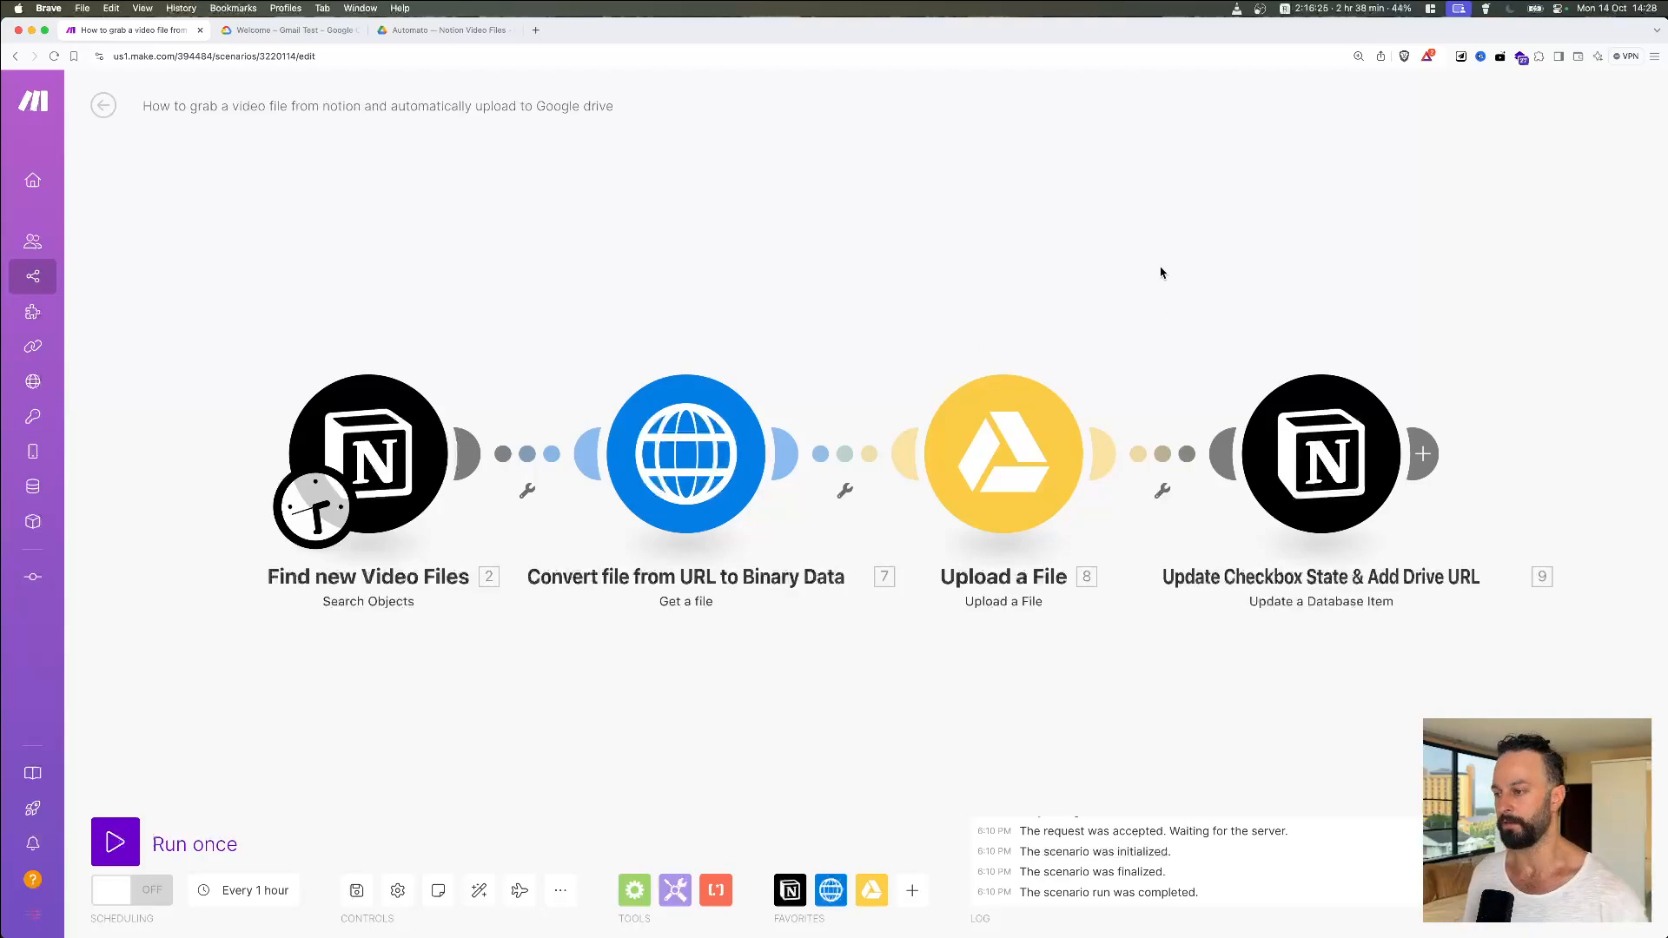
Step: Open the Google Drive Upload a File module that saves .mov files to 'Automato — Notion Video Files'
{"action": "left_click", "coordinate": [997, 452]}
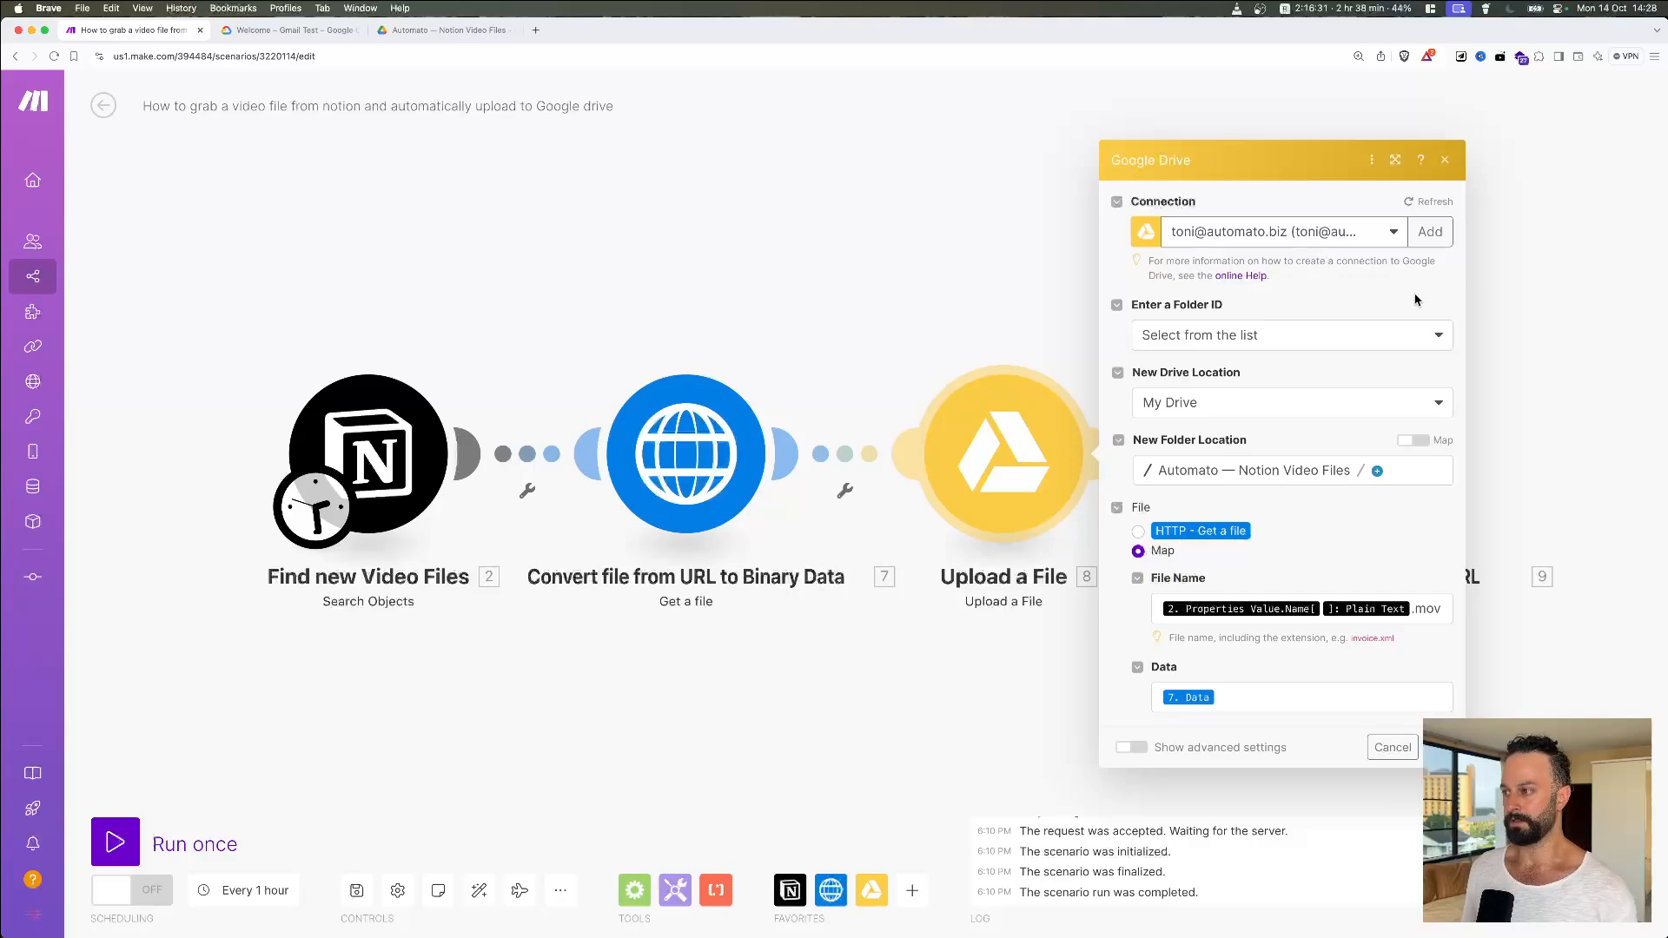
Step: Add a new Google Drive connection named 'My Personal Gmail'
{"action": "left_click", "coordinate": [1430, 234]}
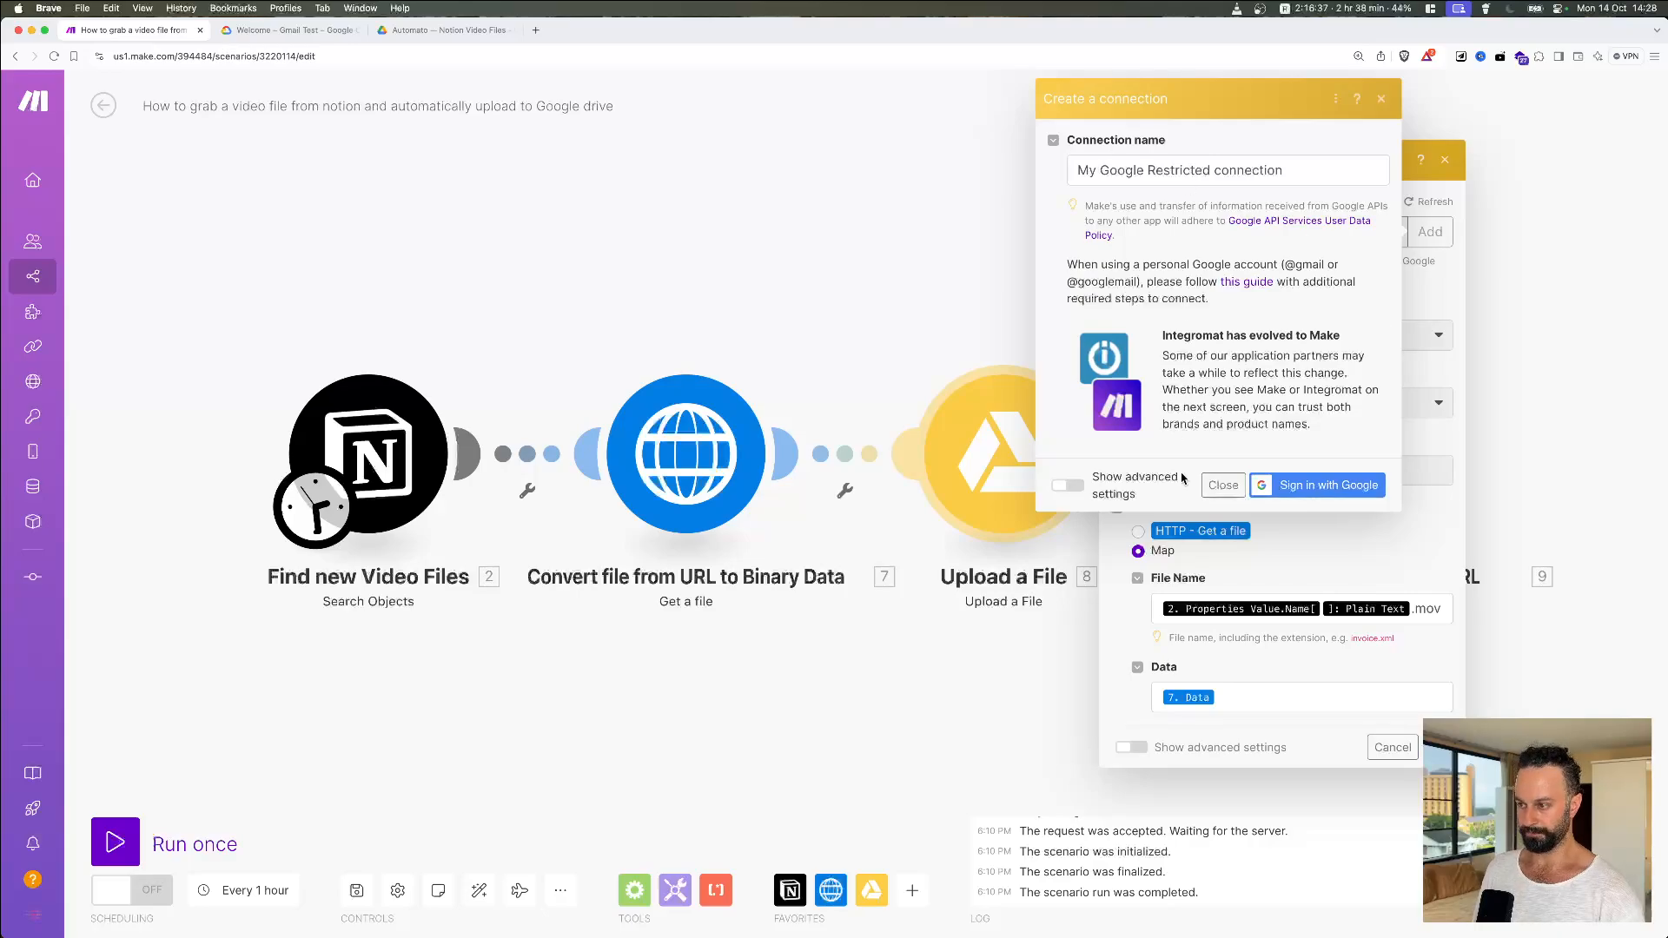
{"action": "triple_click", "coordinate": [1191, 170]}
{"action": "type", "text": "My Priv"}
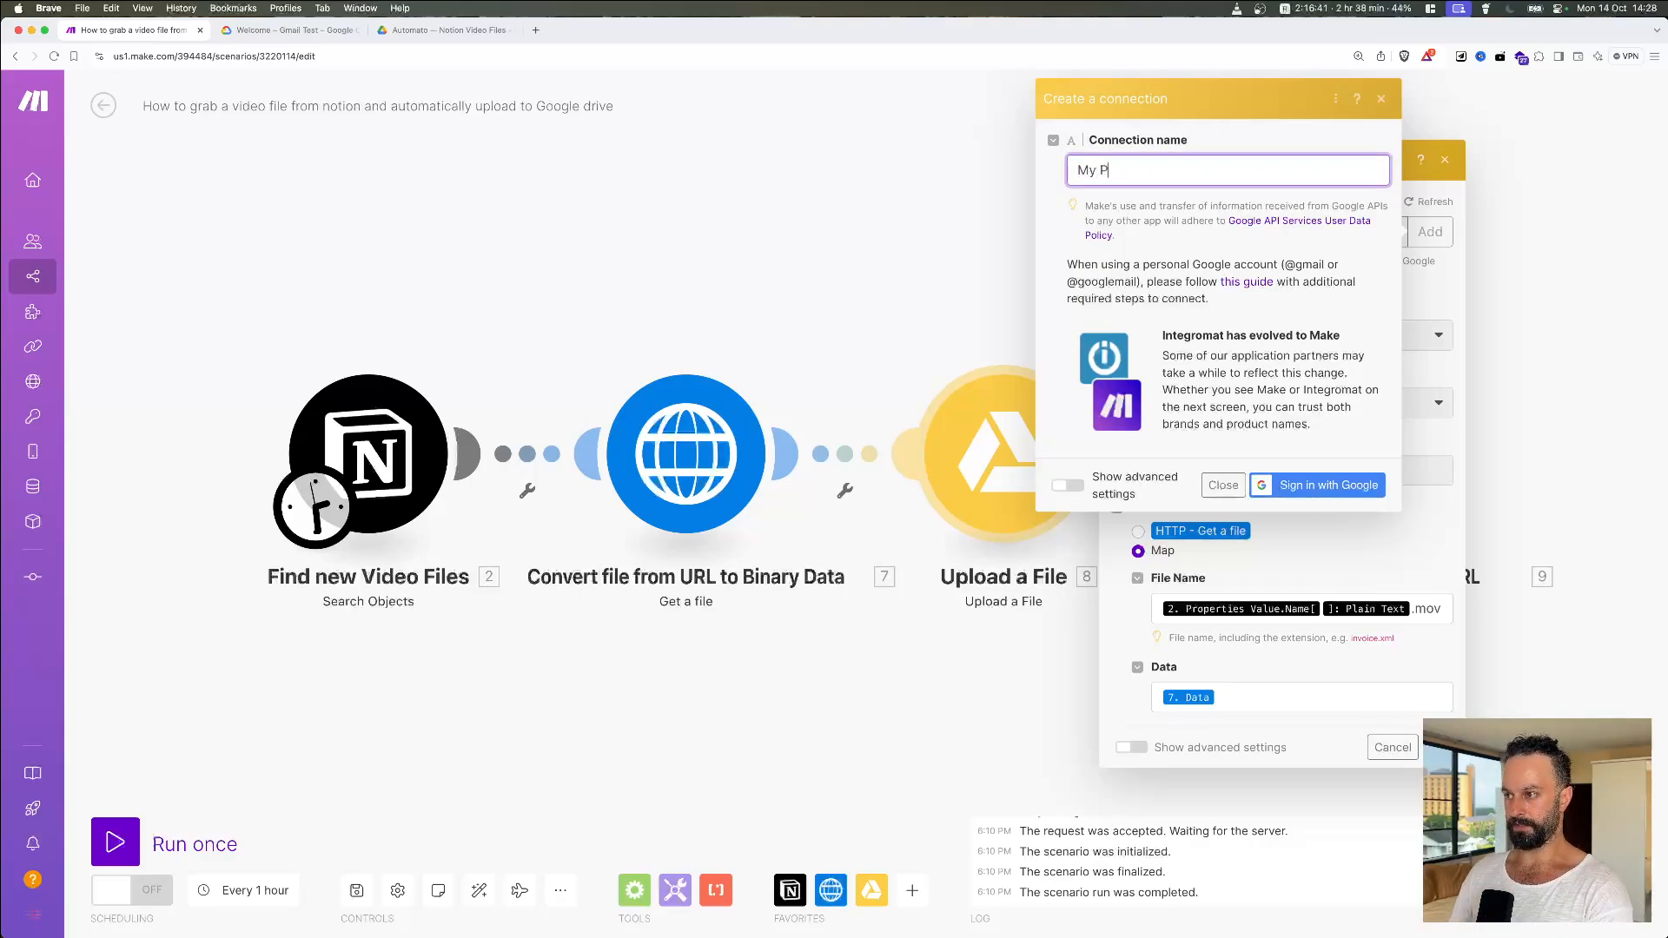
{"action": "key", "text": "BackSpace"}
{"action": "key", "text": "BackSpace"}
{"action": "type", "text": "ersonal Gmail"}
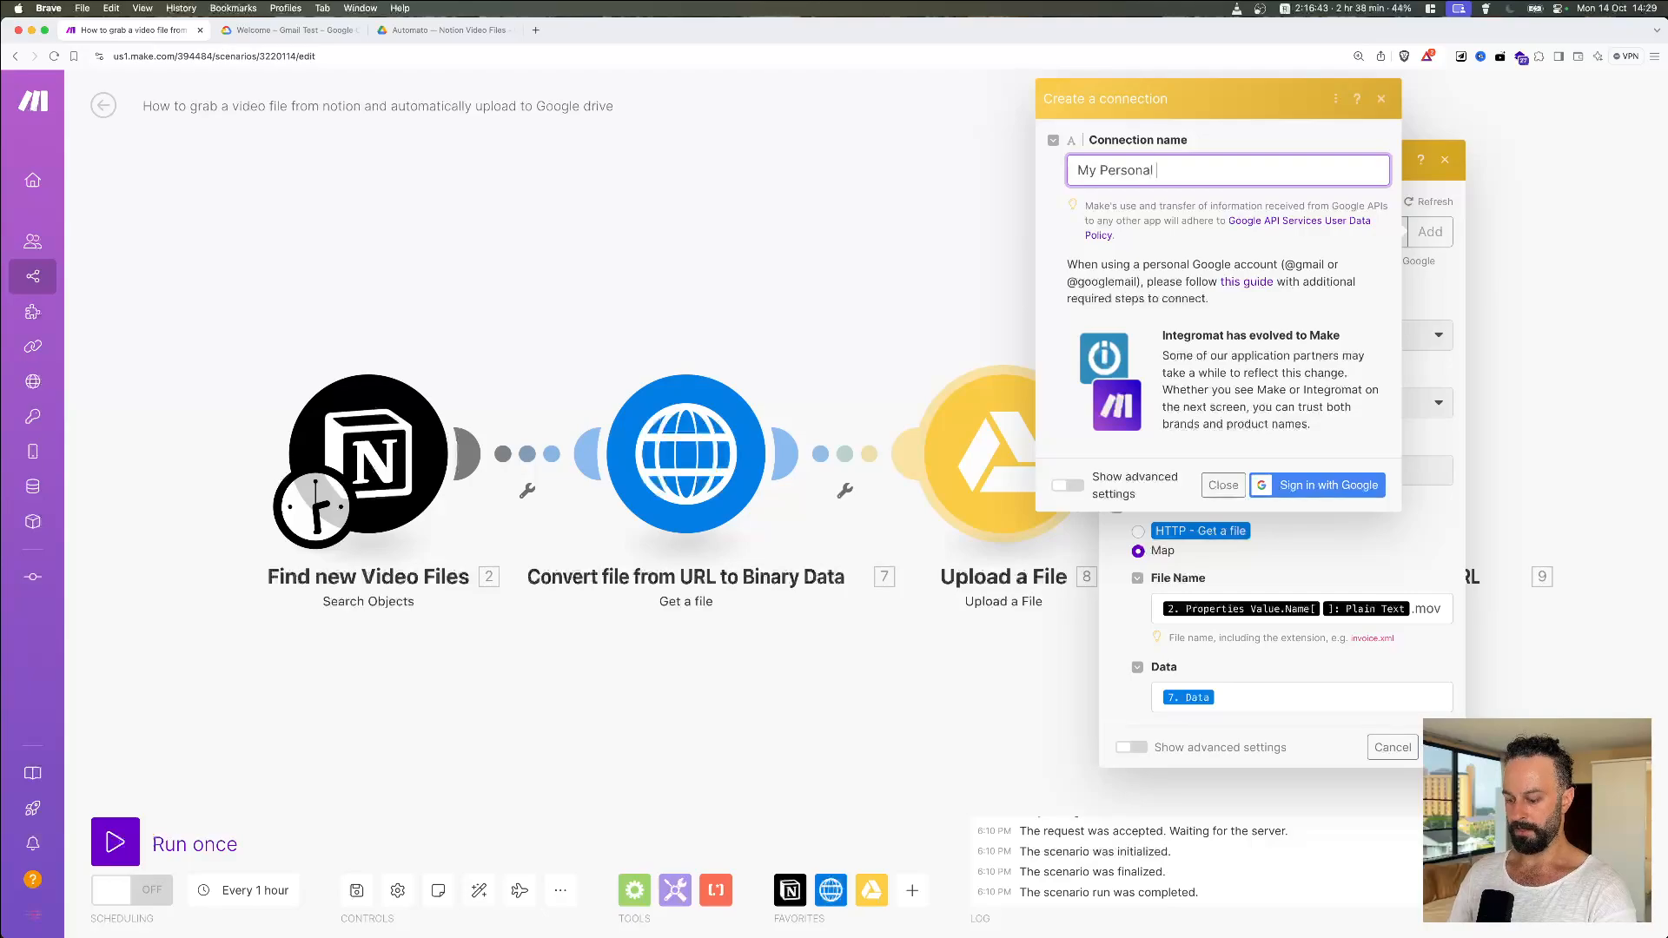
Step: Sign in with the personal Gmail account and allow access, which fails with a restricted-scopes error
{"action": "left_click", "coordinate": [1319, 486]}
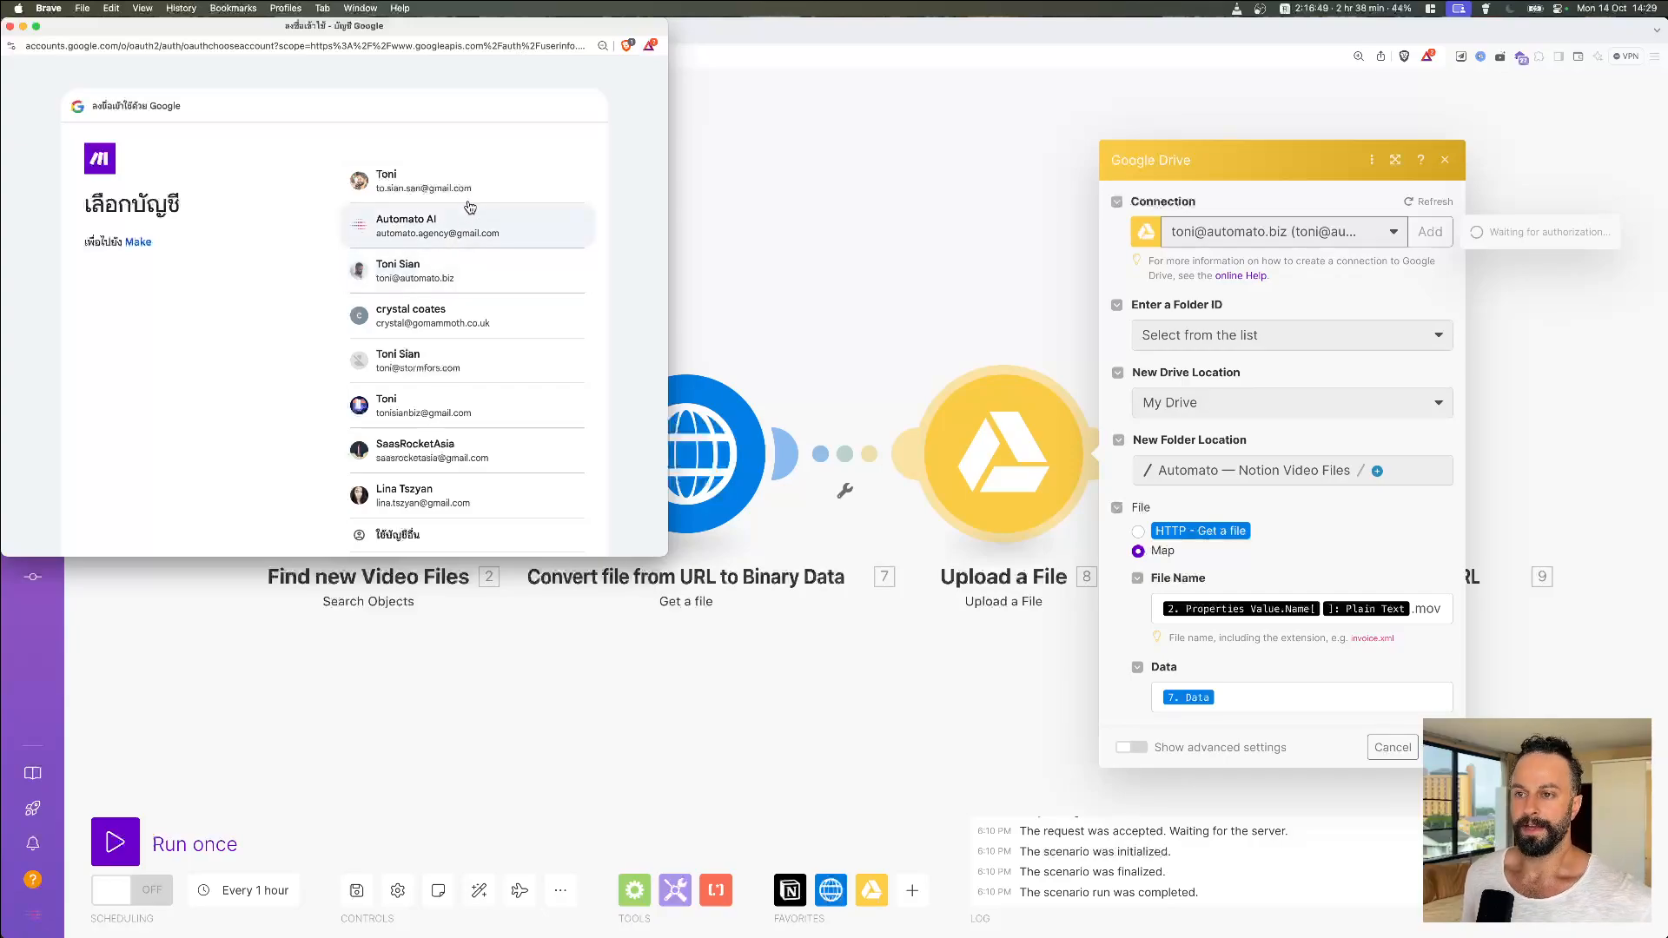
{"action": "left_click", "coordinate": [465, 182]}
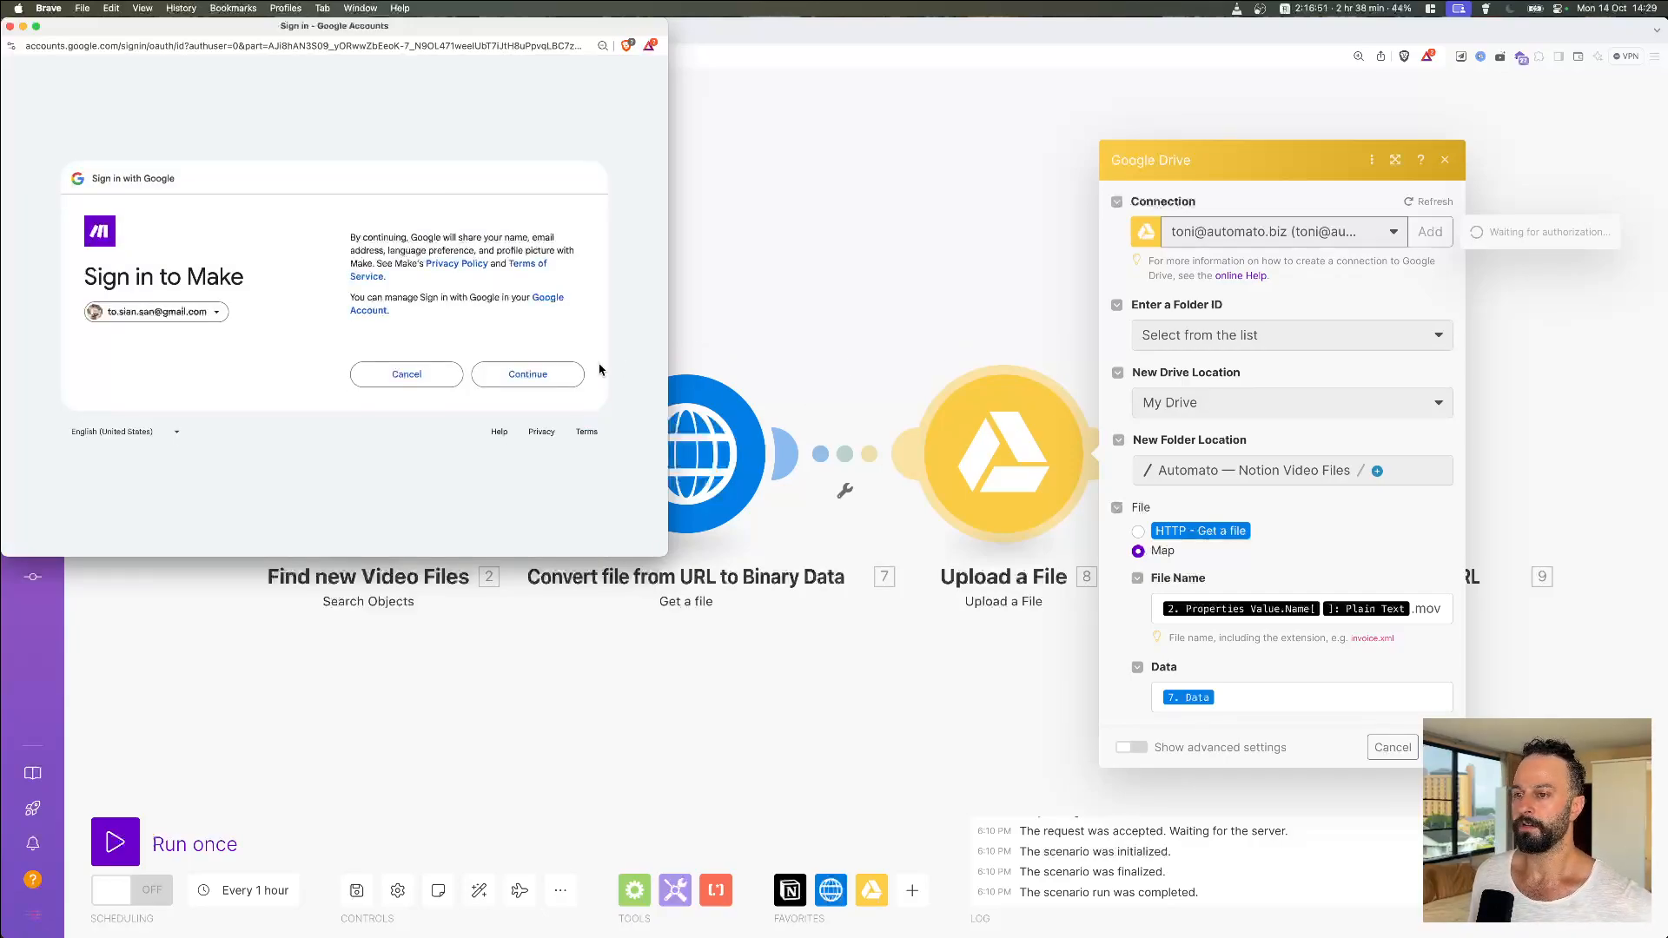
{"action": "left_click", "coordinate": [561, 377]}
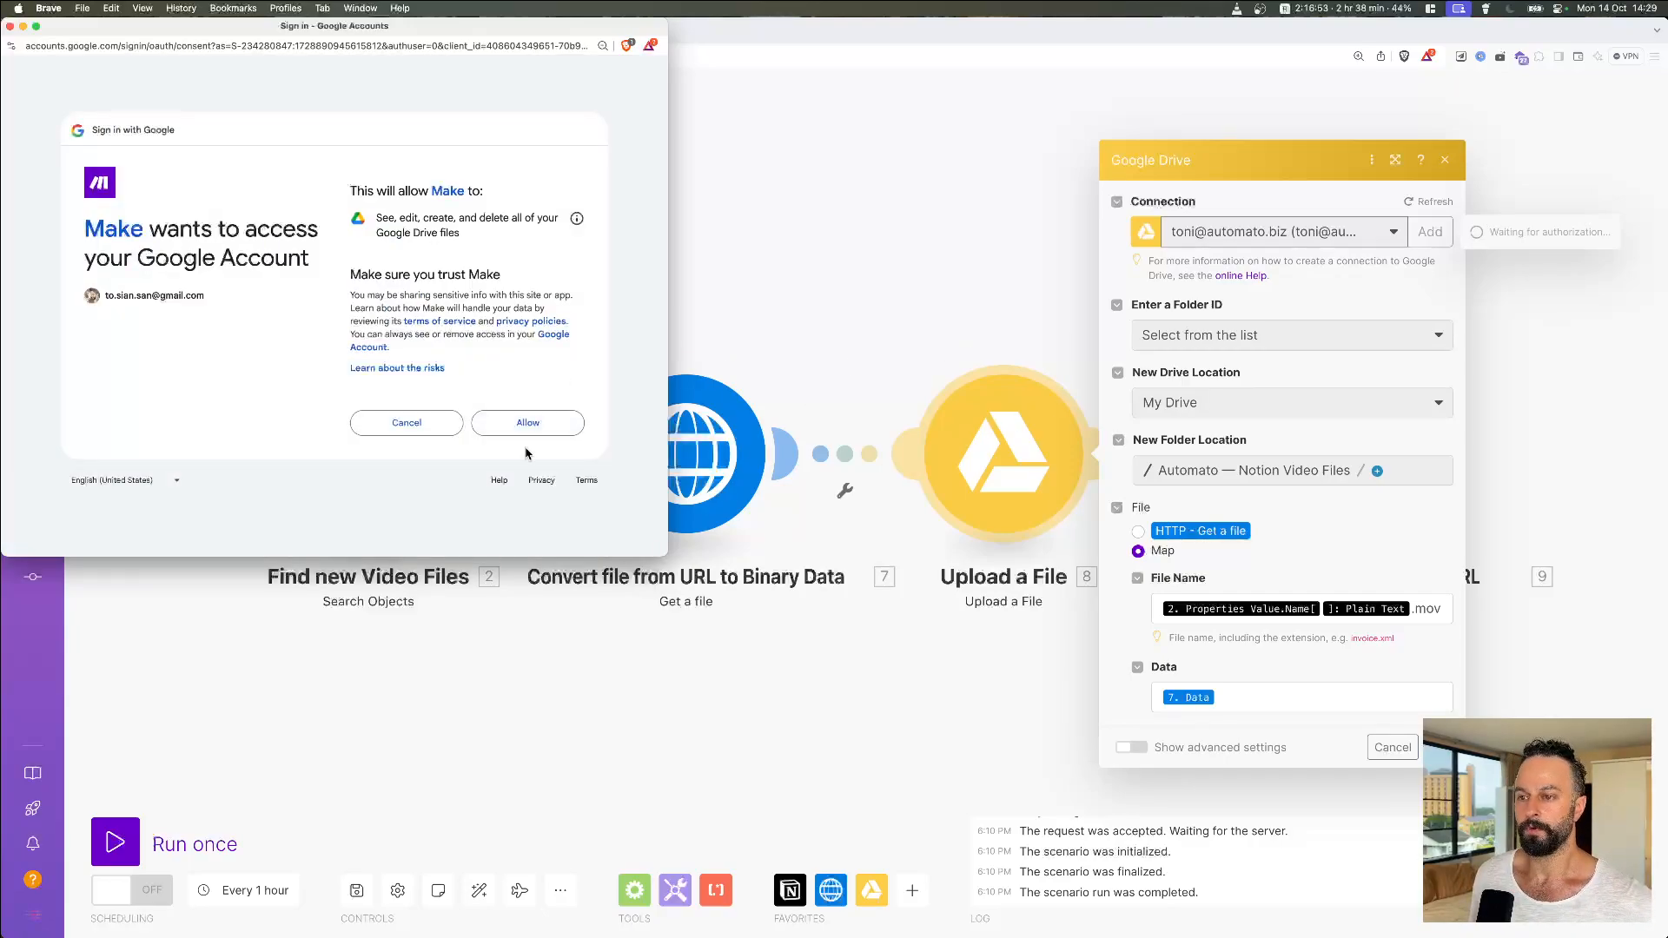
{"action": "left_click", "coordinate": [532, 422]}
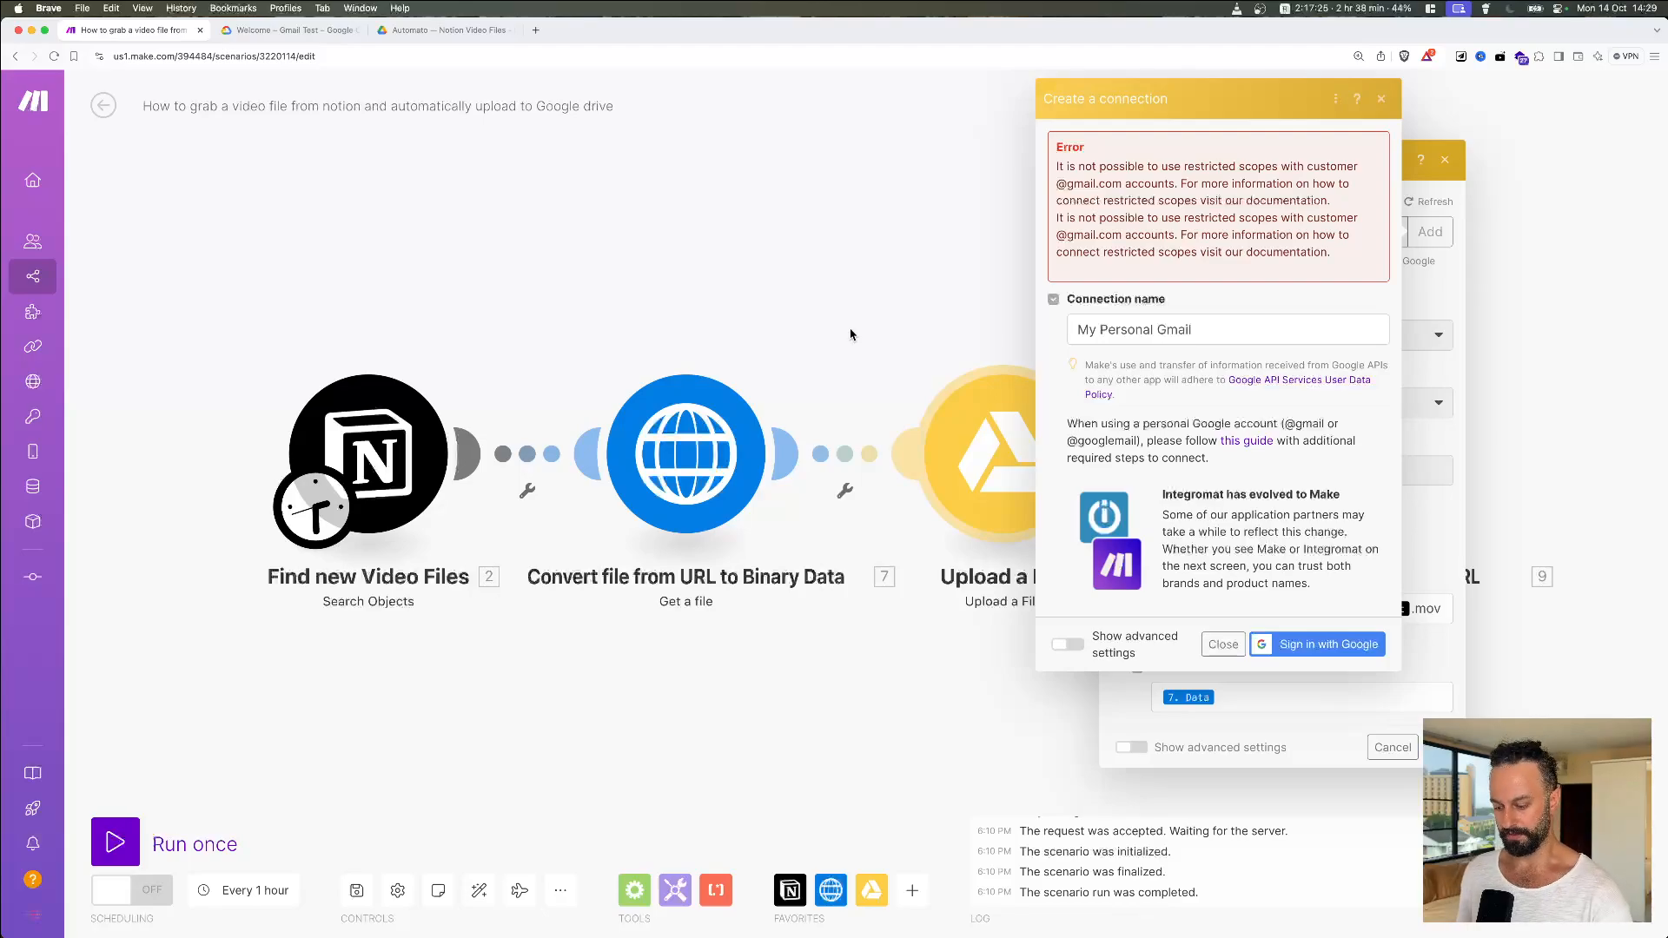
Step: Dismiss the failed connection and reach the Google Cloud Console through a 'google cloud' search
{"action": "left_click", "coordinate": [826, 316]}
{"action": "left_click", "coordinate": [245, 31]}
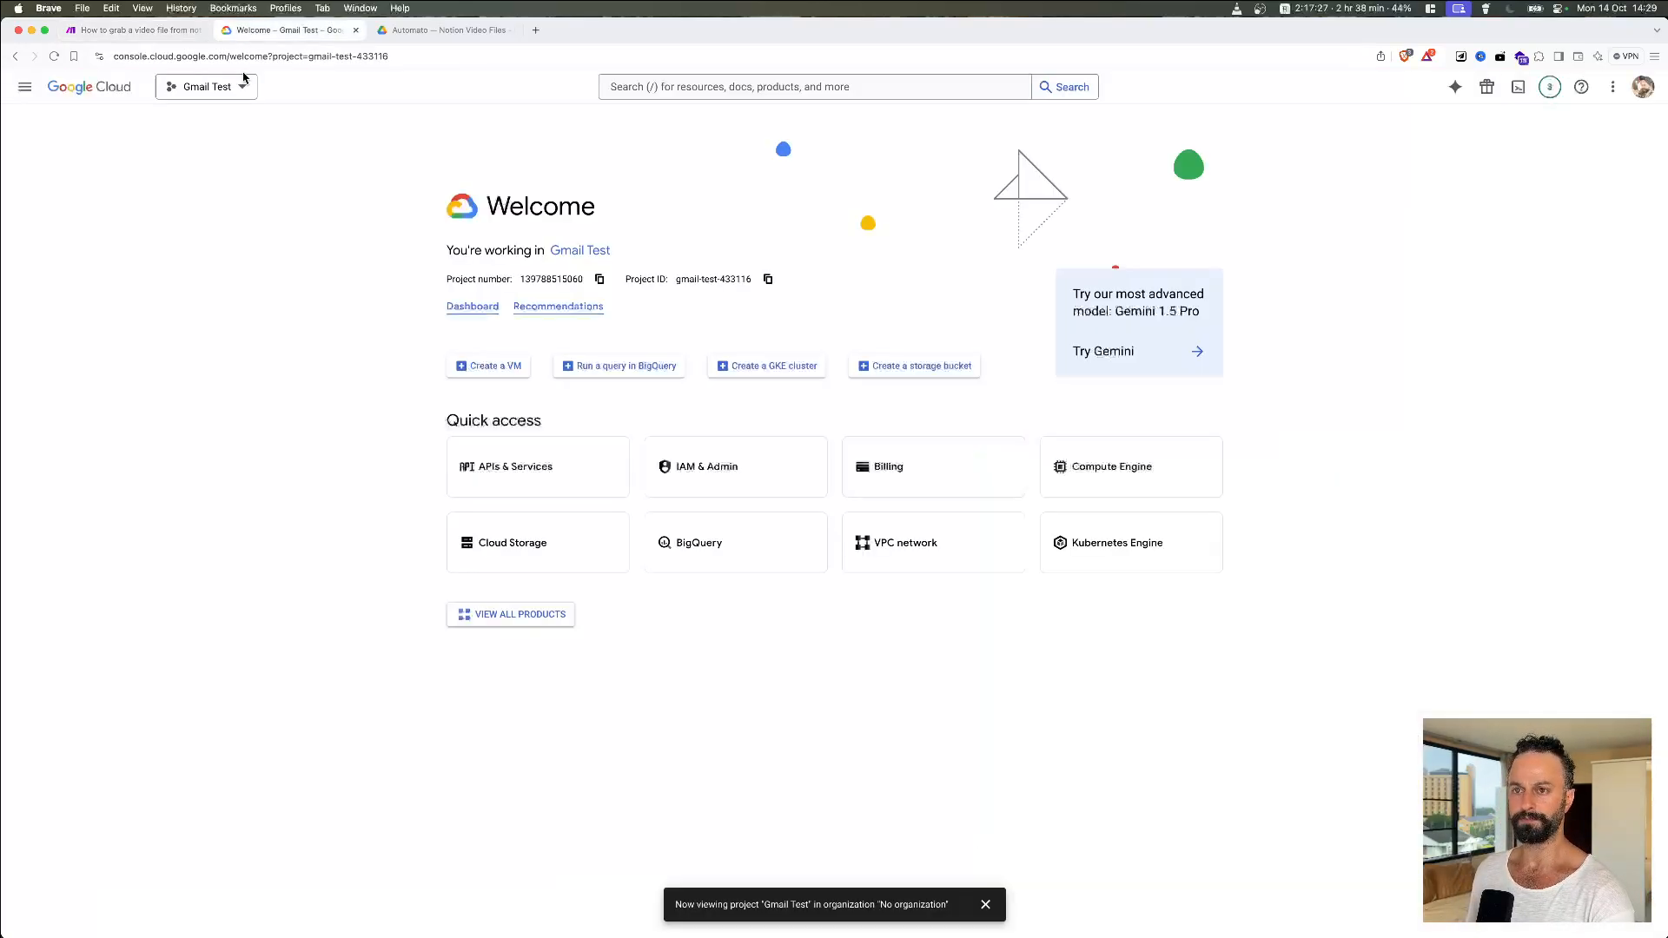
{"action": "left_click", "coordinate": [372, 55]}
{"action": "type", "text": "goog"}
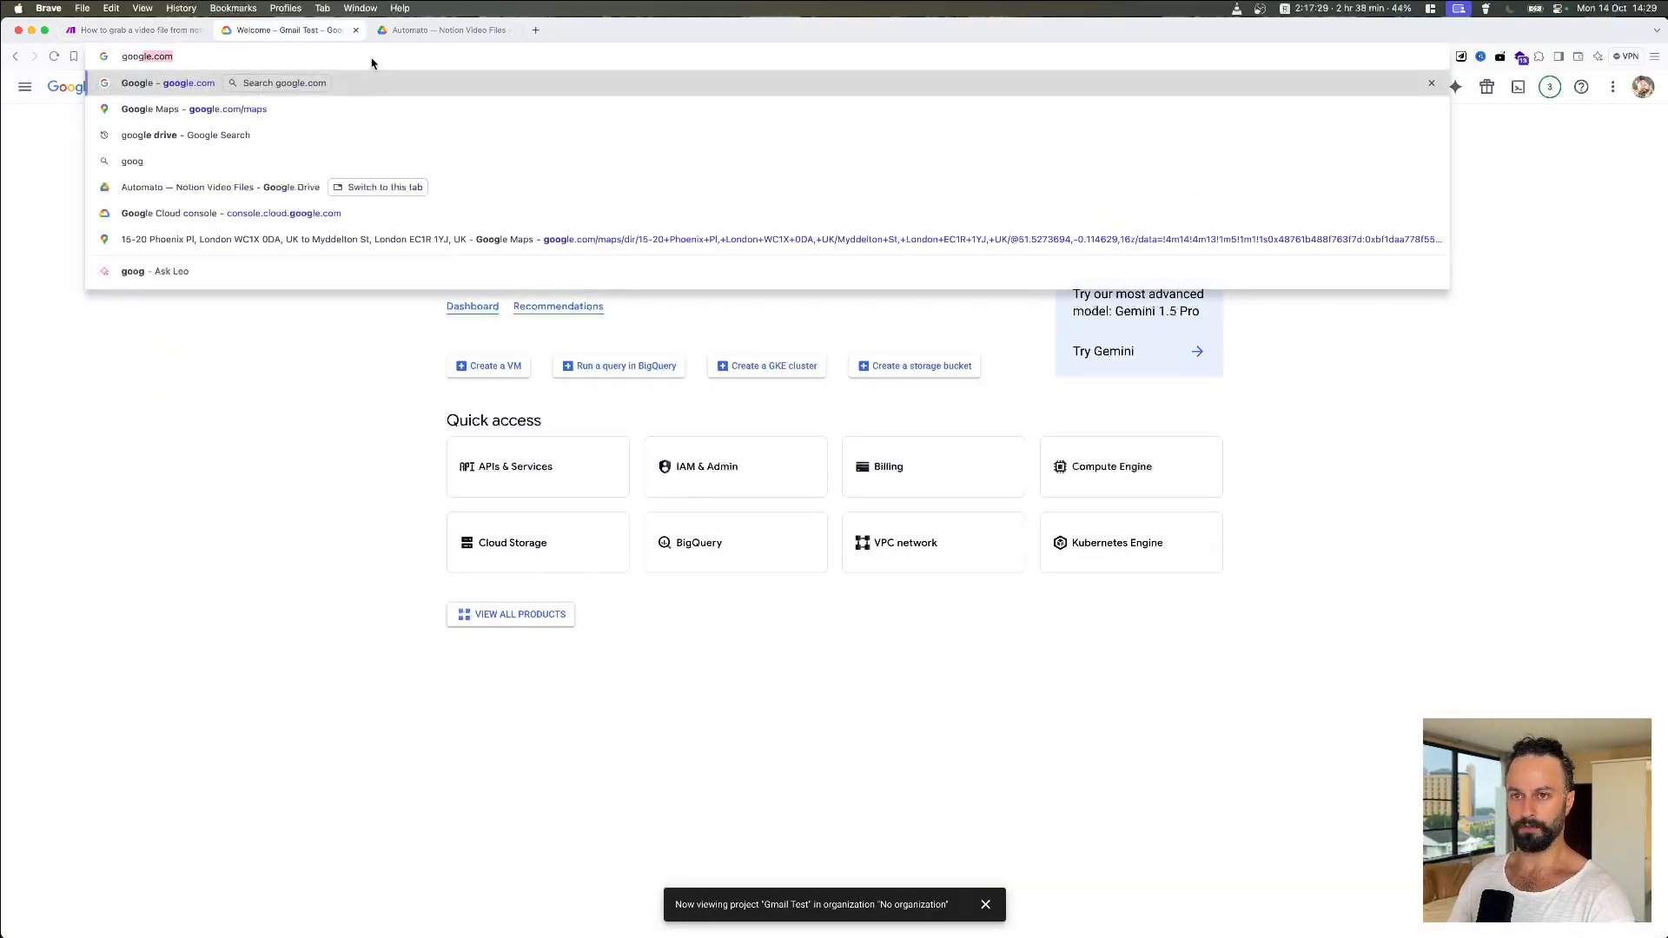
{"action": "type", "text": "le cloud"}
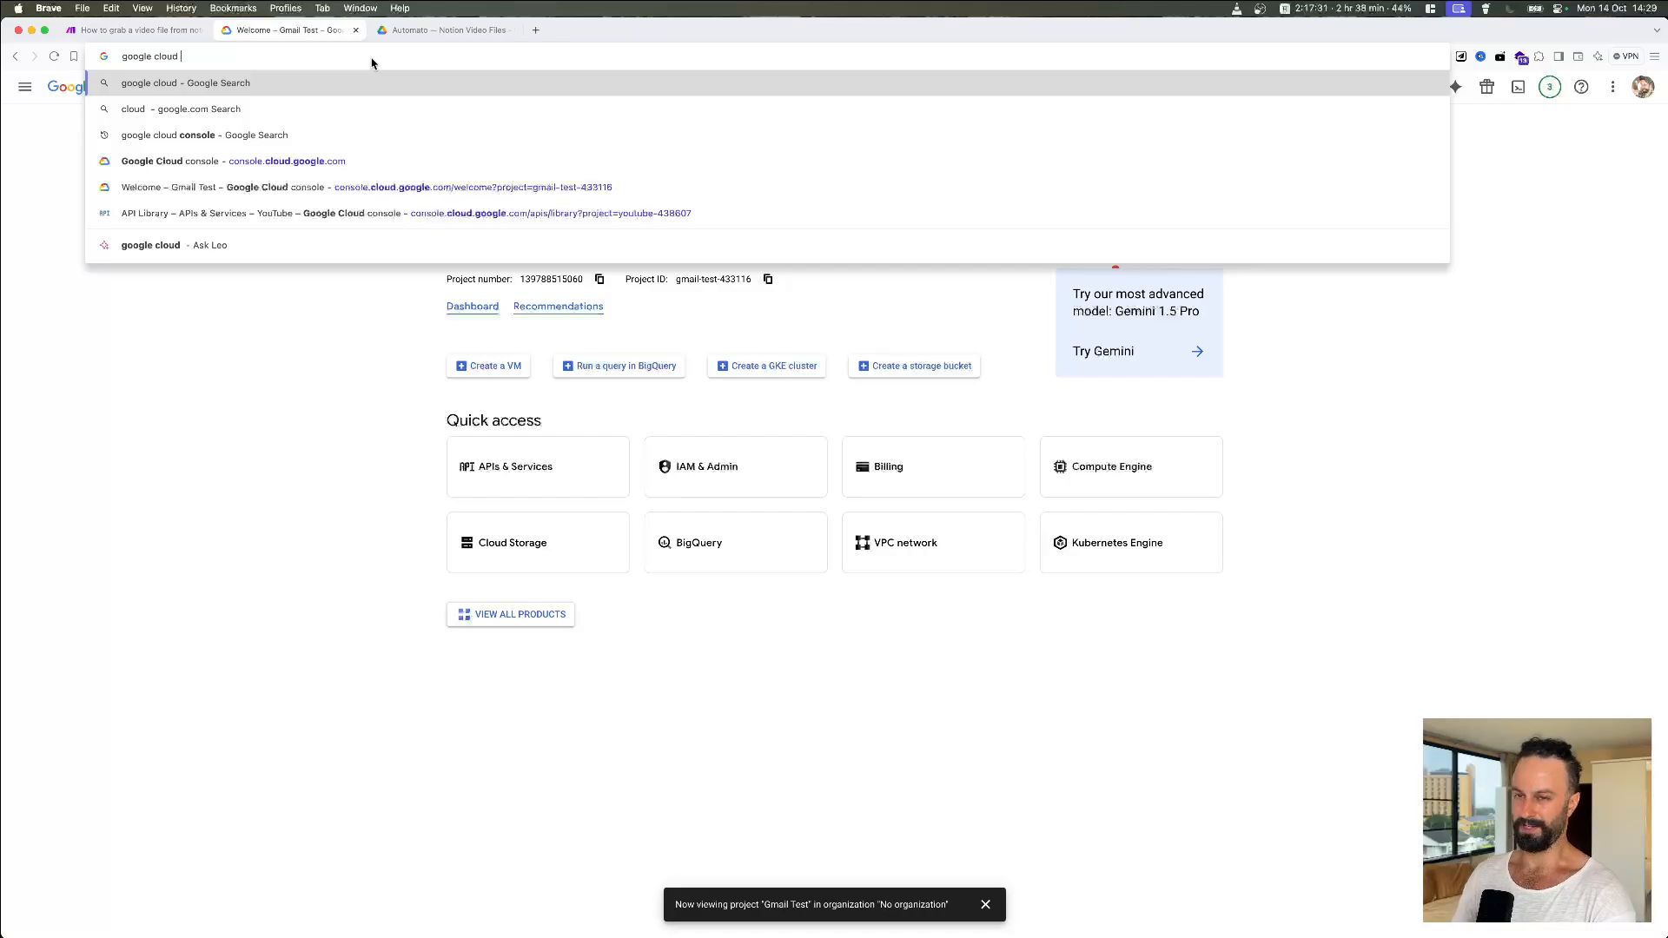
{"action": "key", "text": "Return"}
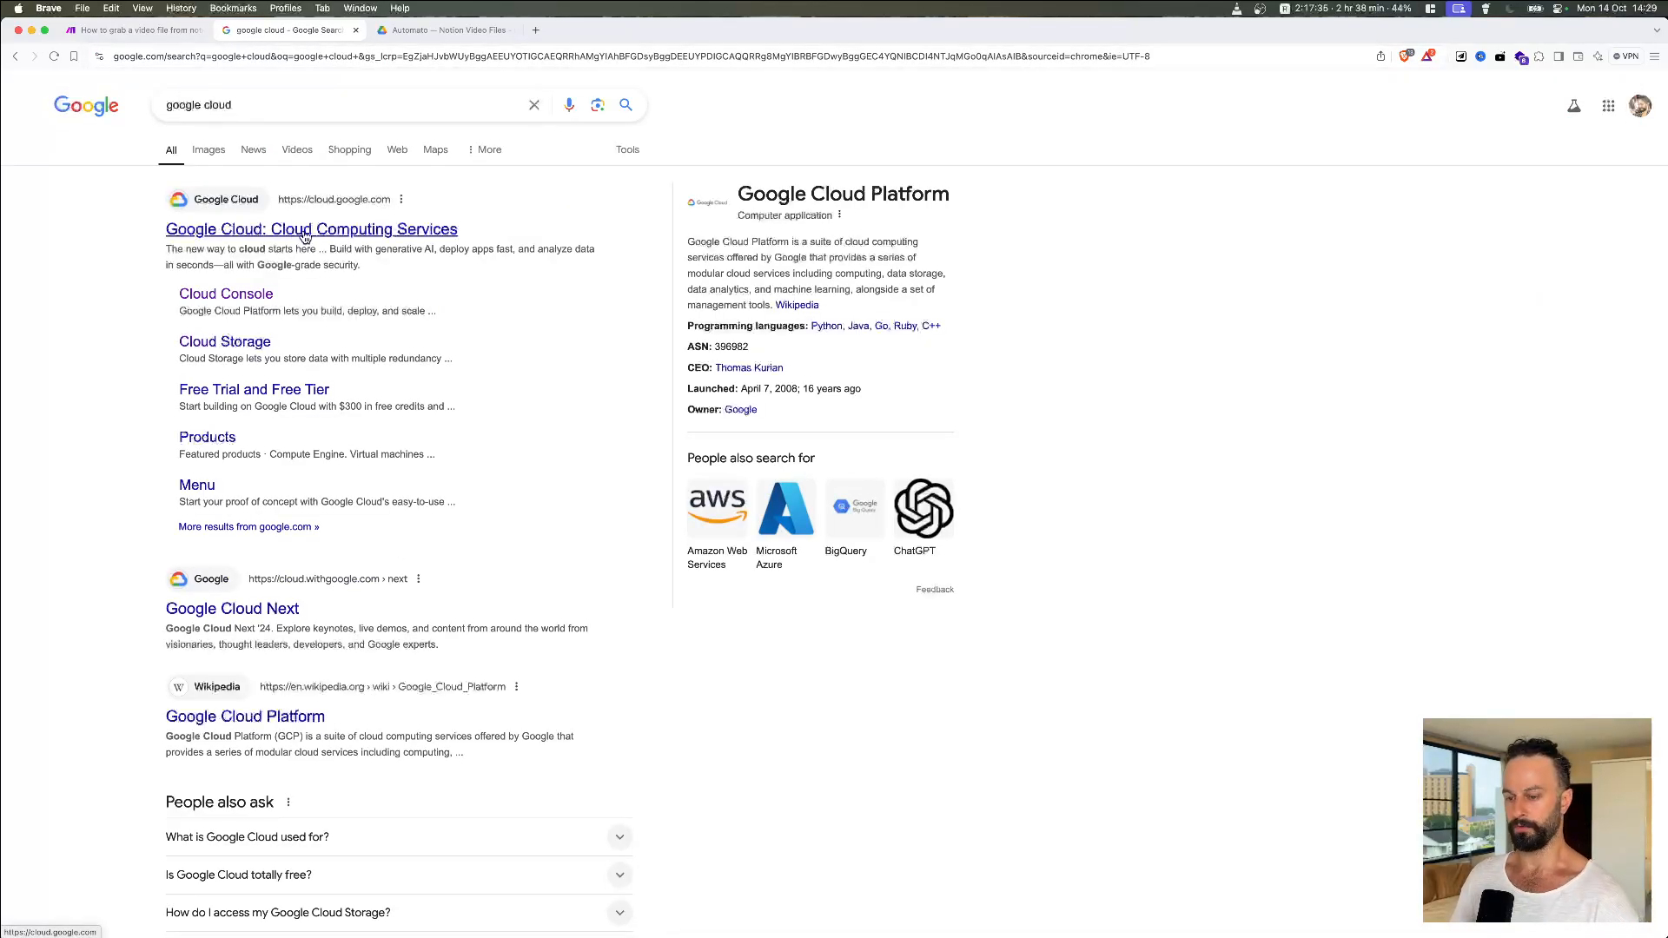
{"action": "left_click", "coordinate": [304, 233]}
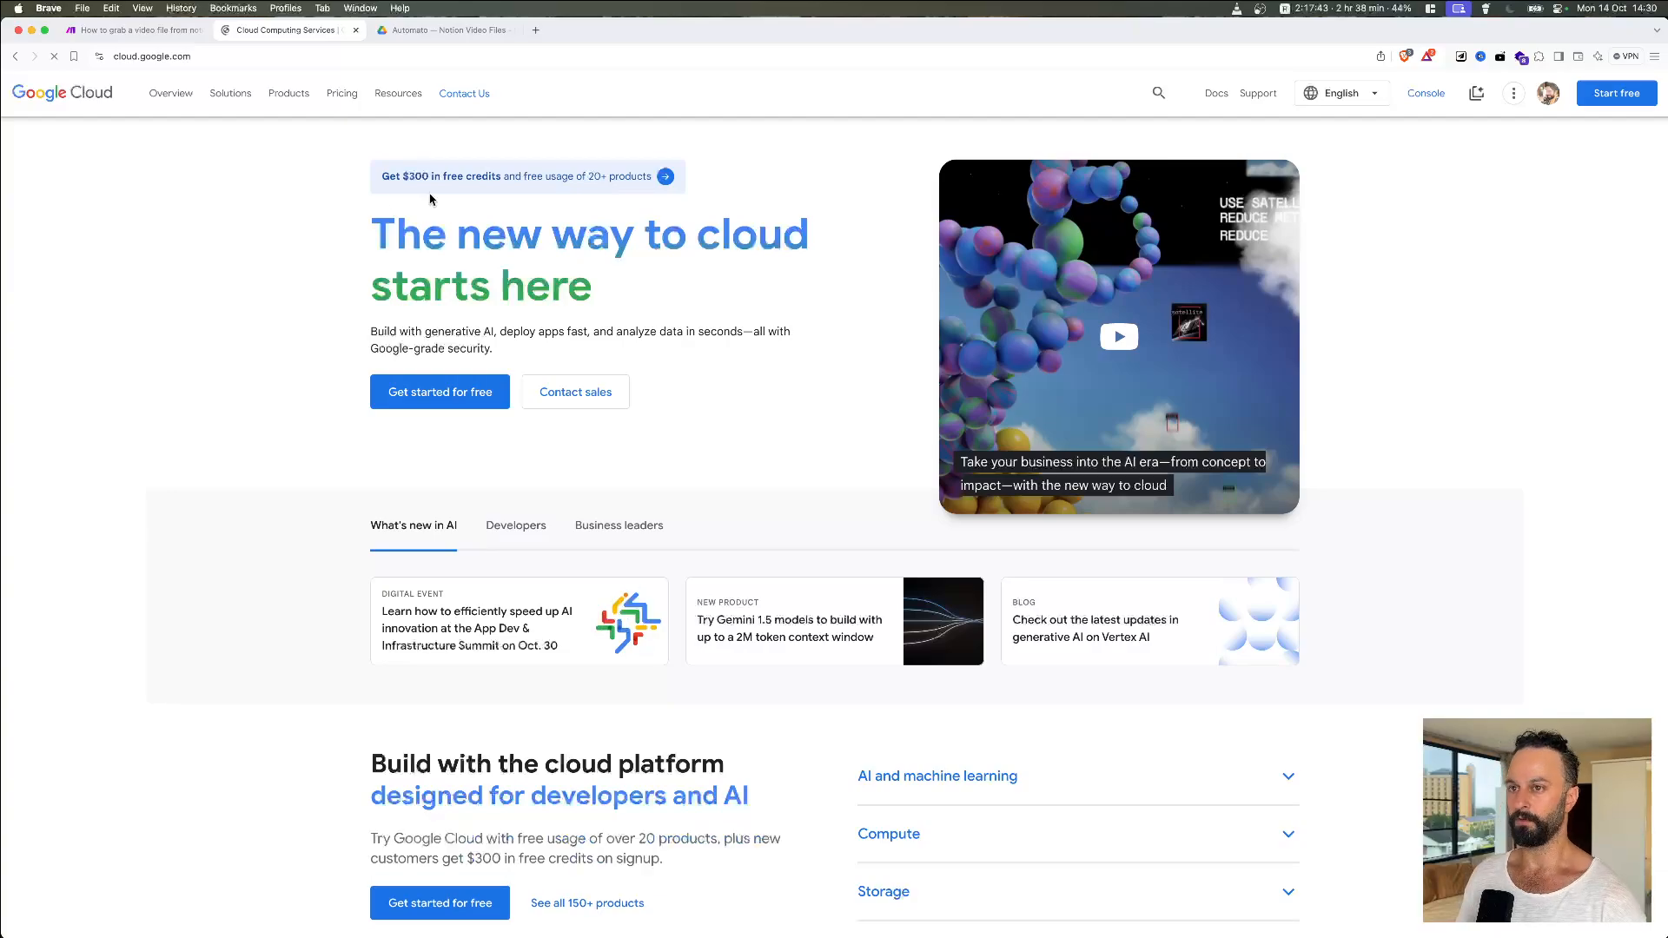
{"action": "left_click", "coordinate": [1433, 101]}
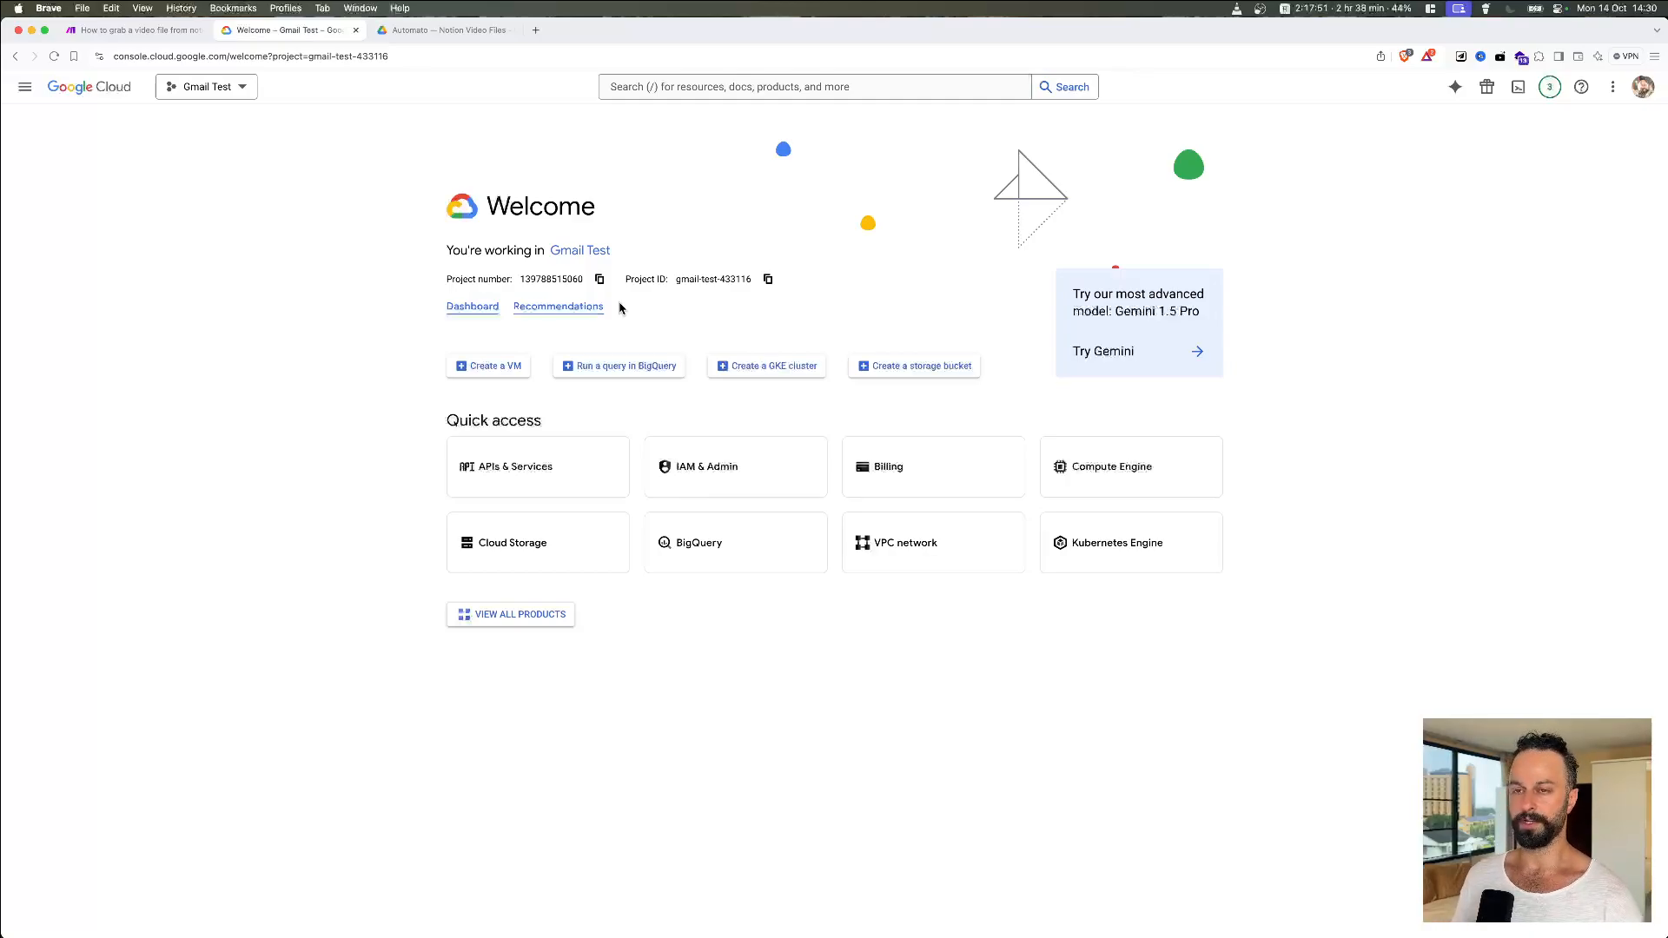
Step: From the project list, create a project named 'Notion to Google Drive Auth'
{"action": "left_click", "coordinate": [243, 88]}
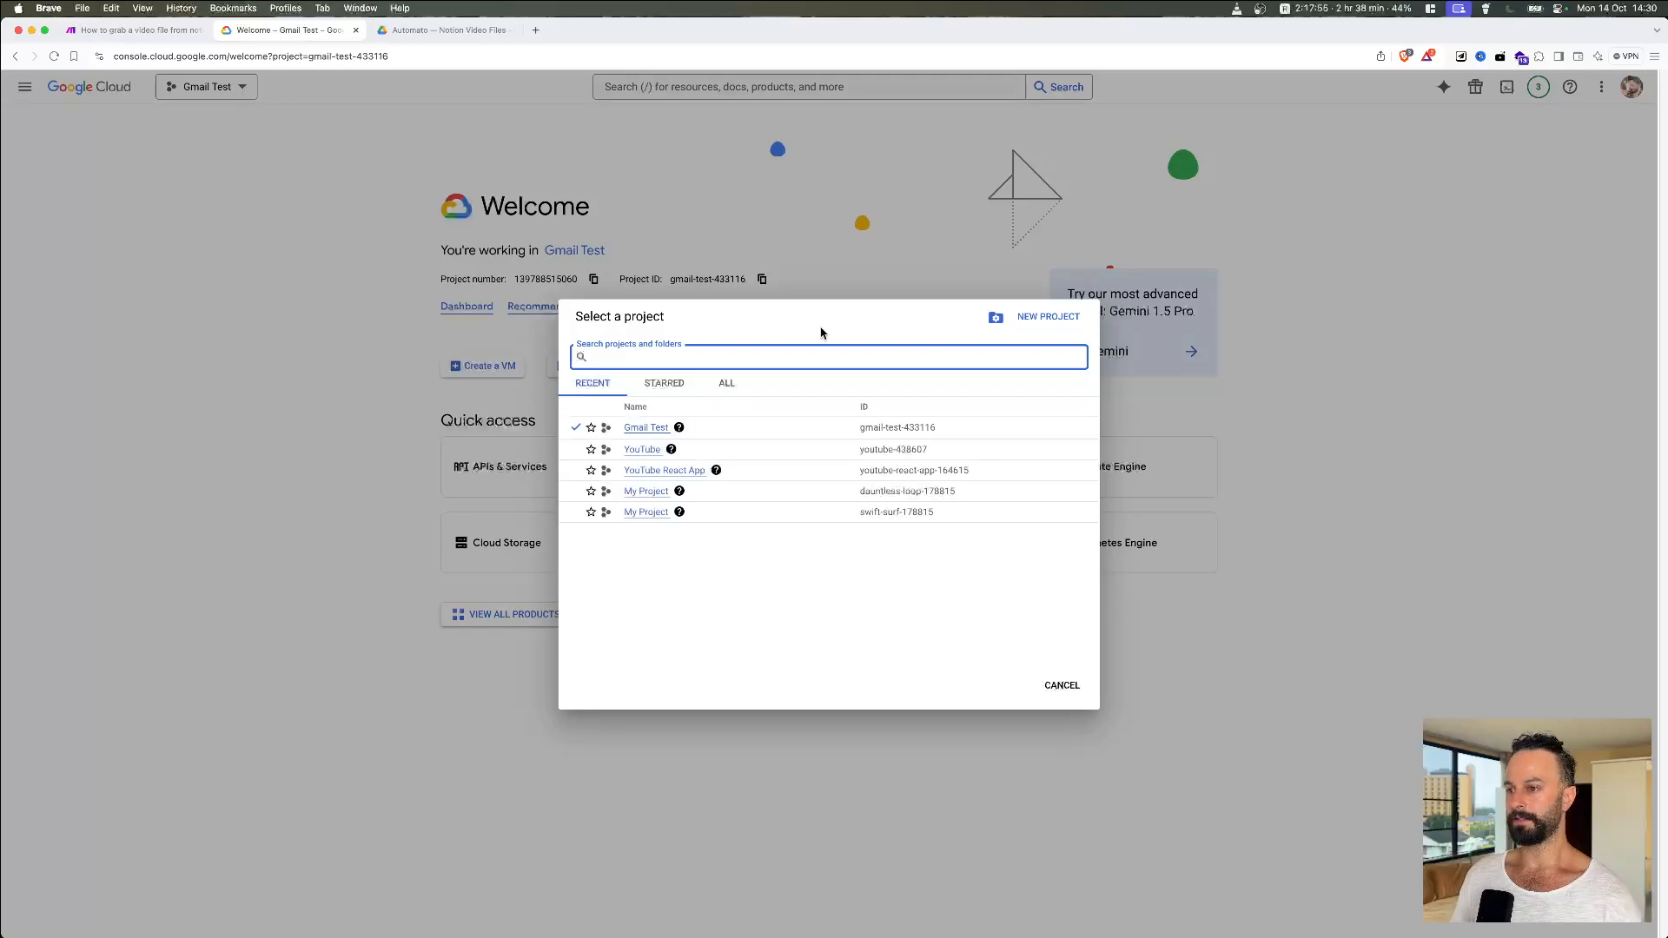
{"action": "left_click", "coordinate": [1035, 318]}
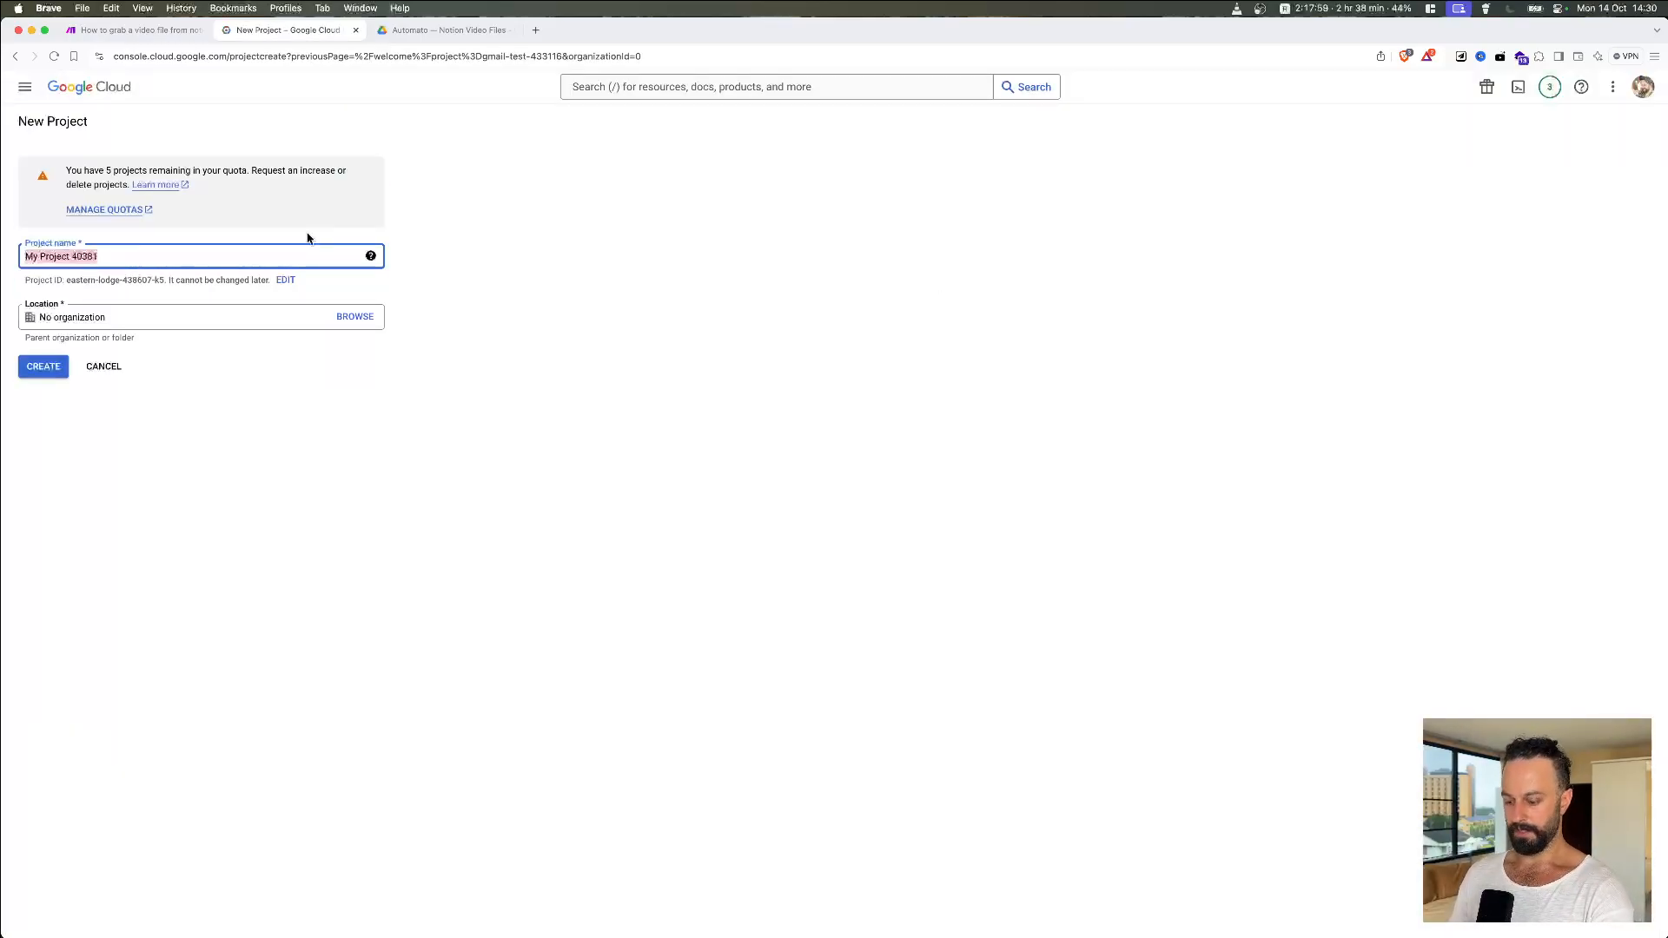
{"action": "type", "text": "Make S"}
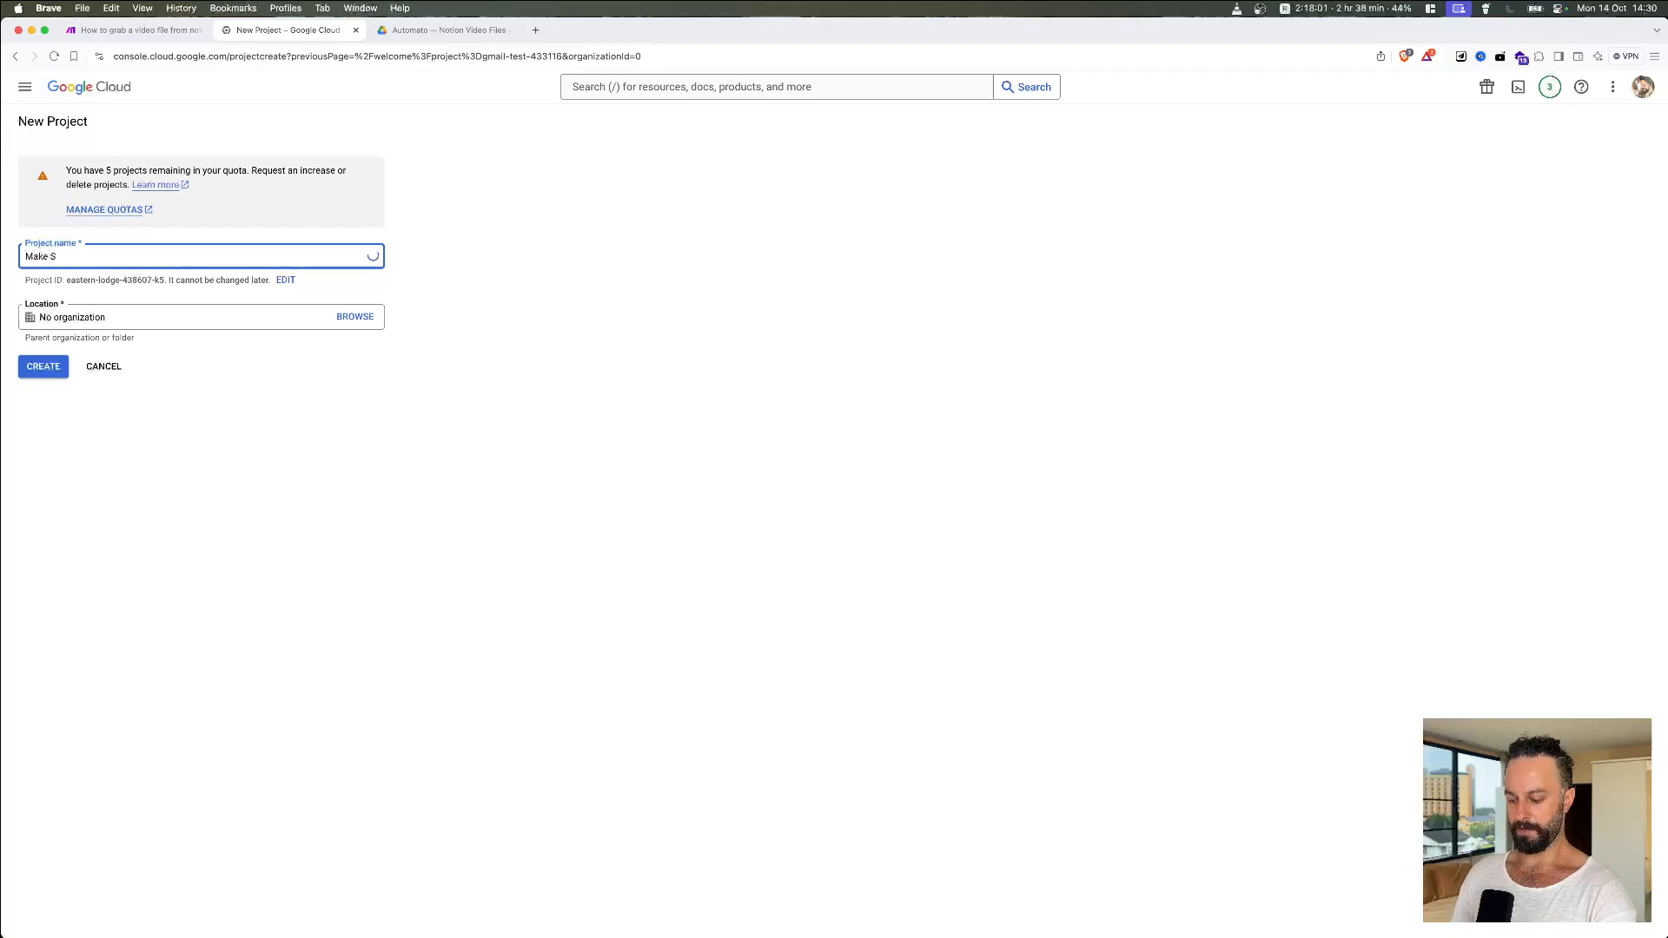
{"action": "type", "text": "c"}
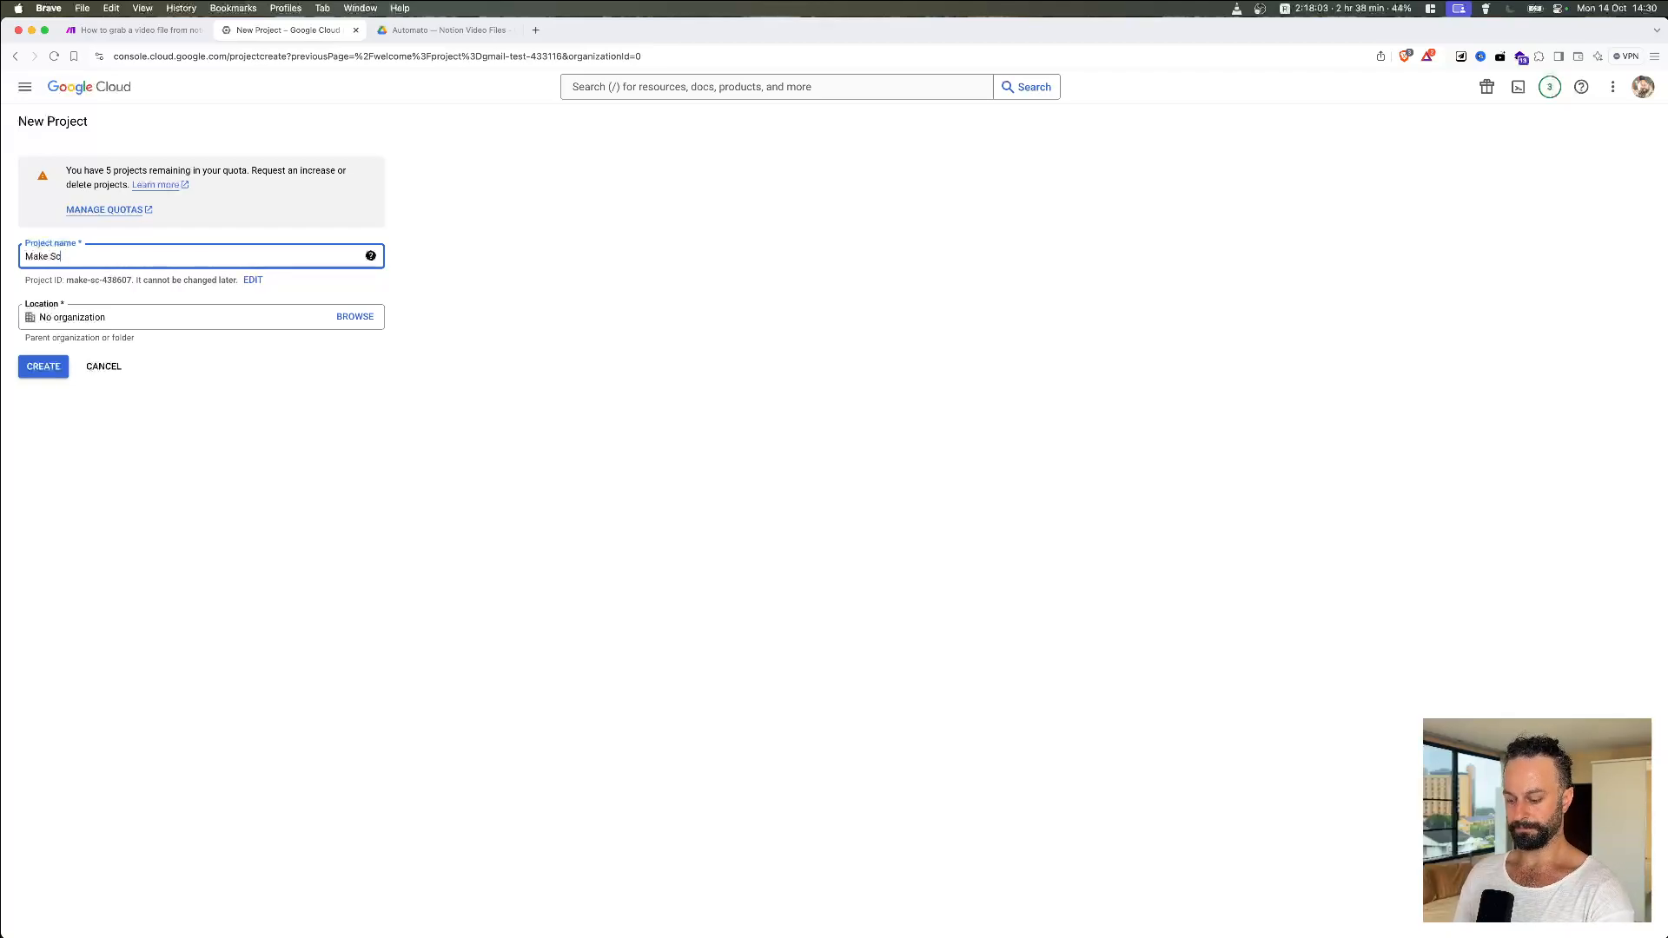
{"action": "key", "text": "super+a"}
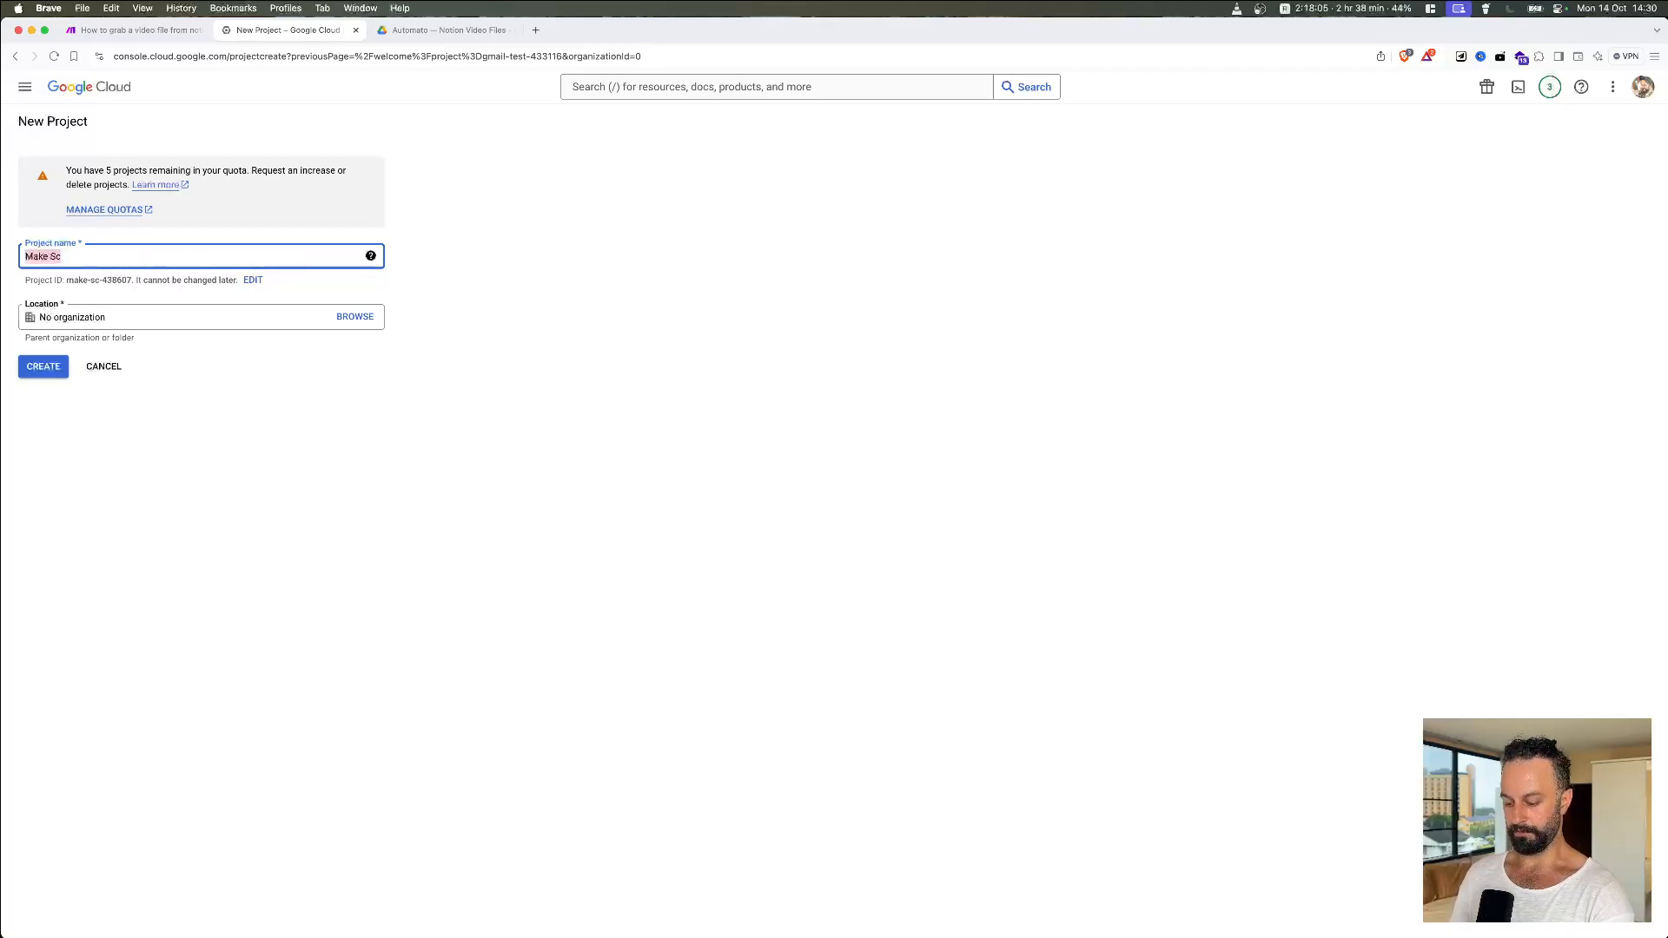
{"action": "type", "text": "Notion to"}
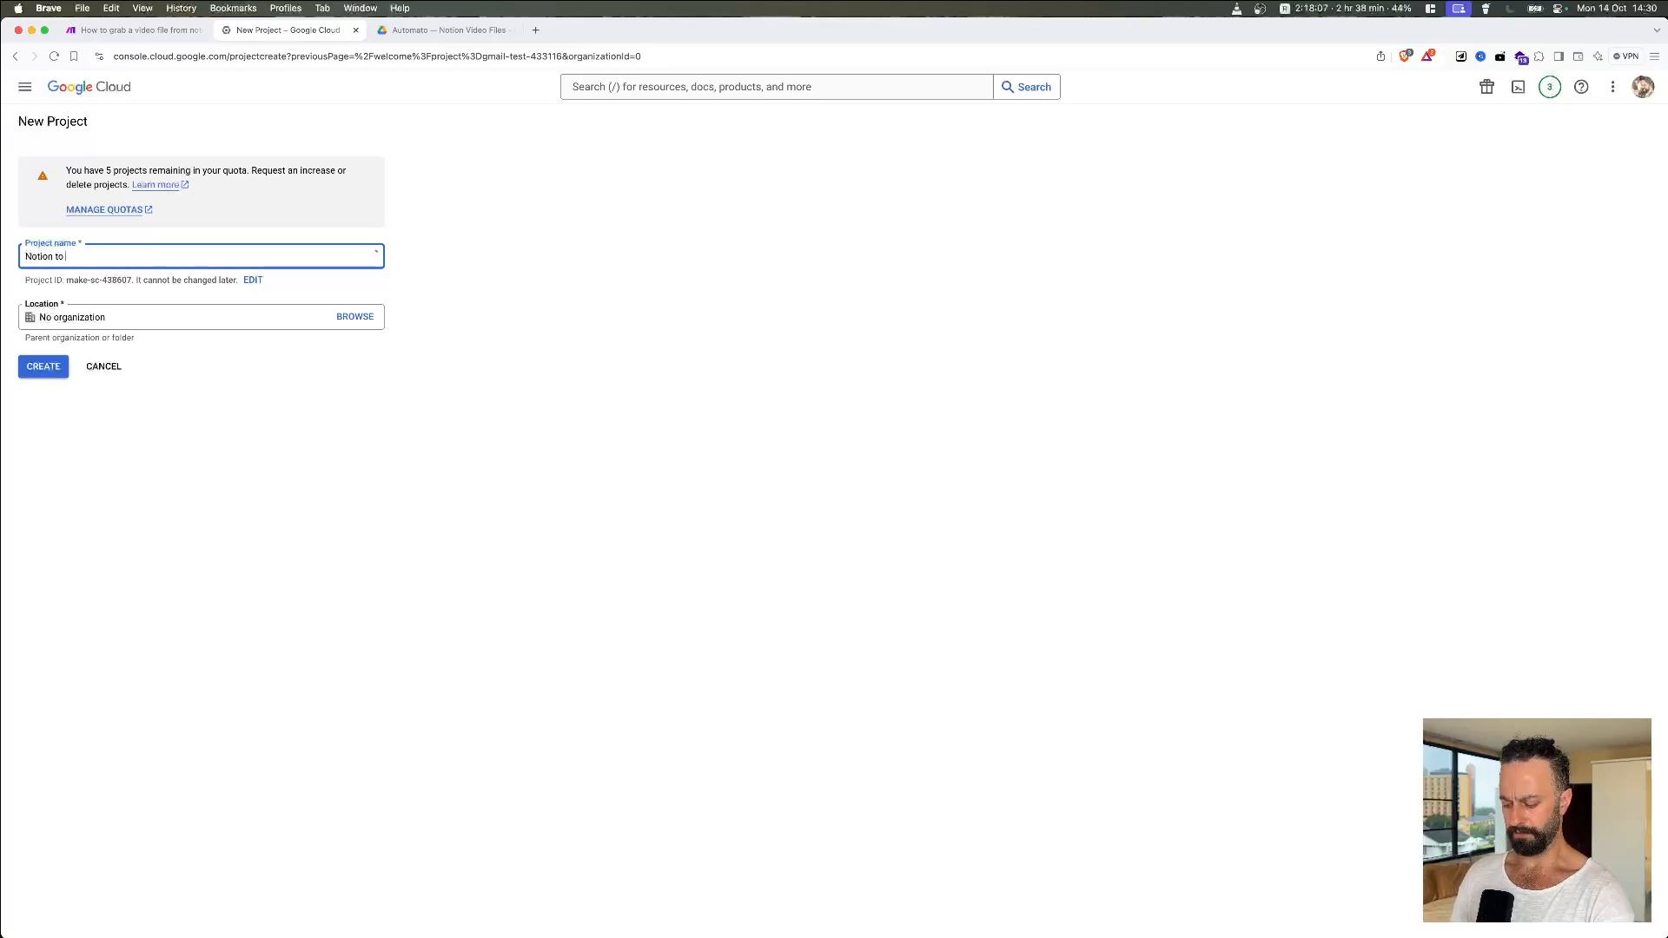
{"action": "type", "text": " Google D"}
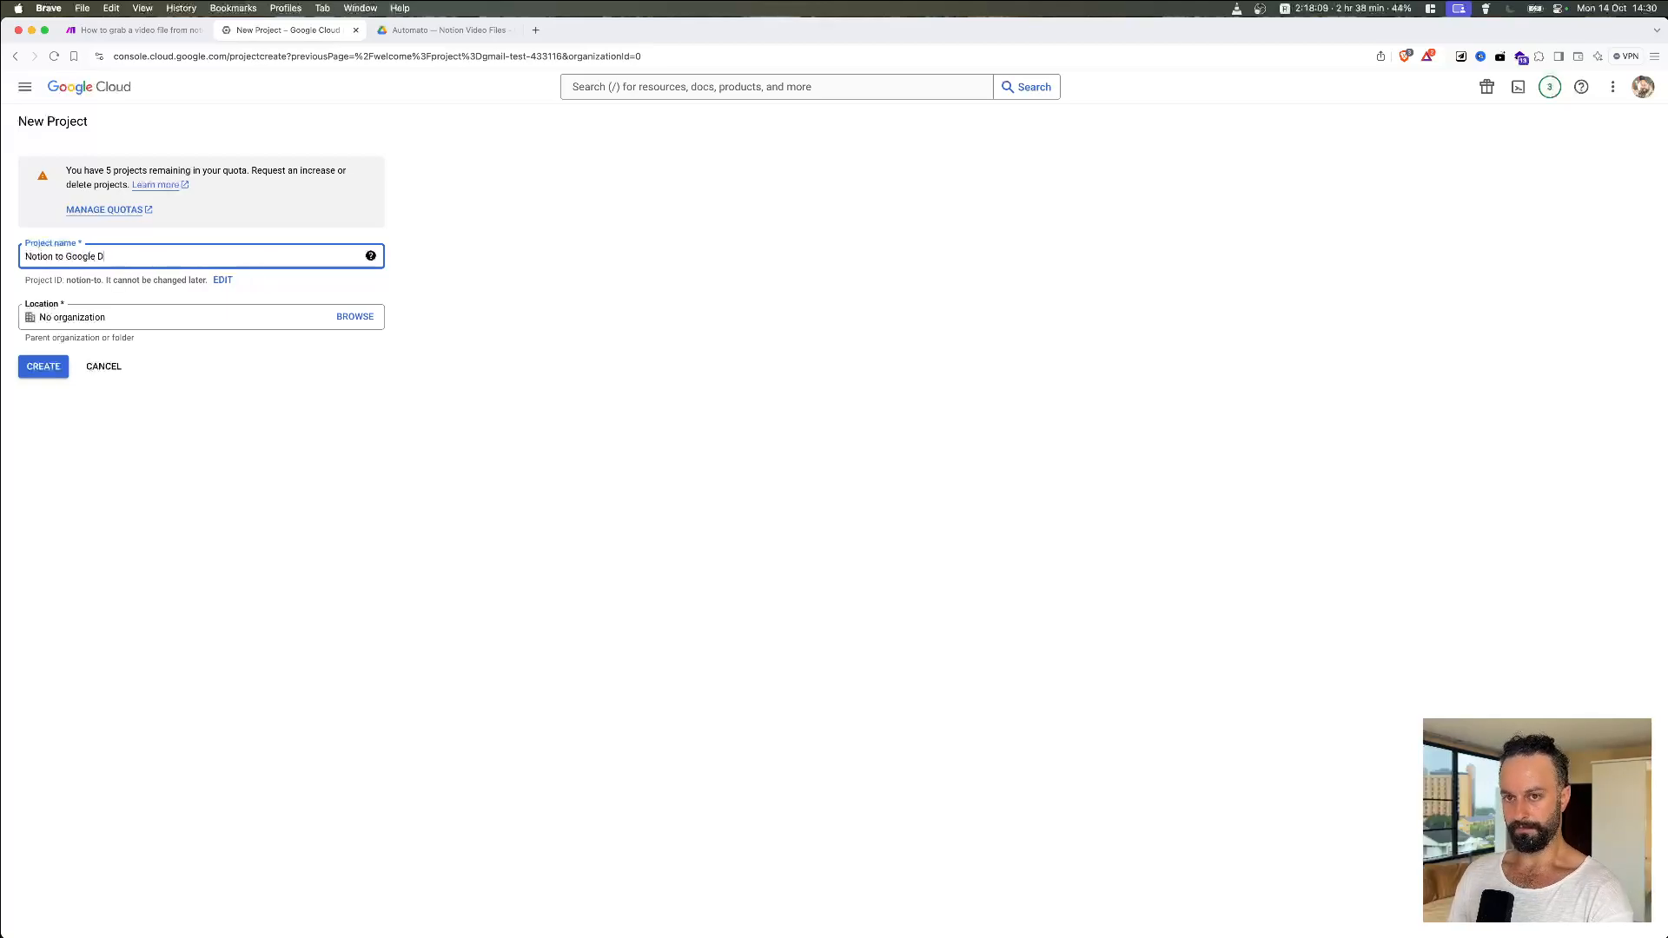
{"action": "type", "text": "rive Auth"}
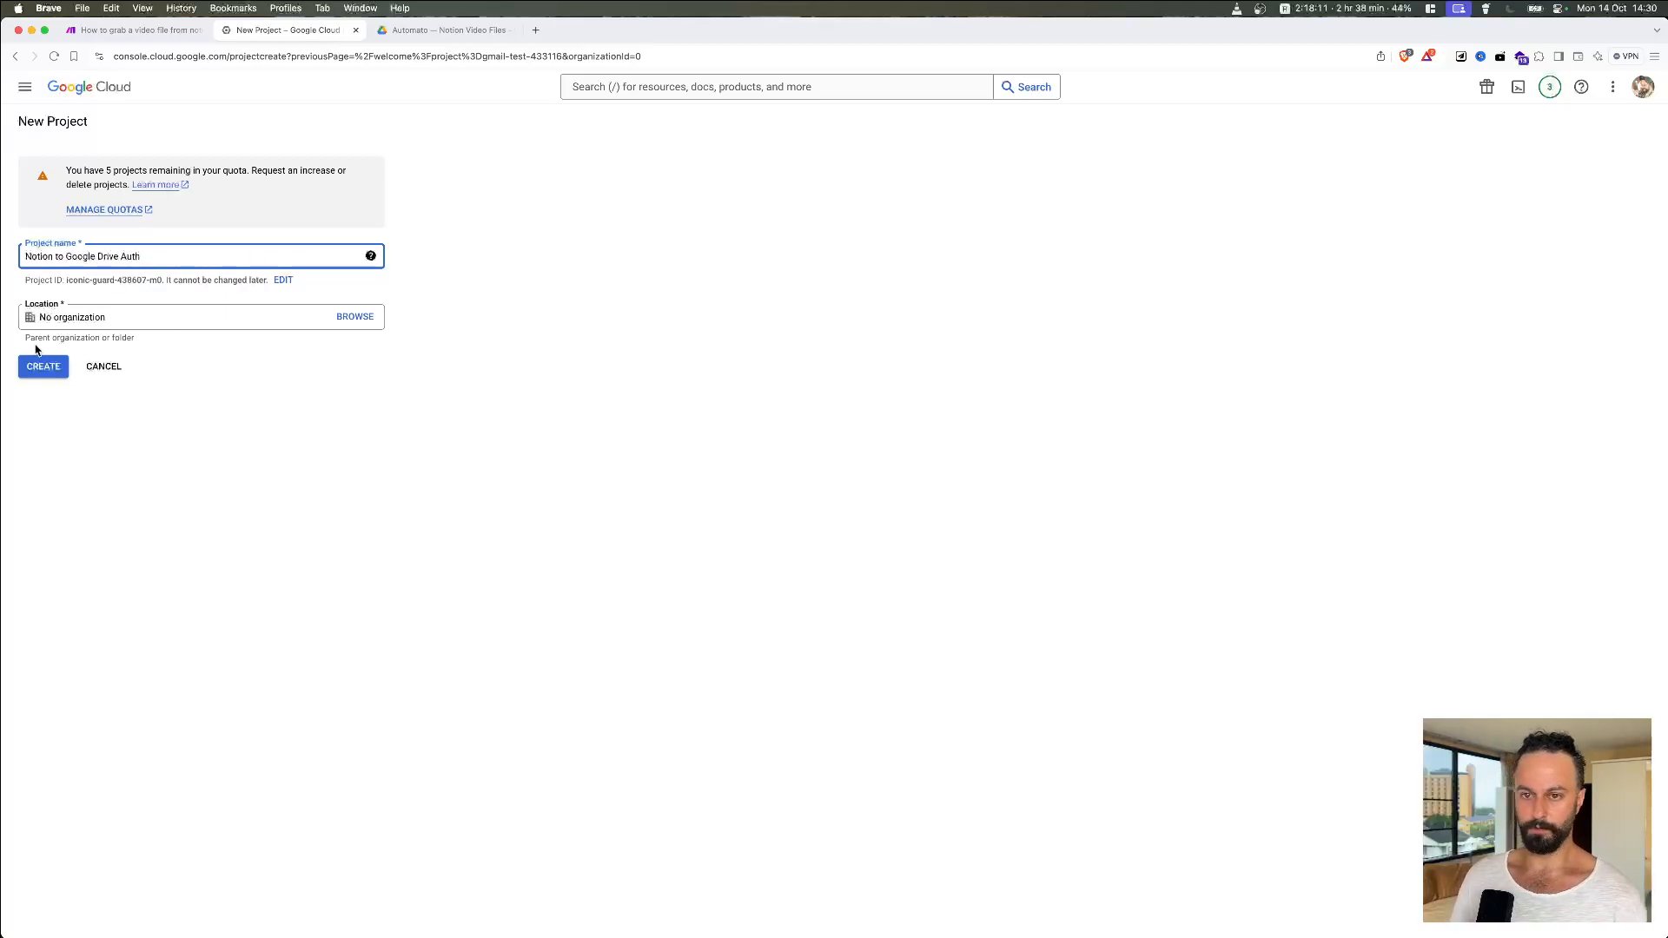
{"action": "left_click", "coordinate": [38, 367]}
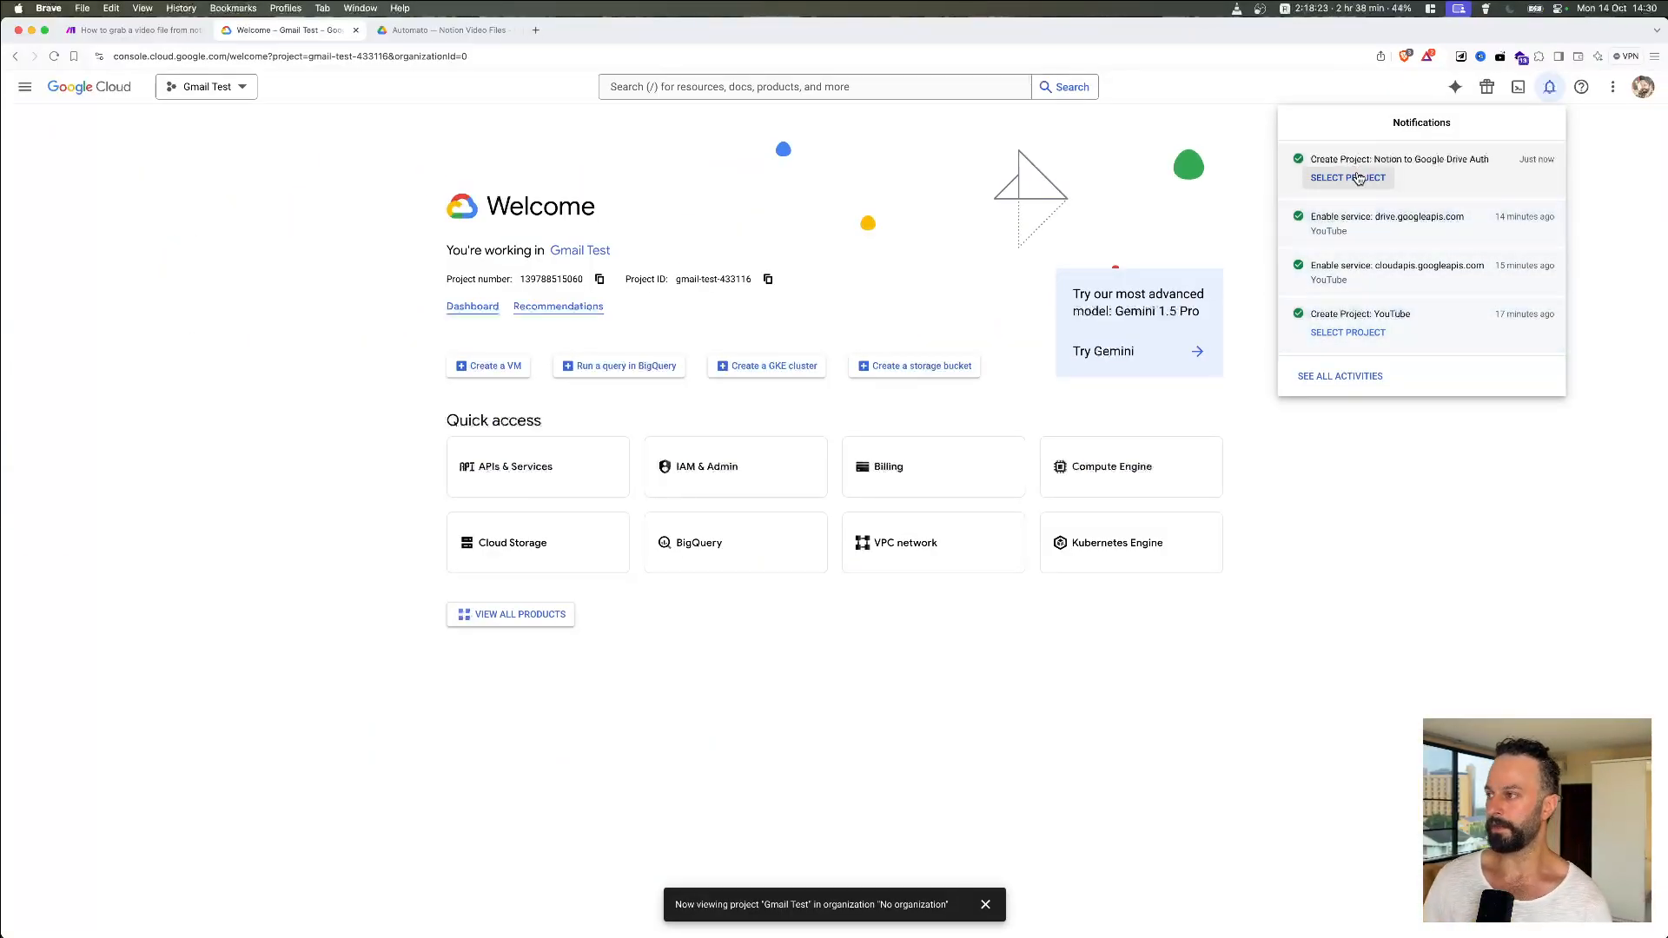
Step: Select the new 'Notion to Google Drive Auth' project and open its Dashboard
{"action": "left_click", "coordinate": [1356, 177]}
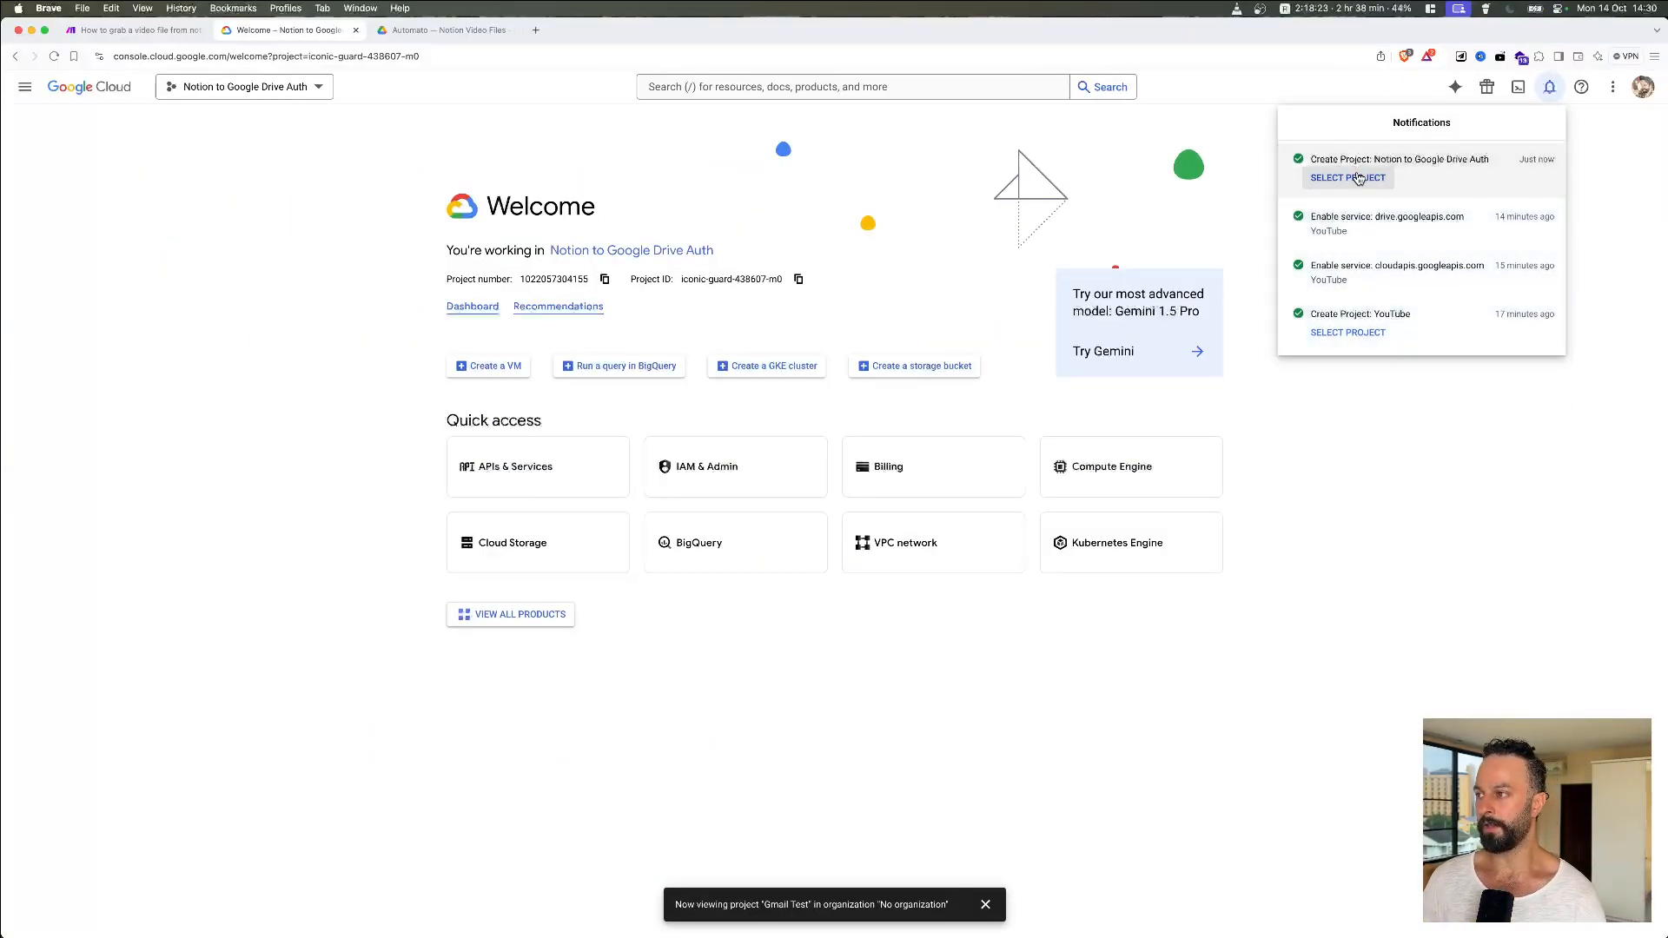
{"action": "left_click", "coordinate": [335, 271]}
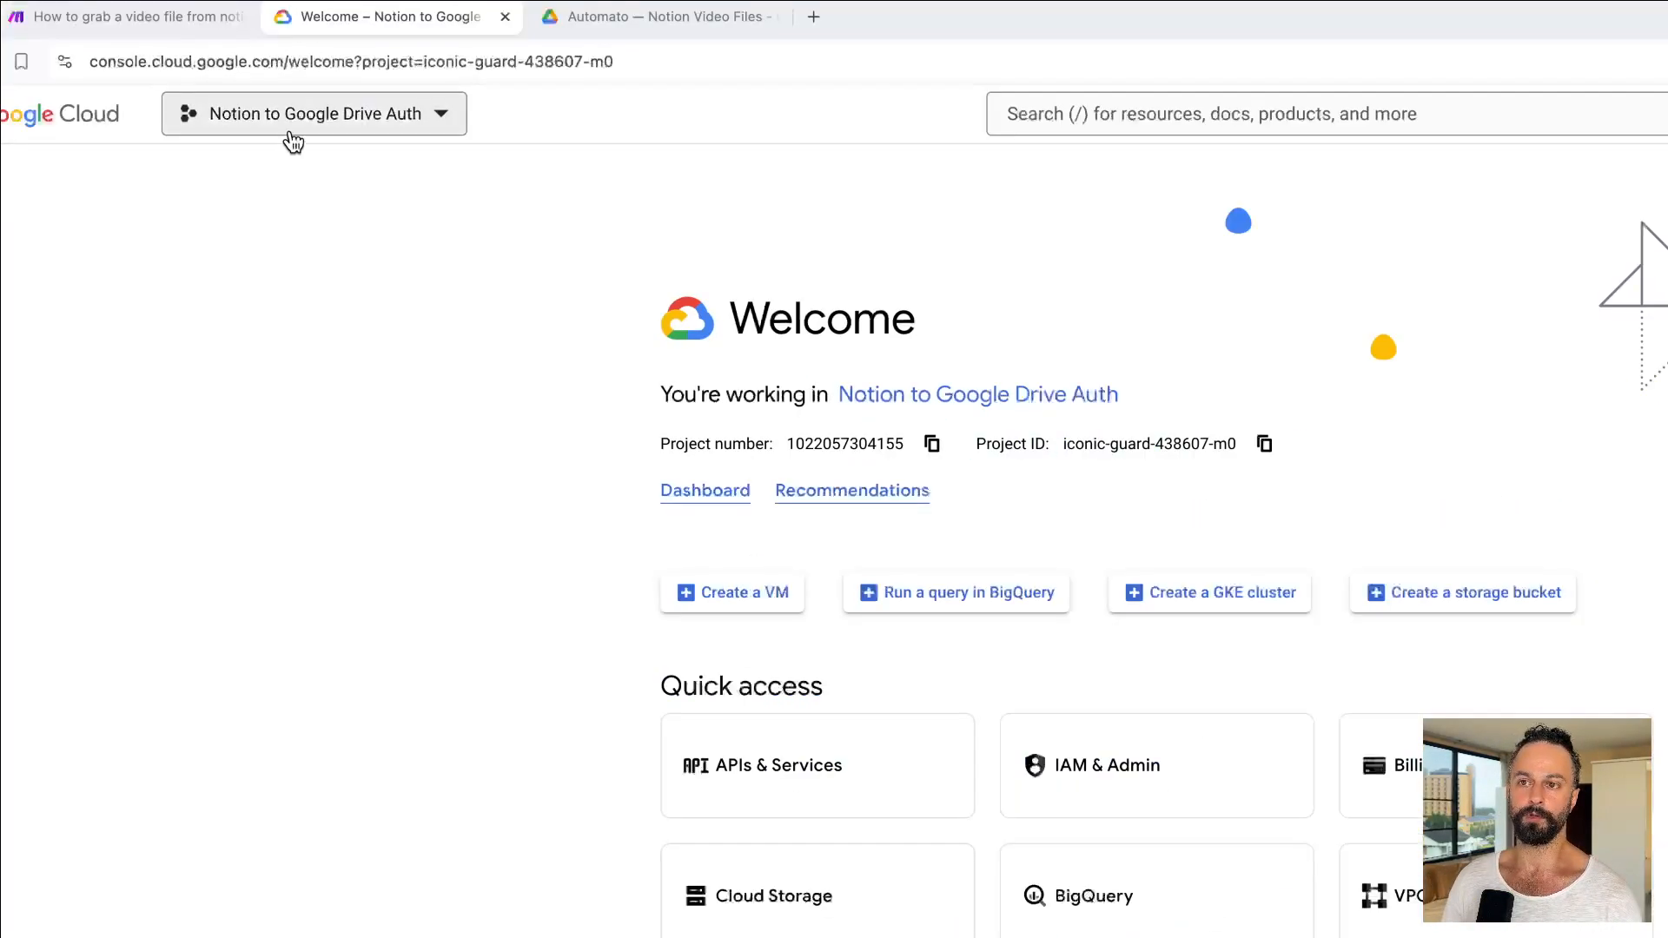
{"action": "left_click", "coordinate": [461, 122]}
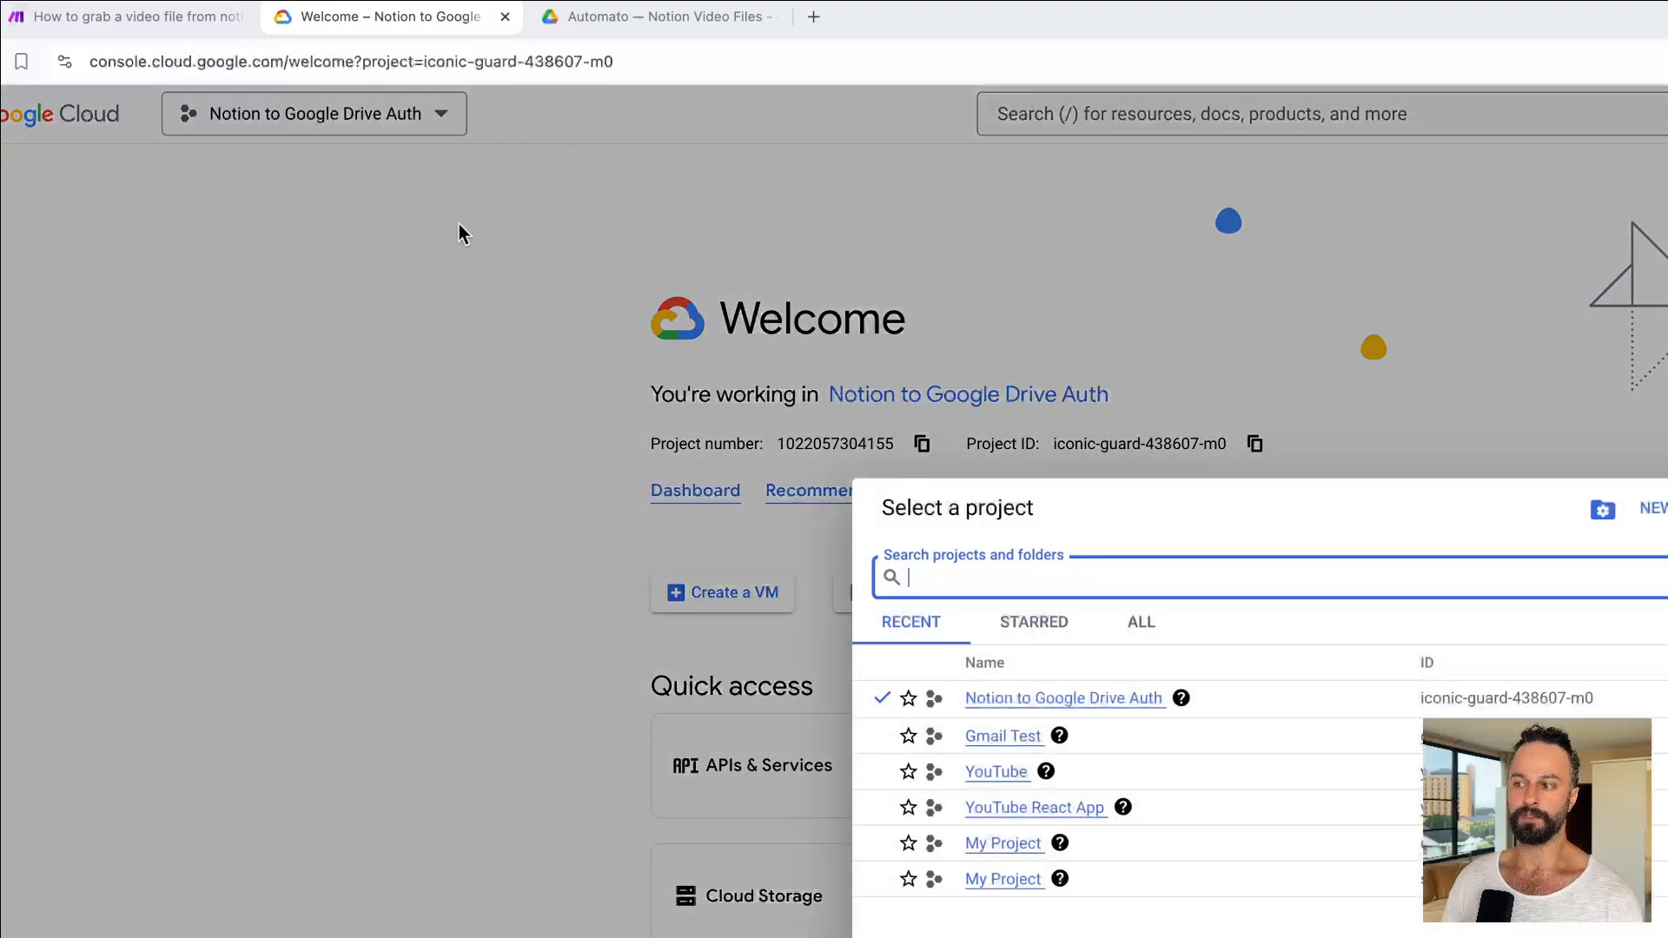
{"action": "left_click", "coordinate": [796, 231]}
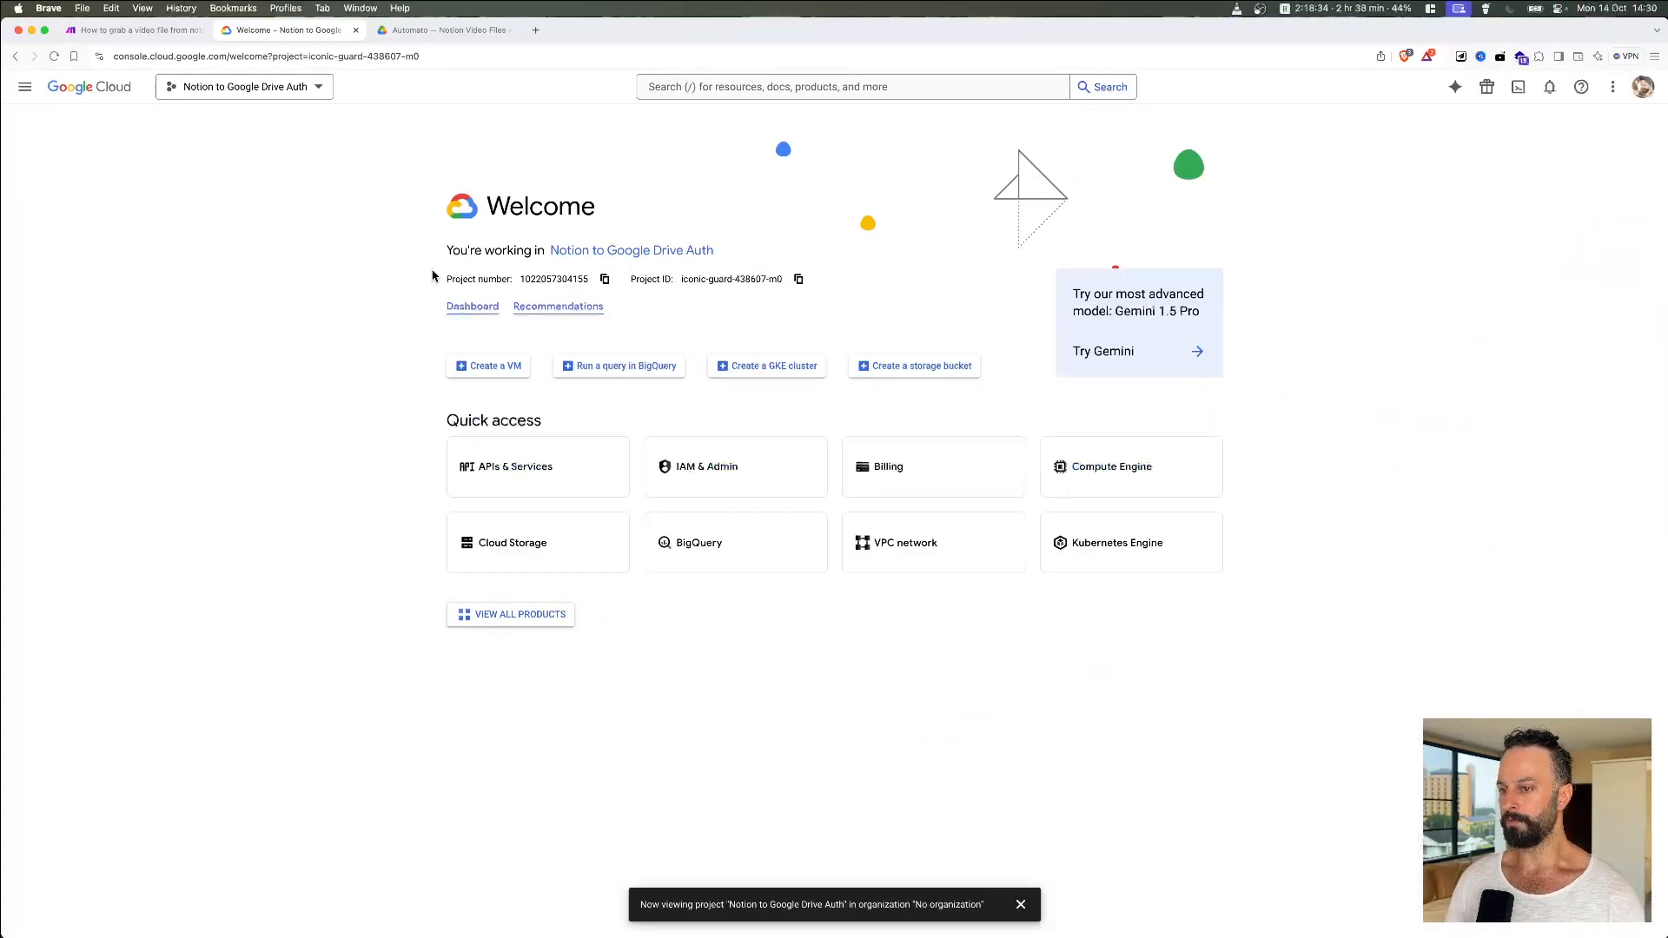
{"action": "left_click", "coordinate": [474, 310]}
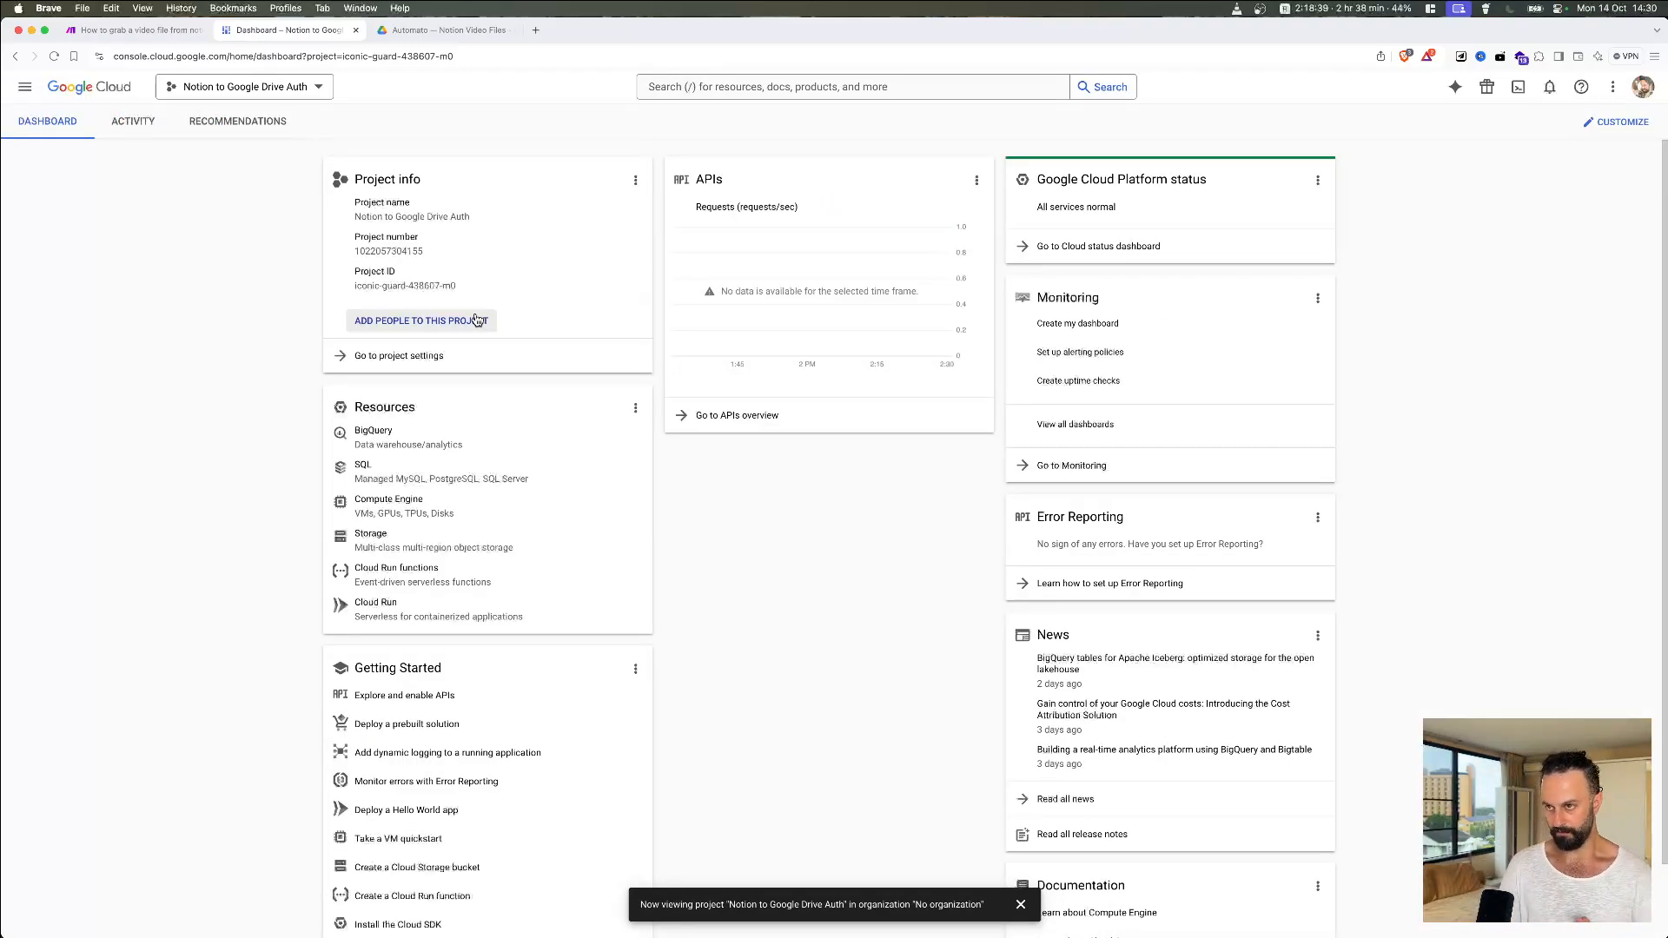
Step: Search the API library for 'google drive' and enable the Google Drive API
{"action": "left_click", "coordinate": [732, 424]}
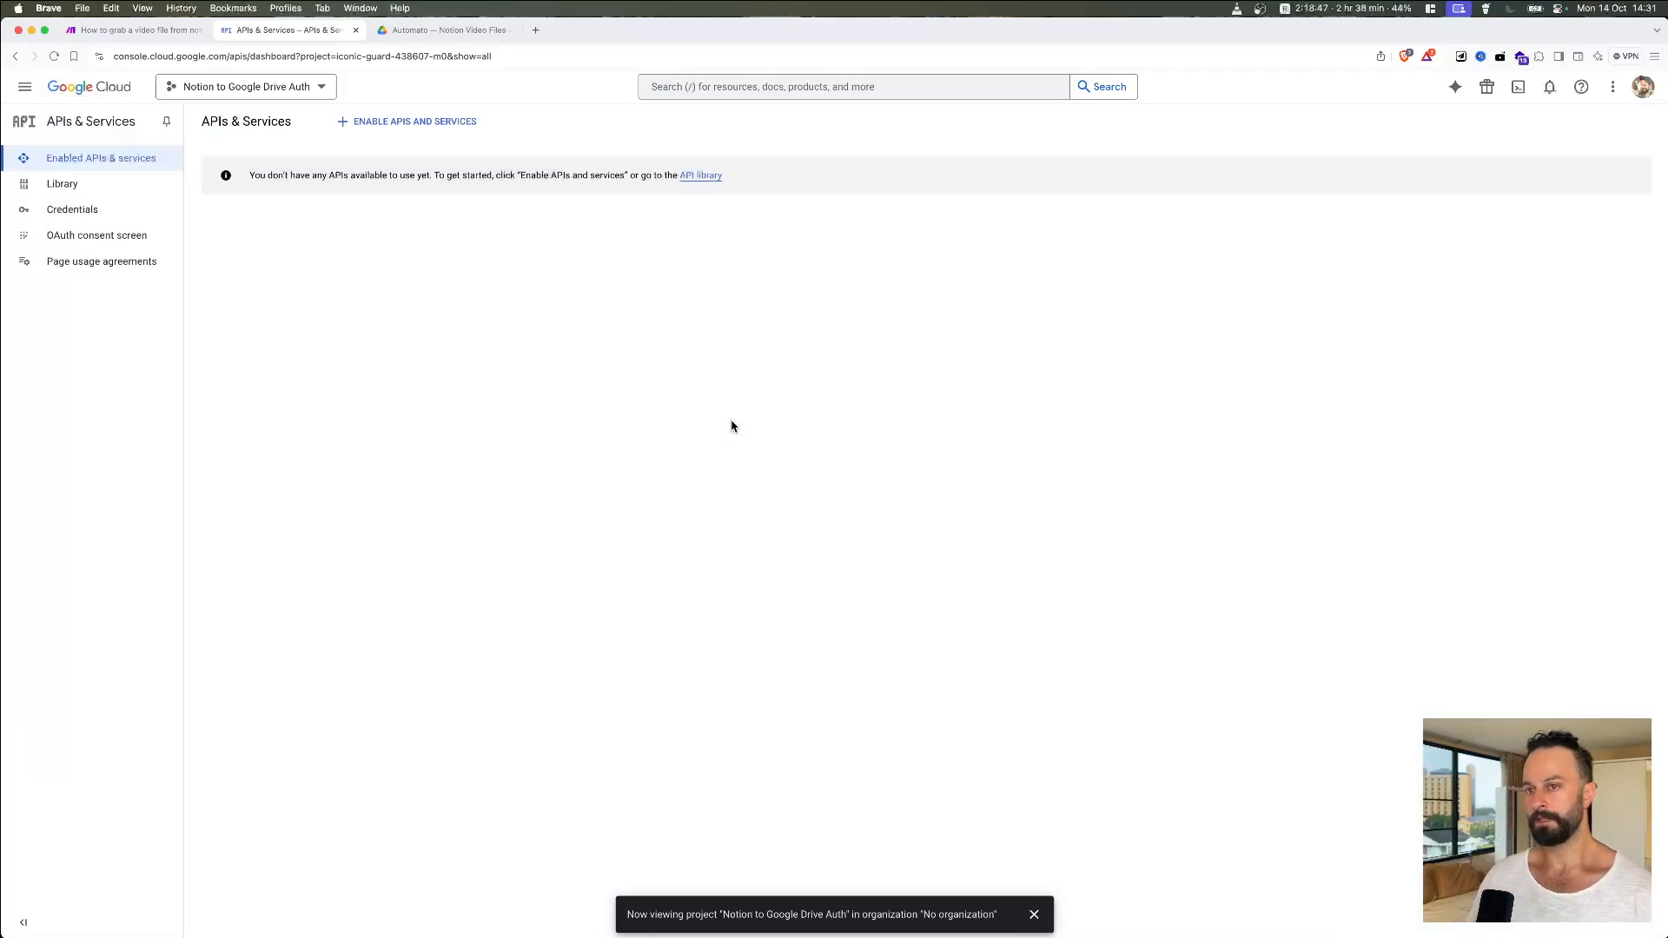
{"action": "left_click_drag", "start_coordinate": [249, 175], "coordinate": [404, 189]}
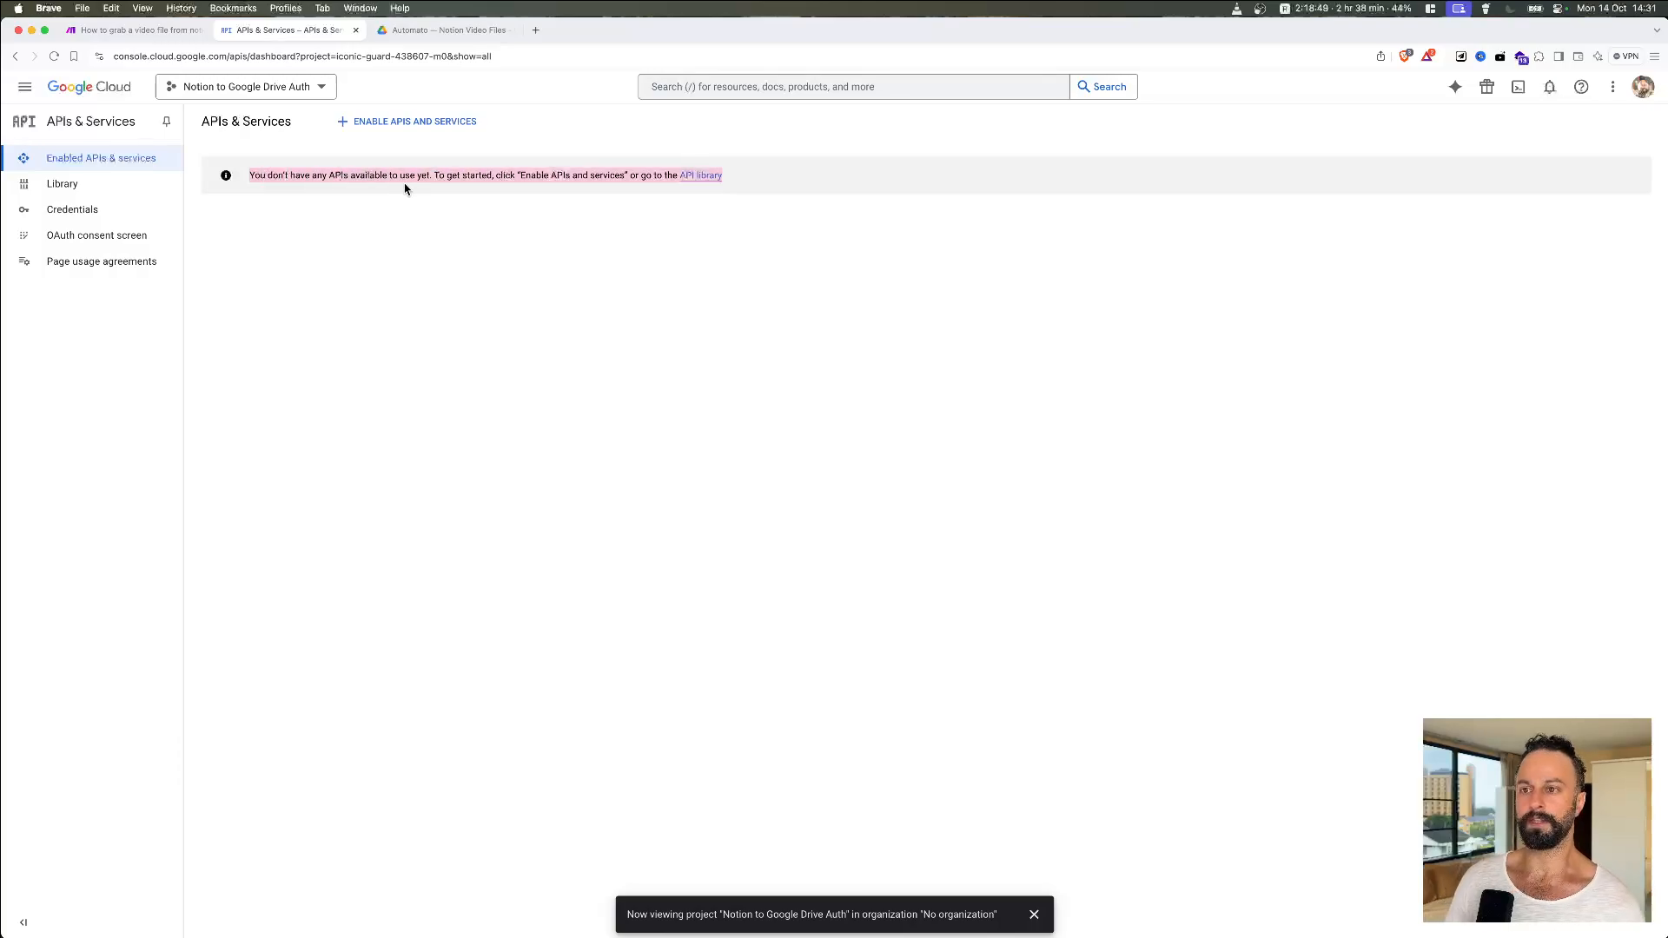
{"action": "left_click", "coordinate": [423, 188]}
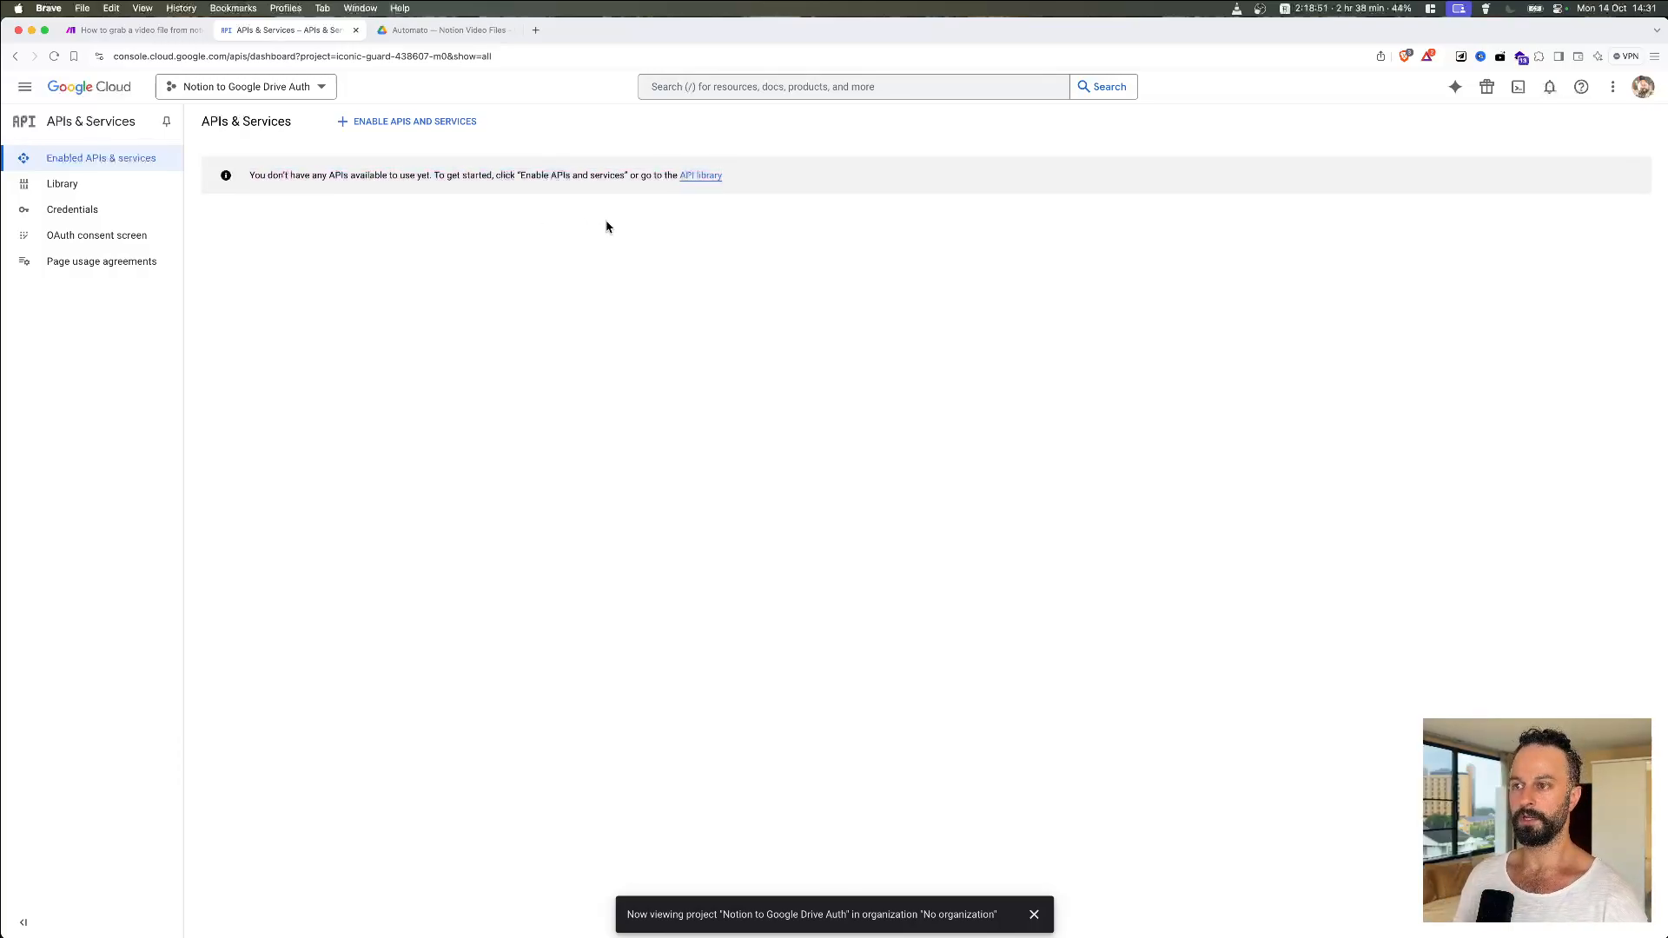
{"action": "left_click", "coordinate": [705, 176]}
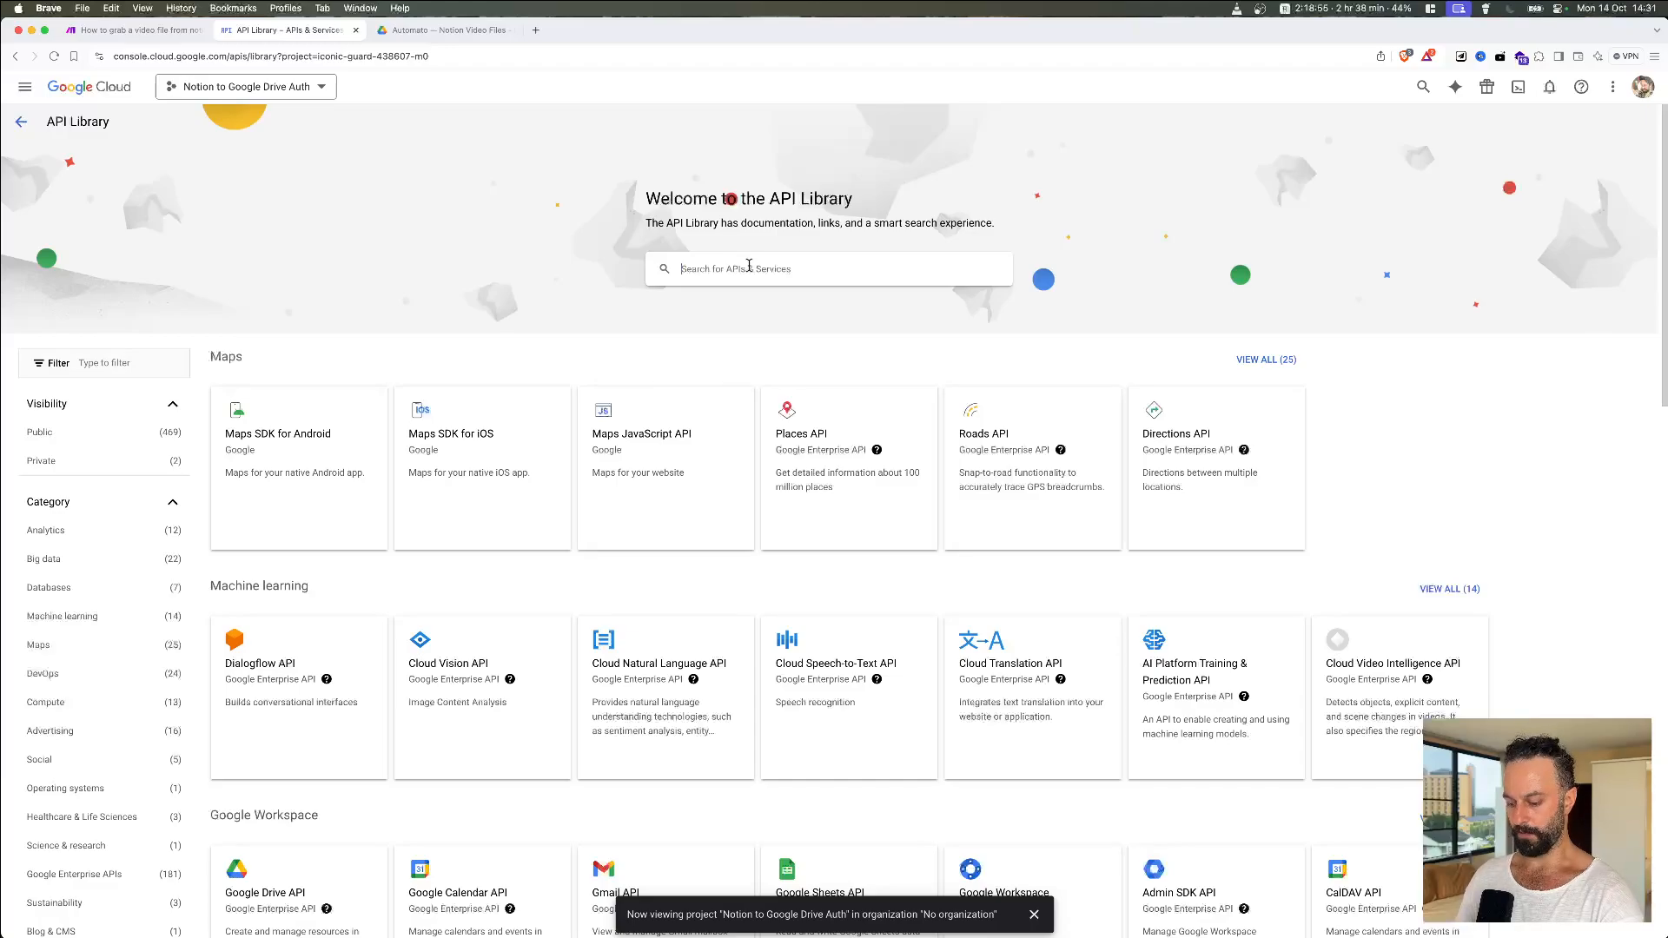
{"action": "type", "text": "google drive"}
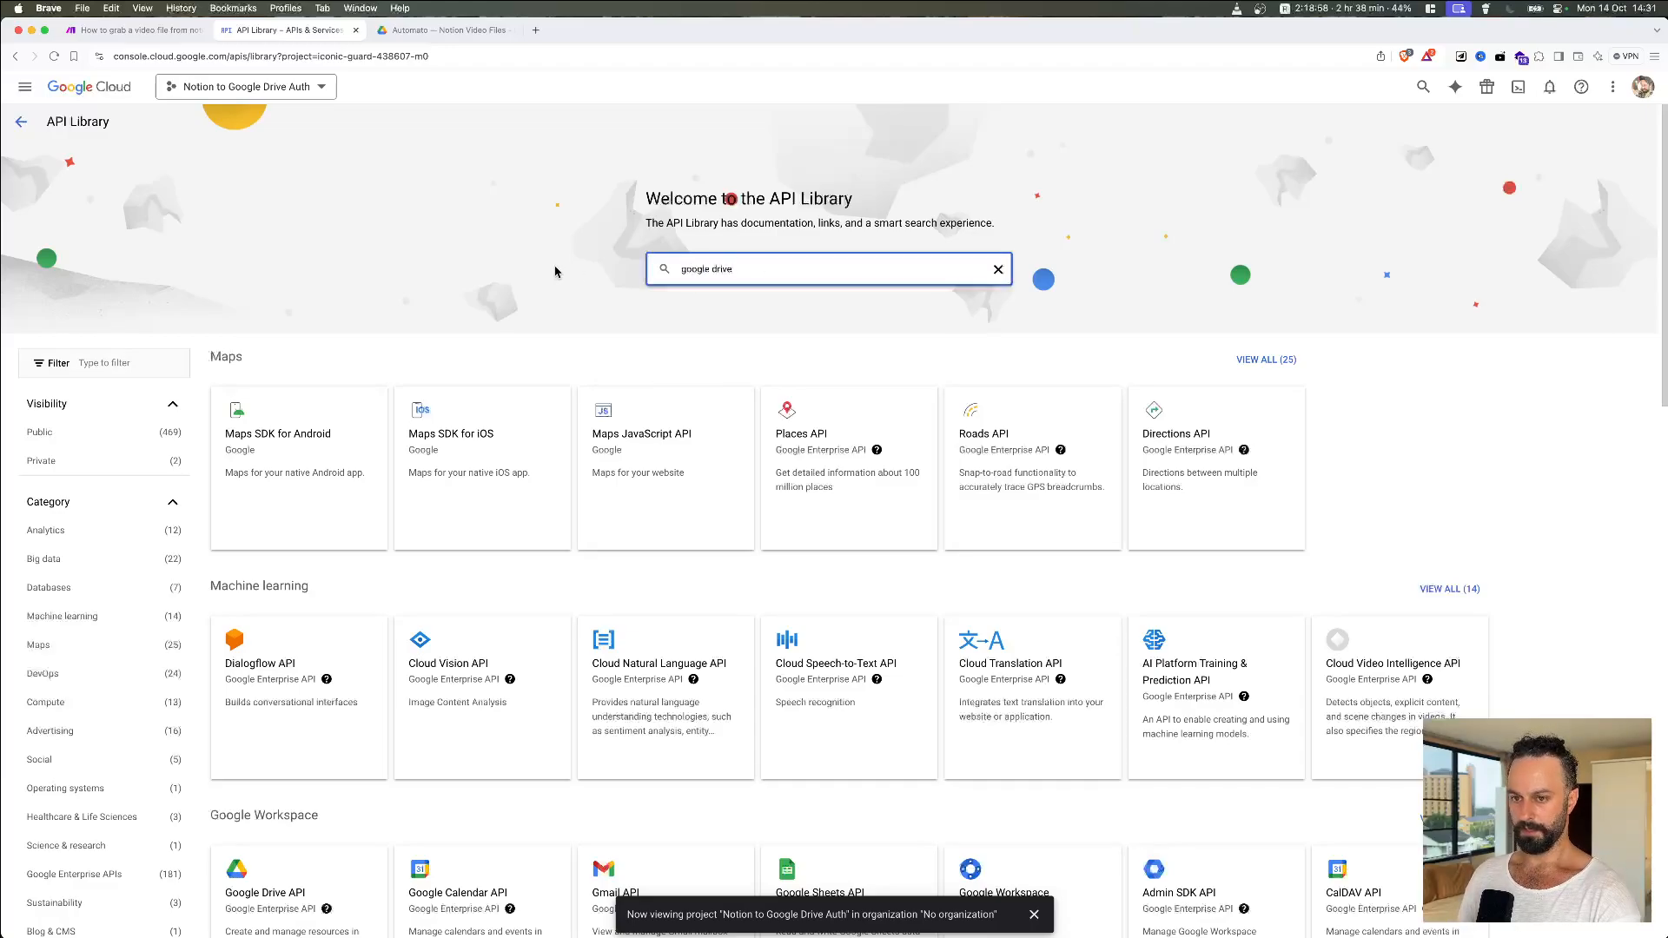
{"action": "left_click", "coordinate": [787, 300]}
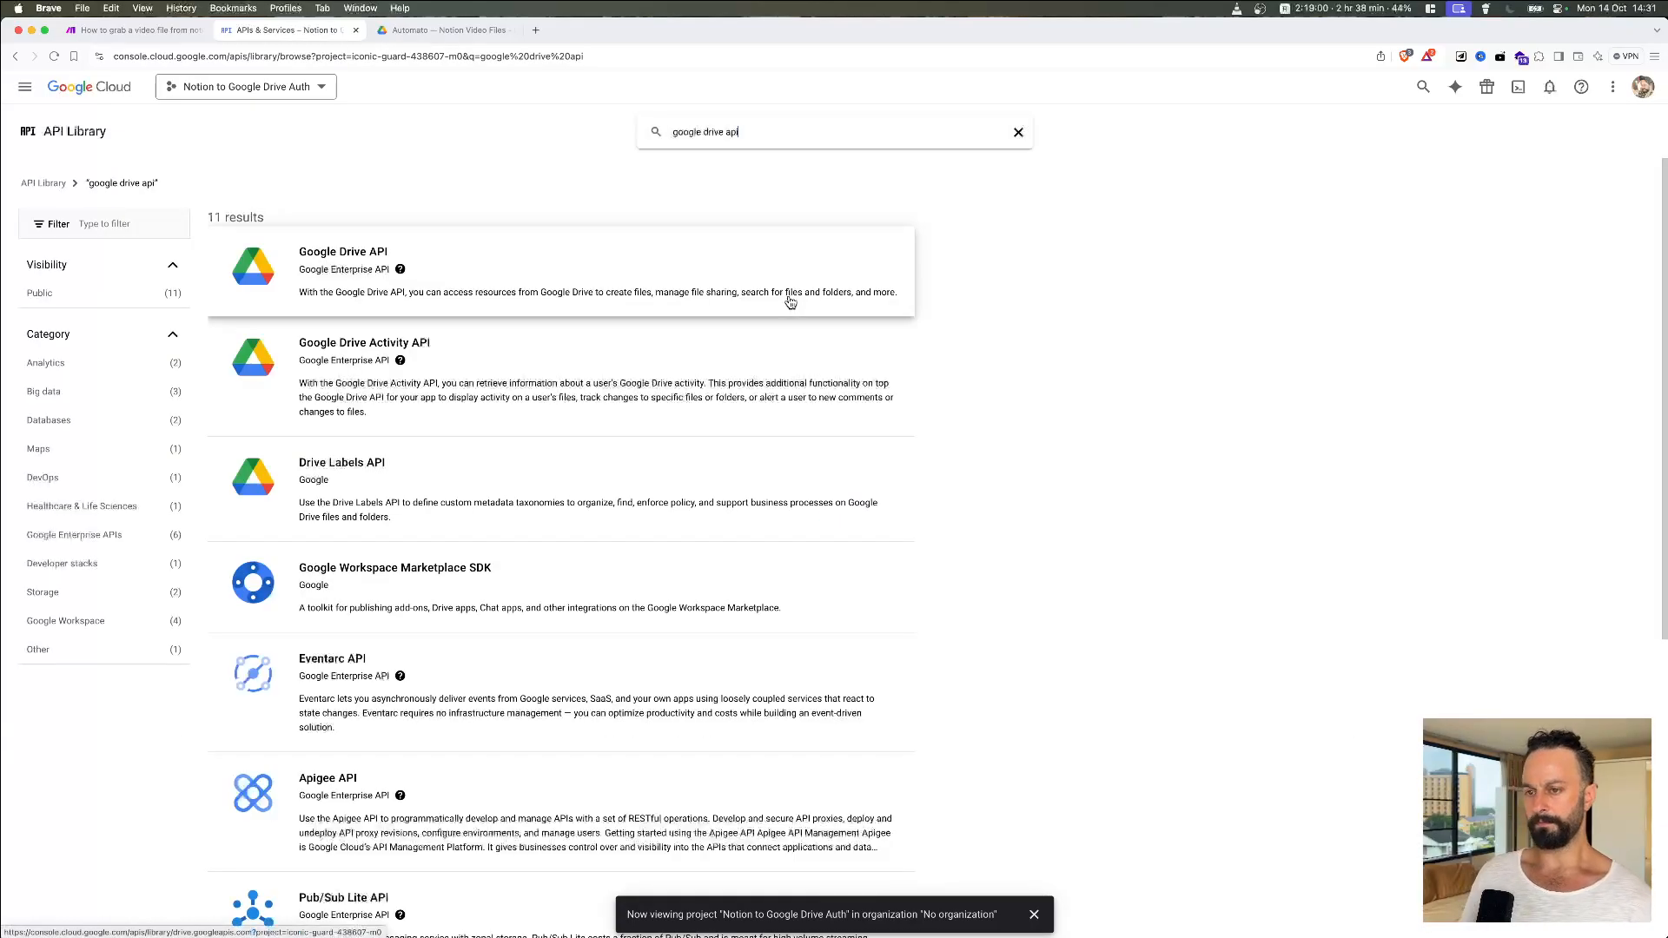
{"action": "left_click", "coordinate": [463, 246]}
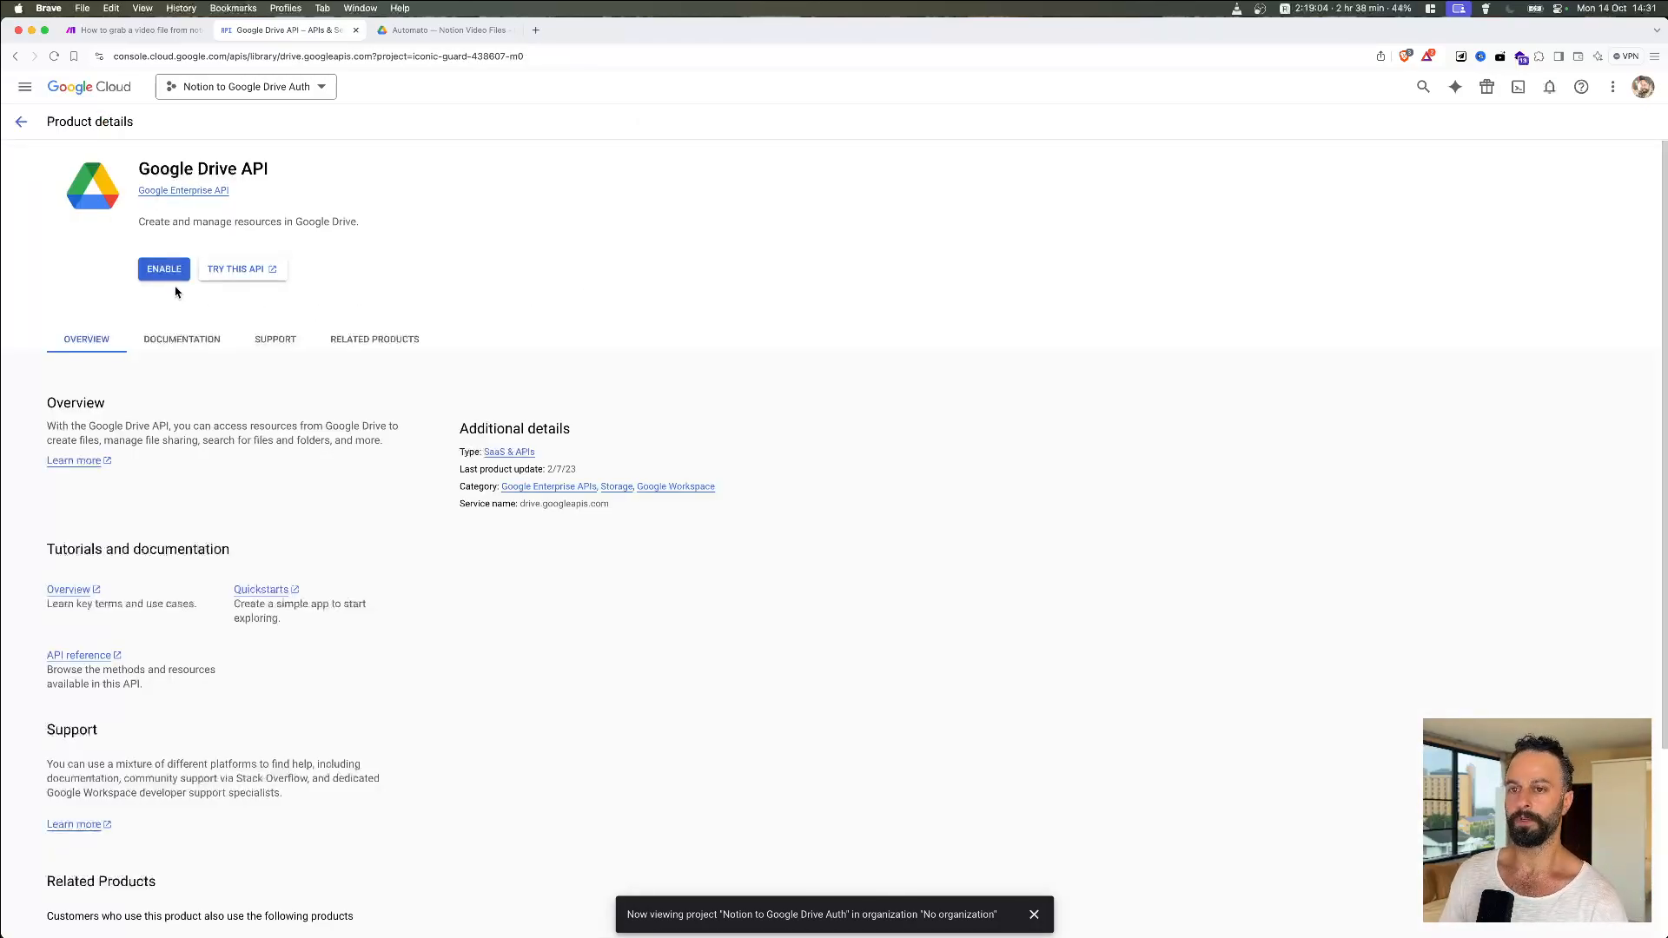
{"action": "left_click", "coordinate": [144, 276]}
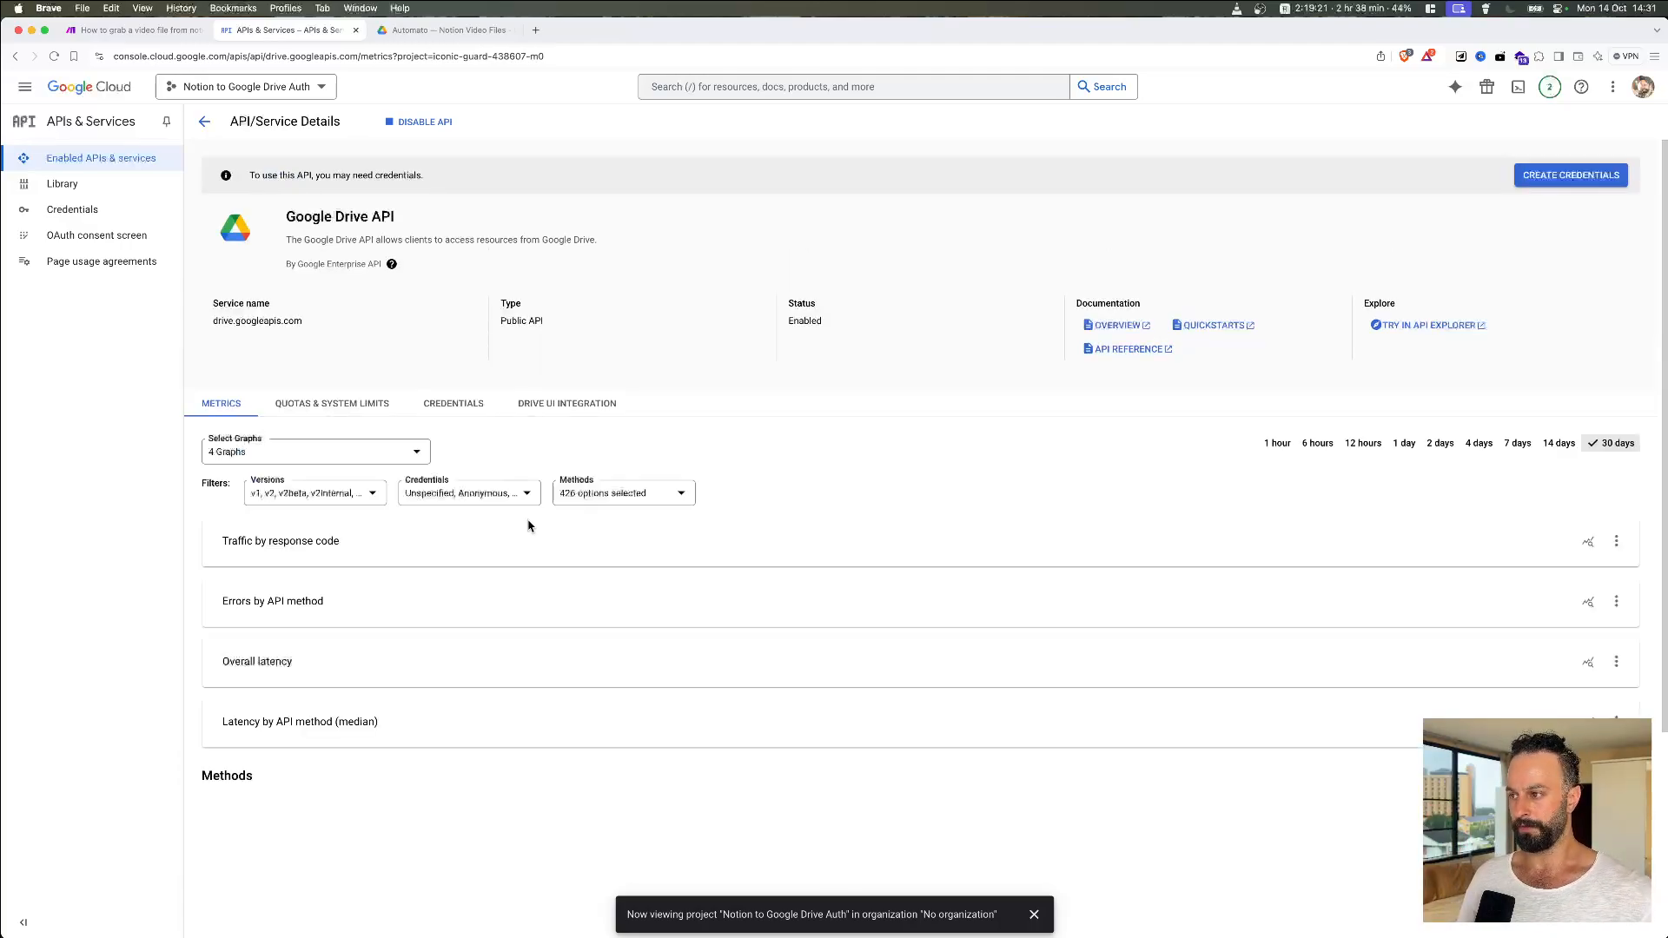
Step: Start an External OAuth consent screen registration from the Credentials section
{"action": "left_click", "coordinate": [103, 214]}
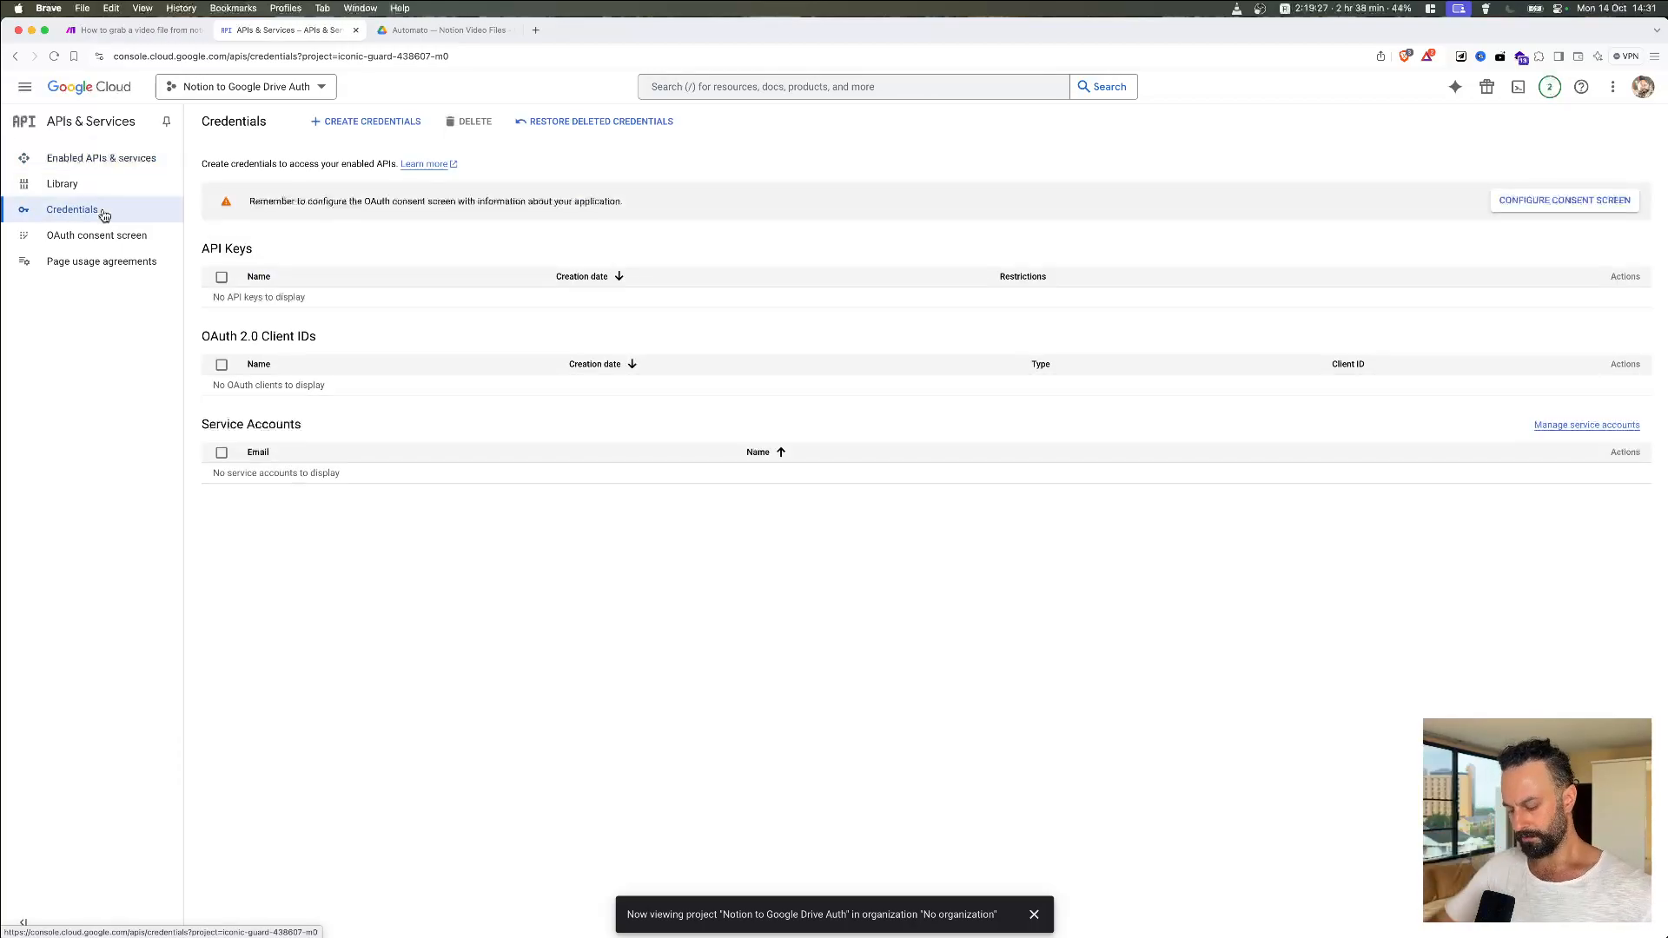
{"action": "left_click", "coordinate": [111, 240]}
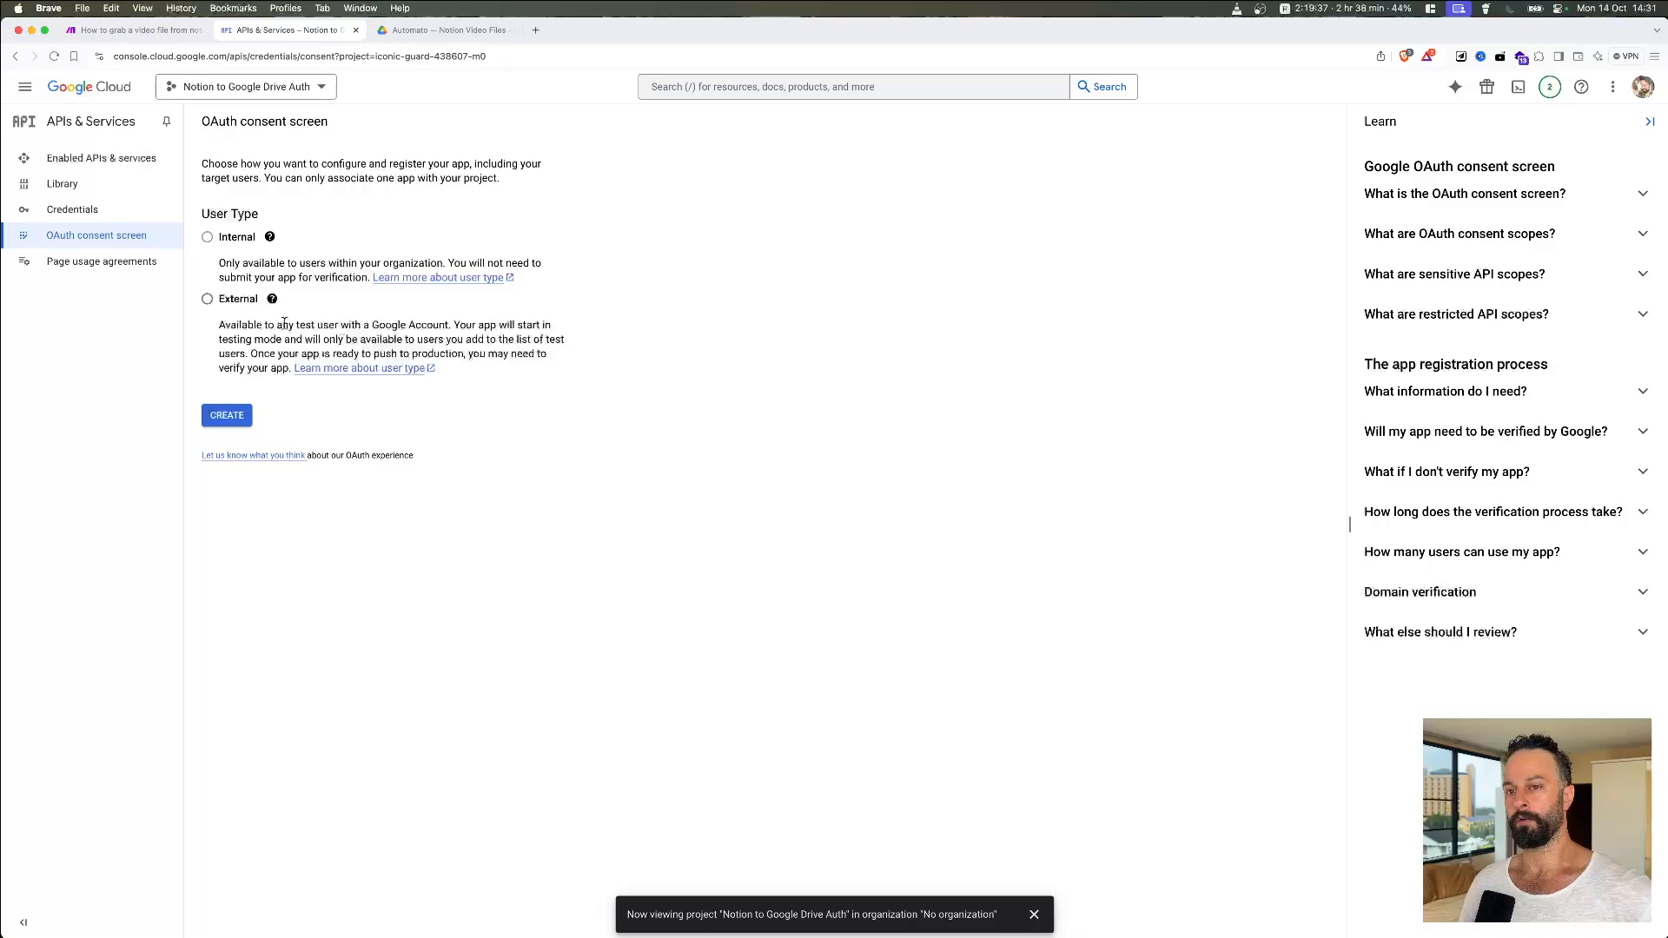
{"action": "left_click", "coordinate": [208, 299]}
{"action": "left_click", "coordinate": [227, 414]}
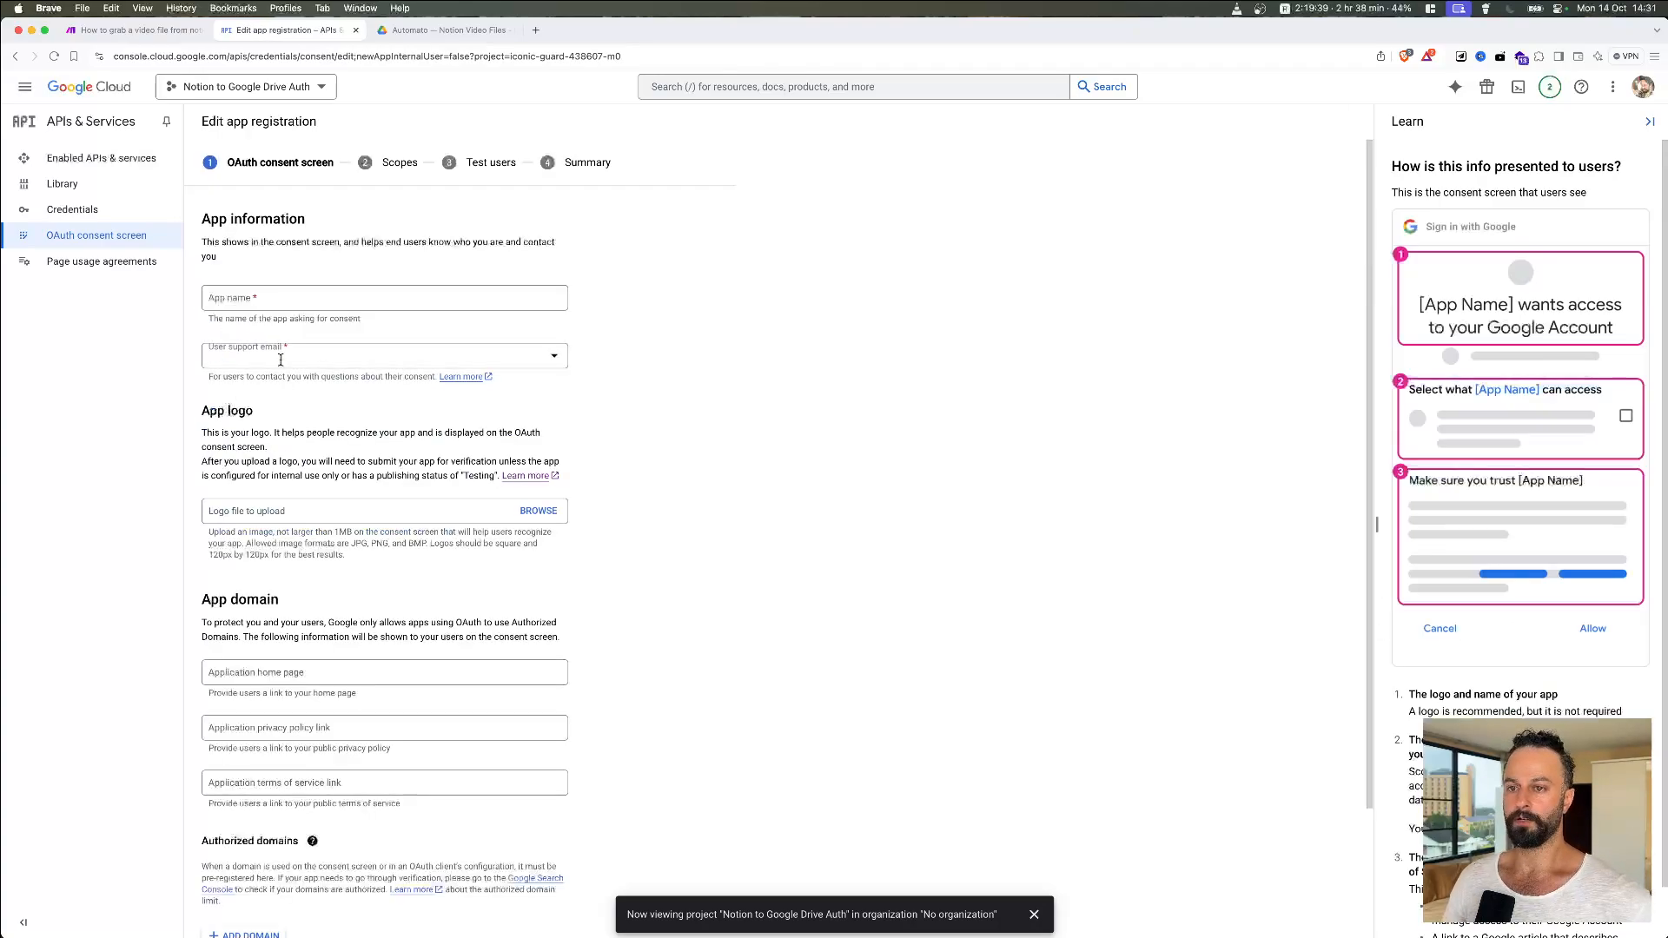
Step: Enter app name 'Notion to Google Drive Auth', pick the signed-in account as support email, add a domain slot
{"action": "left_click", "coordinate": [307, 296]}
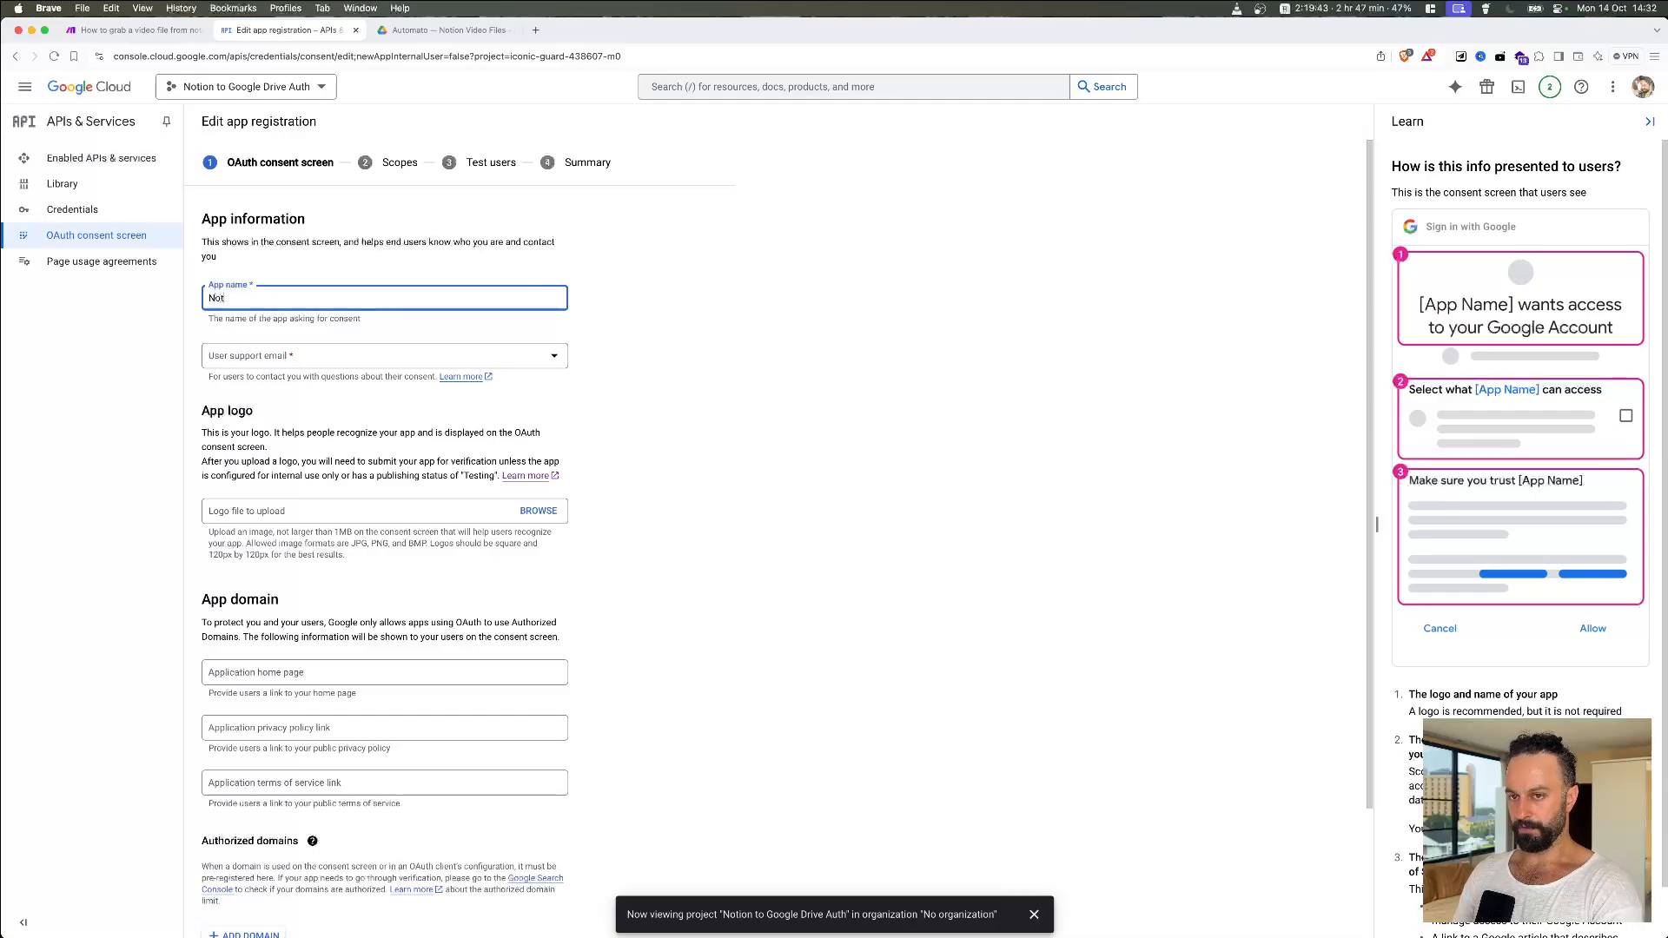
{"action": "type", "text": "Notion to Go"}
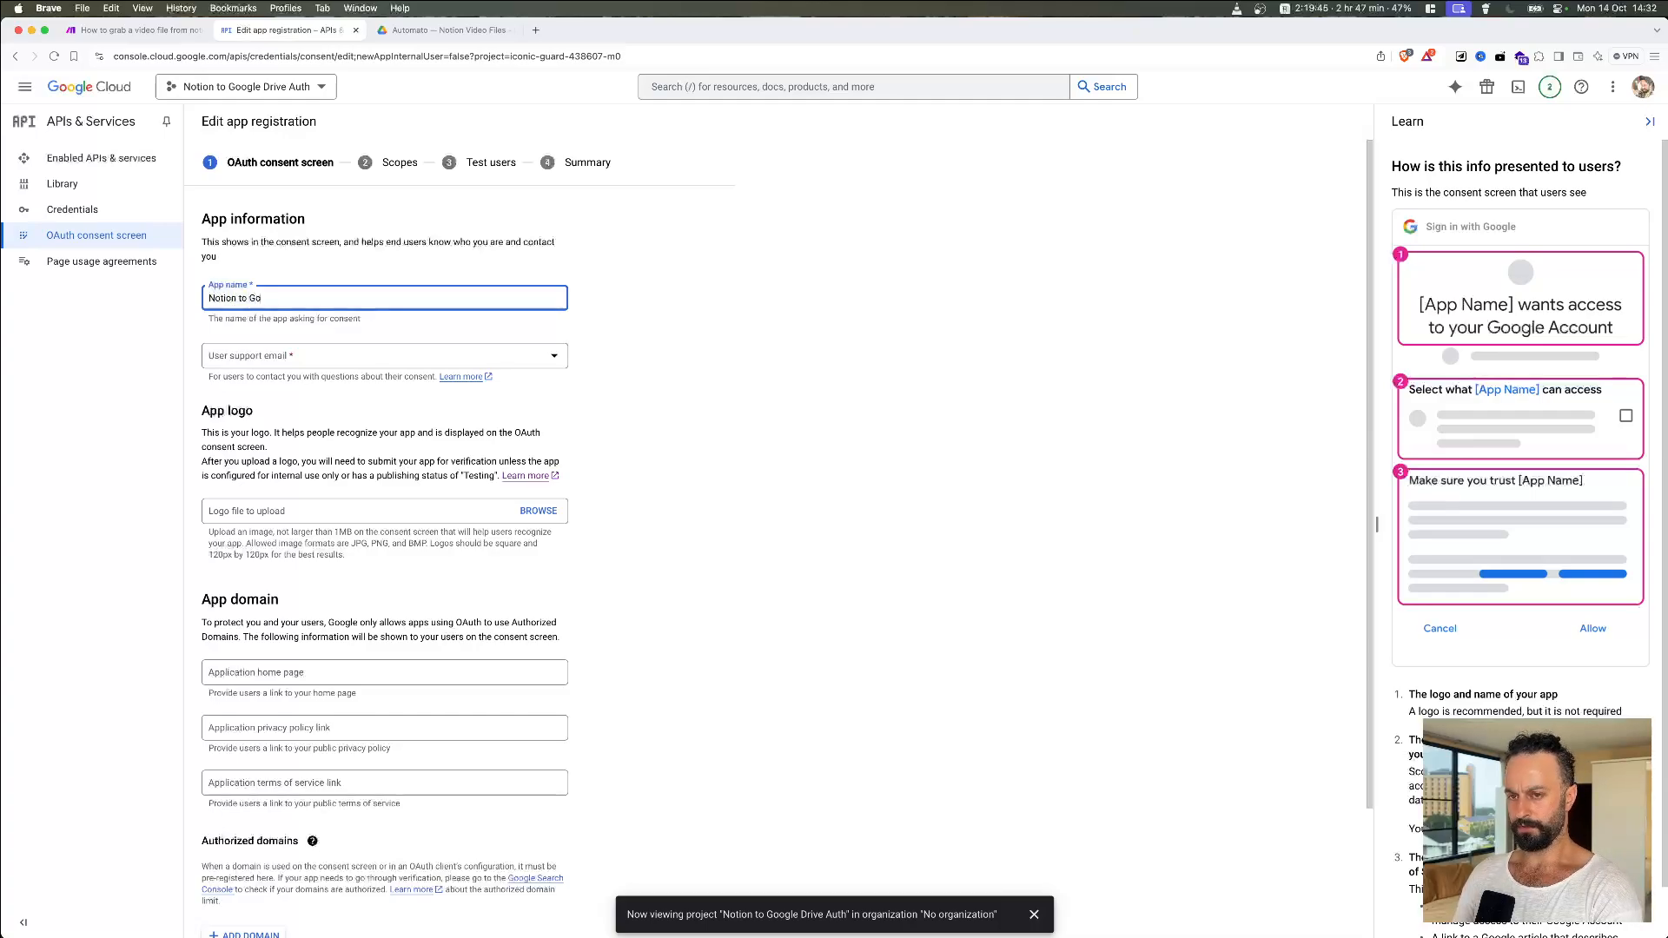
{"action": "type", "text": "ogle Drive"}
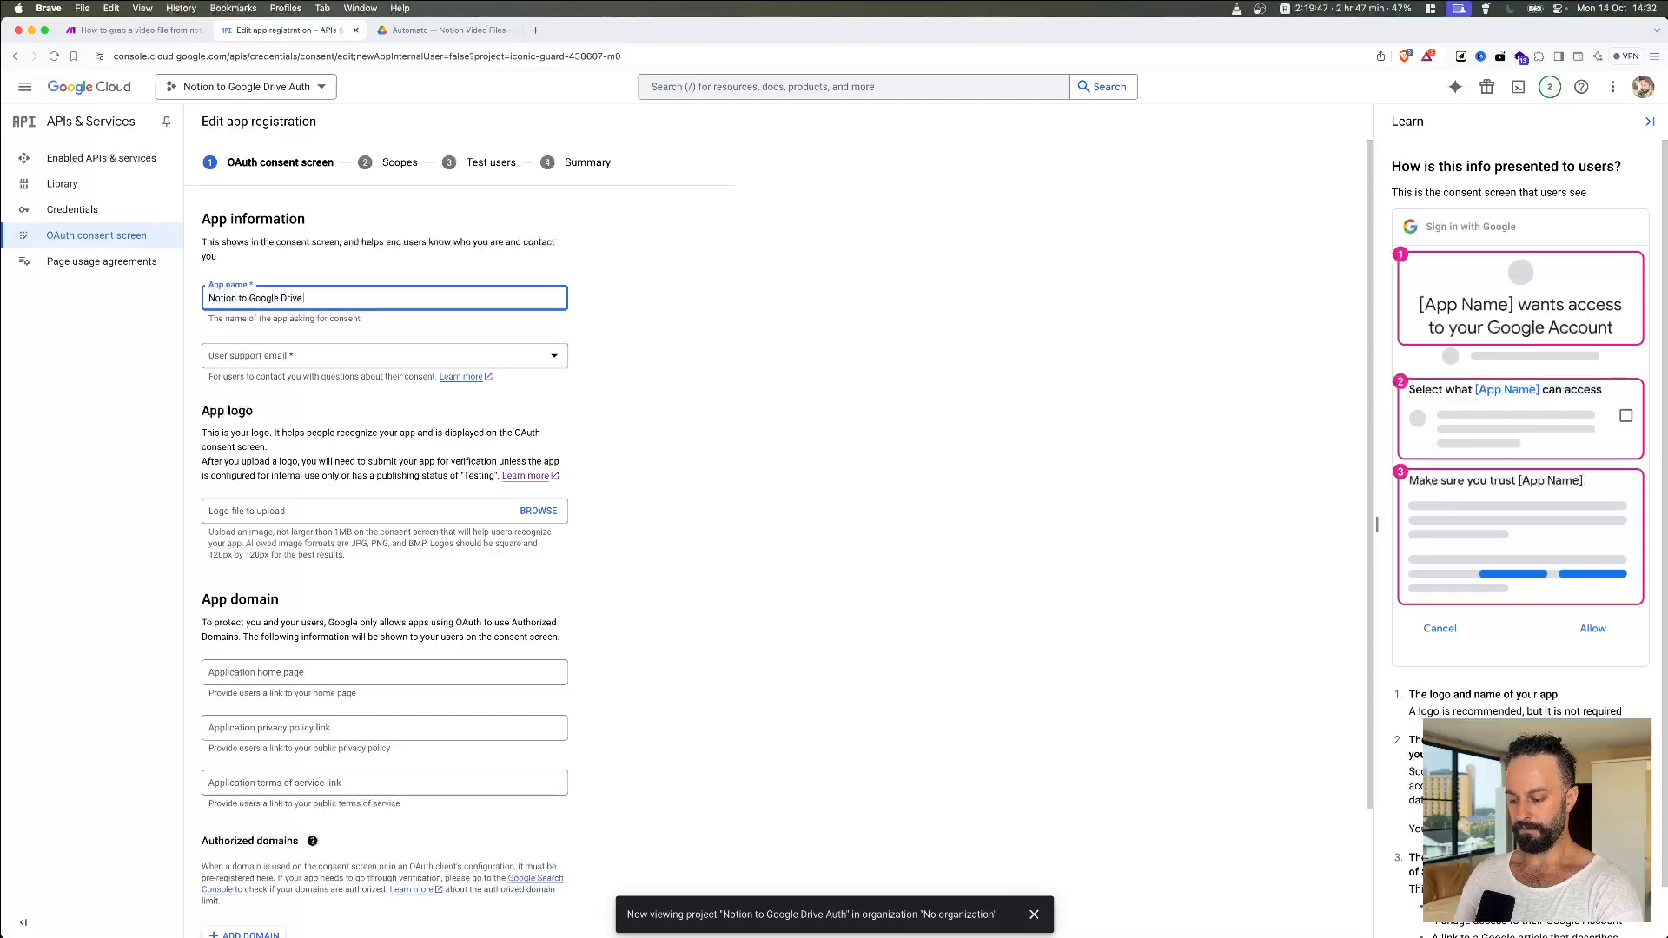
{"action": "type", "text": " Auth"}
{"action": "left_click", "coordinate": [389, 363]}
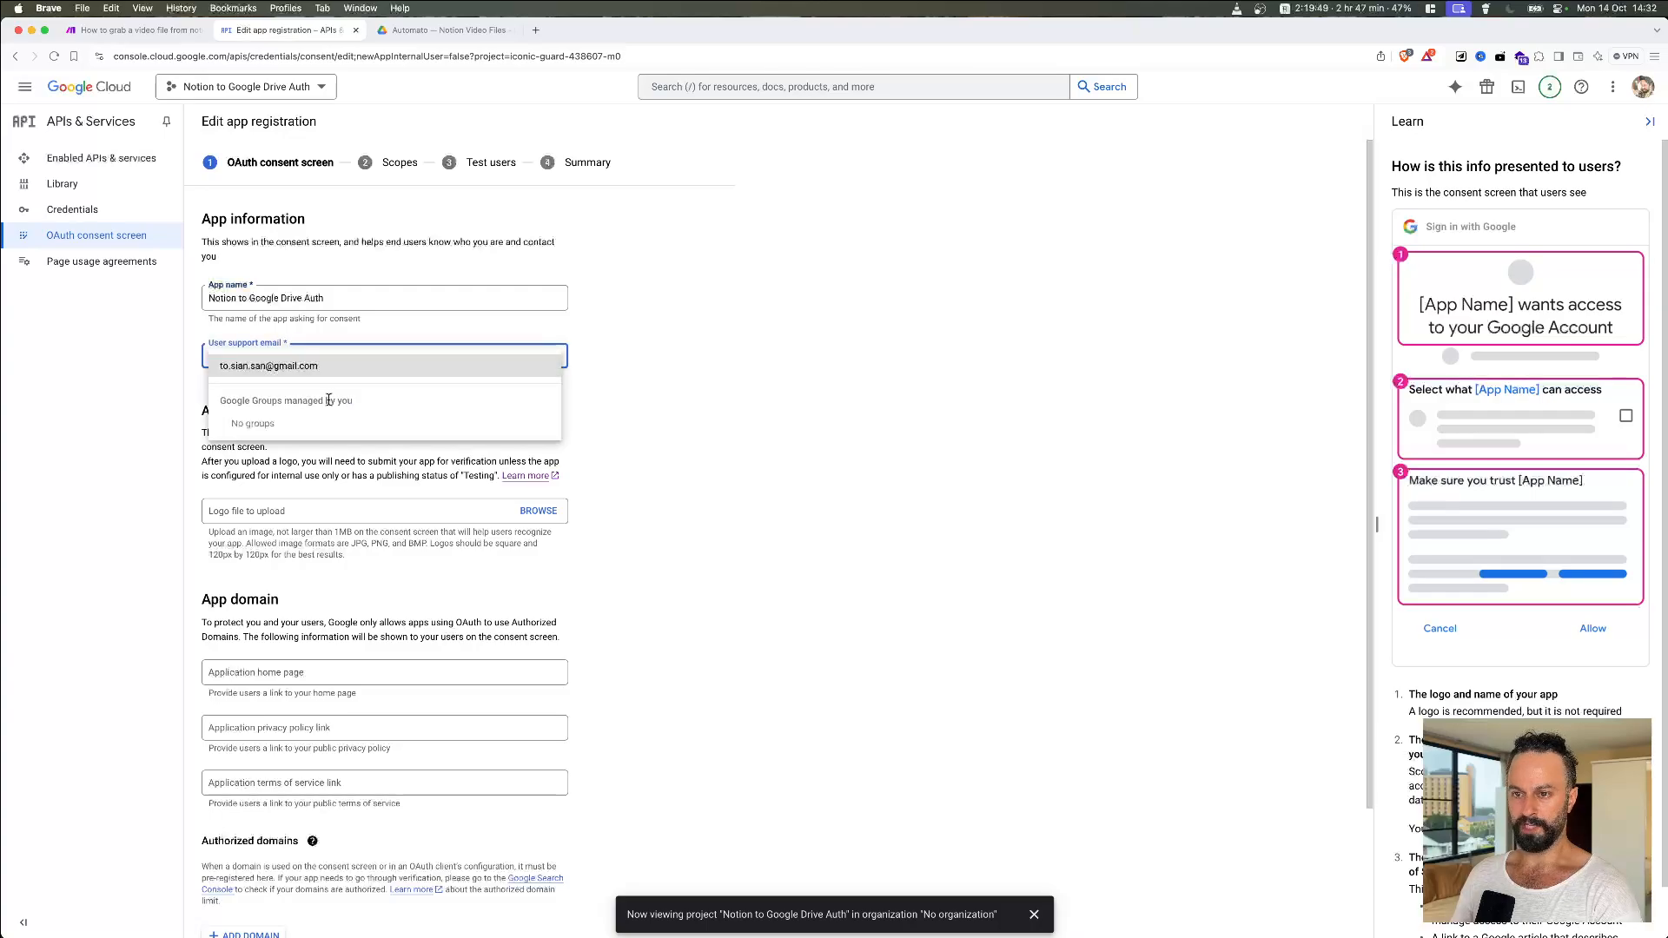
{"action": "left_click", "coordinate": [365, 363]}
{"action": "scroll", "coordinate": [708, 439], "scroll_direction": "down", "scroll_amount": 4}
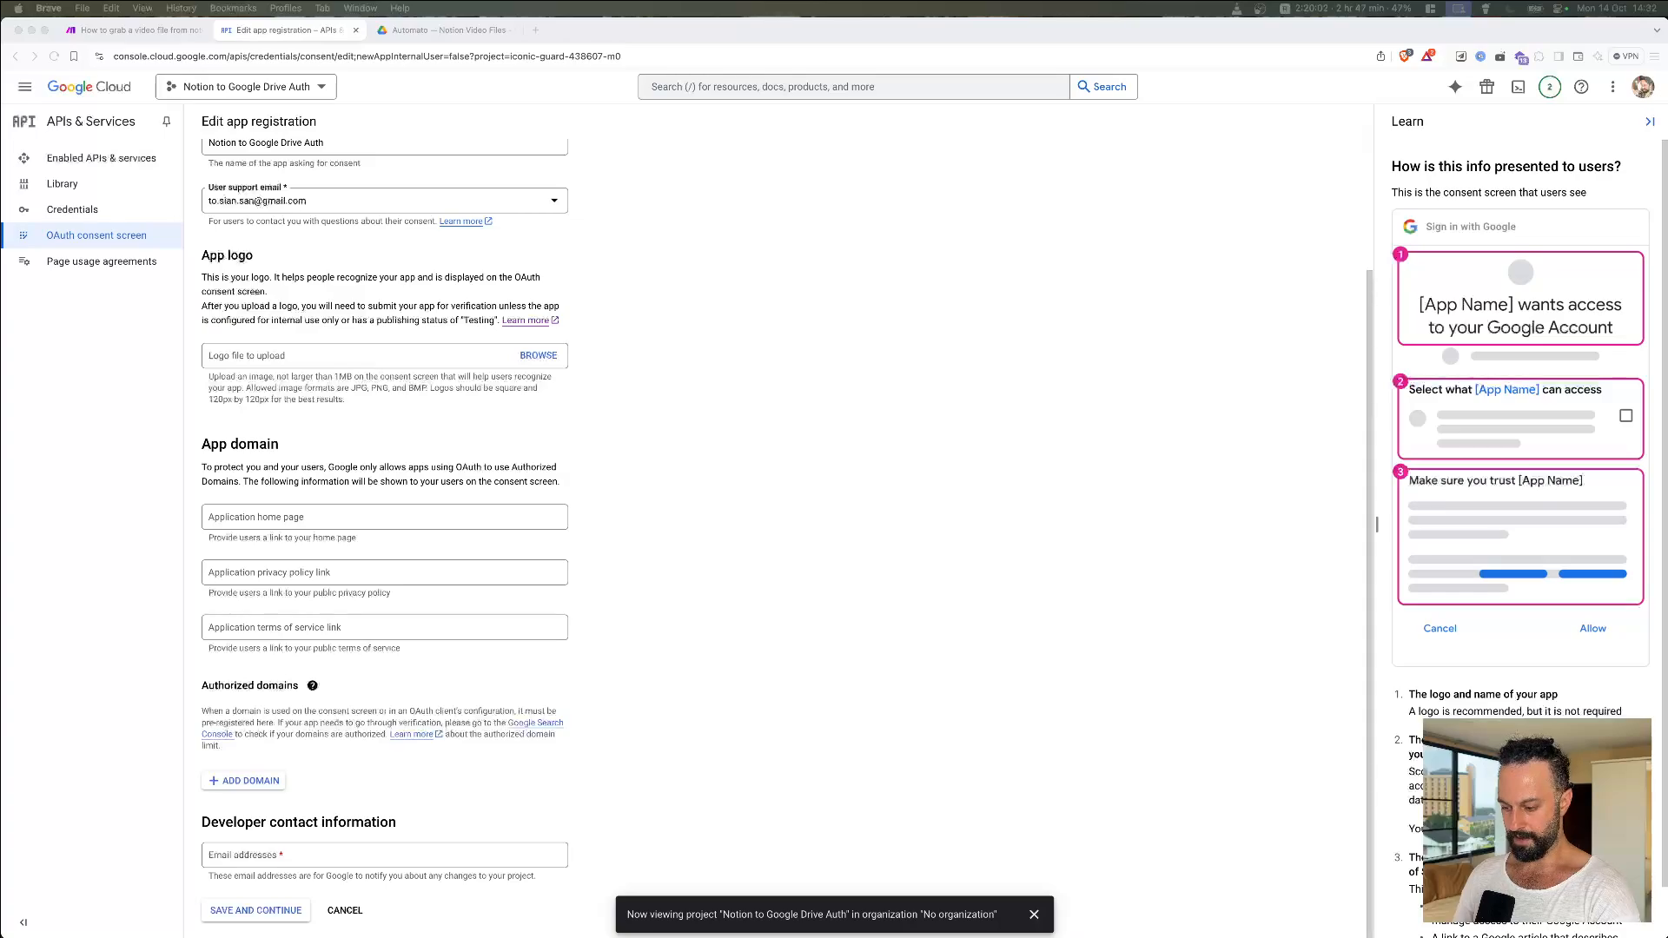
{"action": "left_click", "coordinate": [260, 781]}
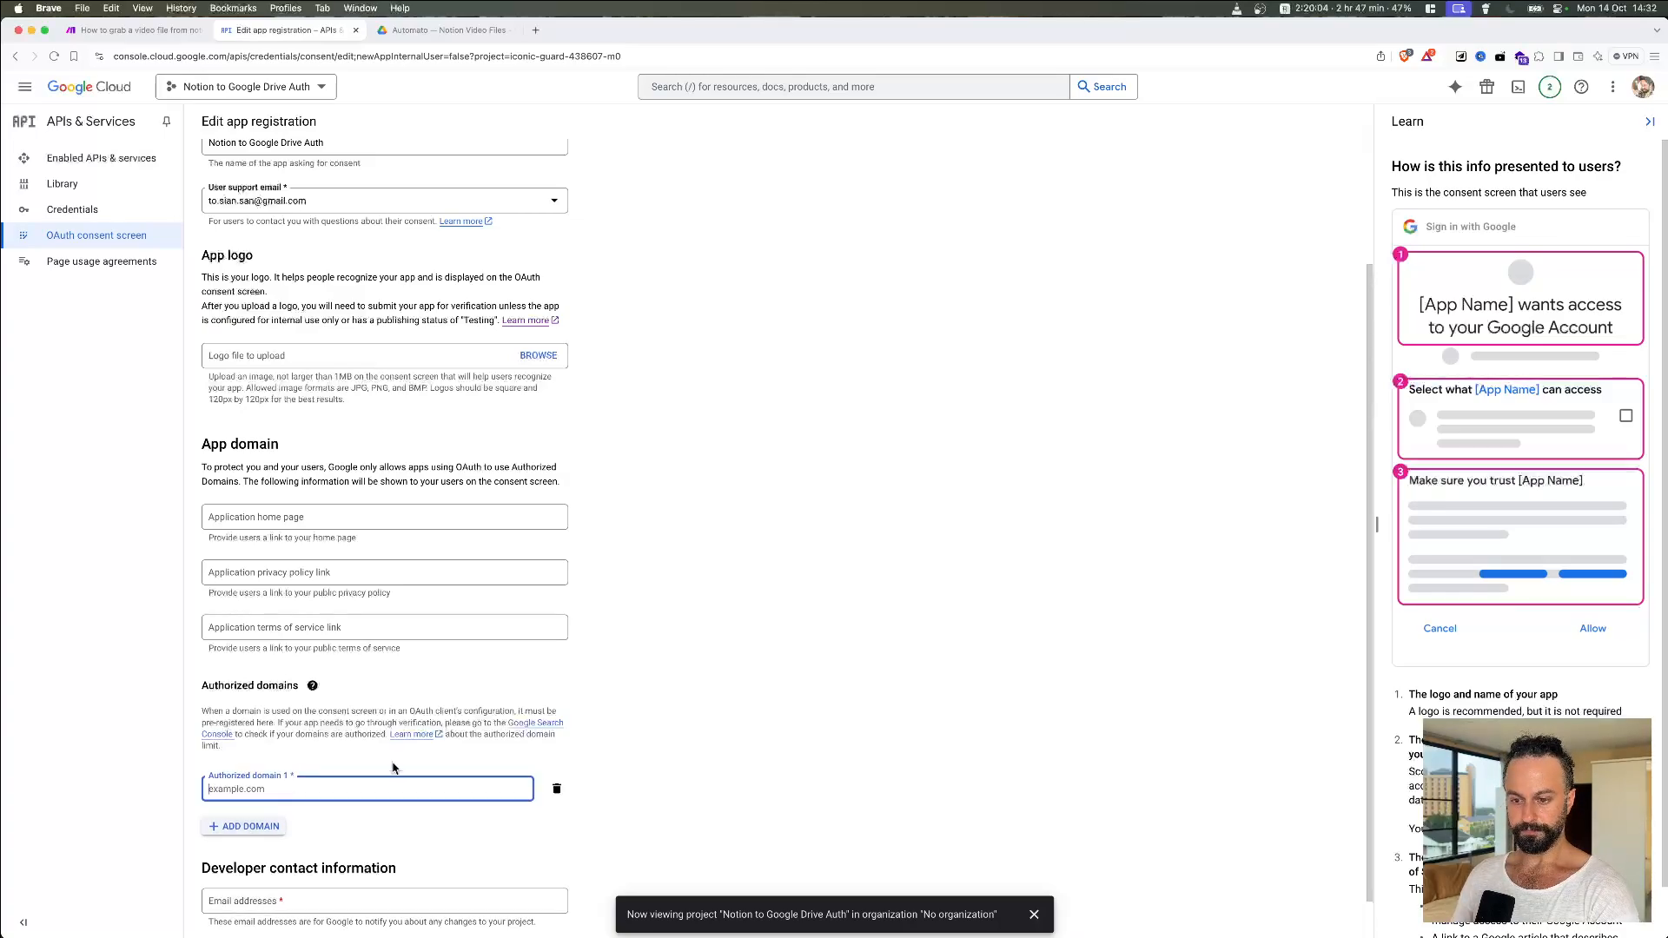
Step: Add make.com and integromat.com as authorized domains
{"action": "type", "text": "make.com"}
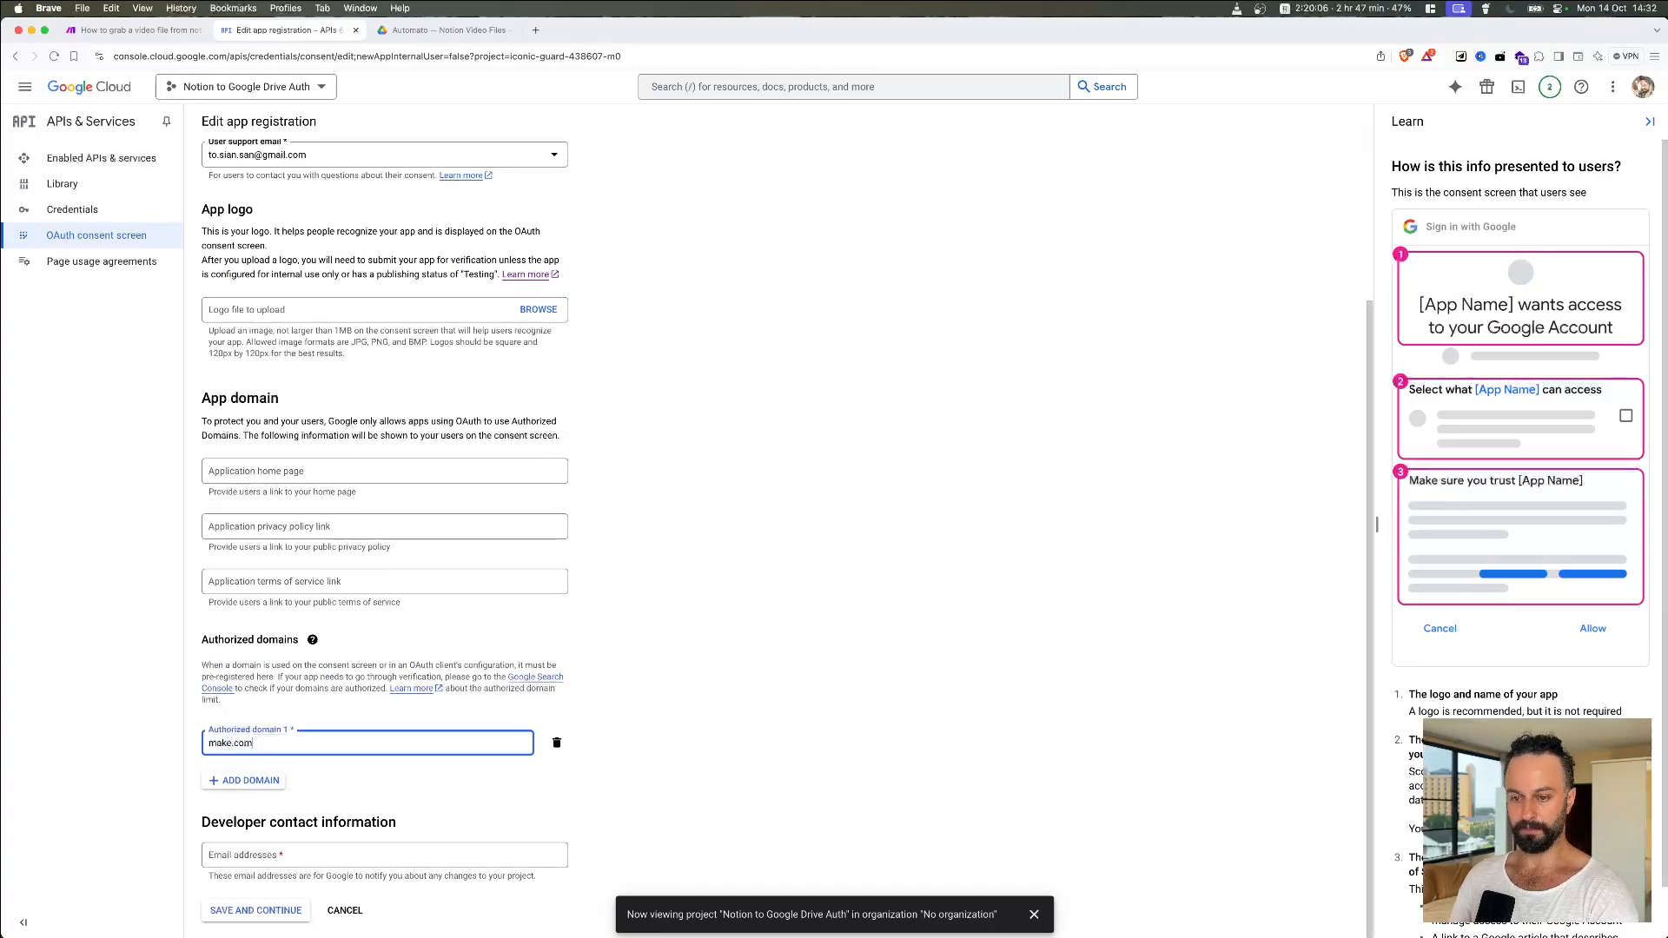
{"action": "left_click", "coordinate": [281, 779]}
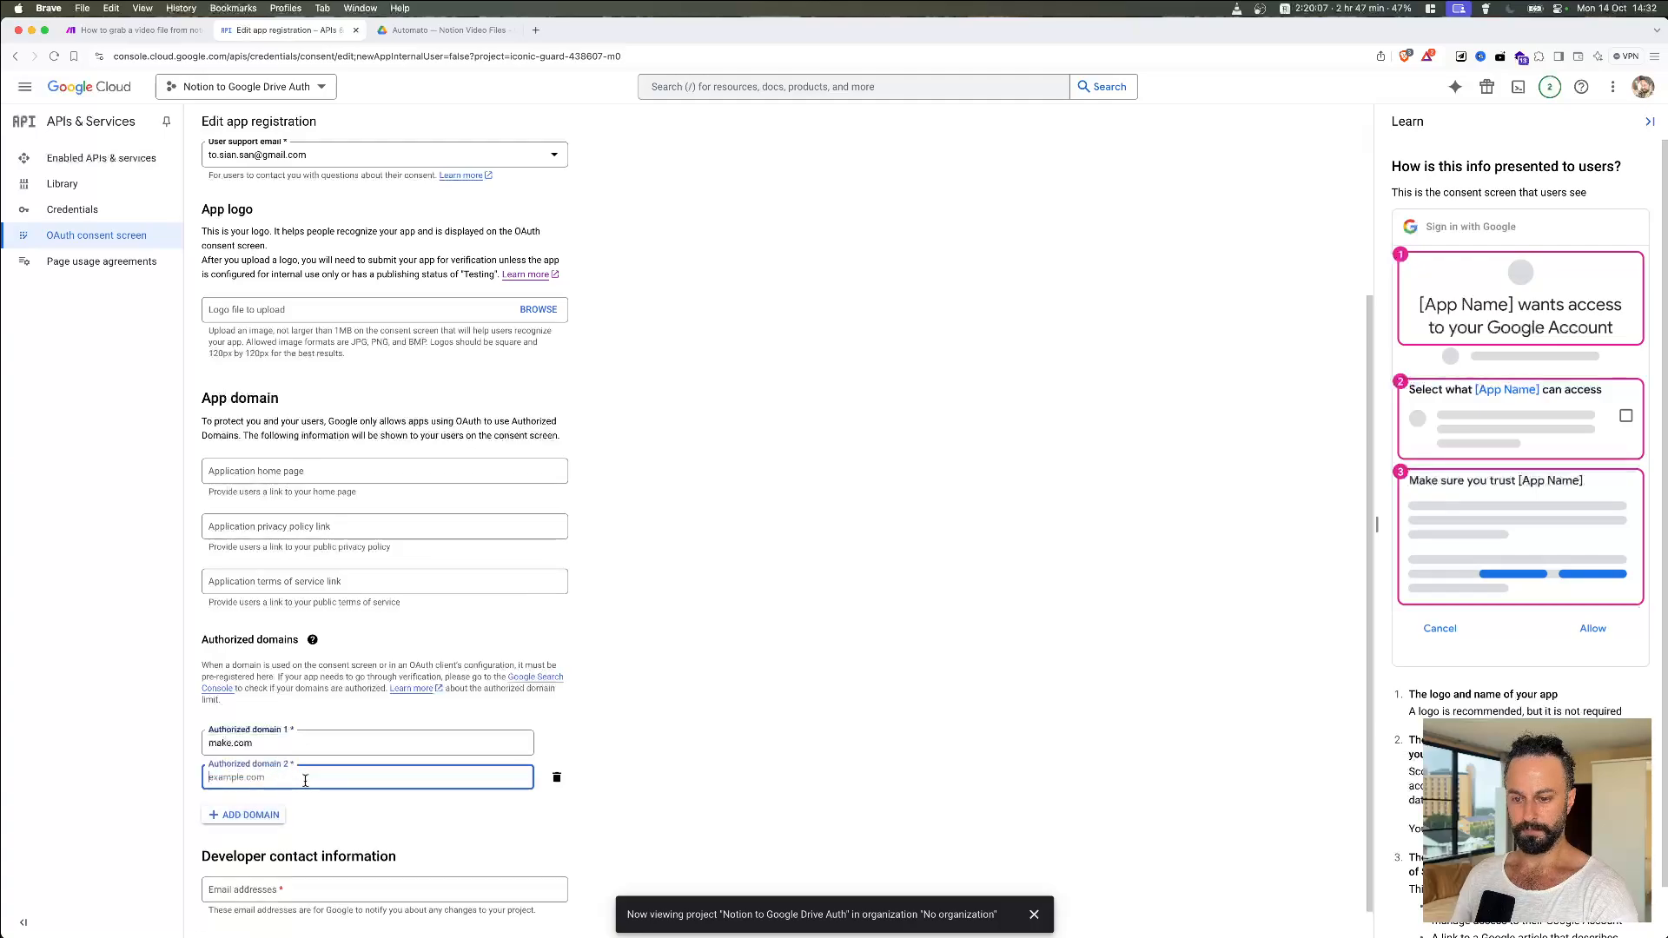
{"action": "type", "text": "integro"}
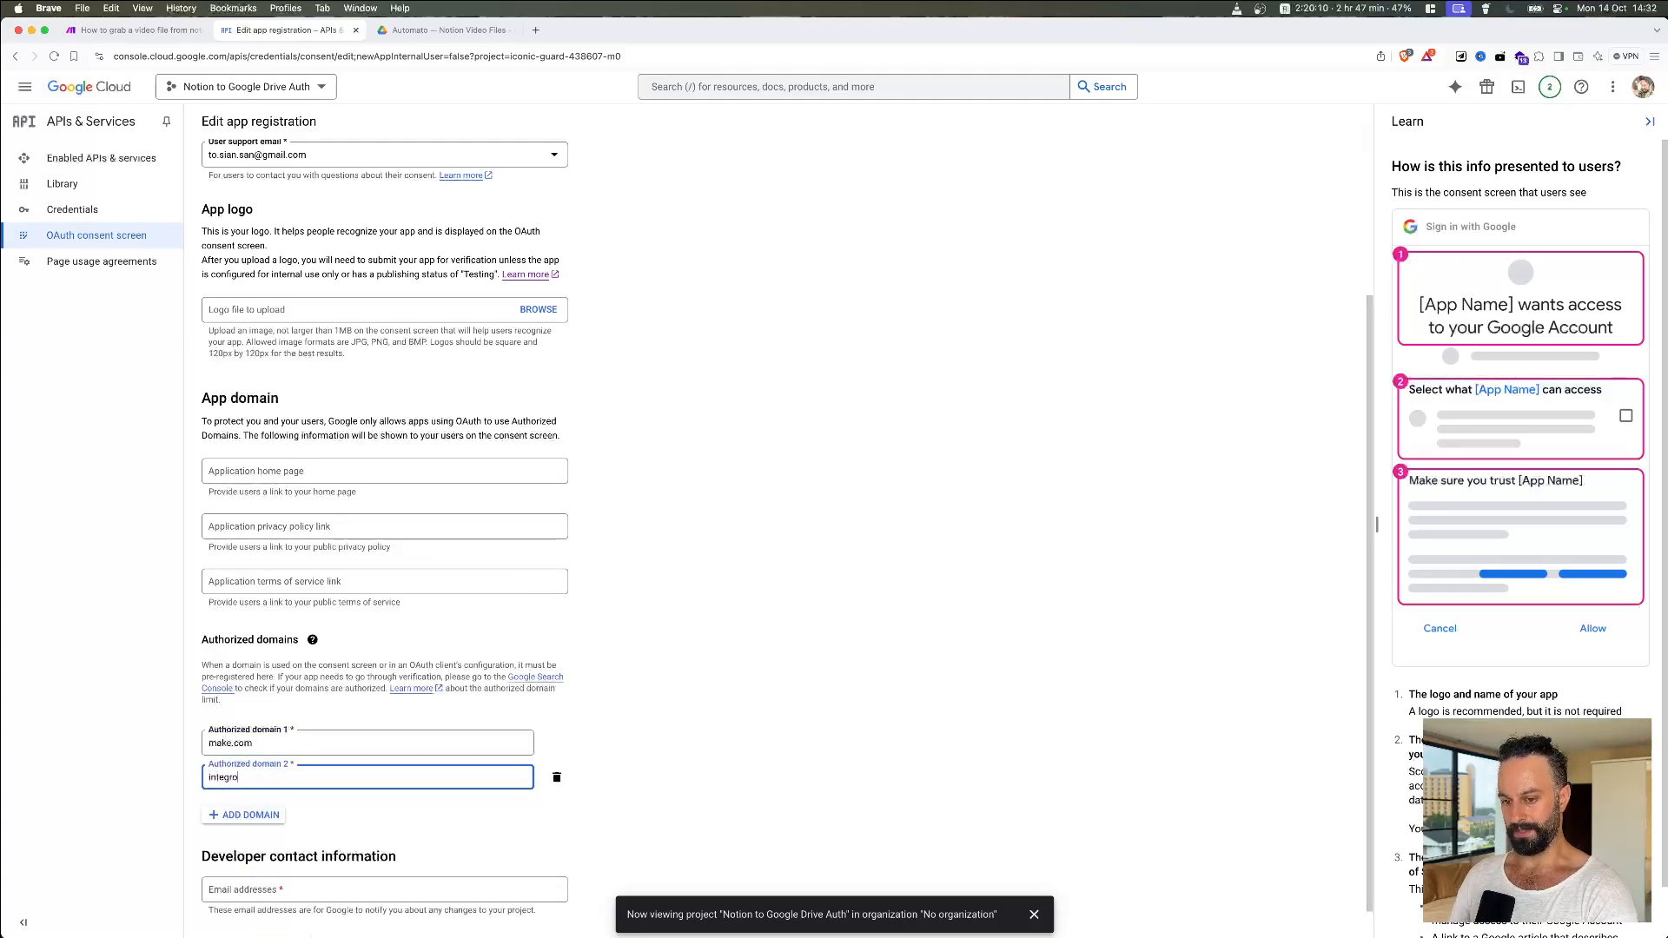
{"action": "type", "text": "mat.com"}
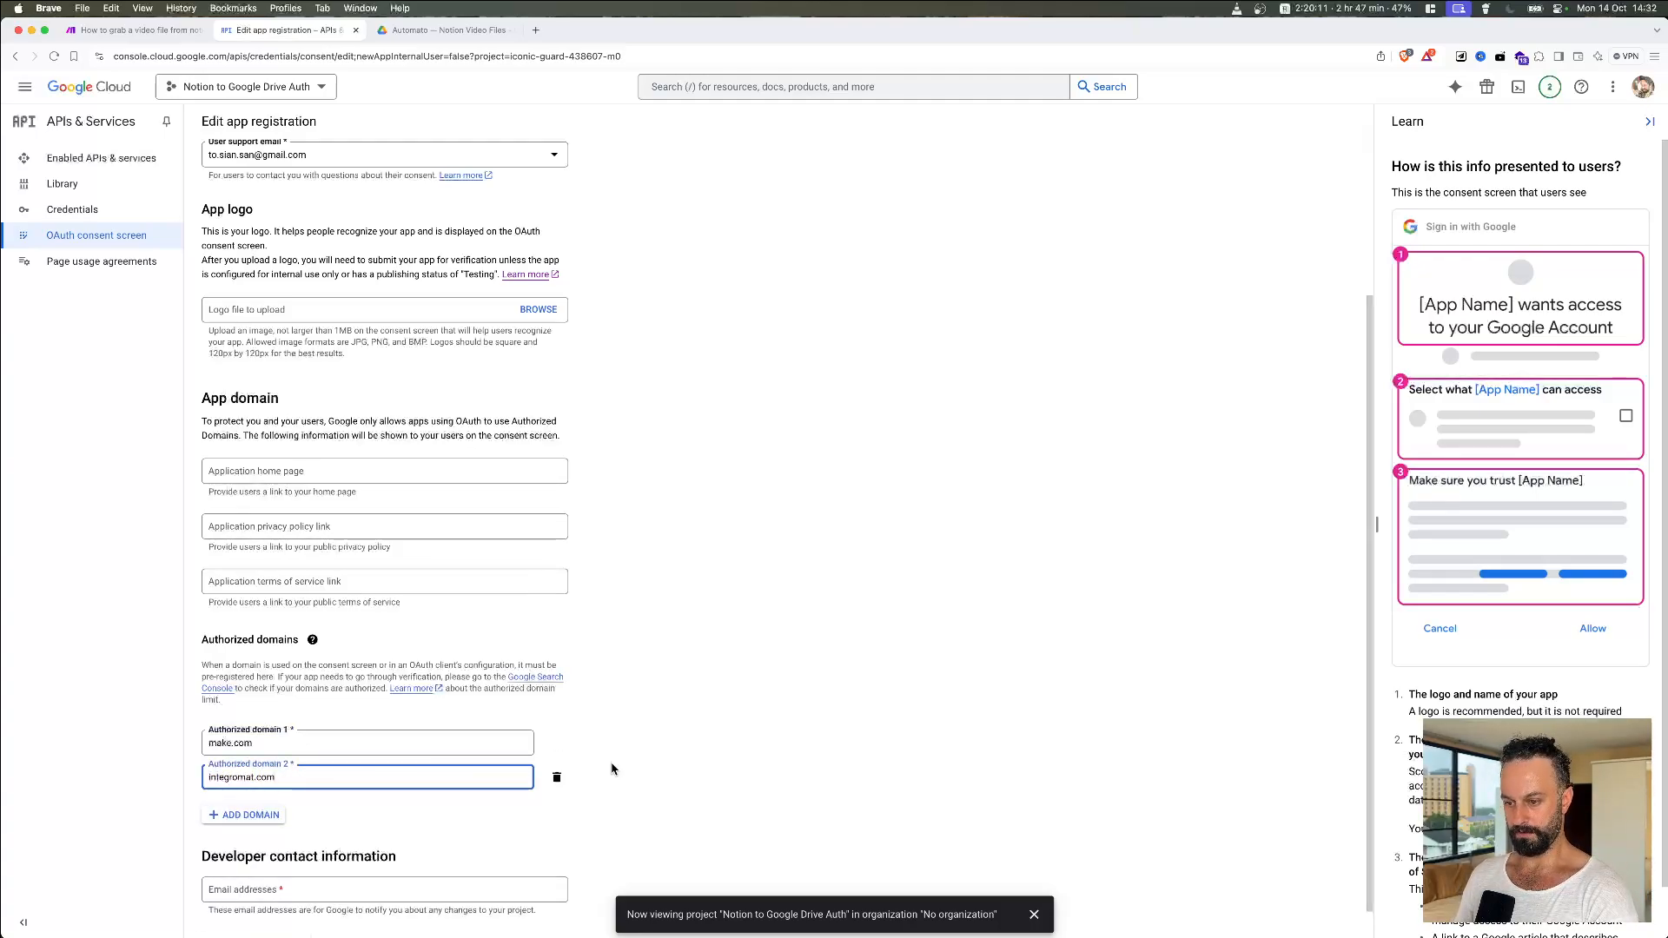
{"action": "left_click", "coordinate": [634, 779]}
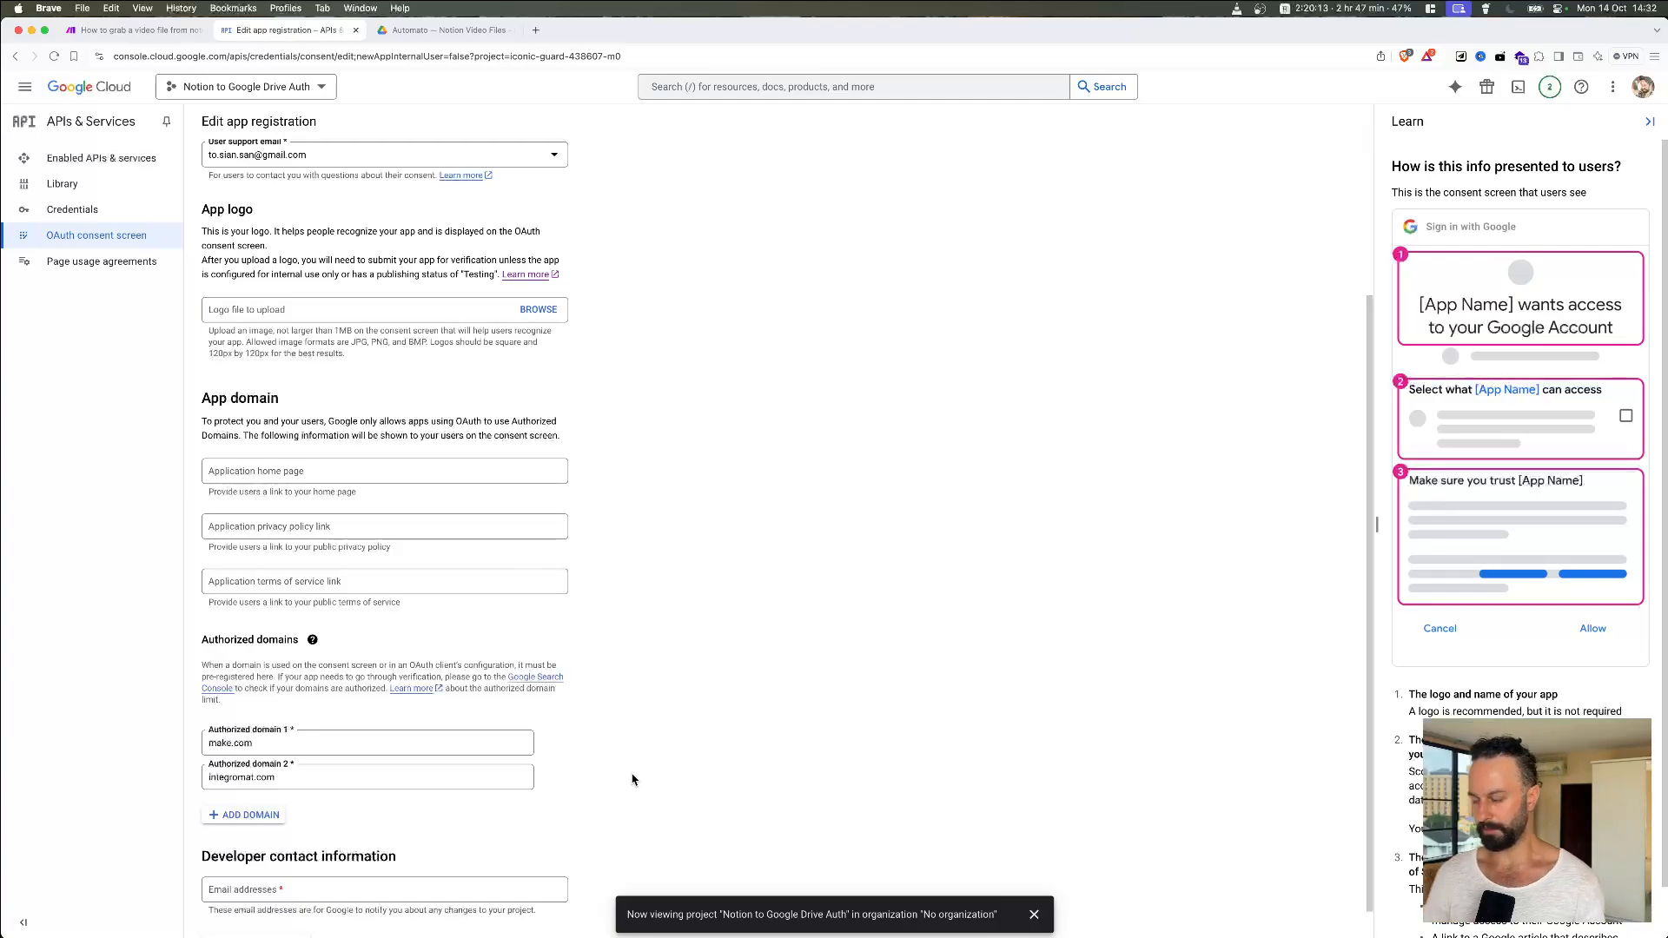
Step: Enter the developer contact email address and save to continue to Scopes
{"action": "scroll", "coordinate": [633, 779], "scroll_direction": "down", "scroll_amount": 1}
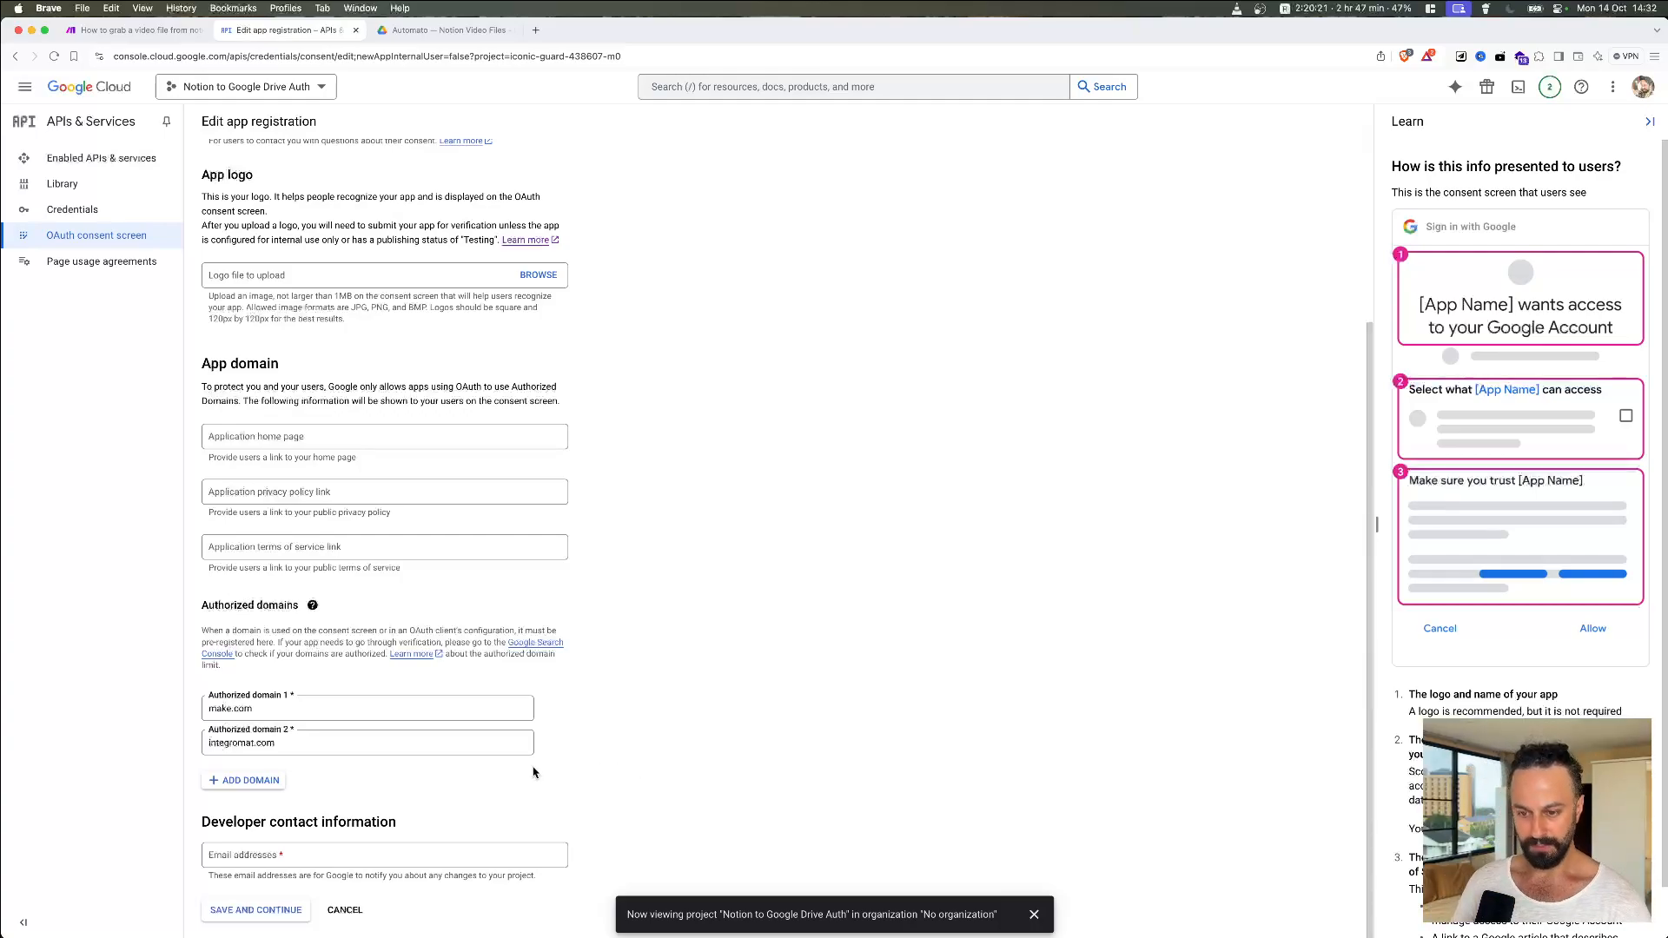
{"action": "left_click", "coordinate": [321, 858]}
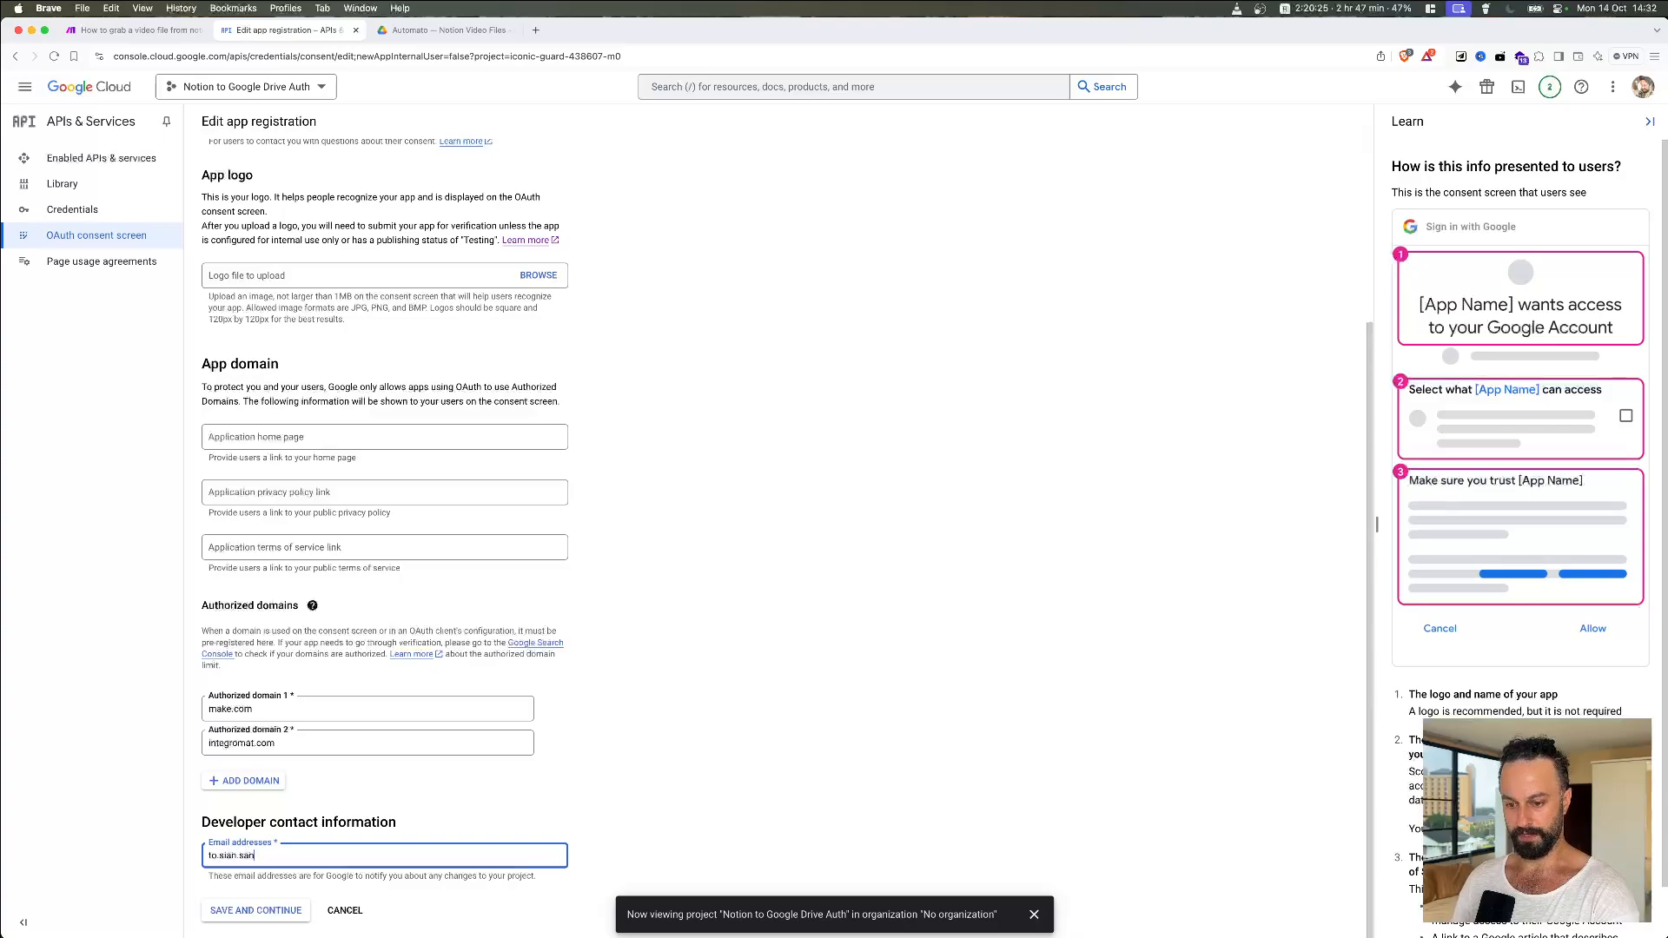
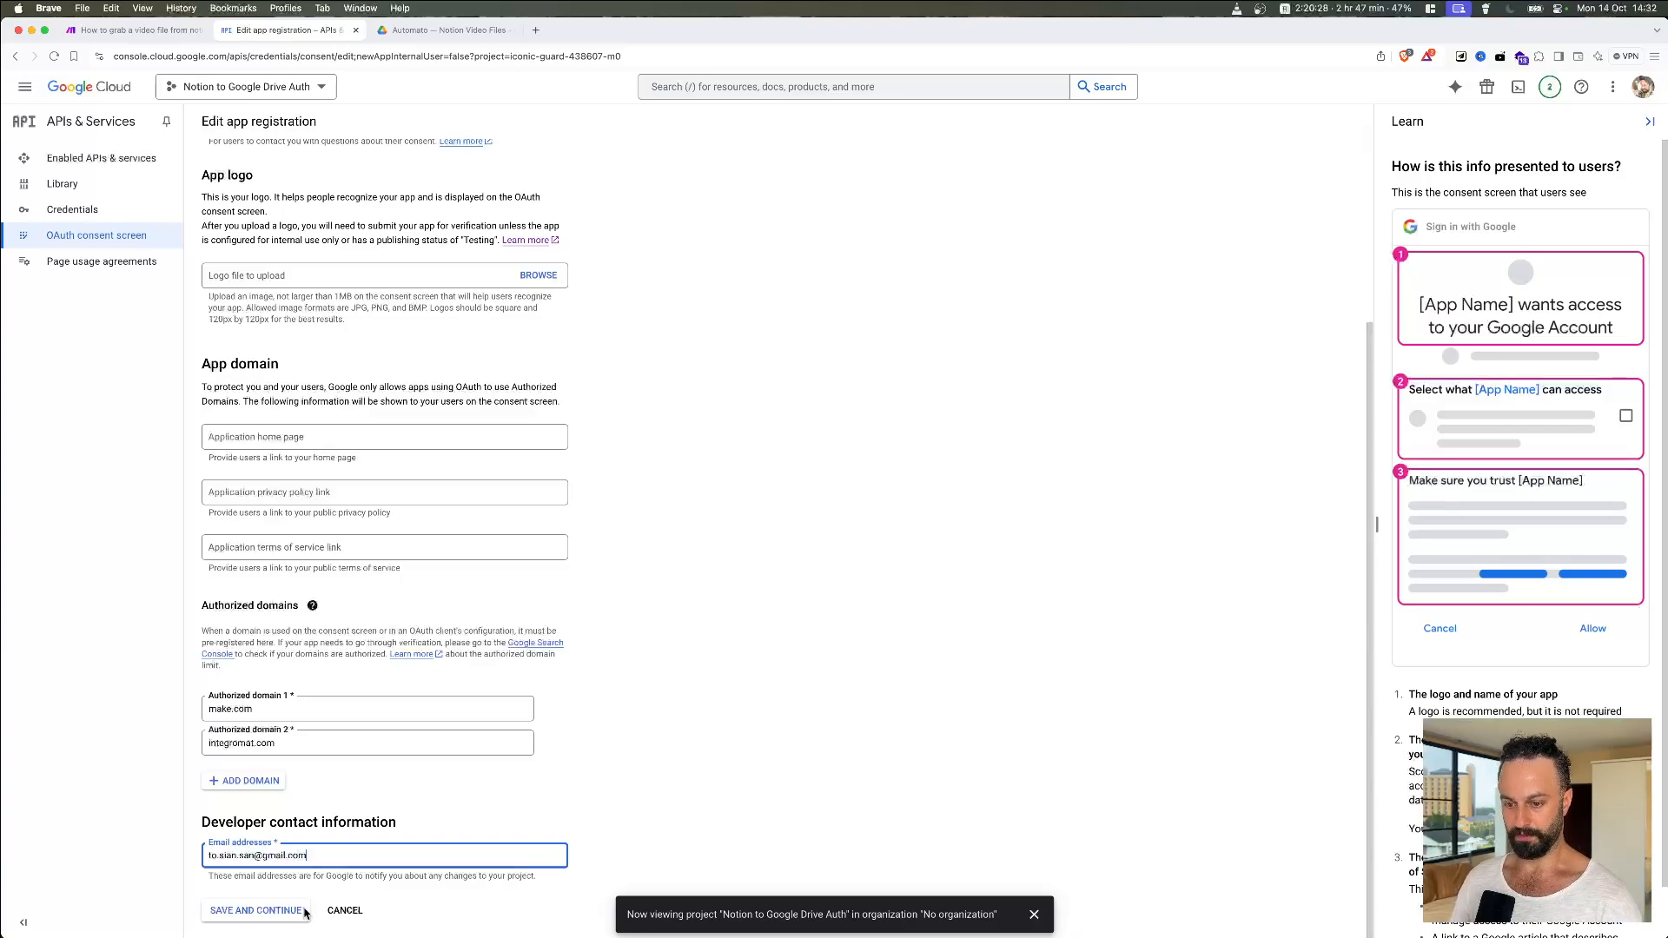
{"action": "left_click", "coordinate": [304, 910]}
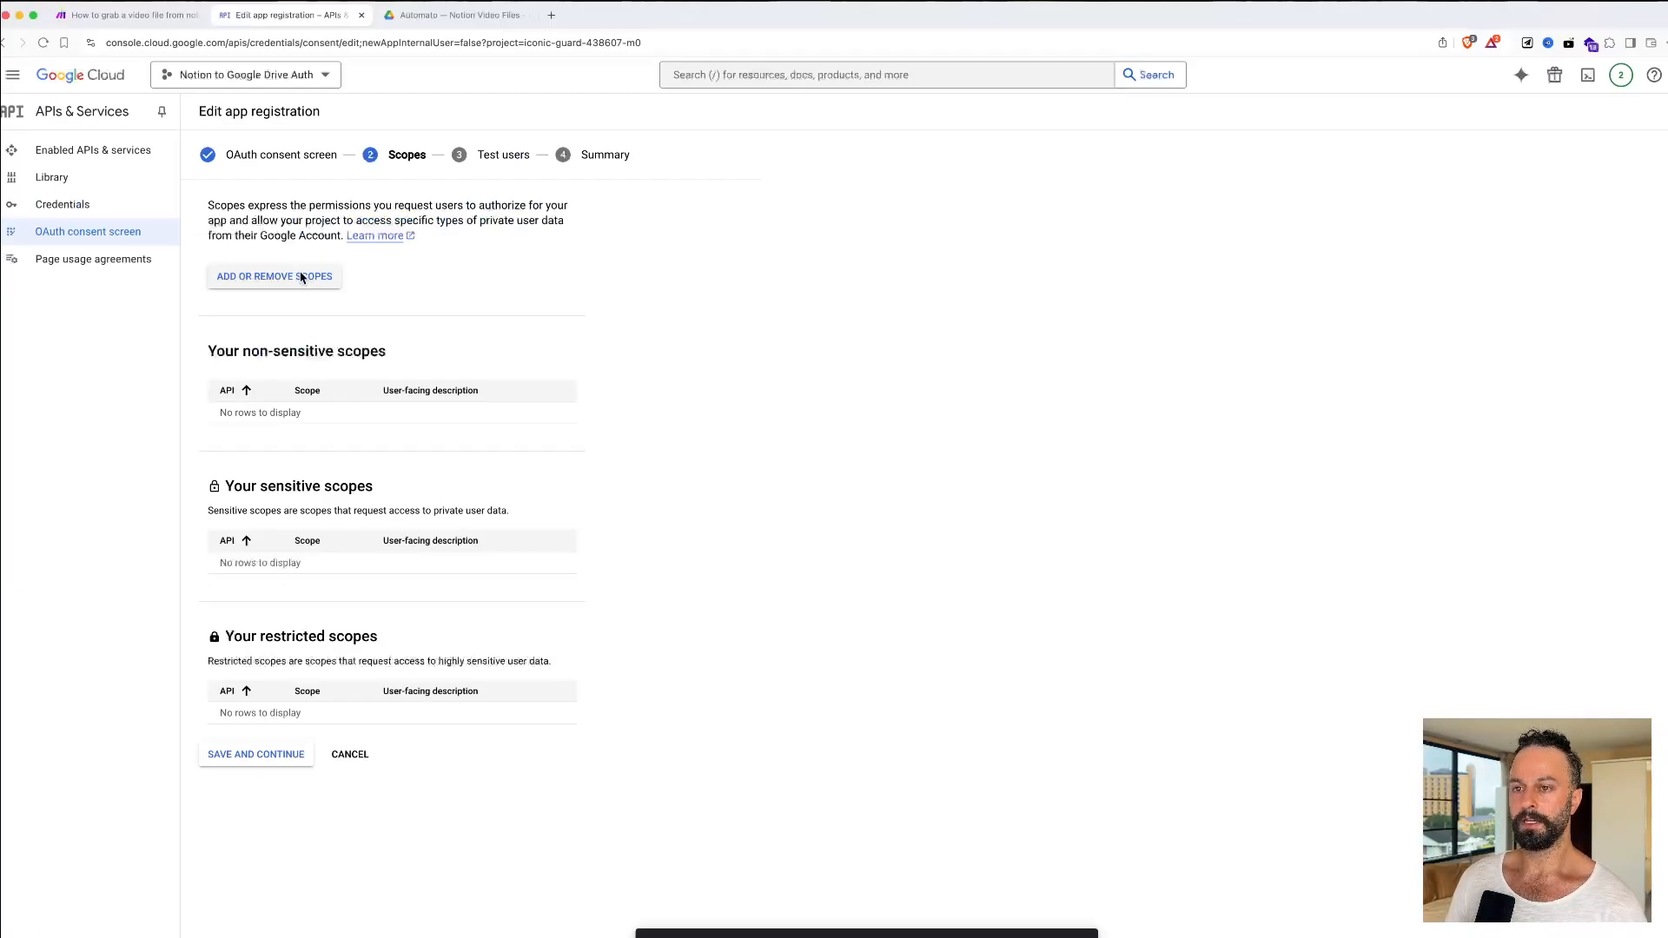
{"action": "left_click", "coordinate": [301, 278]}
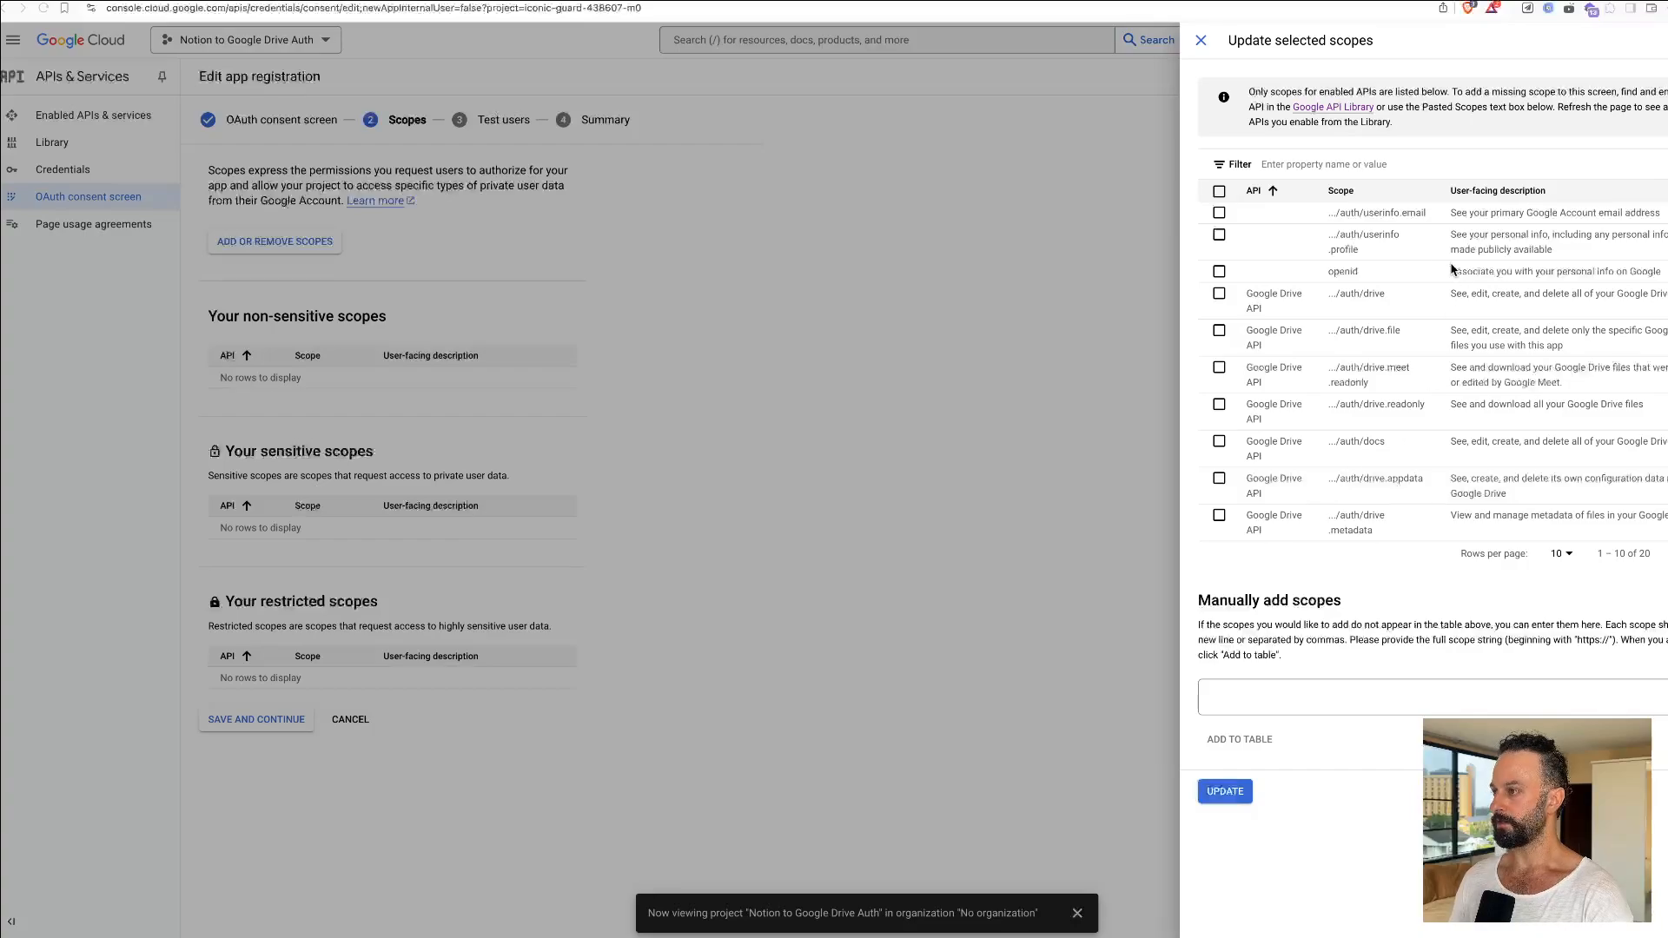
{"action": "left_click", "coordinate": [1328, 165]}
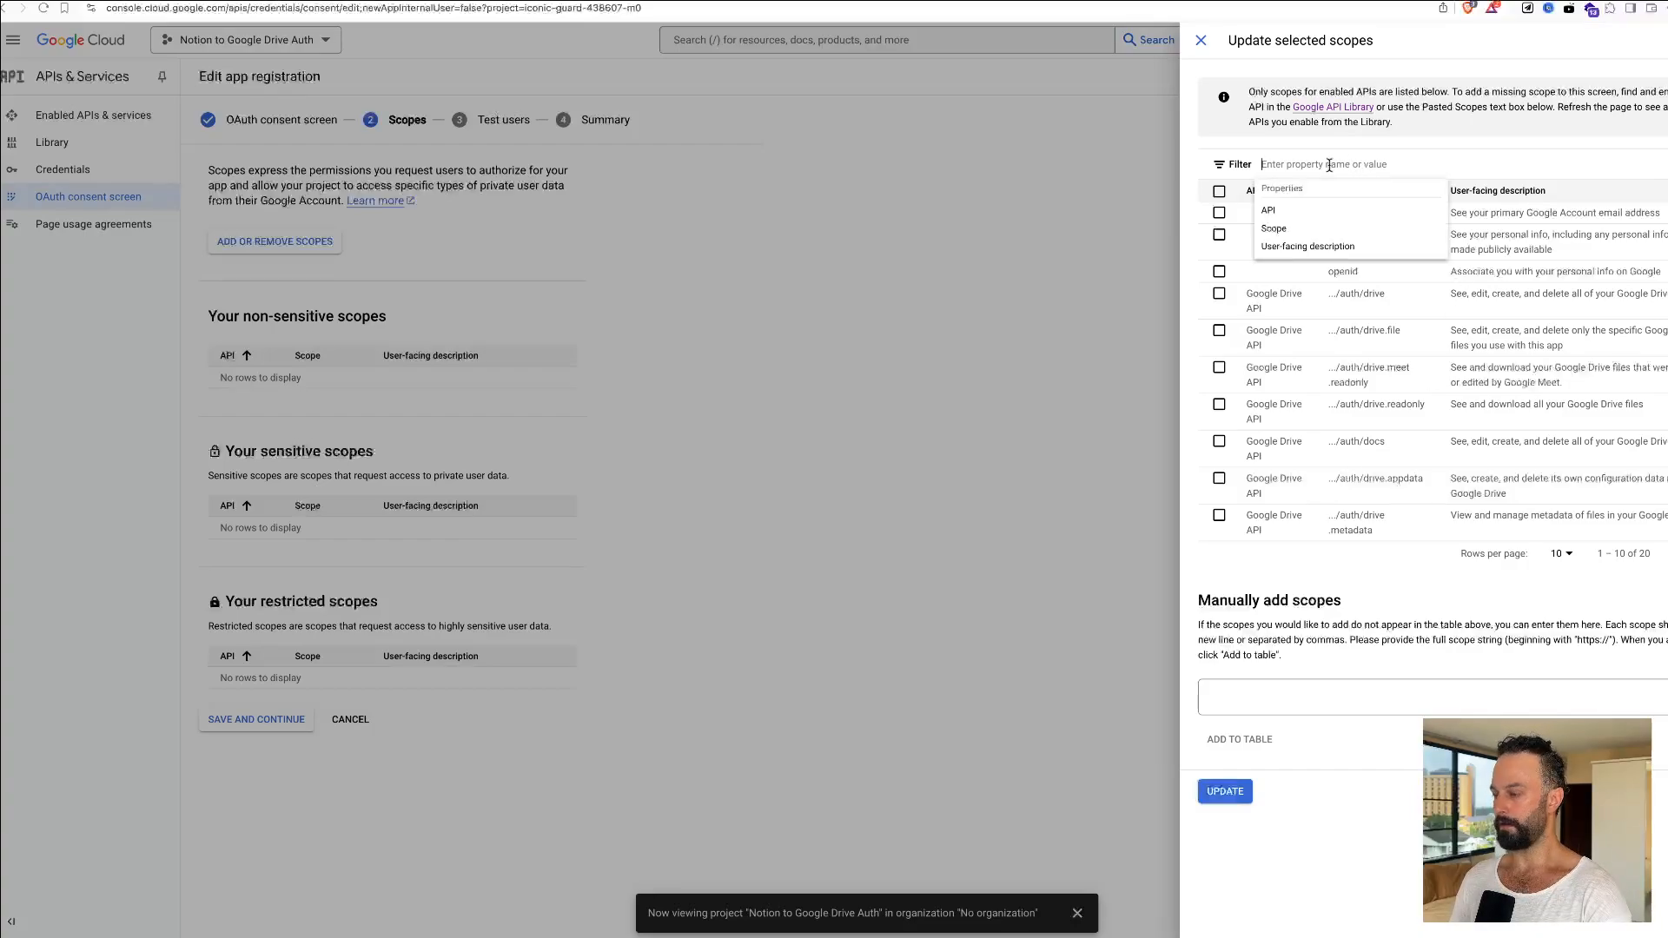
{"action": "type", "text": "https://www.googleapis.com/auth/drive"}
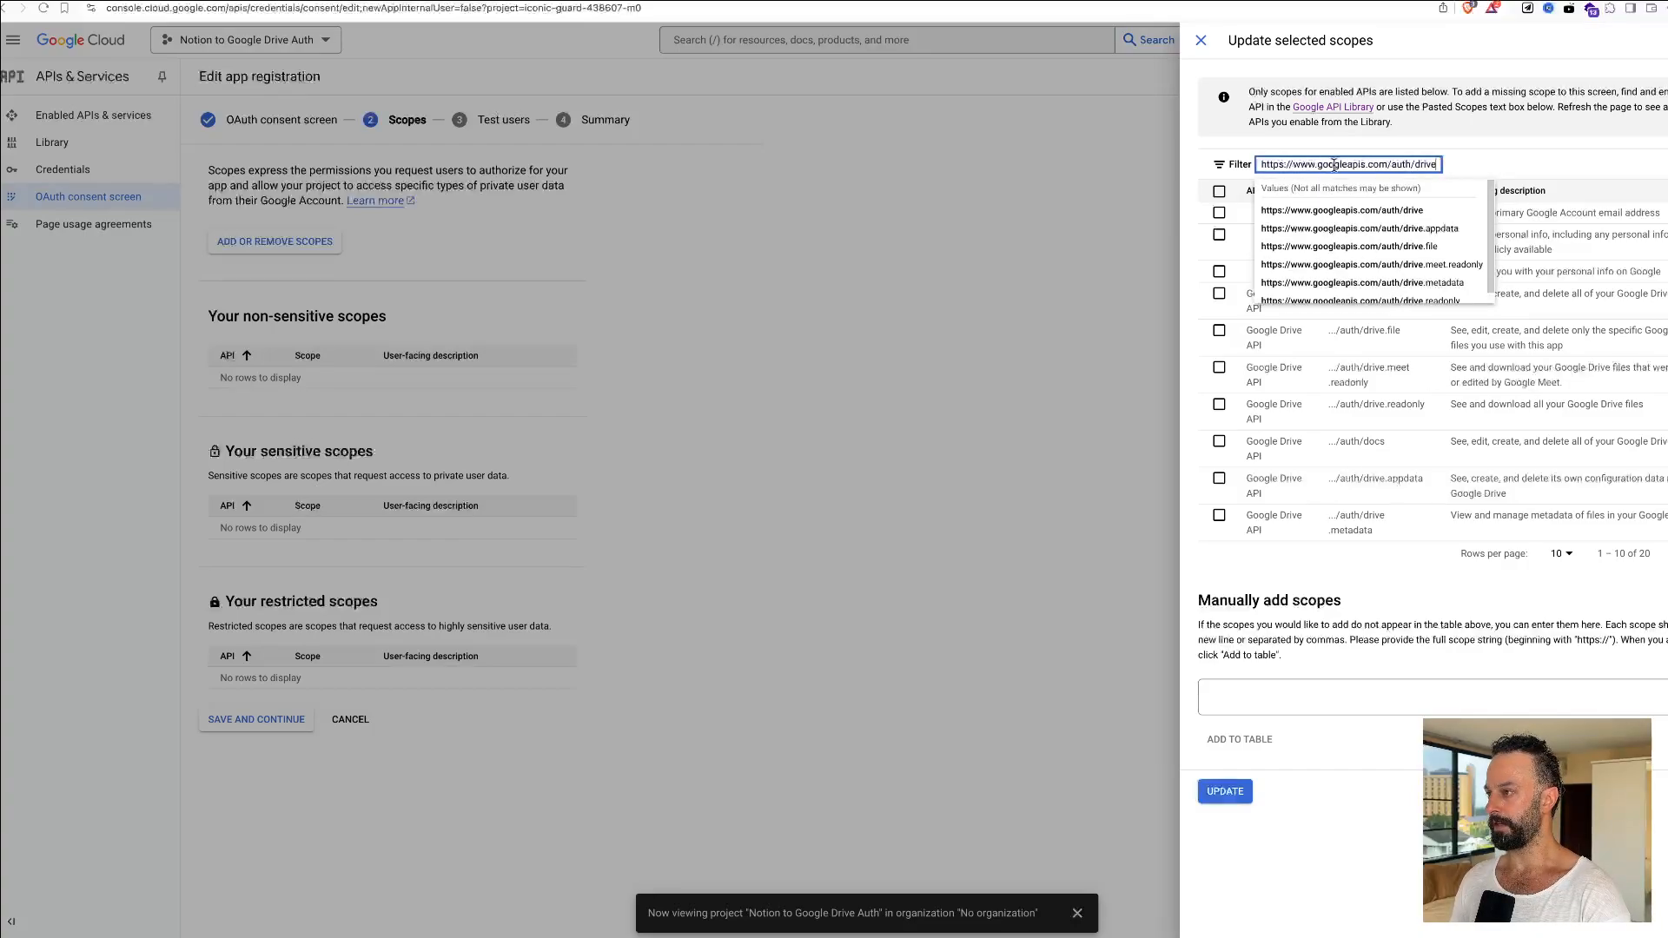
{"action": "triple_click", "coordinate": [1349, 165]}
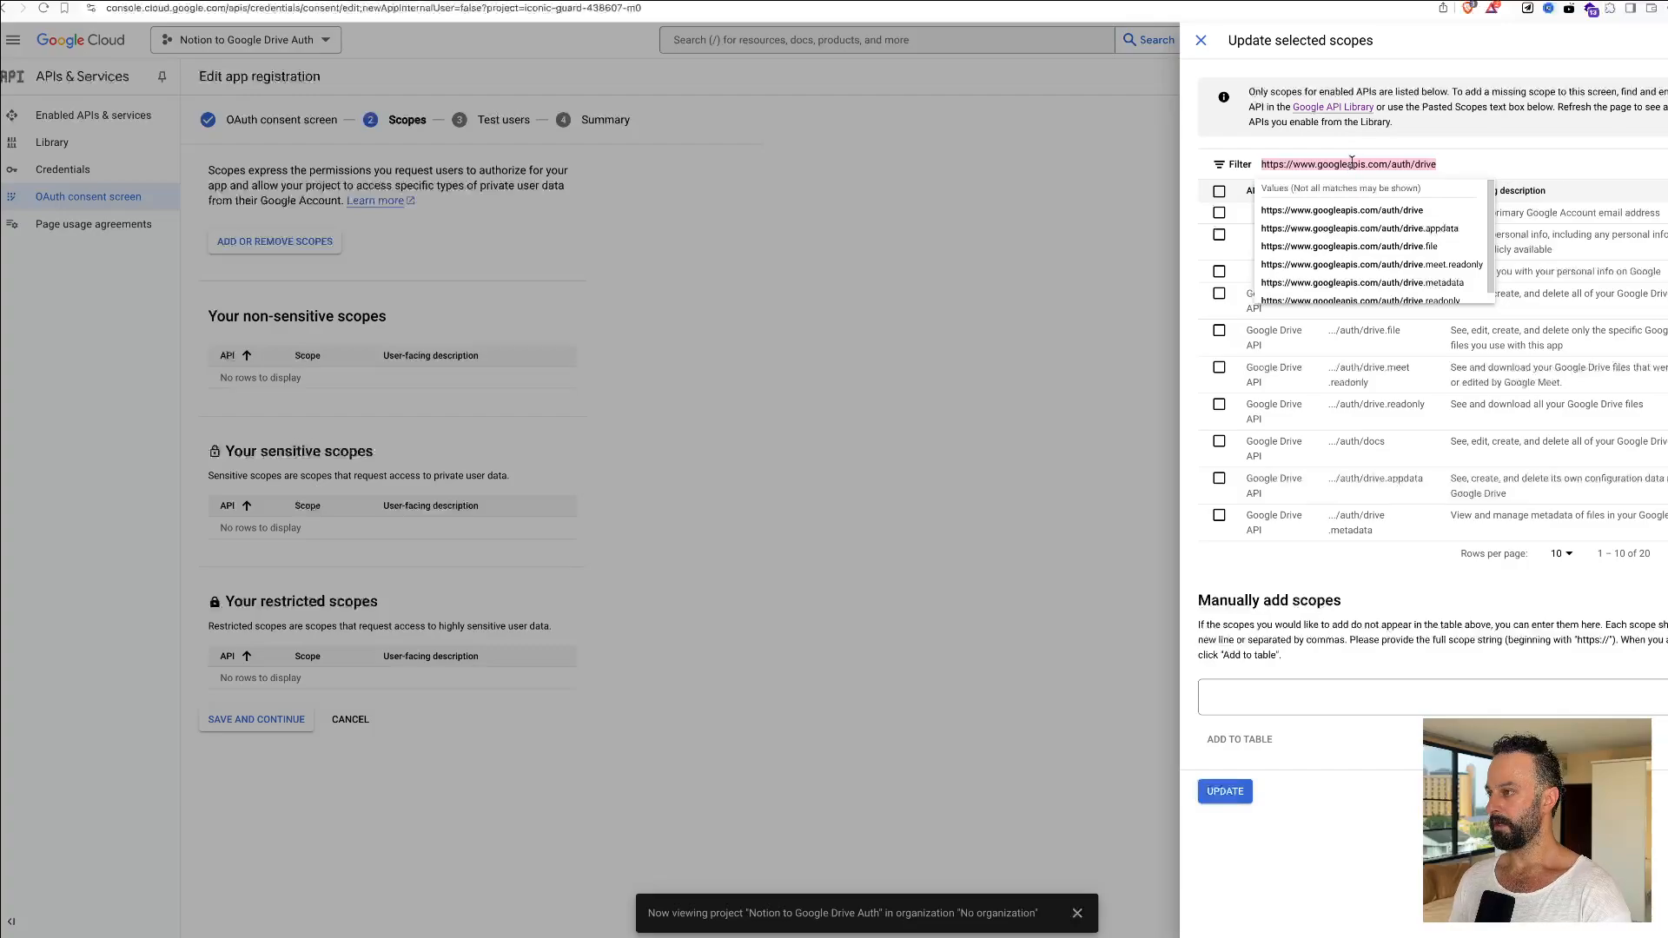
{"action": "left_click", "coordinate": [1351, 211]}
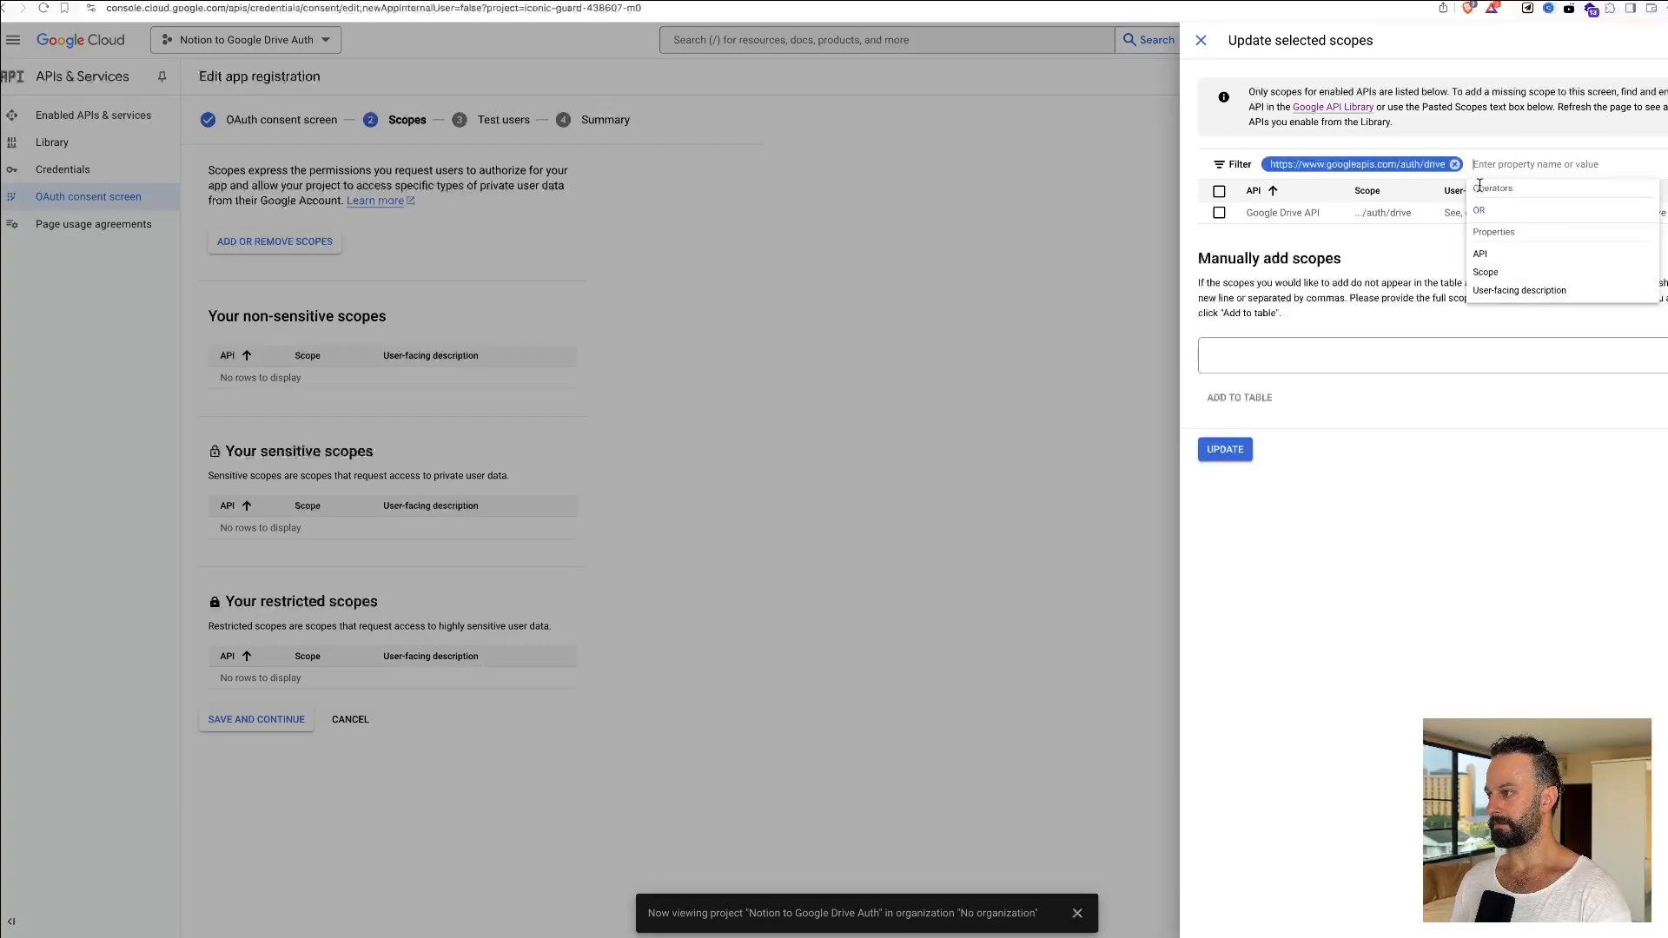
{"action": "left_click", "coordinate": [1400, 268]}
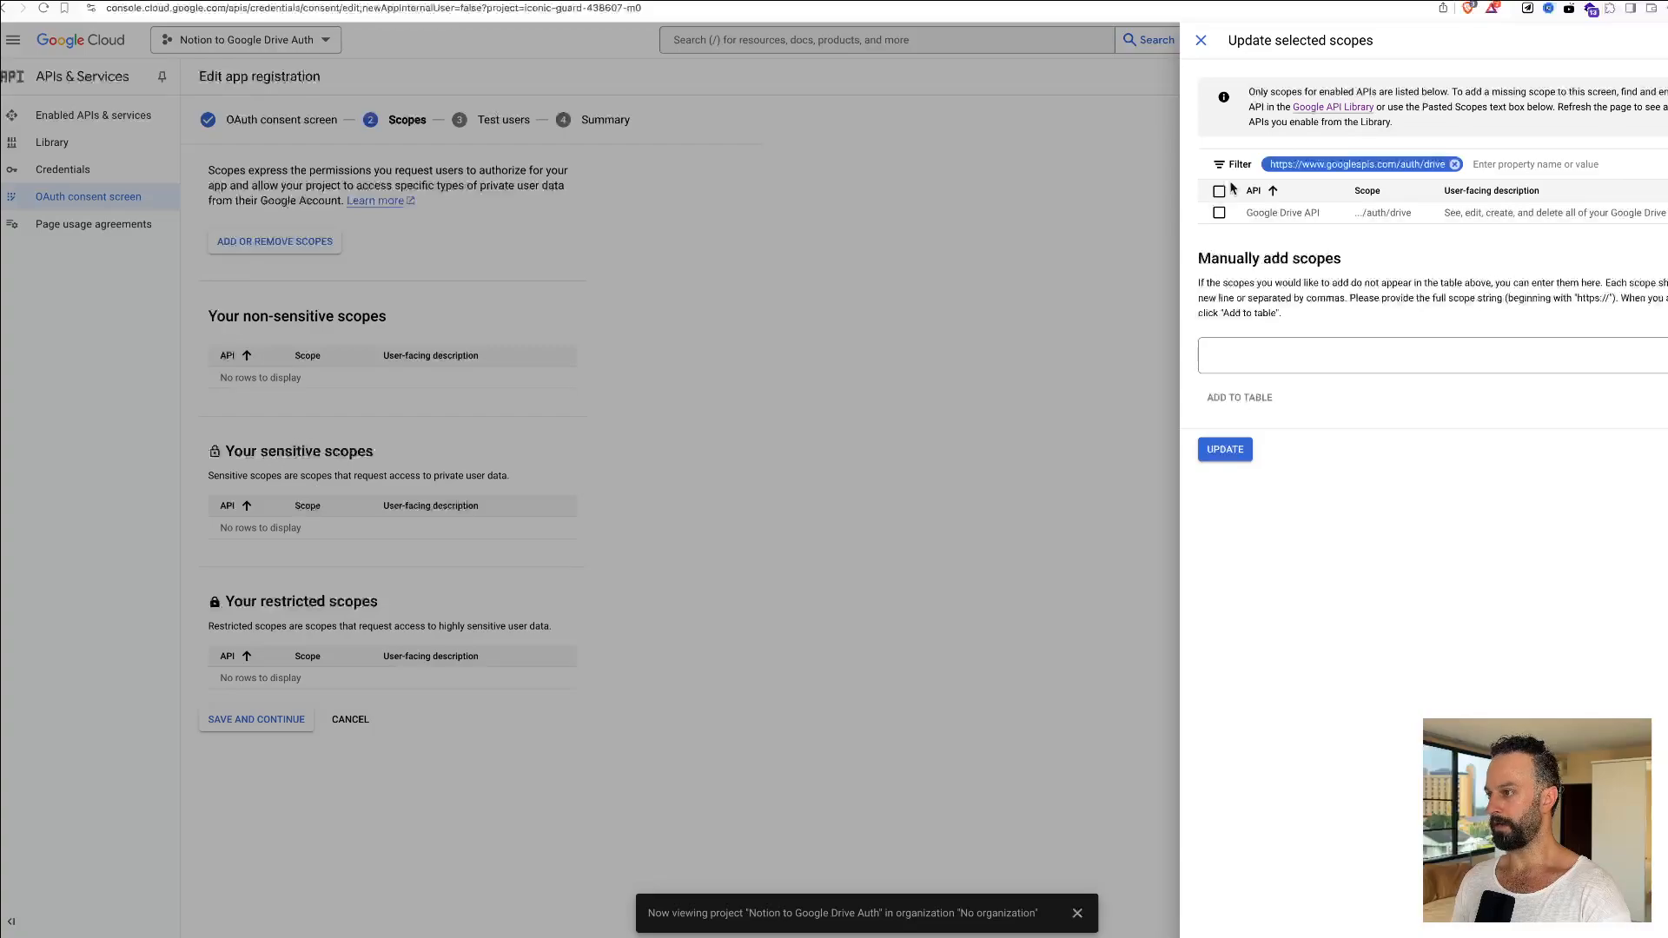
{"action": "left_click", "coordinate": [1219, 213]}
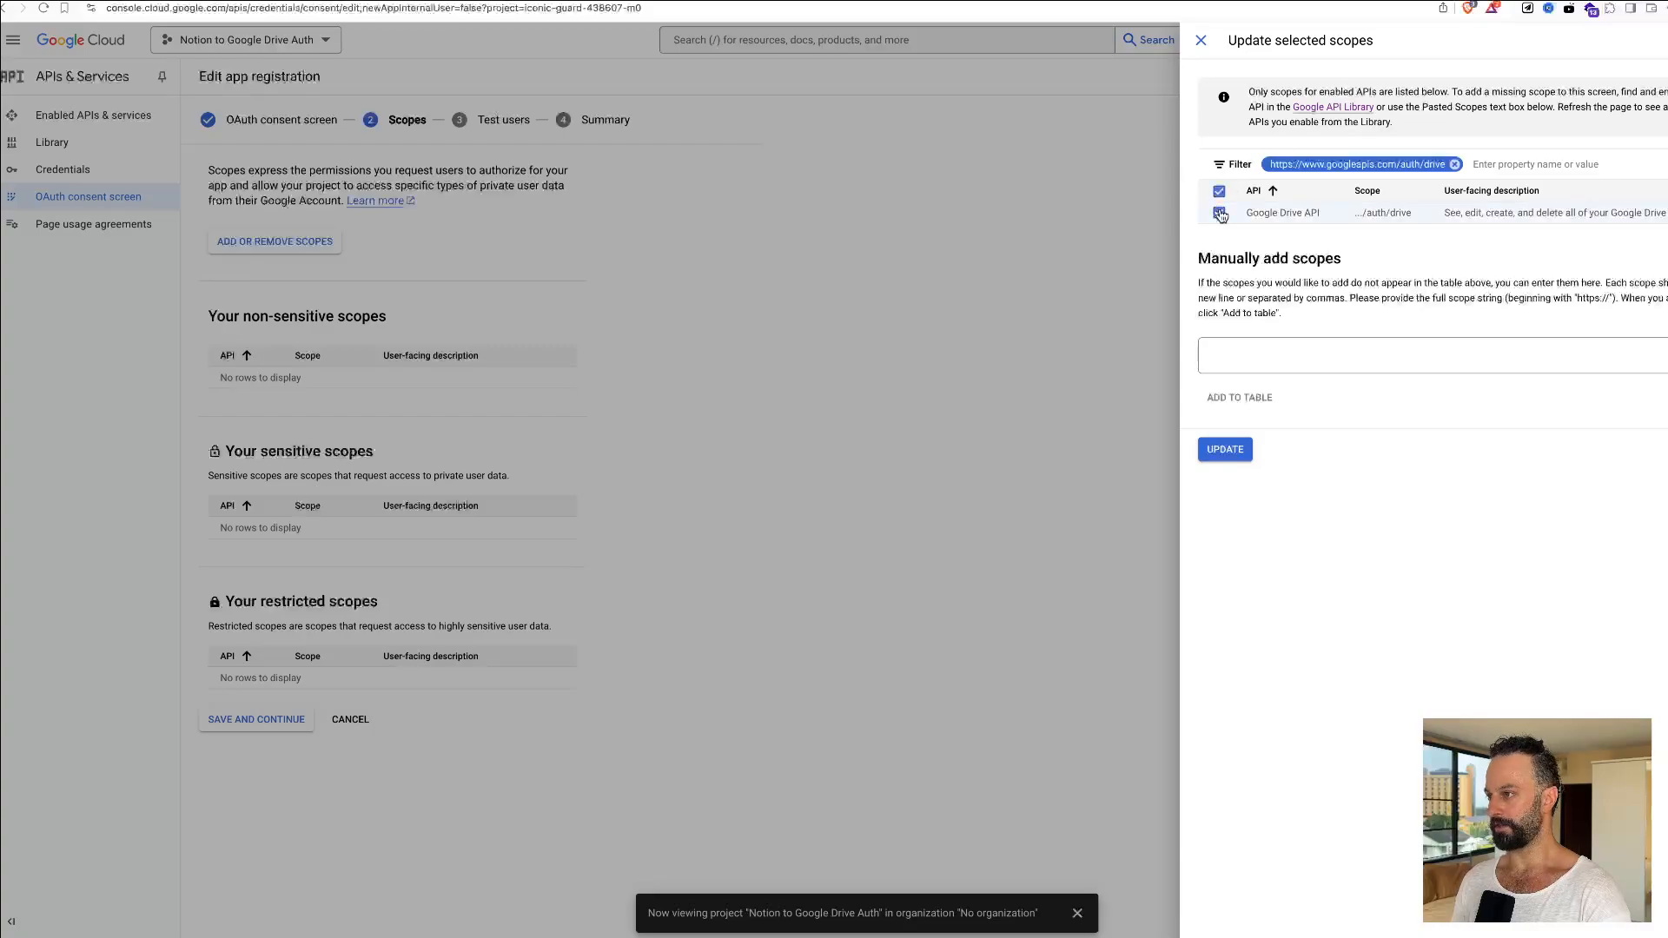
{"action": "left_click", "coordinate": [1225, 450]}
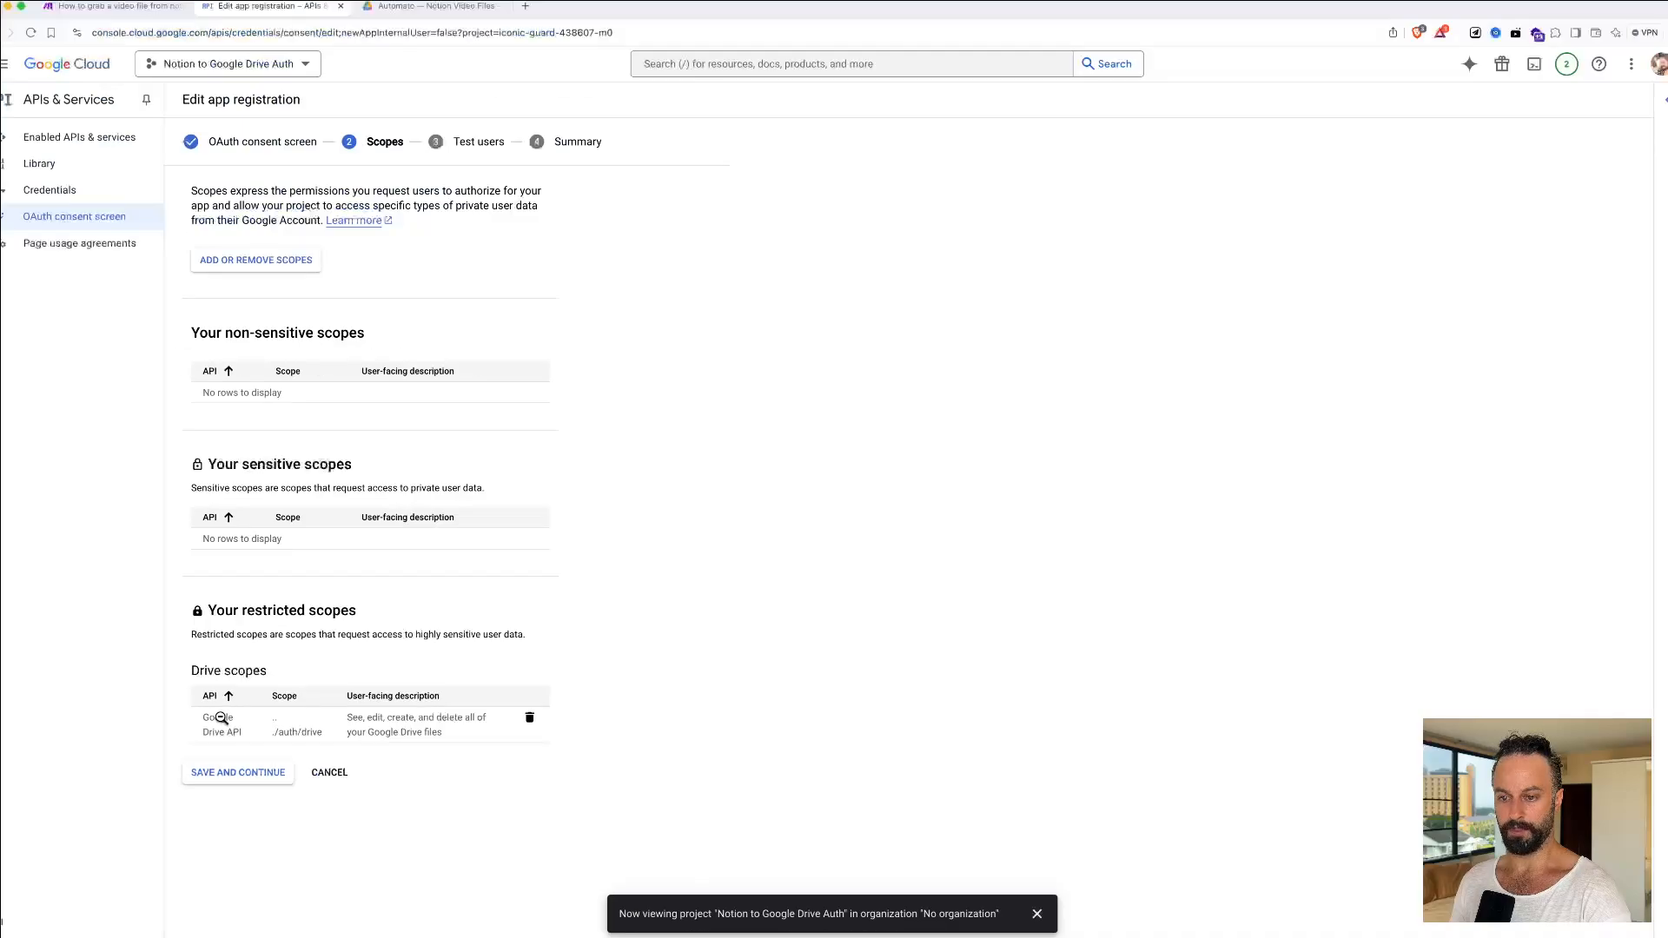
{"action": "left_click", "coordinate": [289, 277]}
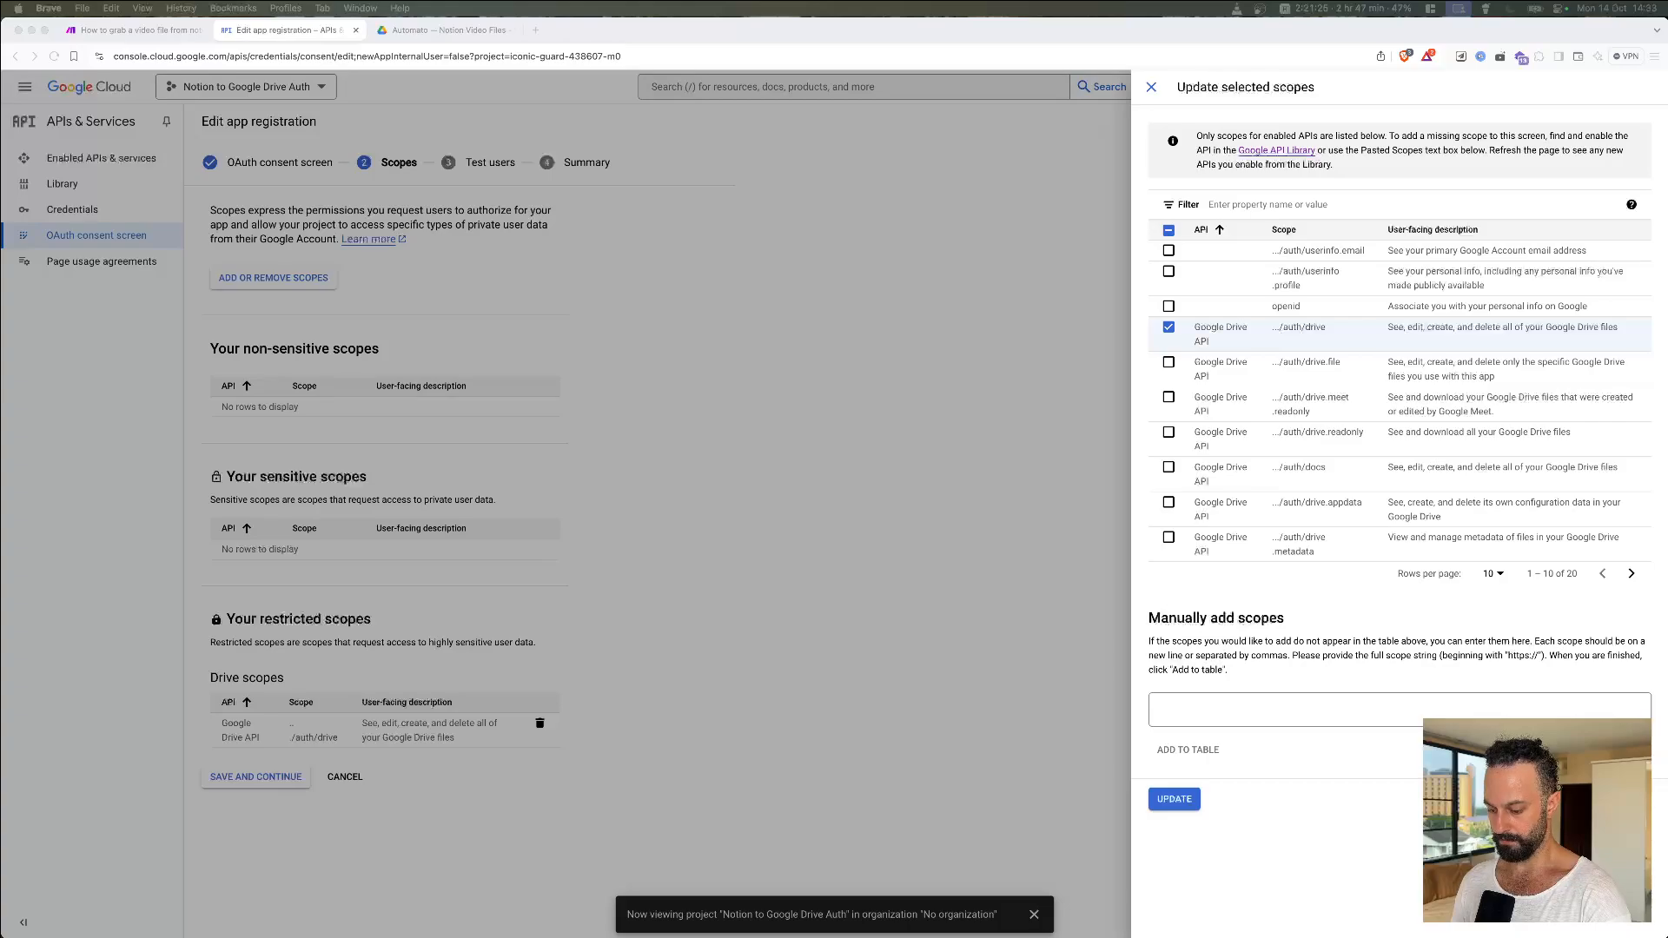
Step: Add the drive.readonly Google Drive scope to the app and save the scopes
{"action": "left_click", "coordinate": [1251, 204]}
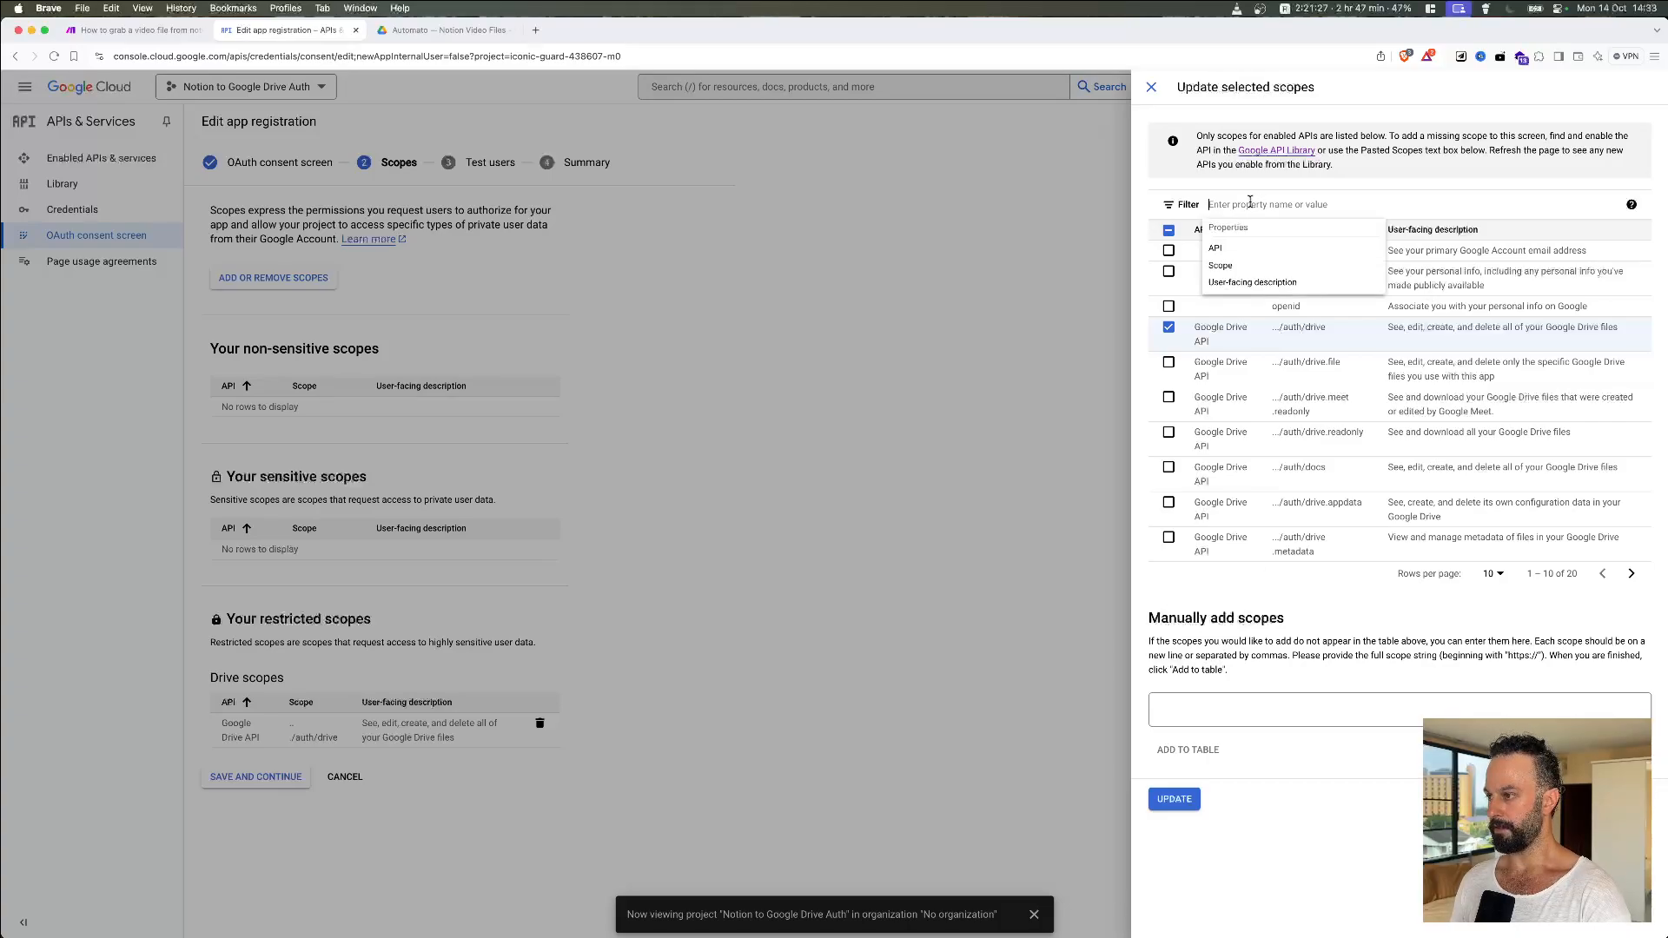
{"action": "type", "text": "https://www.googleapis.com/auth/drive.readonly"}
{"action": "left_click", "coordinate": [1276, 248]}
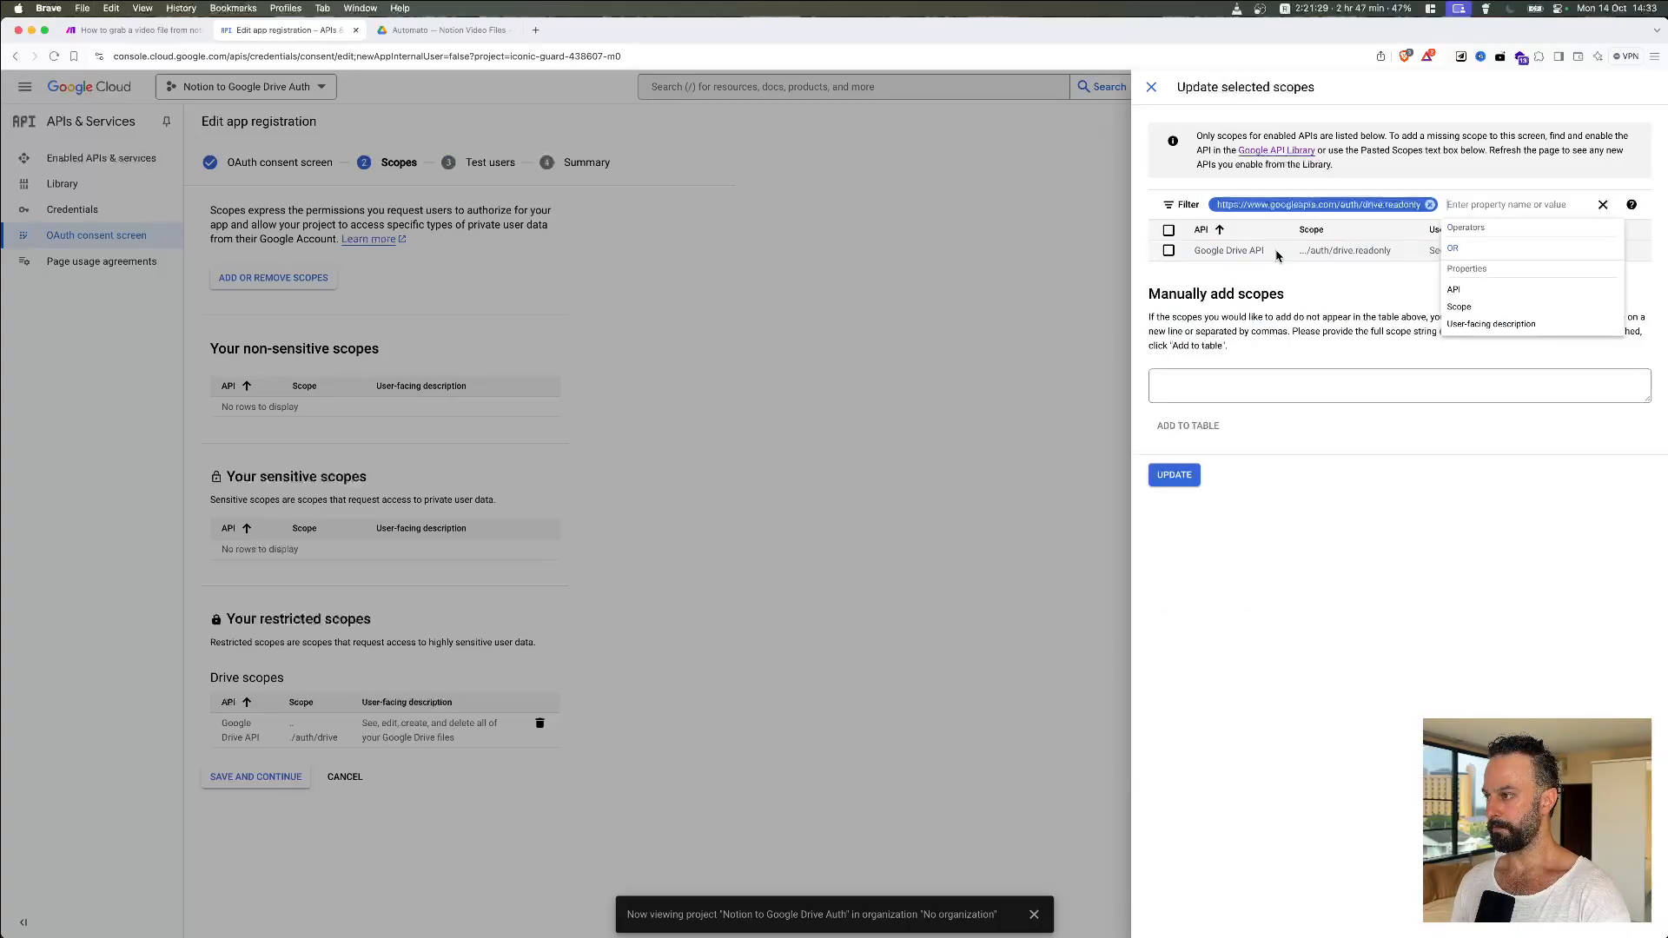
{"action": "left_click", "coordinate": [1399, 287]}
{"action": "left_click", "coordinate": [1168, 250]}
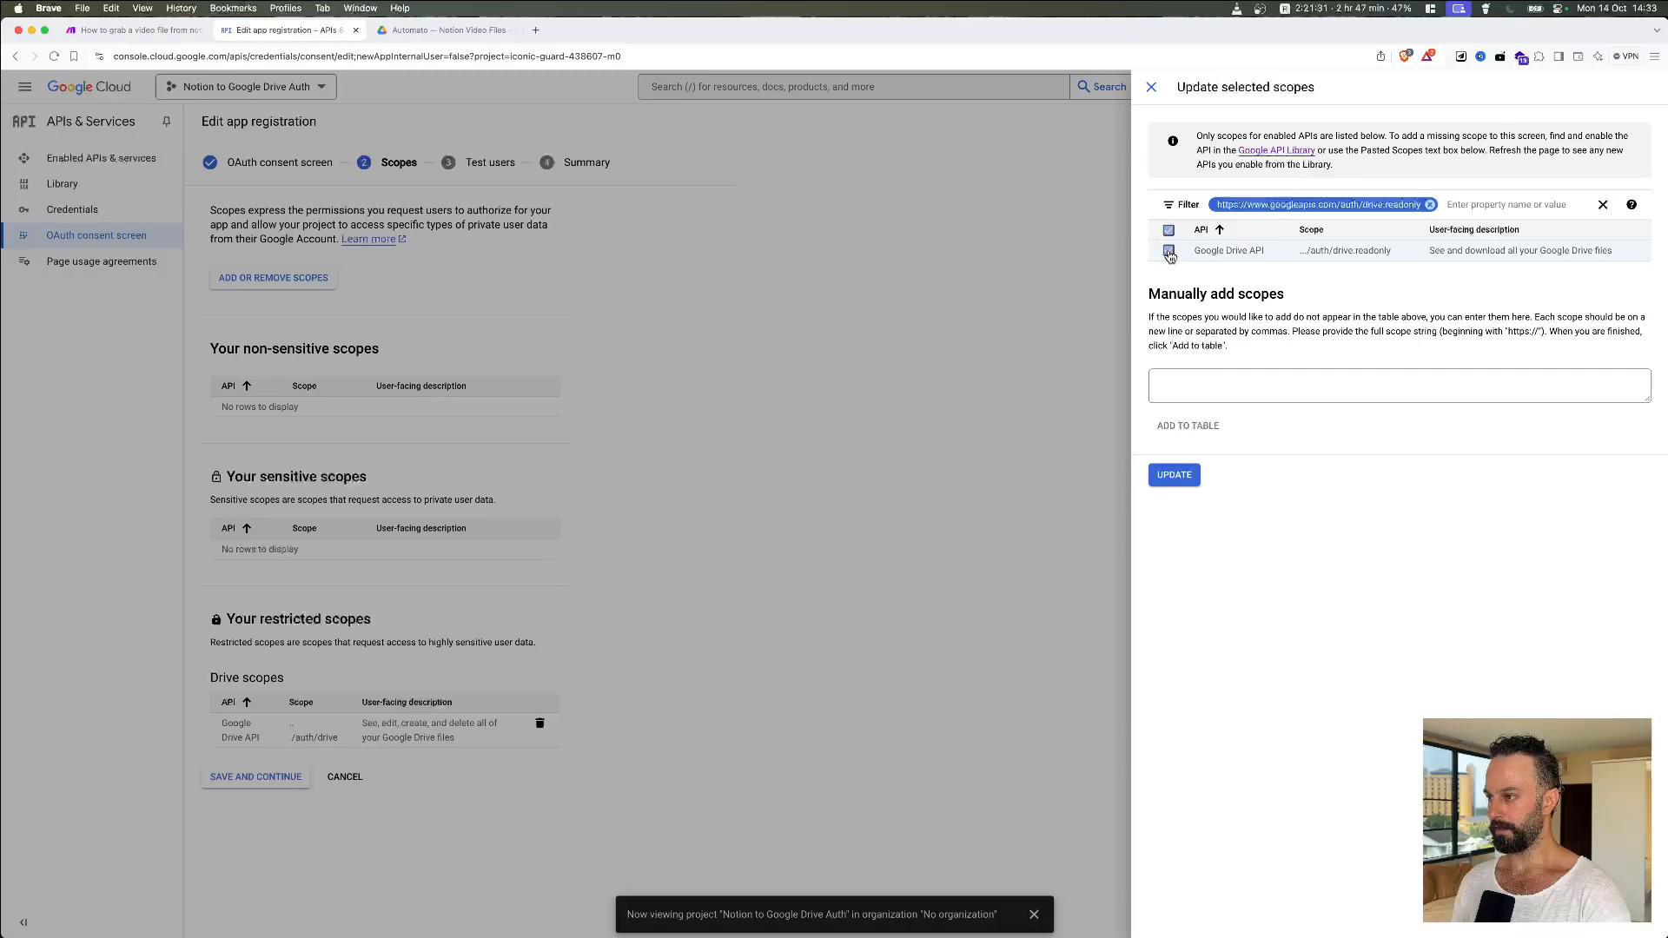
{"action": "left_click", "coordinate": [1173, 475]}
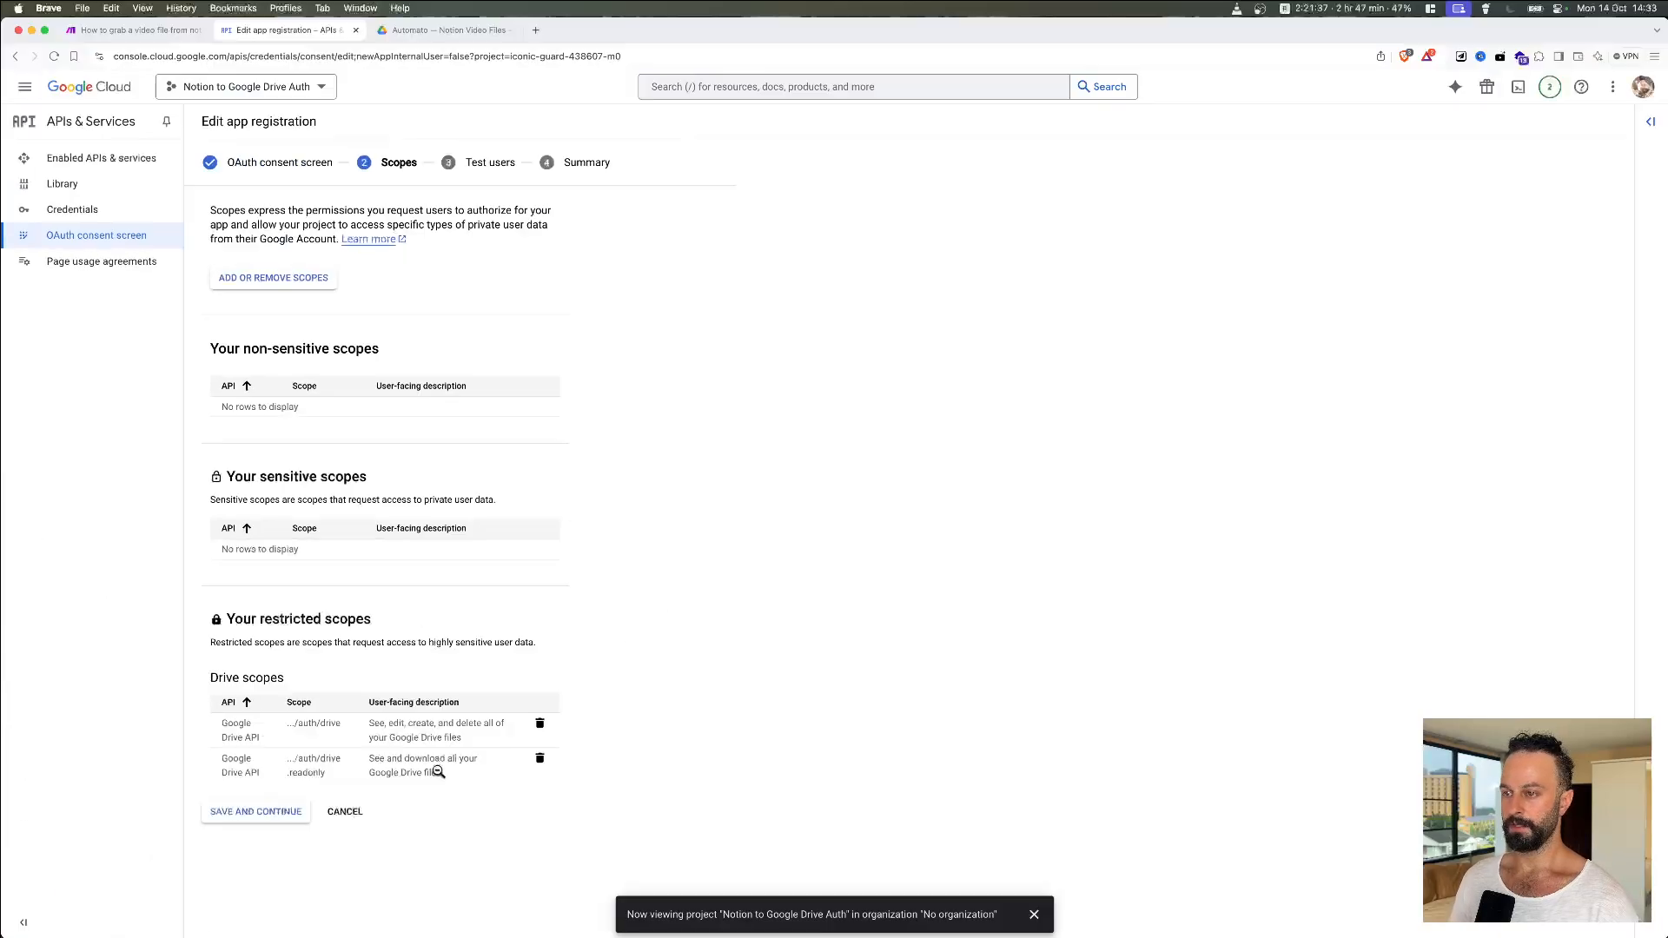
{"action": "left_click", "coordinate": [244, 813]}
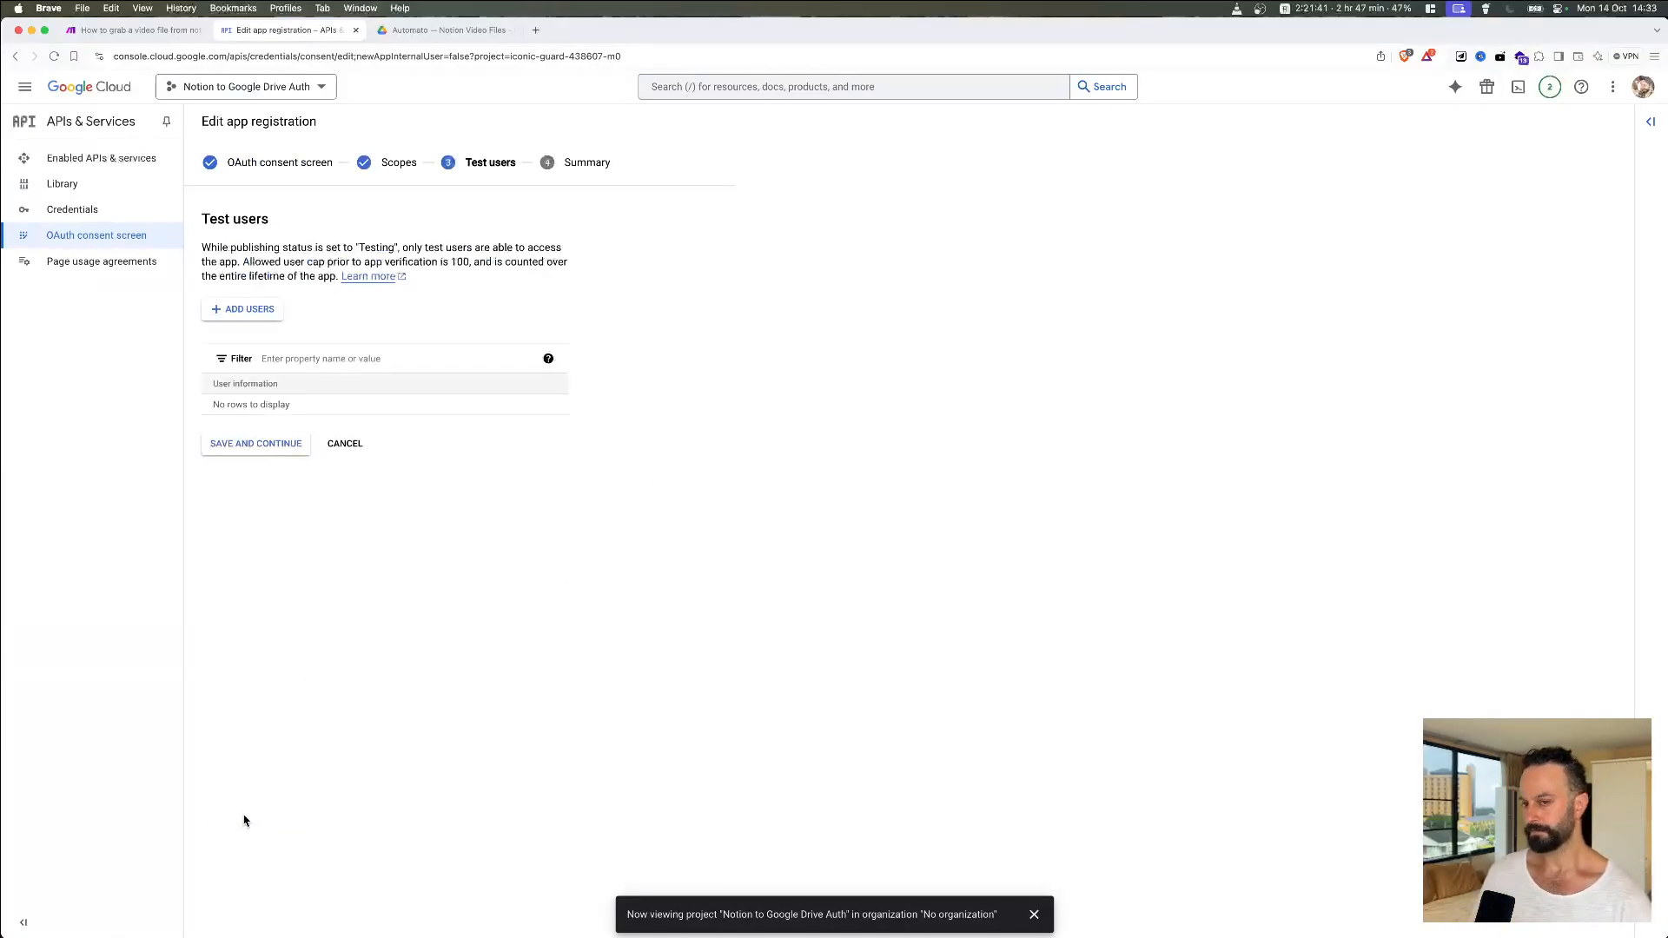
Step: Add the account's Gmail address as the app's test user and save the step
{"action": "left_click", "coordinate": [246, 310]}
{"action": "left_click", "coordinate": [1308, 225]}
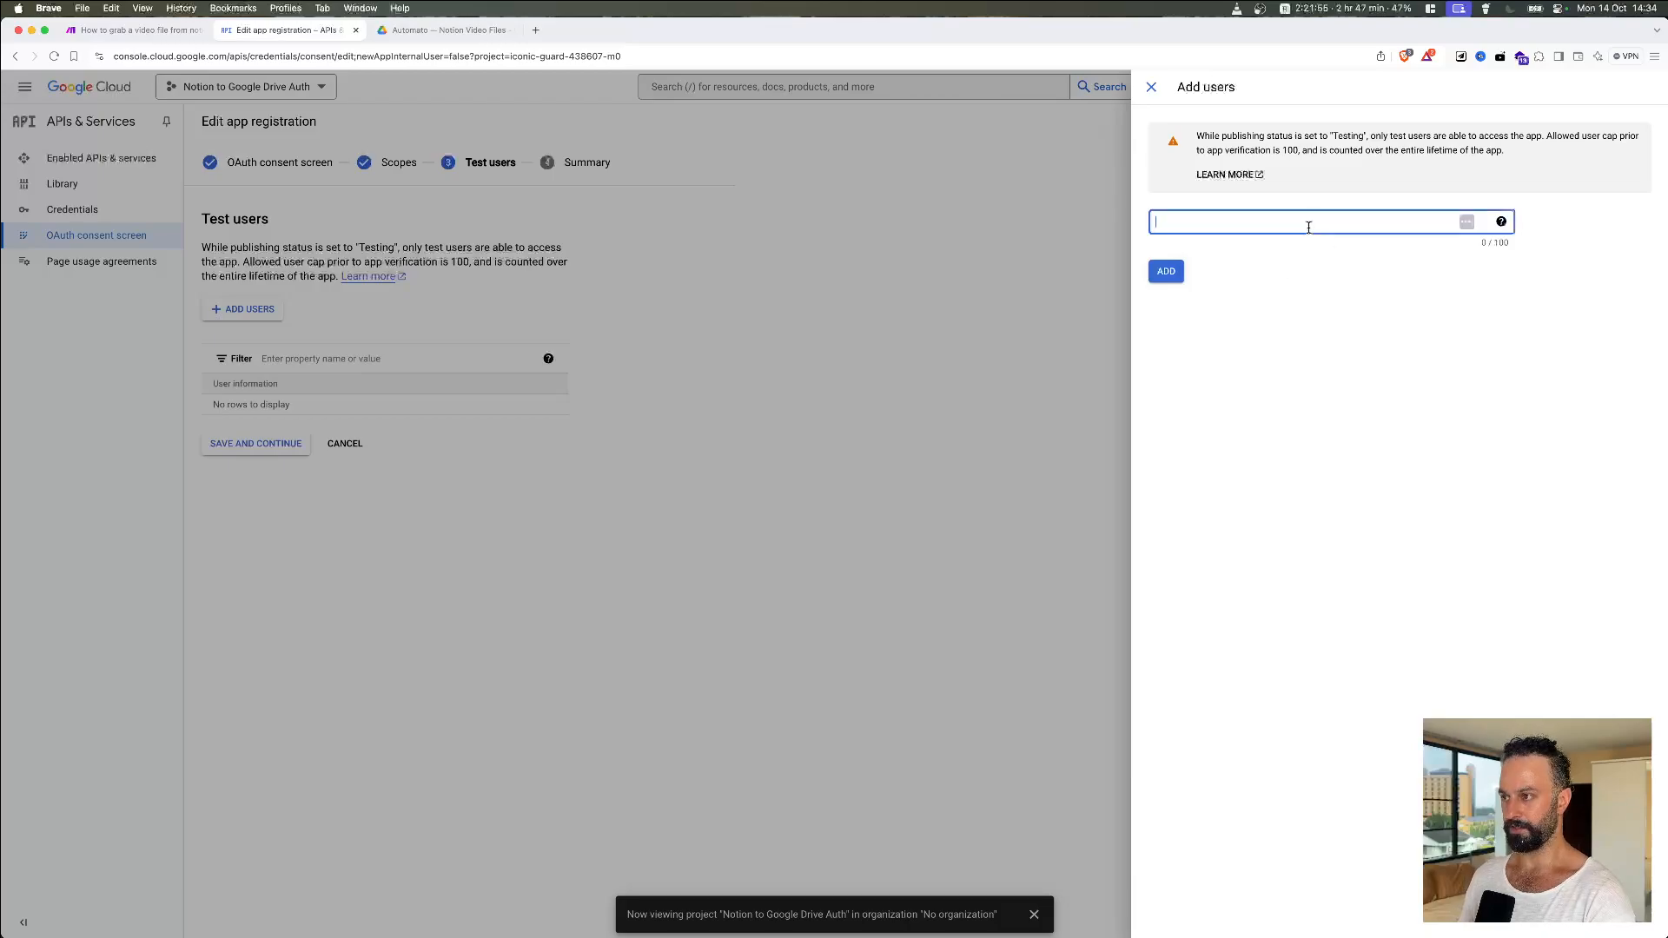
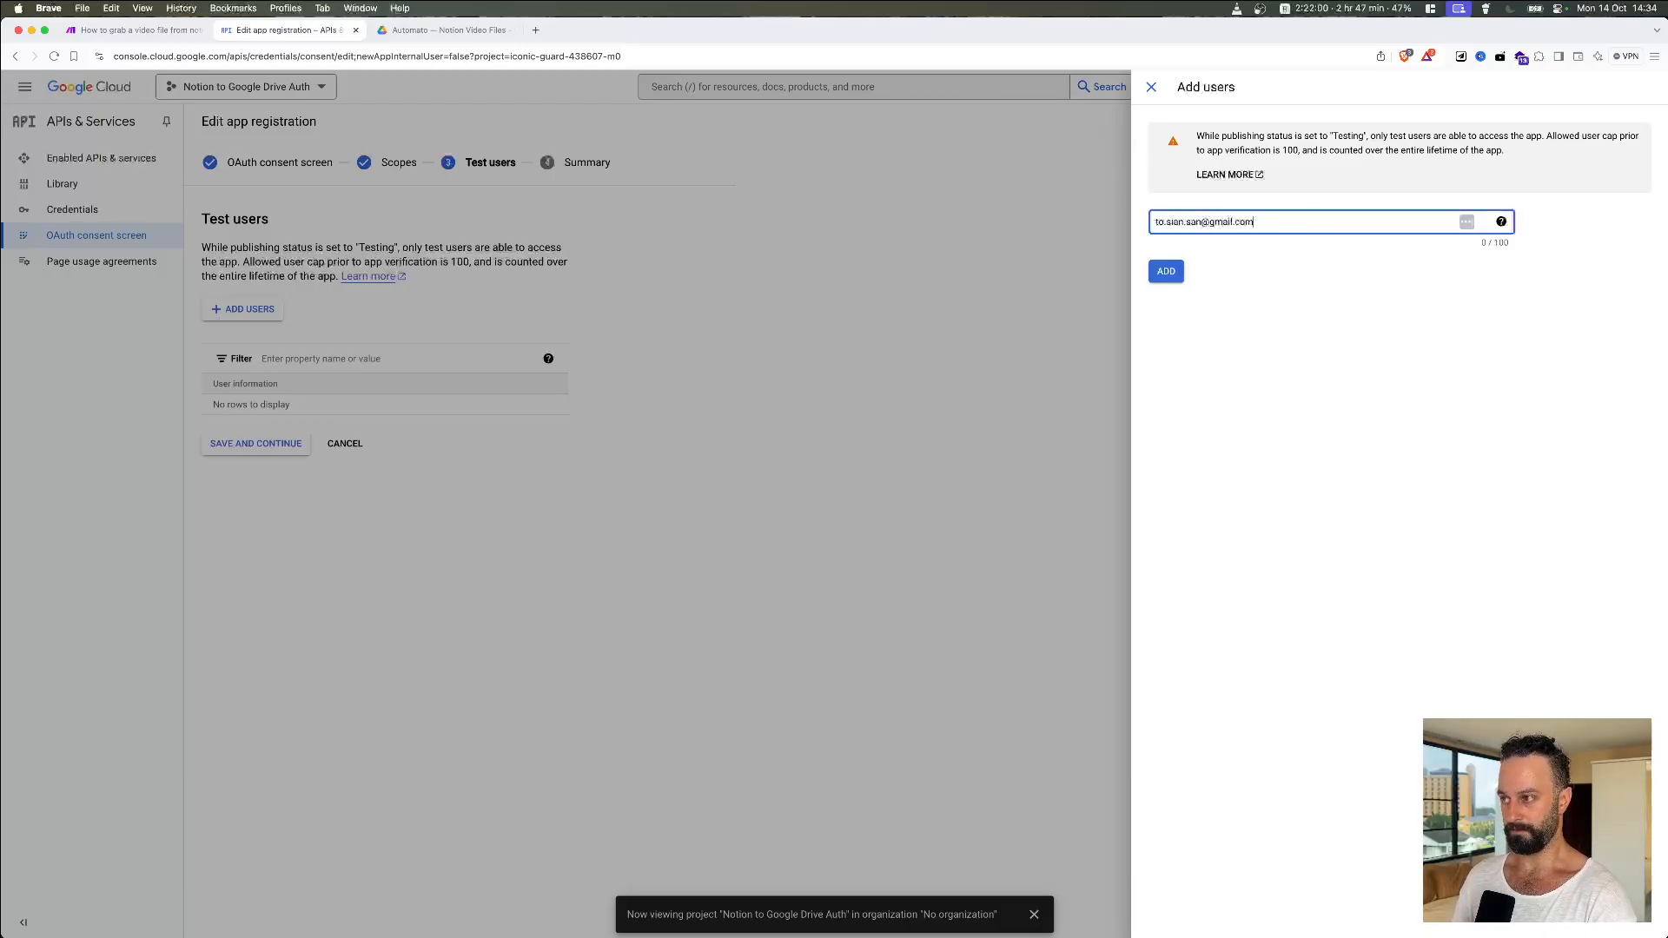
{"action": "left_click", "coordinate": [1169, 272]}
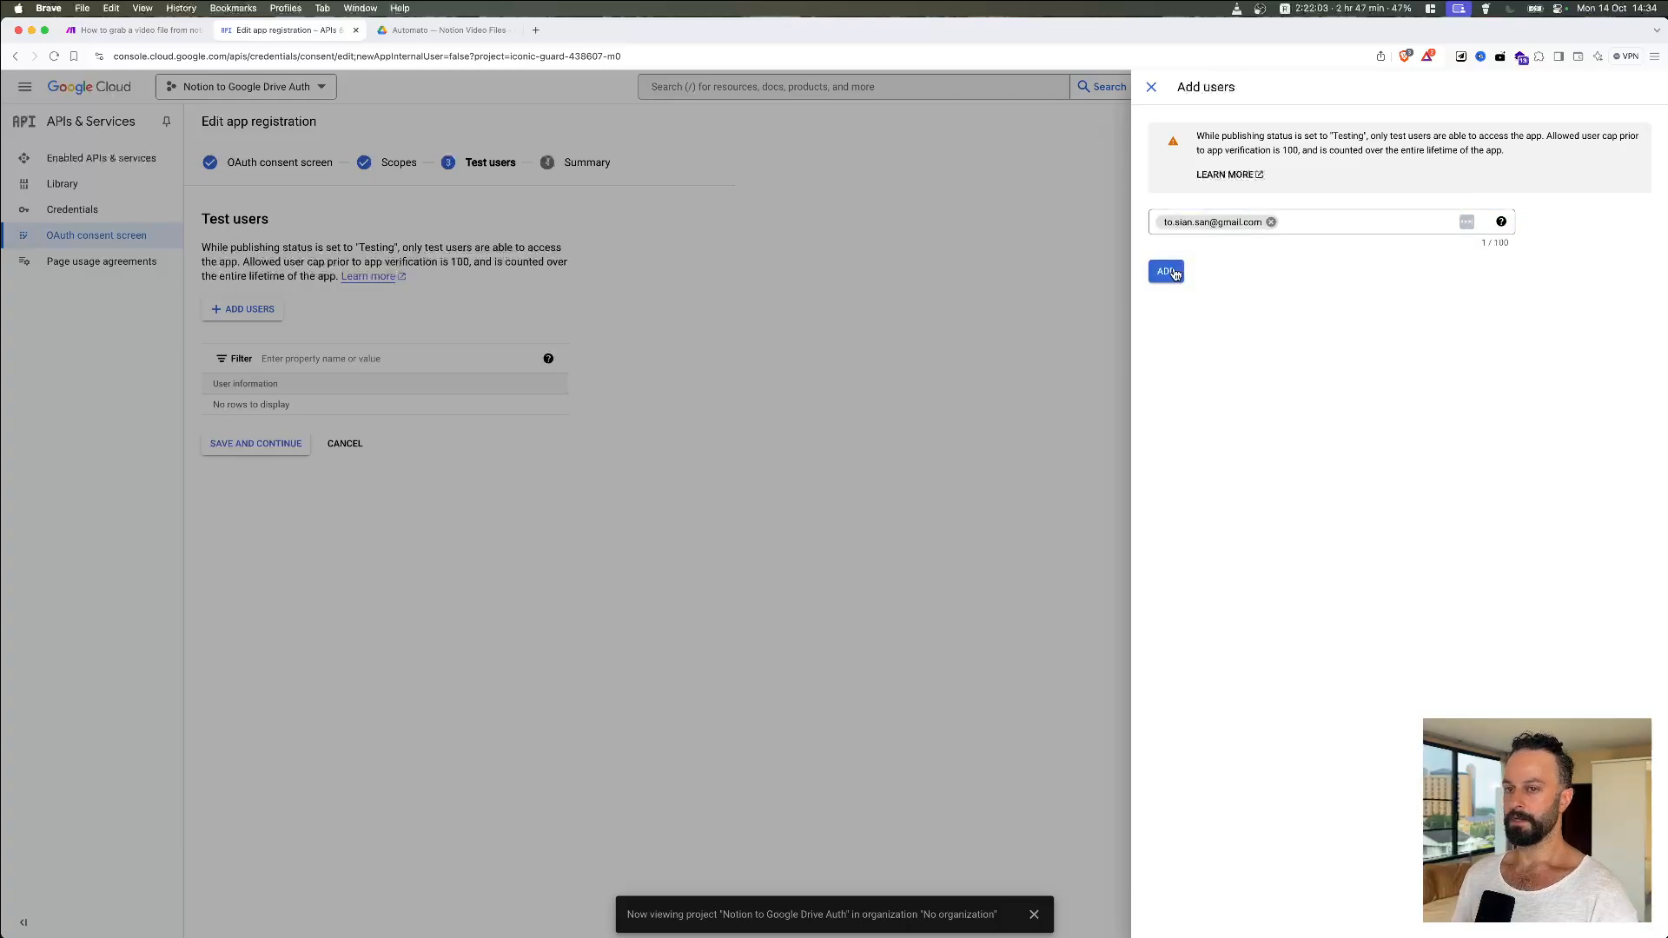
{"action": "left_click", "coordinate": [1173, 274]}
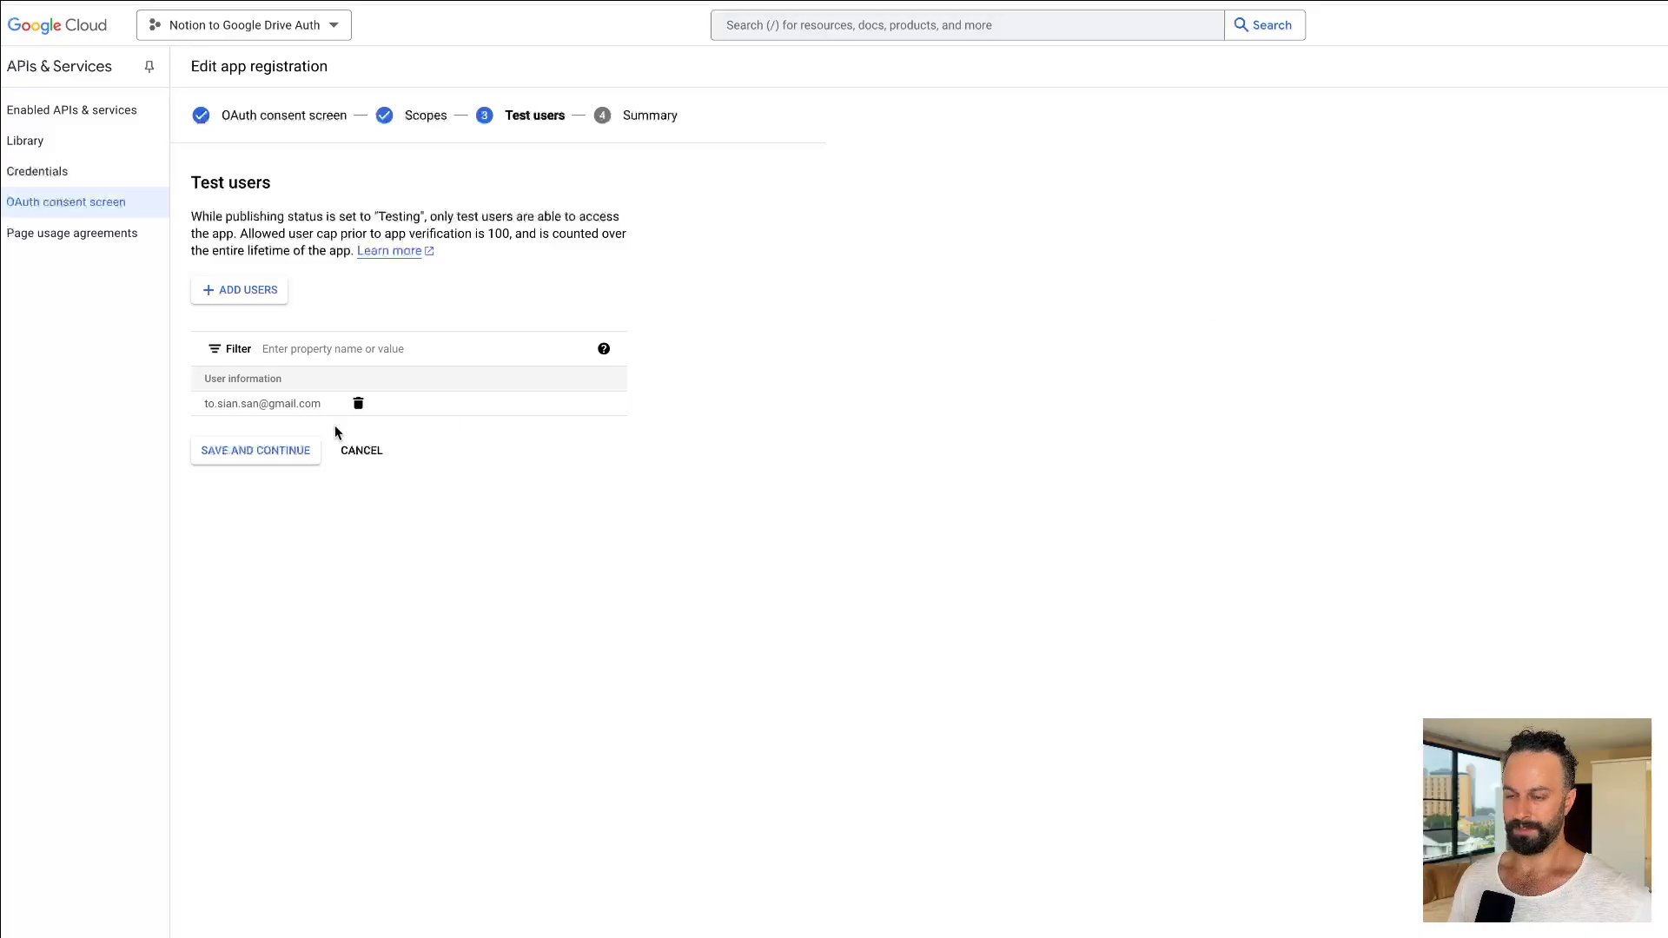
{"action": "left_click", "coordinate": [221, 453]}
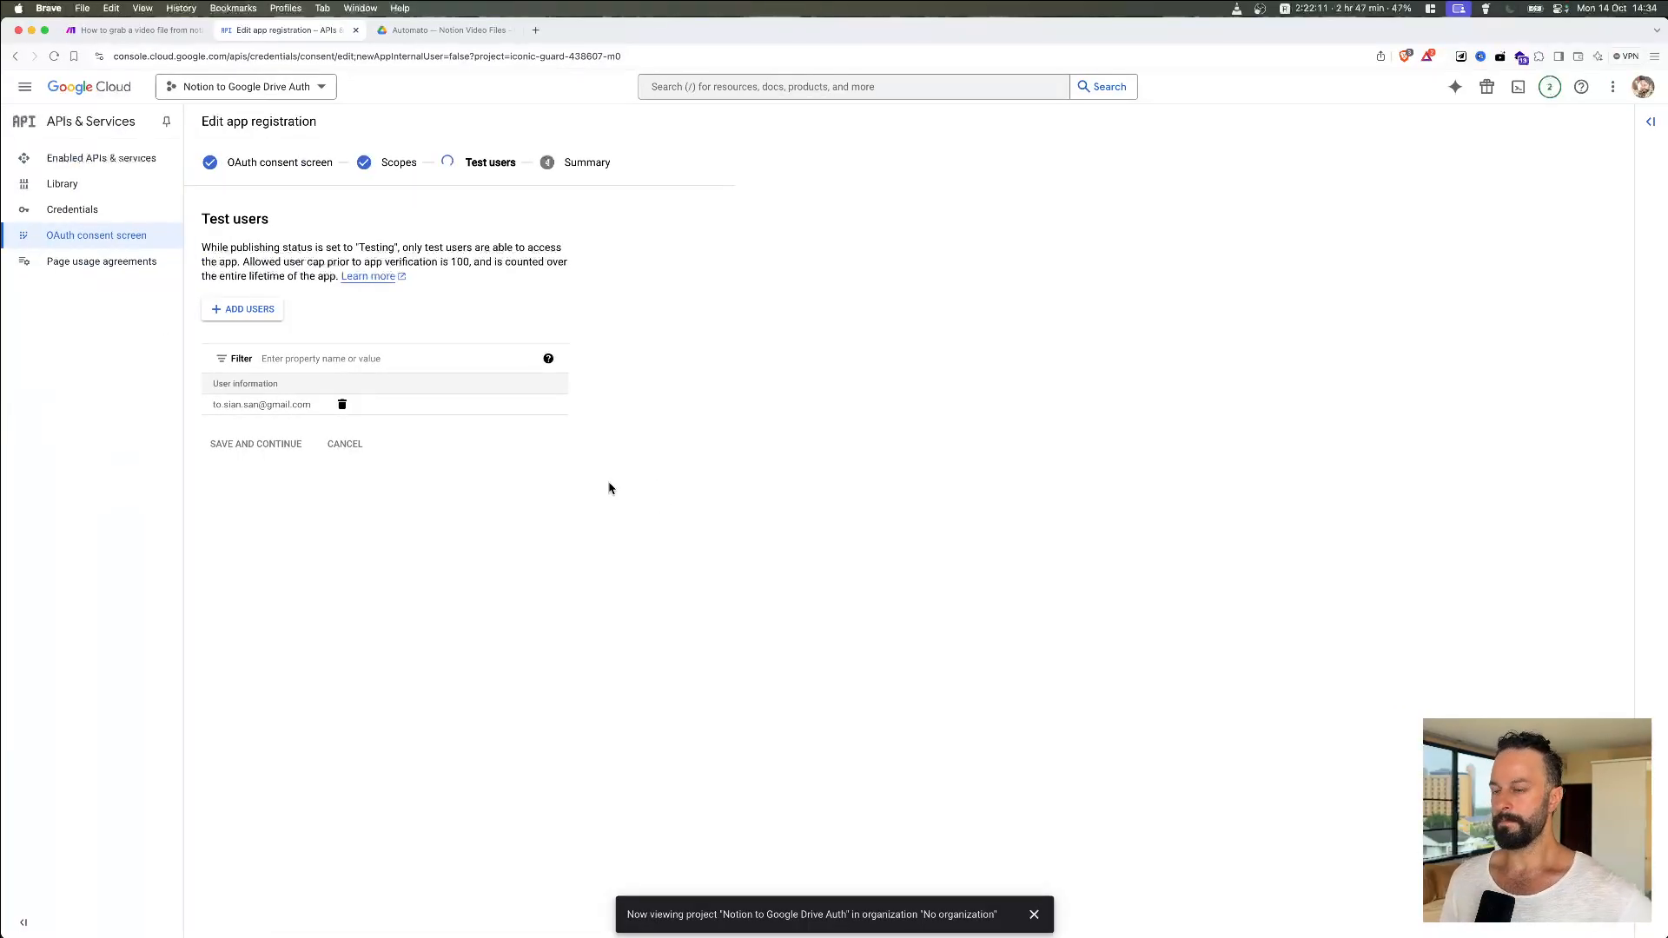
Step: Leave the Summary for the OAuth consent screen overview and review its Testing publishing status
{"action": "scroll", "coordinate": [609, 488], "scroll_direction": "down", "scroll_amount": 3}
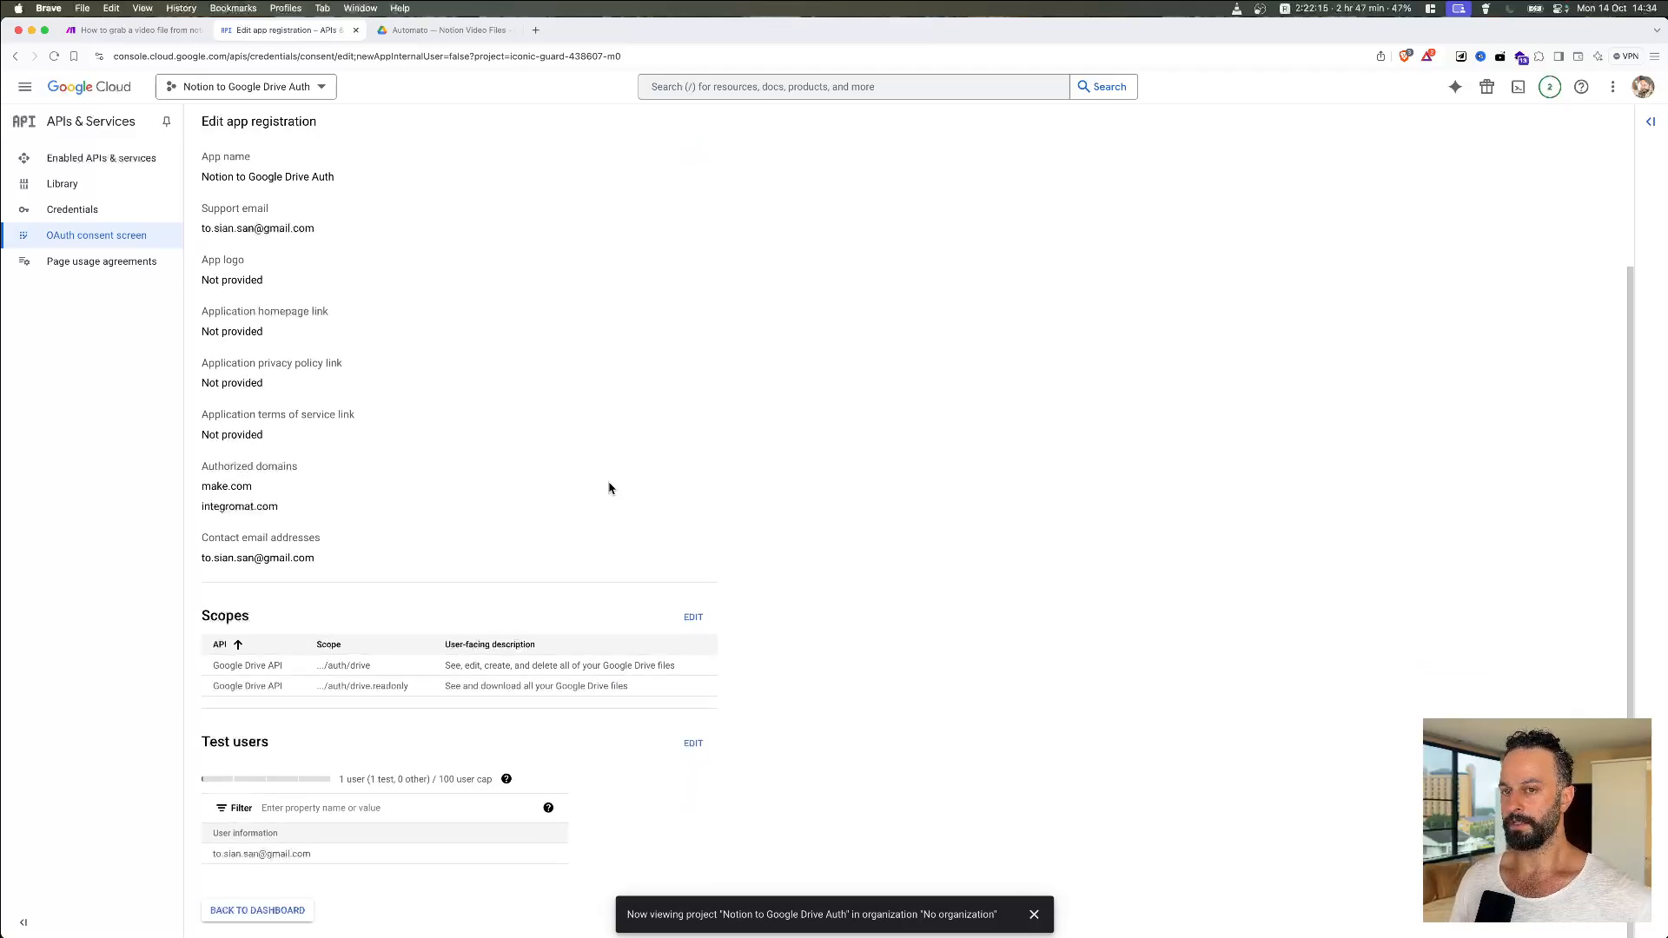
{"action": "scroll", "coordinate": [609, 489], "scroll_direction": "up", "scroll_amount": 3}
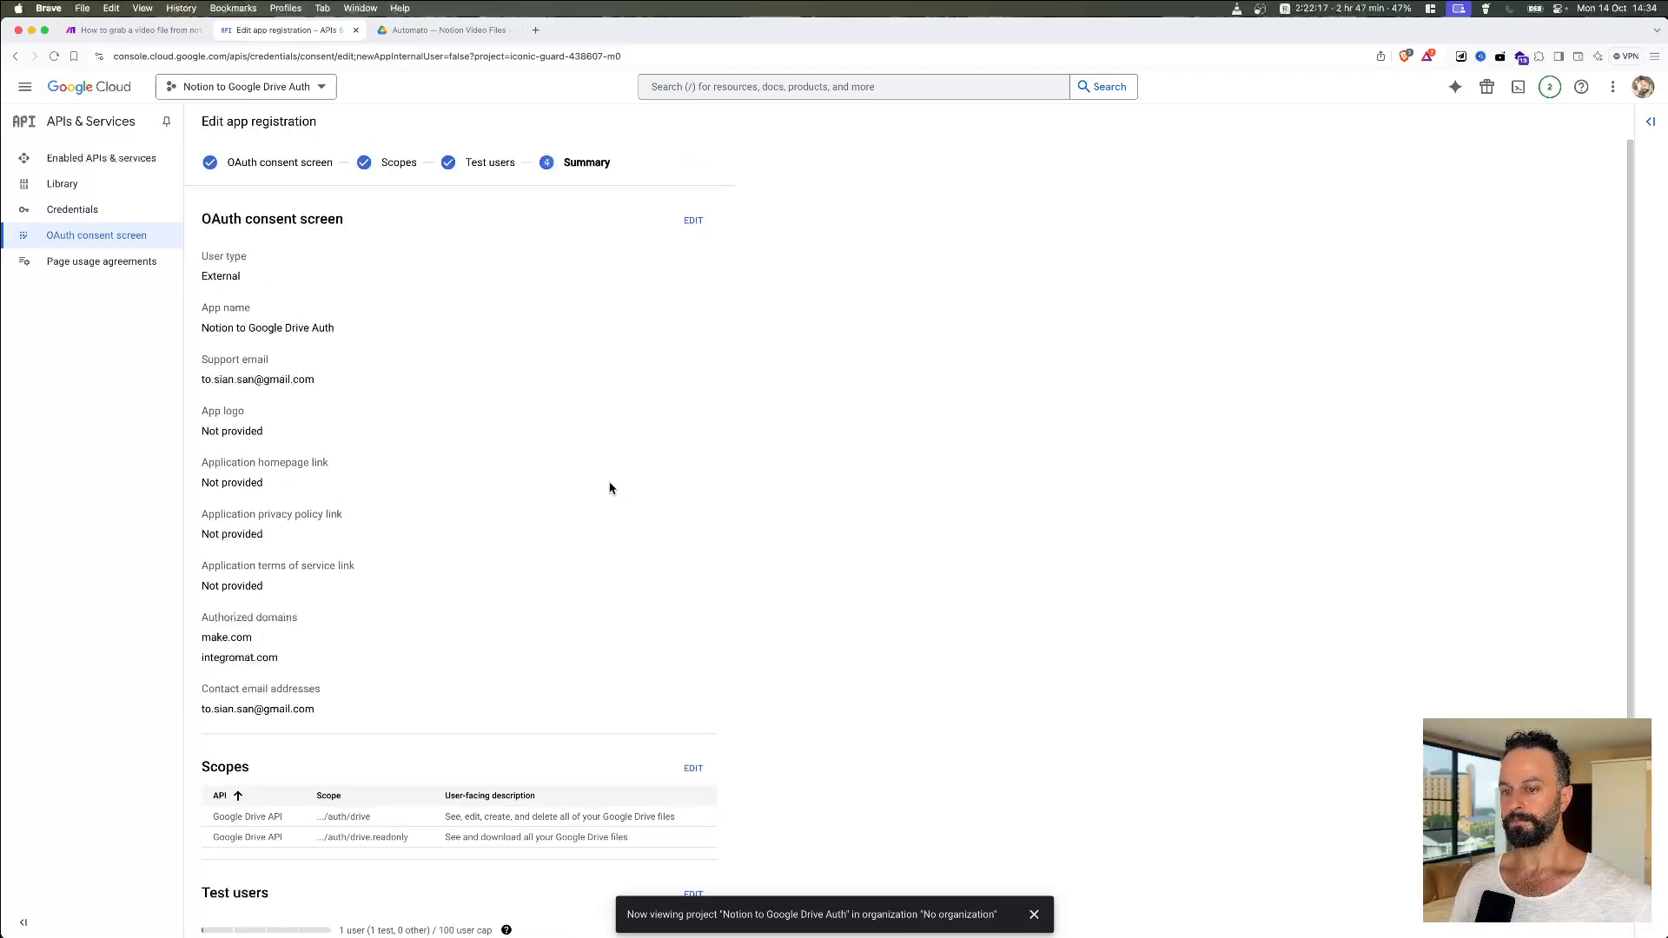
{"action": "scroll", "coordinate": [609, 488], "scroll_direction": "down", "scroll_amount": 3}
{"action": "left_click", "coordinate": [271, 910]}
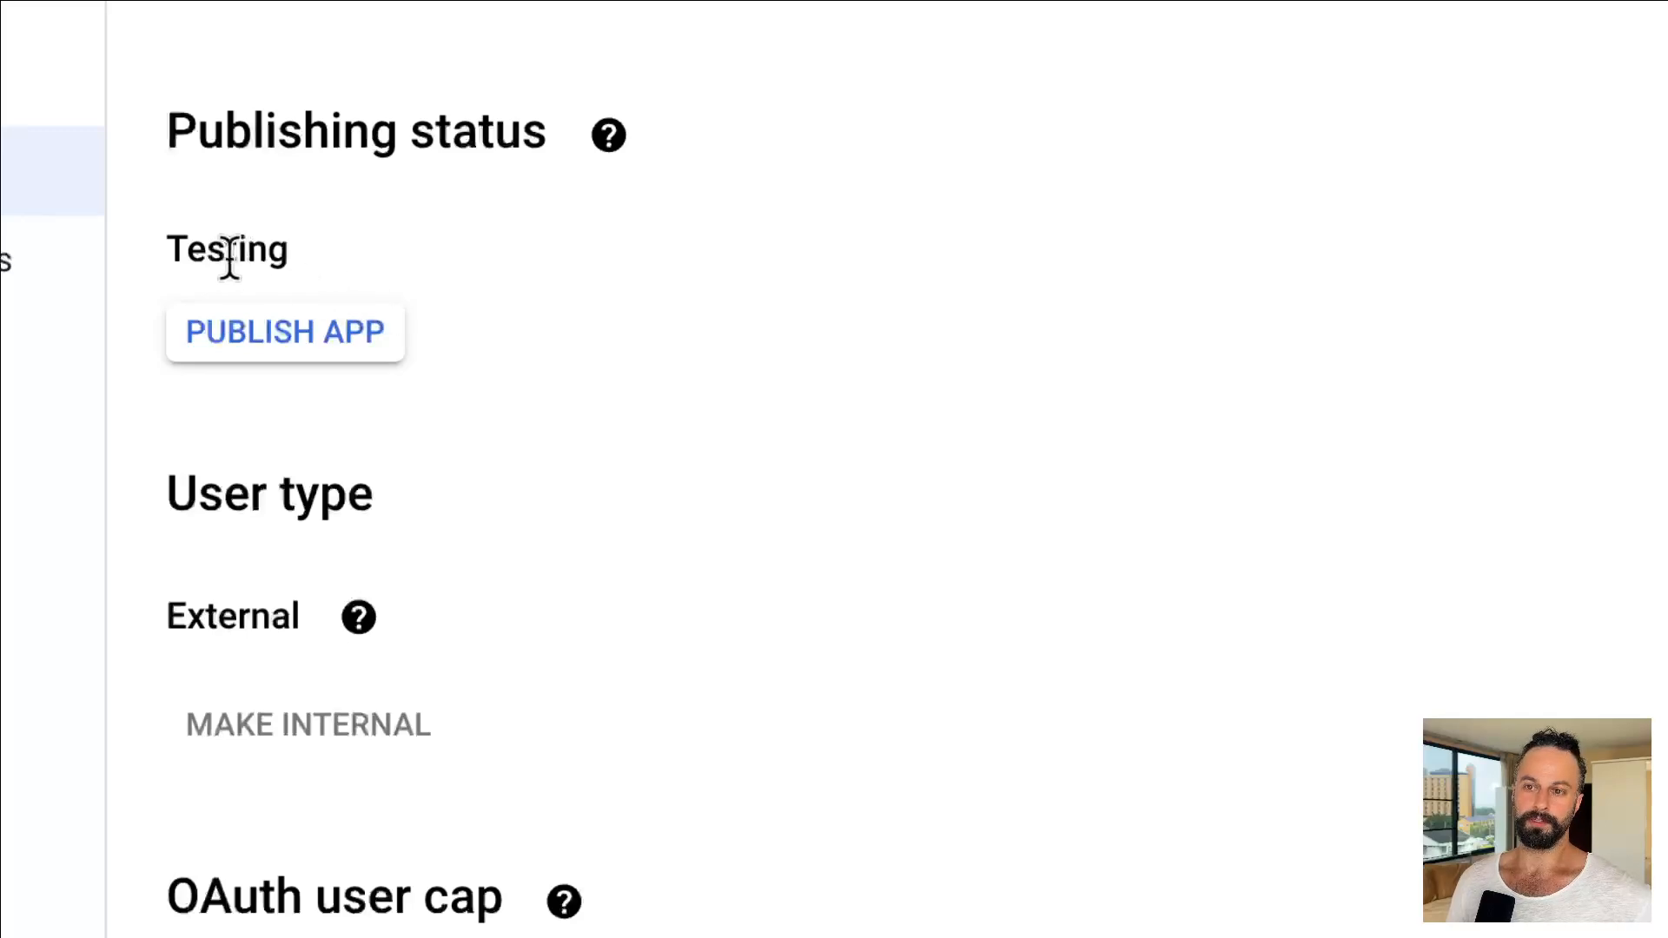
{"action": "double_click", "coordinate": [230, 257]}
{"action": "left_click", "coordinate": [315, 247]}
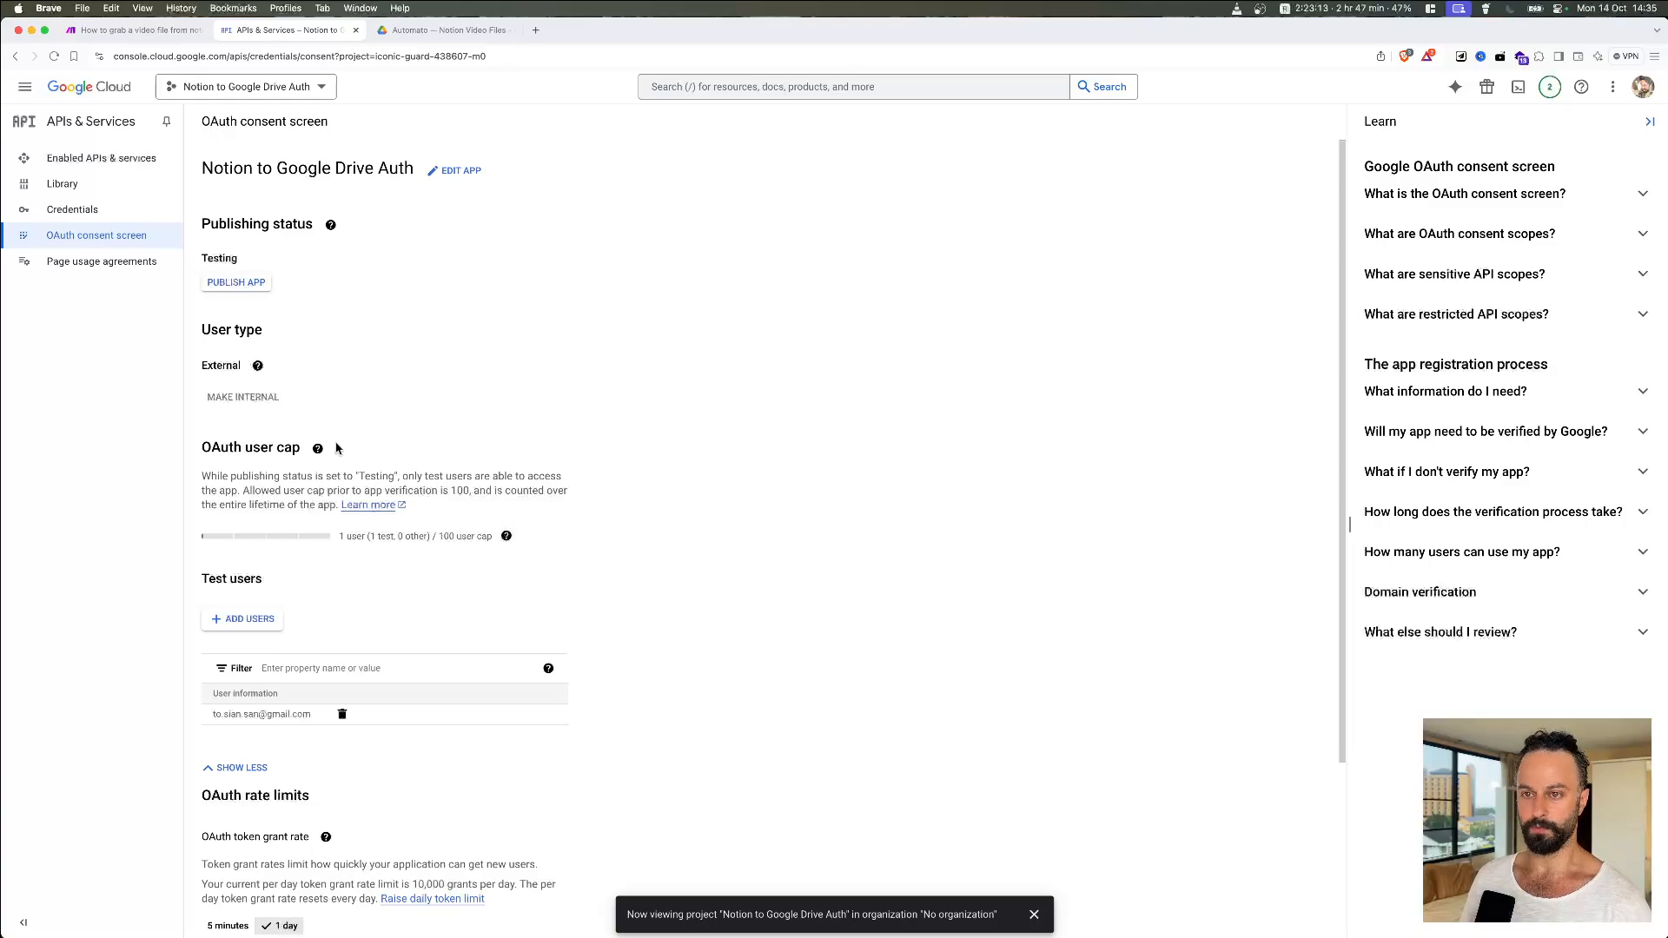
{"action": "scroll", "coordinate": [250, 501], "scroll_direction": "down", "scroll_amount": 5}
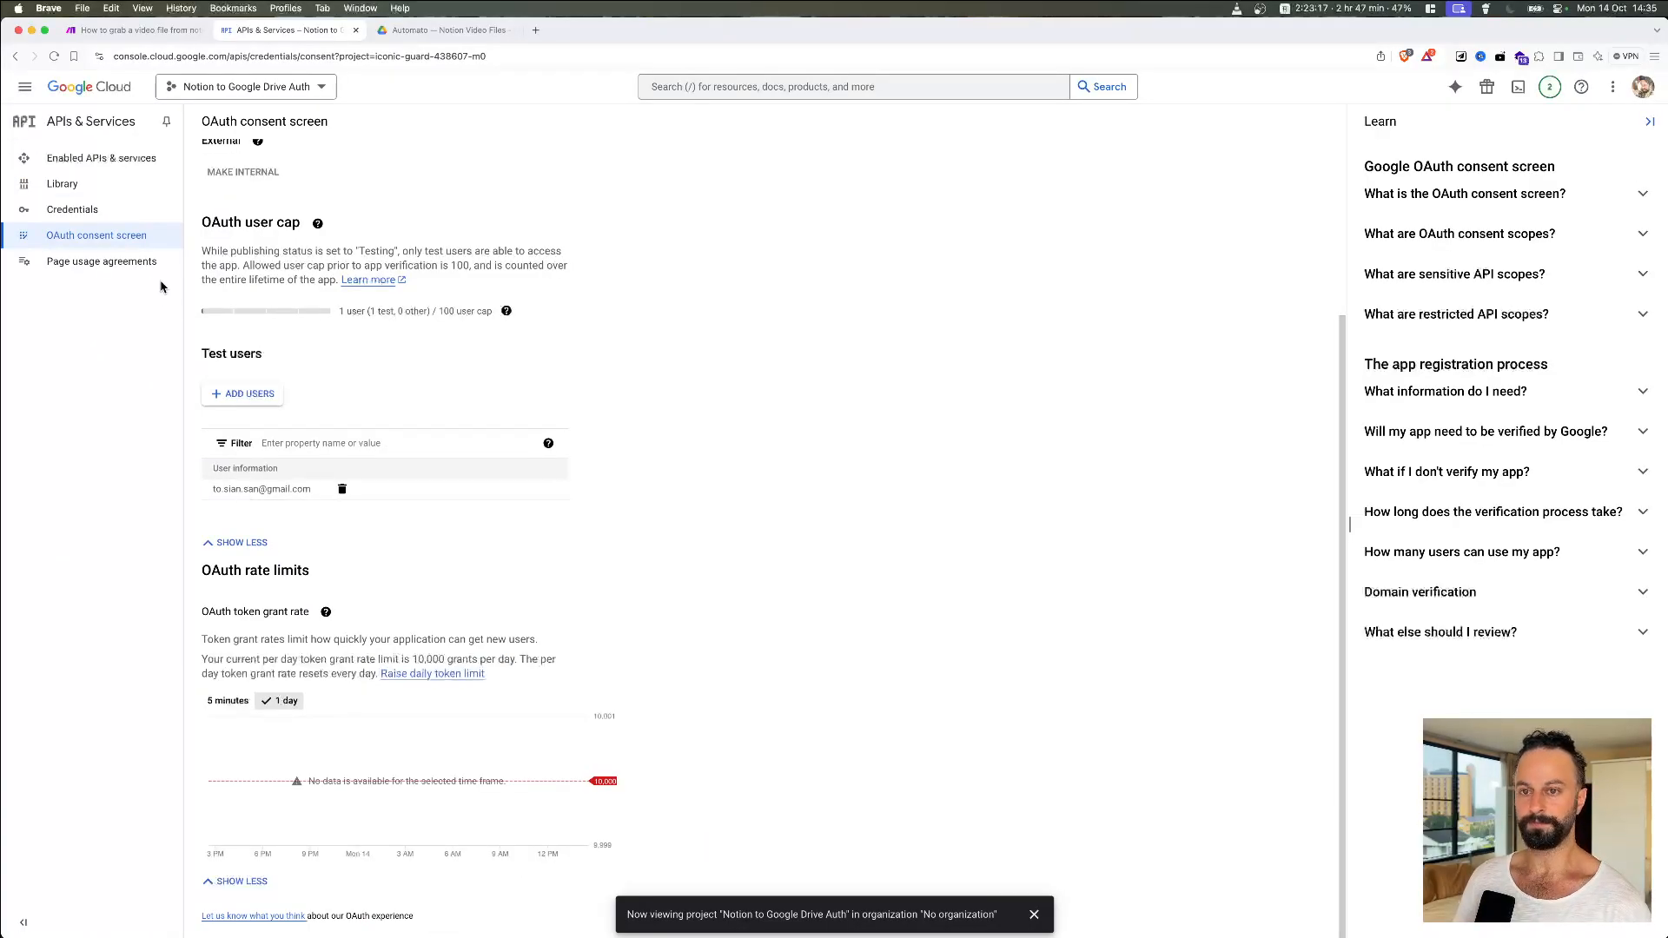
Step: Start a new OAuth client ID of type Web application from the project's Credentials
{"action": "left_click", "coordinate": [87, 211]}
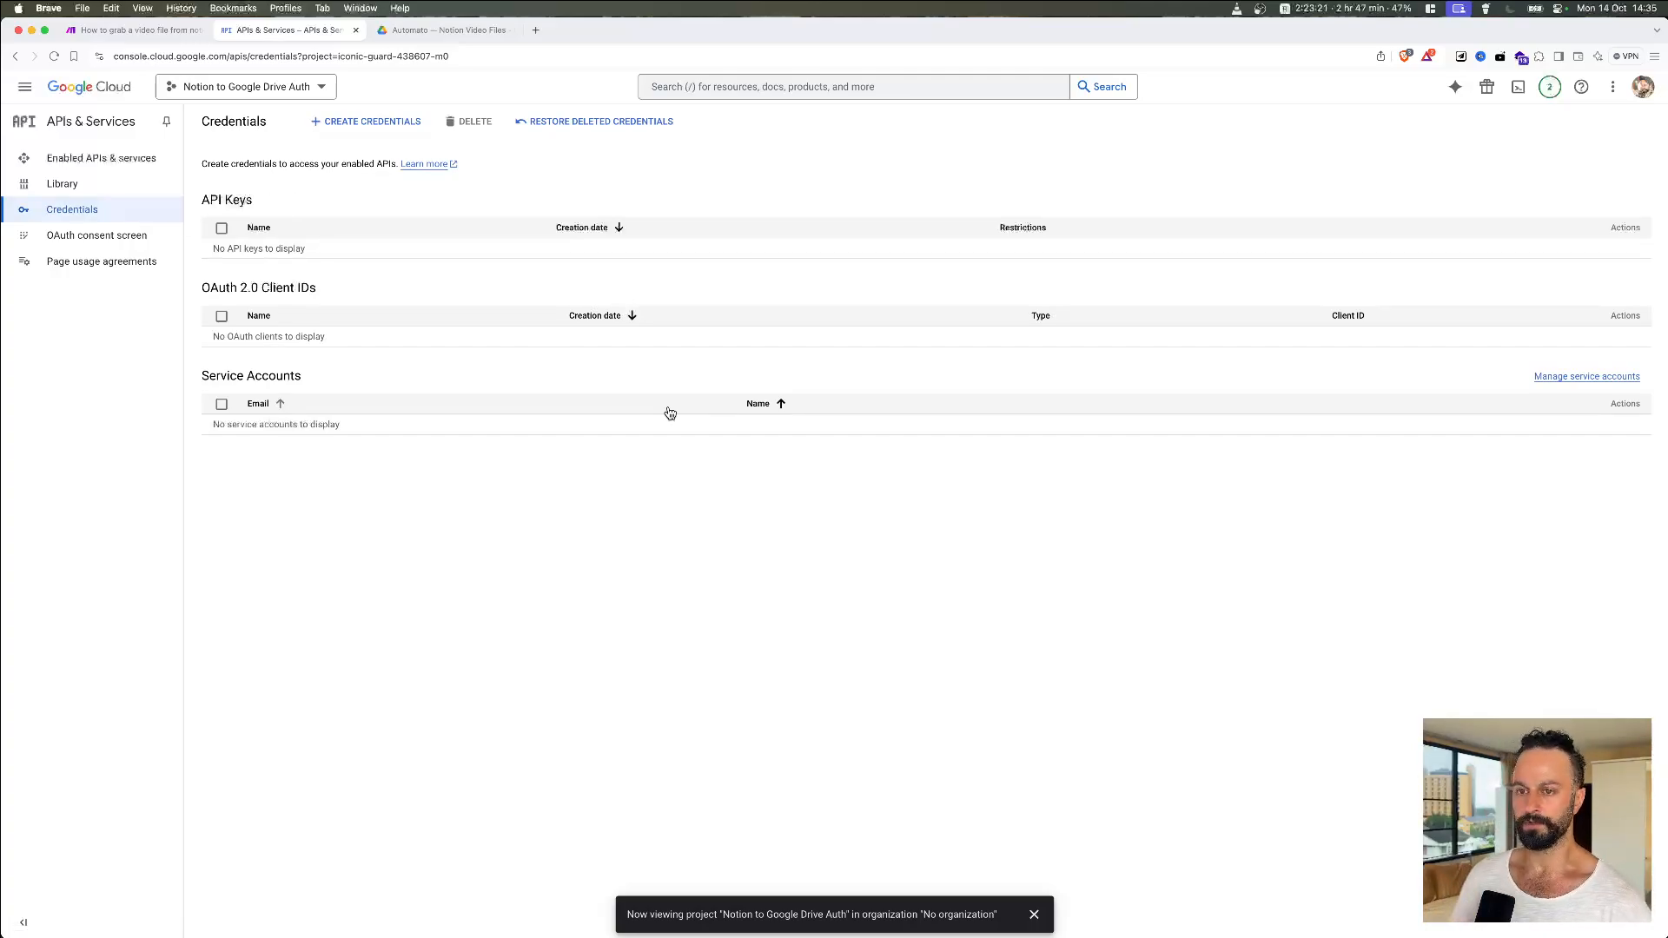
{"action": "left_click", "coordinate": [372, 128]}
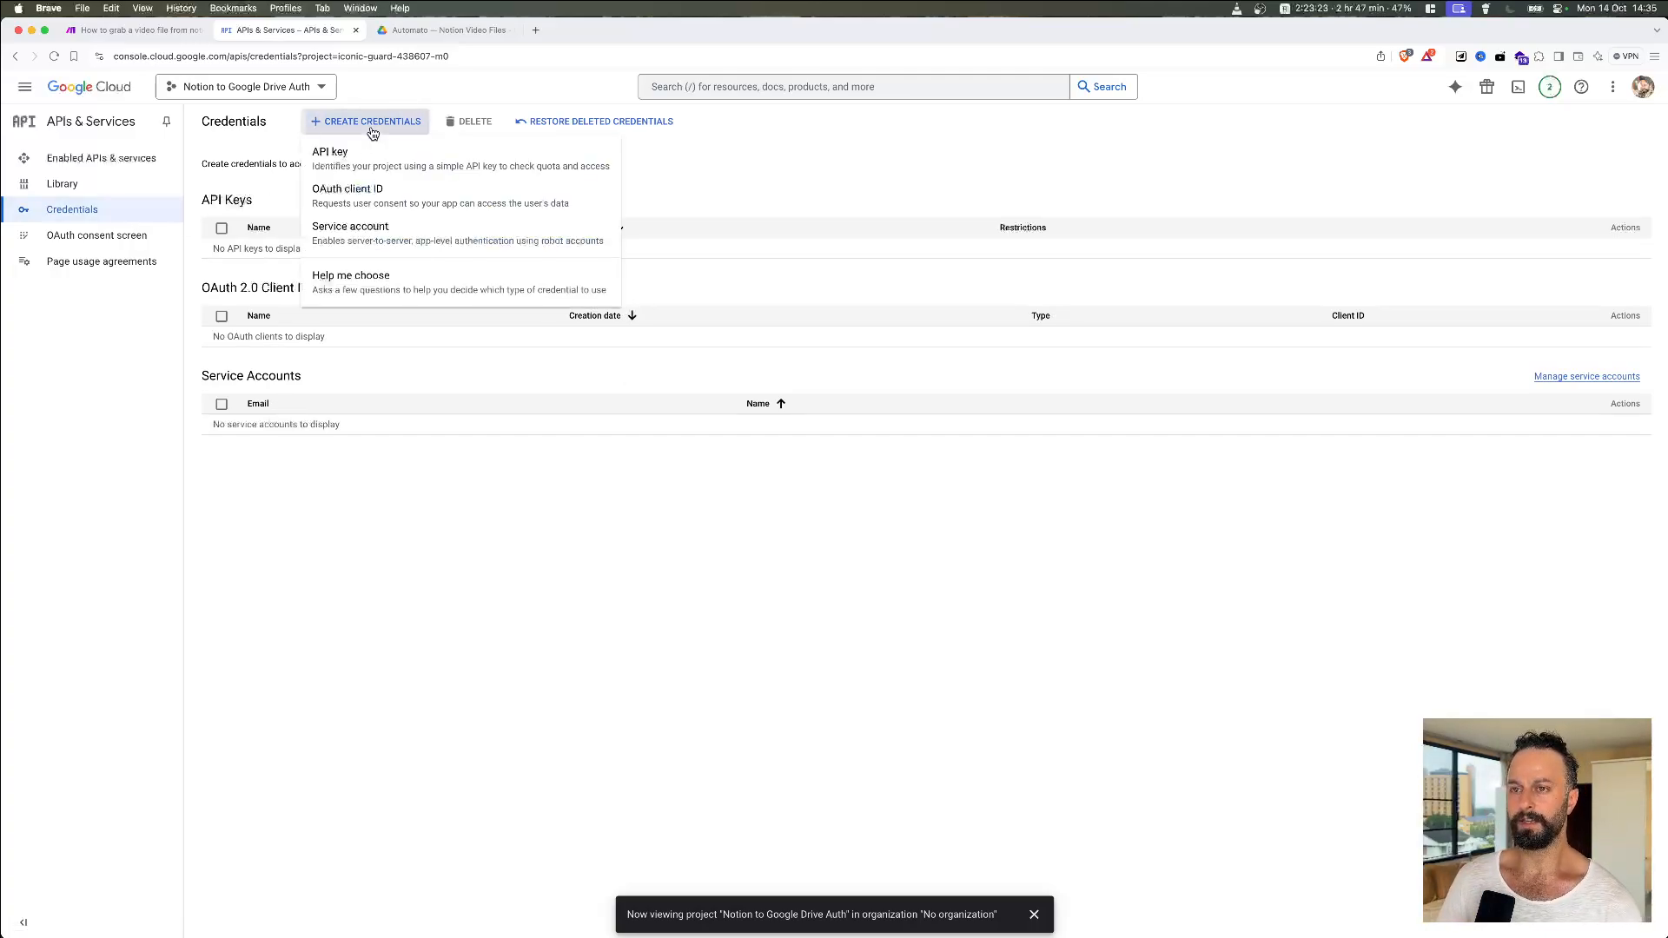
{"action": "left_click", "coordinate": [362, 201]}
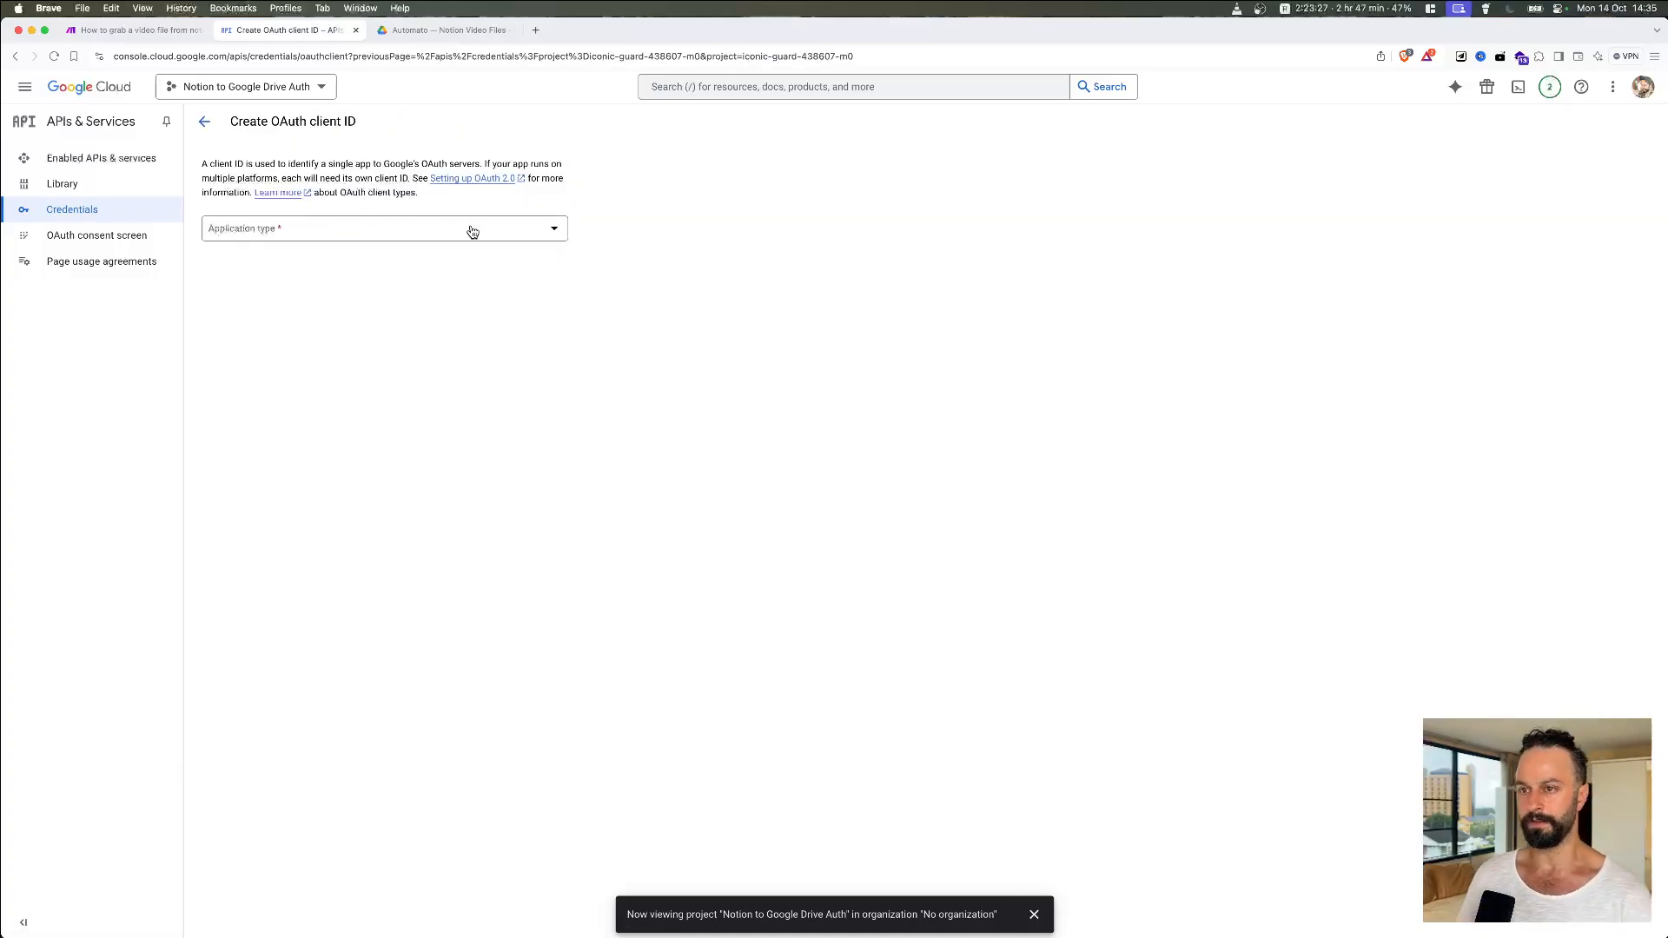
{"action": "left_click", "coordinate": [471, 230]}
{"action": "left_click", "coordinate": [357, 237]}
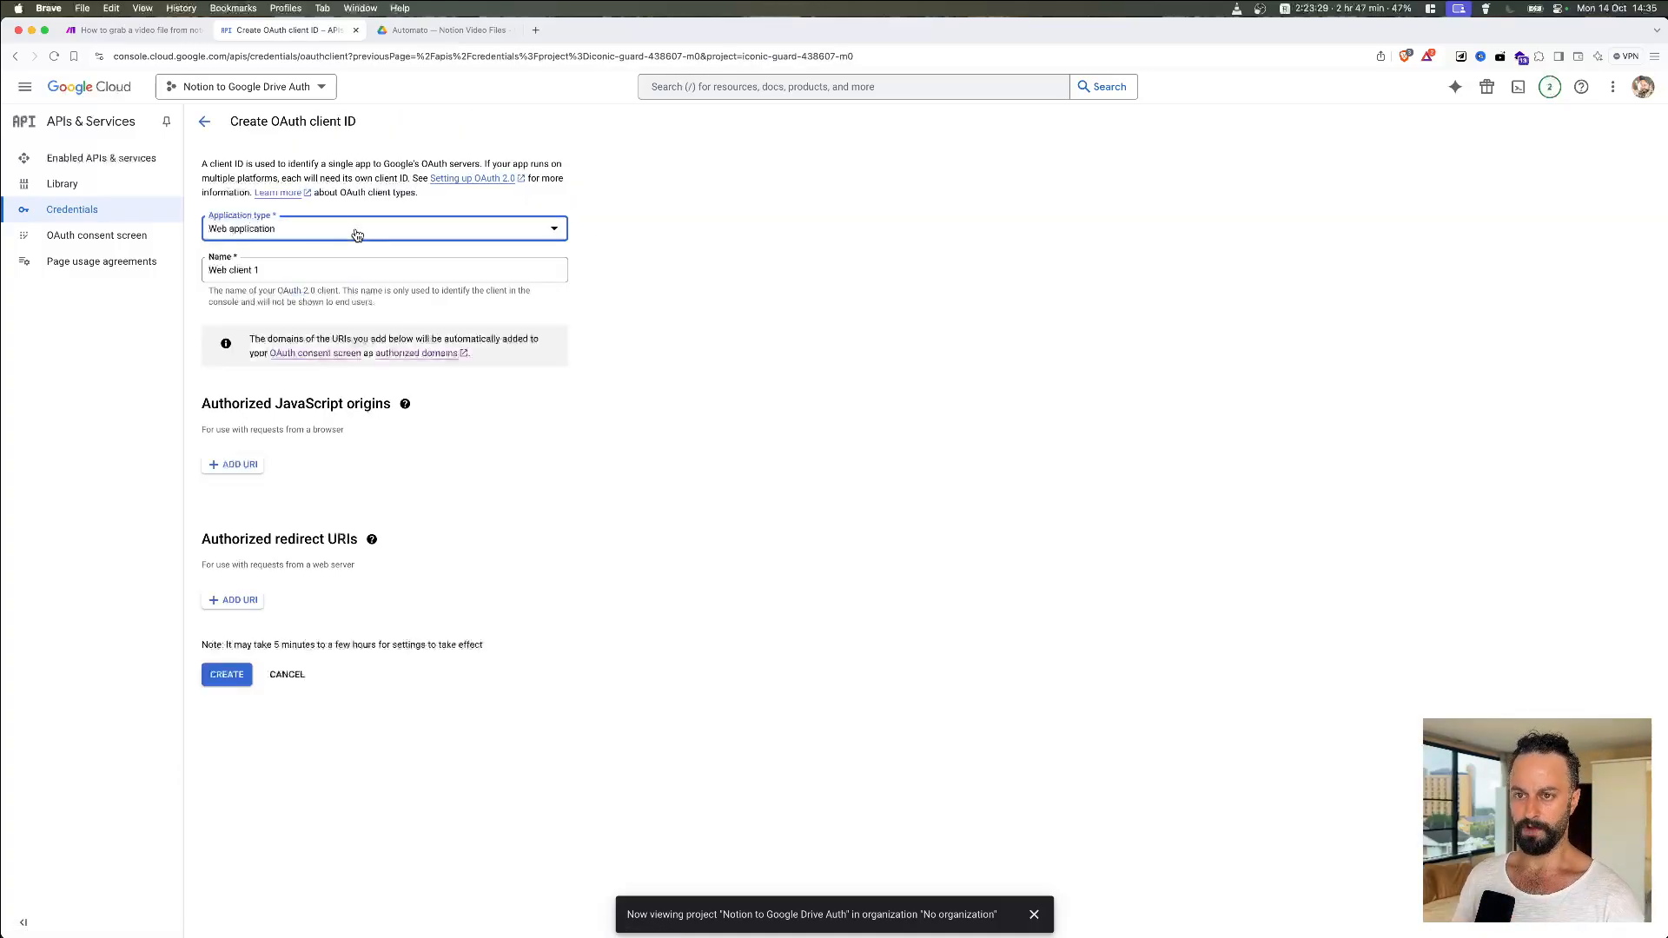
Step: Name the client 'Notion to Google Drive Auth', add Make's redirect URI, and create it
{"action": "left_click", "coordinate": [298, 267]}
{"action": "key", "text": "super+a"}
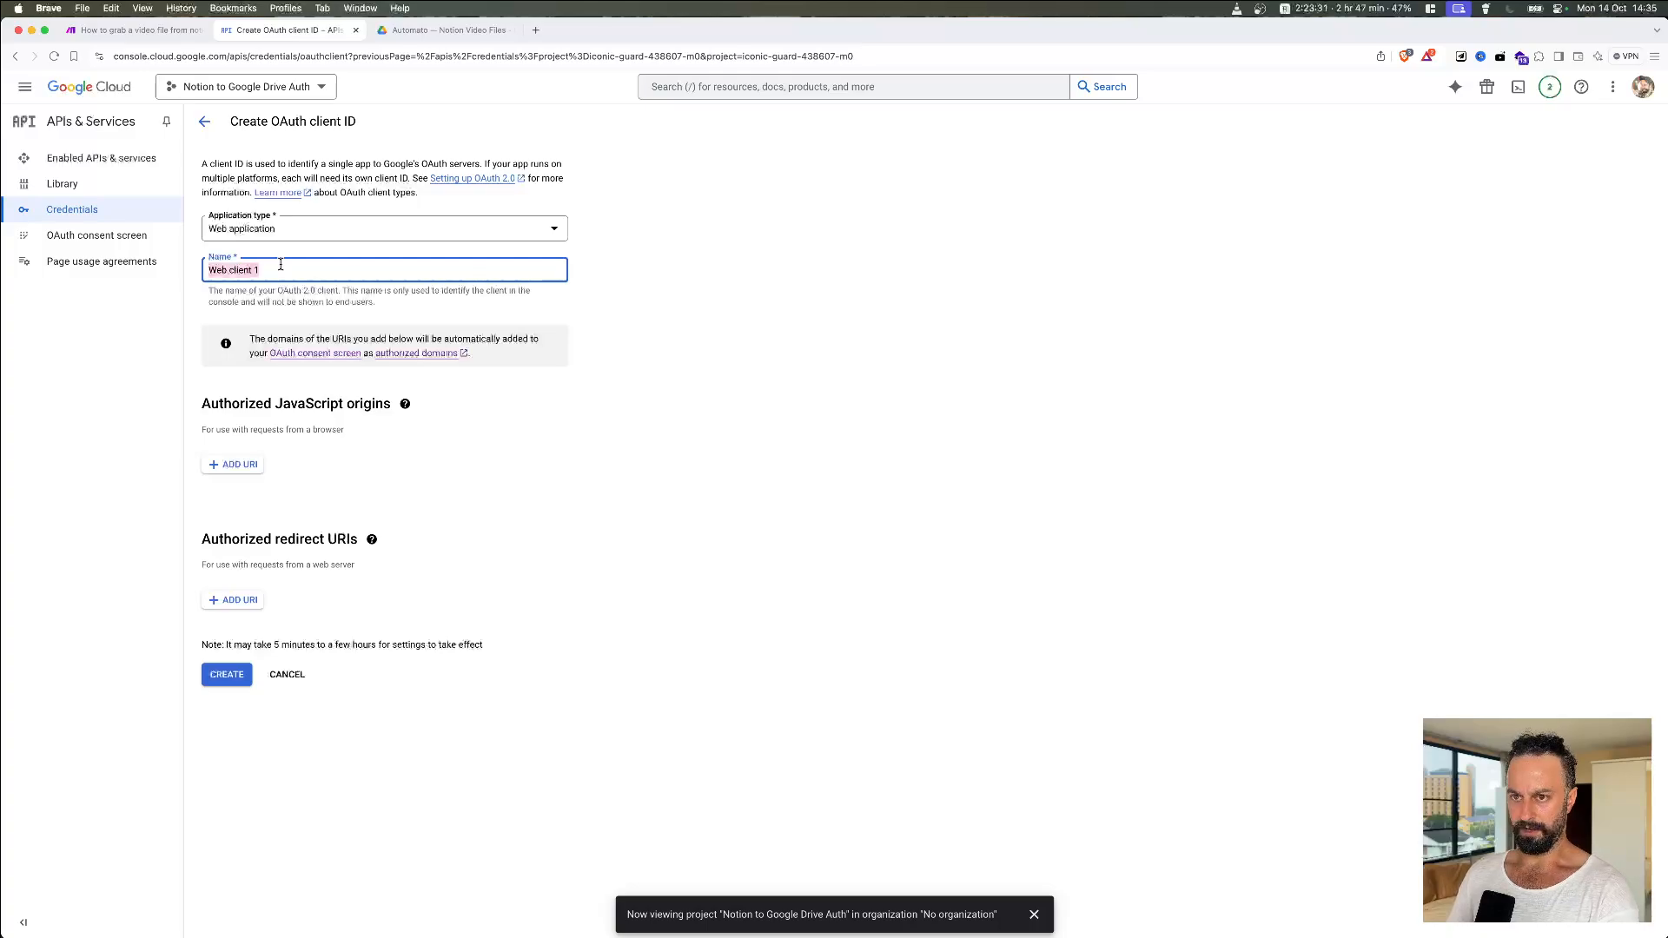
{"action": "type", "text": "Notion to"}
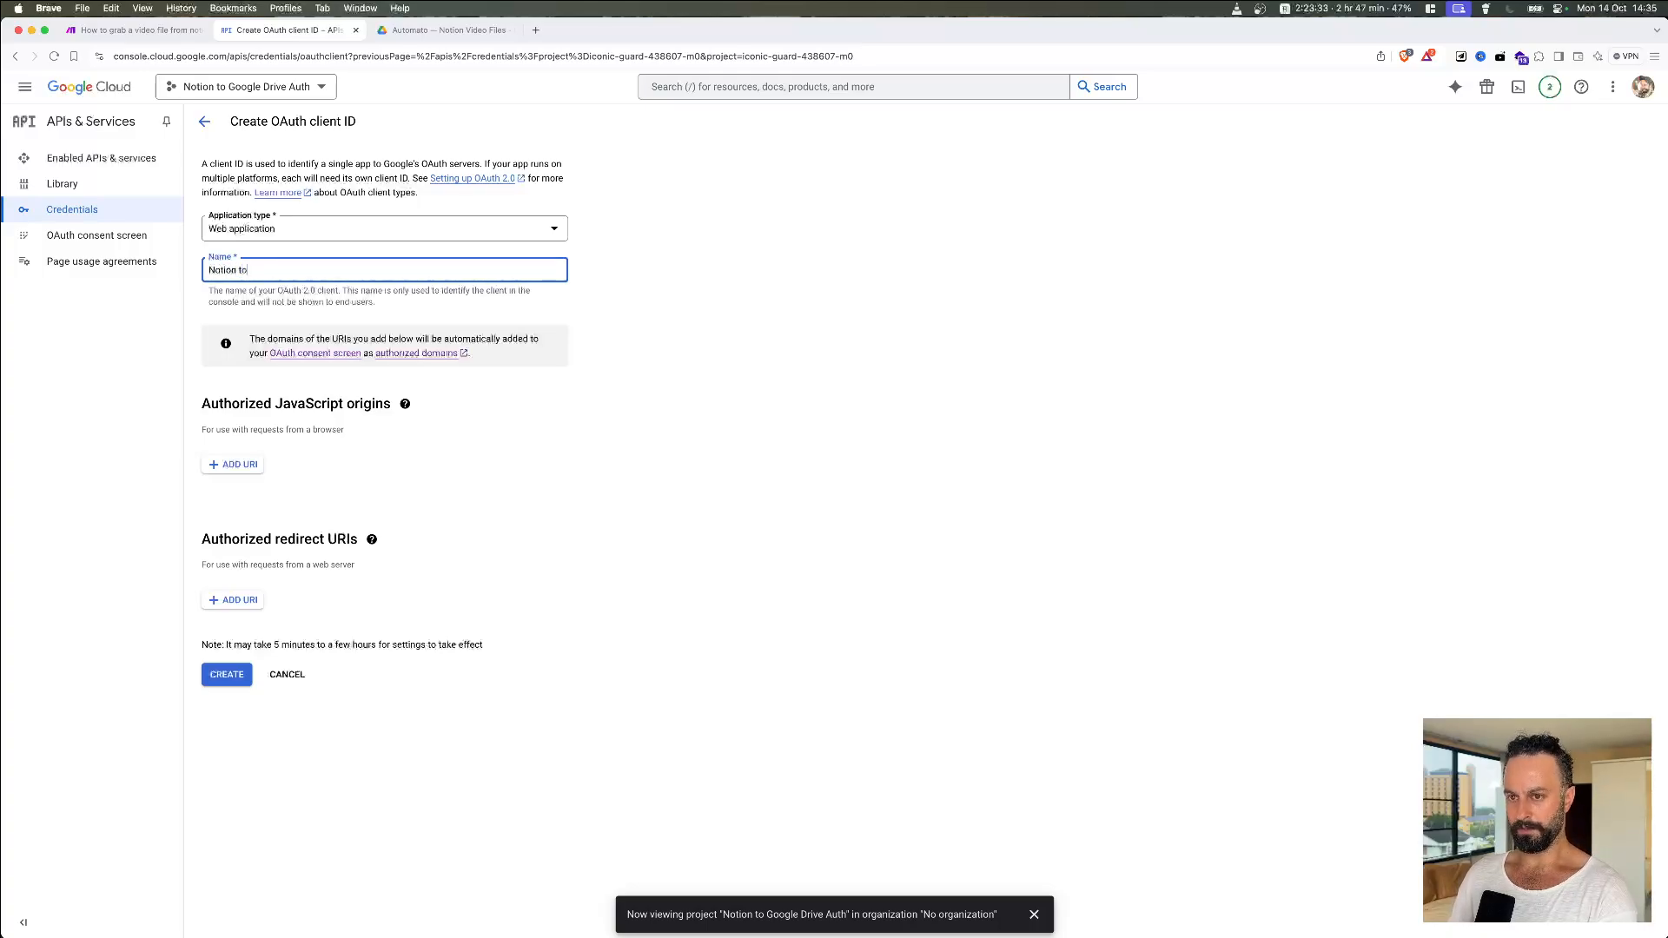
{"action": "type", "text": " Google "}
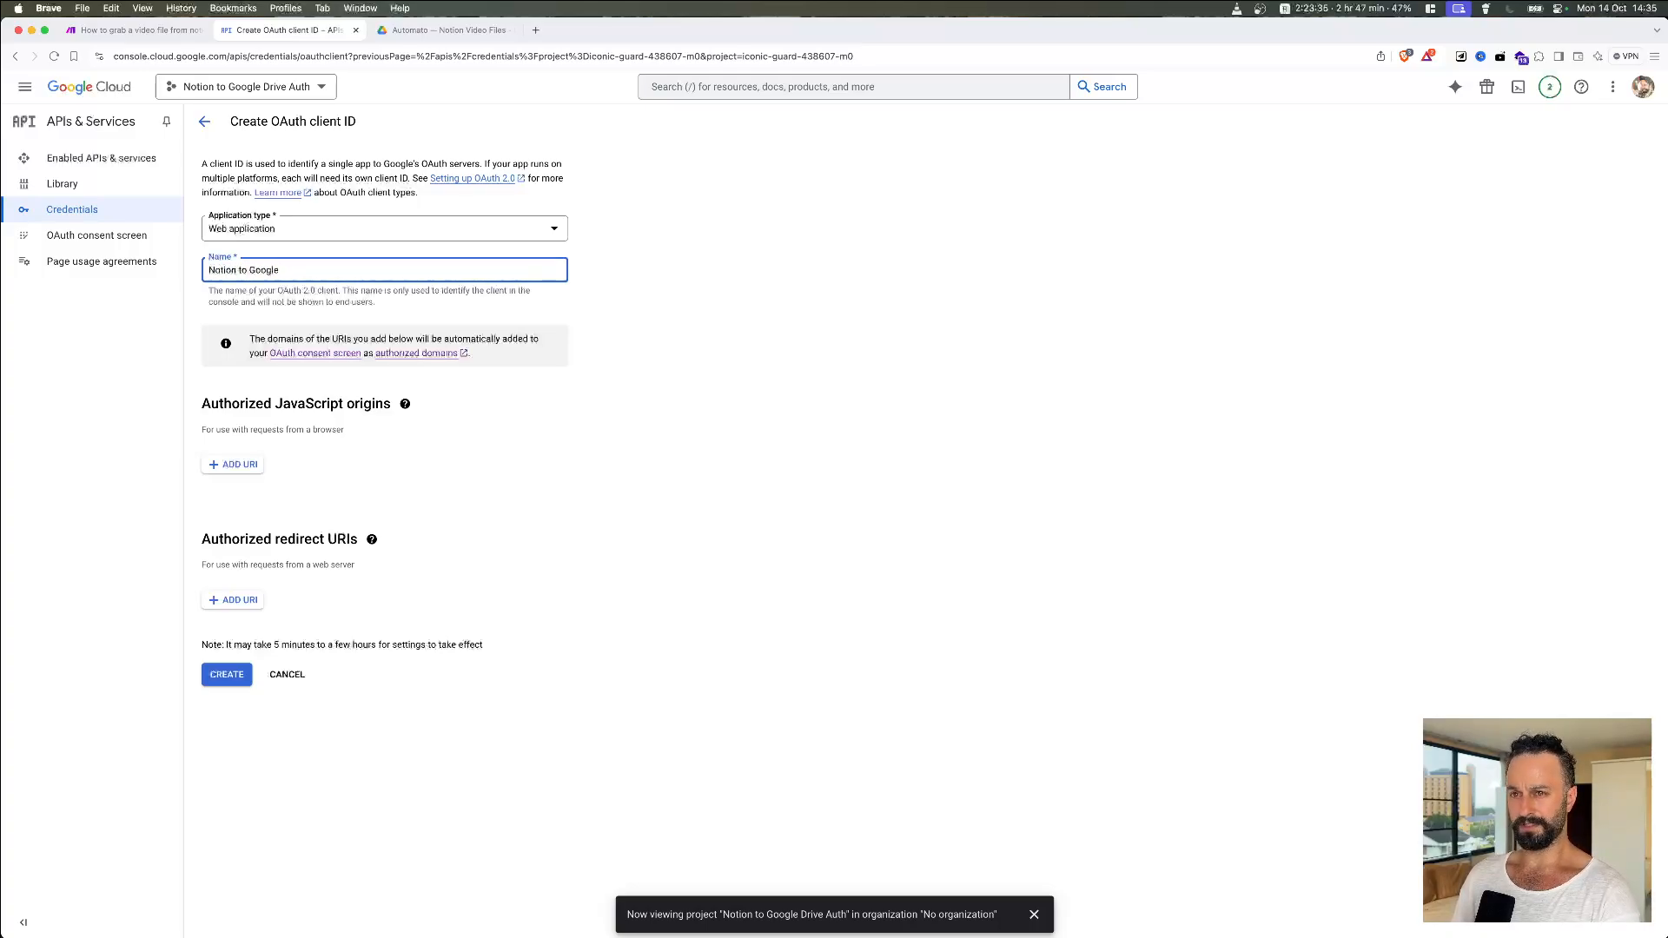
{"action": "type", "text": "Drive Auth"}
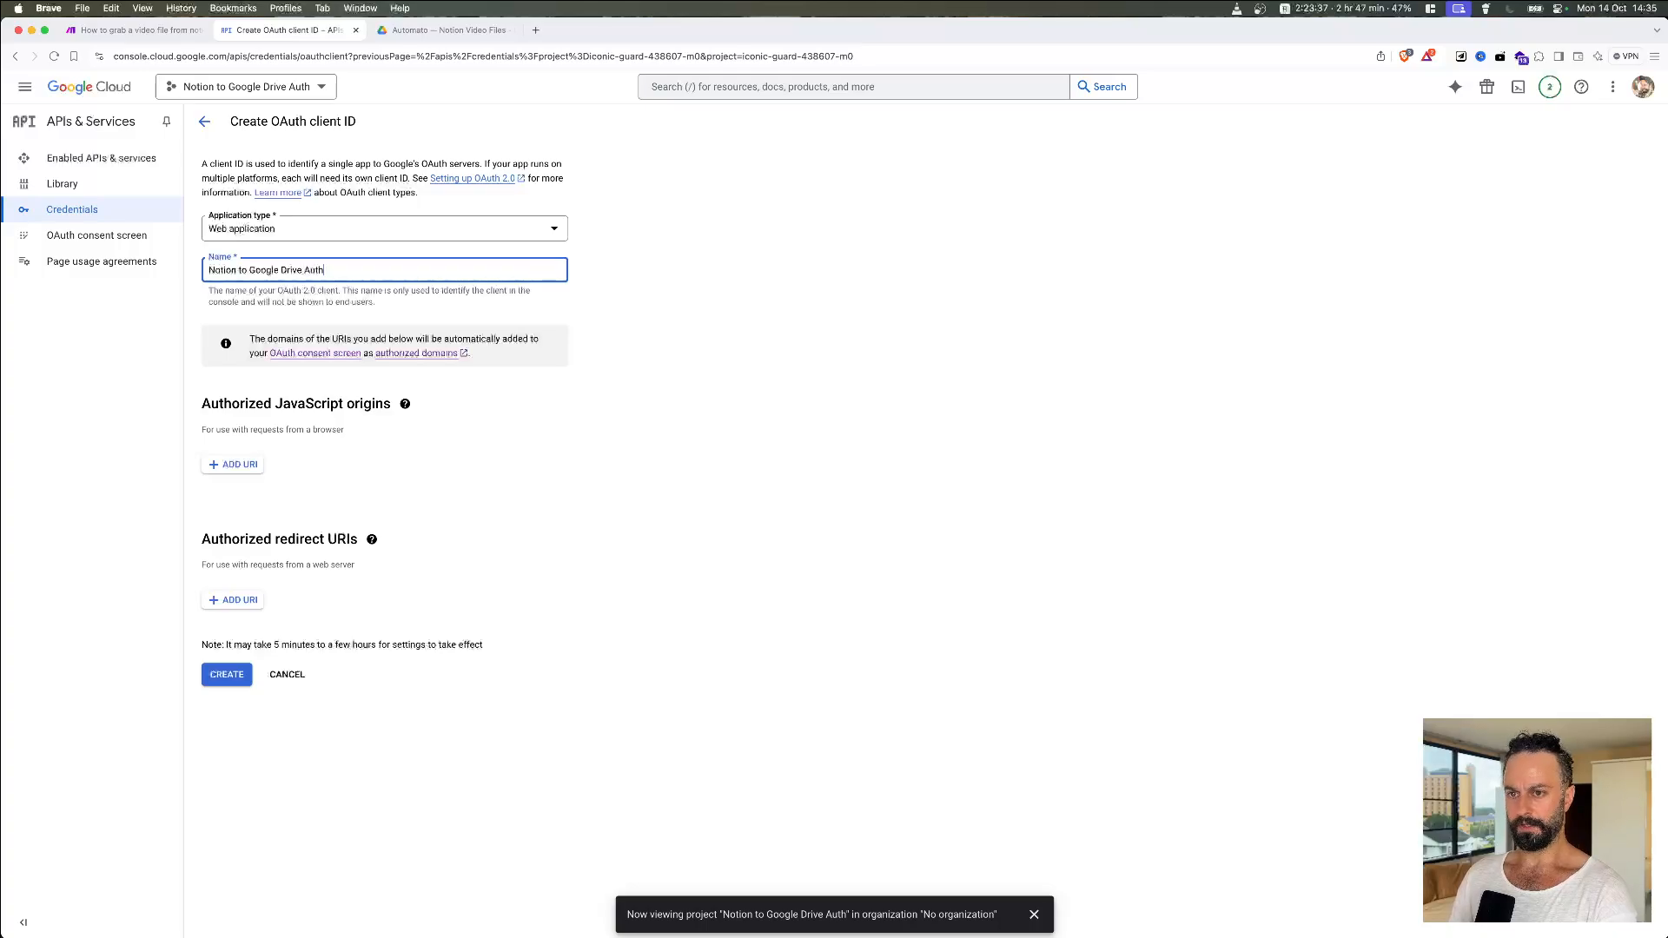
{"action": "left_click", "coordinate": [337, 485]}
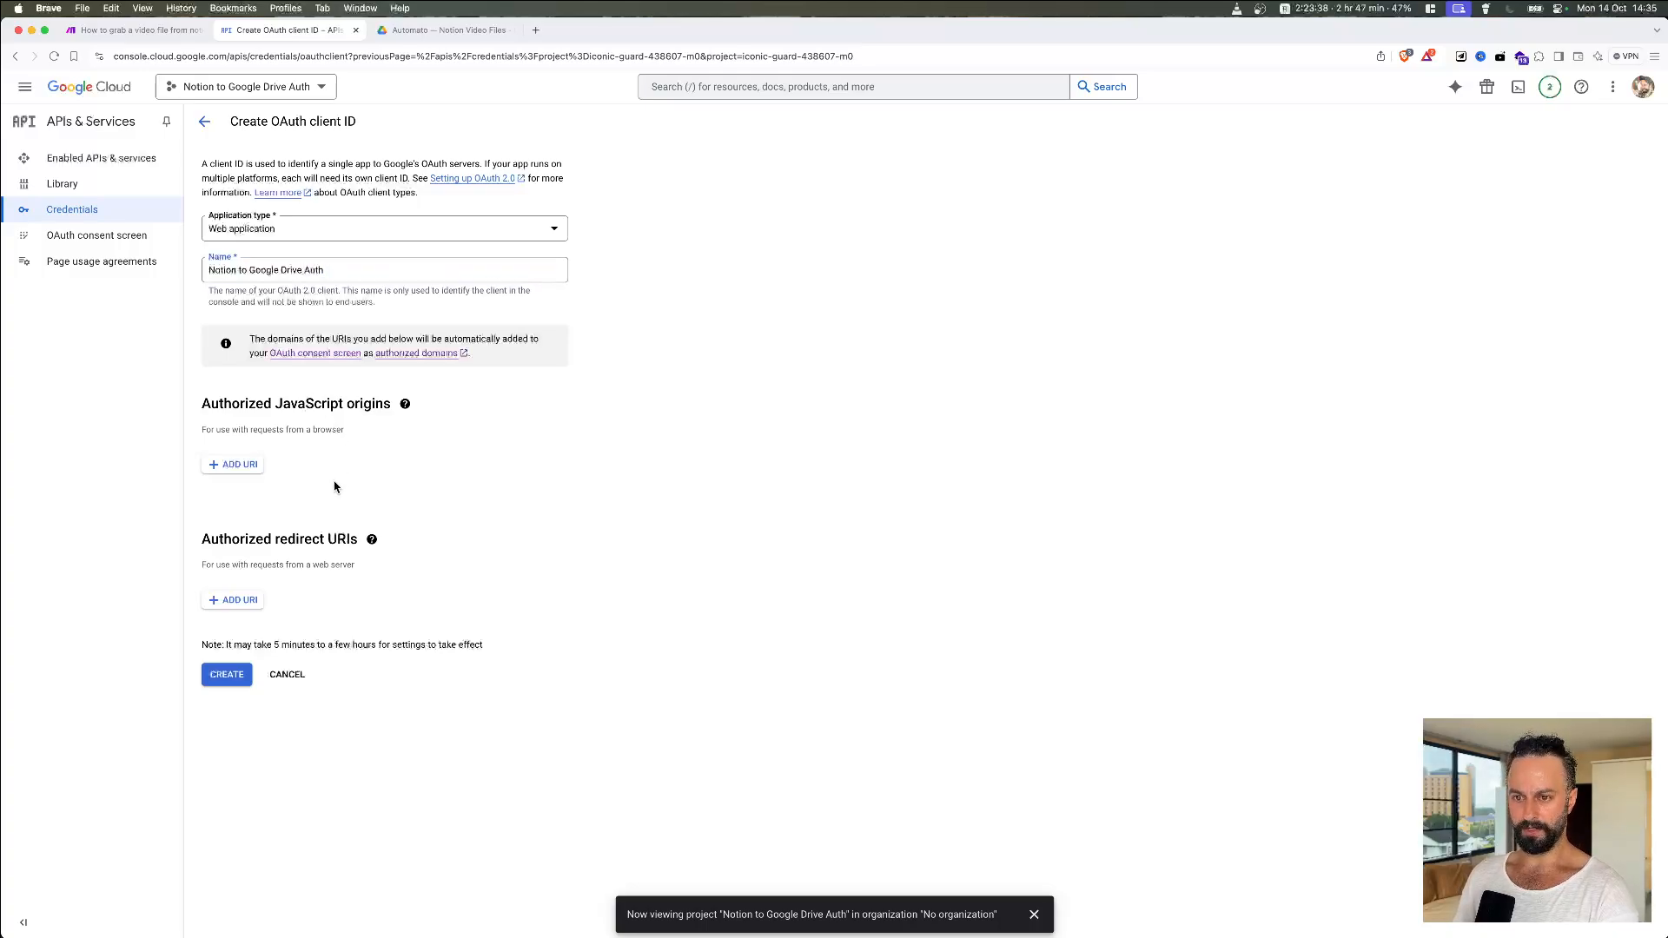
{"action": "left_click", "coordinate": [232, 600]}
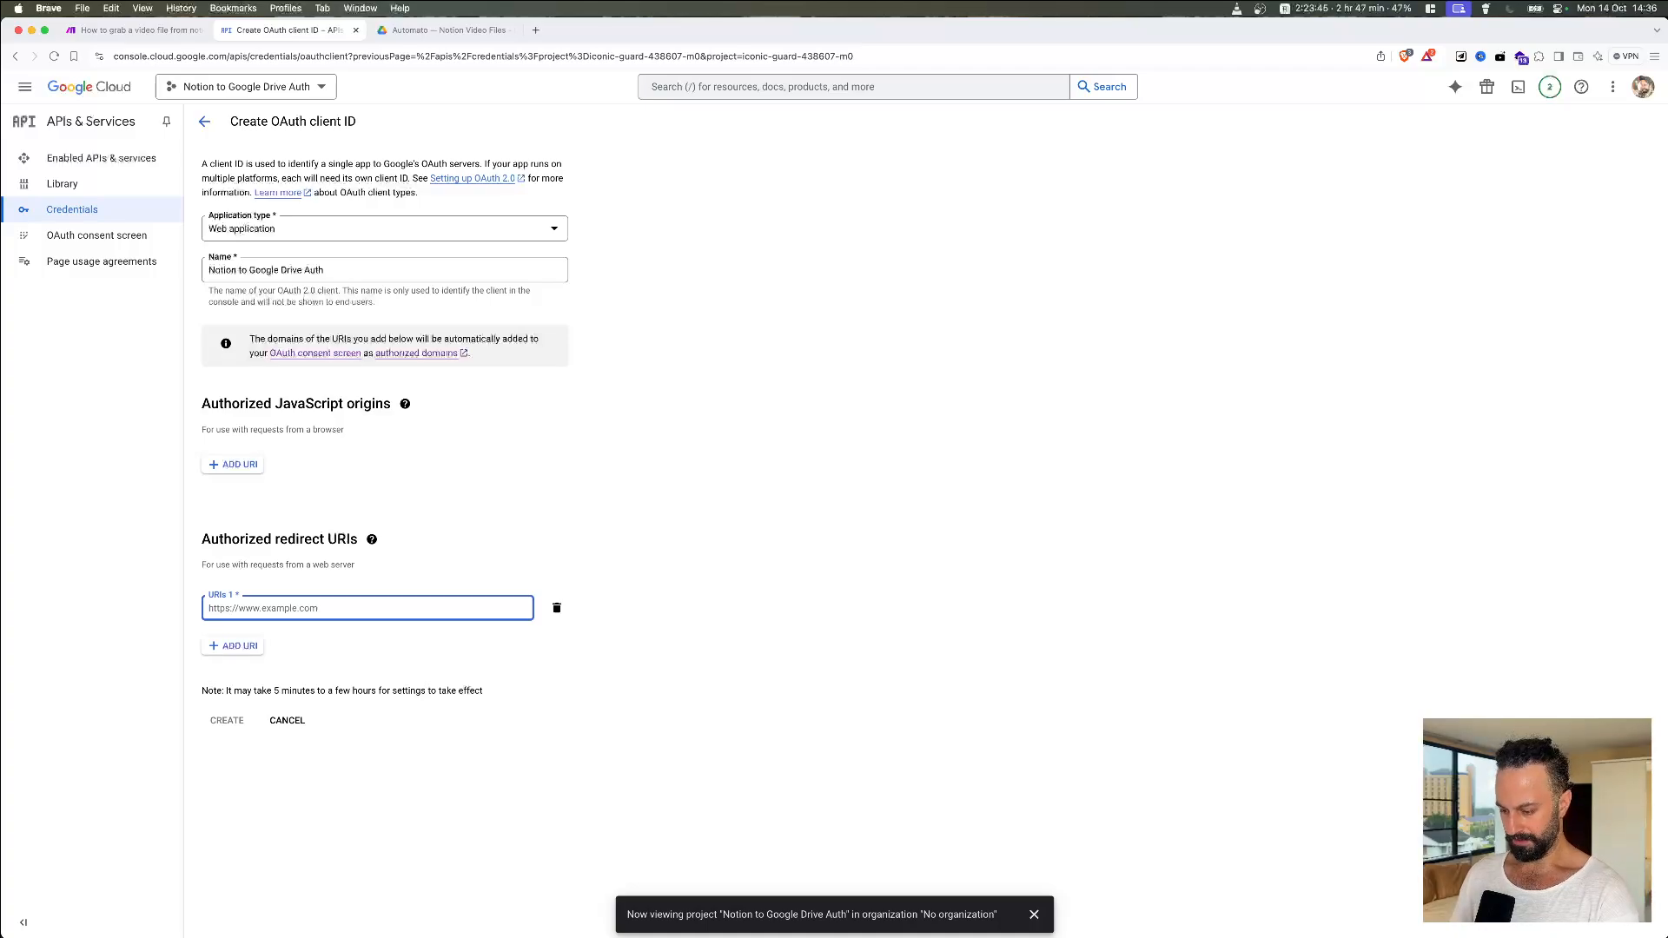
{"action": "key", "text": "super+Tab"}
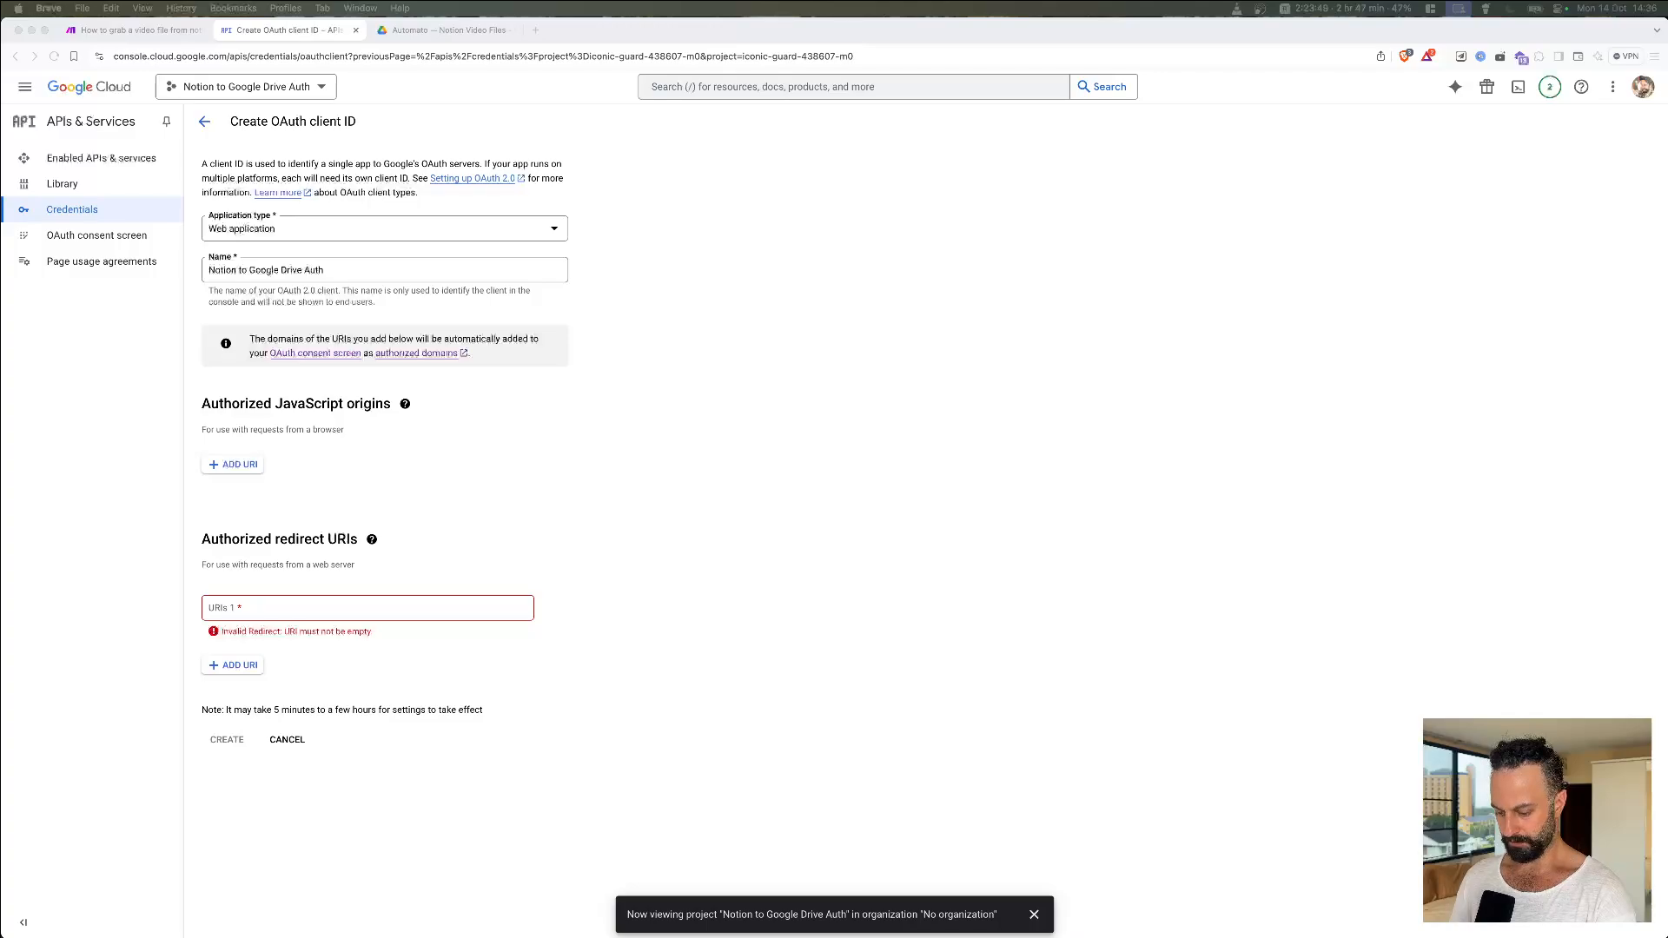
{"action": "left_click", "coordinate": [258, 612]}
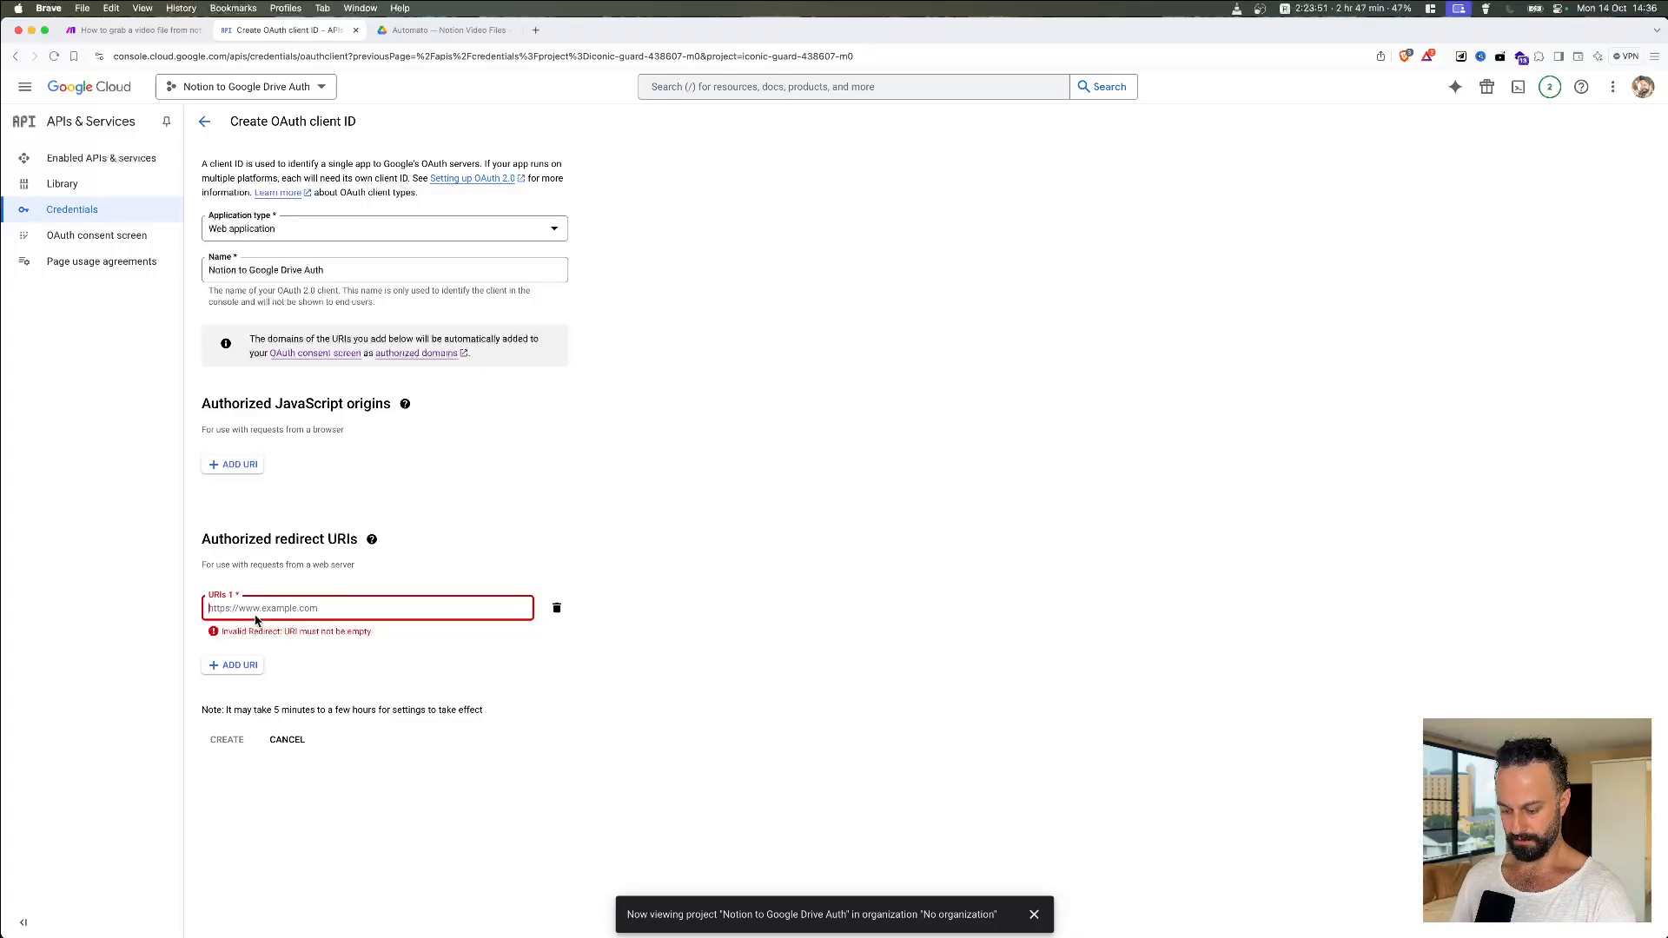
{"action": "type", "text": "https://www.integromat.com/oauth/cb/google-restricted"}
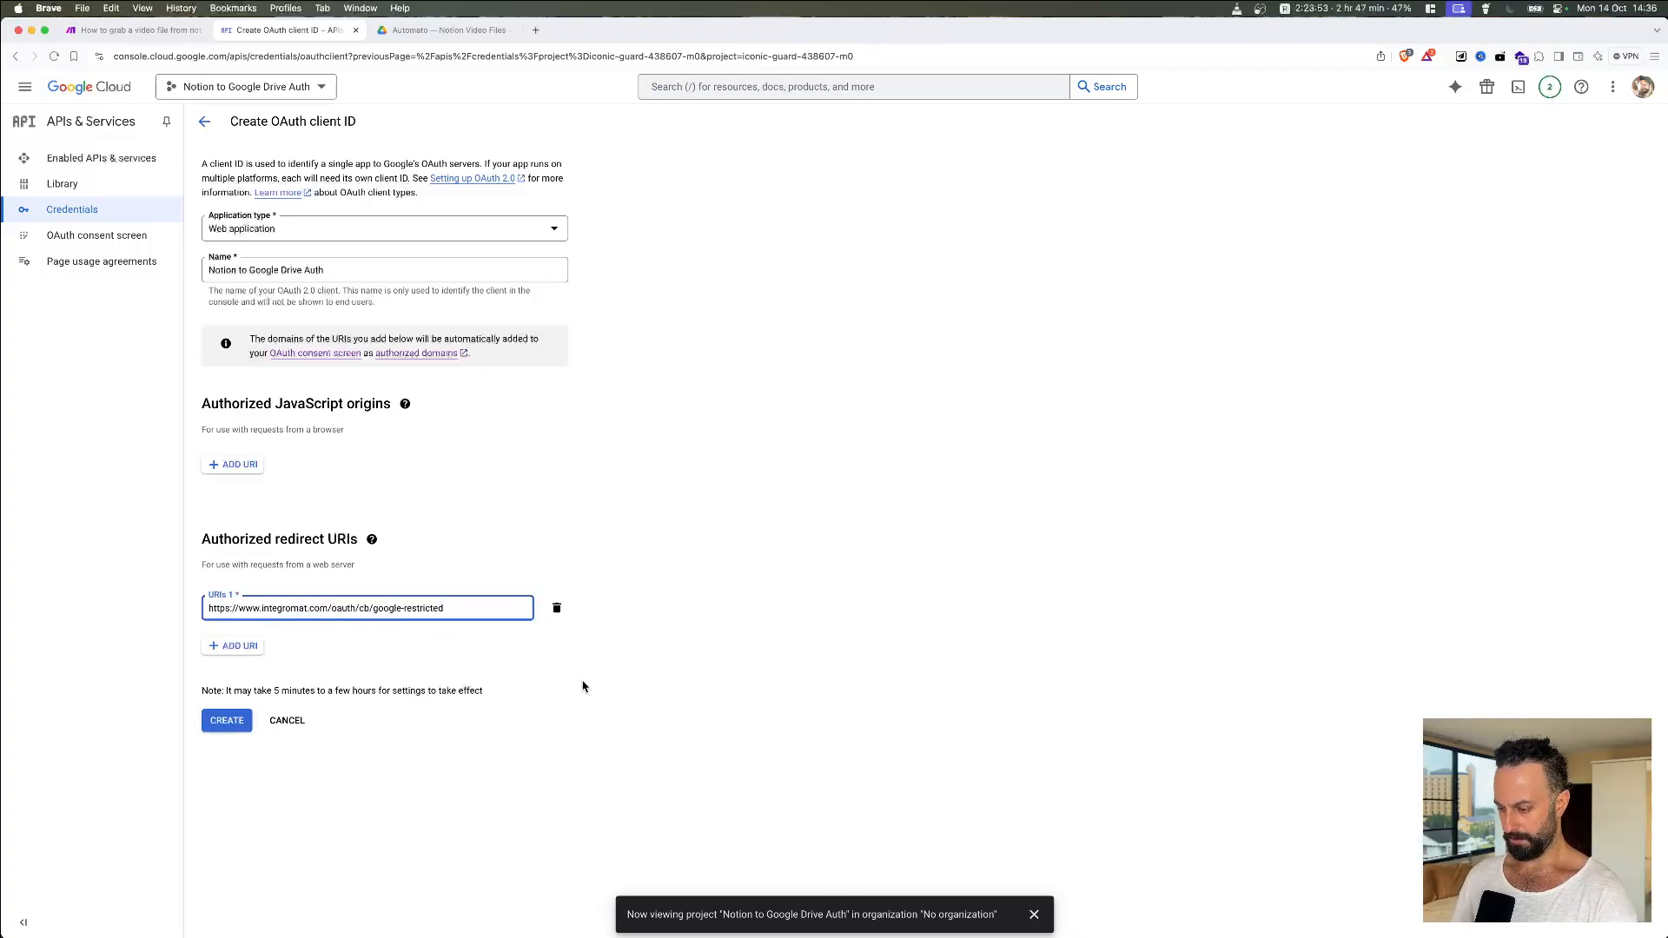
{"action": "left_click", "coordinate": [583, 686]}
{"action": "left_click", "coordinate": [231, 728]}
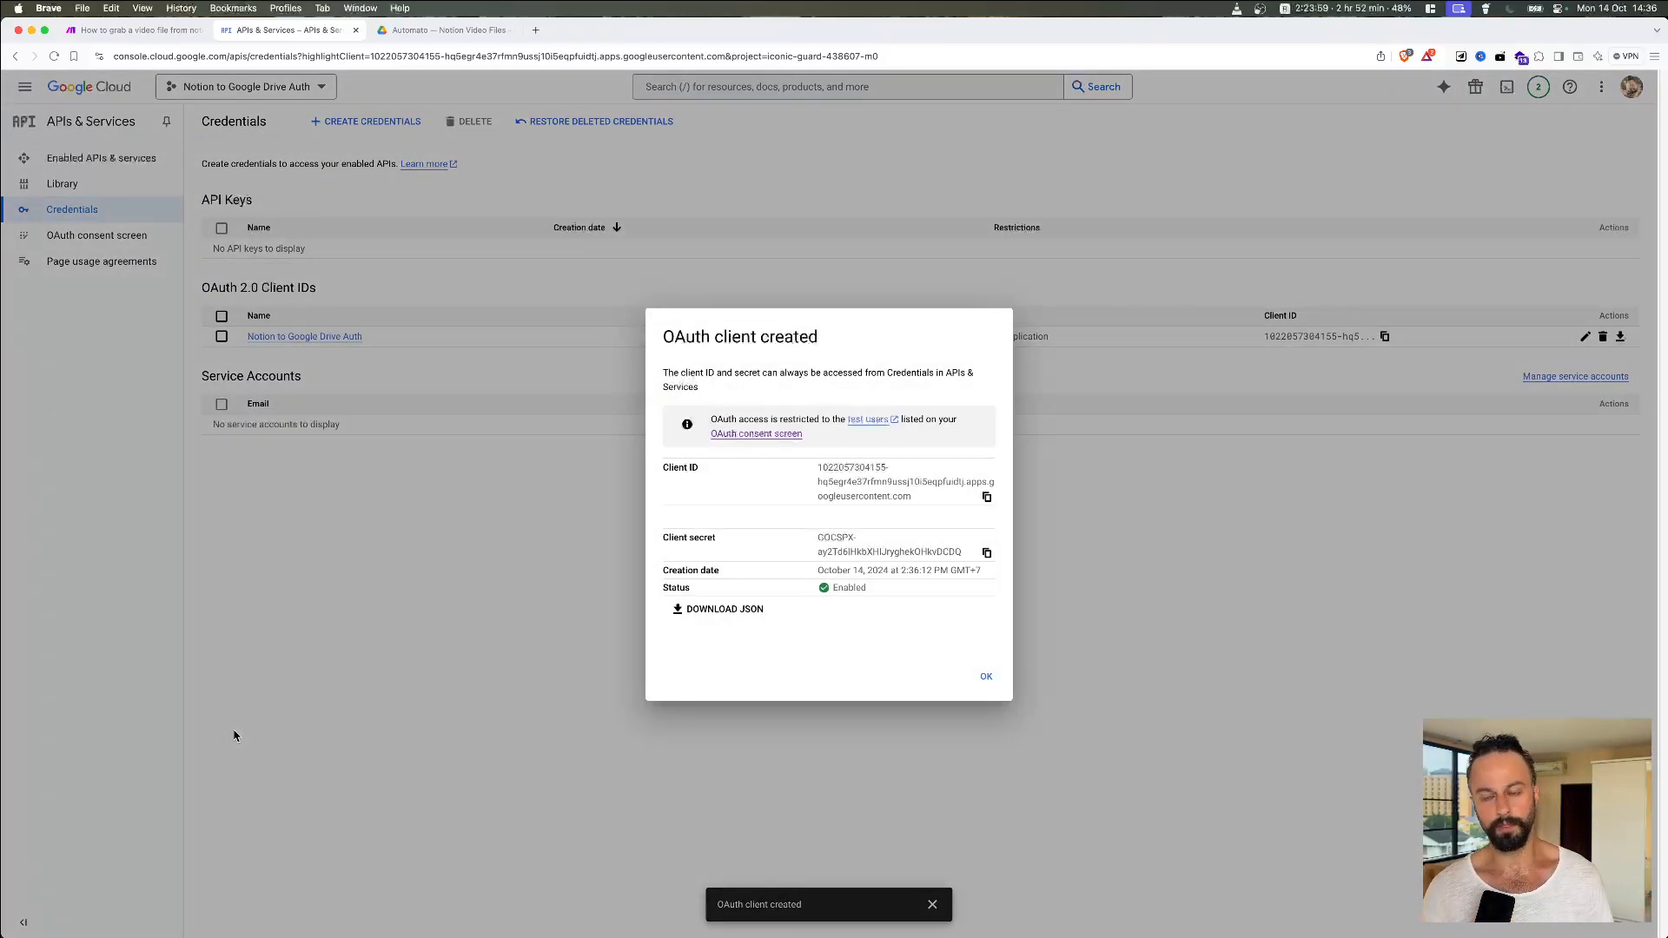
Step: Copy the new client ID and return to the Make scenario
{"action": "left_click_drag", "start_coordinate": [663, 468], "coordinate": [699, 469]}
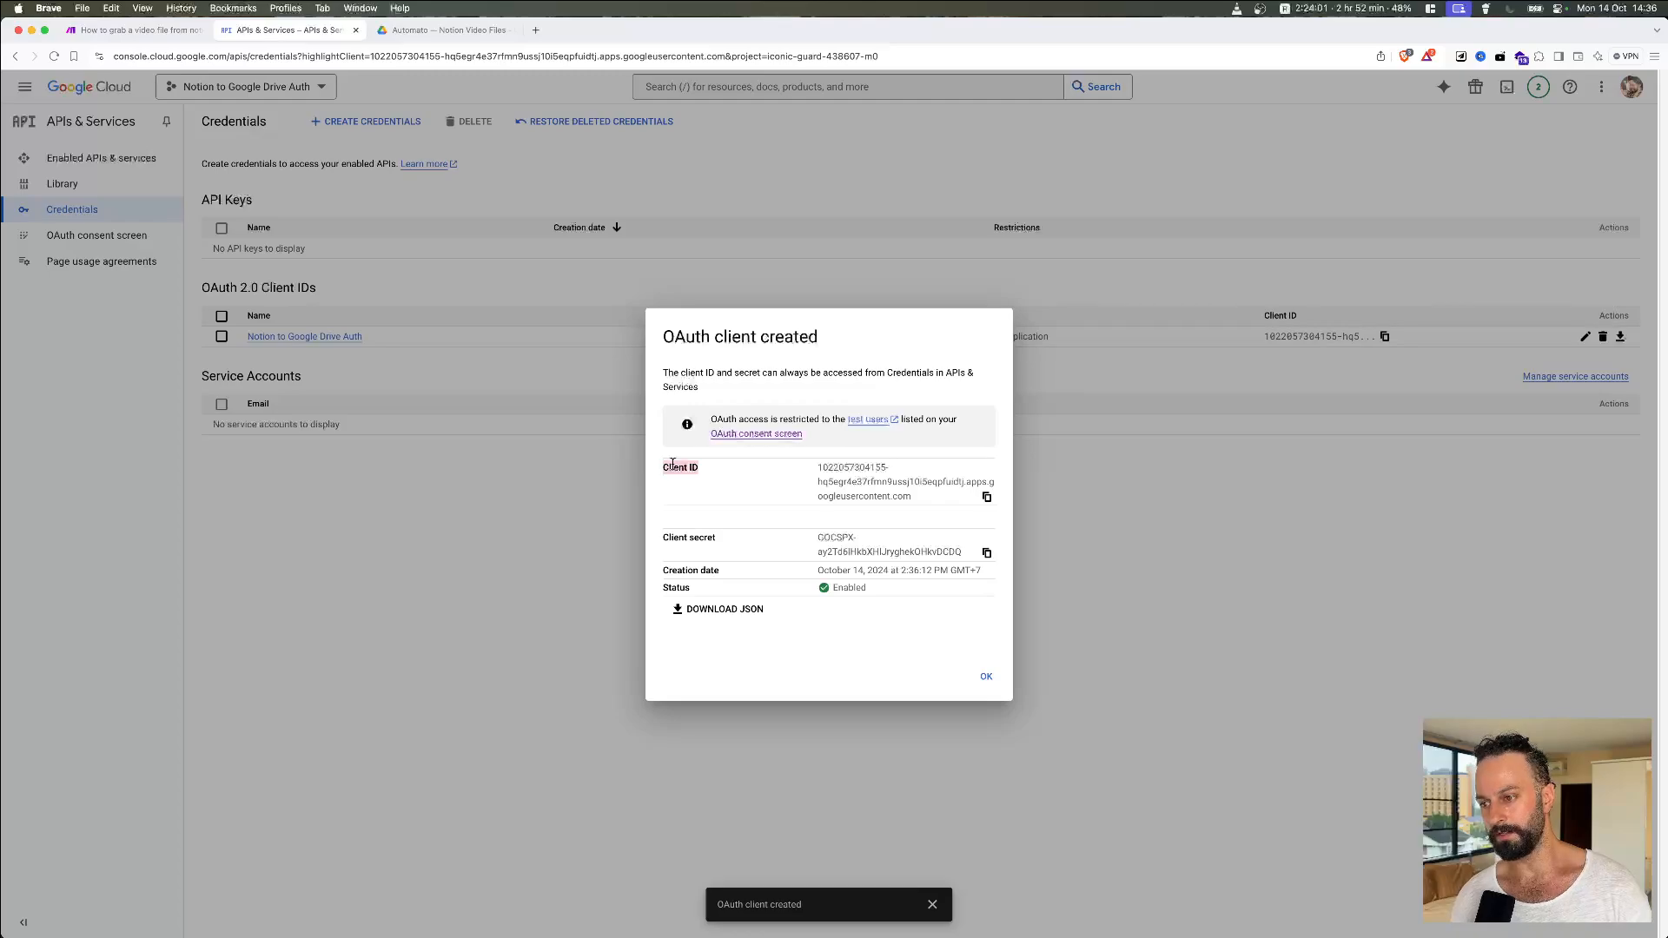
{"action": "left_click_drag", "start_coordinate": [664, 537], "coordinate": [715, 538]}
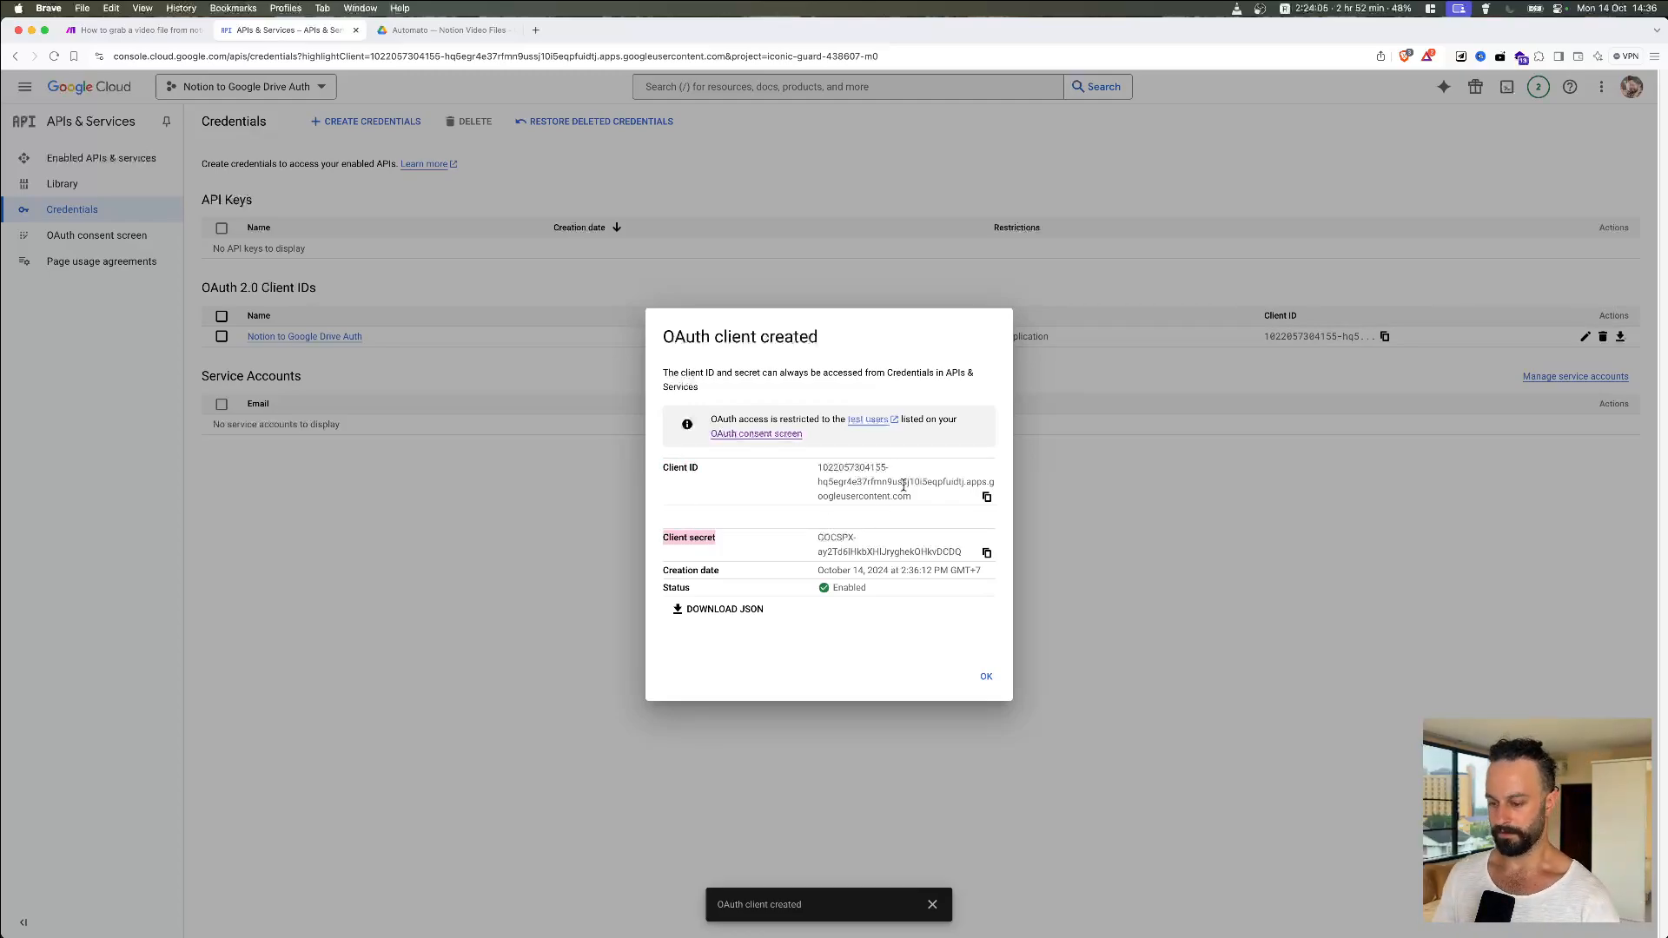
{"action": "left_click", "coordinate": [988, 498]}
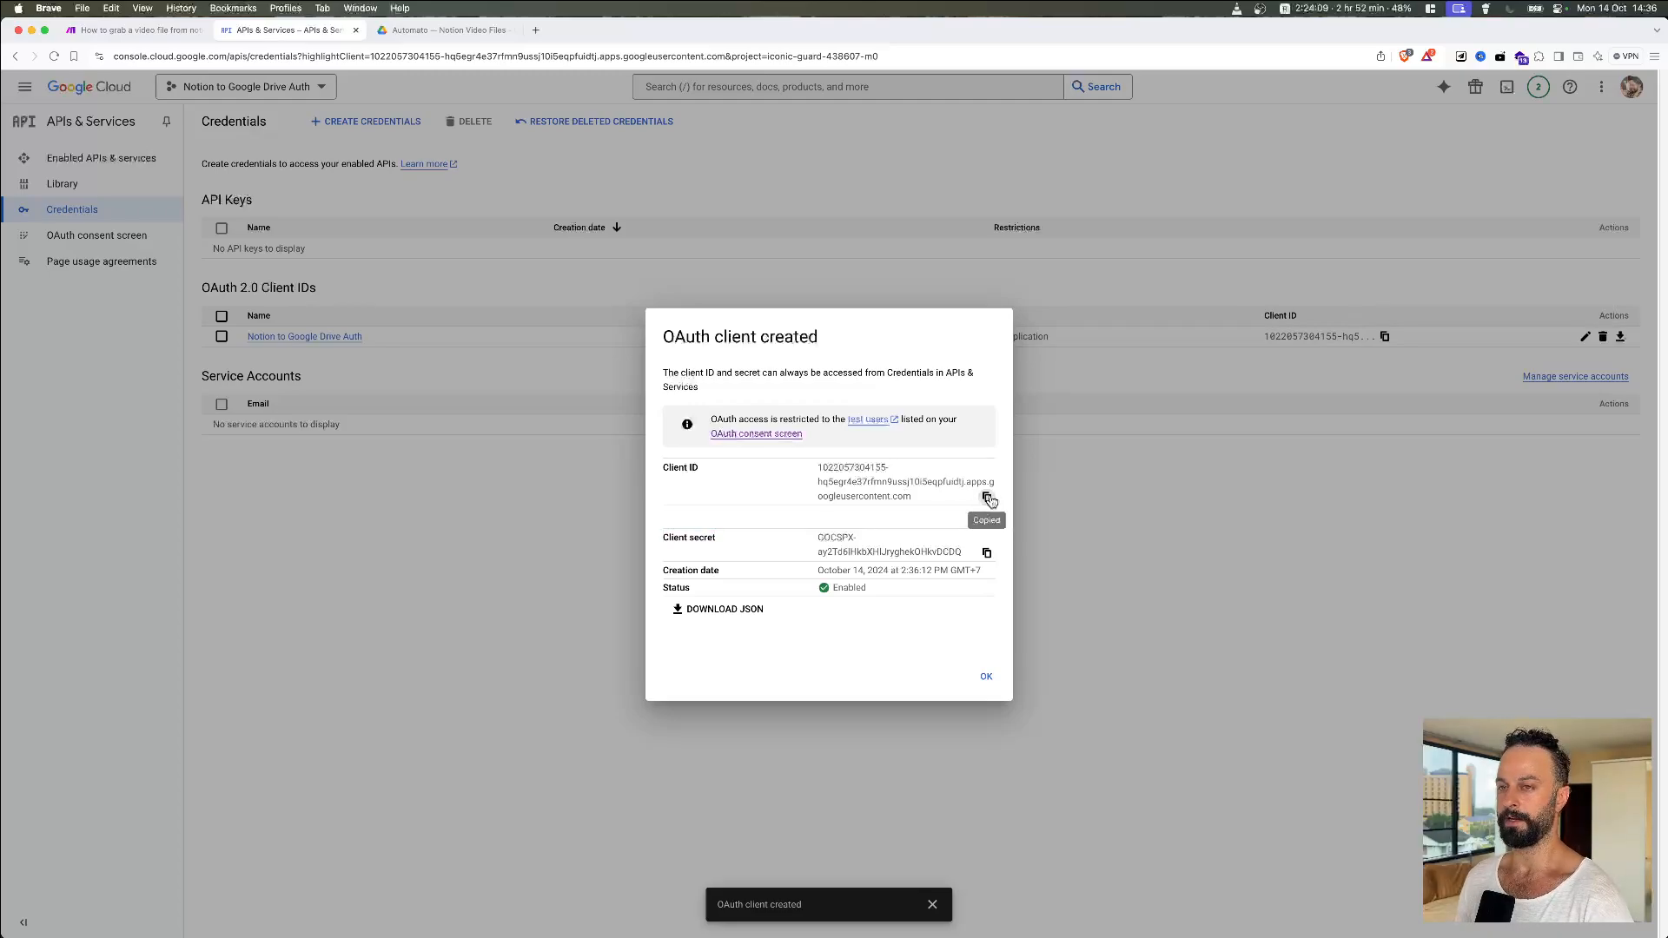
{"action": "left_click", "coordinate": [103, 33]}
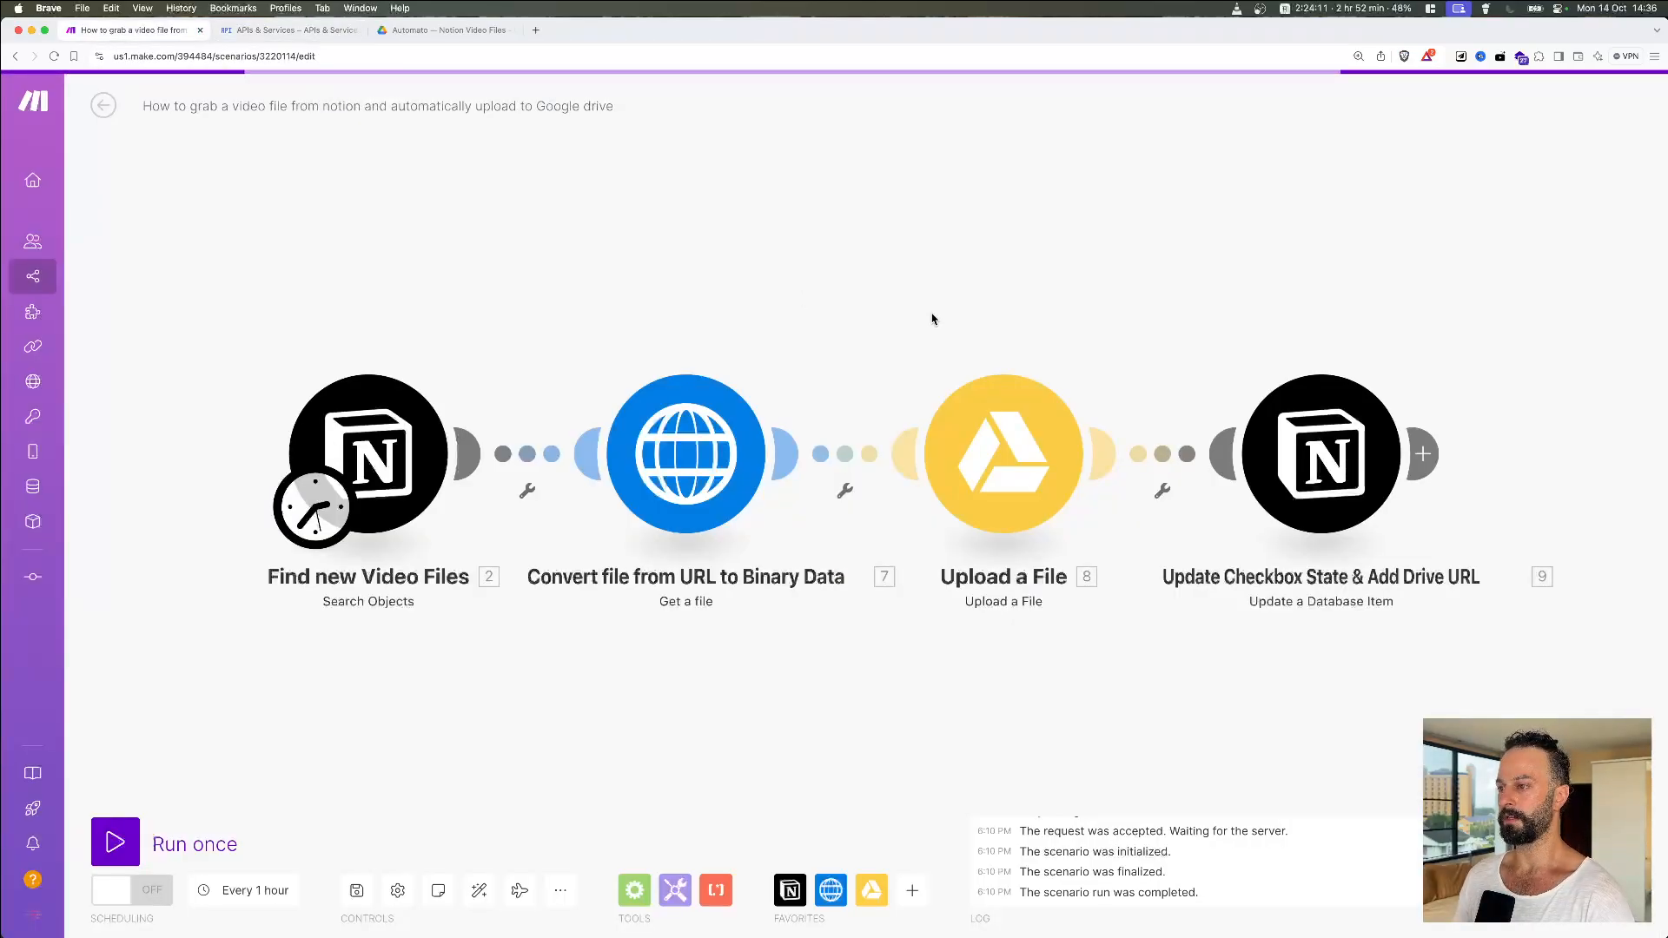
Step: In the Upload a File module, add a Google Drive connection named 'My Personal Connection'
{"action": "scroll", "coordinate": [932, 319], "scroll_direction": "down", "scroll_amount": 2}
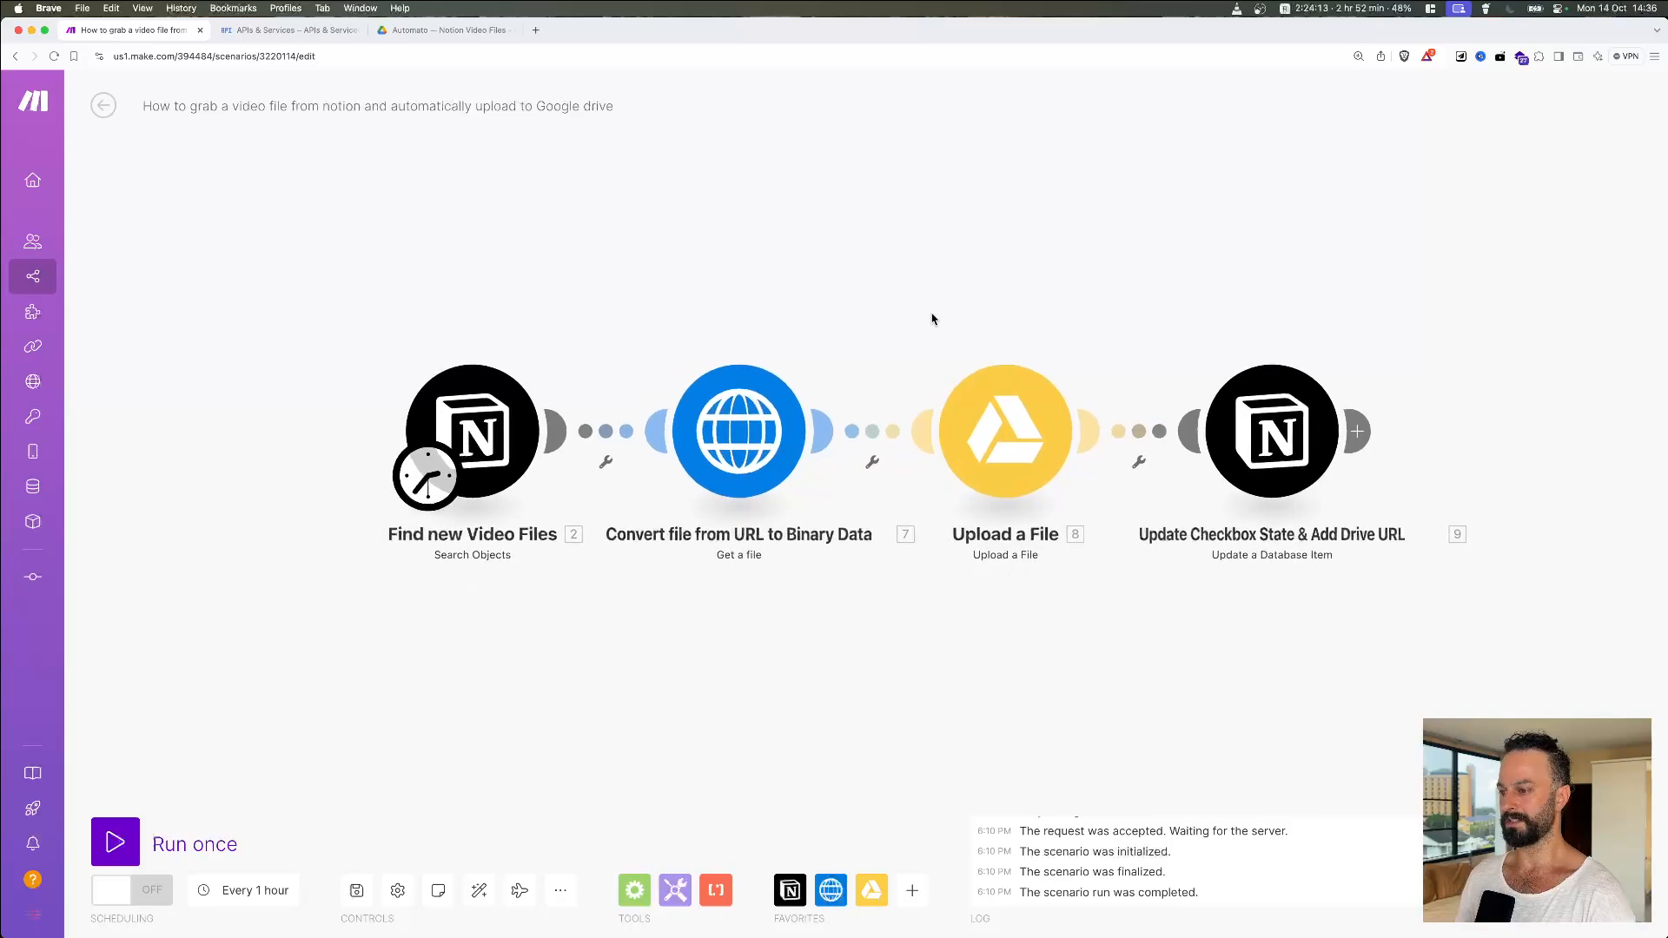
{"action": "left_click", "coordinate": [985, 410]}
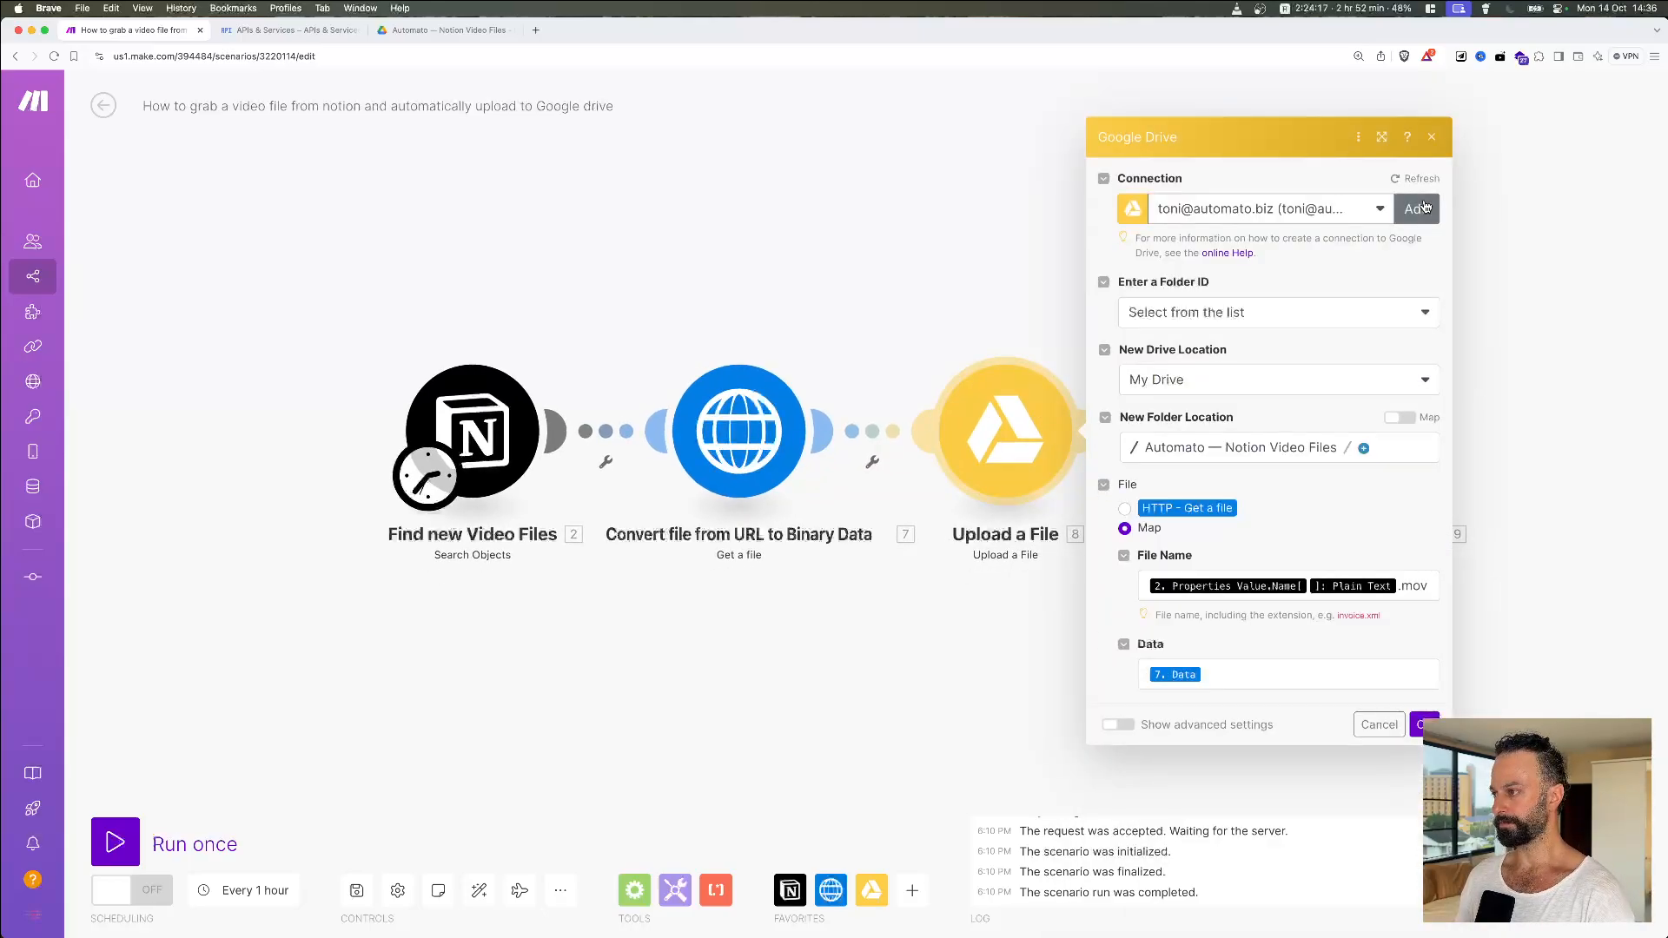
{"action": "left_click", "coordinate": [1421, 211]}
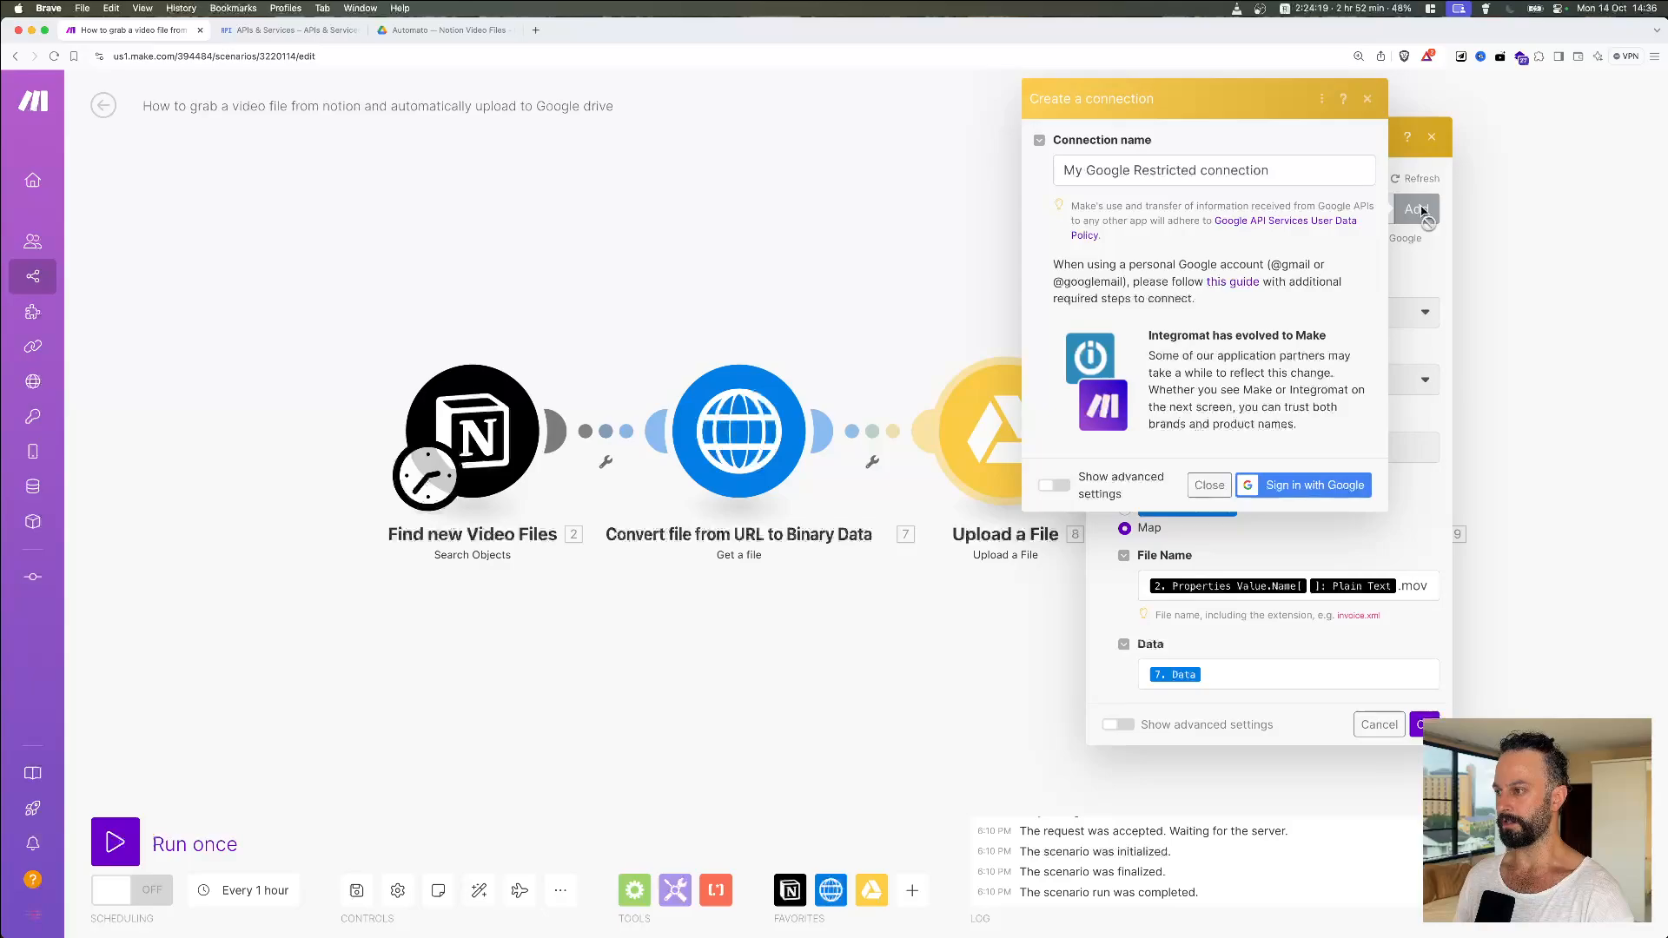
{"action": "triple_click", "coordinate": [1196, 171]}
{"action": "type", "text": "MY VIDEO"}
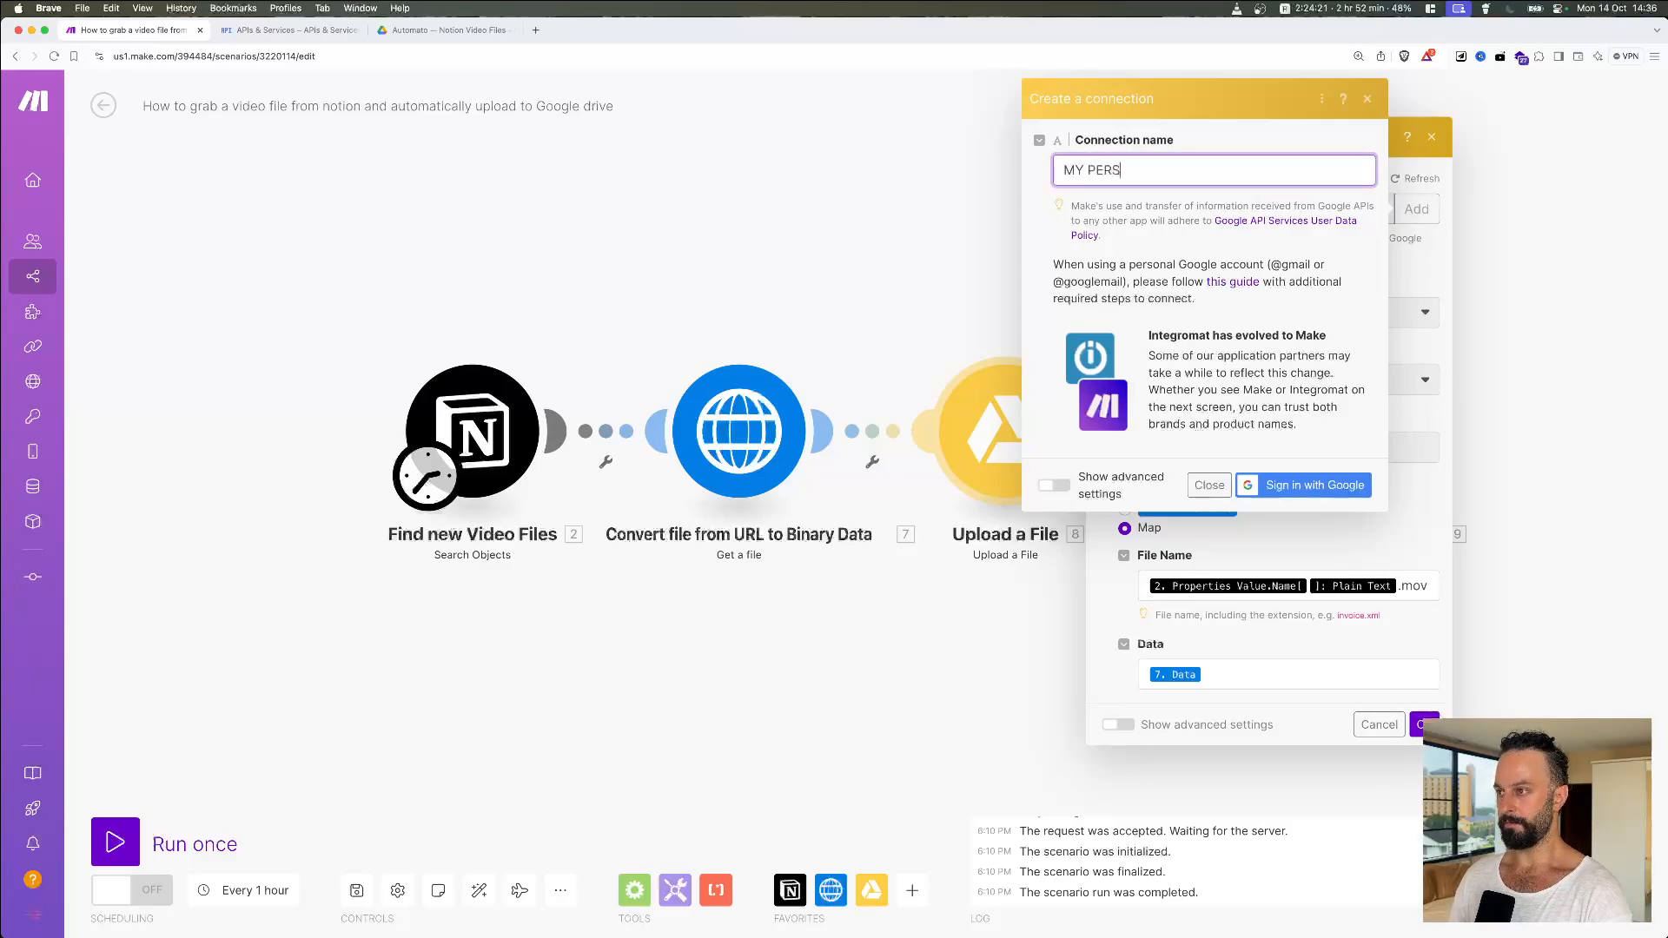
{"action": "key", "text": "BackSpace"}
{"action": "key", "text": "BackSpace"}
{"action": "key", "text": "BackSpace"}
{"action": "key", "text": "BackSpace"}
{"action": "key", "text": "BackSpace"}
{"action": "key", "text": "BackSpace"}
{"action": "type", "text": "y "}
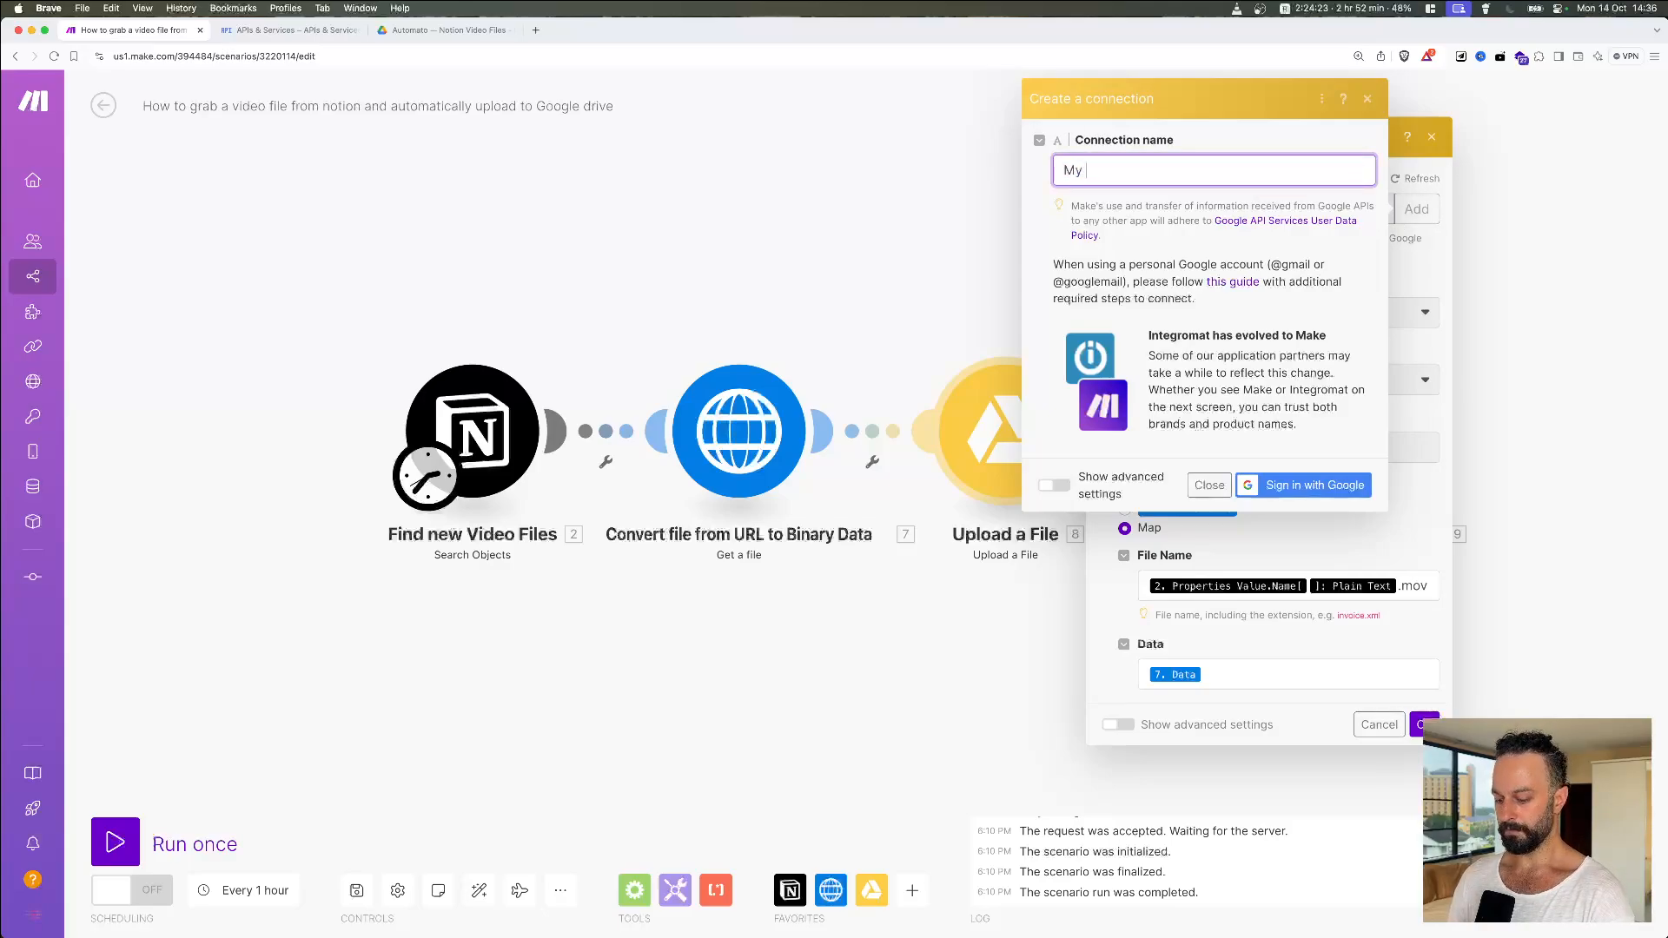
{"action": "type", "text": "Personal Connection"}
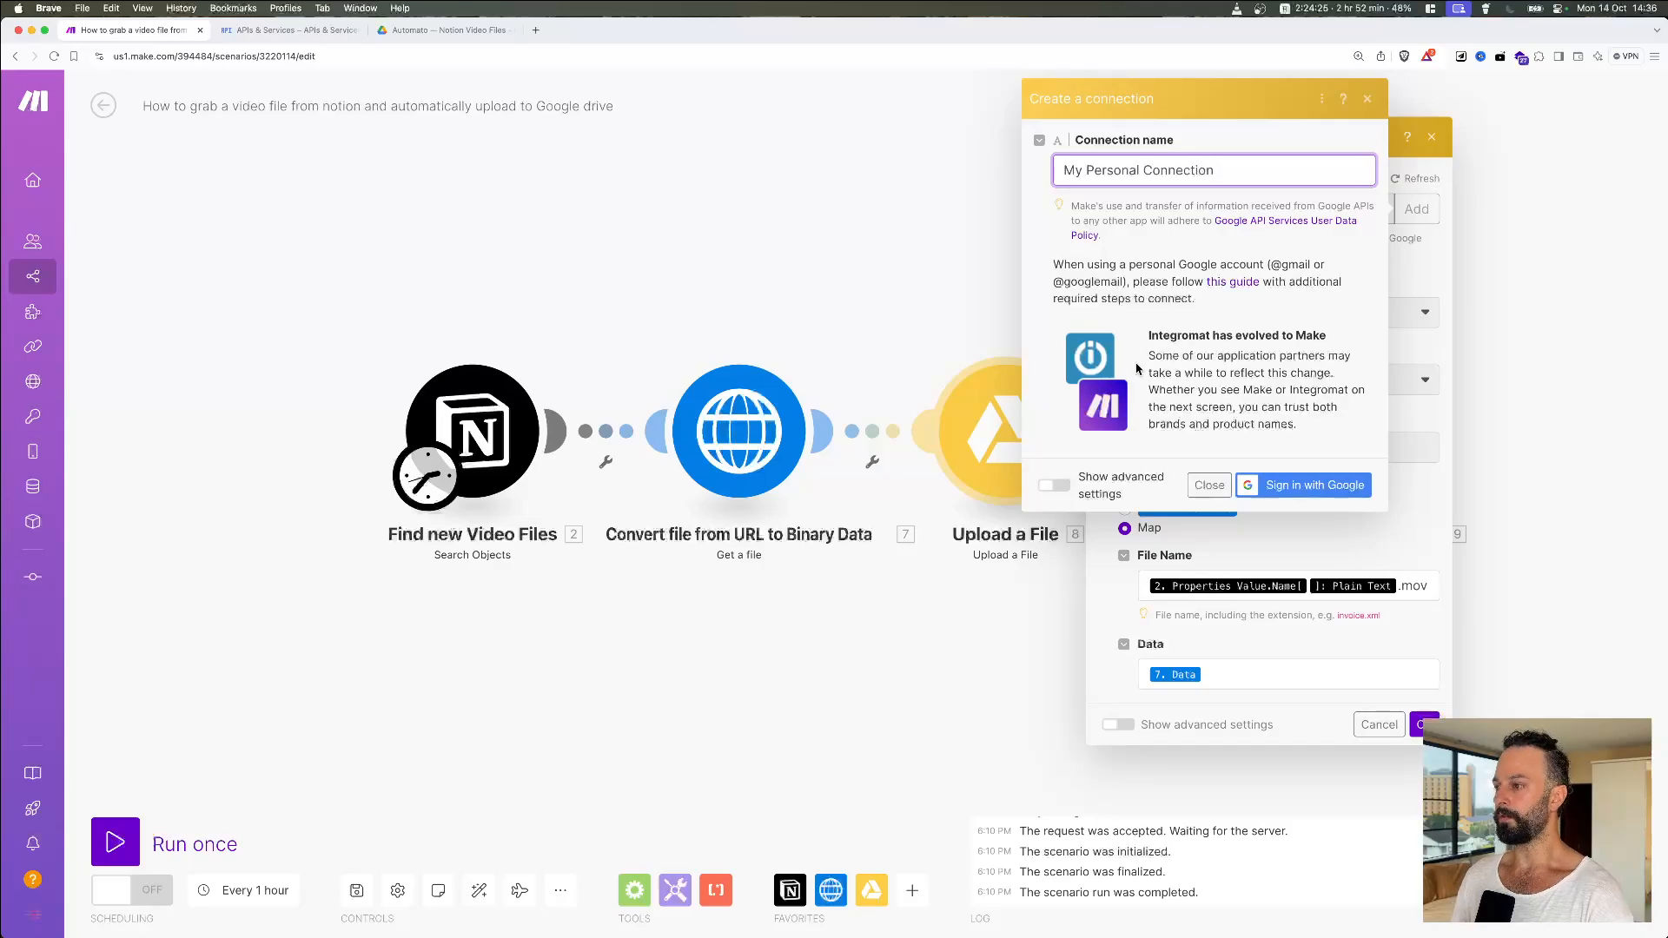
Step: Fill in the client ID and client secret under advanced settings, then sign in with Google
{"action": "left_click", "coordinate": [1054, 485]}
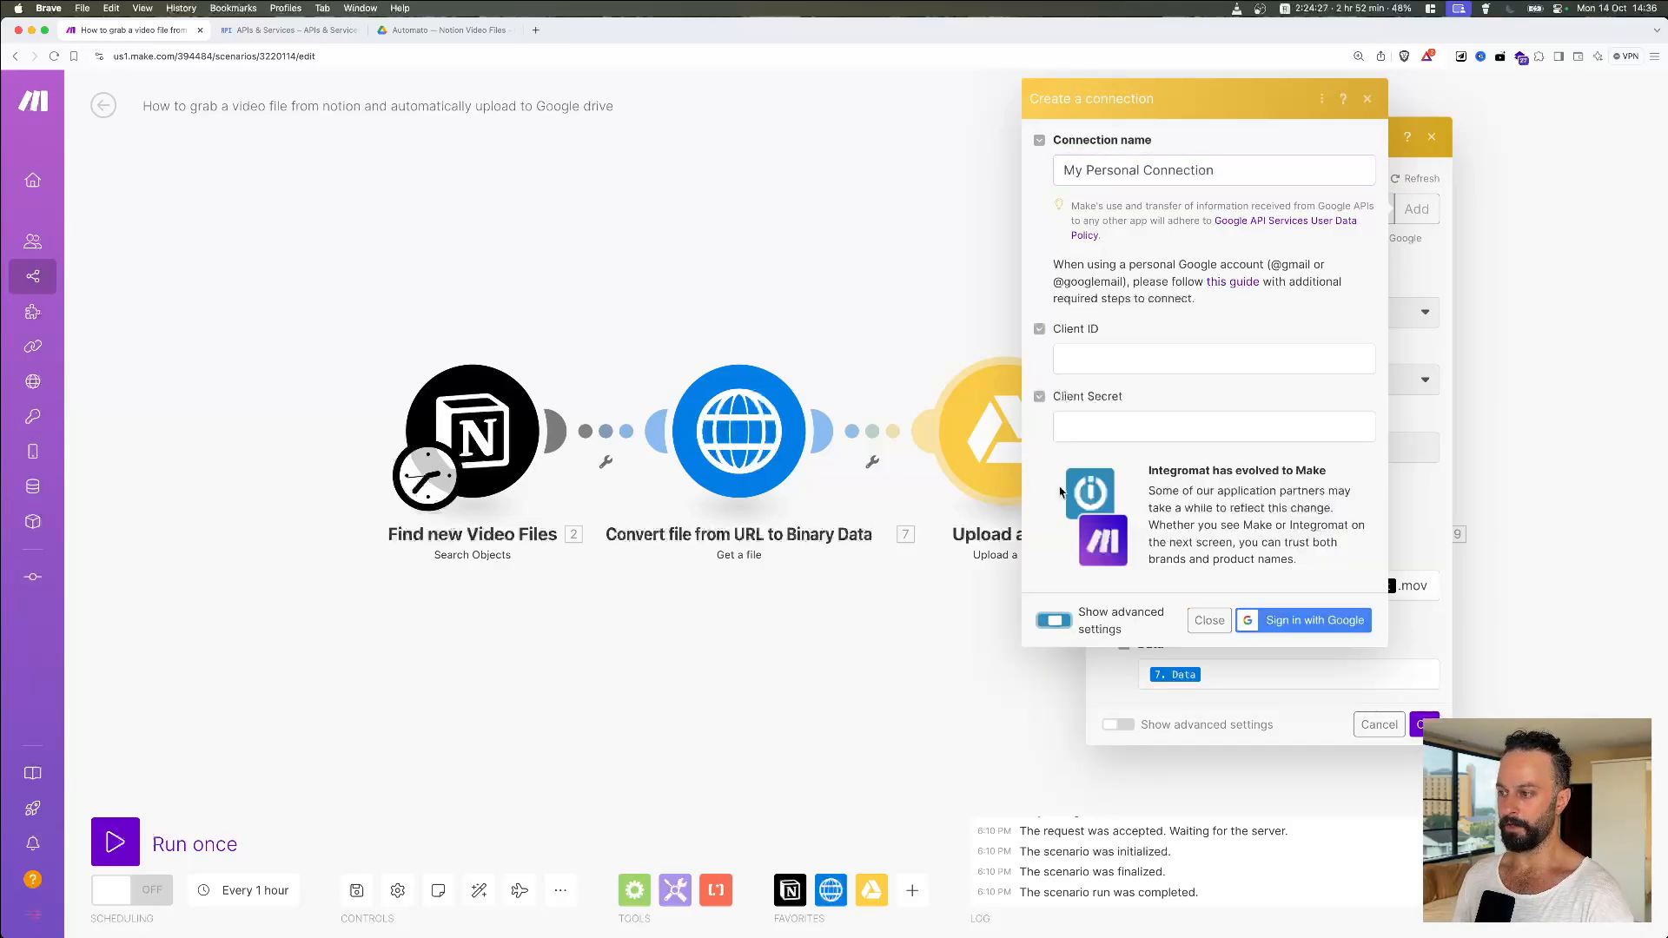
{"action": "left_click", "coordinate": [1136, 359]}
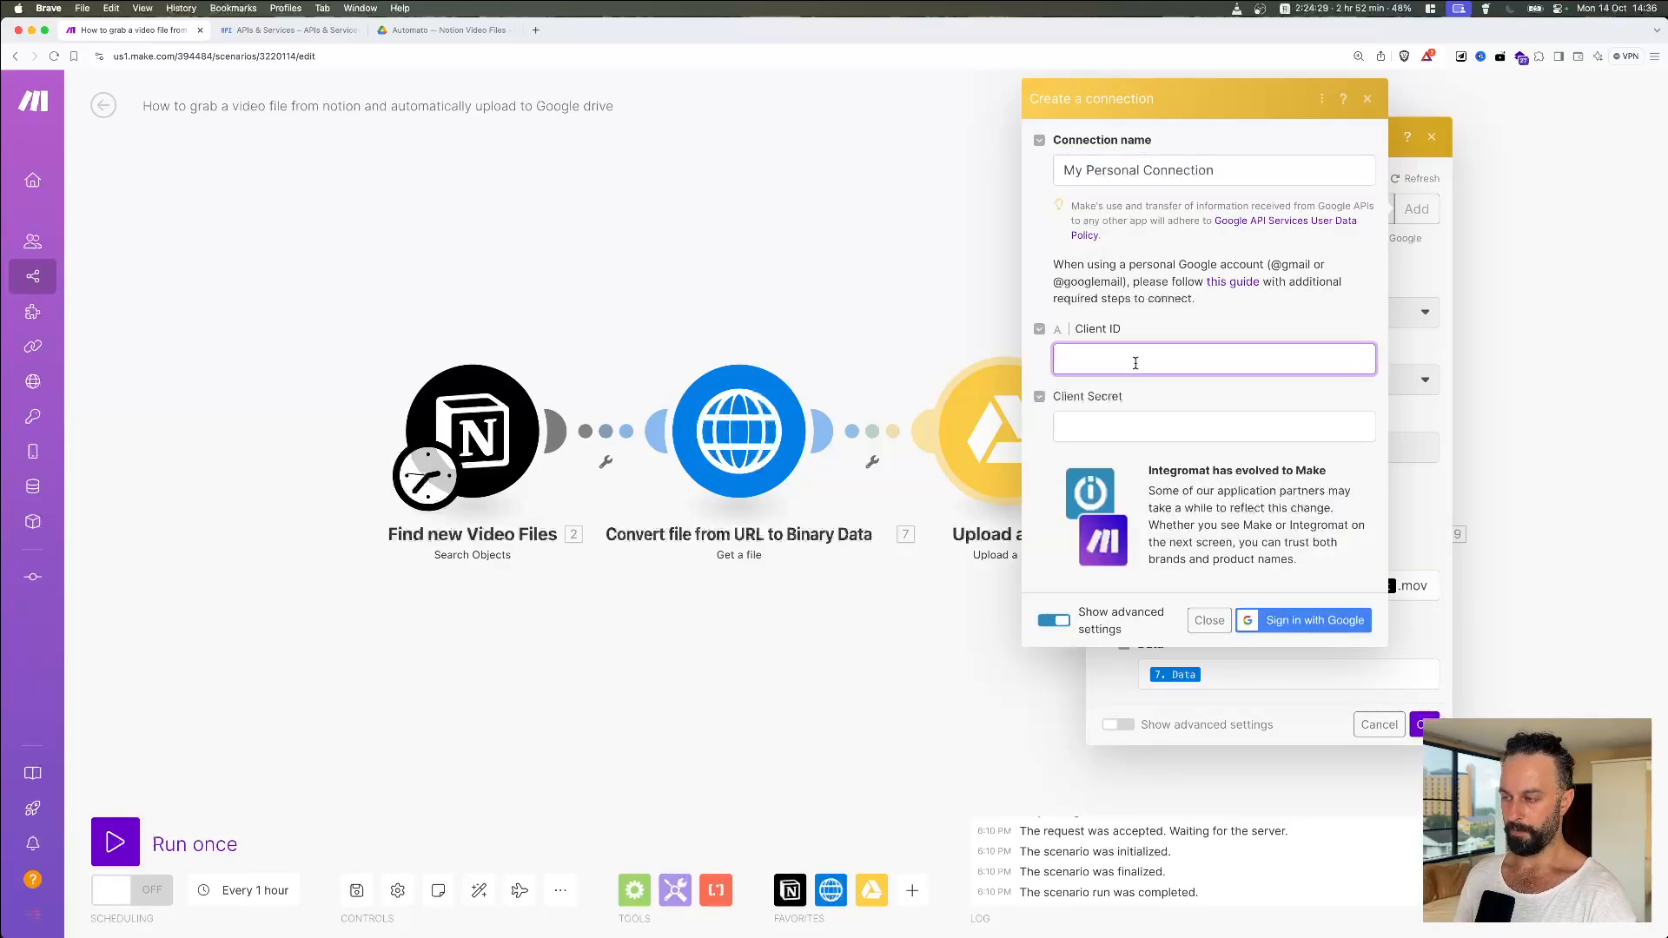
{"action": "key", "text": "super+v"}
{"action": "key", "text": "ctrl+Tab"}
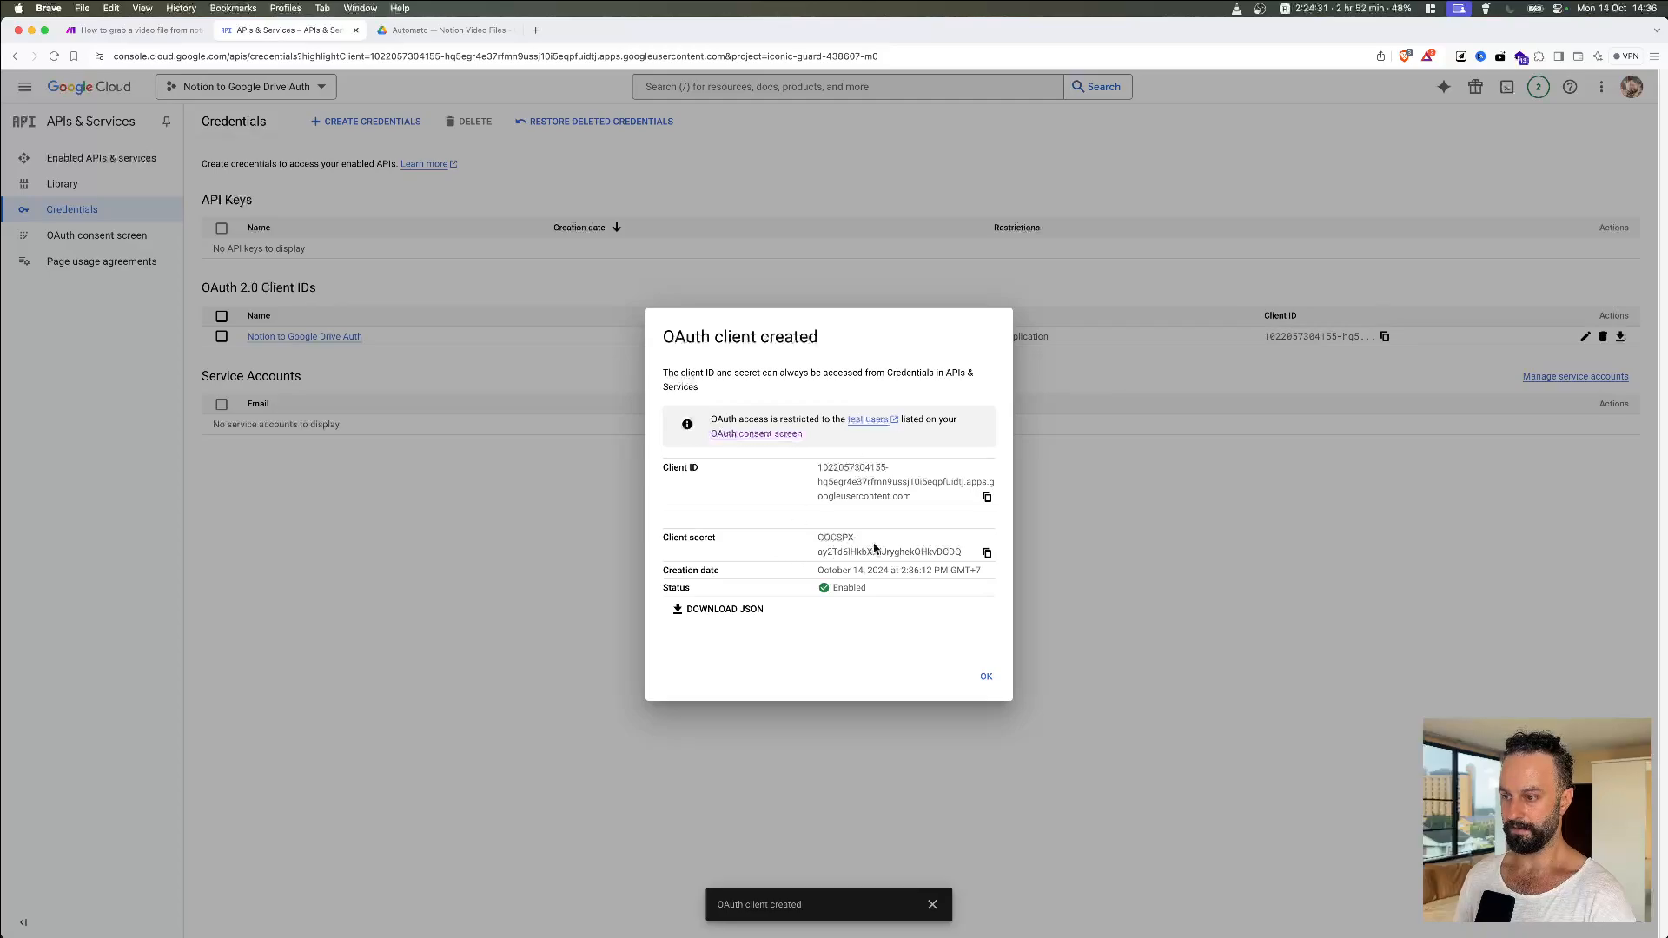
{"action": "left_click", "coordinate": [987, 553]}
{"action": "key", "text": "ctrl+shift+Tab"}
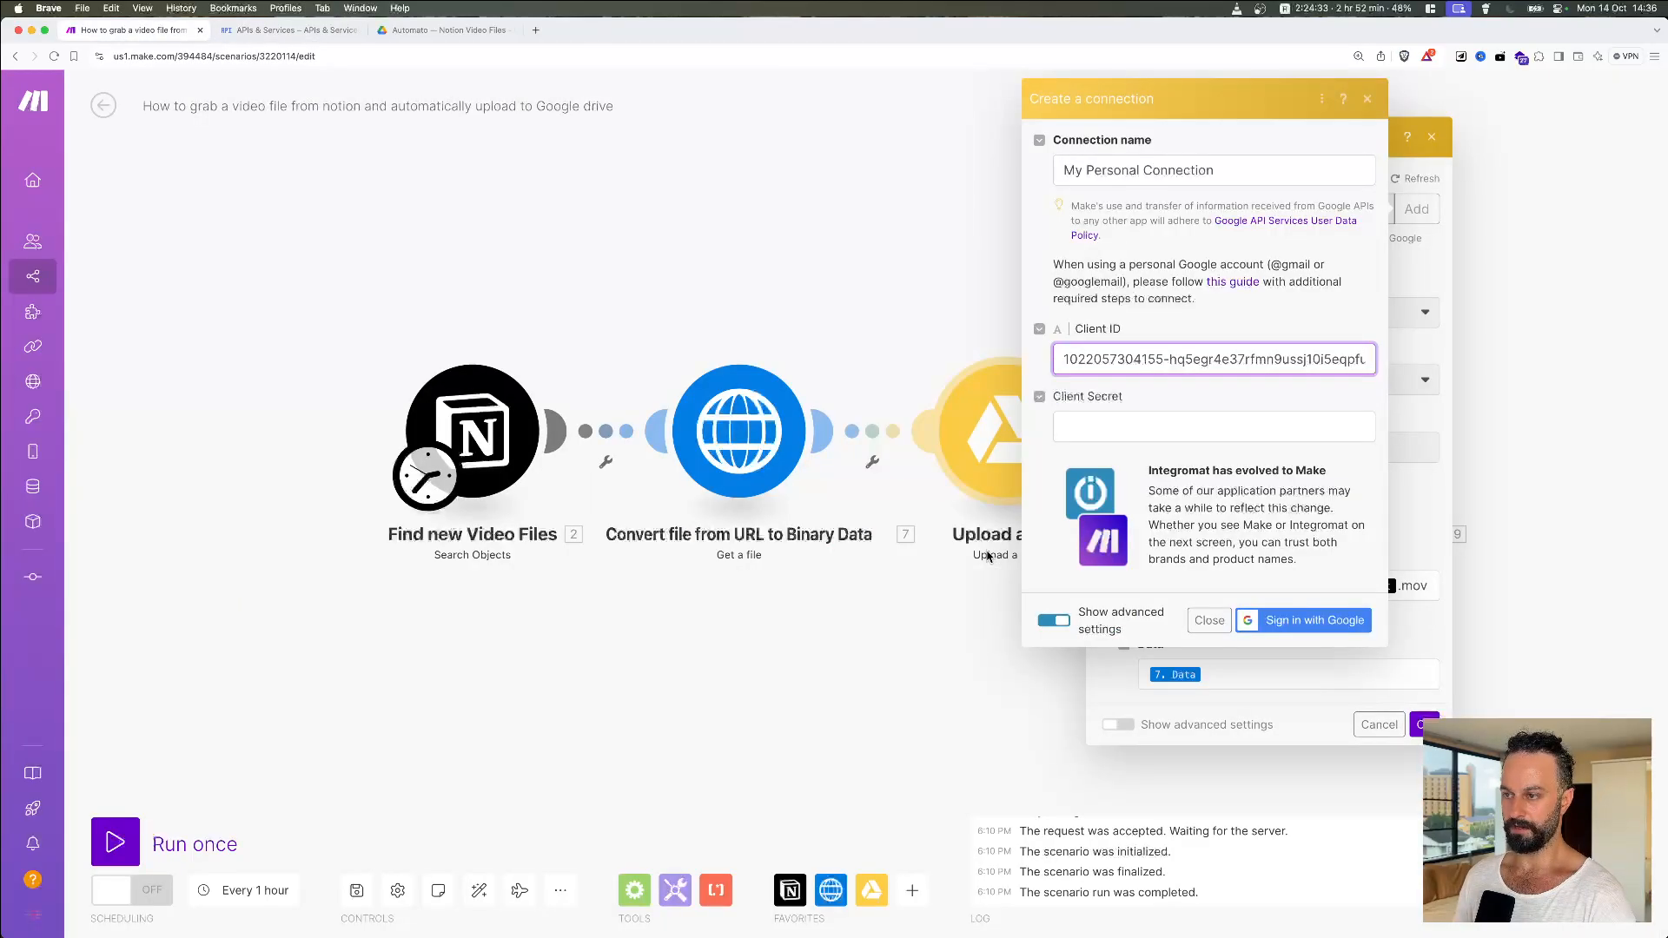
{"action": "left_click", "coordinate": [1178, 426]}
{"action": "key", "text": "super+v"}
{"action": "left_click", "coordinate": [1311, 622]}
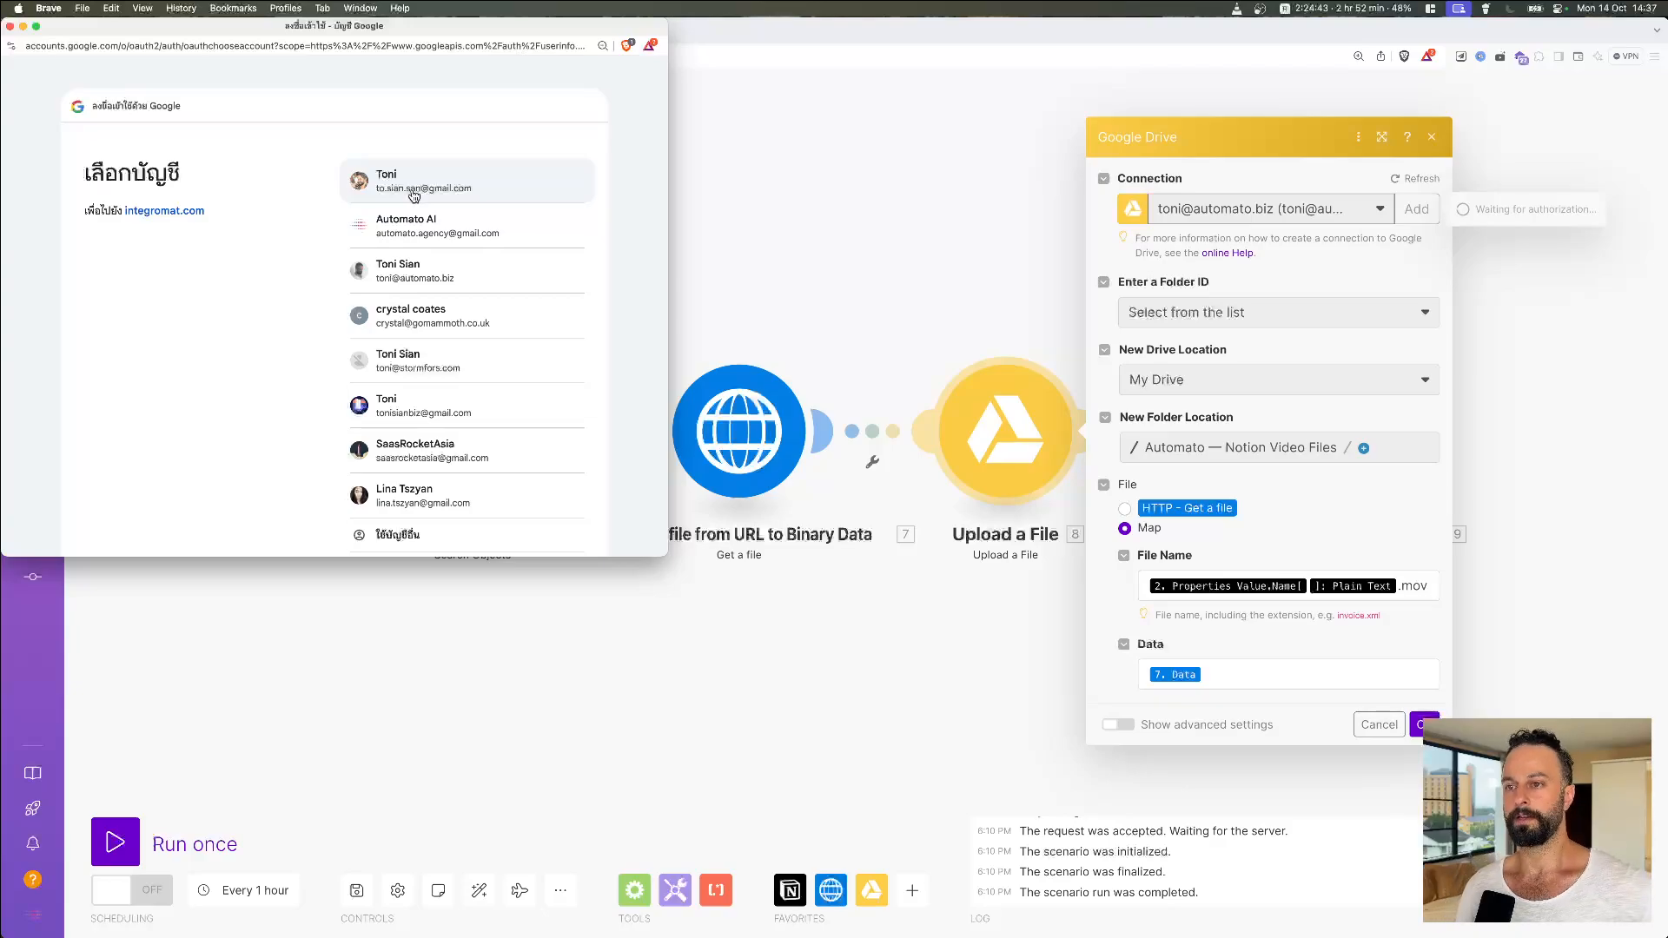
Step: Choose the account, pass the unverified-app warning, and grant integromat.com Google Drive file access
{"action": "left_click", "coordinate": [467, 193]}
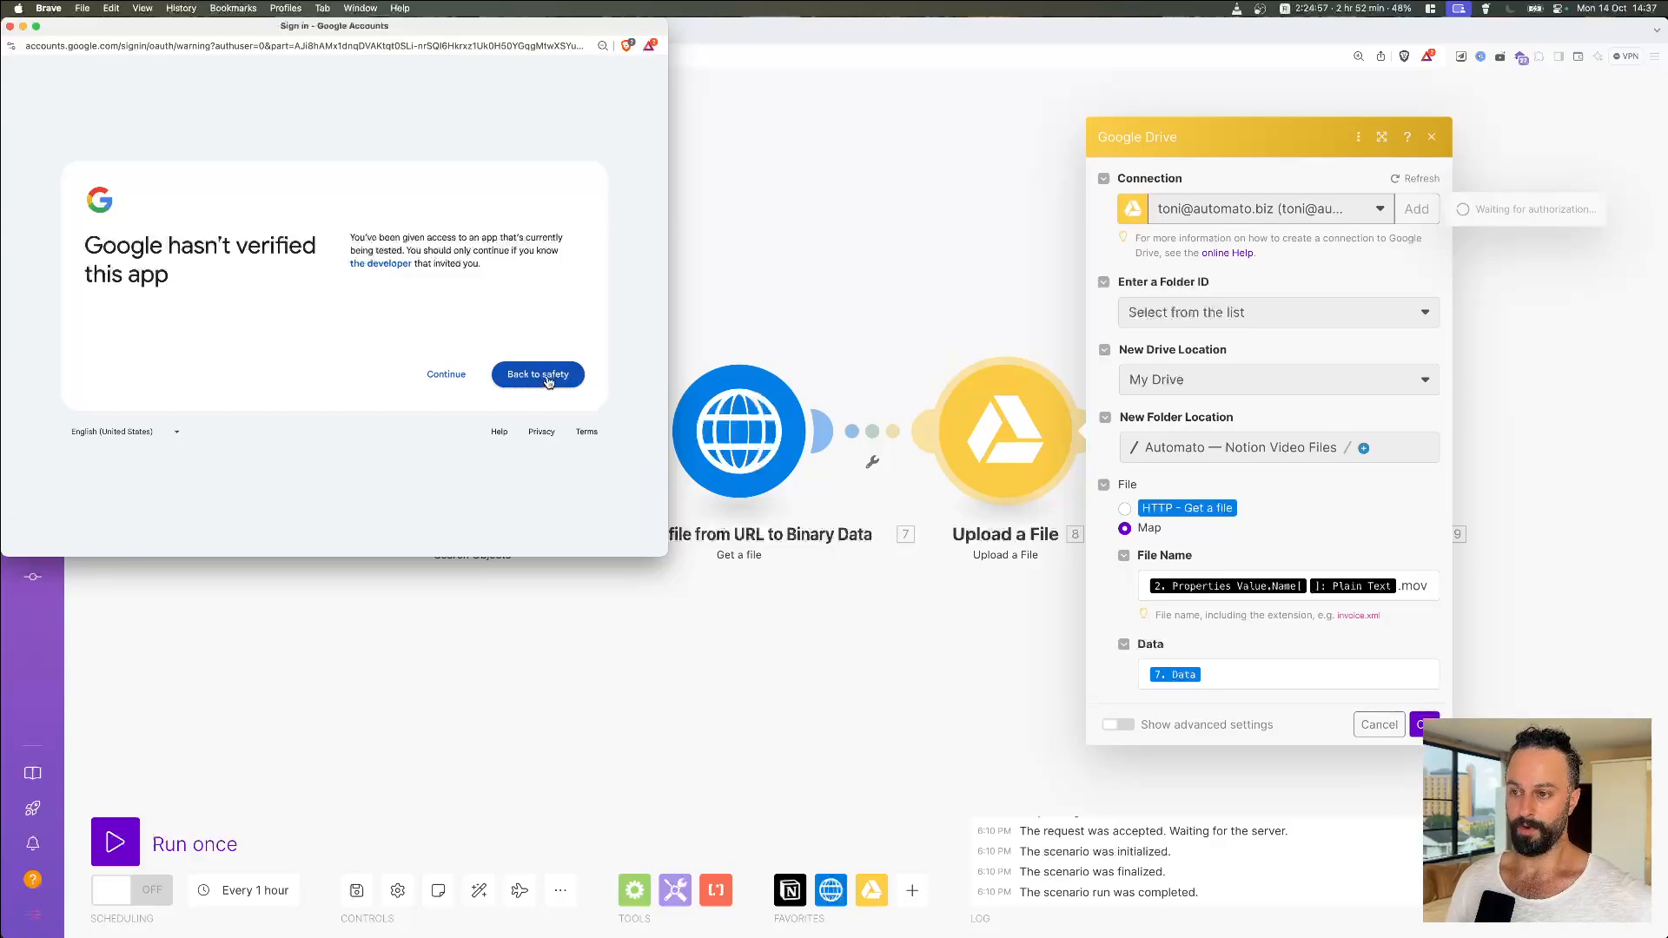
{"action": "left_click", "coordinate": [441, 380]}
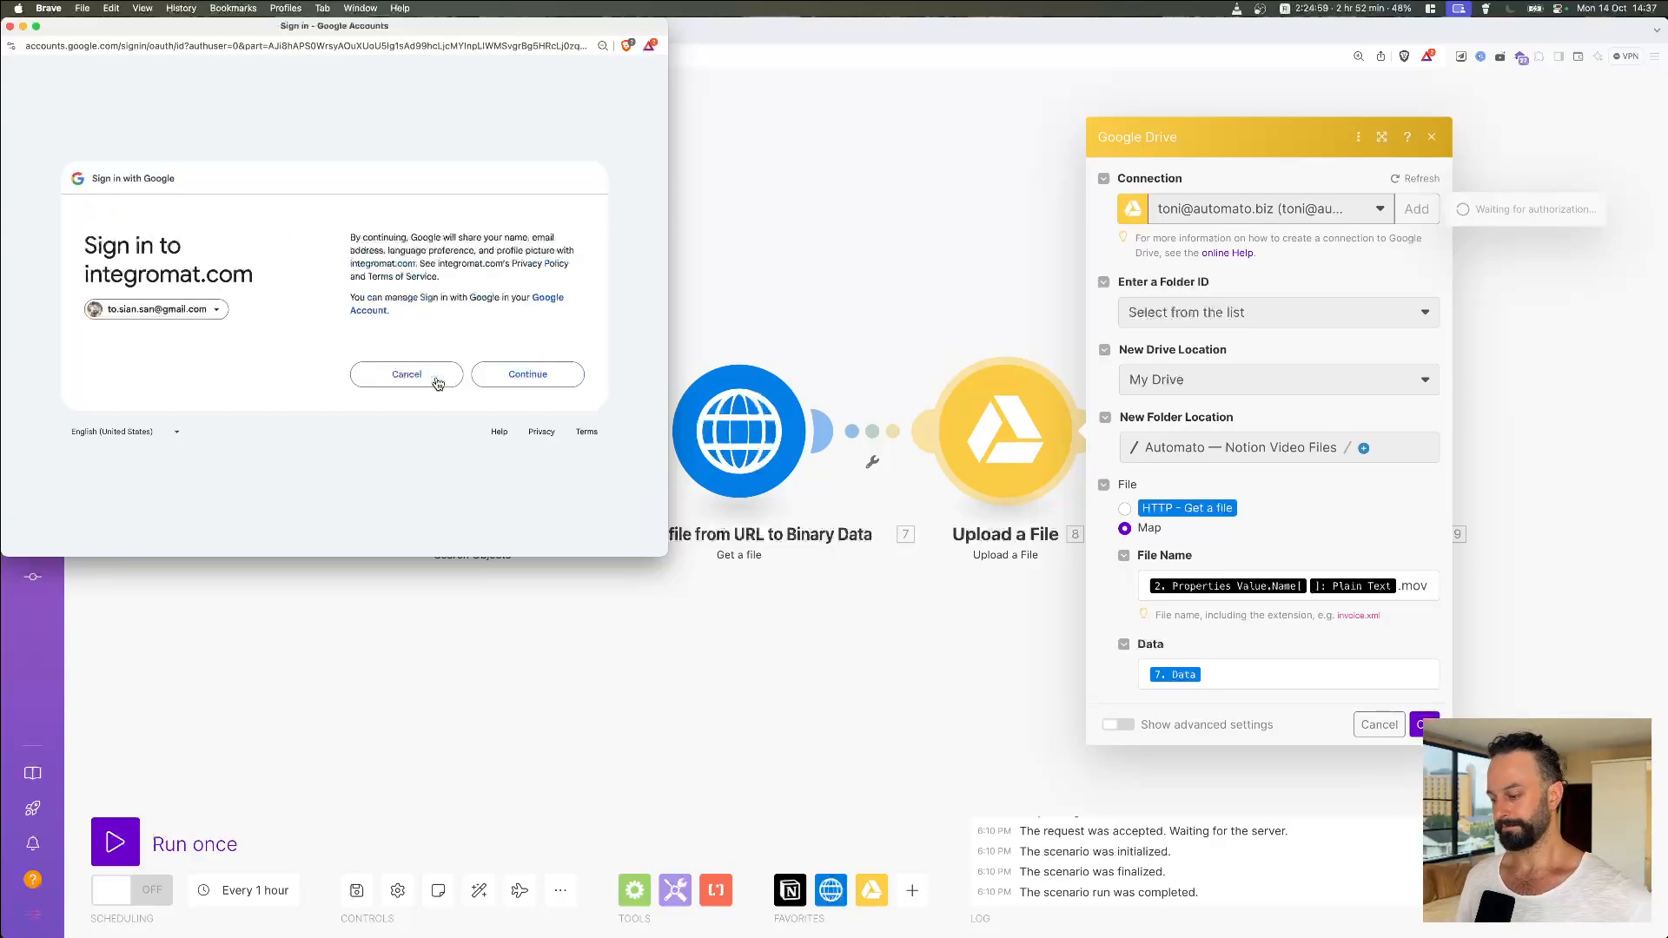
{"action": "left_click", "coordinate": [545, 373]}
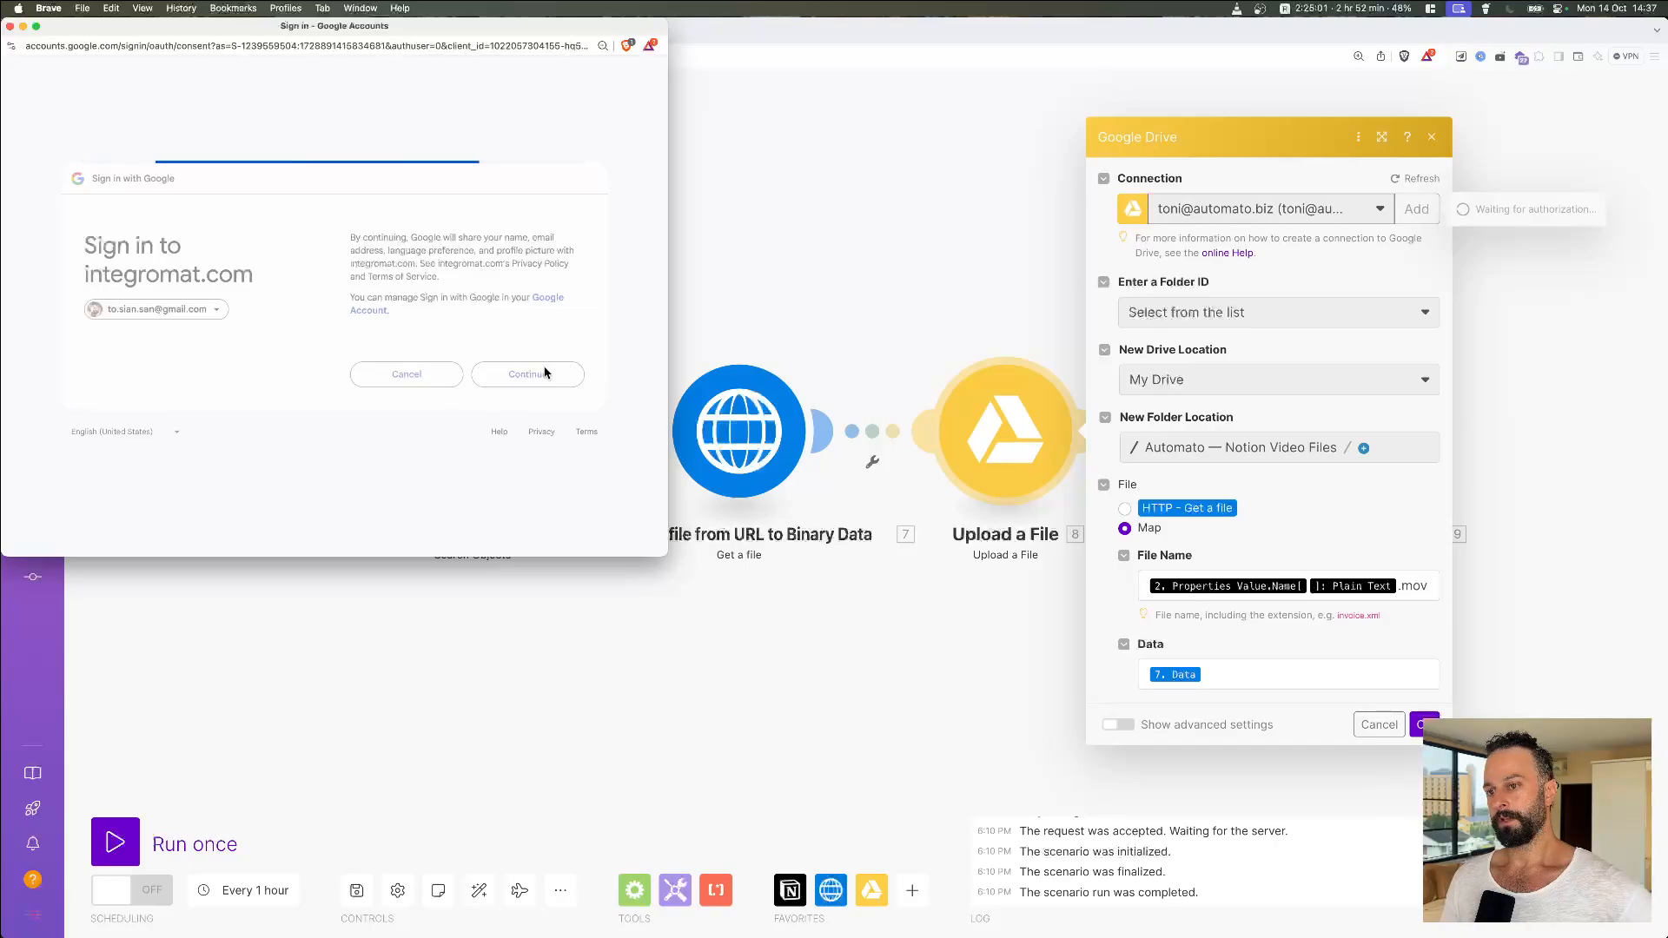
{"action": "left_click", "coordinate": [577, 221]}
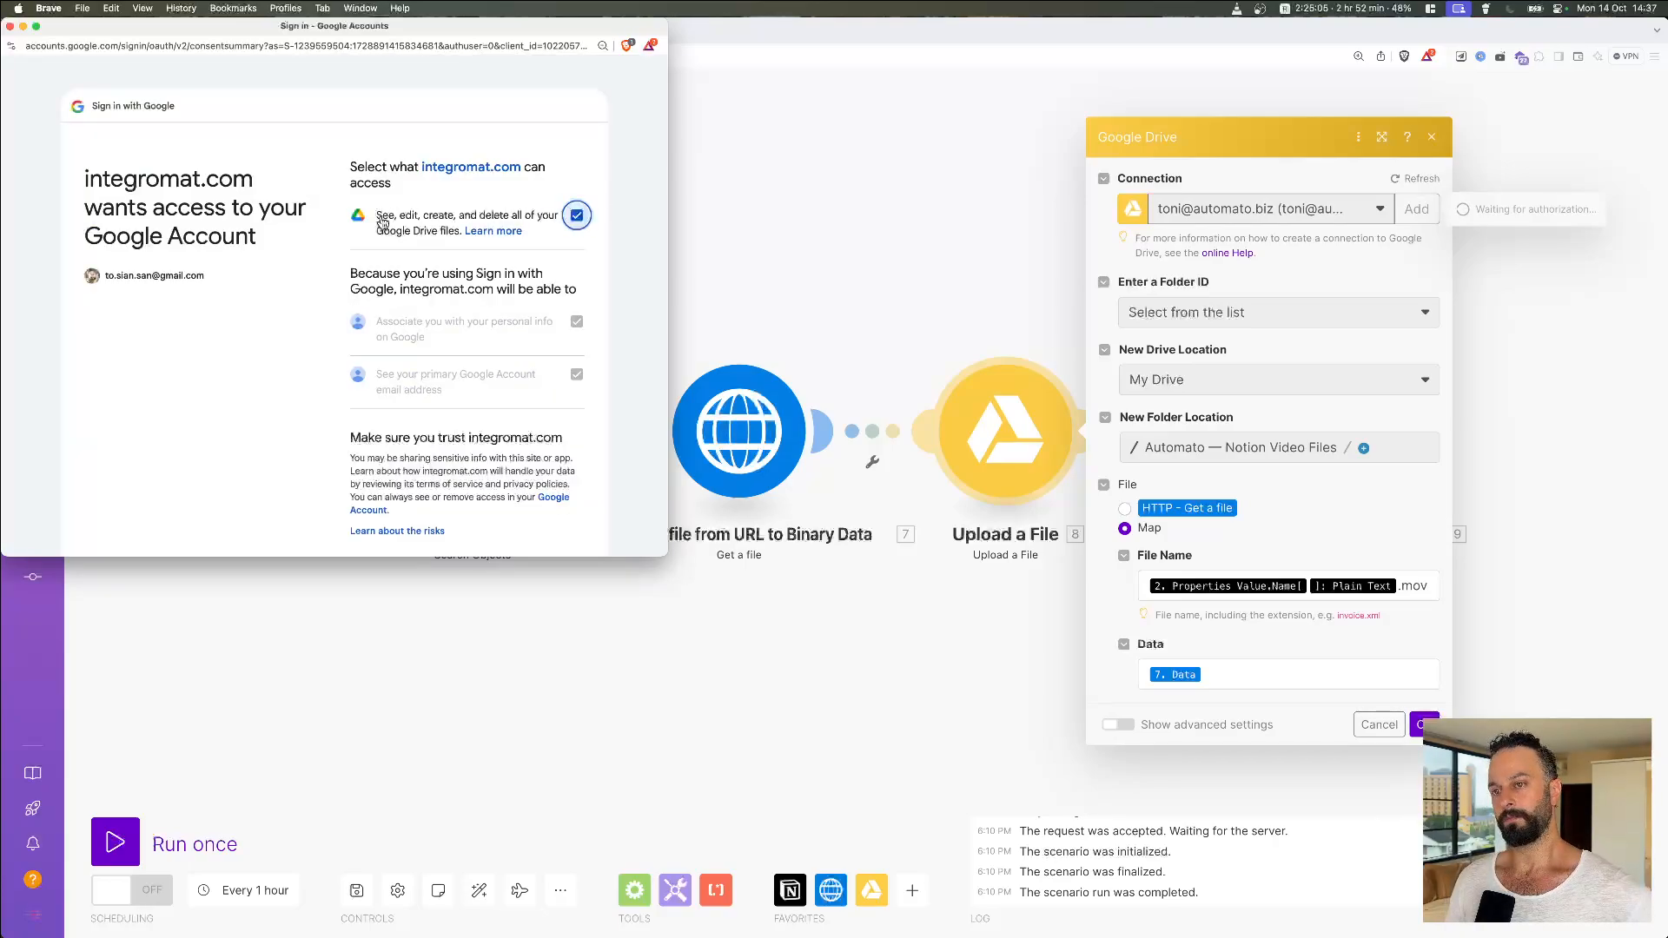
{"action": "scroll", "coordinate": [548, 349], "scroll_direction": "down", "scroll_amount": 3}
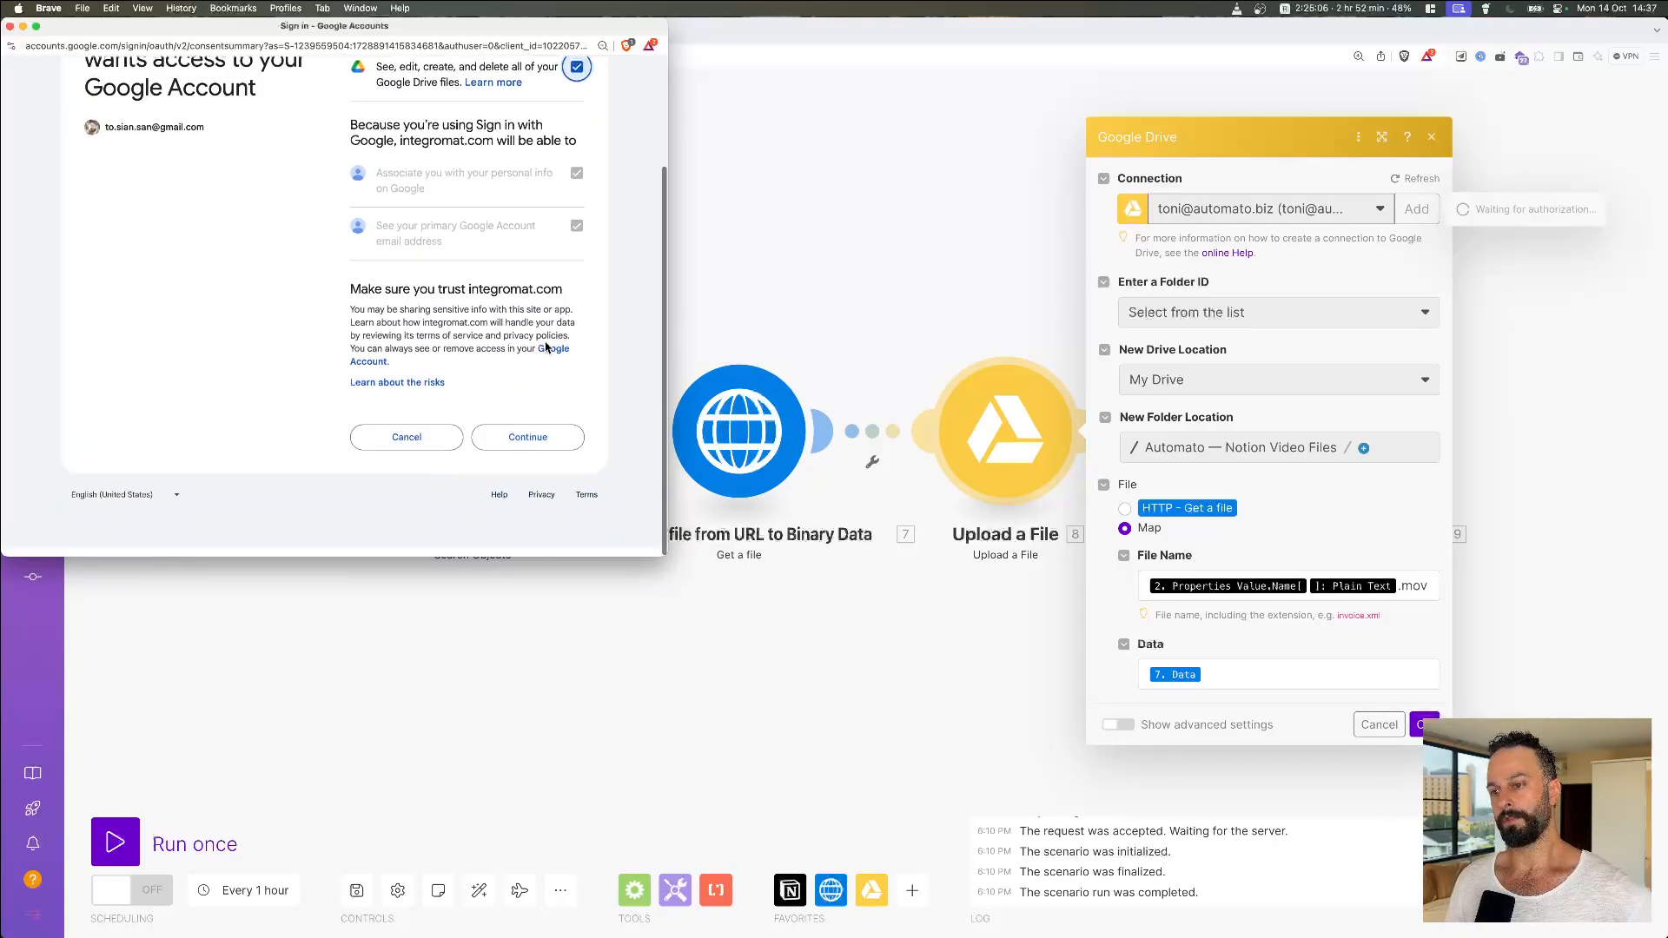
{"action": "left_click", "coordinate": [566, 456]}
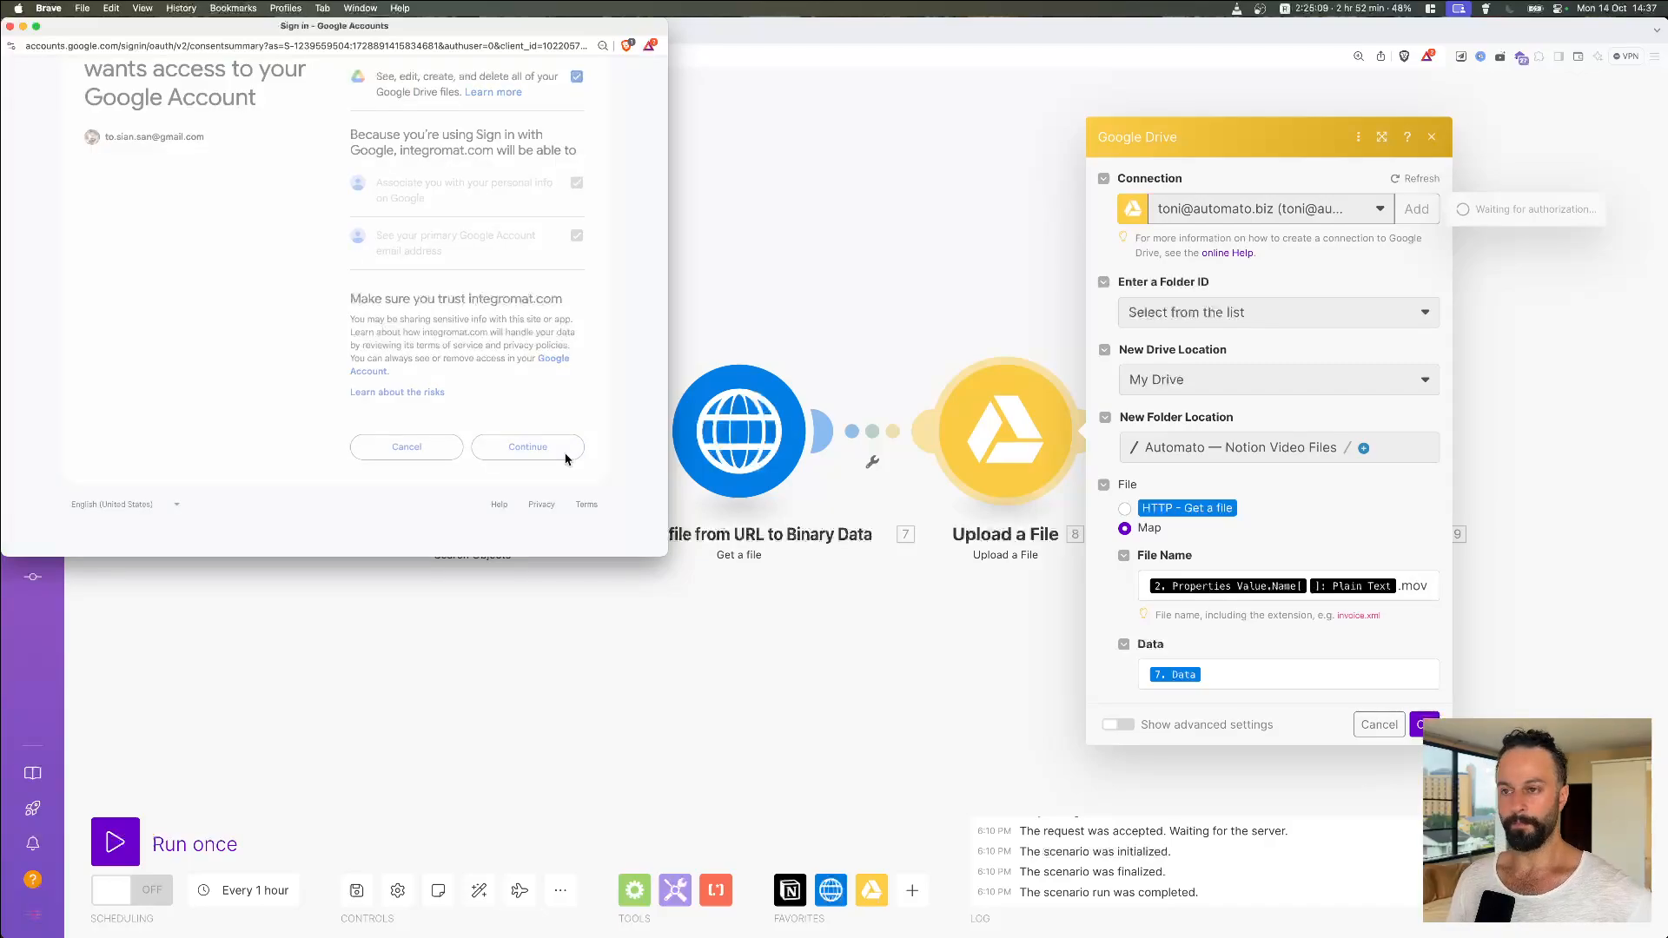